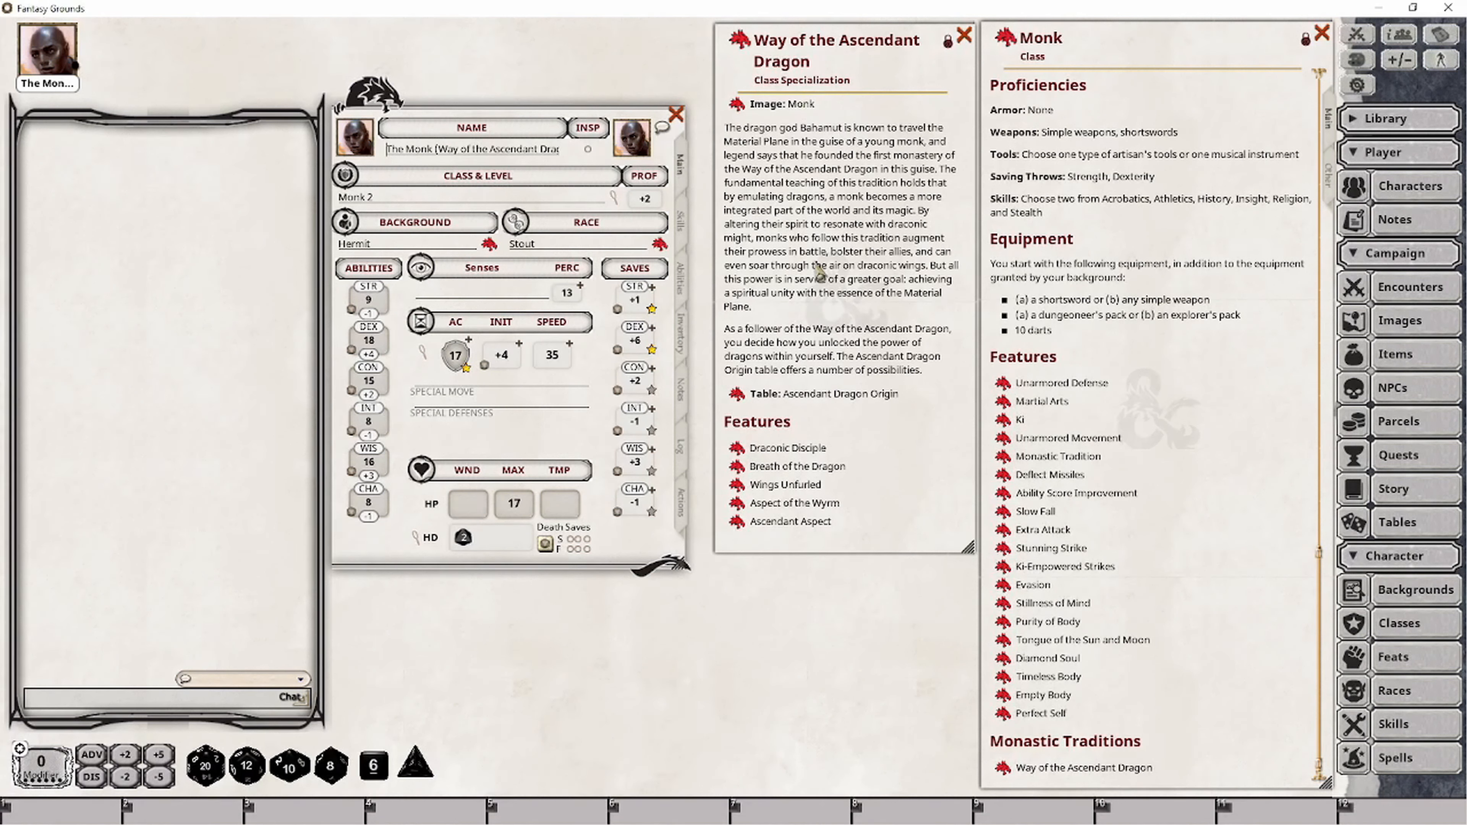
- Review the Ascendant Dragon Origin table and raise the character to Monk level 3
left_click(737, 394)
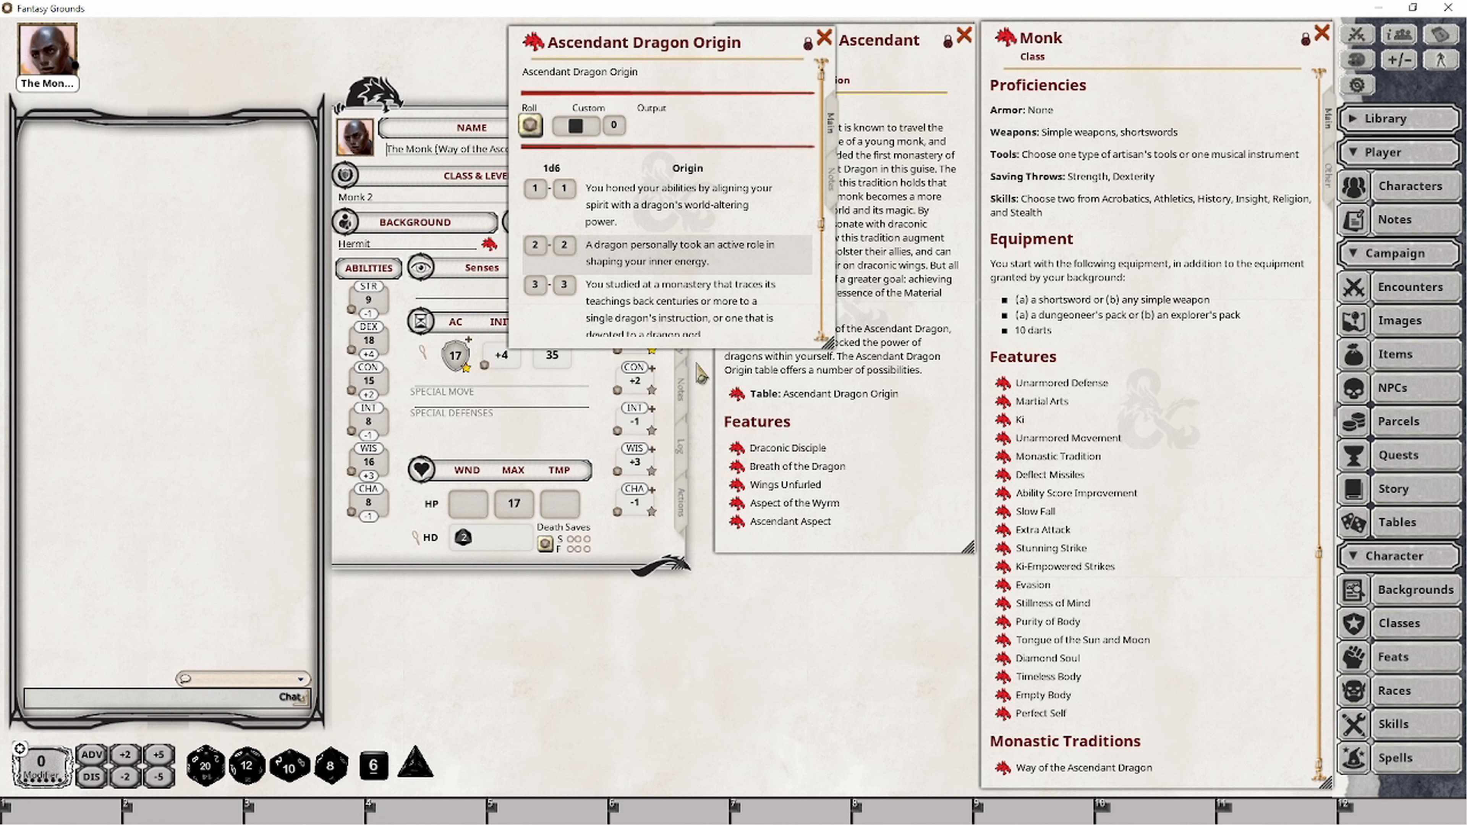
left_click(823, 37)
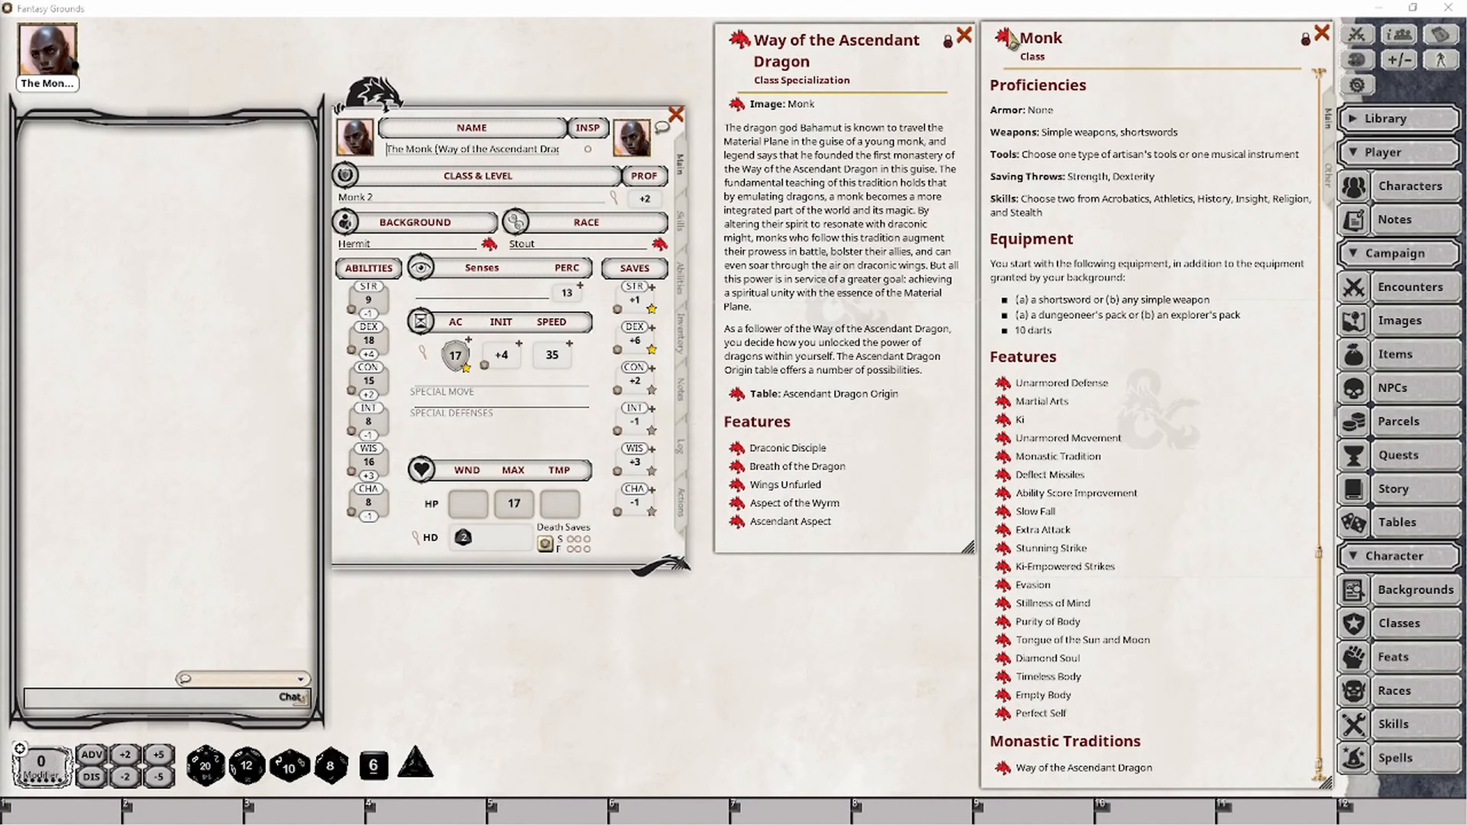
left_click_drag(368, 221, 367, 188)
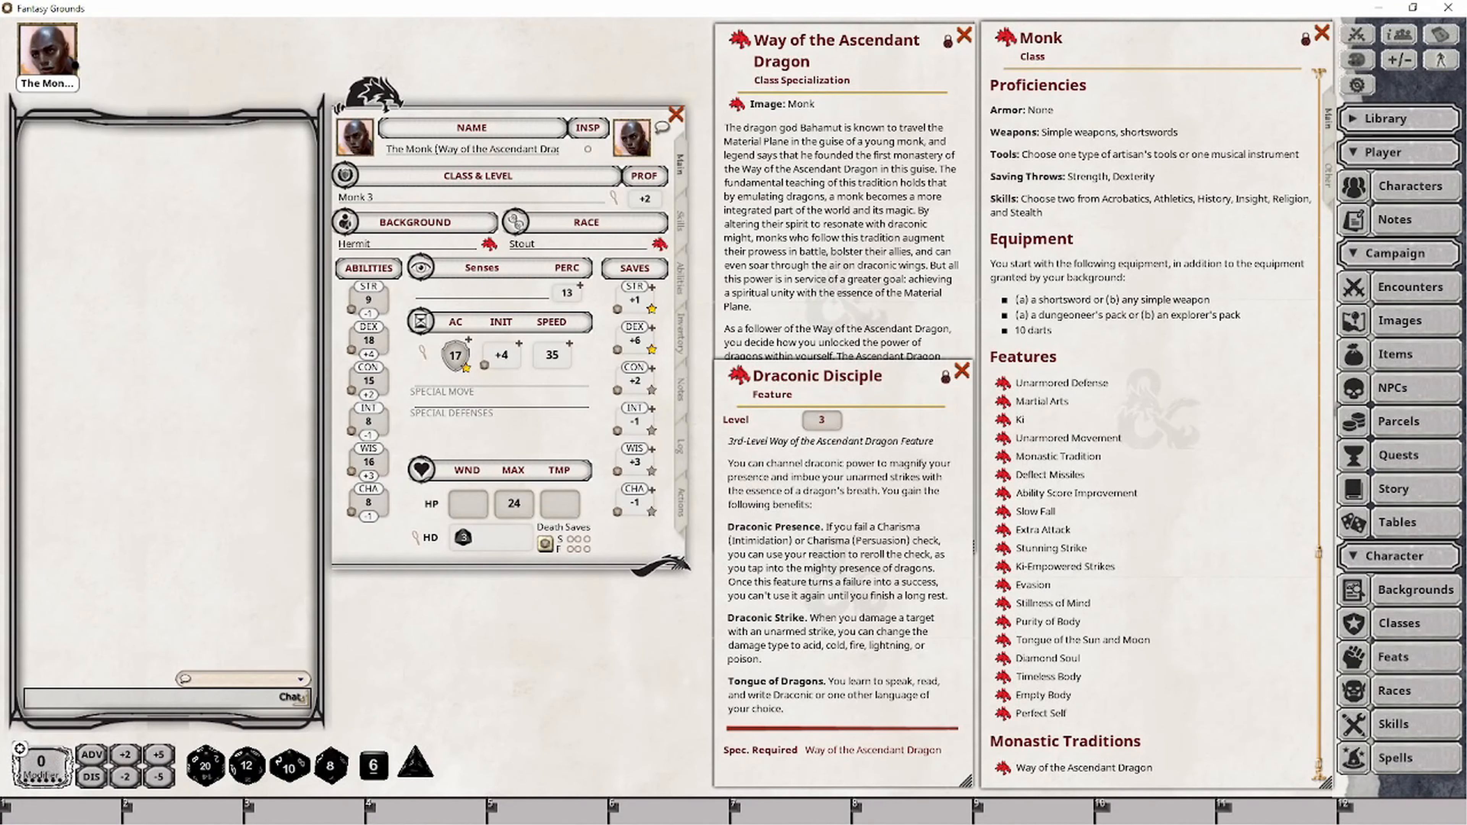
- Add Draconic to the character's known languages
left_click(686, 282)
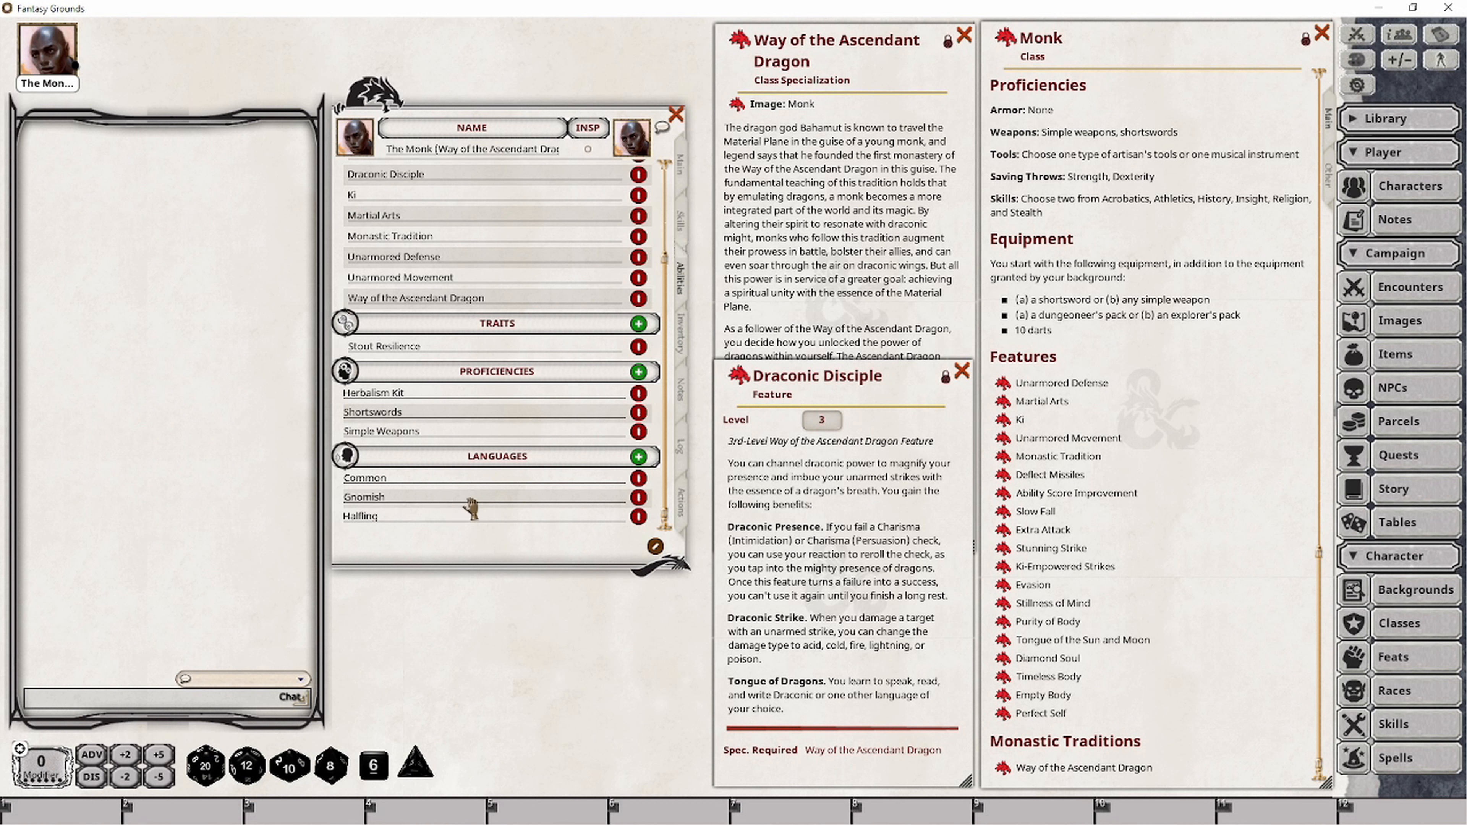
left_click(656, 546)
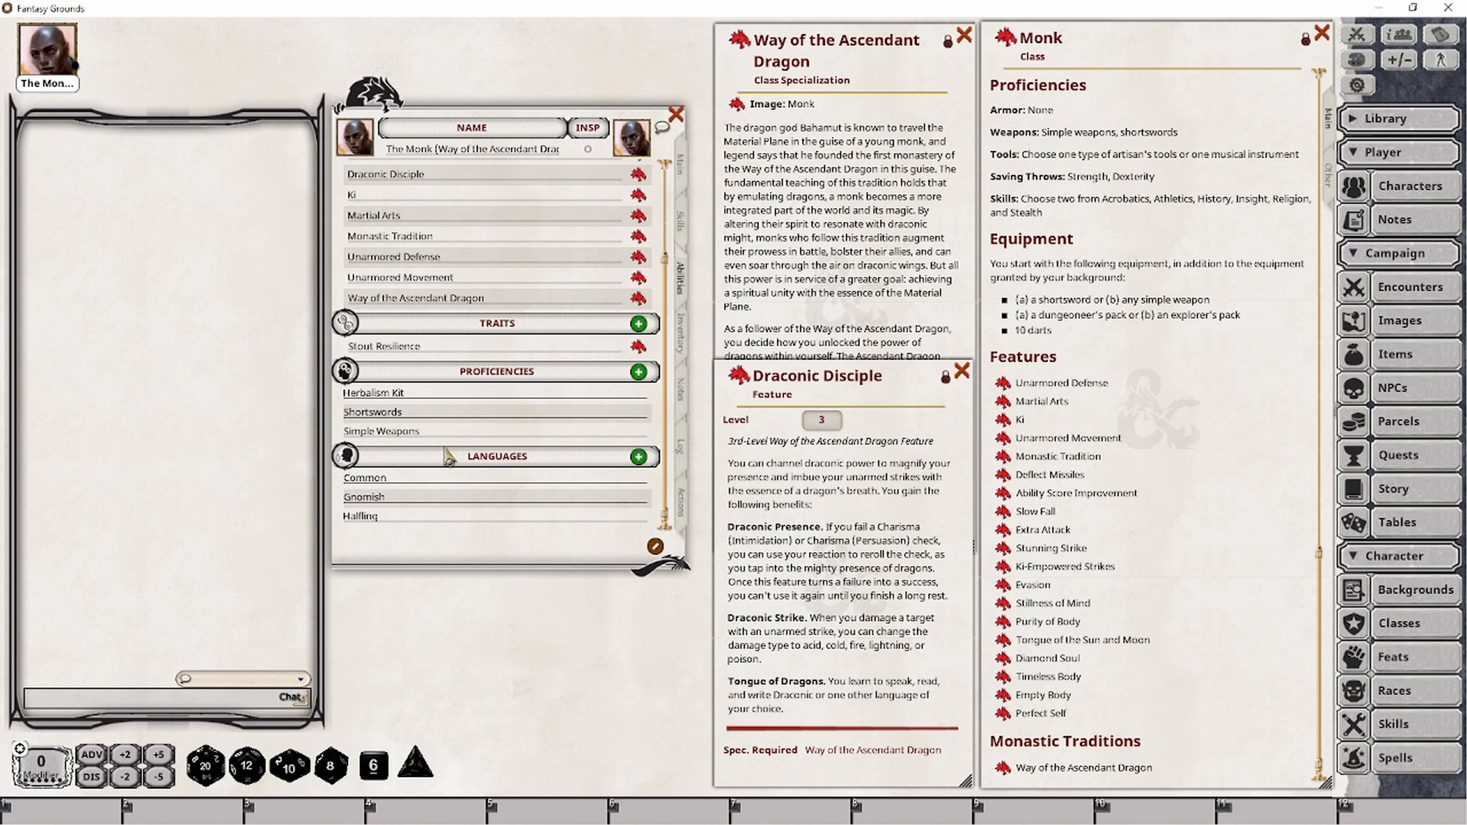
left_click(398, 517)
key("Return")
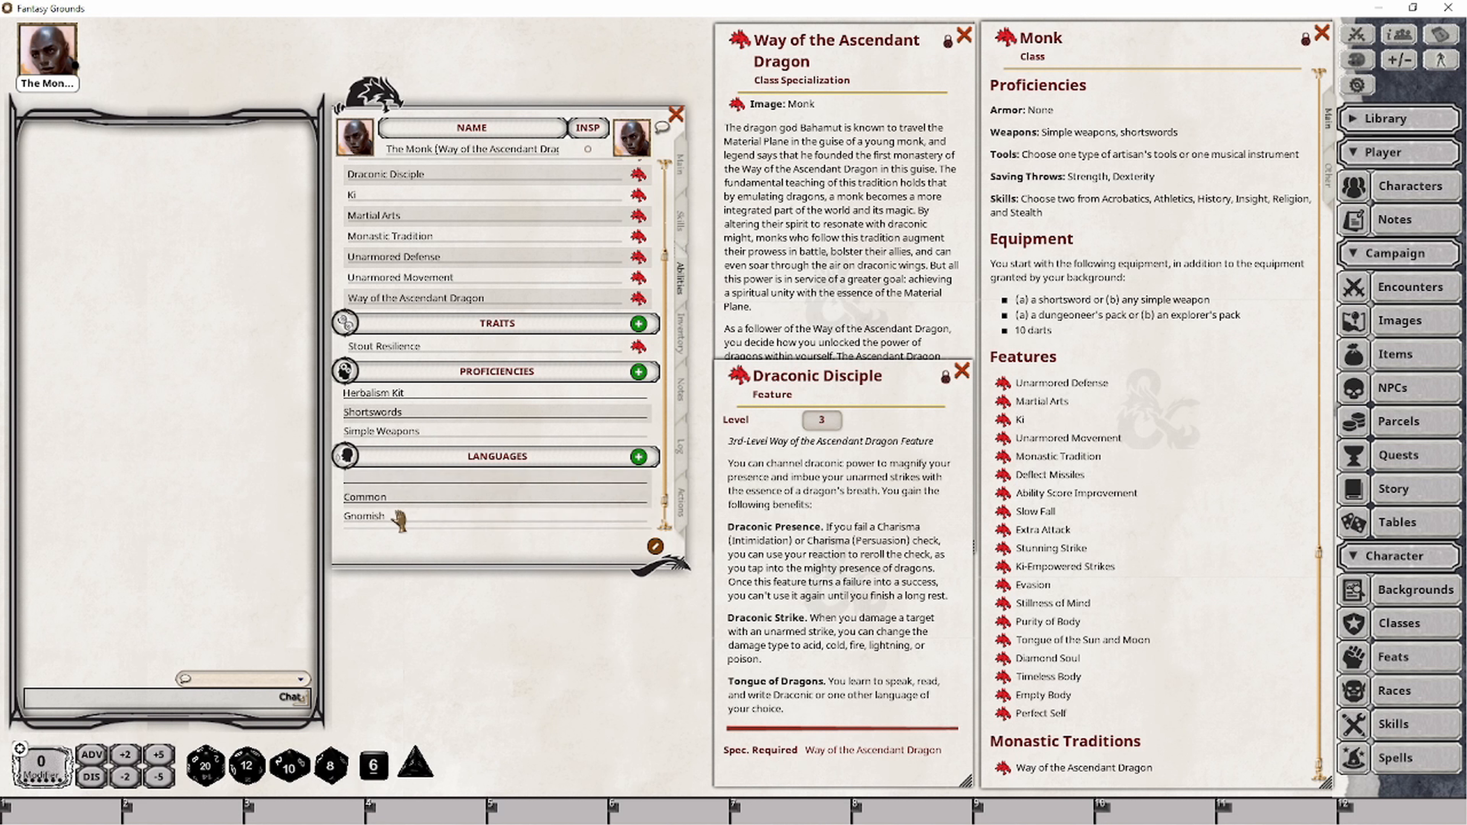
type("Draconic")
key("Tab")
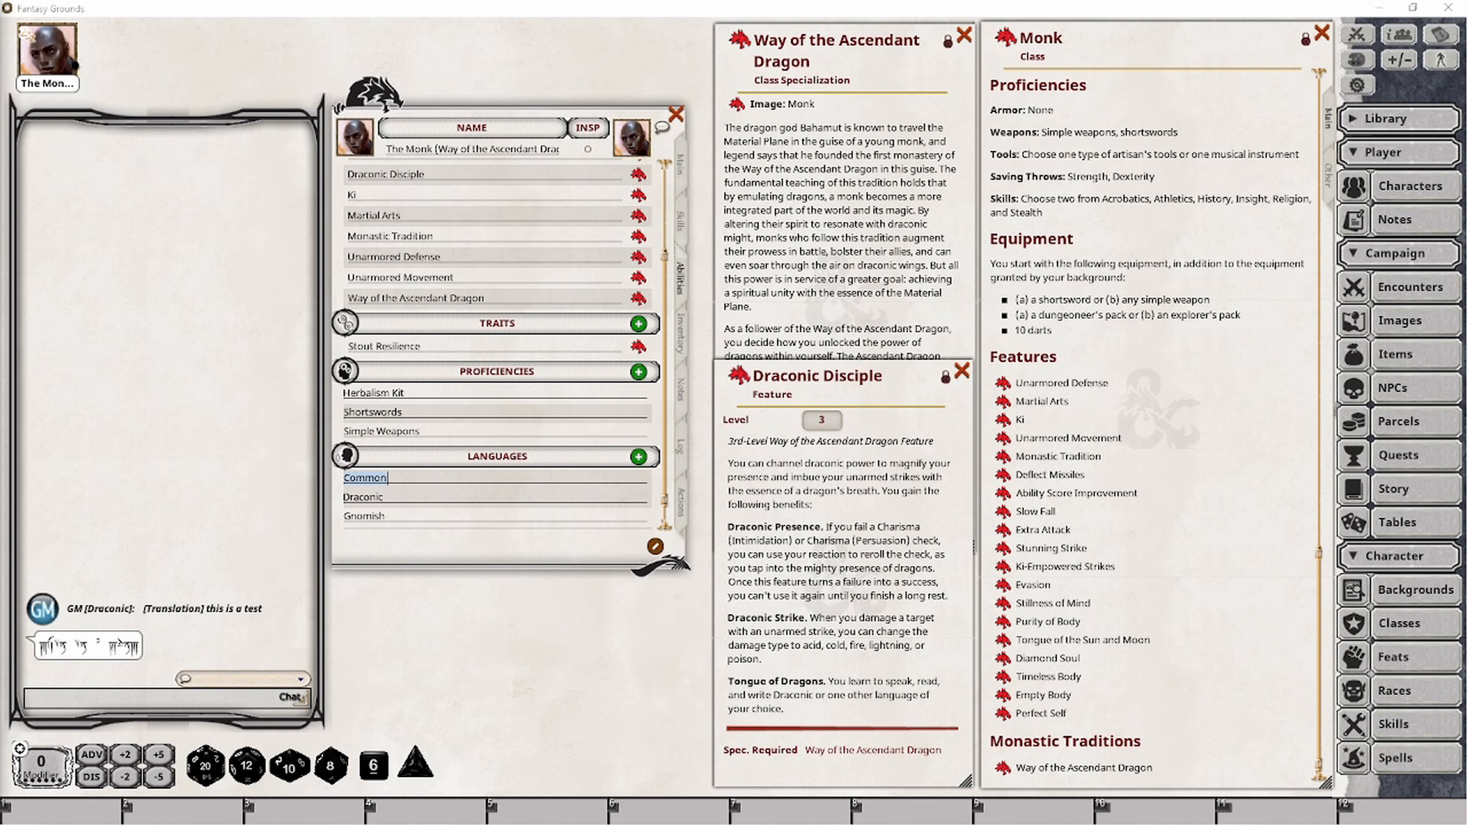
- Add the Draconic Disciple feature to the character's actions under the power group Way of the Ascendant Dragon
left_click(679, 503)
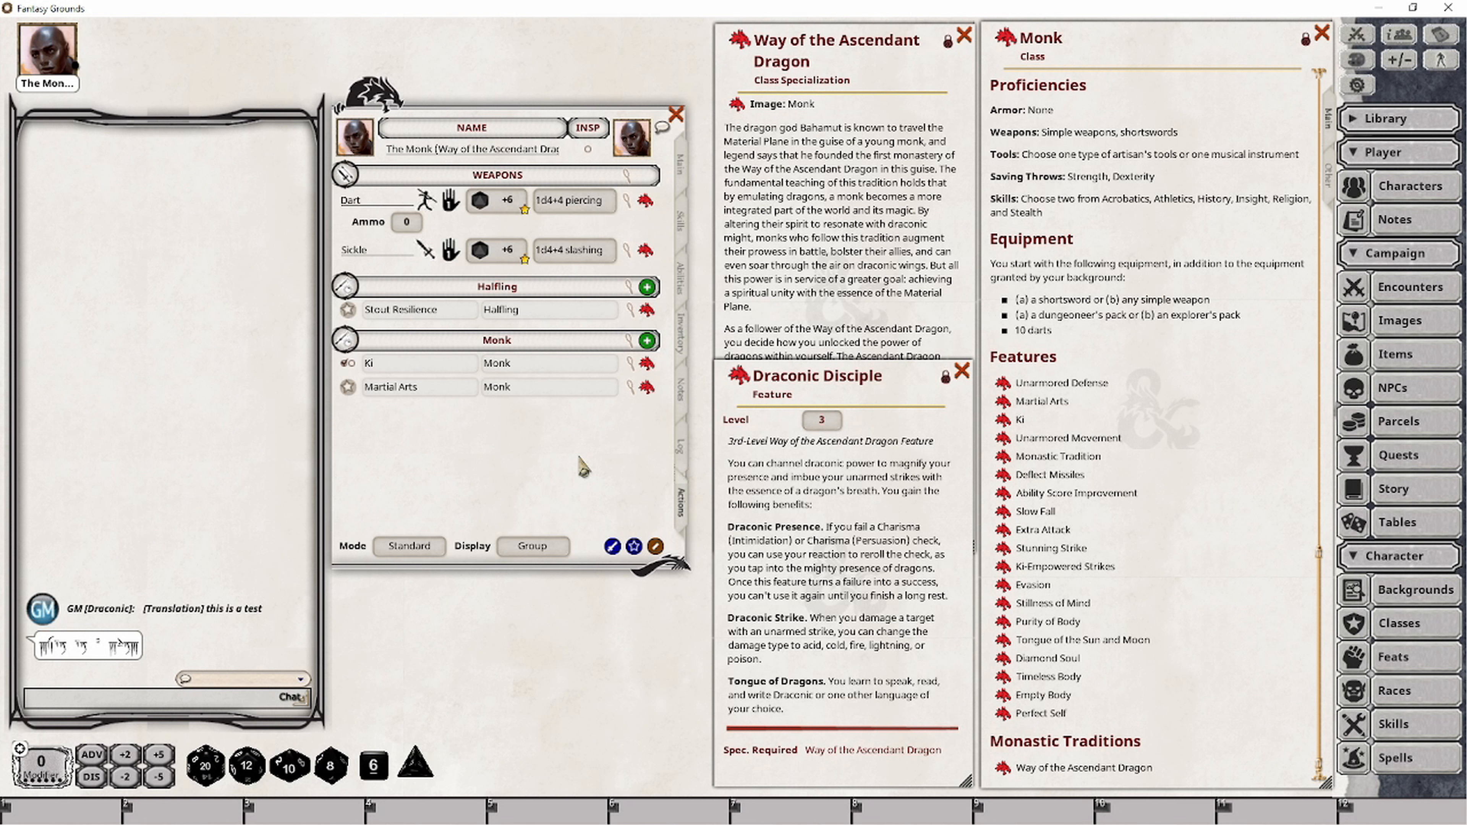
left_click_drag(739, 375, 503, 467)
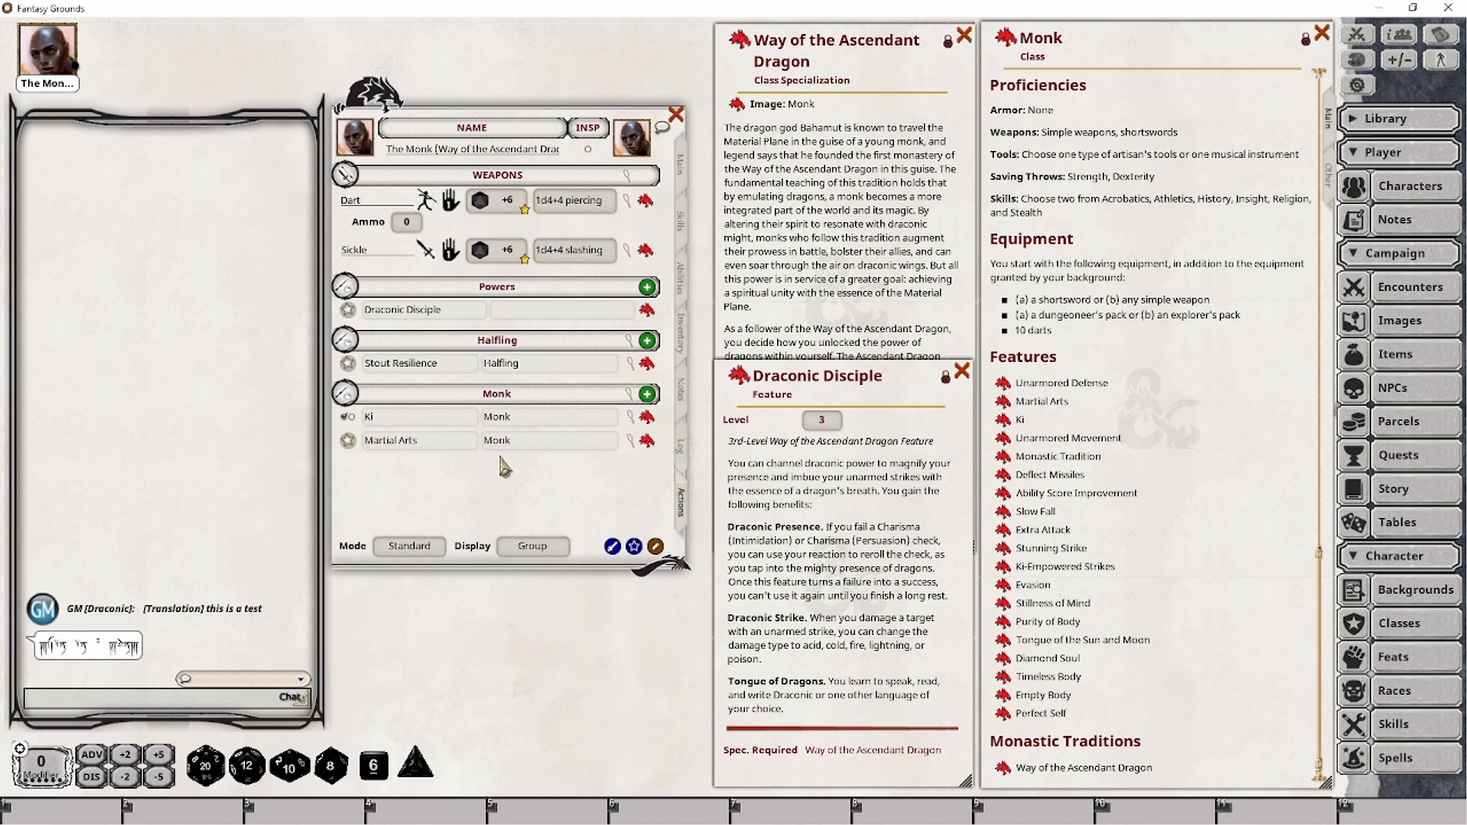
left_click(523, 311)
type("Way of the Ascendant Dragon")
key("Return")
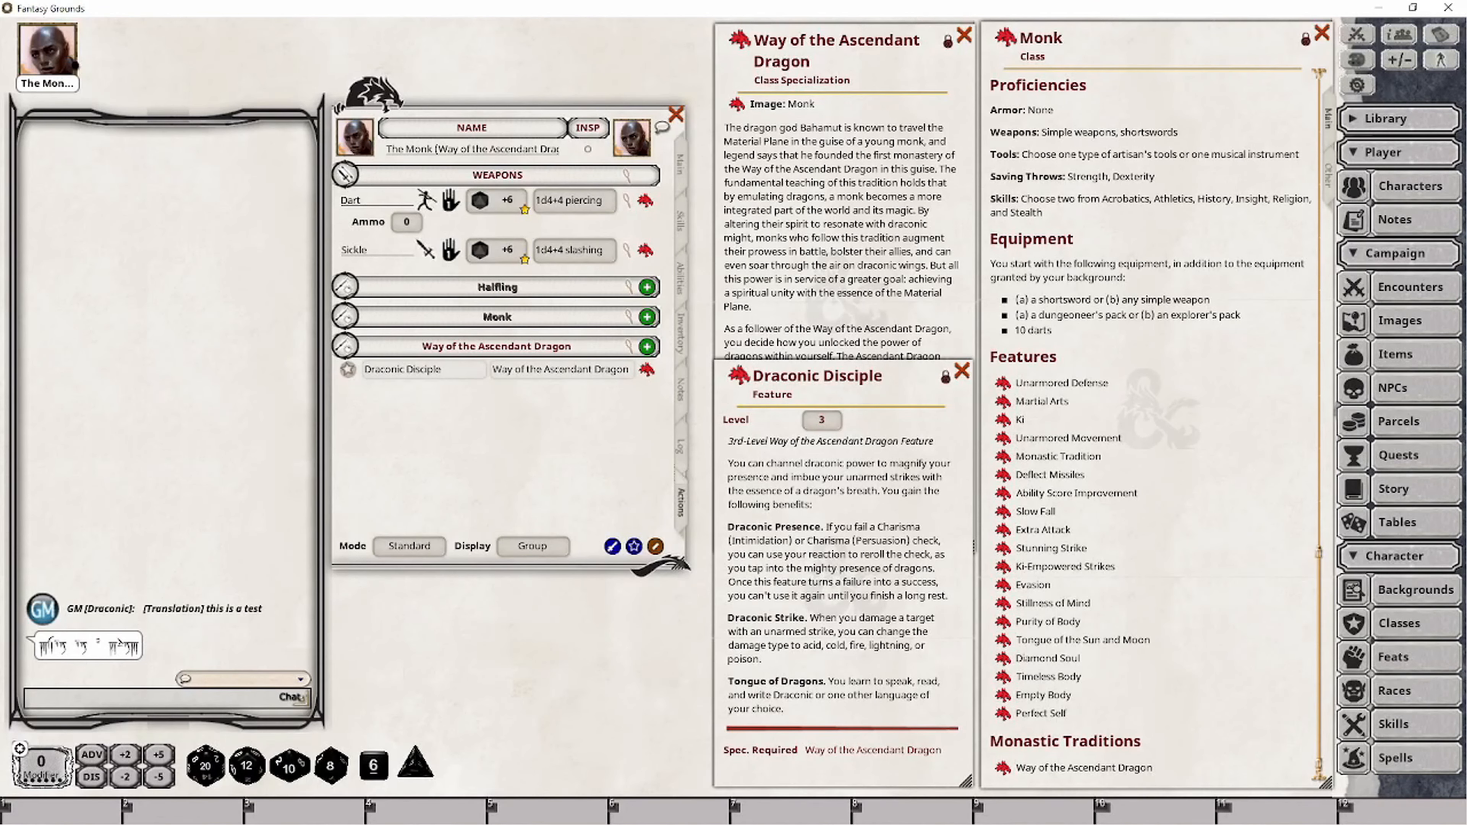
- Set the ability of the Way of the Ascendant Dragon power group to Wis
left_click(628, 350)
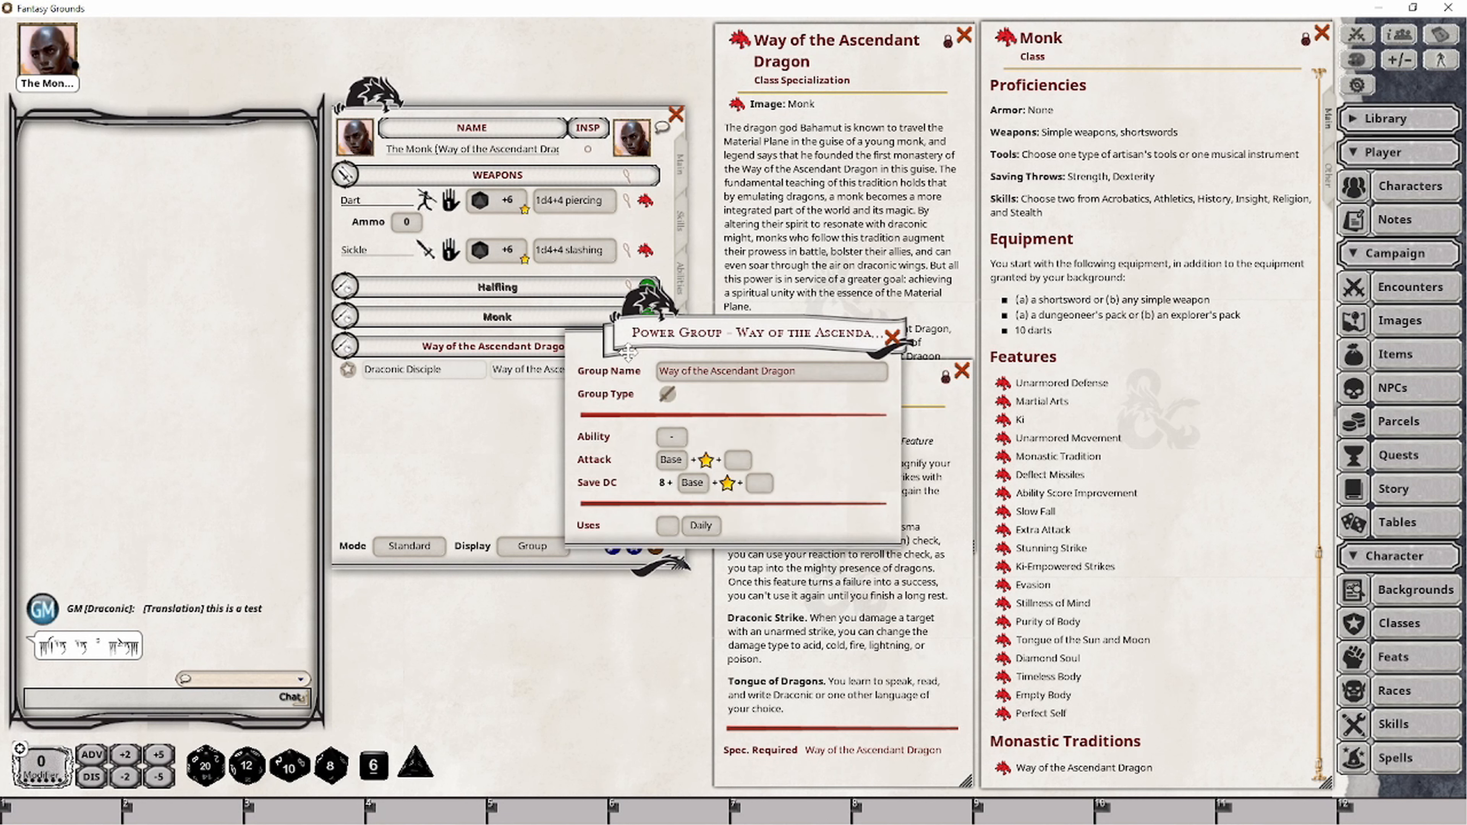
left_click_drag(634, 353, 524, 469)
left_click(555, 560)
left_click(557, 562)
left_click(557, 561)
left_click(558, 561)
left_click(558, 561)
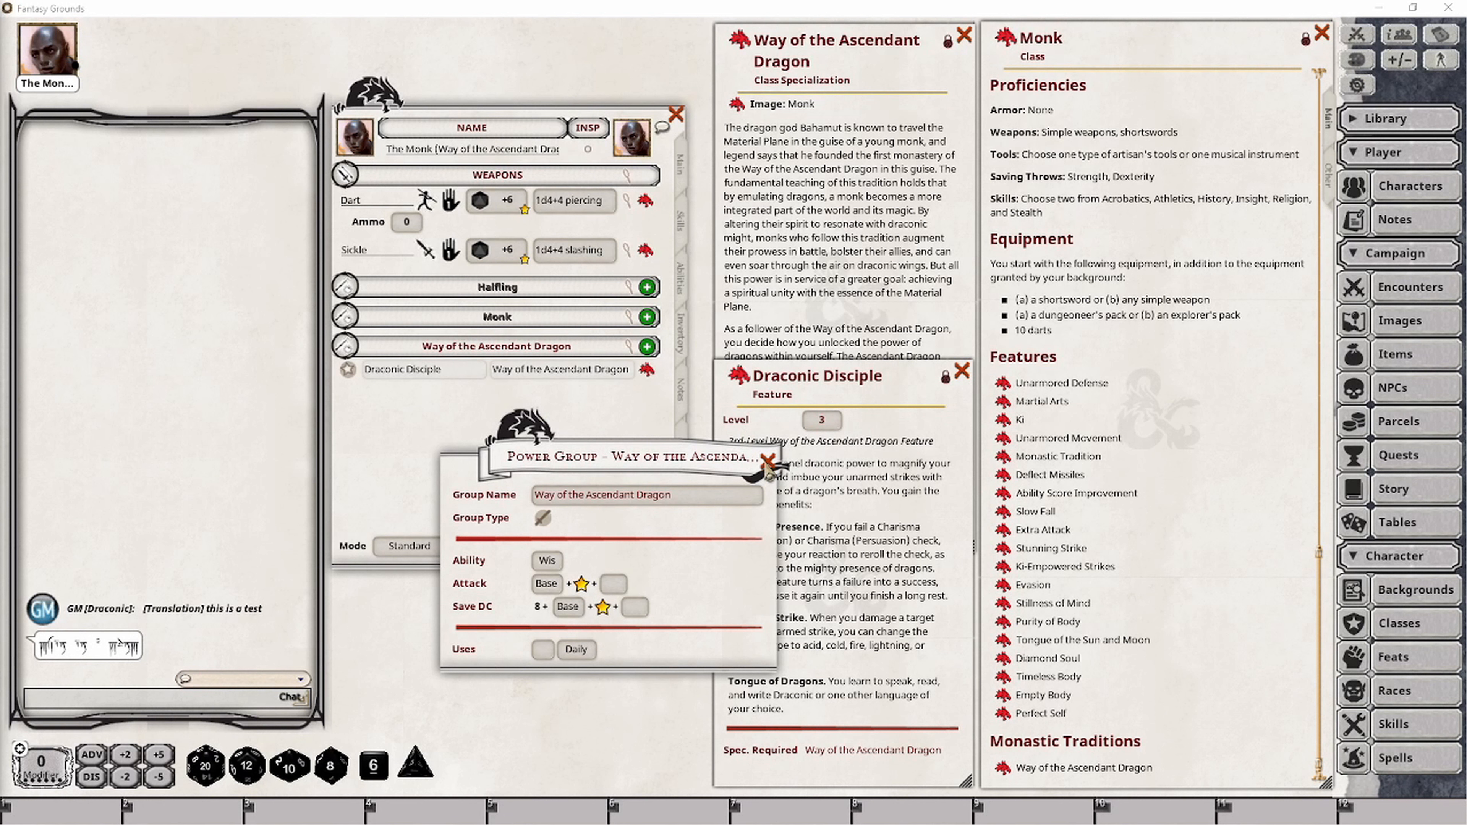
left_click(768, 461)
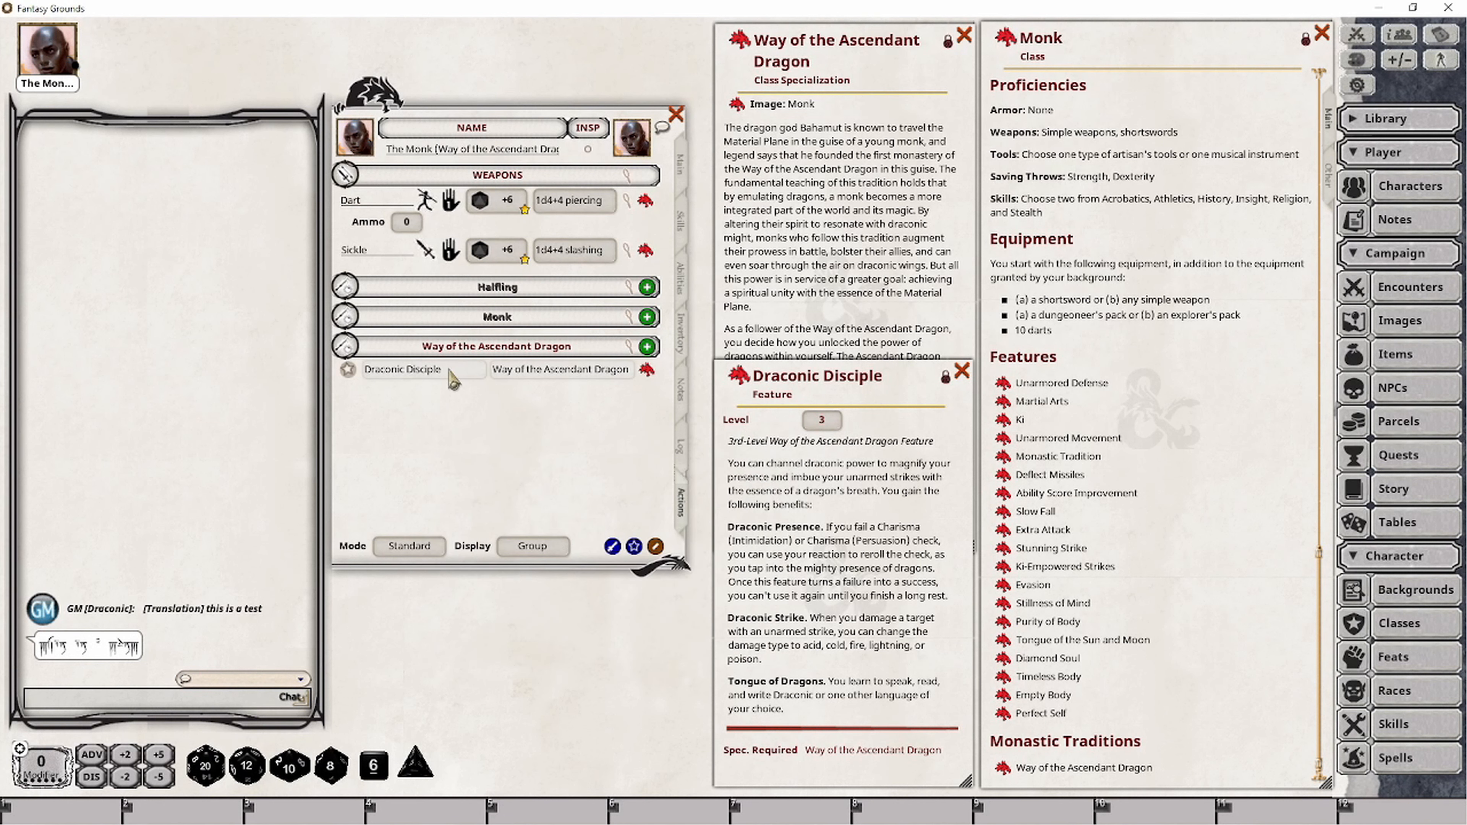
- Rename the Draconic Disciple power to Draconic Presence and give it one daily use
left_click_drag(450, 373, 363, 373)
key("End")
key("ctrl+shift+Left")
key("BackSpace")
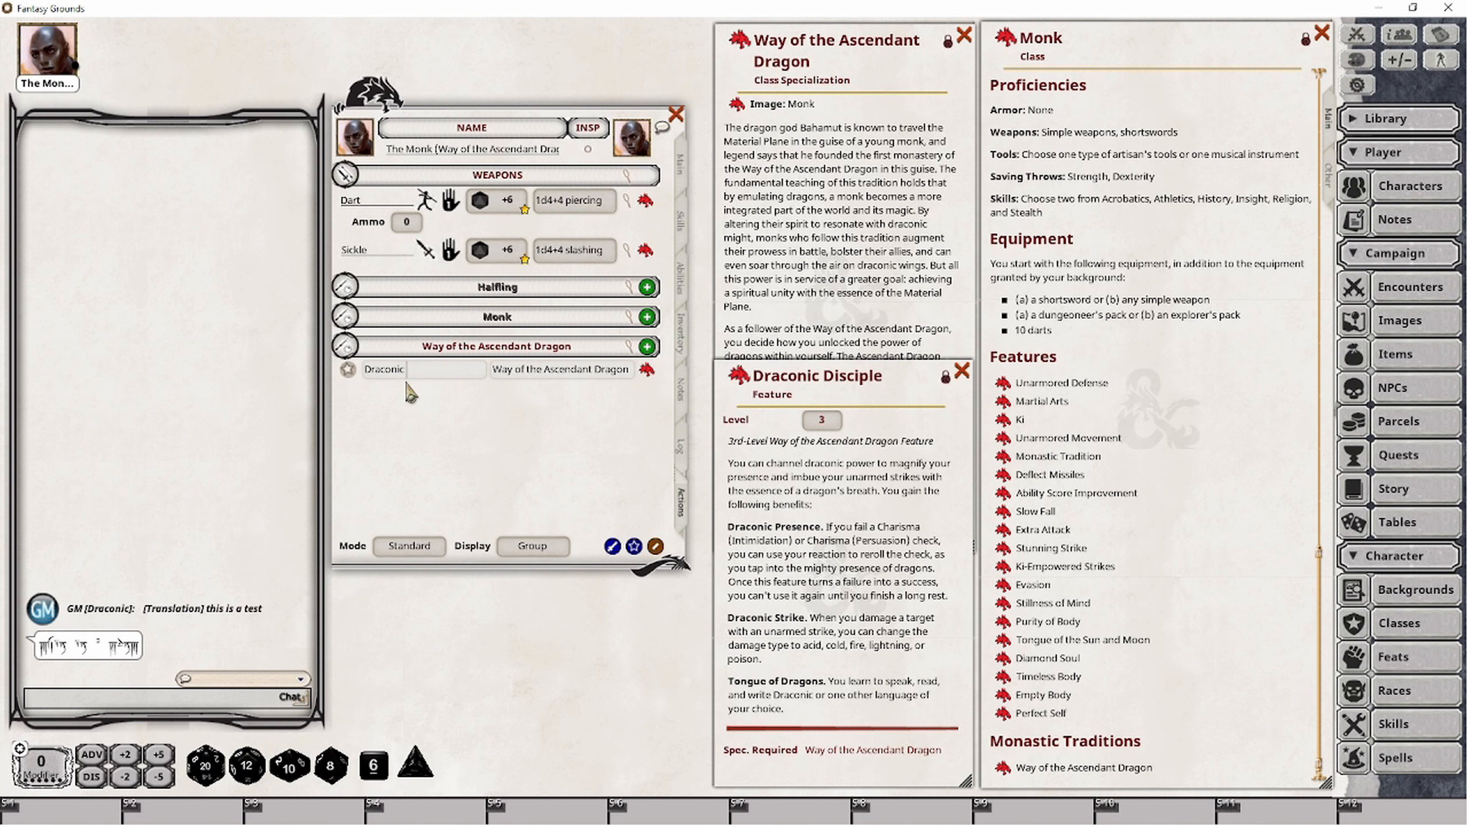
type("Presen")
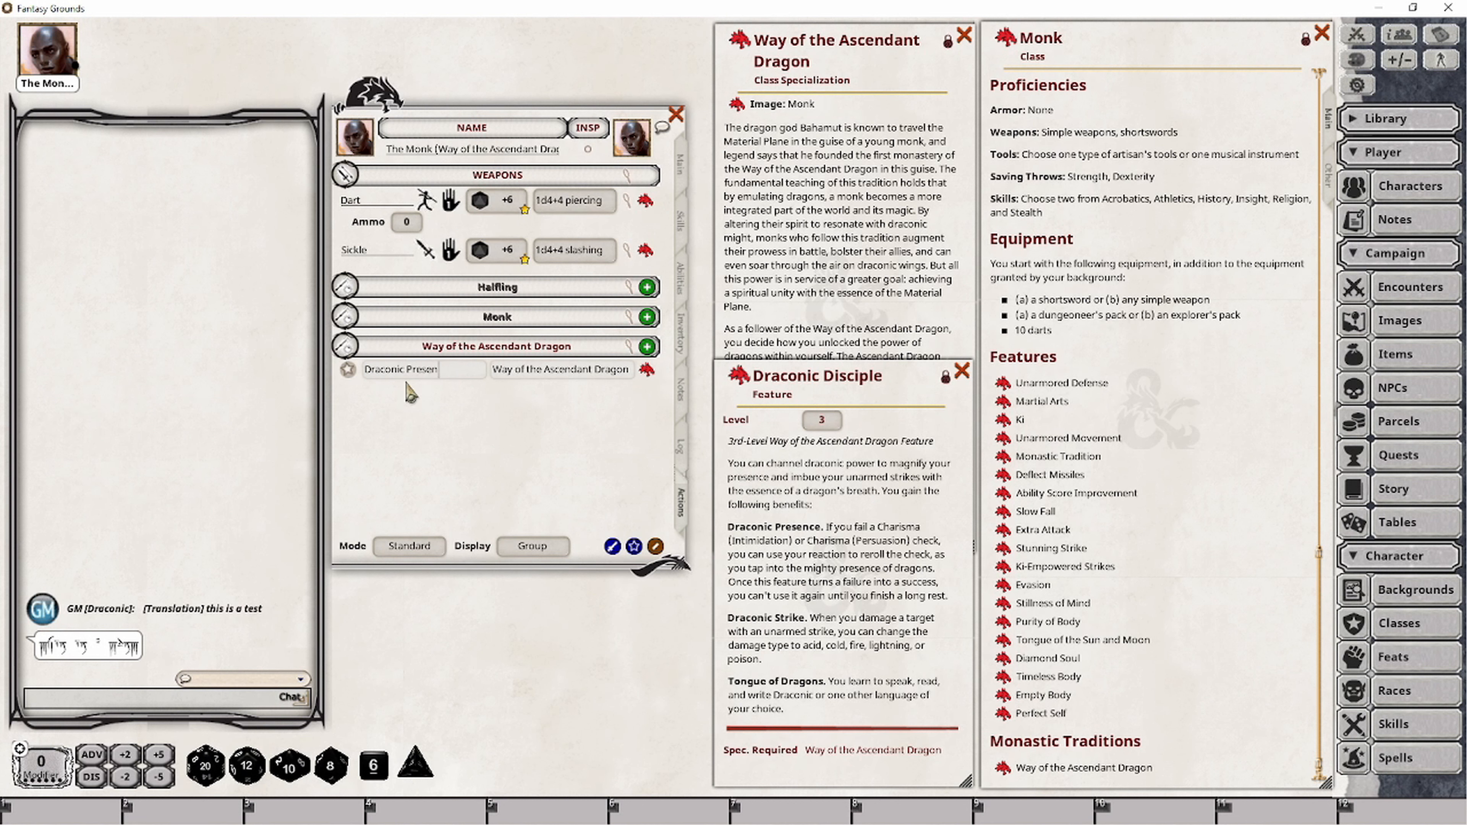
type("ce")
left_click(409, 545)
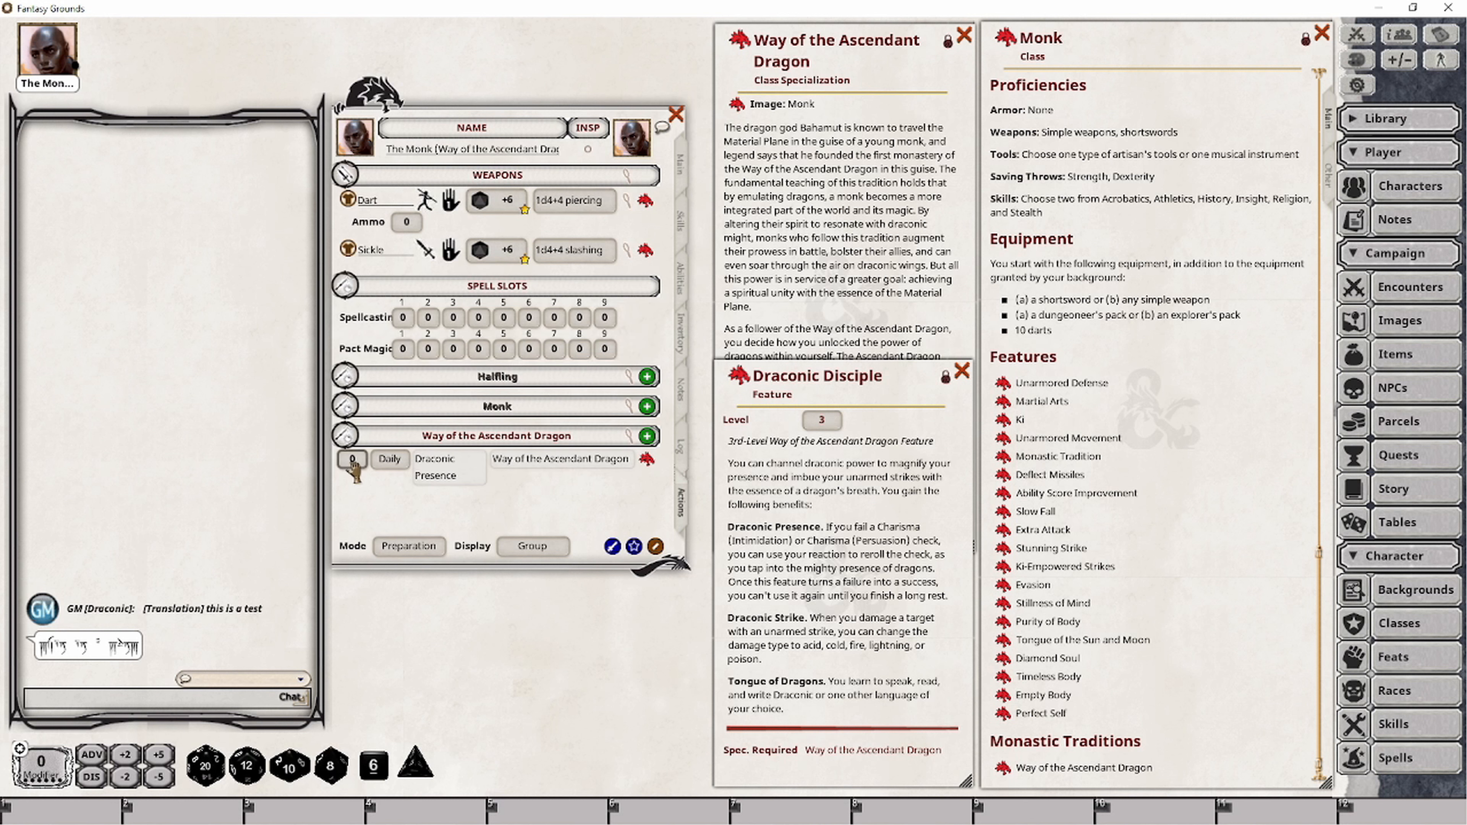
left_click(407, 546)
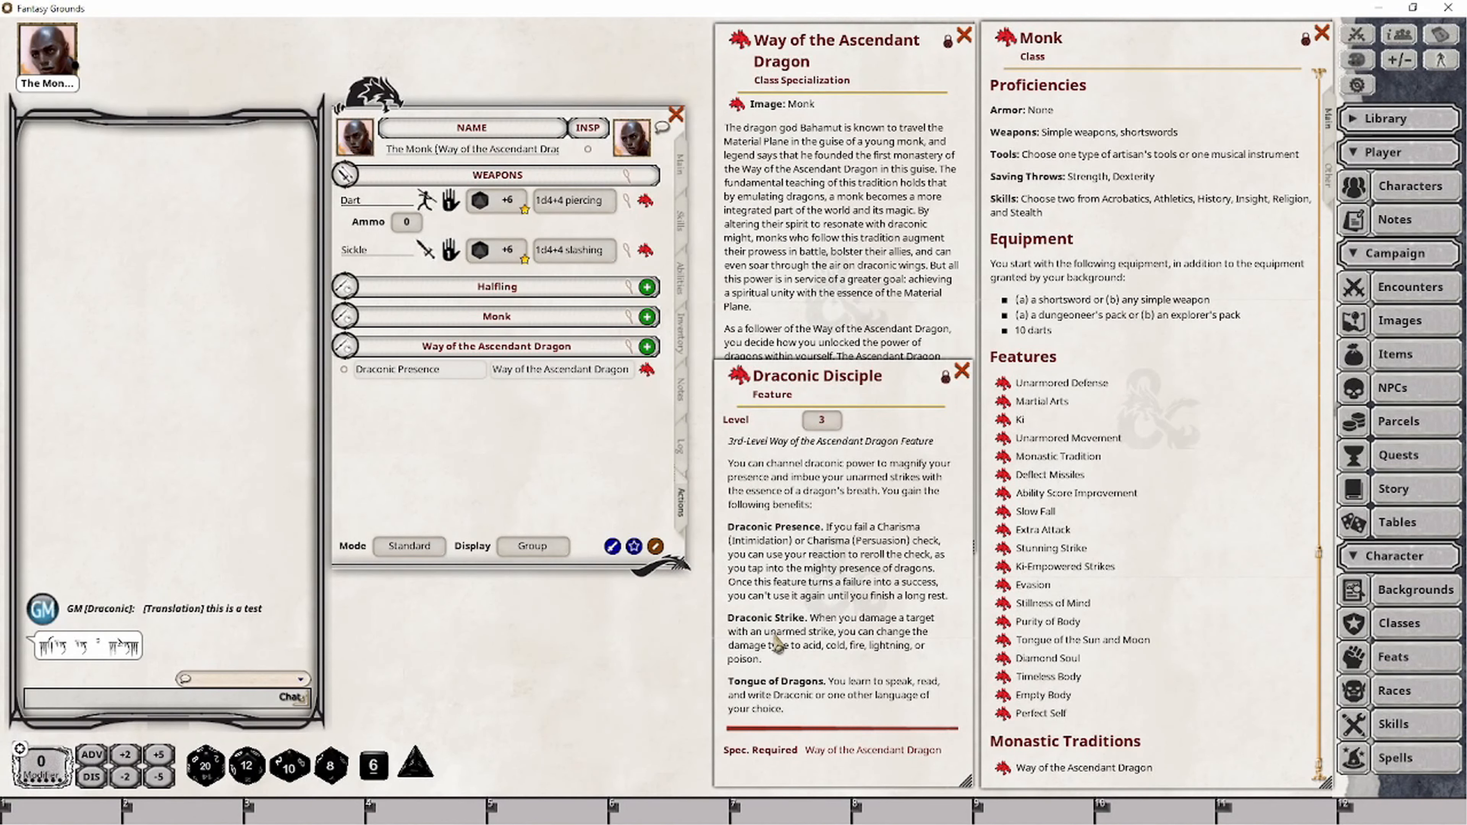
- Add the Draconic Disciple feature again under Way of the Ascendant Dragon and rename this power to Draconic Strike
double_click(578, 370)
key("ctrl+c")
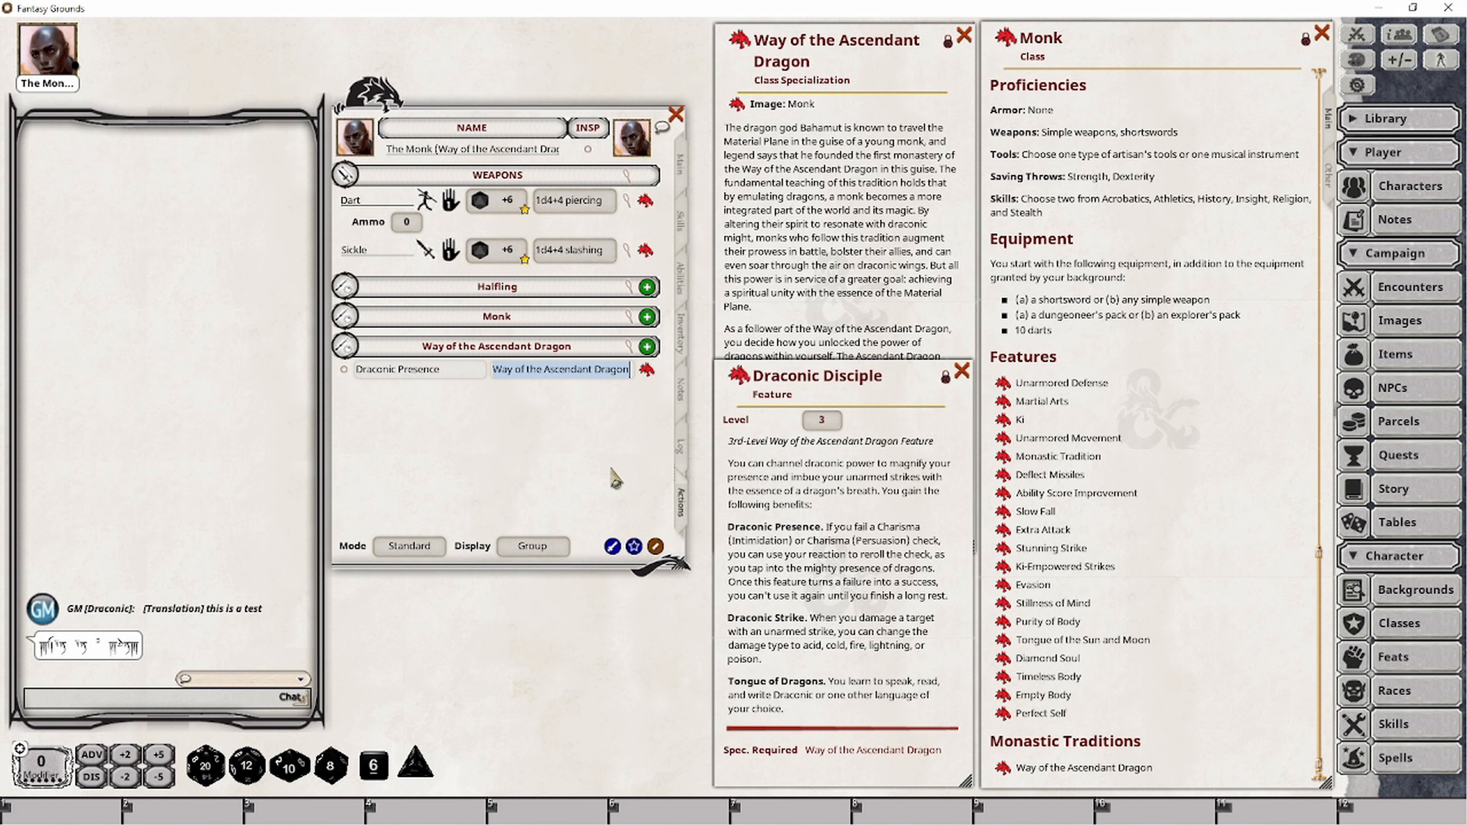
left_click_drag(745, 381, 541, 440)
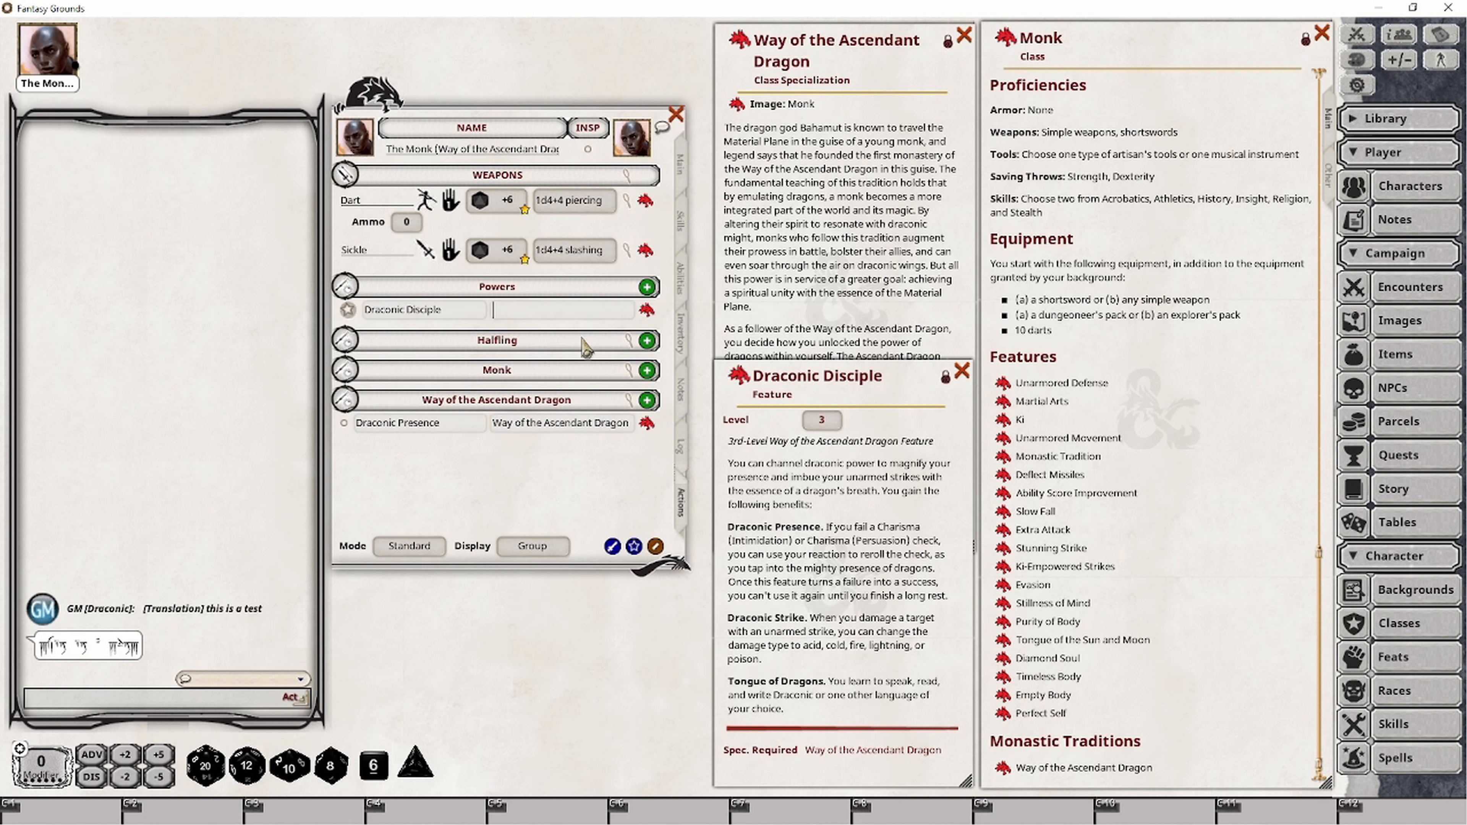
key("ctrl+v")
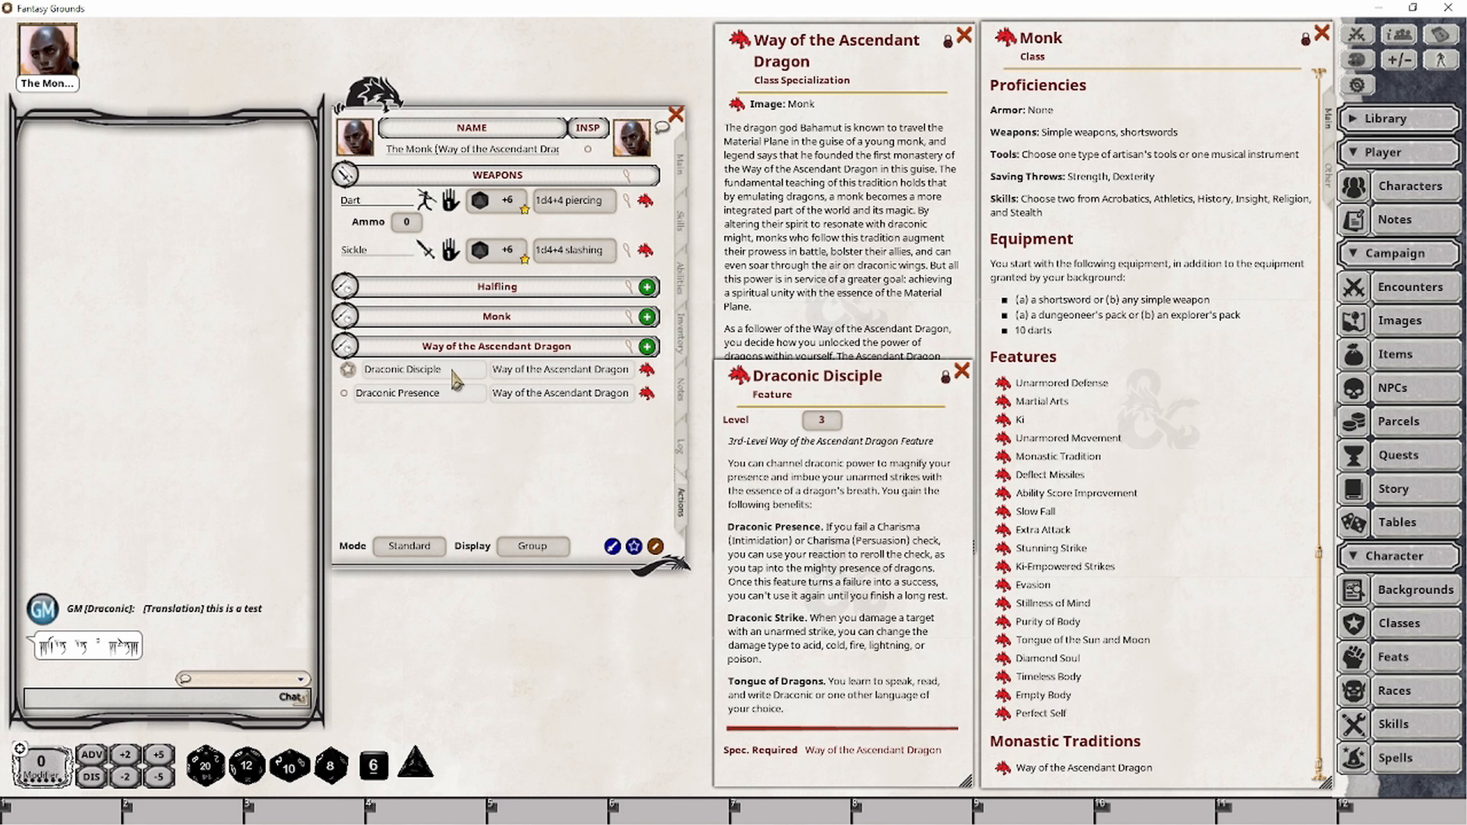
key("ctrl+shift")
key("ctrl+shift+Left")
type("Sti")
type("ike")
left_click(462, 448)
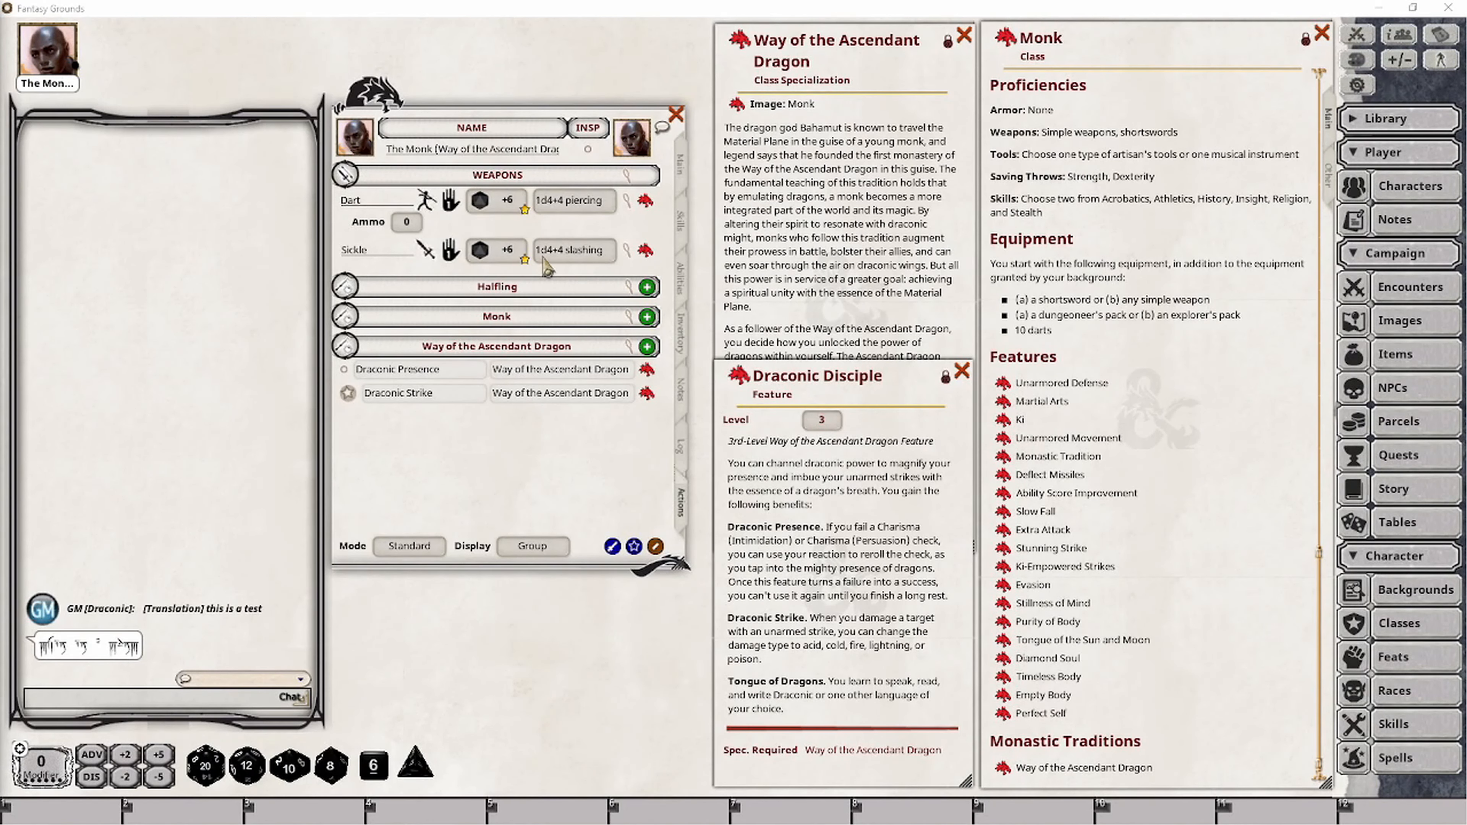
- Check the Sickle's damage setup and add five damage actions to the Draconic Strike power
left_click(630, 256)
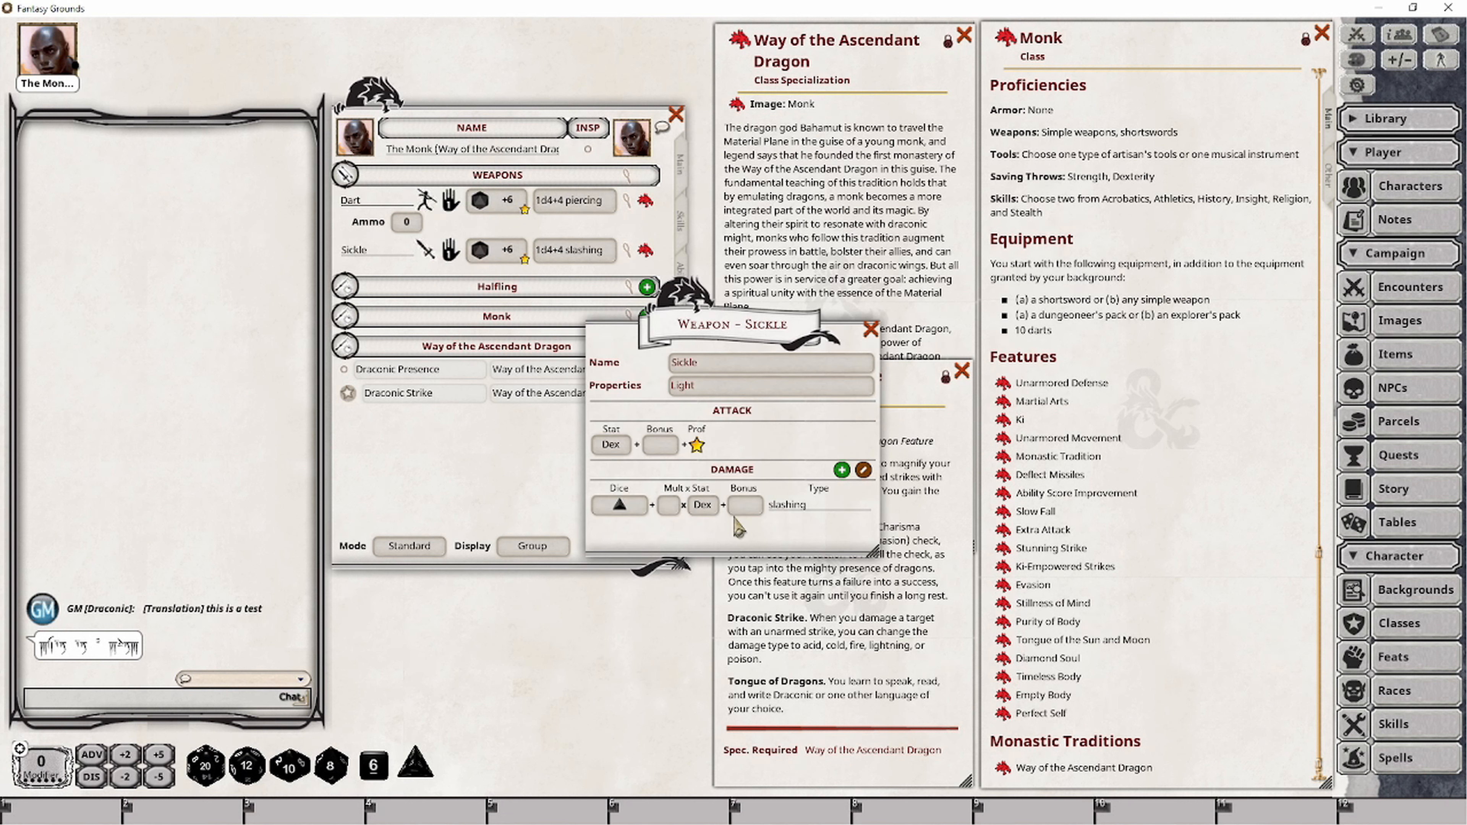
left_click(870, 329)
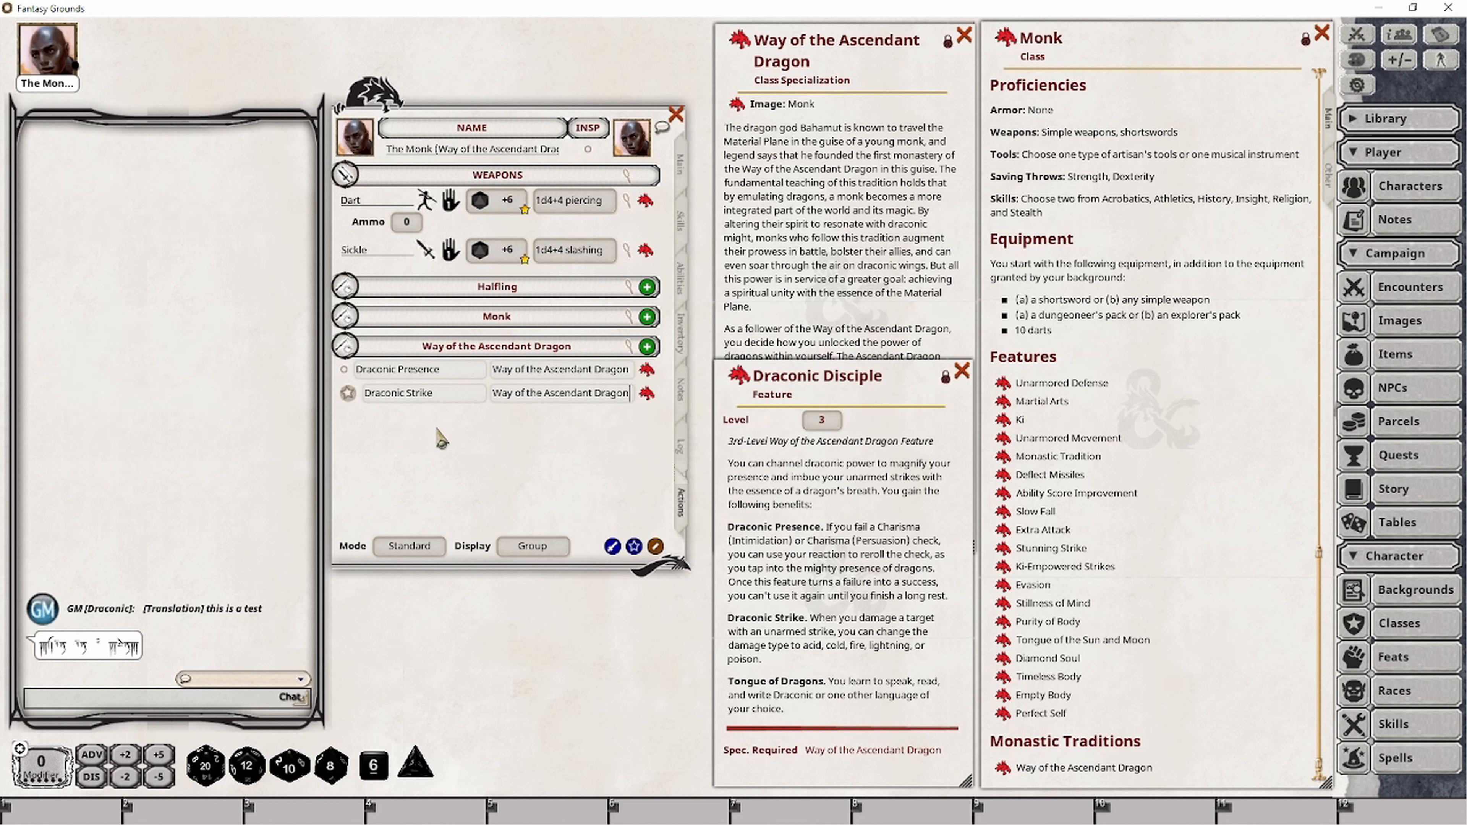
right_click(503, 408)
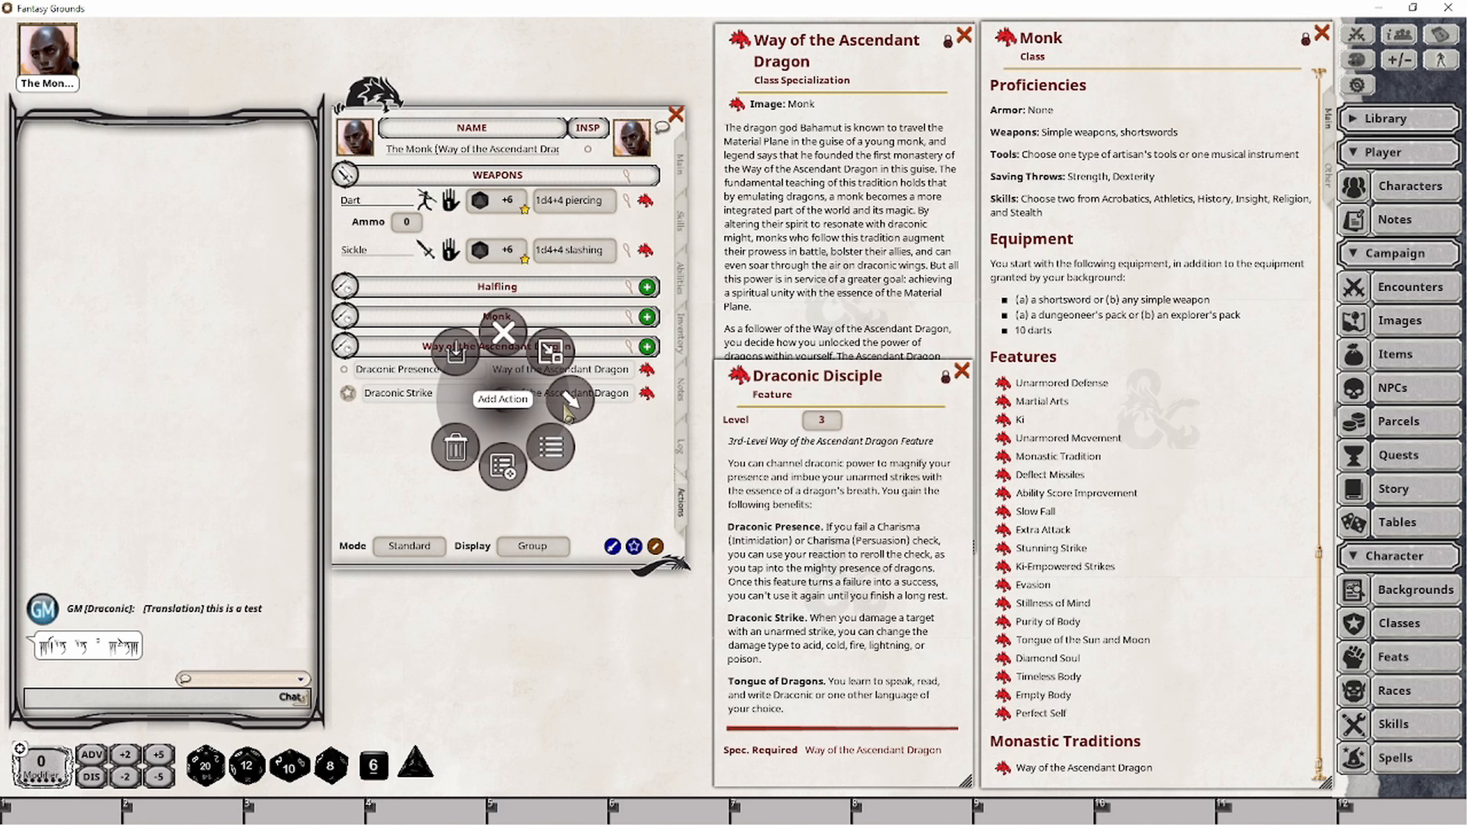
left_click(626, 411)
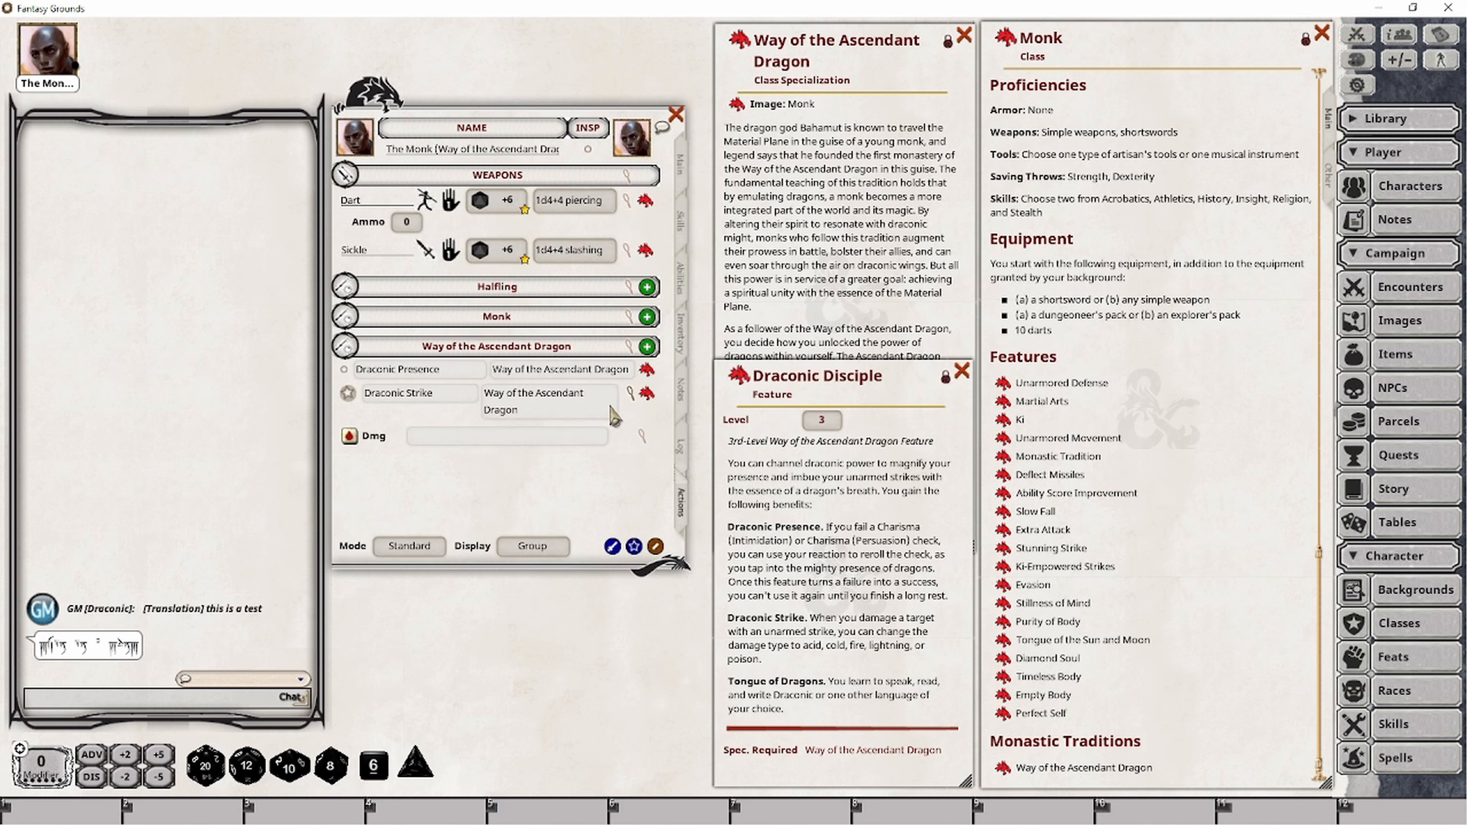
right_click(589, 399)
left_click(648, 400)
left_click(702, 402)
right_click(593, 394)
left_click(671, 395)
left_click(727, 406)
right_click(579, 396)
left_click(669, 399)
left_click(734, 399)
right_click(601, 398)
left_click(672, 399)
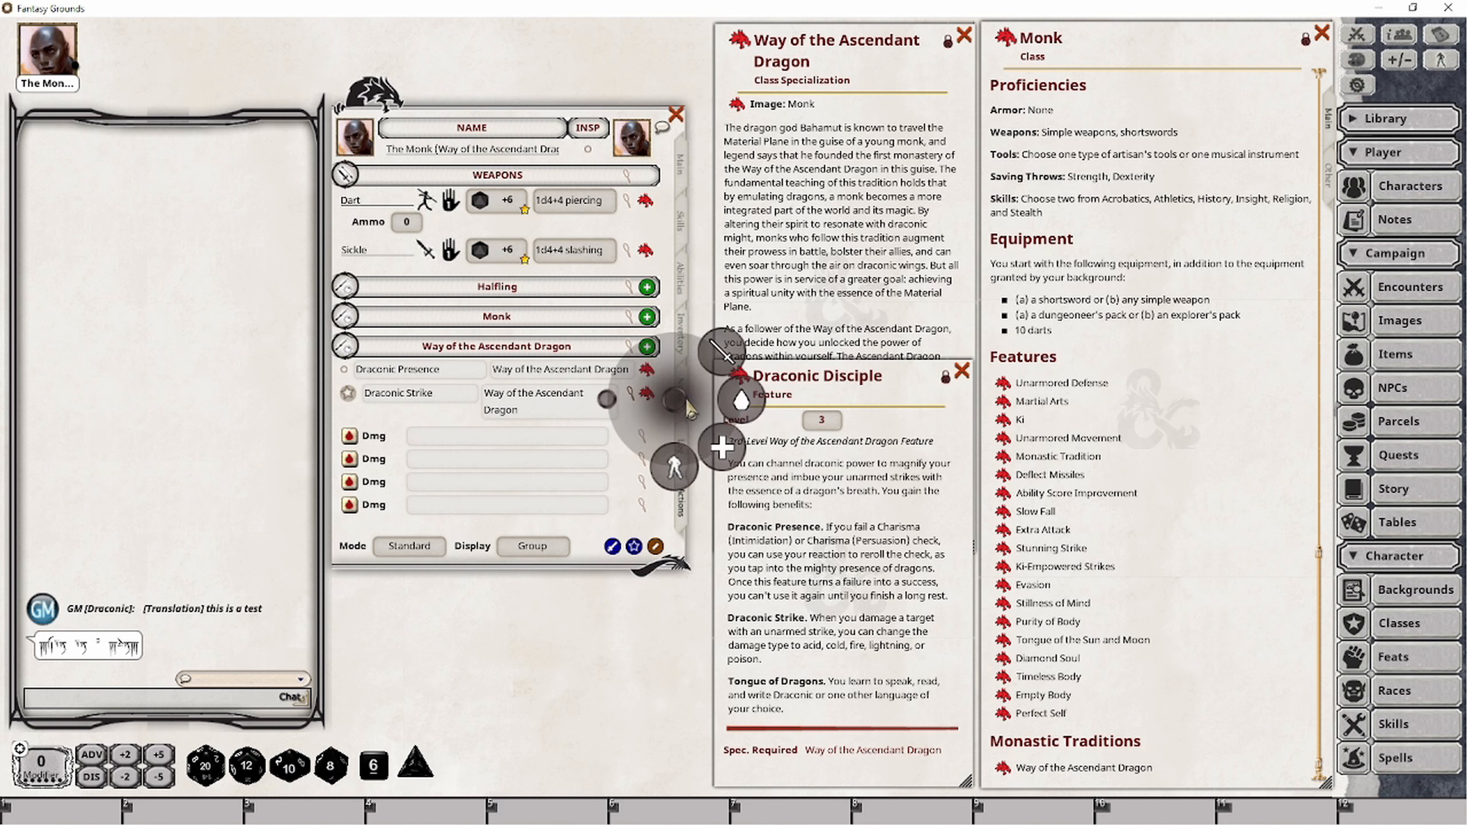
left_click(741, 400)
scroll(462, 439, "down", 1)
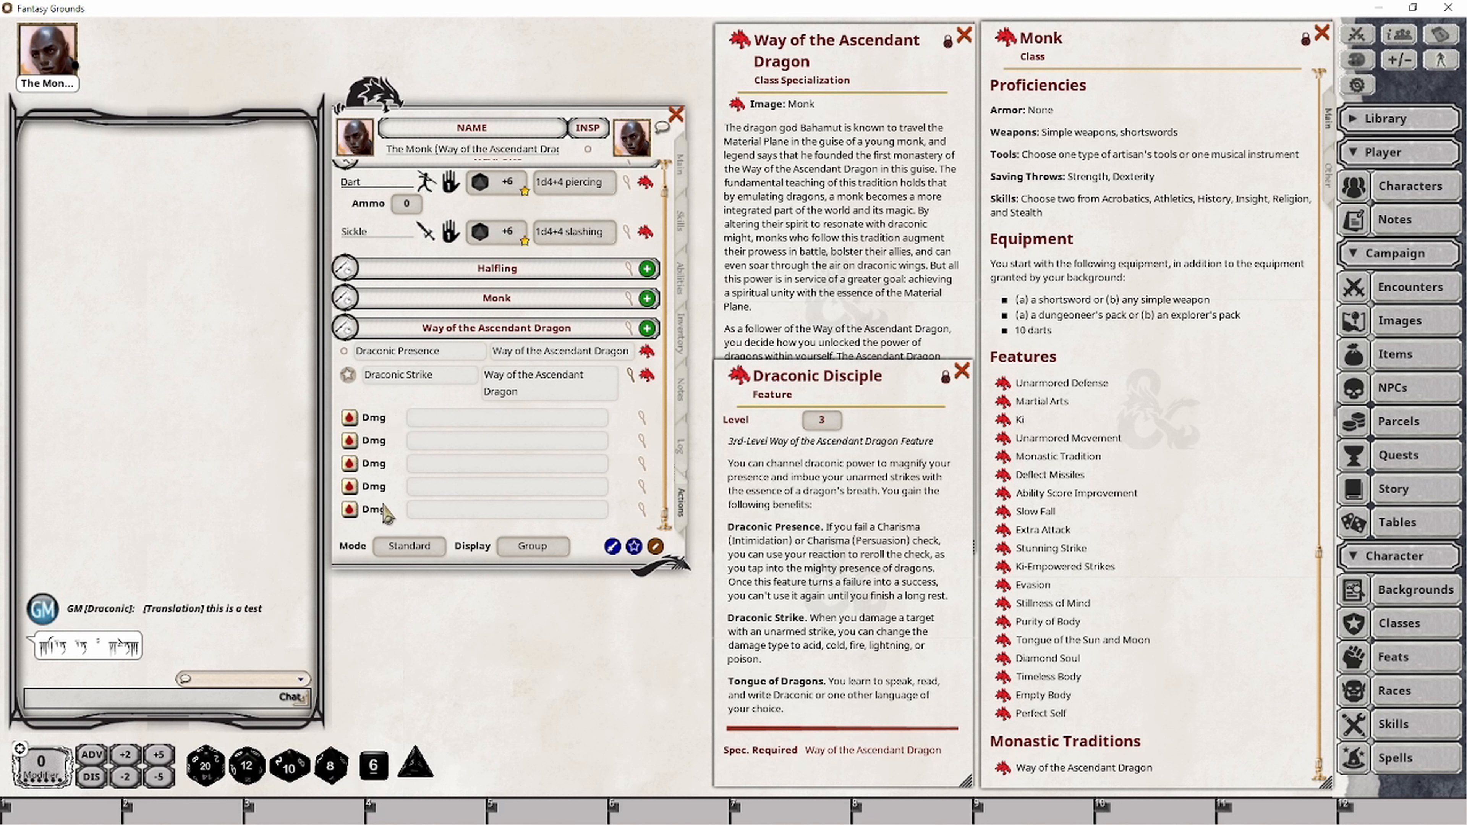
- Set Draconic Strike's first damage action to 1d4 plus Dex with the type acid
left_click(641, 417)
left_click_drag(682, 335, 607, 516)
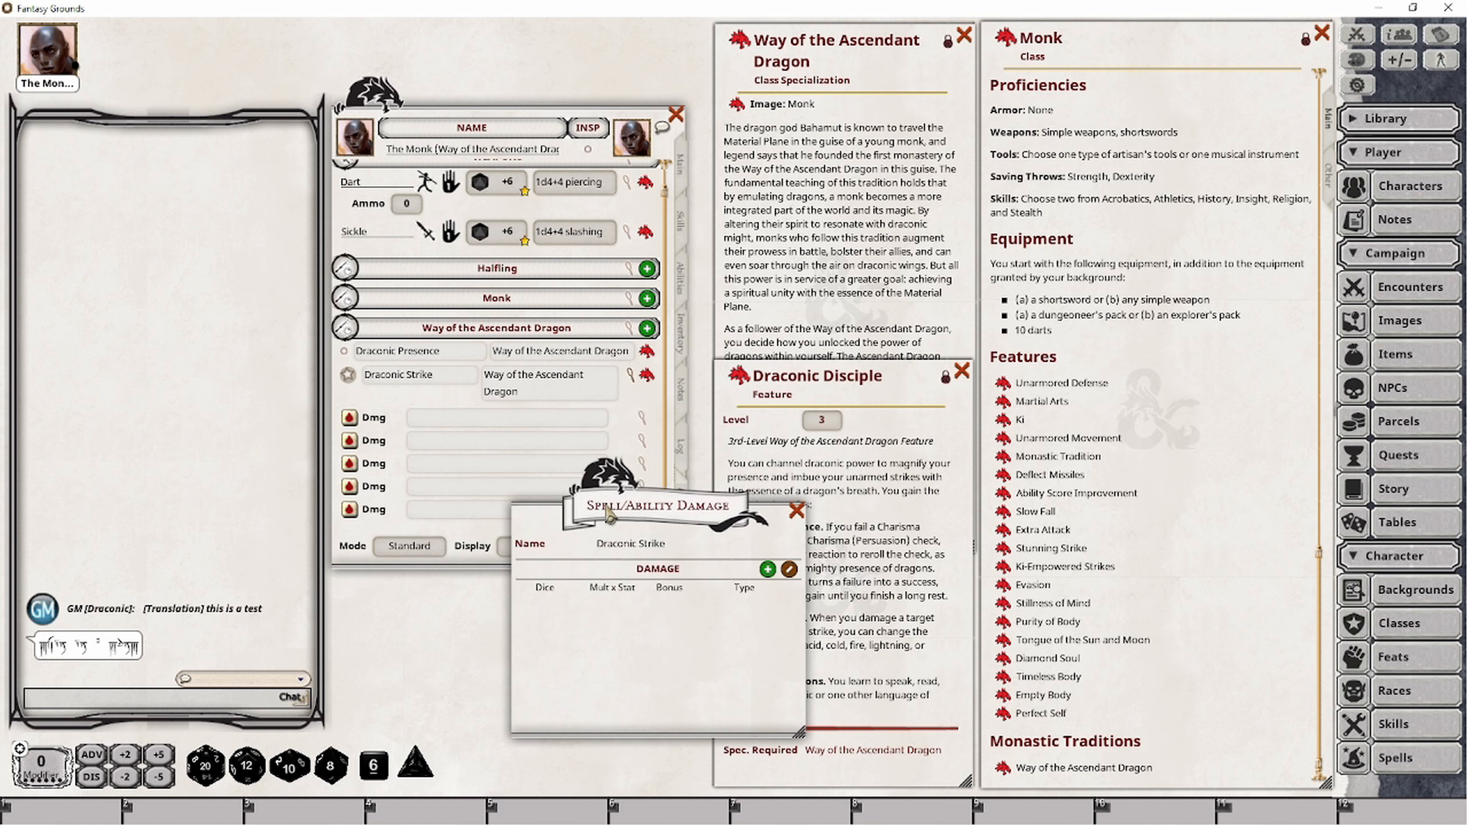
left_click_drag(416, 766, 604, 654)
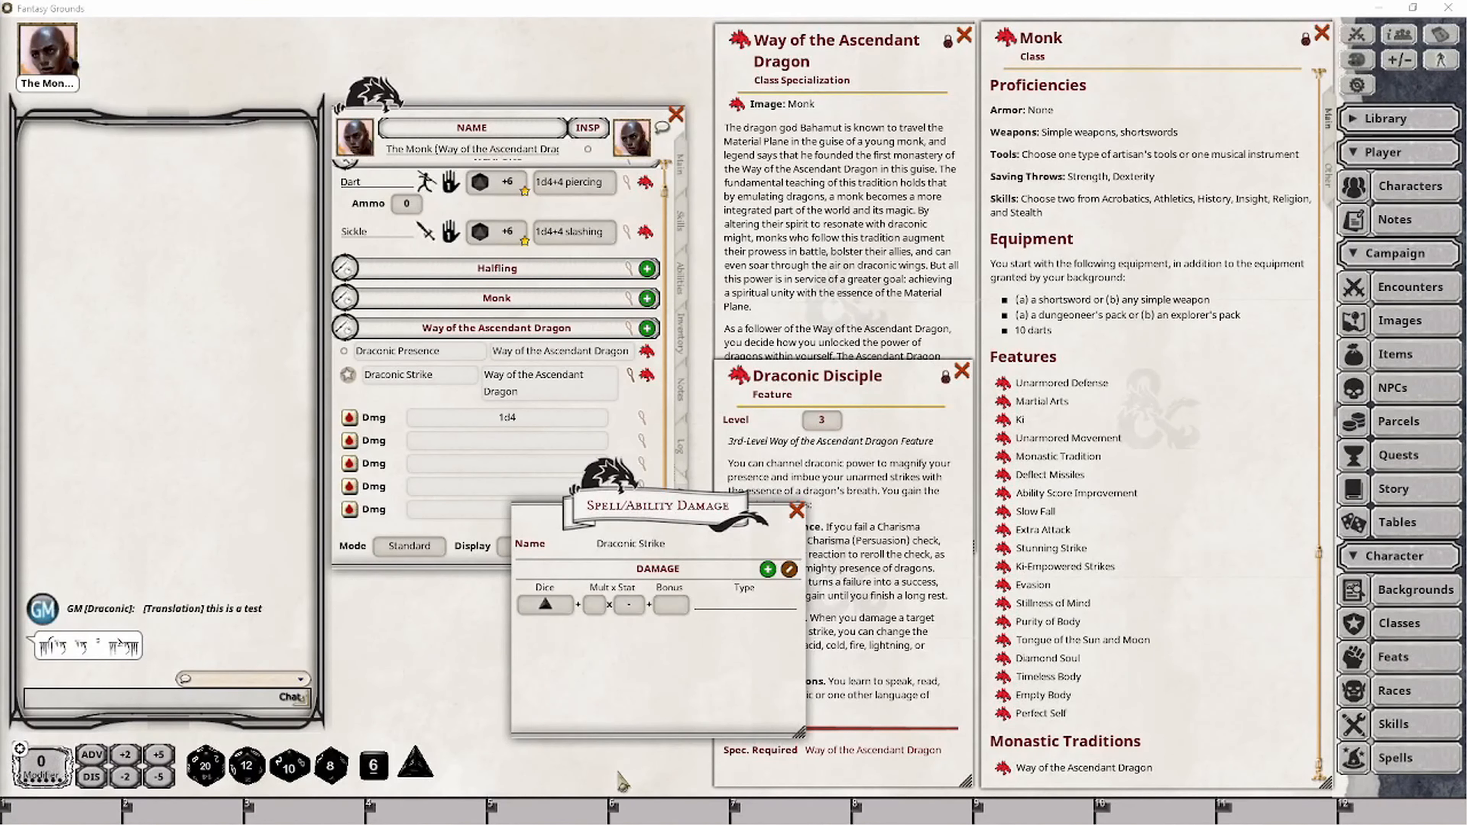
left_click(631, 610)
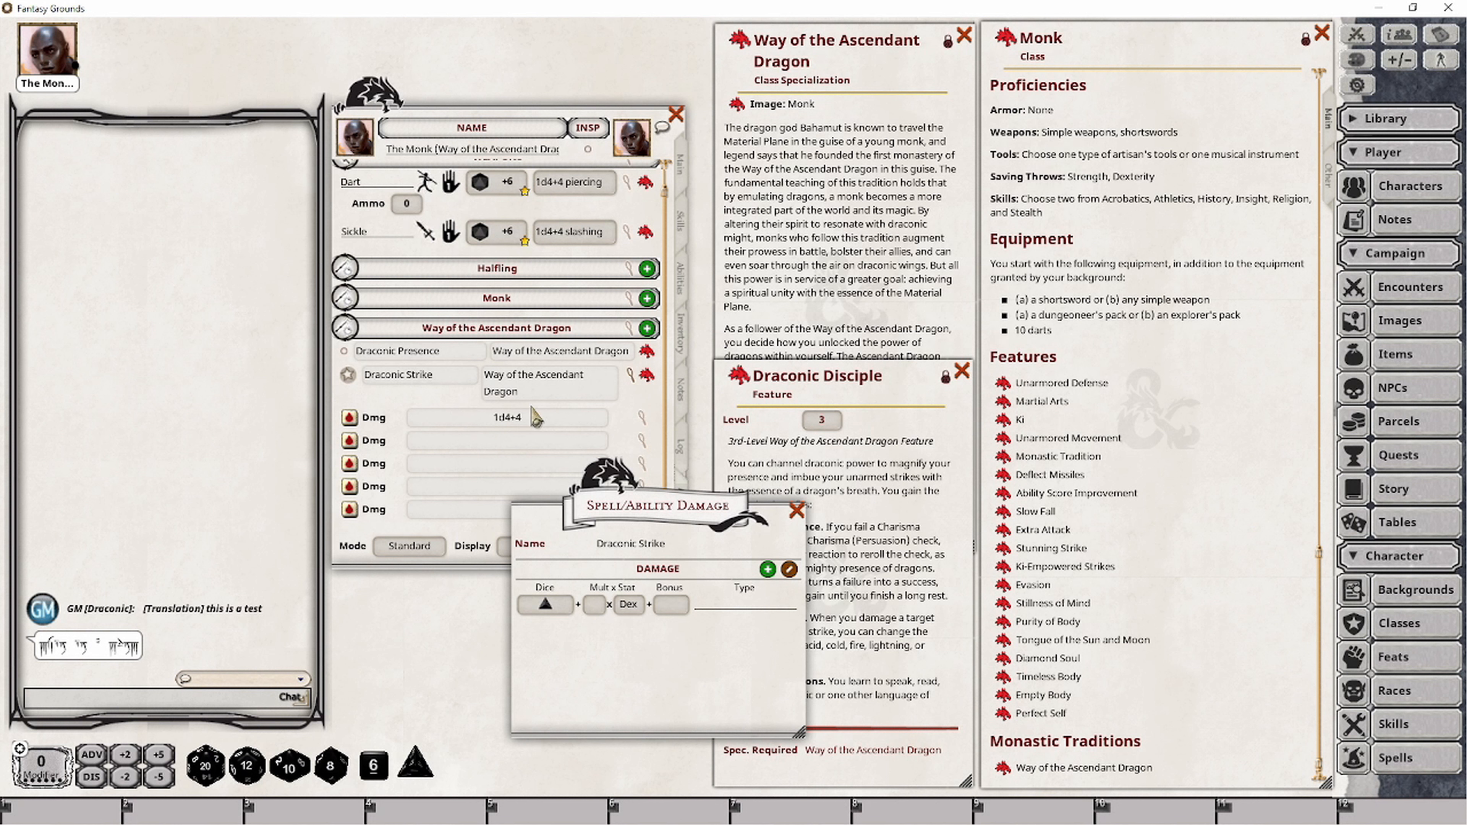
left_click_drag(685, 517, 833, 373)
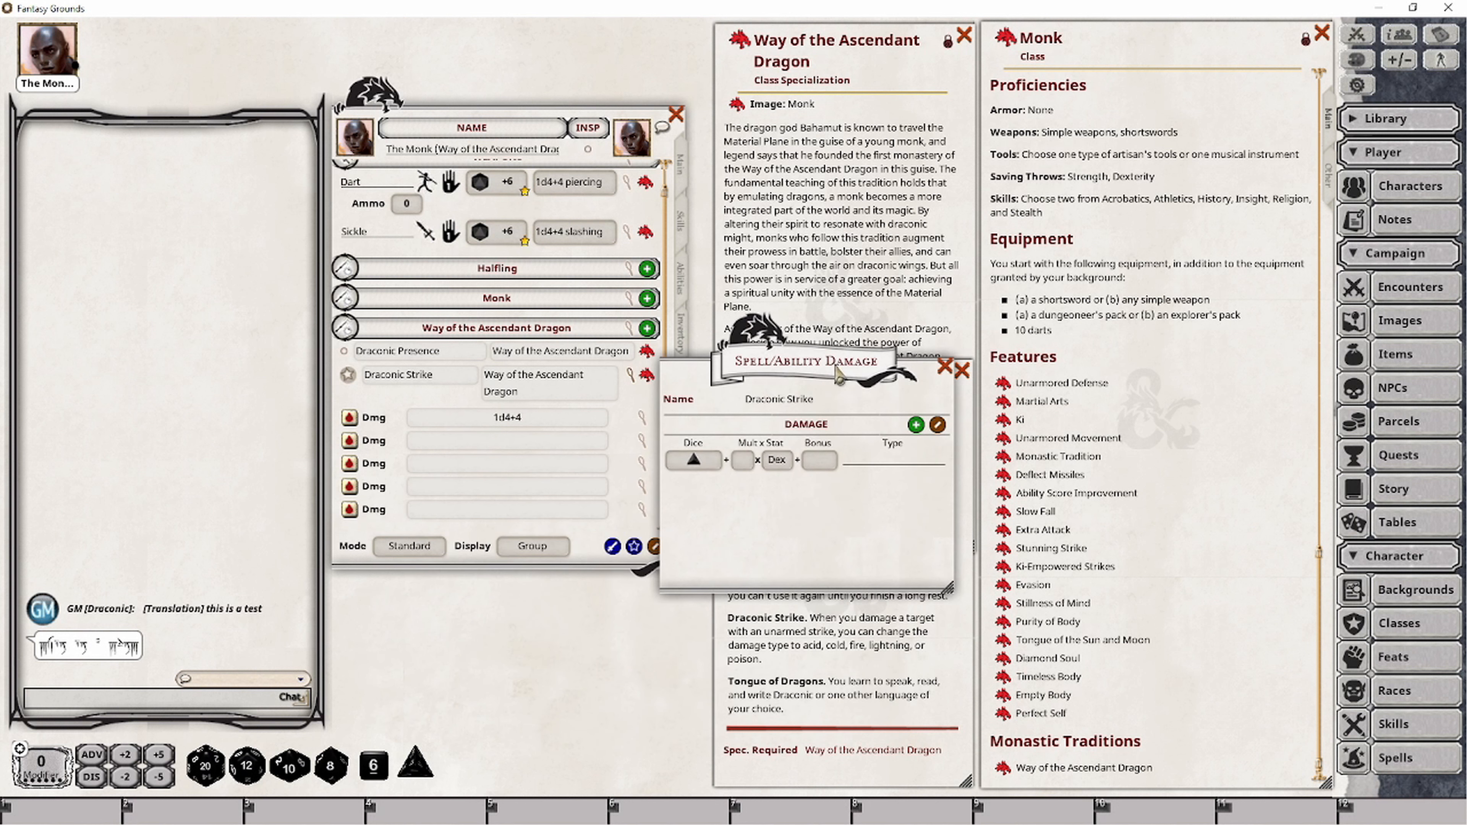
left_click(875, 466)
type("acid")
left_click(944, 365)
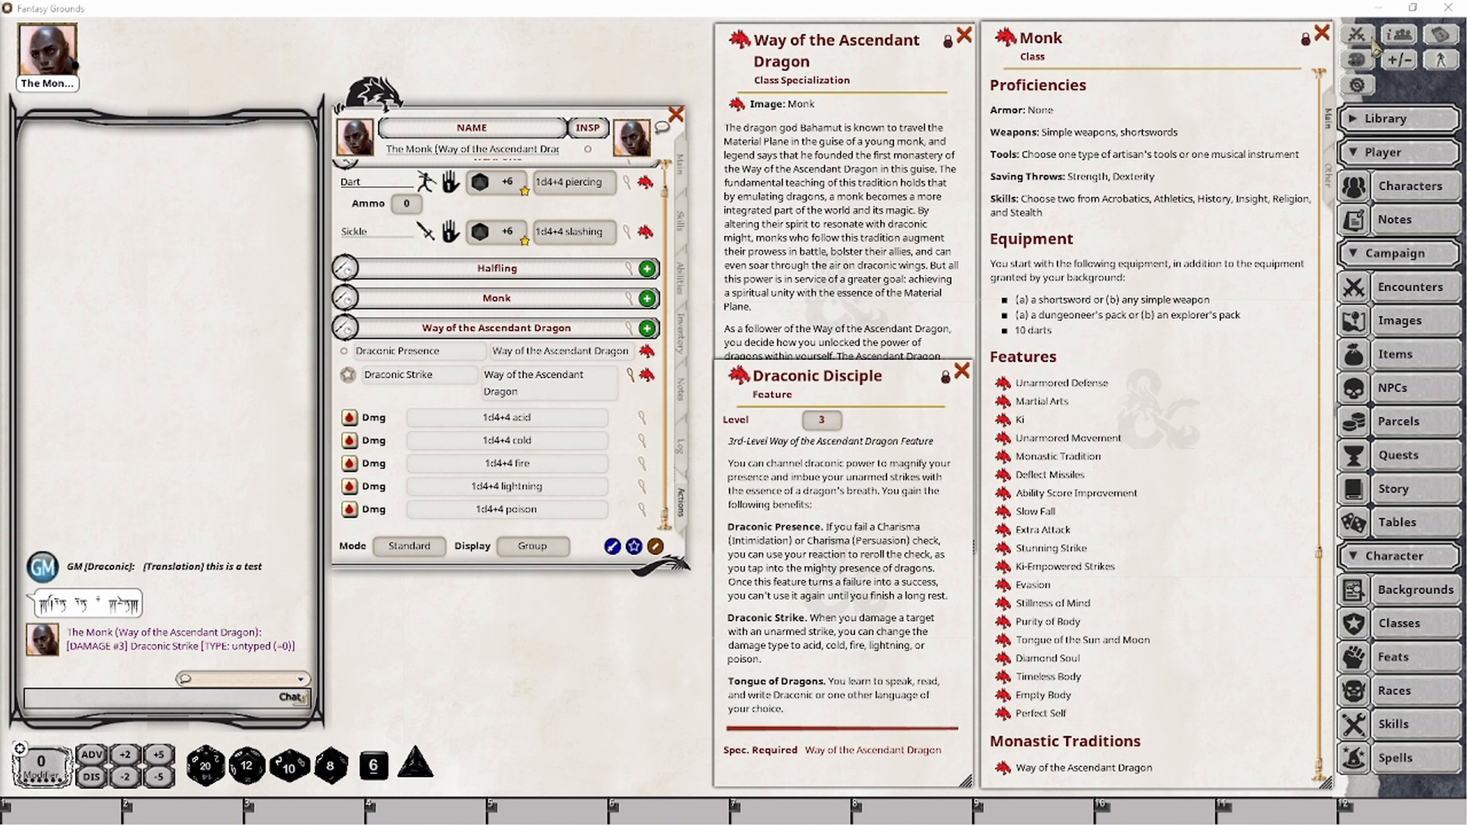
- Open the combat tracker and make Ape 1 the Monk's target
left_click(1357, 36)
left_click_drag(1065, 68, 1030, 84)
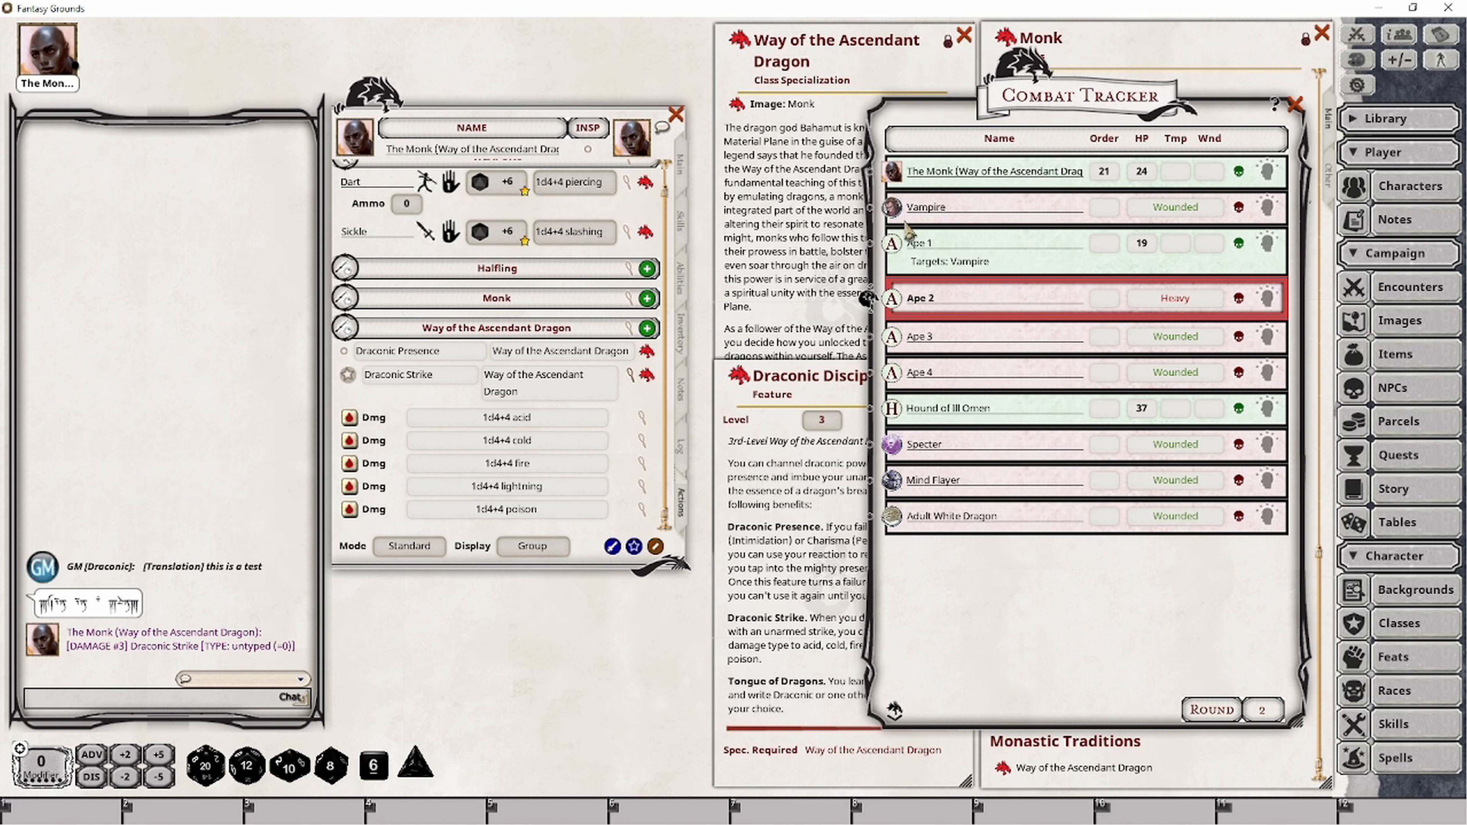
left_click(898, 247, "ctrl")
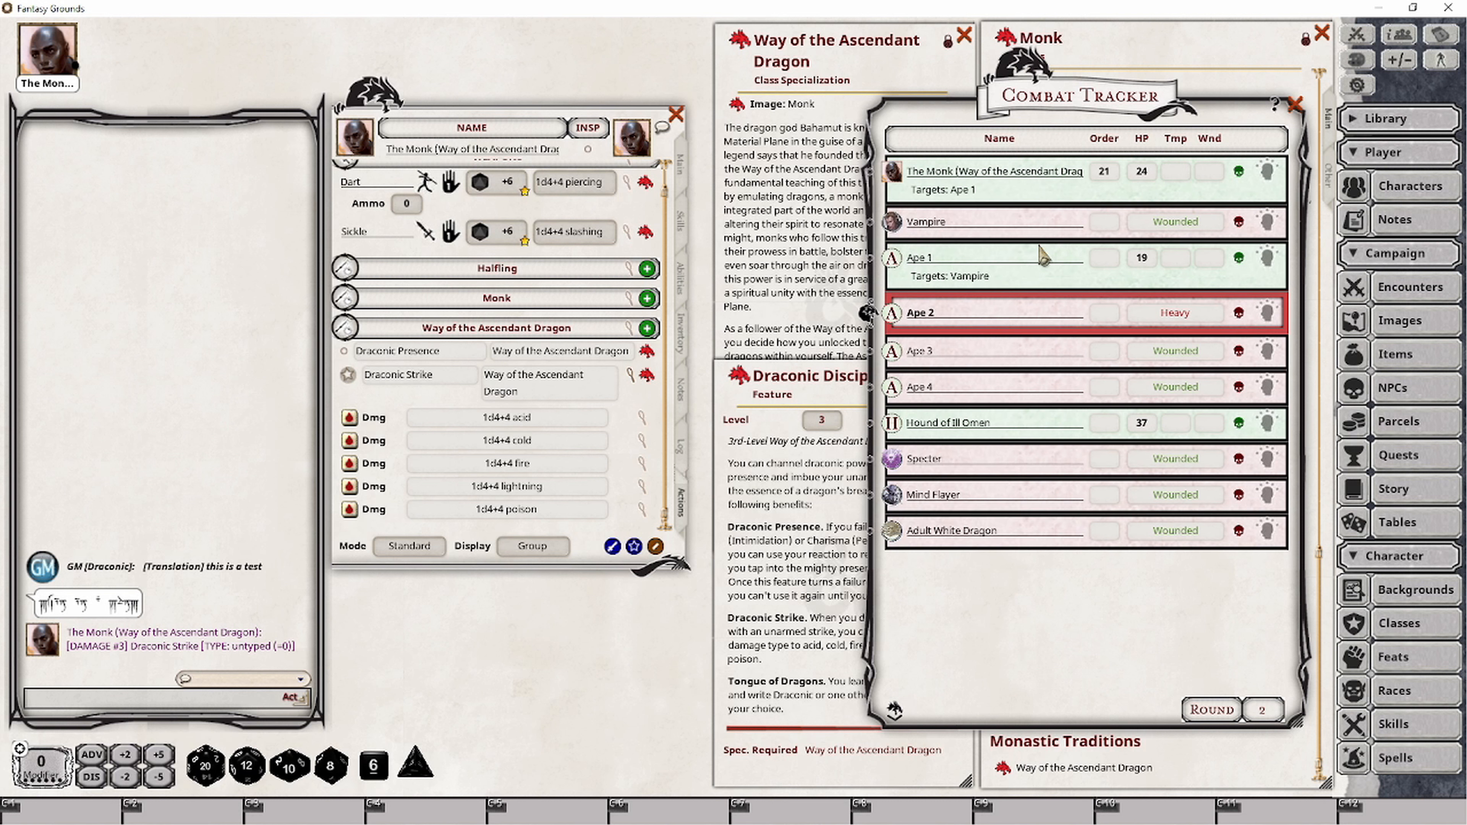
- Roll the Monk's Intimidation check, consult the Draconic Presence rules, and reroll the same check
left_click(687, 275)
left_click(687, 228)
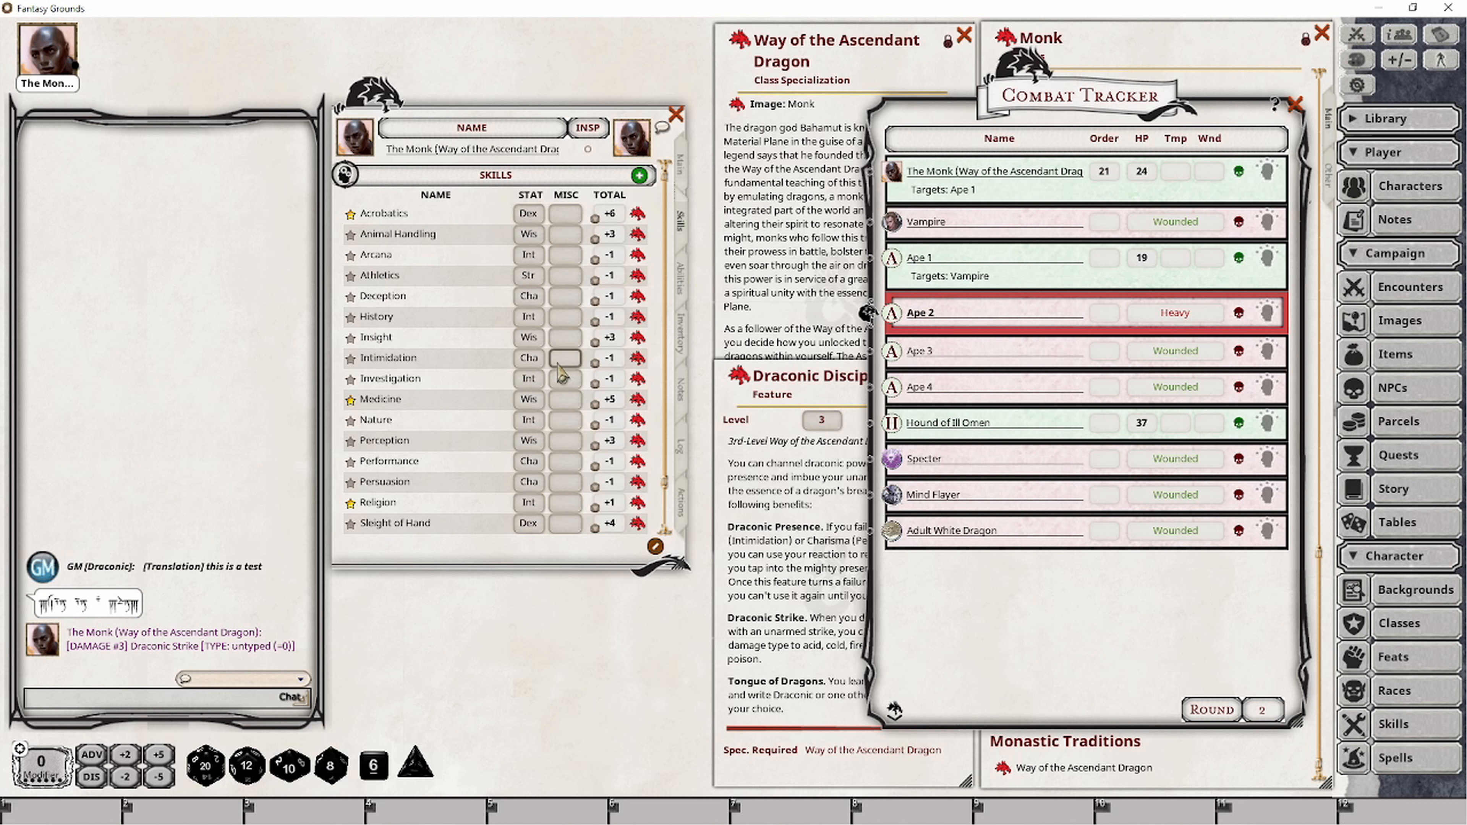
double_click(597, 367)
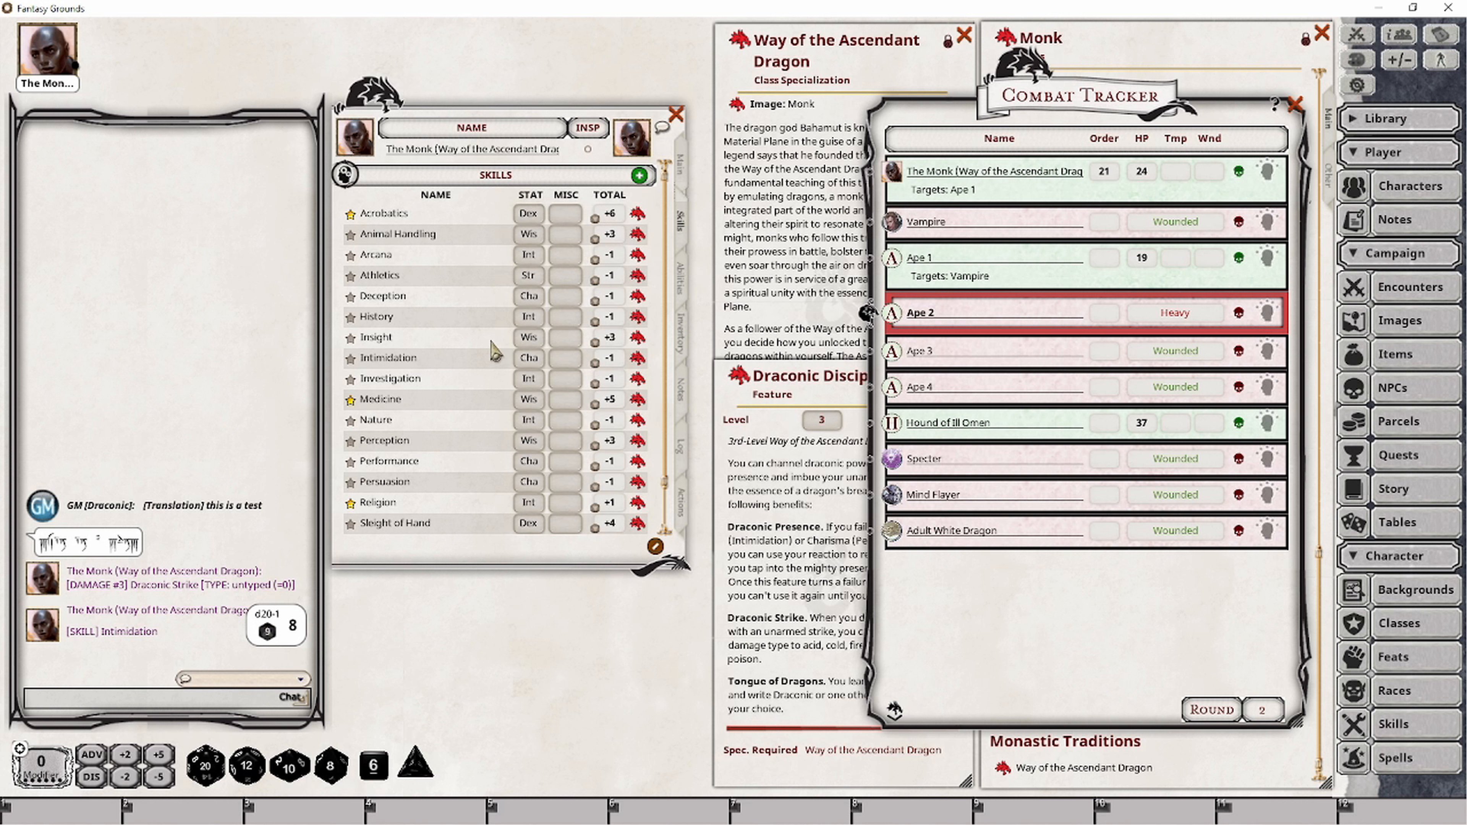
left_click(763, 527)
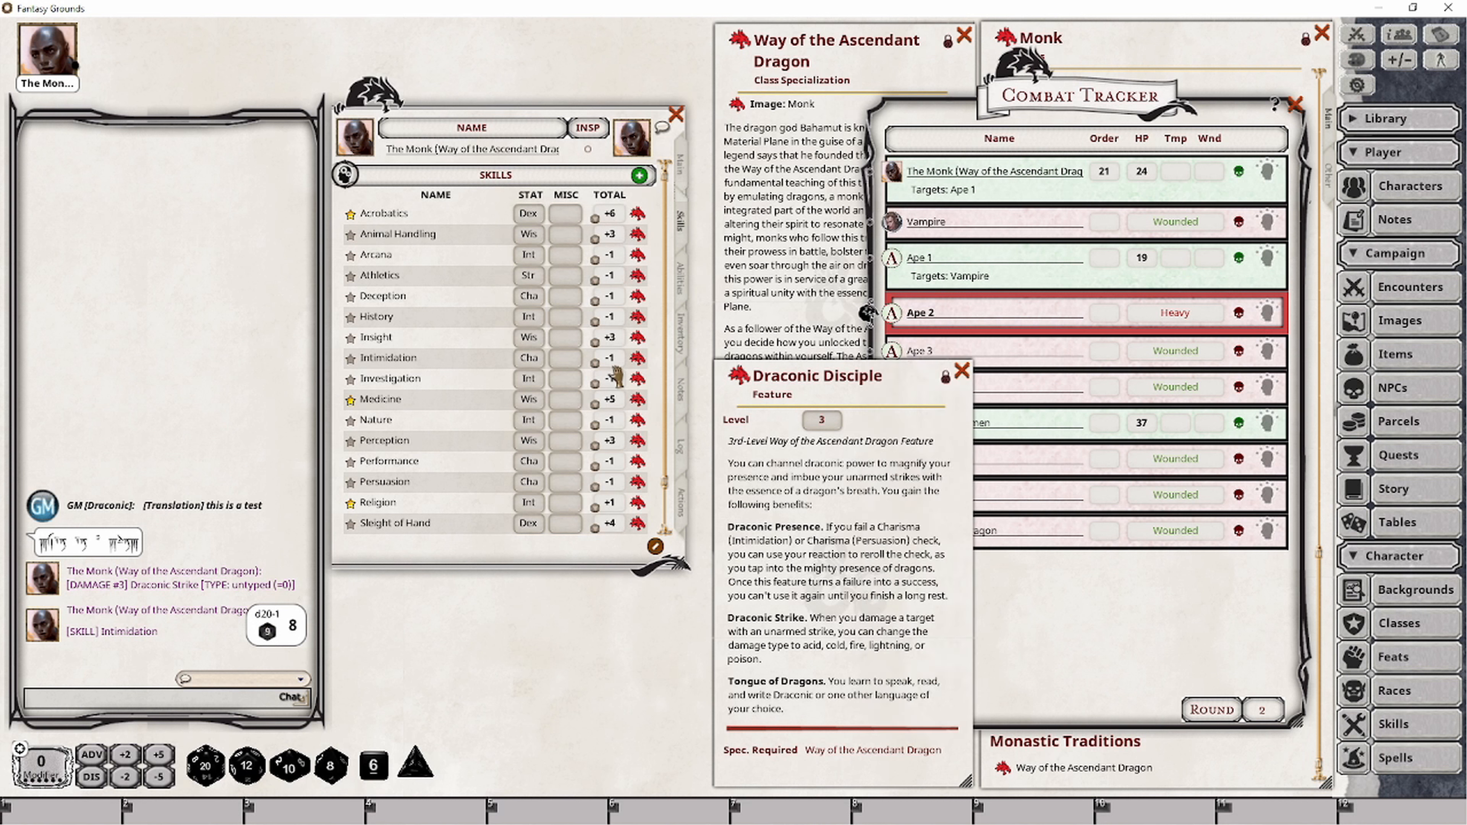
left_click_drag(597, 364, 68, 292)
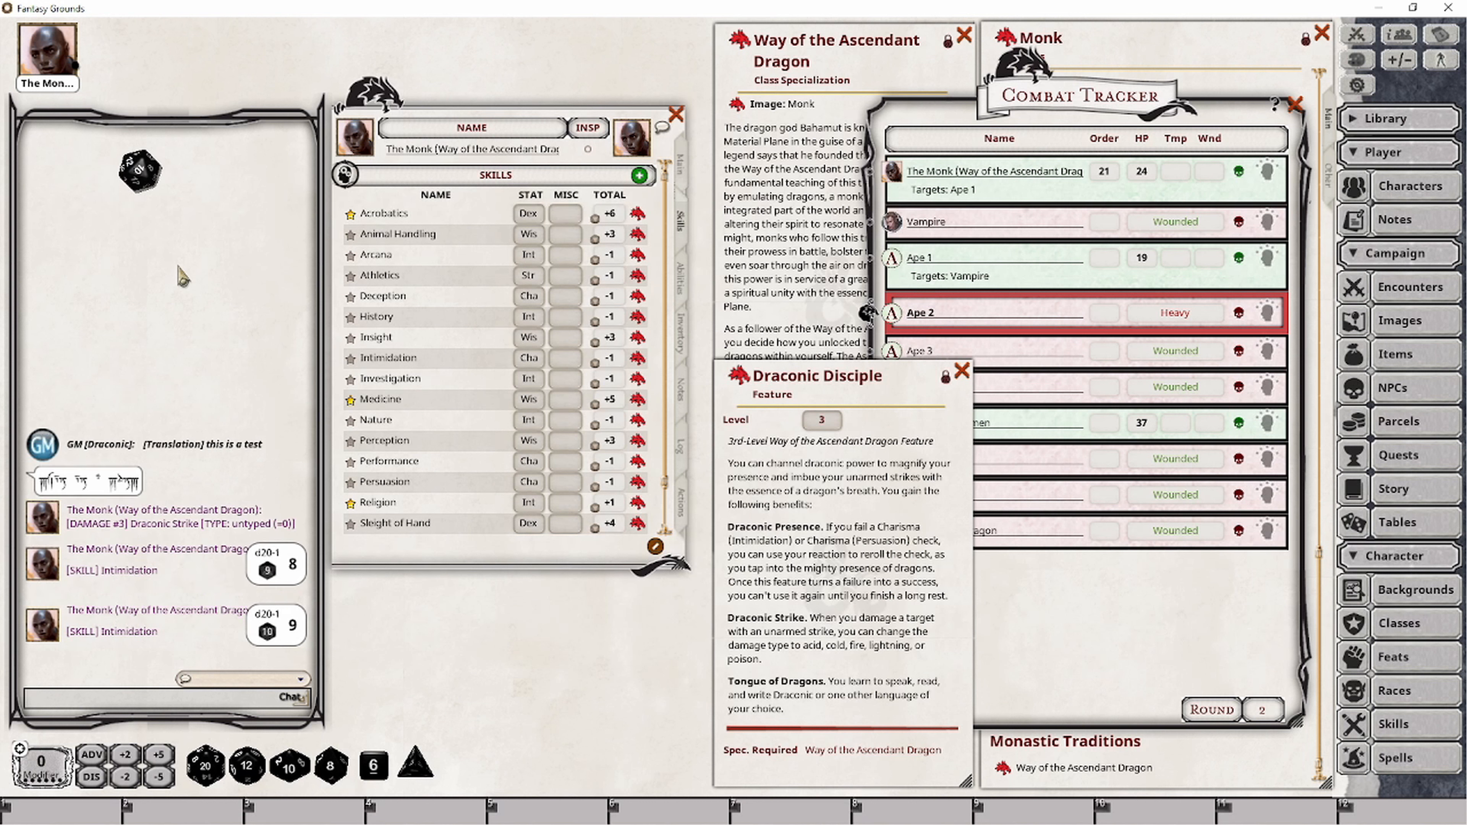
- Return to the Monk's powers and mark the Draconic Presence use as spent
left_click(1123, 650)
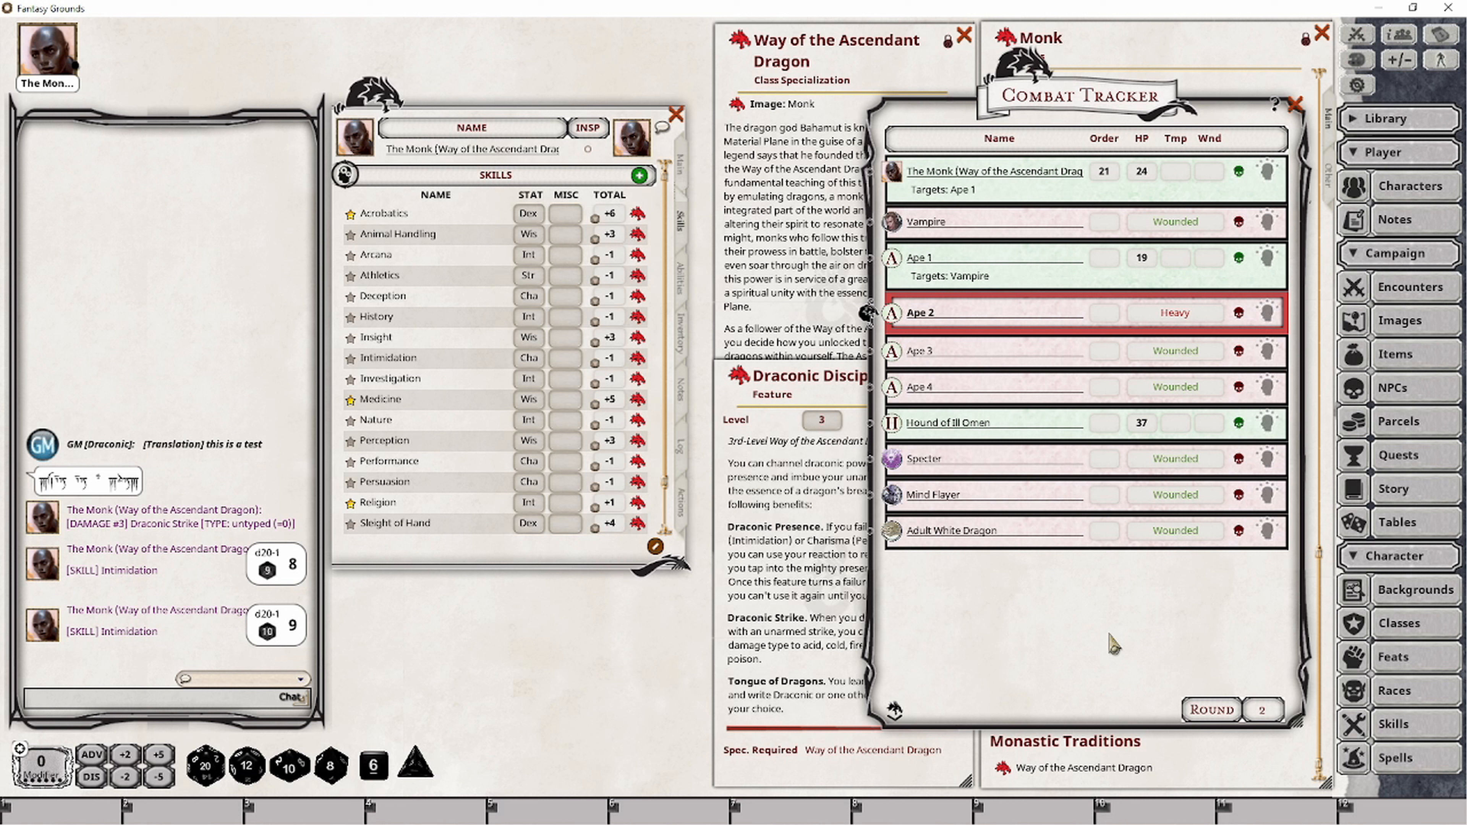
left_click(687, 503)
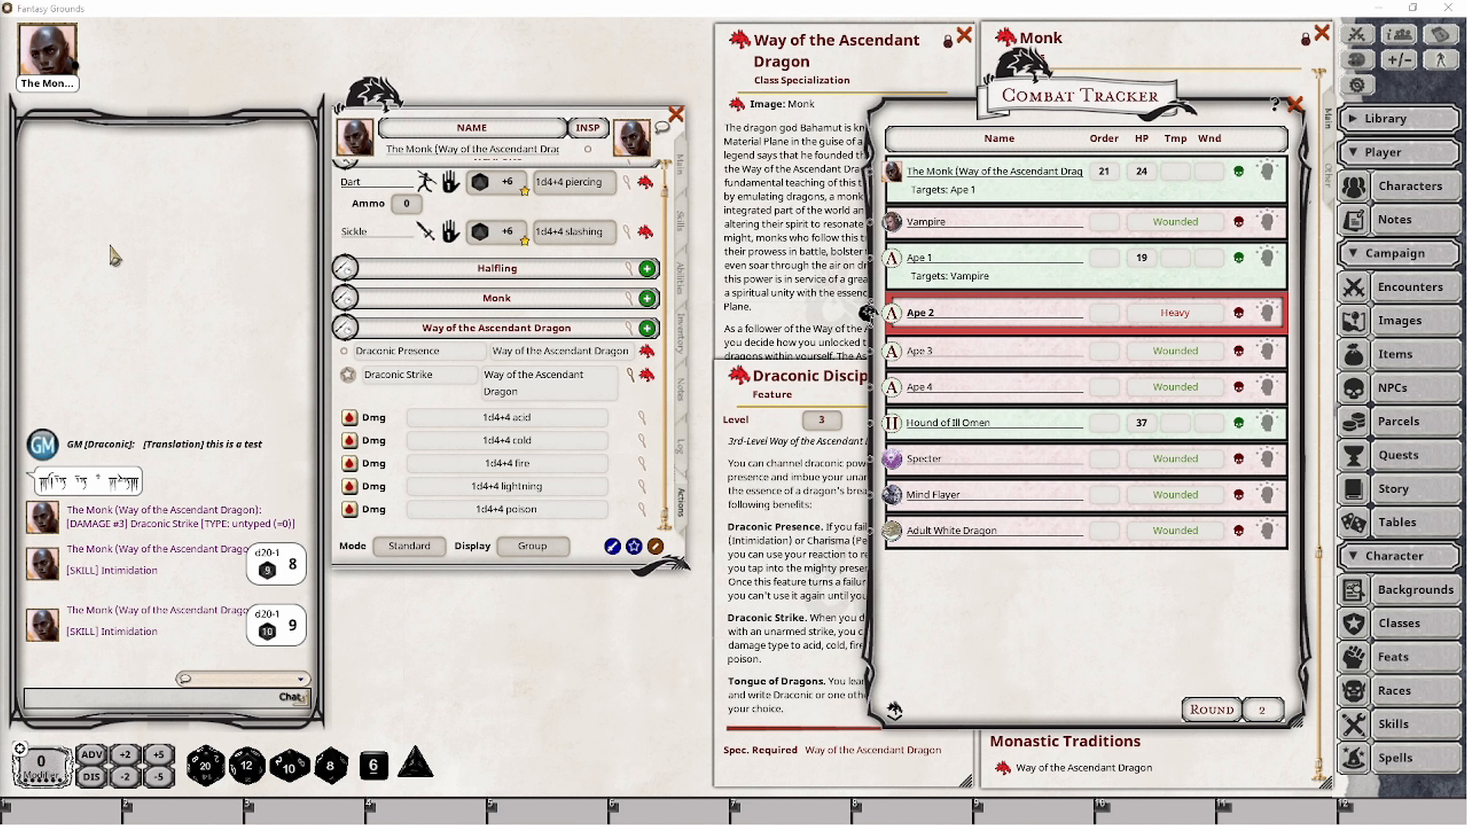
left_click(345, 352)
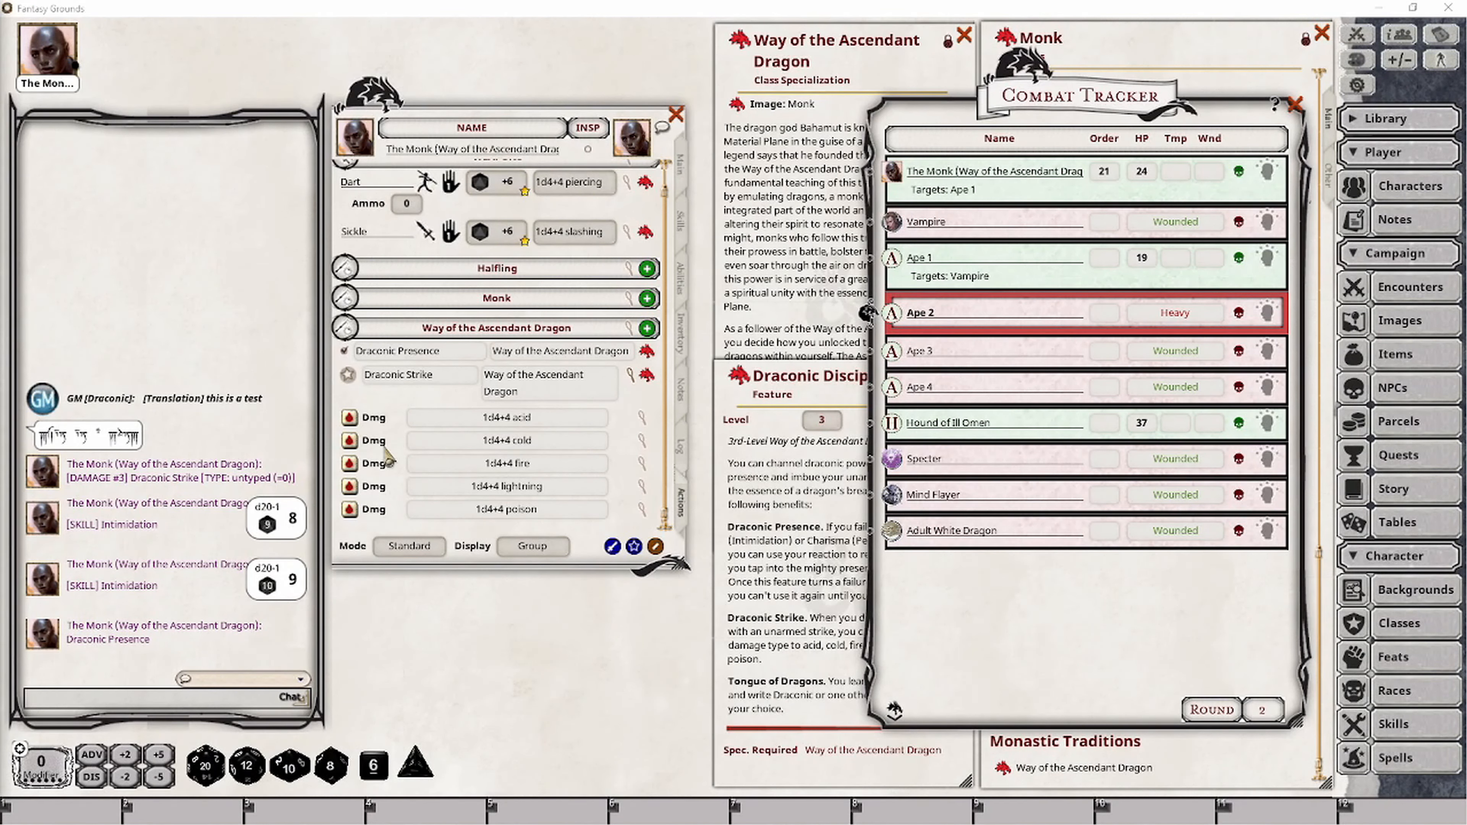
- Switch the Monk's target from Ape 1 to the Vampire and roll the Sickle attack
left_click(935, 218)
left_click(893, 256, "ctrl")
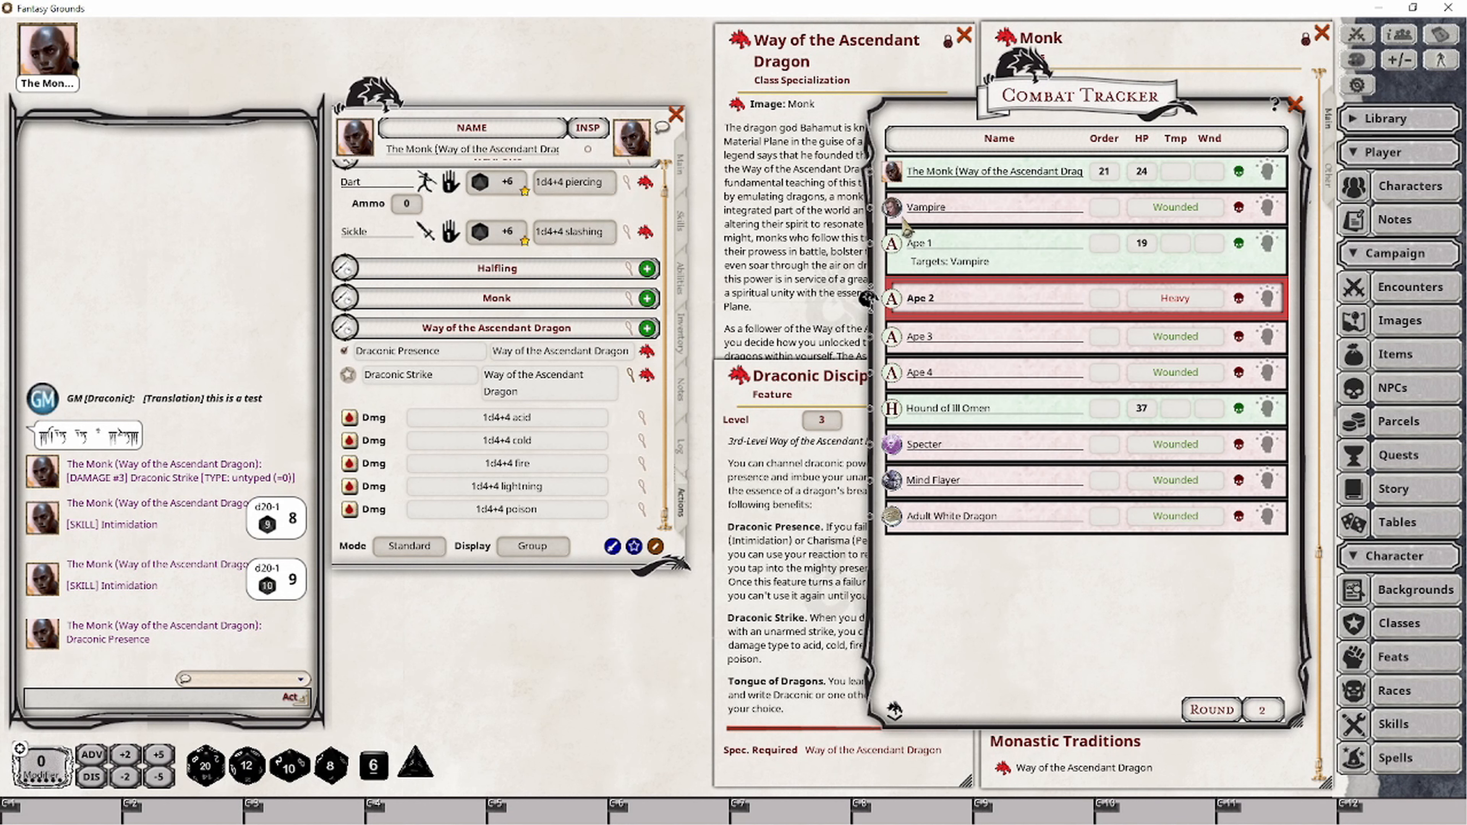
left_click(893, 208, "ctrl")
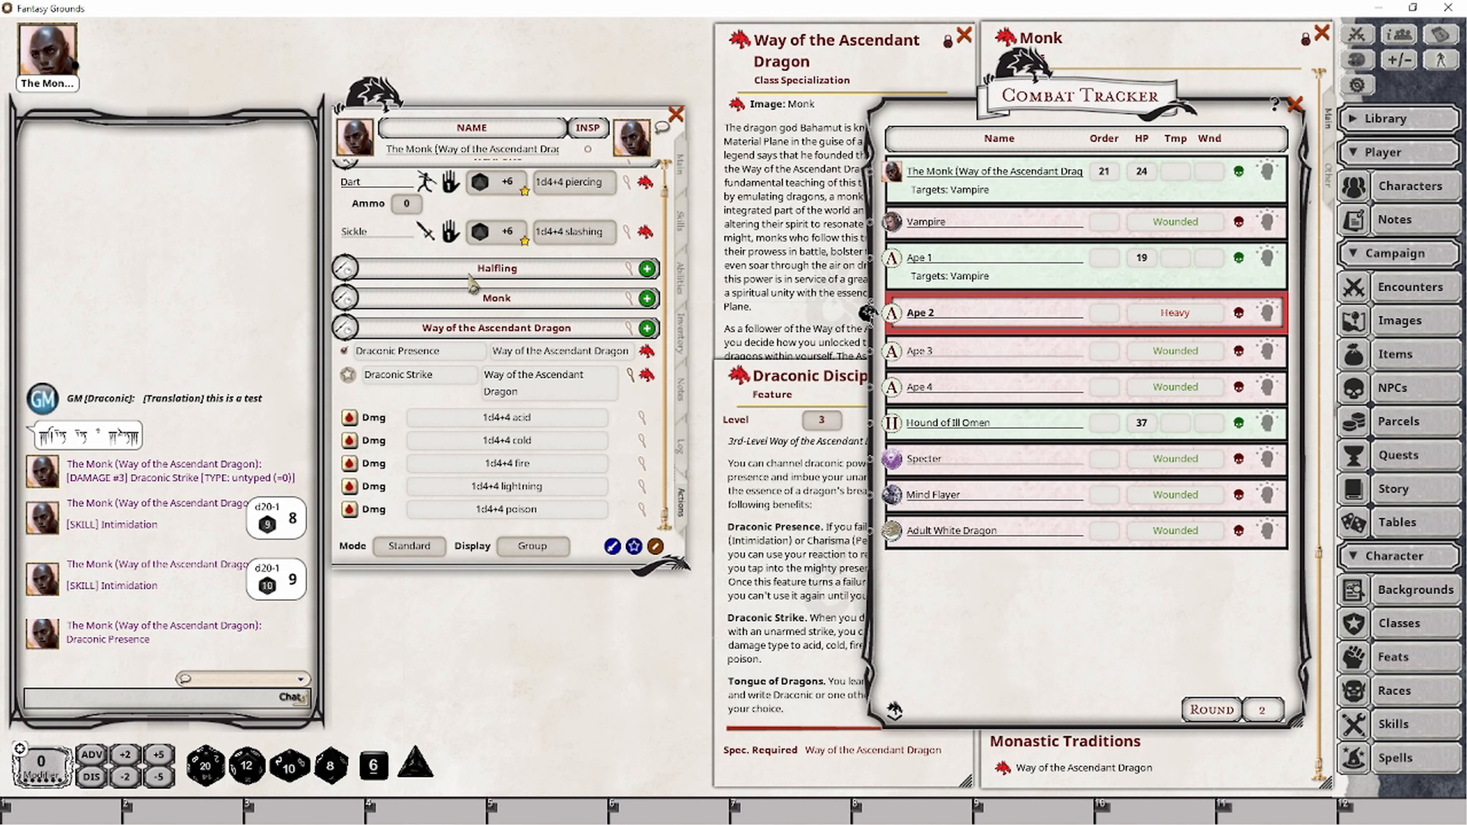
left_click_drag(492, 236, 239, 269)
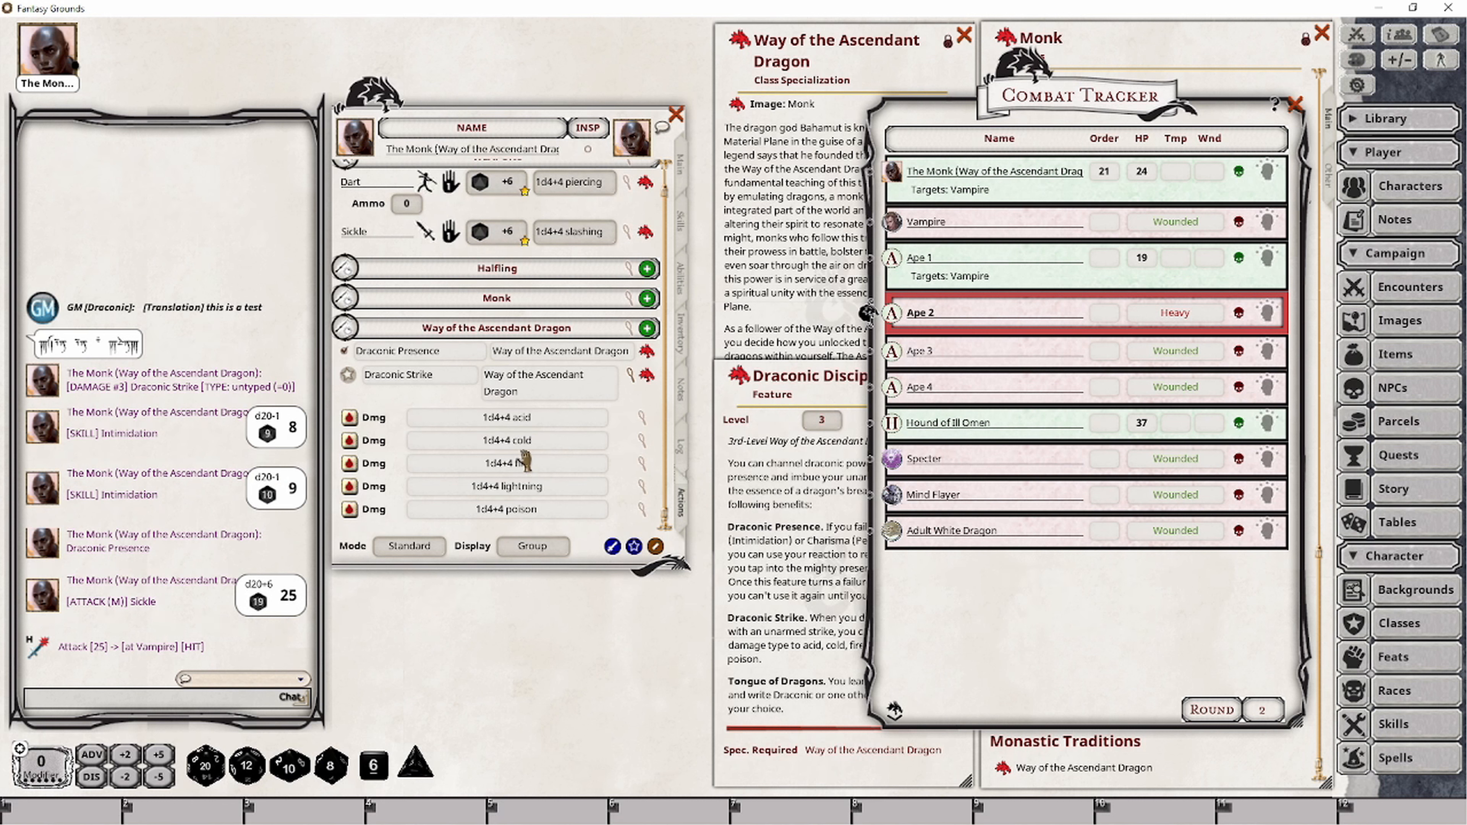
- Roll Draconic Strike's fire damage and cold damage, followed by the Sickle's slashing damage, against the Vampire
left_click(534, 467)
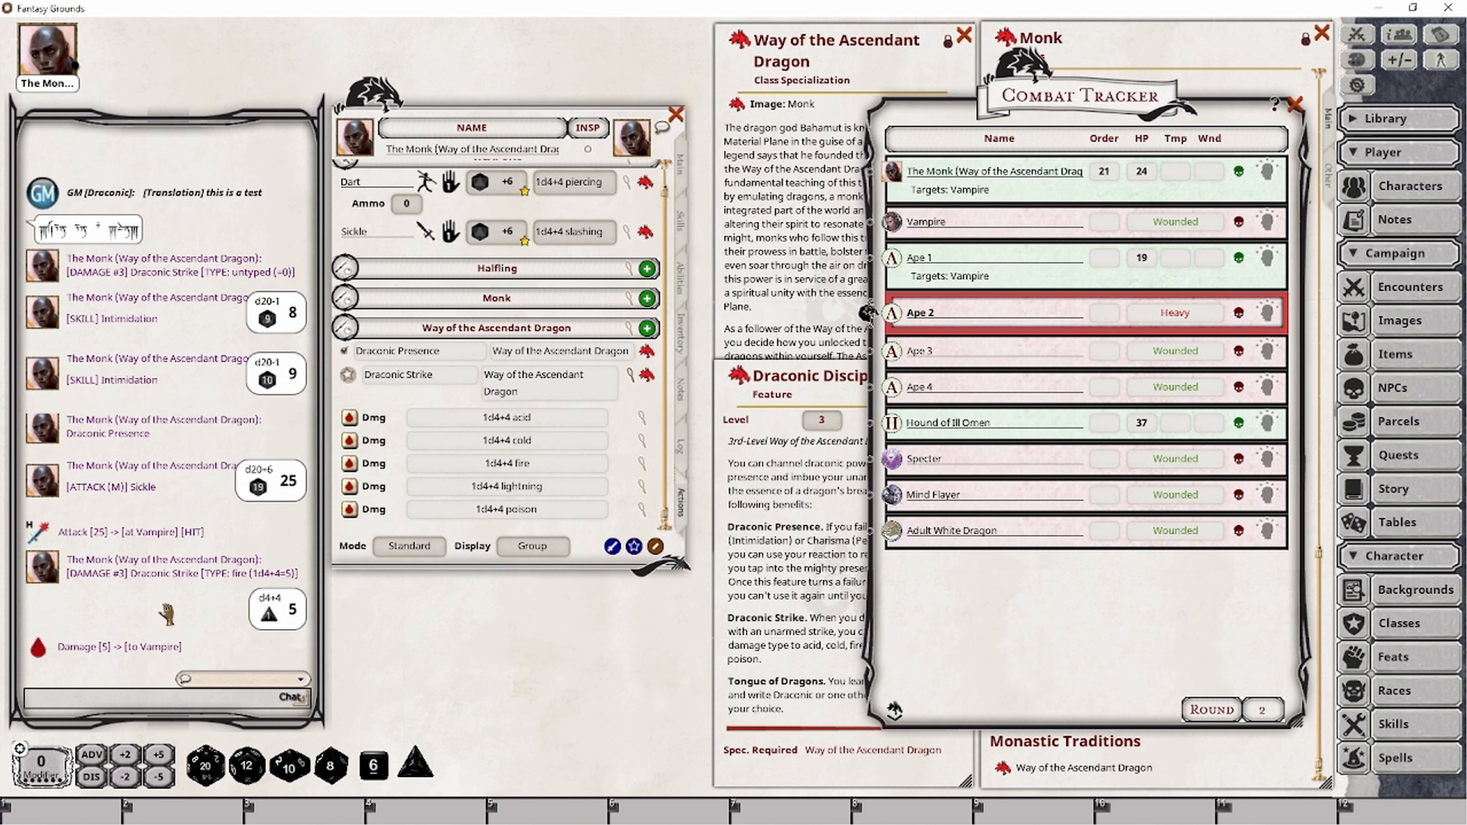
double_click(494, 439)
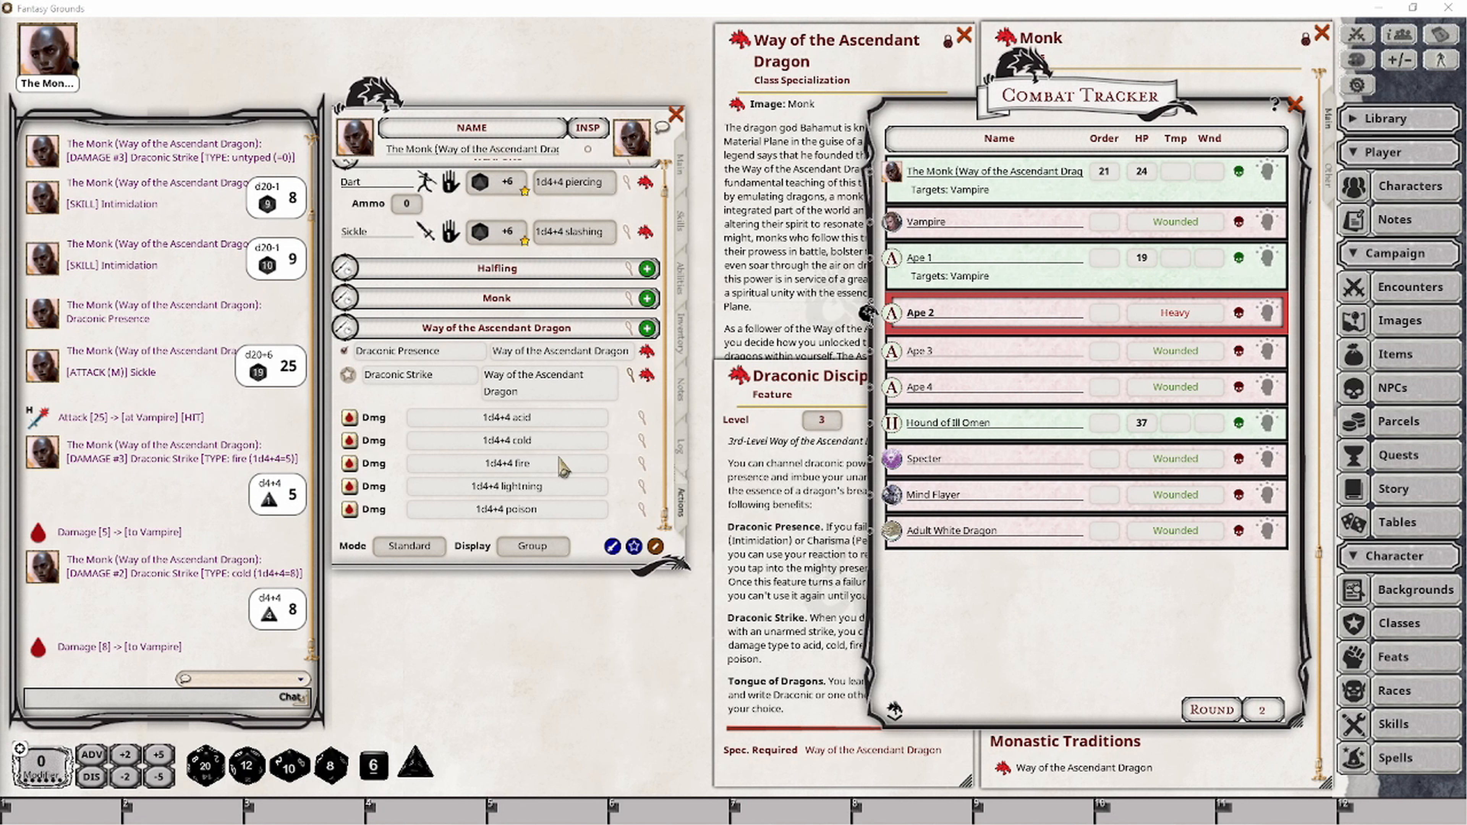
double_click(568, 240)
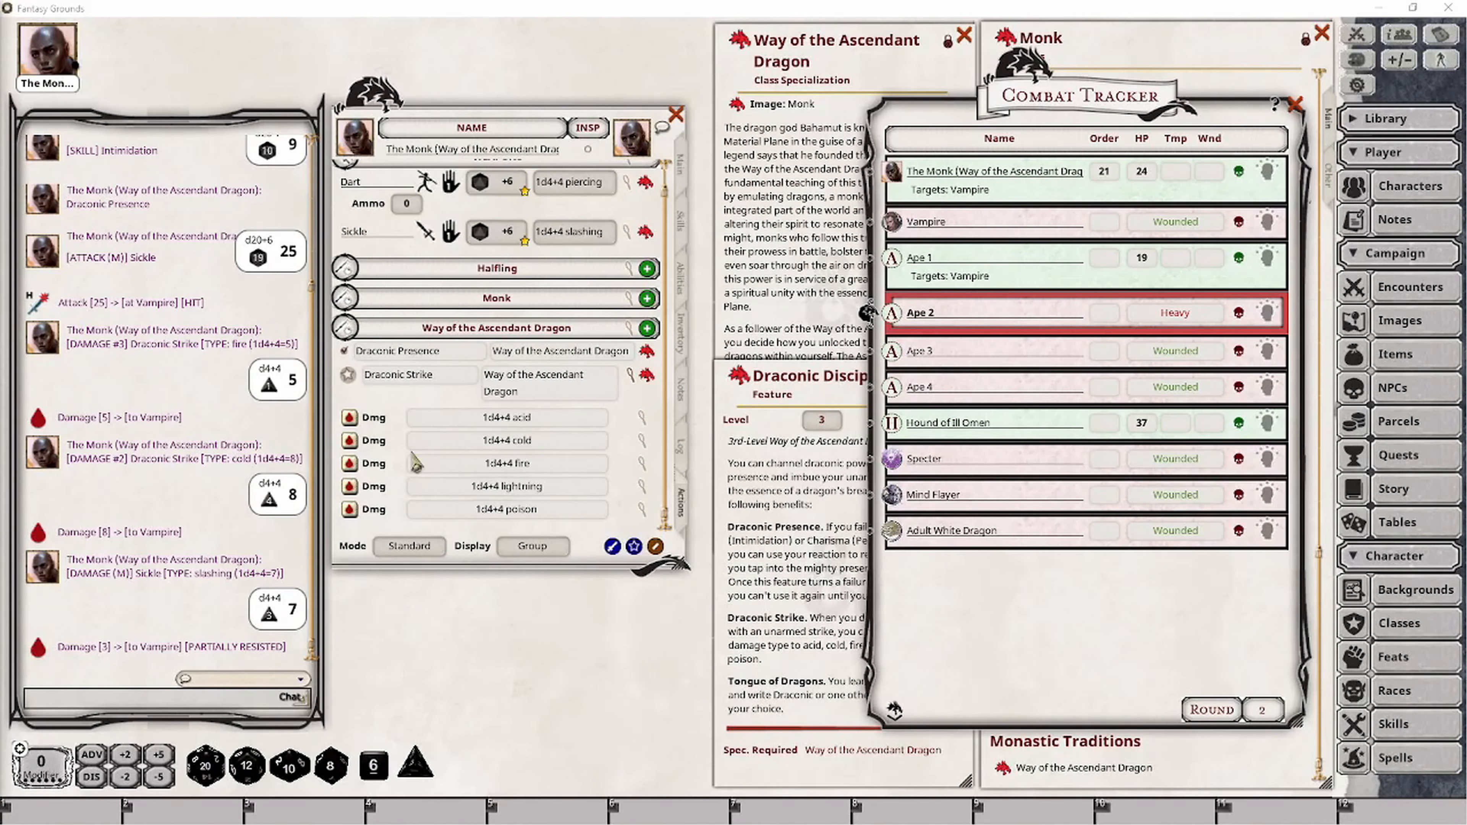
- Add the Breath of the Dragon feature to the Monk's powers and assign it to the Way of the Ascendant Dragon group
left_click(754, 605)
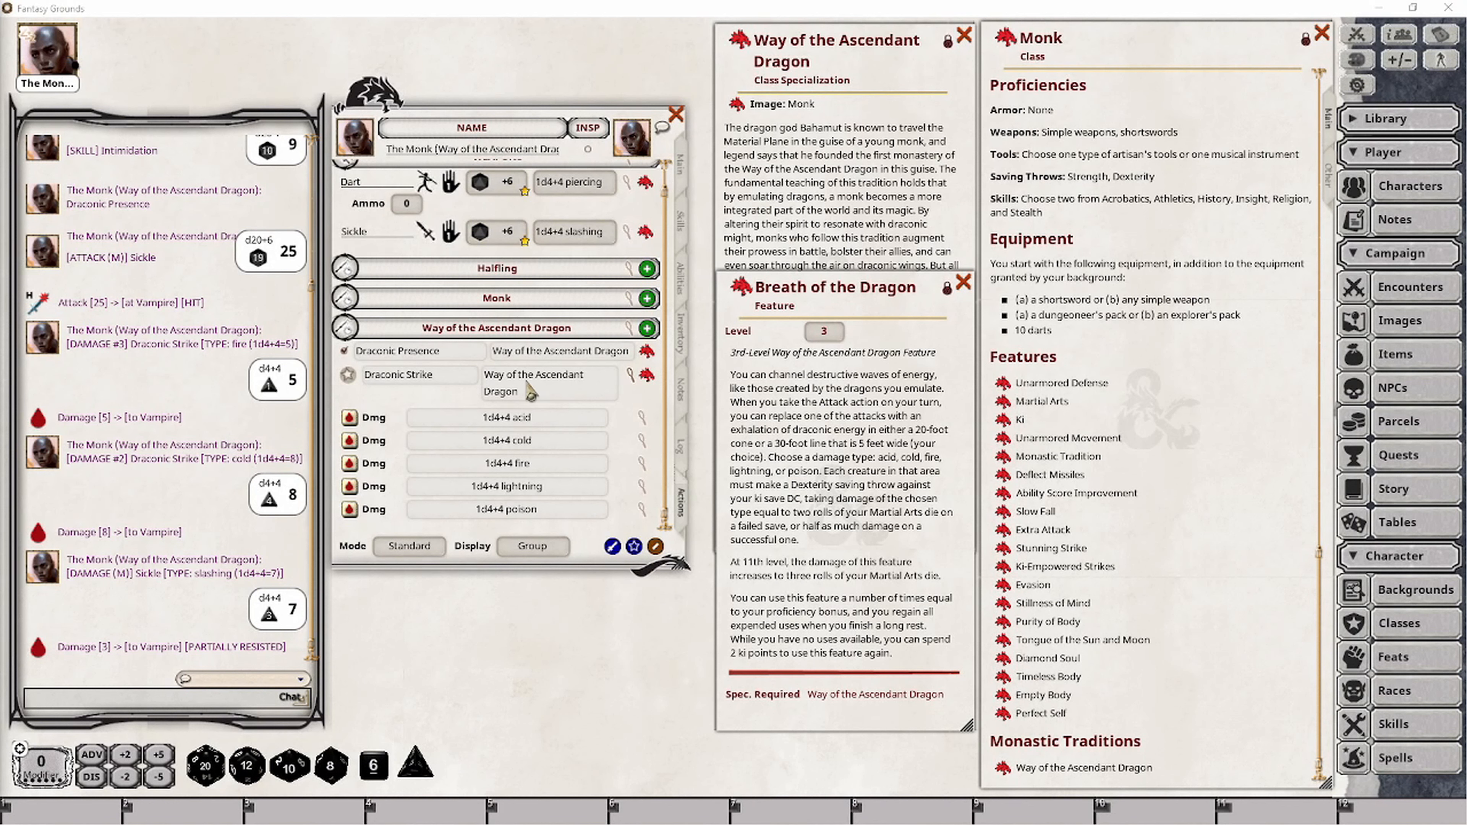
left_click(631, 379)
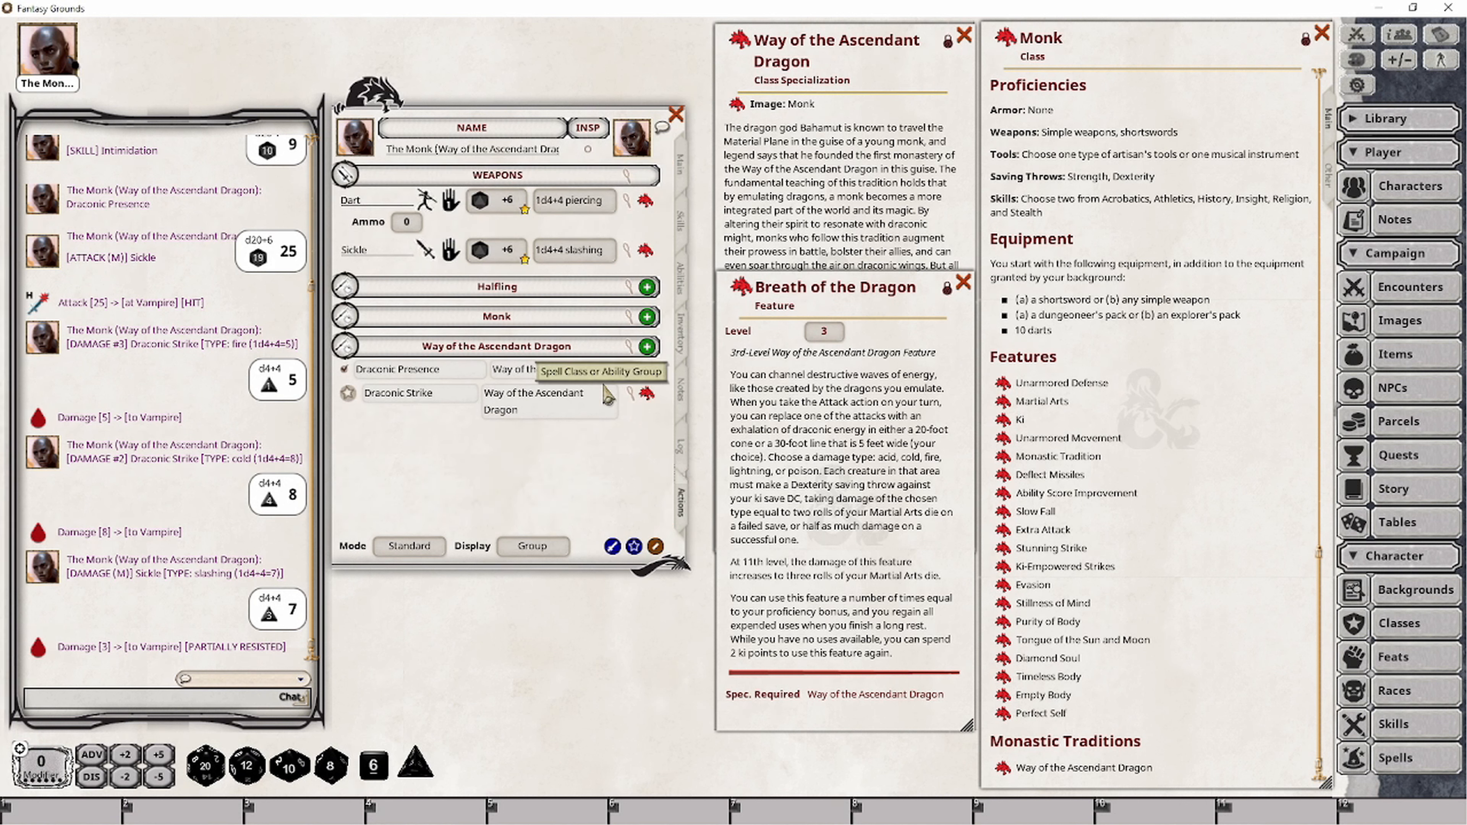
left_click(573, 368)
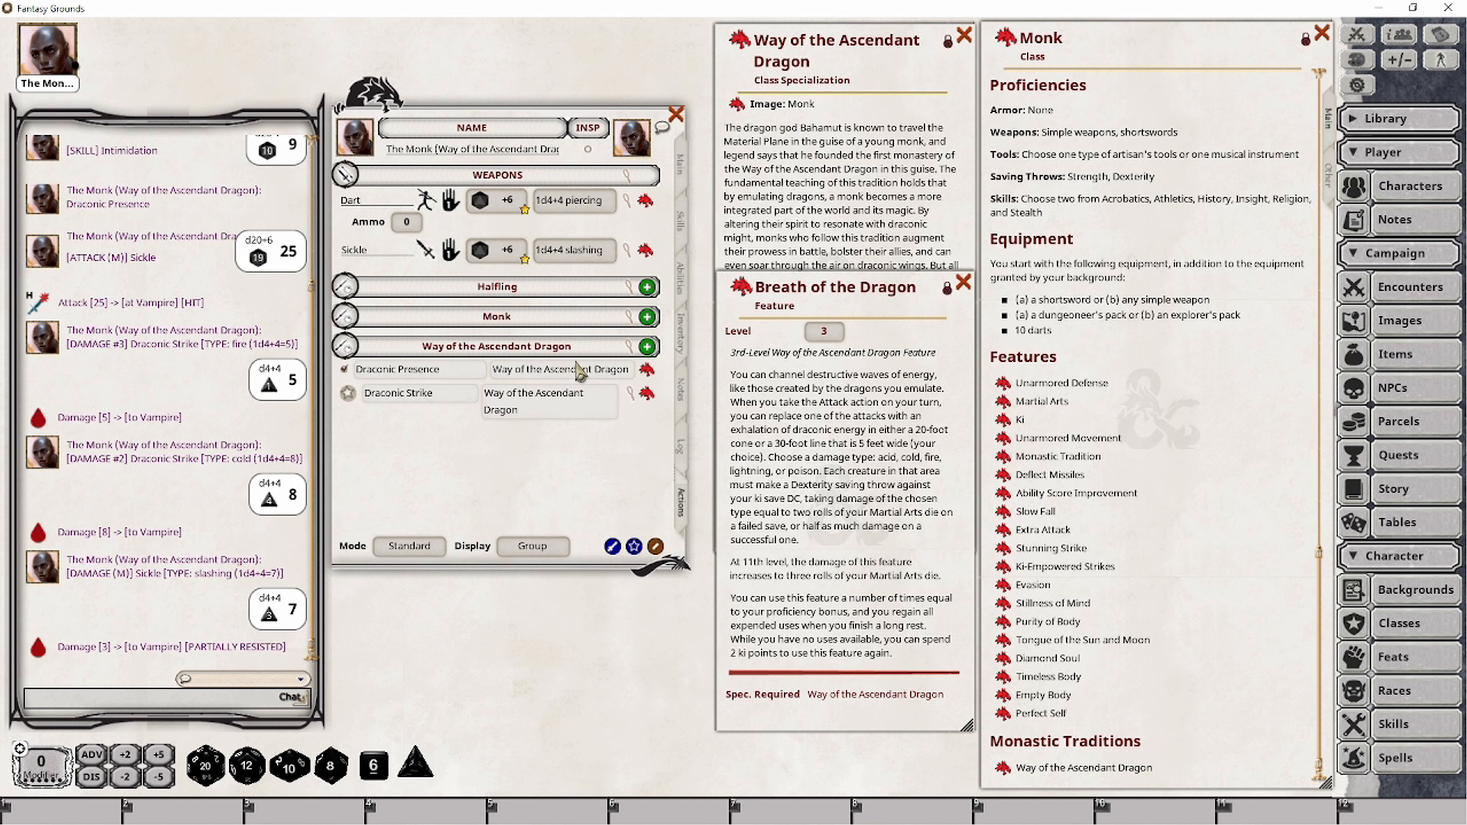
triple_click(577, 370)
key("ctrl+c")
left_click_drag(745, 287, 520, 496)
left_click(541, 308)
key("ctrl+v")
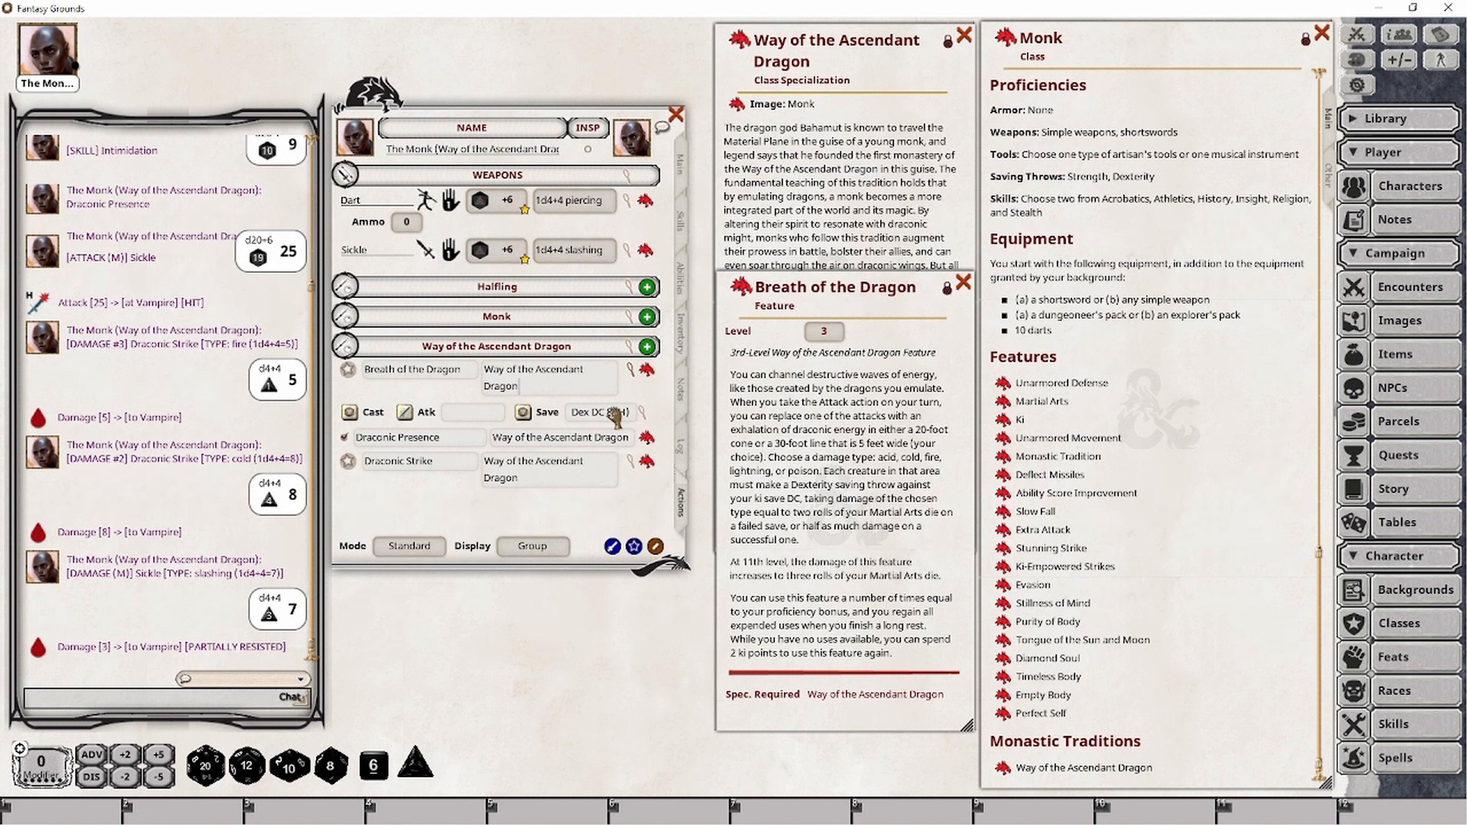
- Check Breath of the Dragon's save setup and review Draconic Strike's damage actions
left_click(643, 413)
left_click_drag(664, 354, 824, 376)
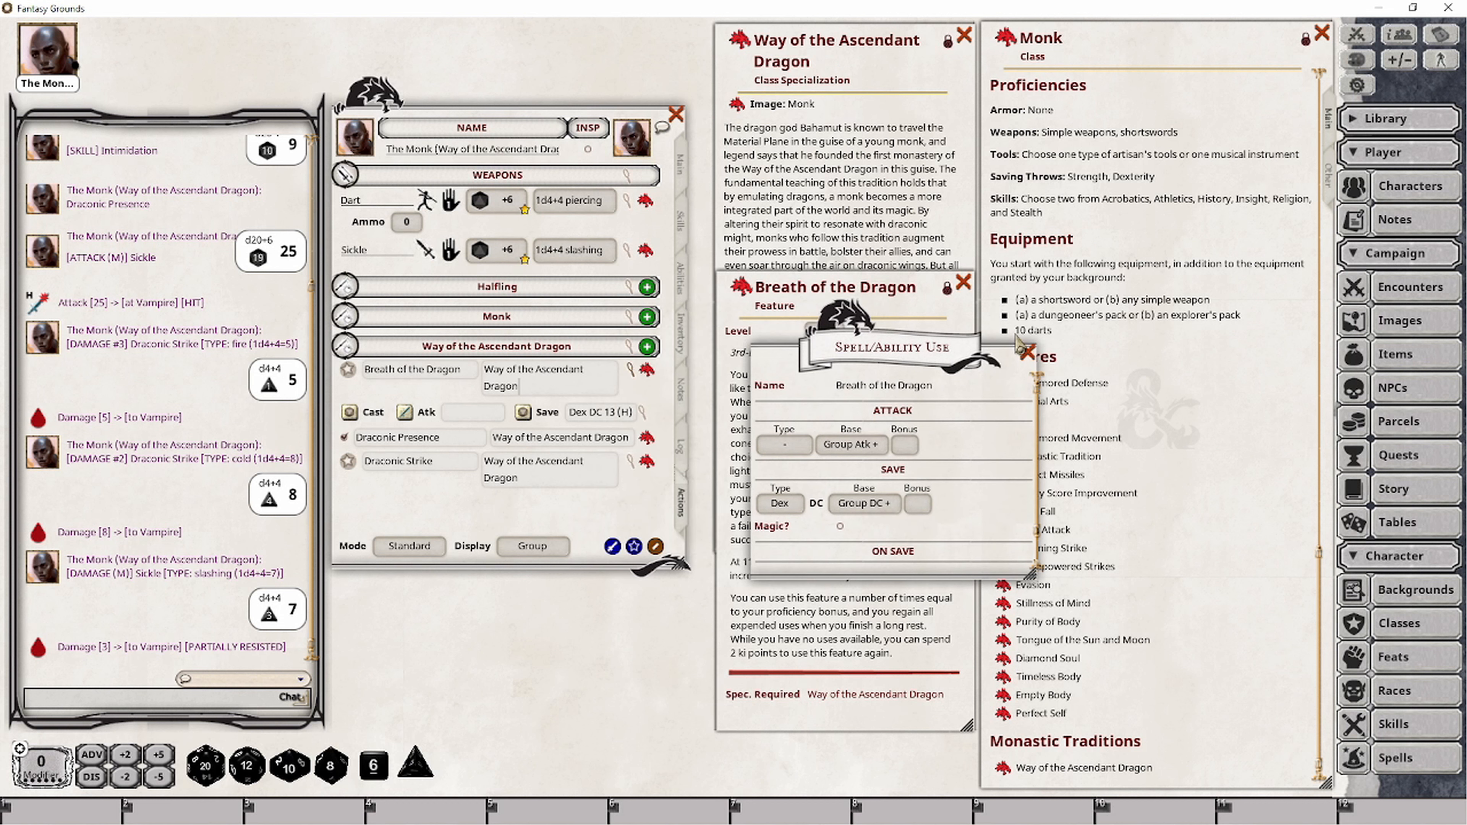
left_click(1026, 351)
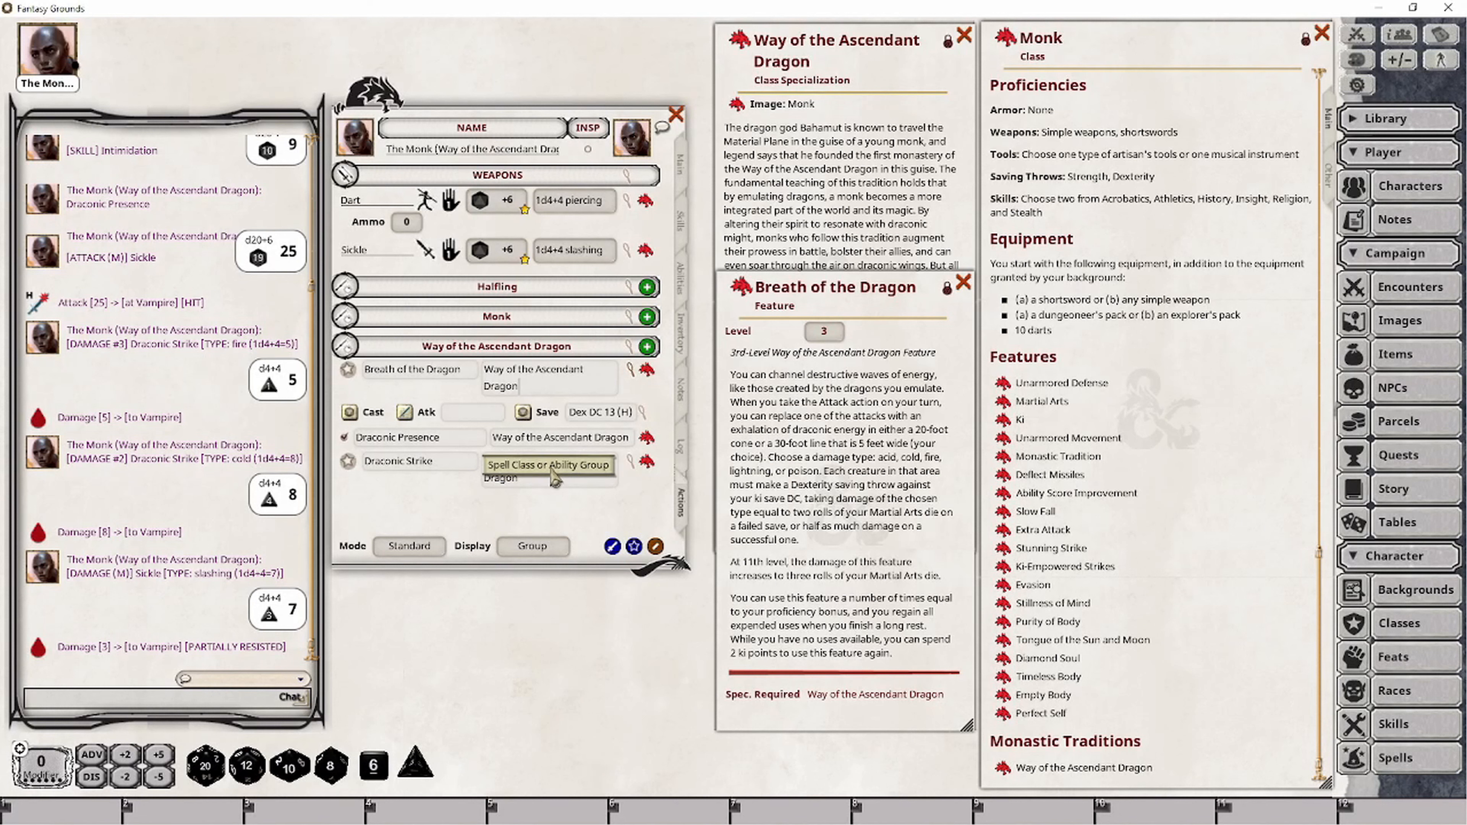
left_click(631, 463)
scroll(575, 479, "down", 3)
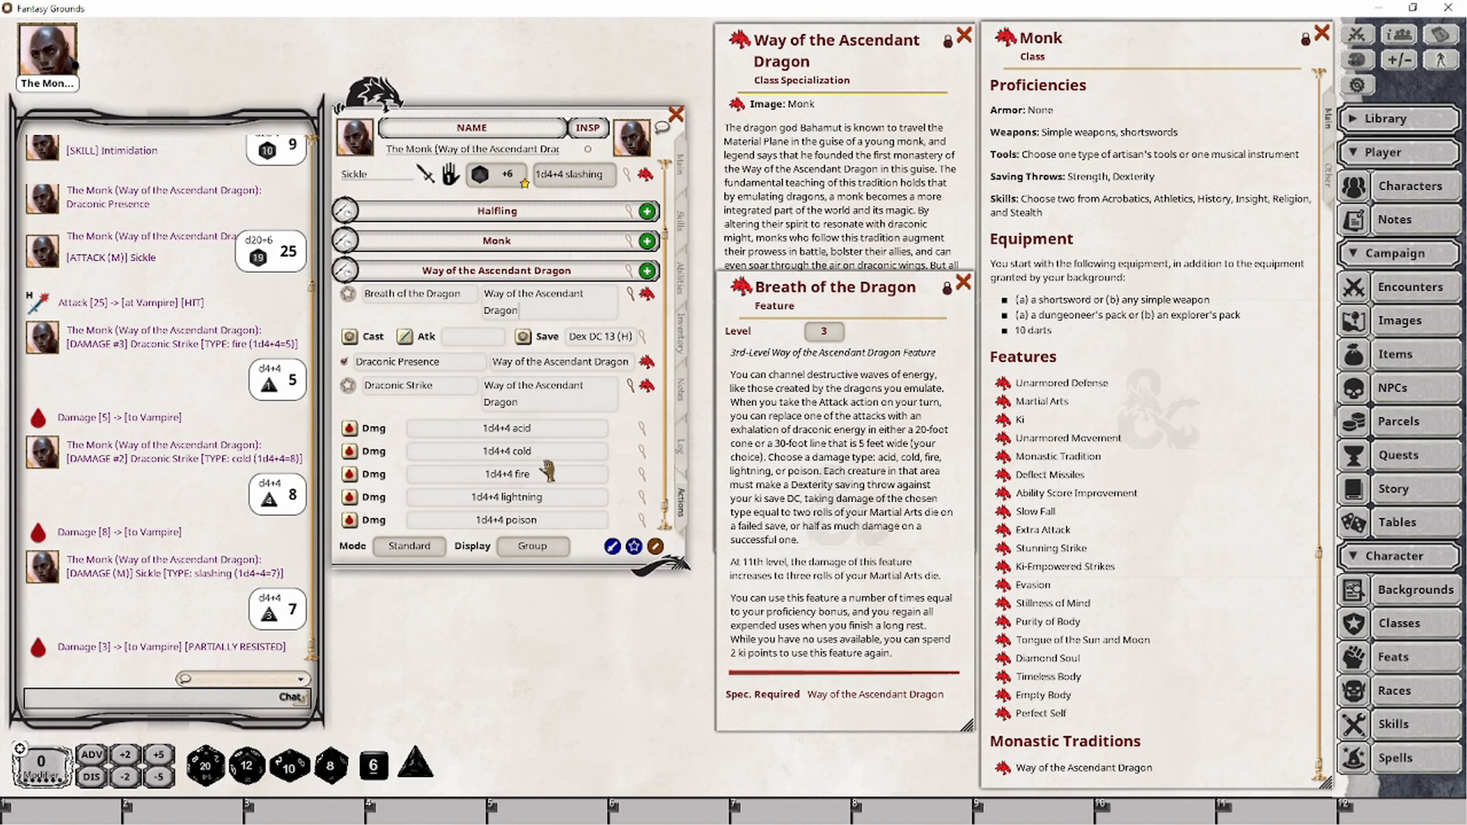
scroll(545, 469, "up", 3)
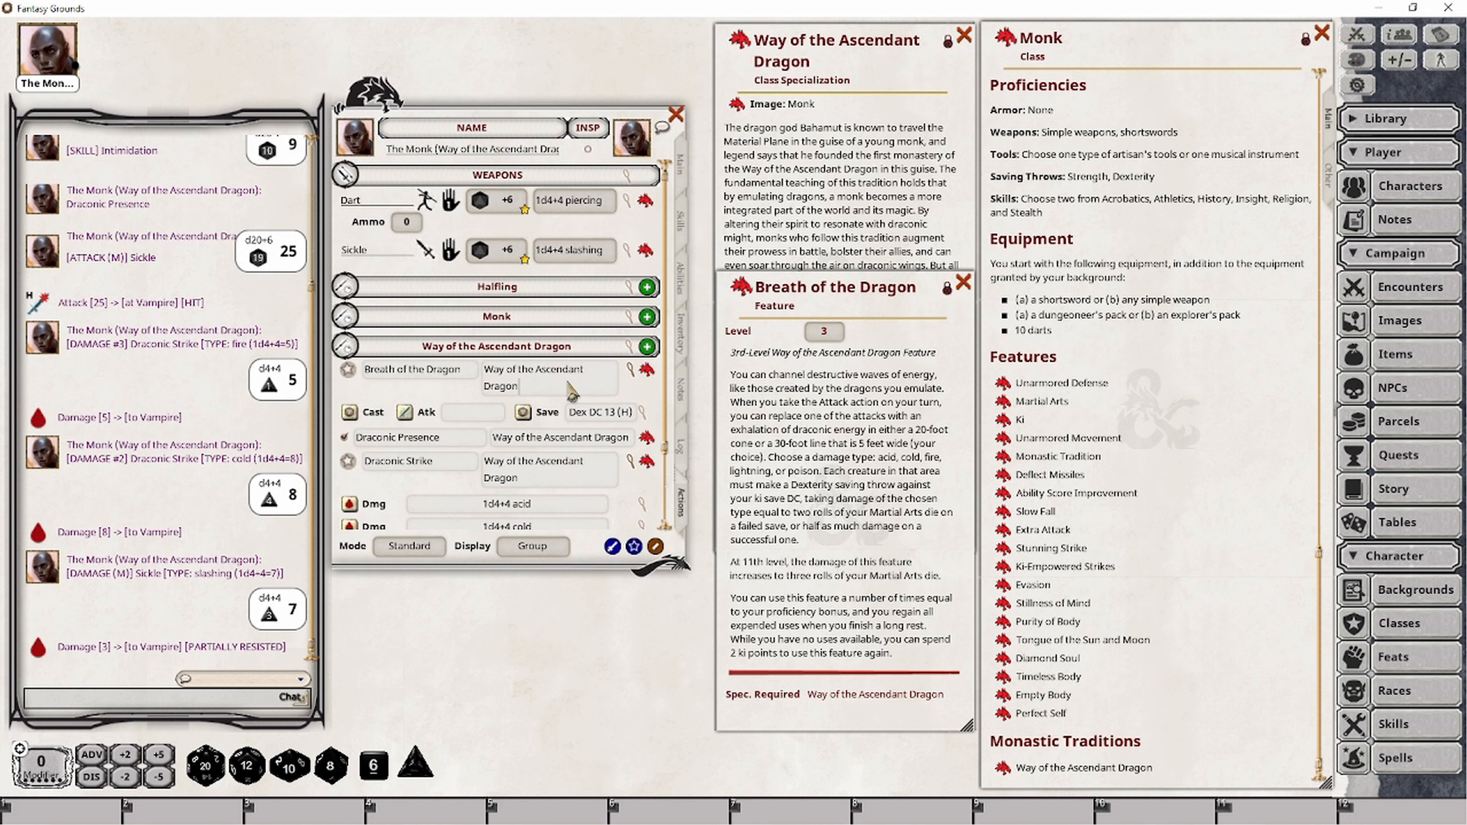
left_click(630, 460)
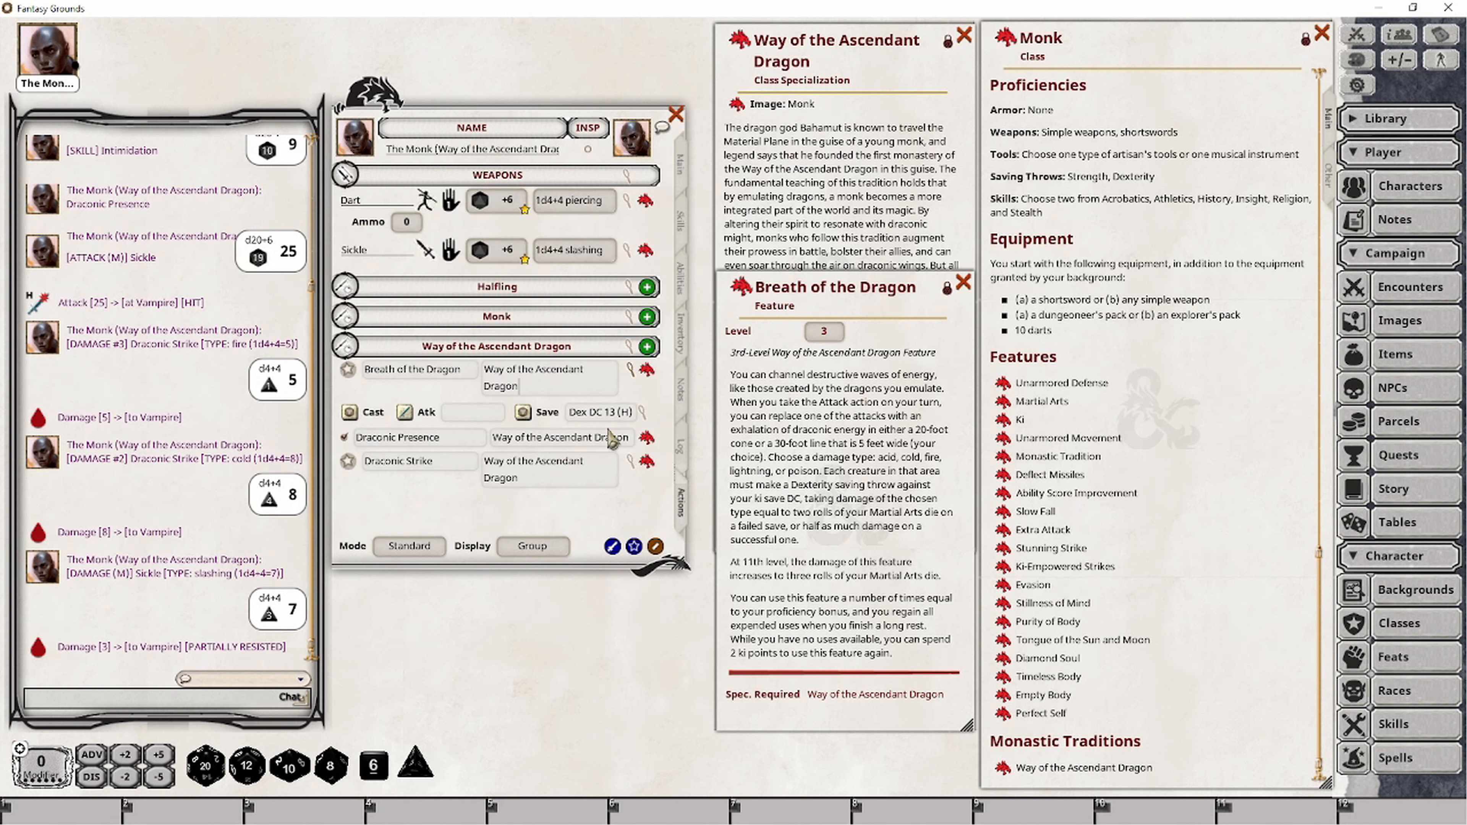
- Add five damage actions to the Breath of the Dragon power
left_click(560, 386)
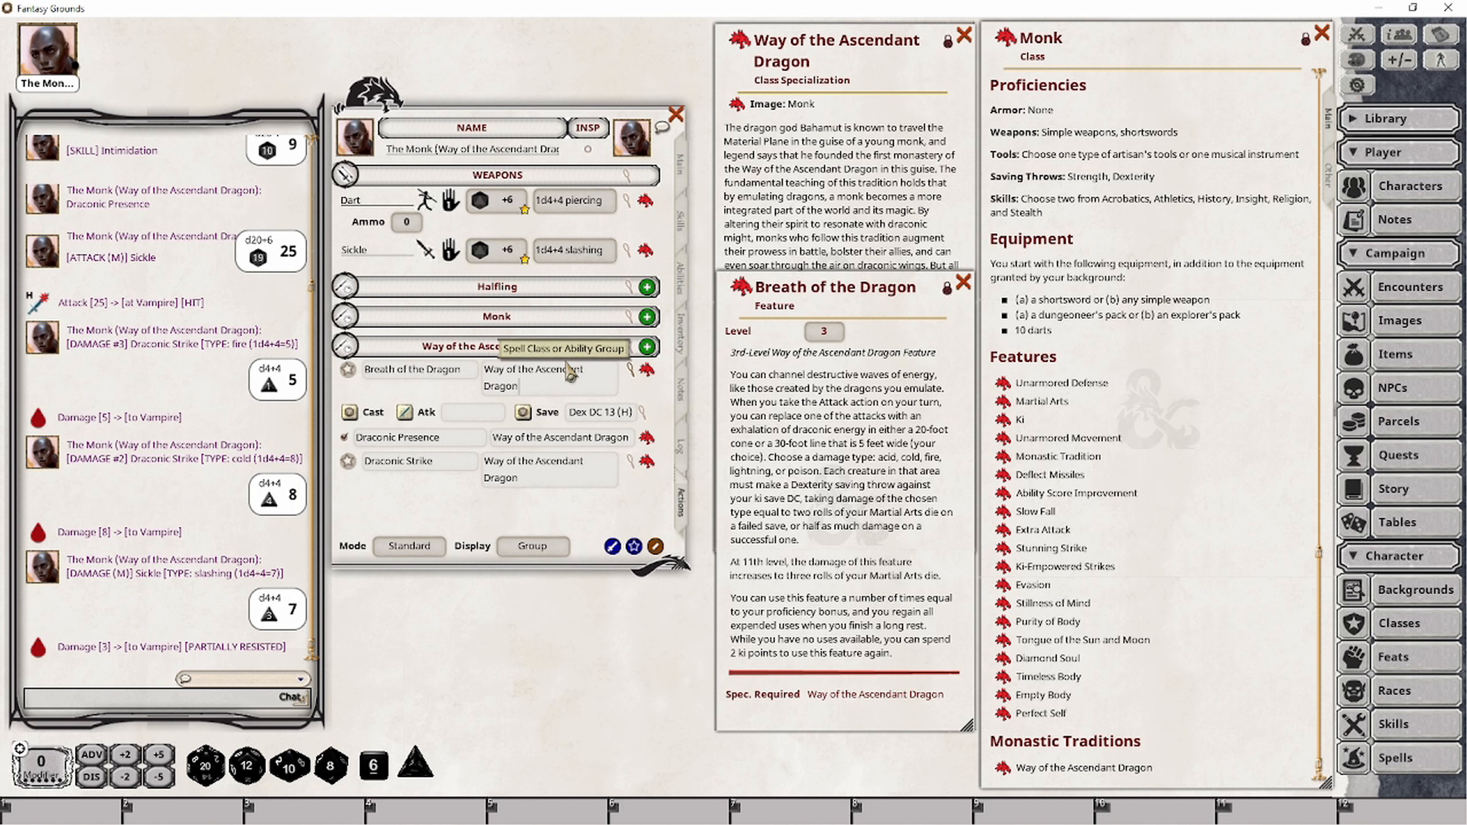
right_click(573, 384)
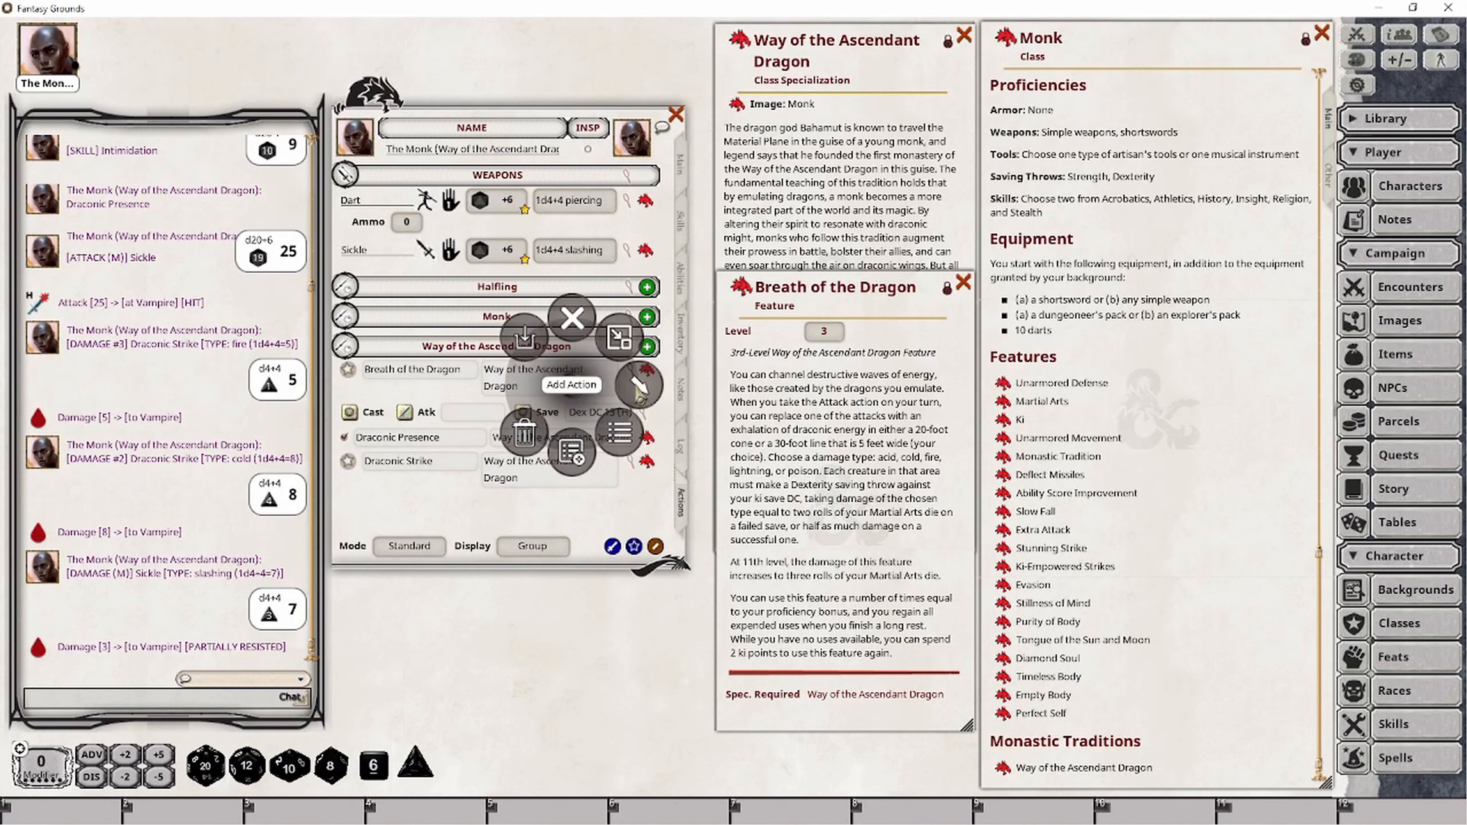
left_click(636, 386)
left_click(642, 457)
right_click(579, 378)
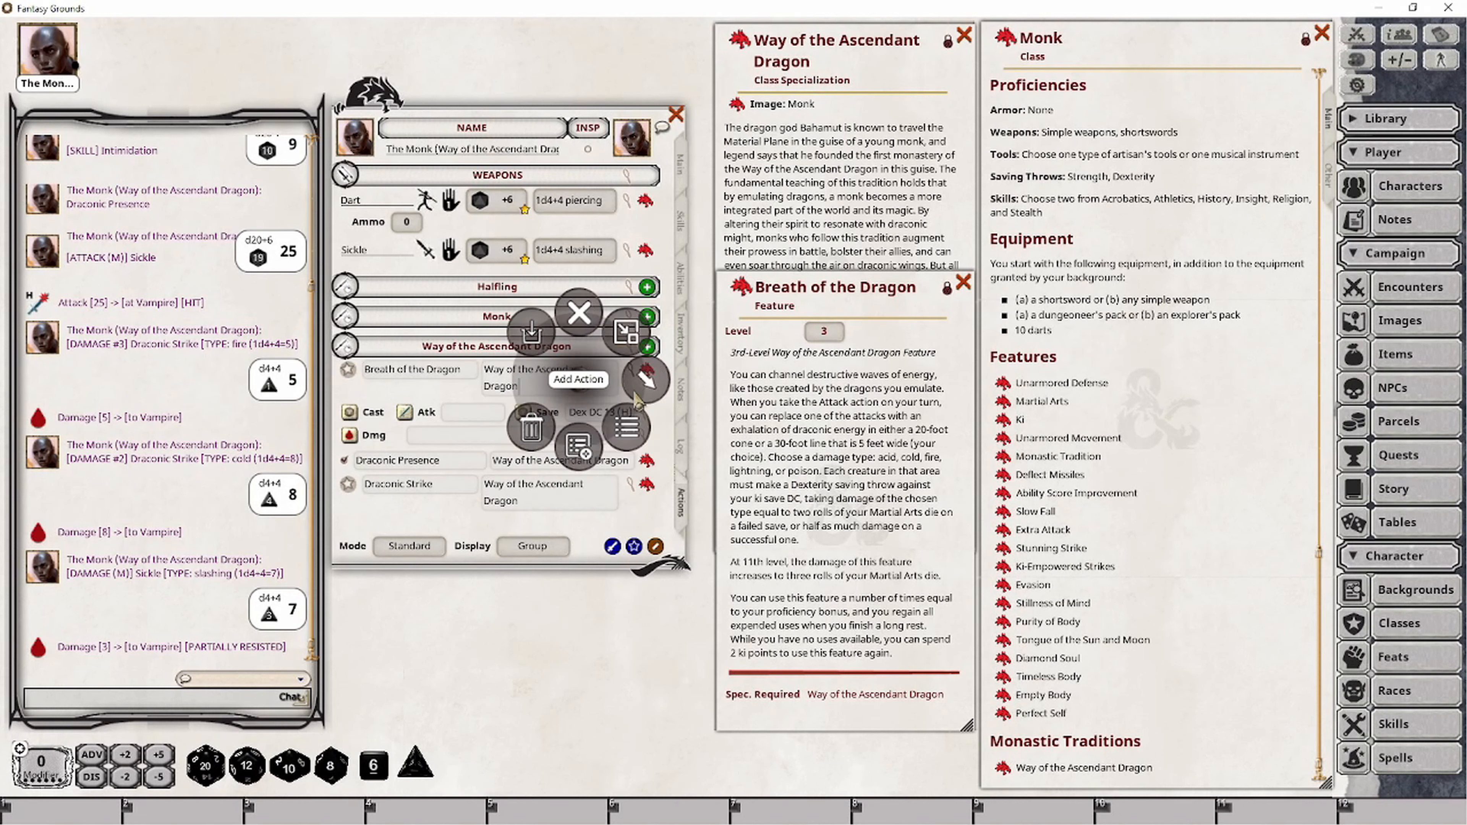
left_click(637, 396)
left_click(648, 451)
right_click(567, 364)
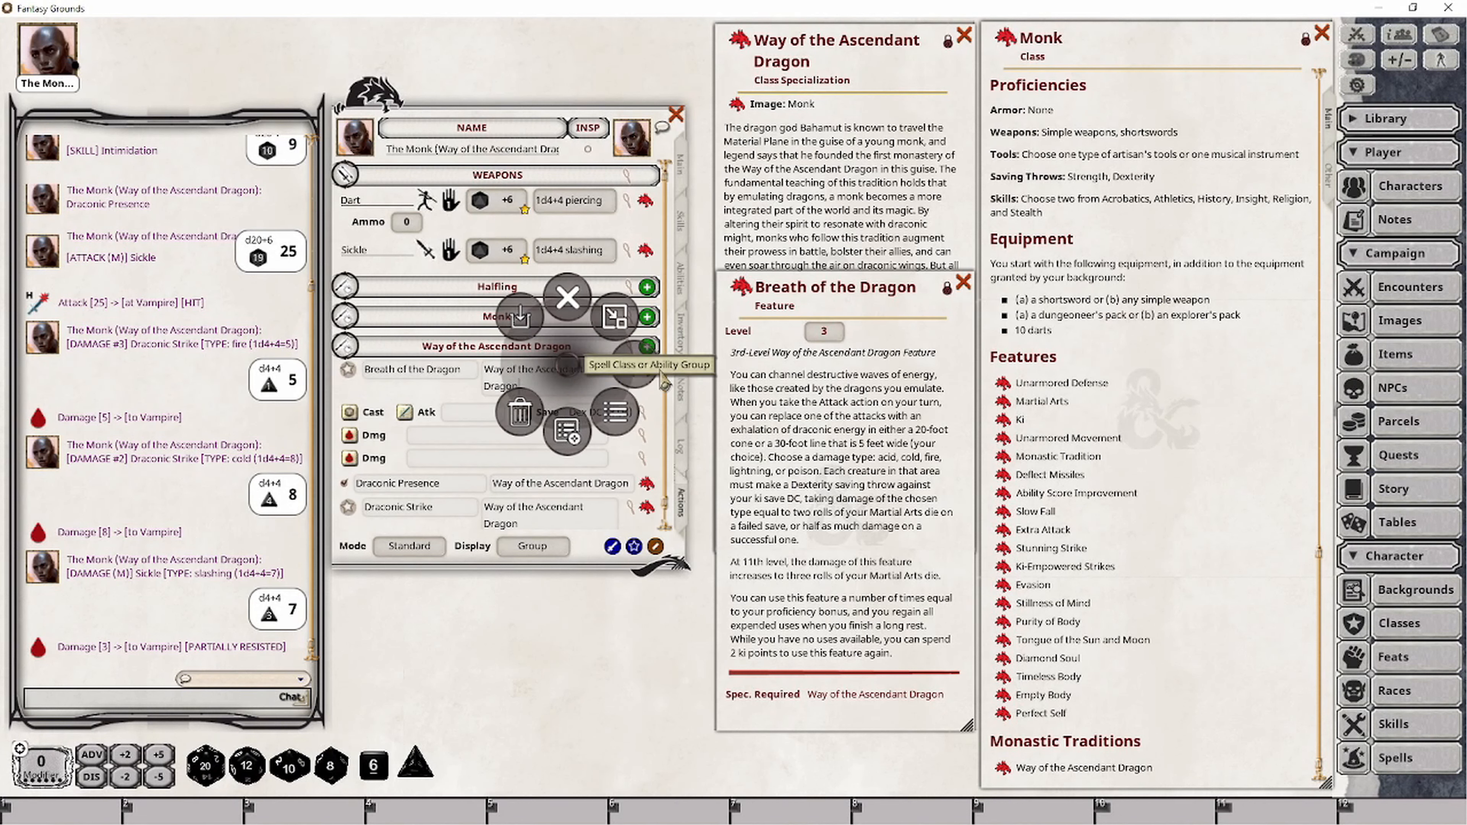
left_click(664, 381)
left_click(693, 382)
right_click(606, 398)
left_click(672, 398)
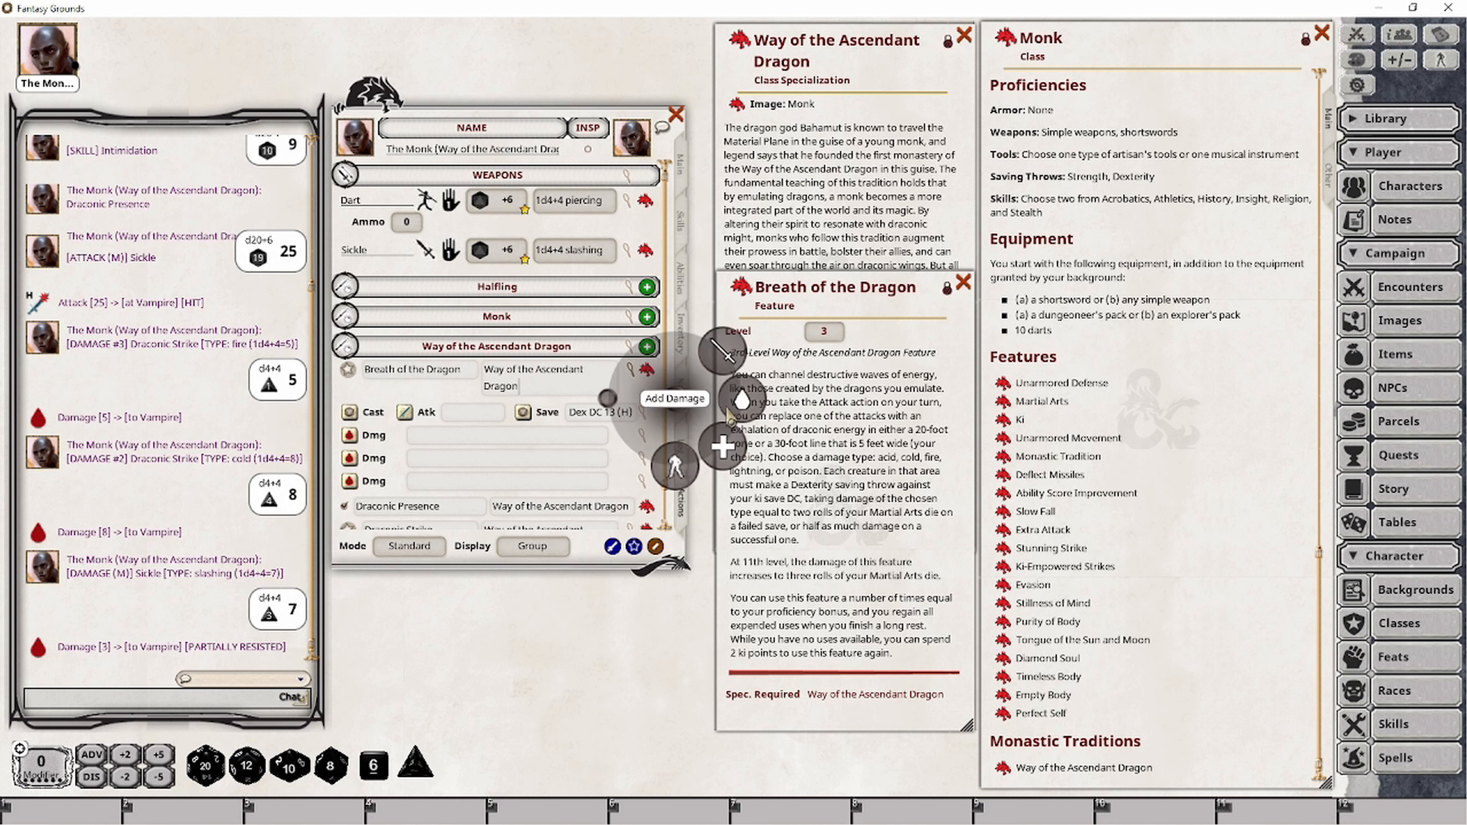
left_click(729, 412)
right_click(556, 386)
left_click(623, 396)
left_click(687, 398)
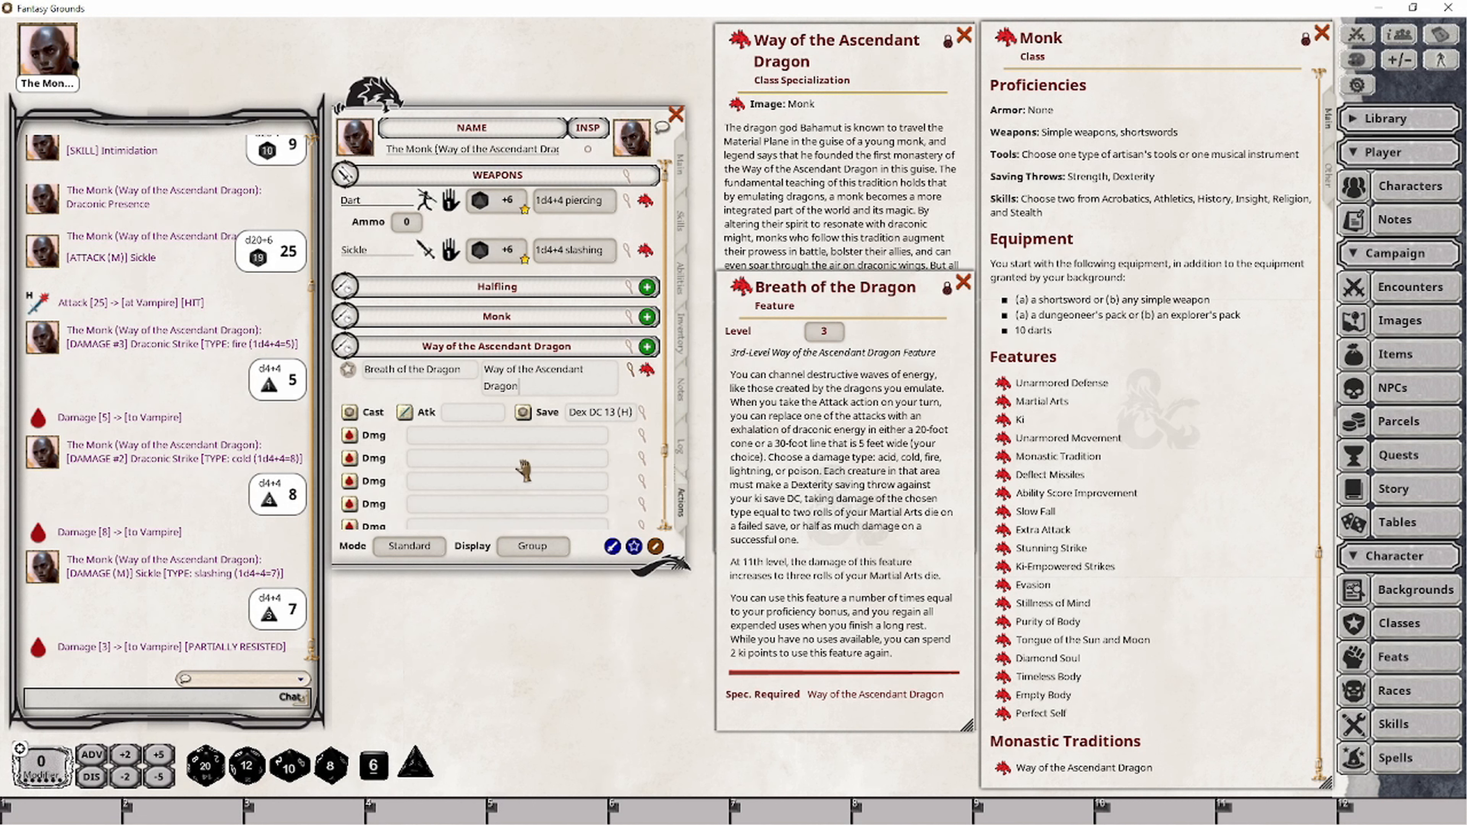
scroll(523, 471, "down", 3)
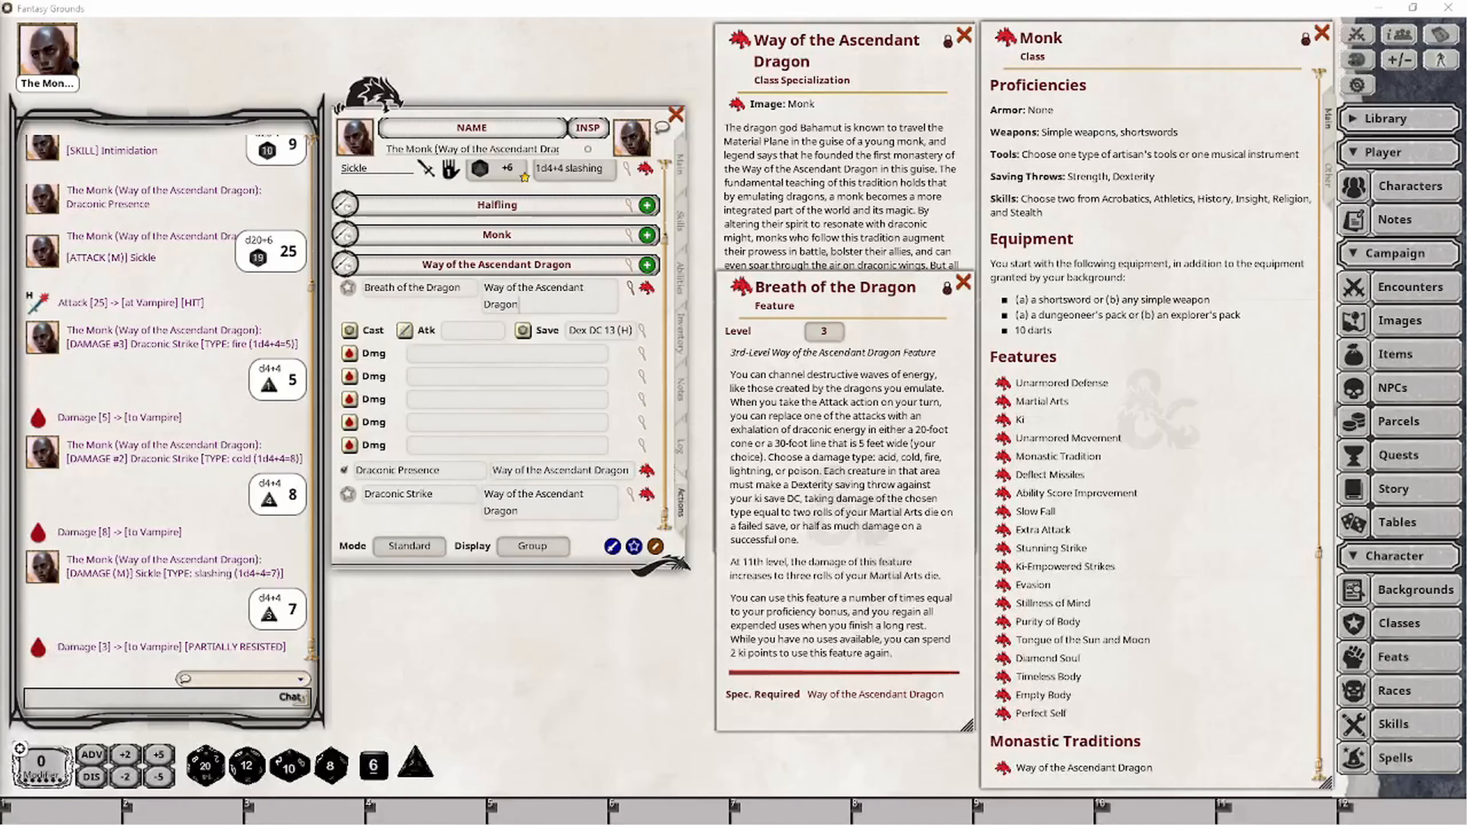
- Set Breath of the Dragon's first damage action to 2d4 with the type acid
left_click(641, 354)
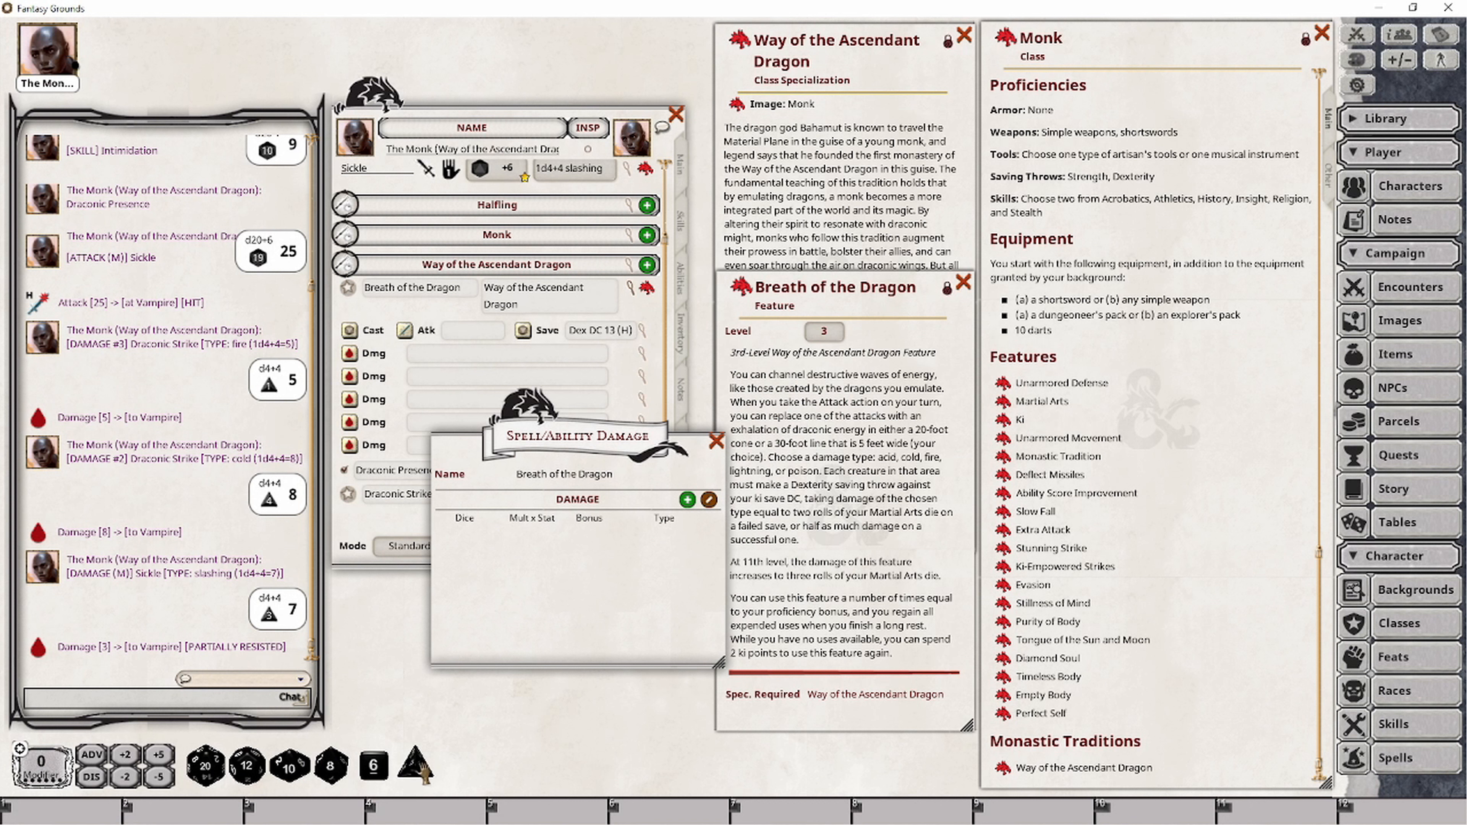
left_click_drag(416, 768, 474, 556)
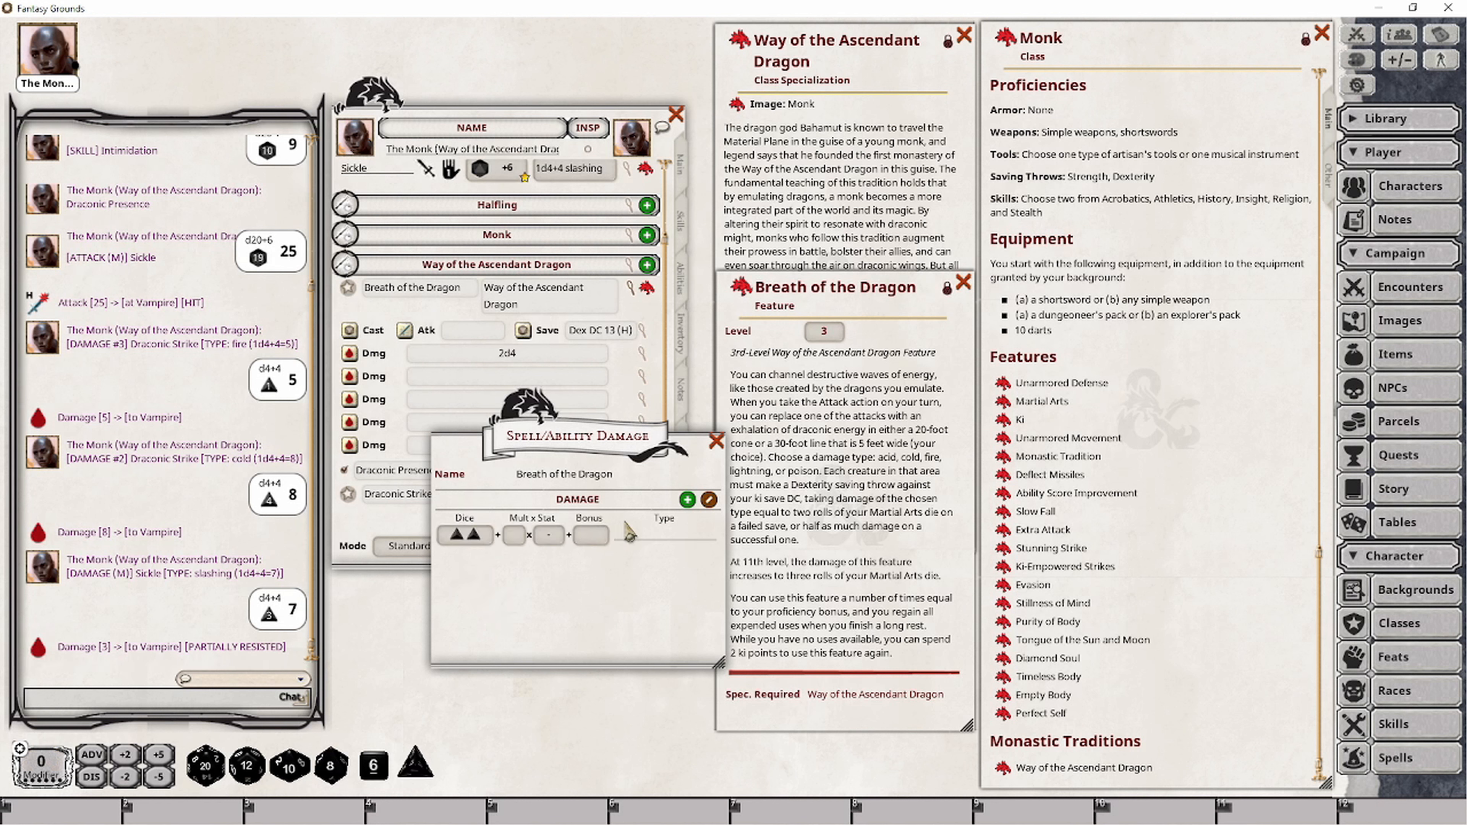
type("acid")
left_click_drag(543, 450, 505, 456)
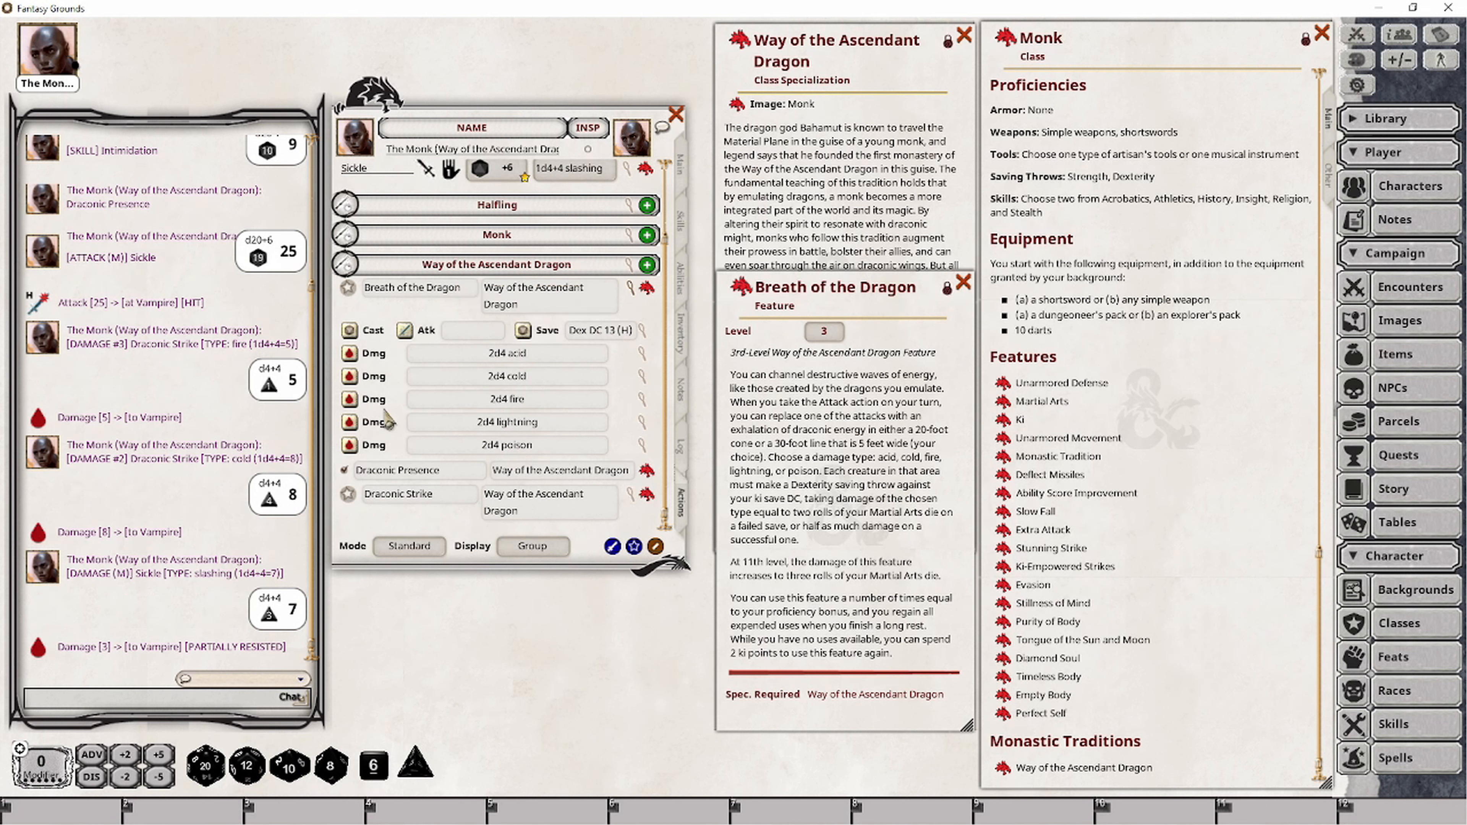
- Check the proficiency bonus, give Breath of the Dragon 2 daily uses in Preparation mode, and switch the powers to Combat mode
left_click(685, 173)
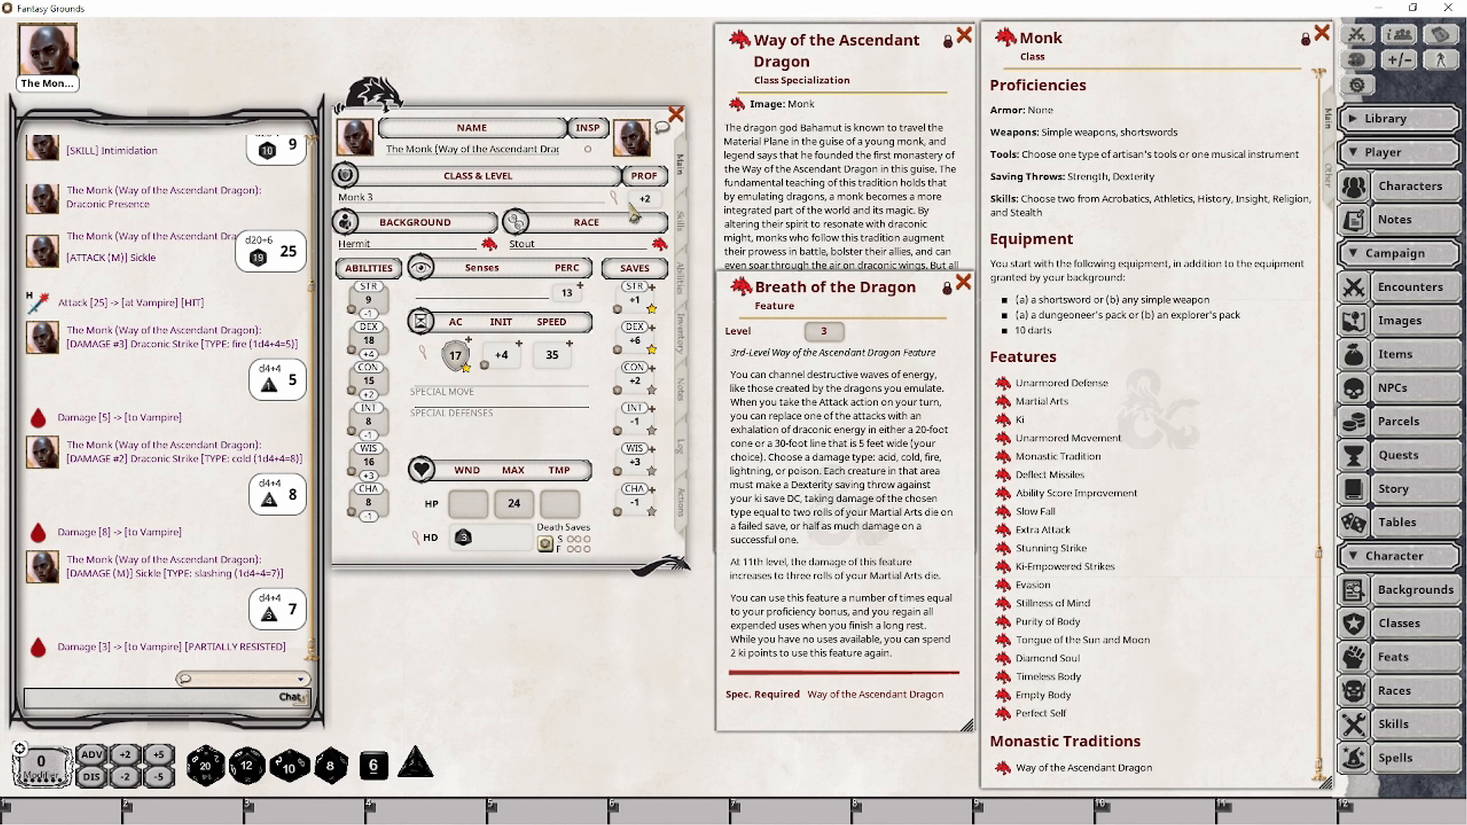
left_click(688, 506)
left_click(413, 547)
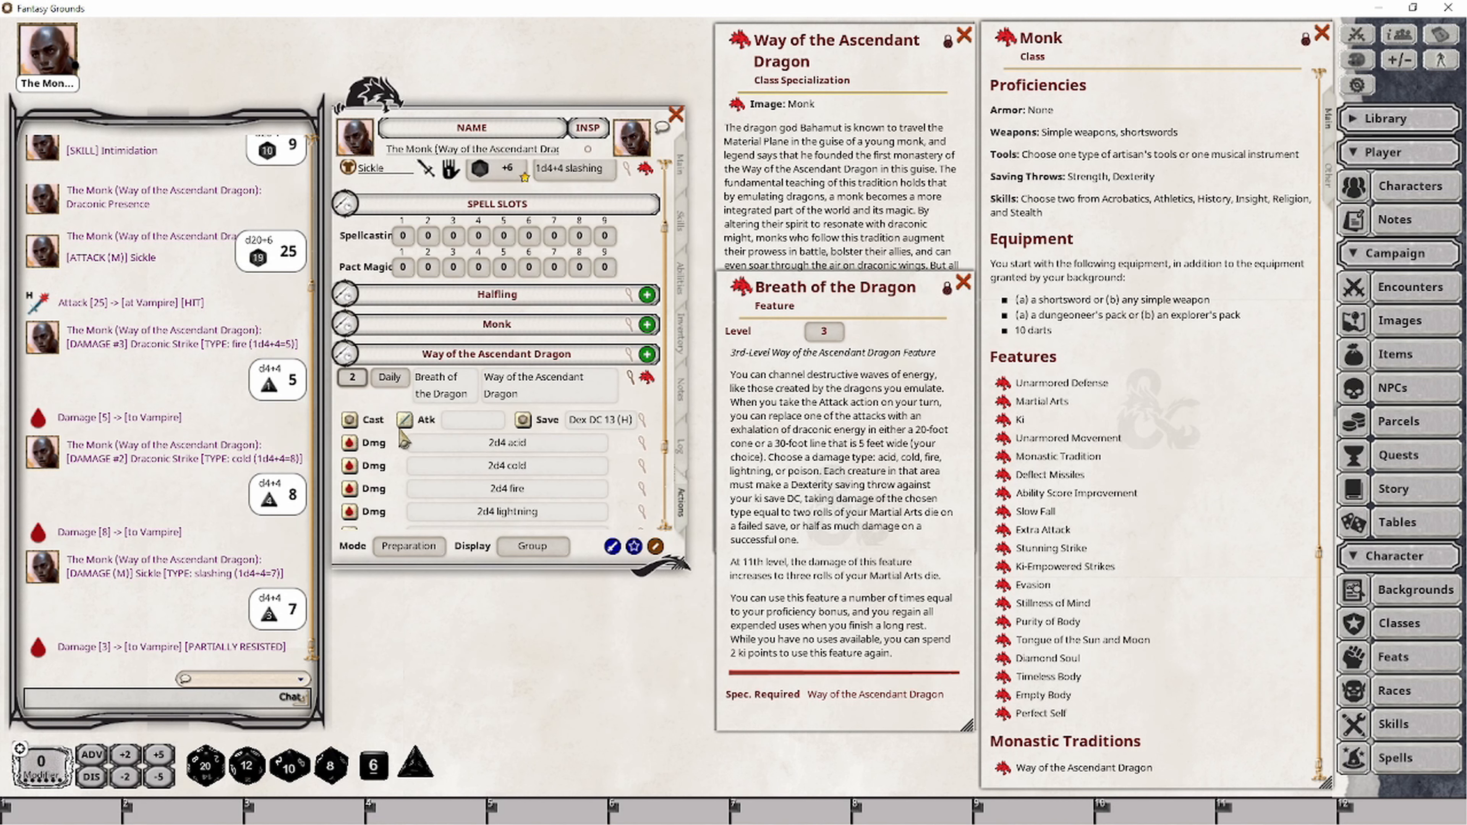
left_click(413, 547)
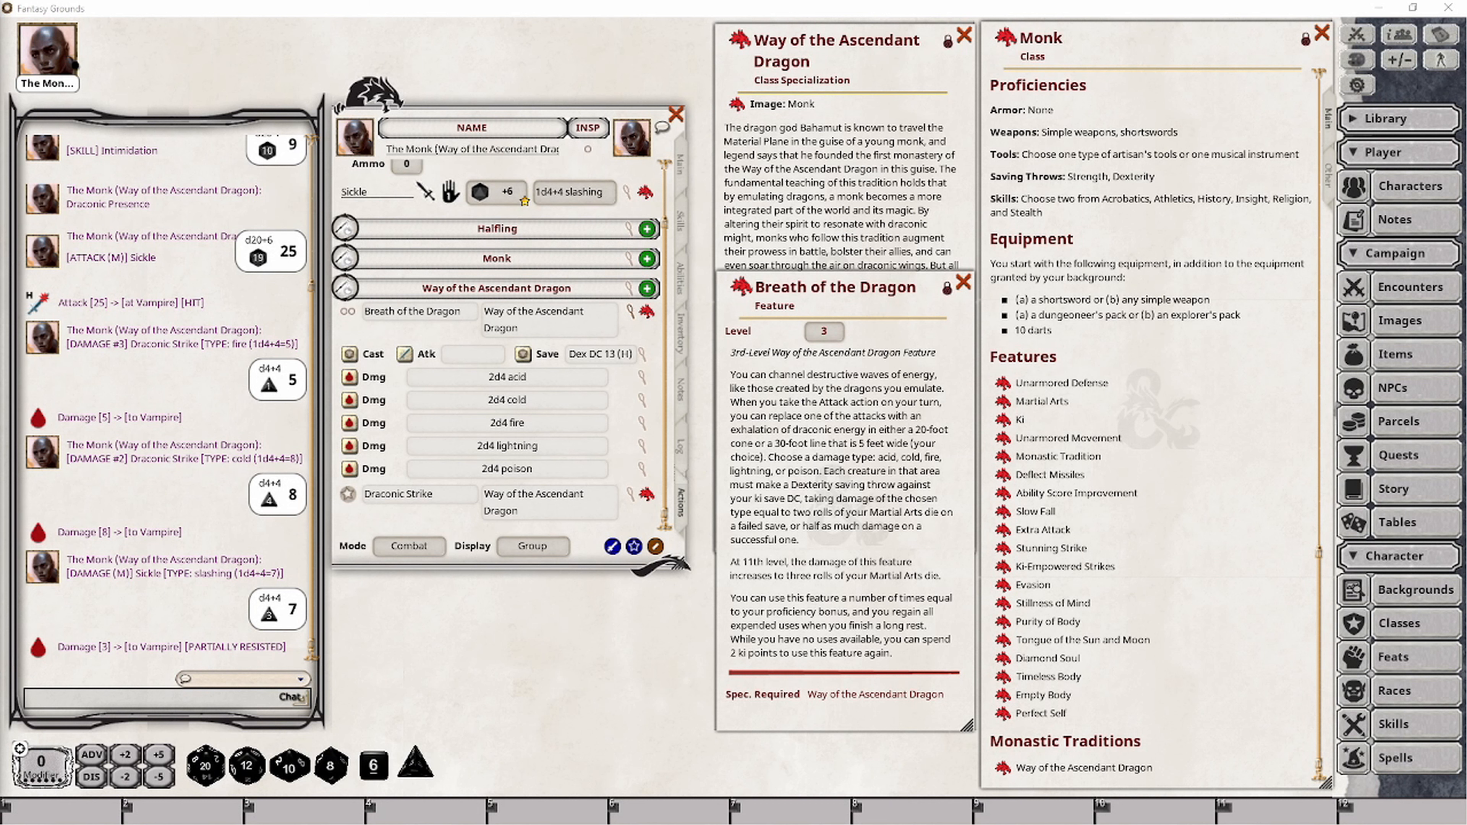
- Add a second Breath of the Dragon power from the feature to the character's actions and assign it to the group Ki
left_click_drag(1320, 653, 1323, 218)
scroll(1213, 283, "up", 2)
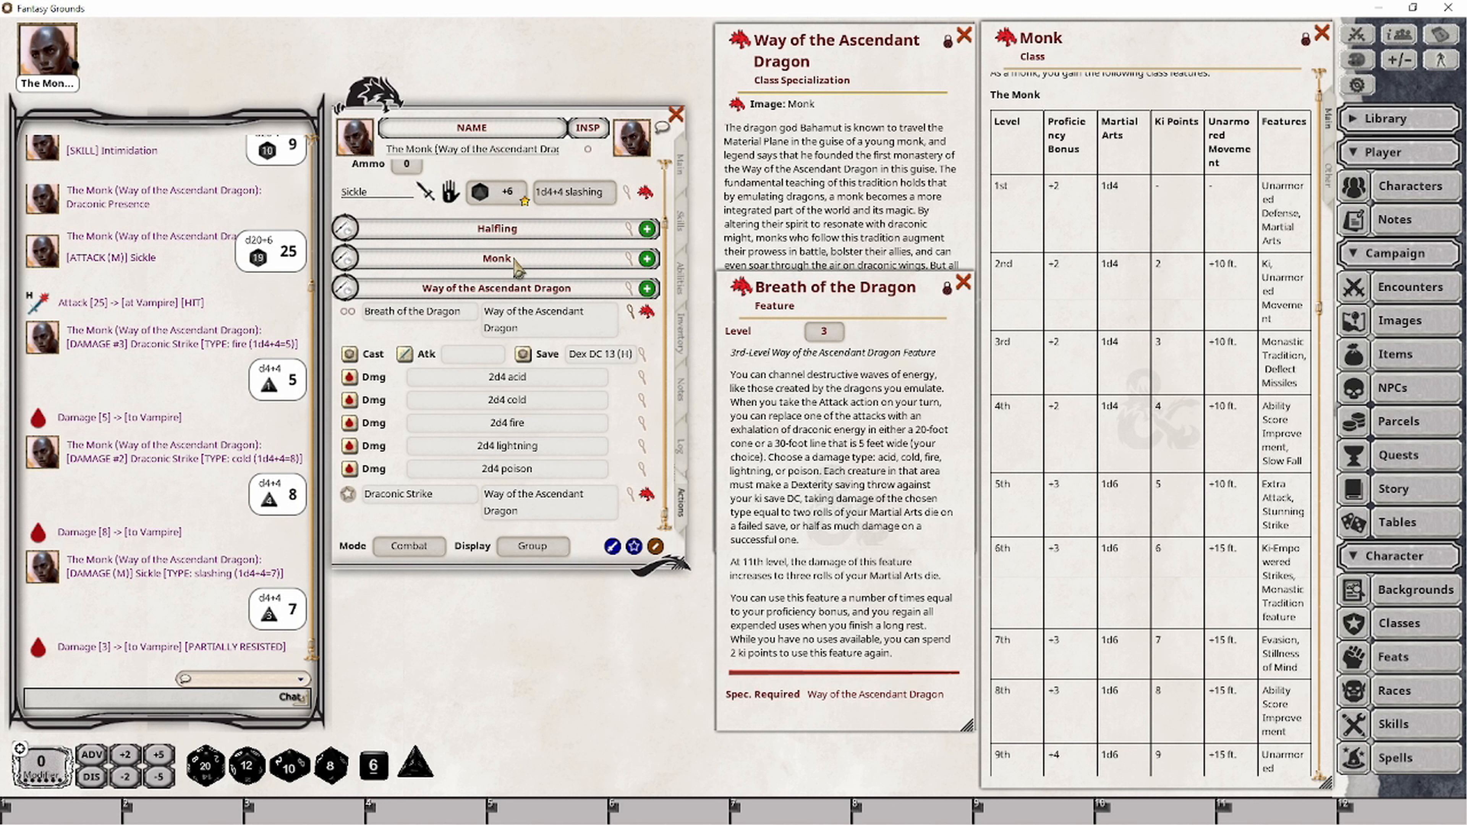
left_click(413, 308)
left_click_drag(735, 287, 589, 335)
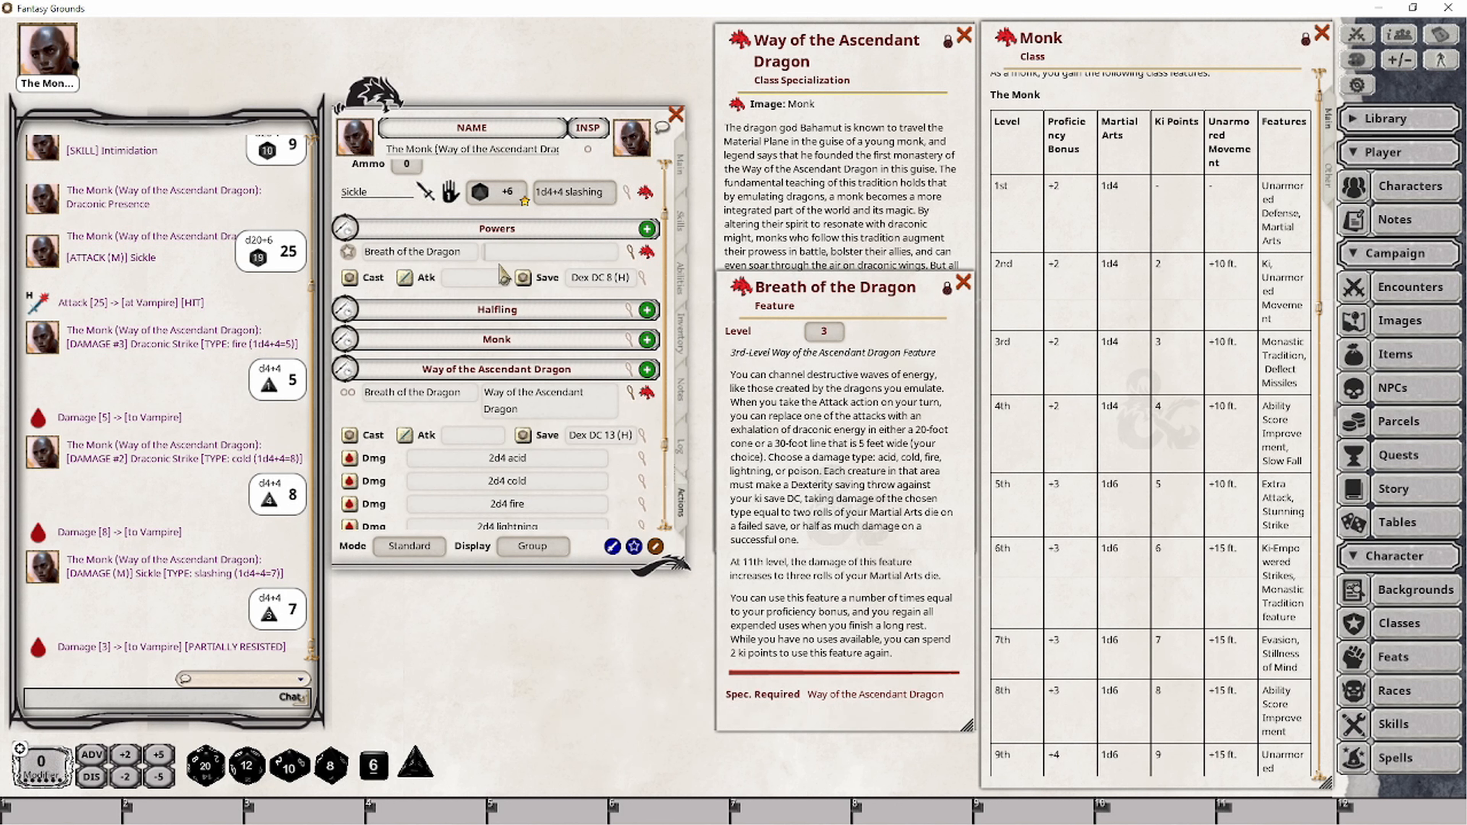
type("Ki")
key("Return")
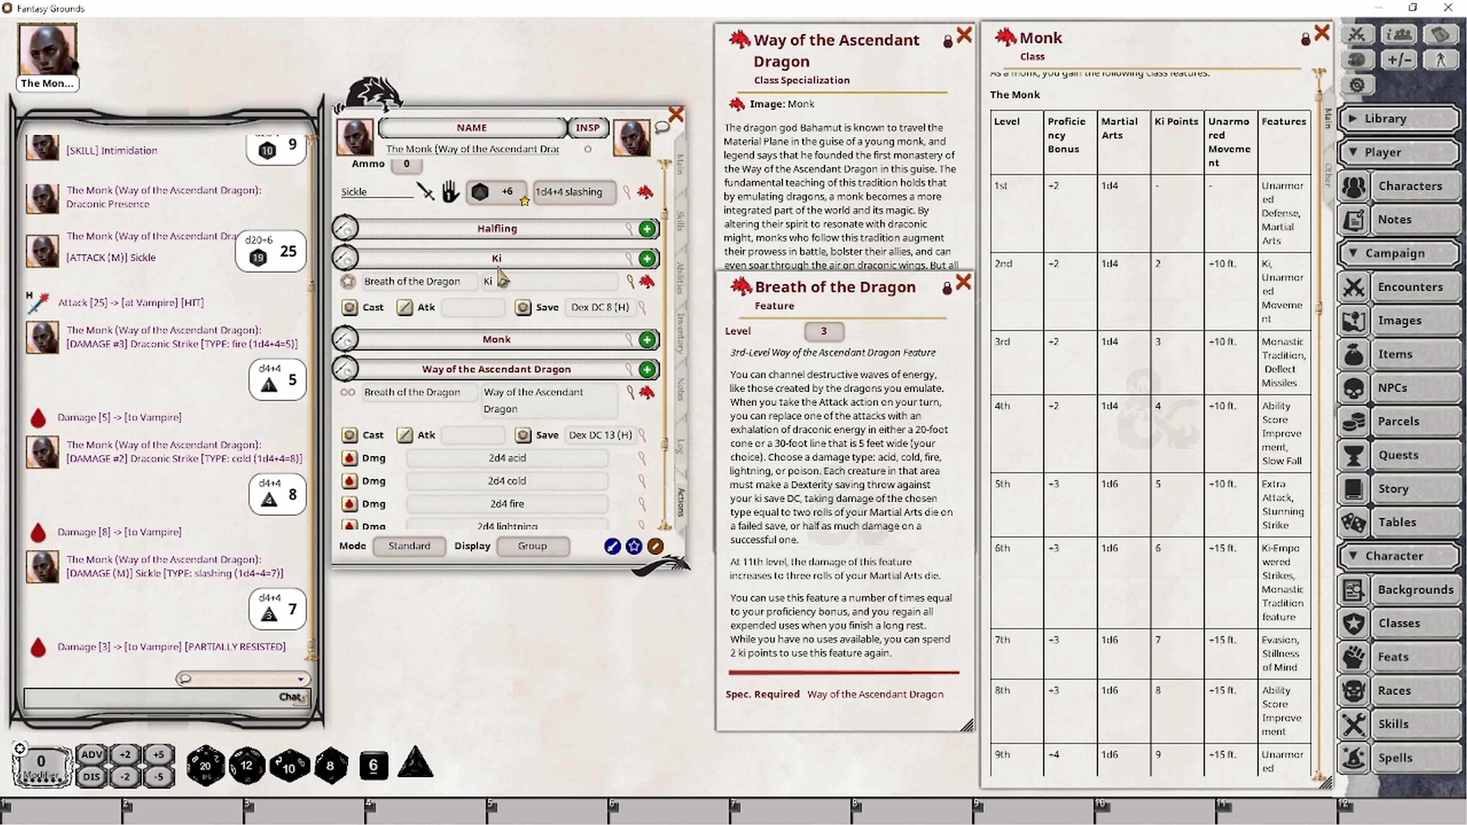
- Set the Ki power group's ability to Wis and its number of uses to 3
left_click(628, 259)
left_click(672, 436)
left_click(671, 436)
left_click(671, 436)
left_click(671, 437)
left_click(671, 437)
left_click(671, 436)
left_click(672, 436)
left_click(671, 436)
left_click(671, 436)
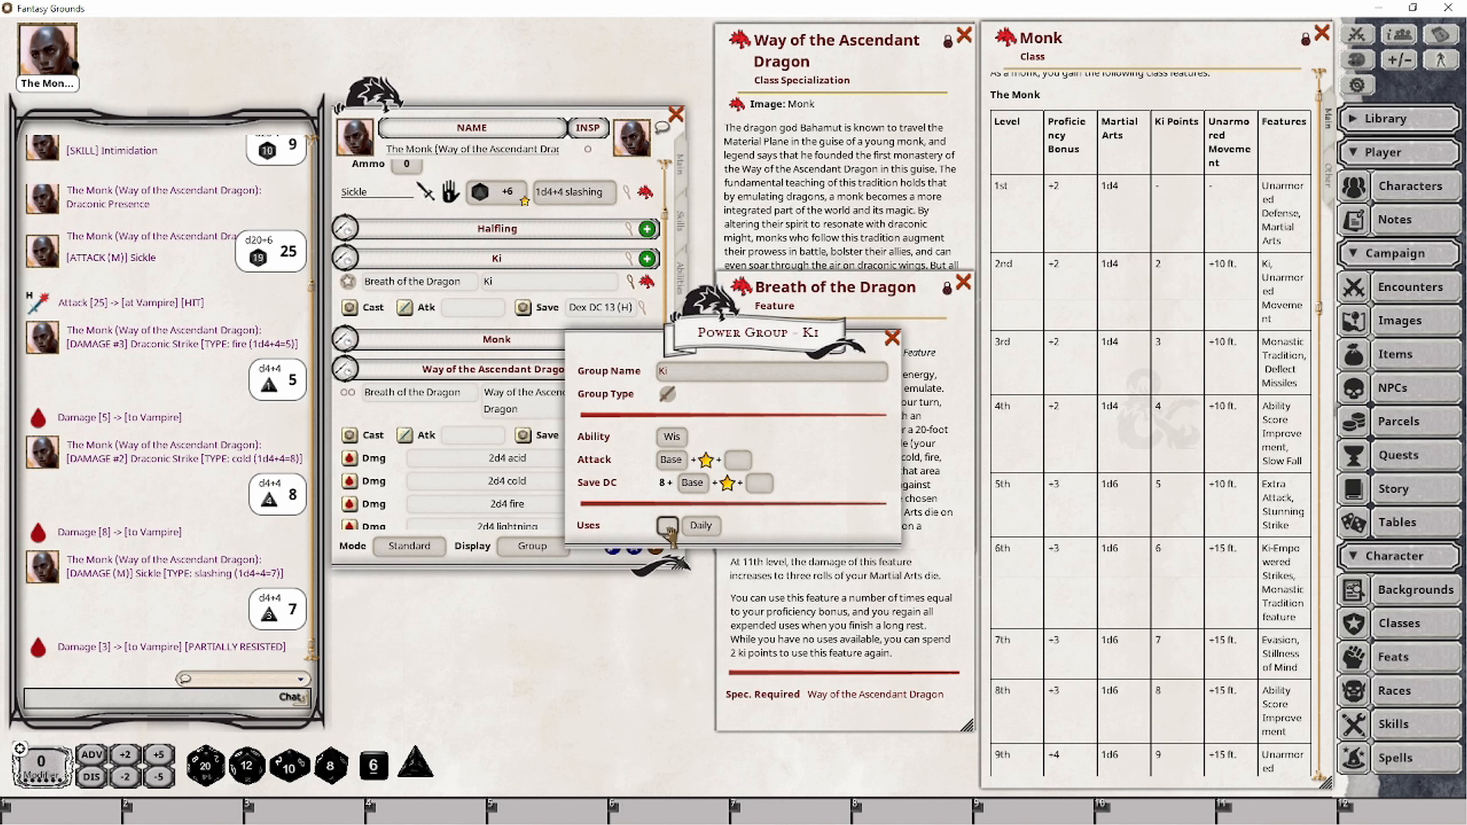
type("3")
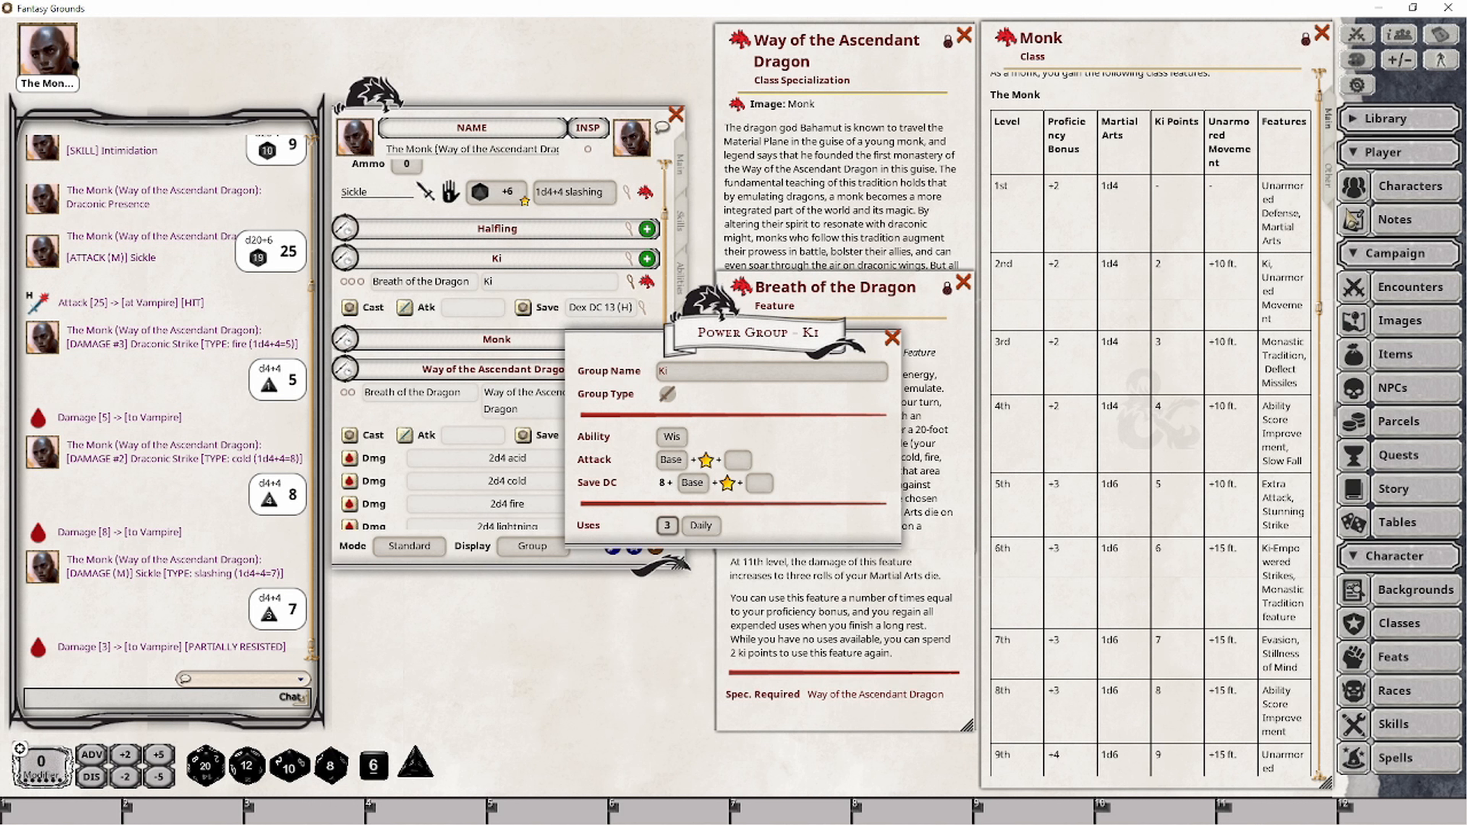
- Check the Ki feature's recovery rules and set the Ki group's uses period to Rest
scroll(1293, 430, "up", 10)
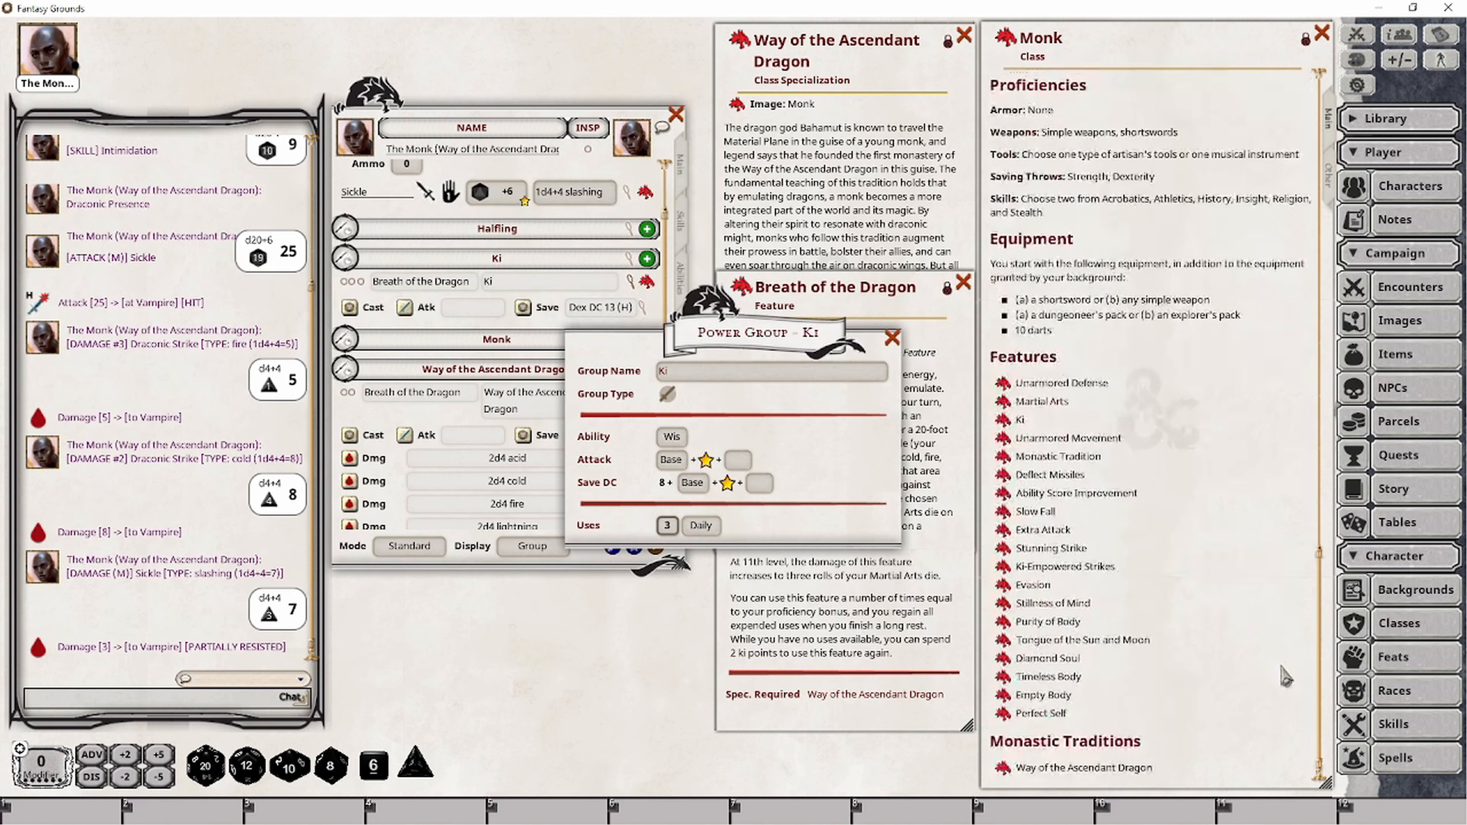
left_click(1000, 420)
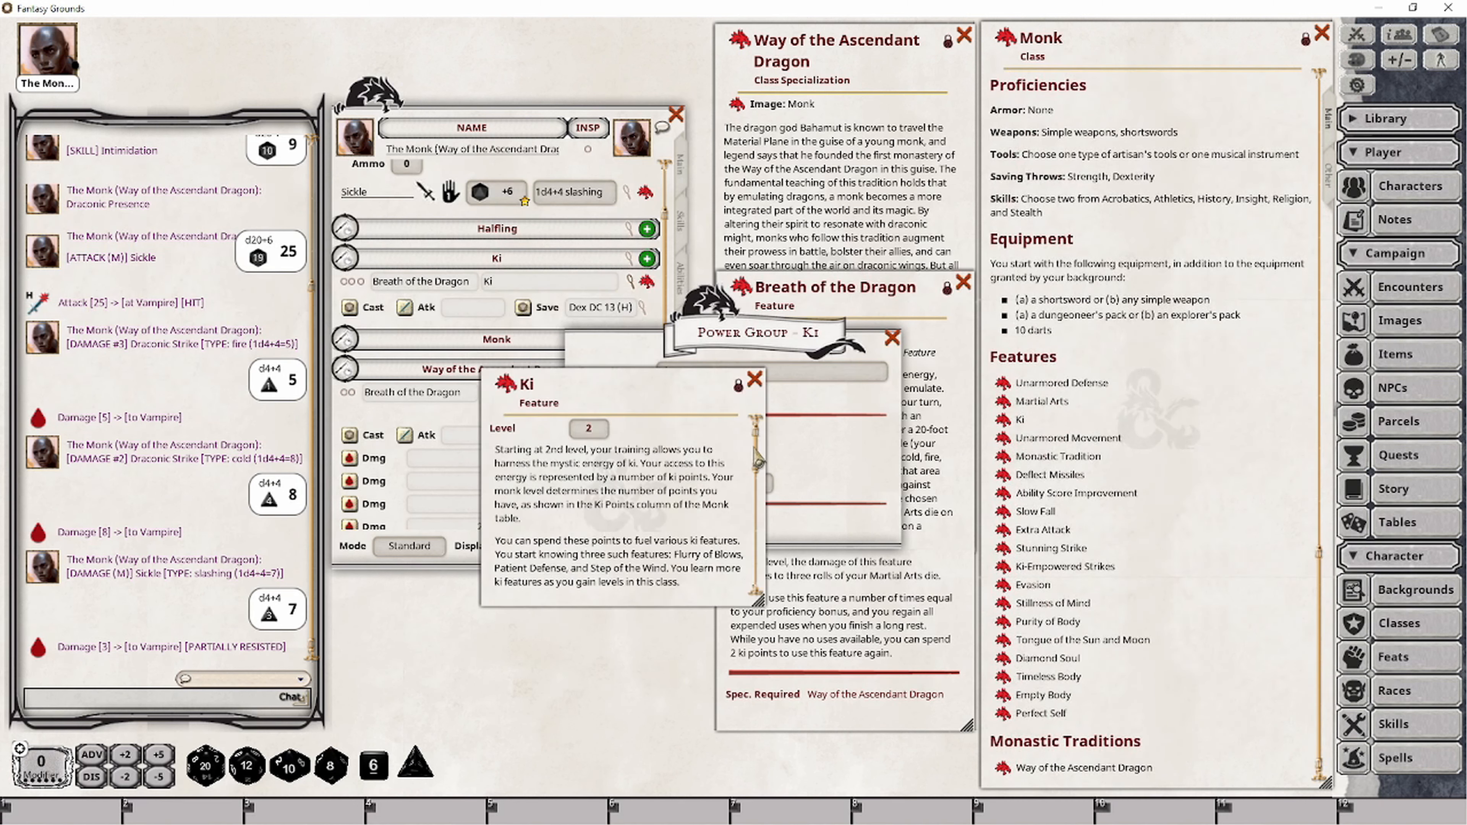
left_click_drag(757, 460, 759, 508)
scroll(760, 471, "down", 2)
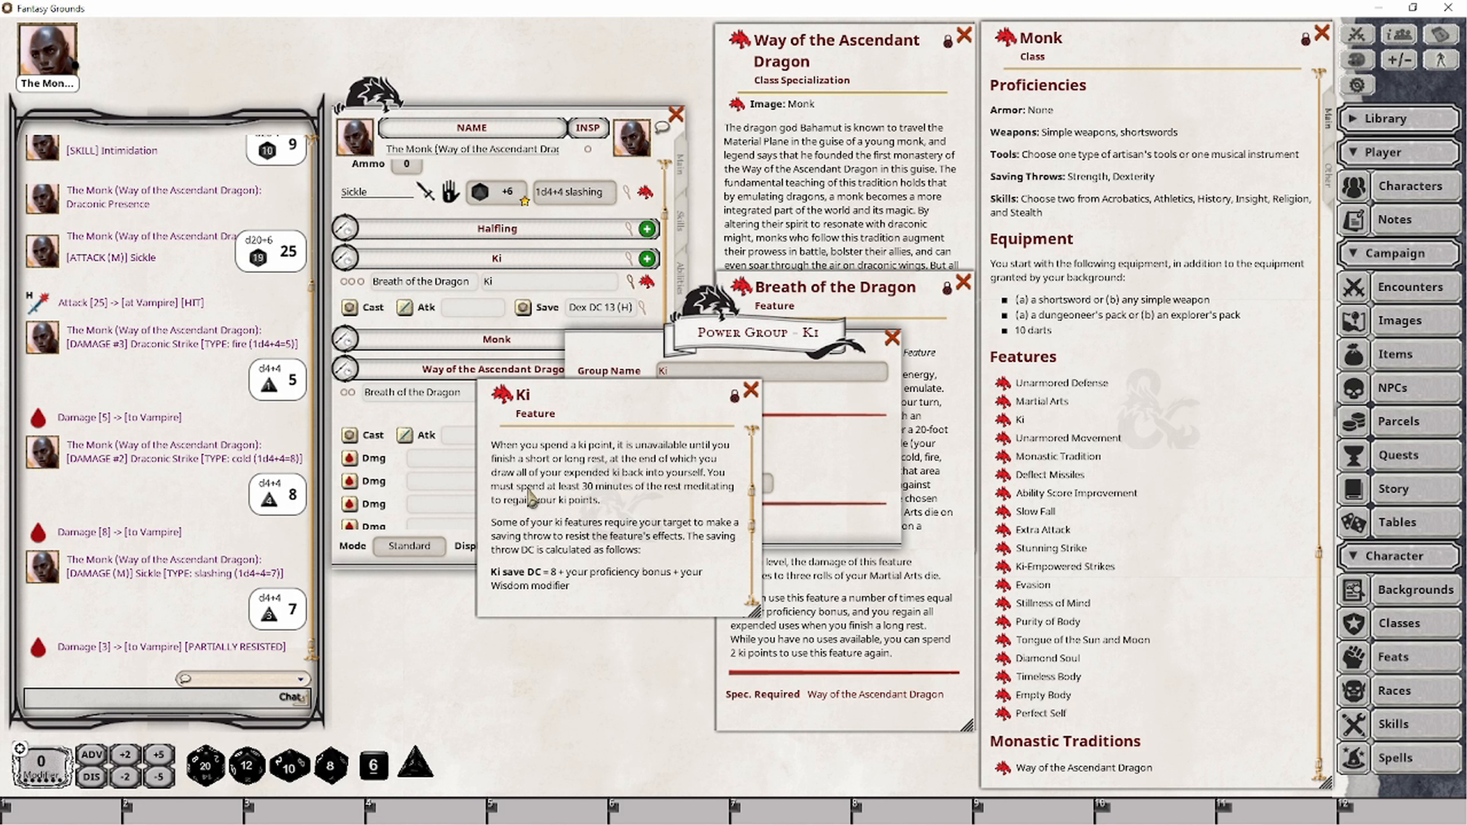
left_click(750, 390)
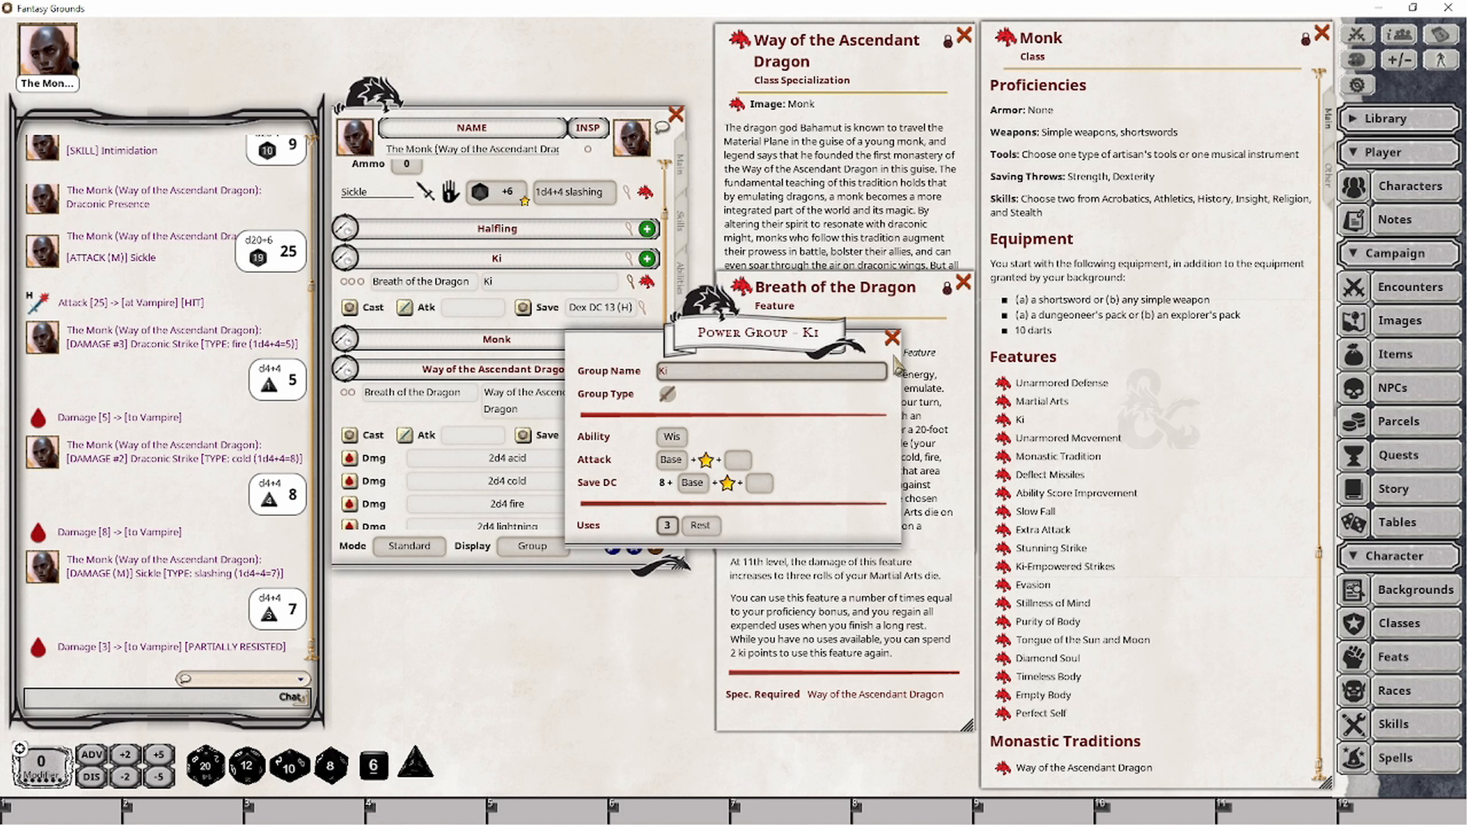
left_click(894, 339)
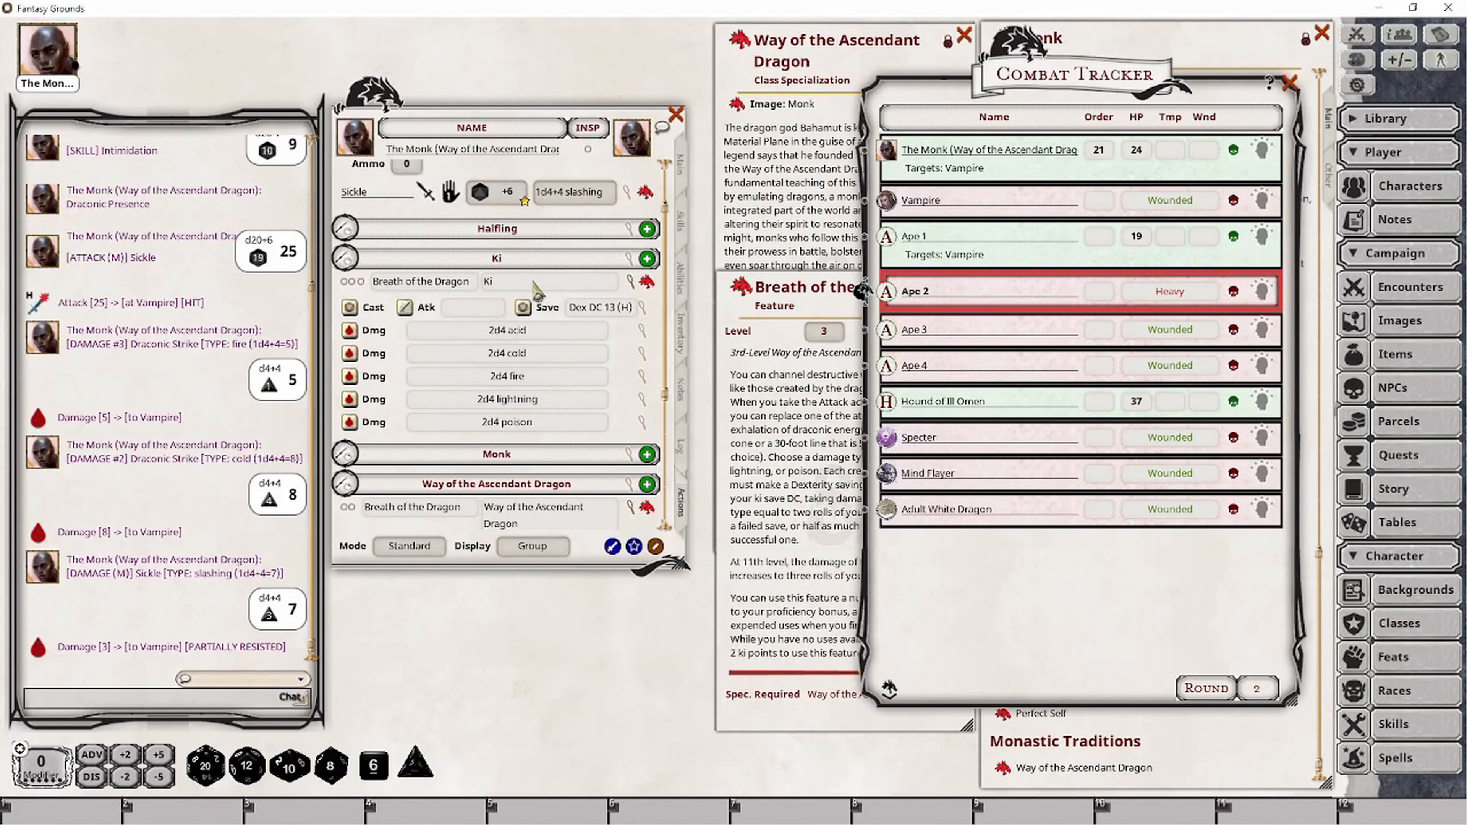
- Collapse the details of both Breath of the Dragon powers and show the powers in Combat mode with the Actions display
left_click(631, 282)
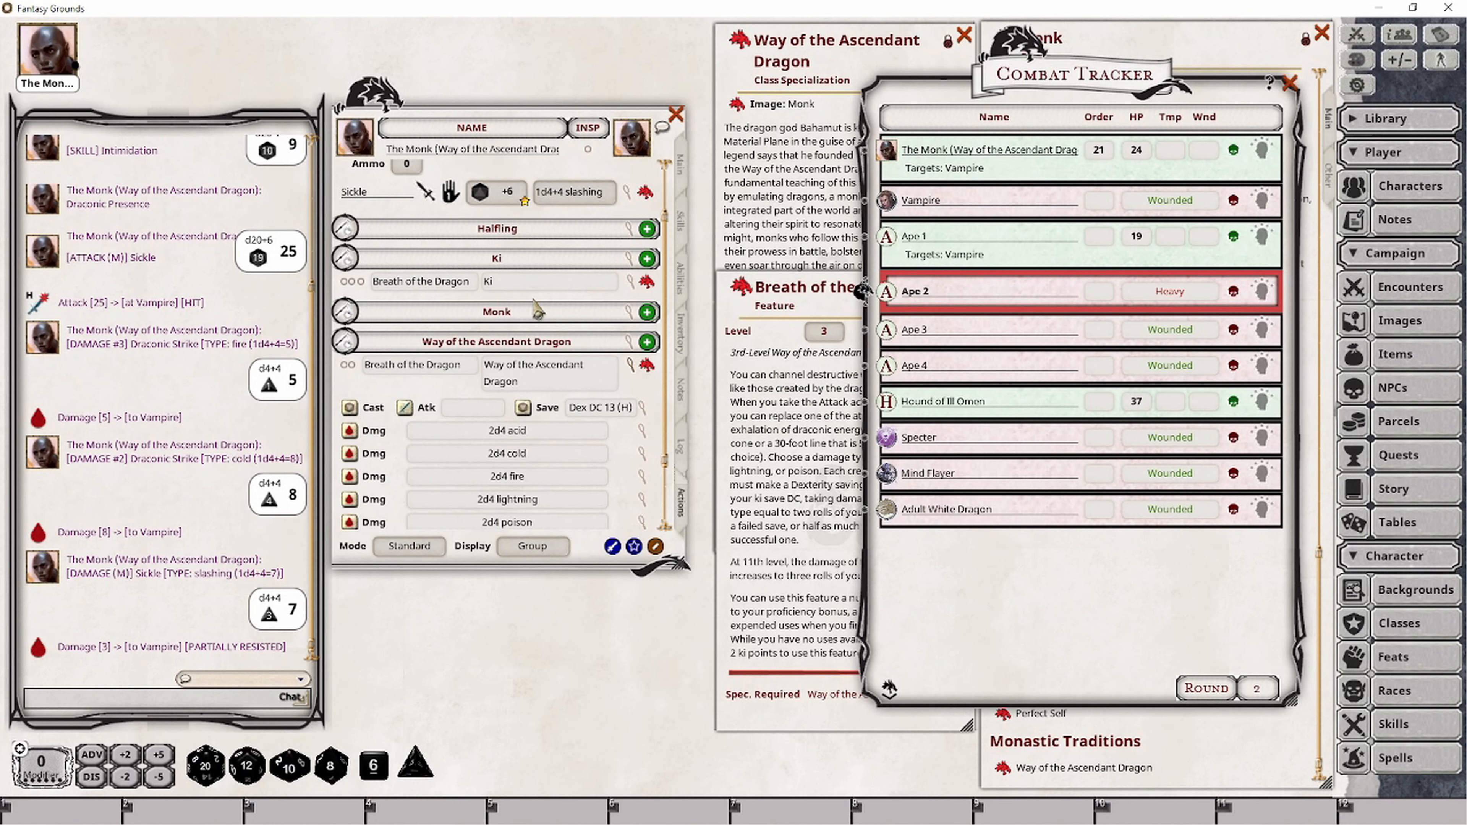
left_click(411, 549)
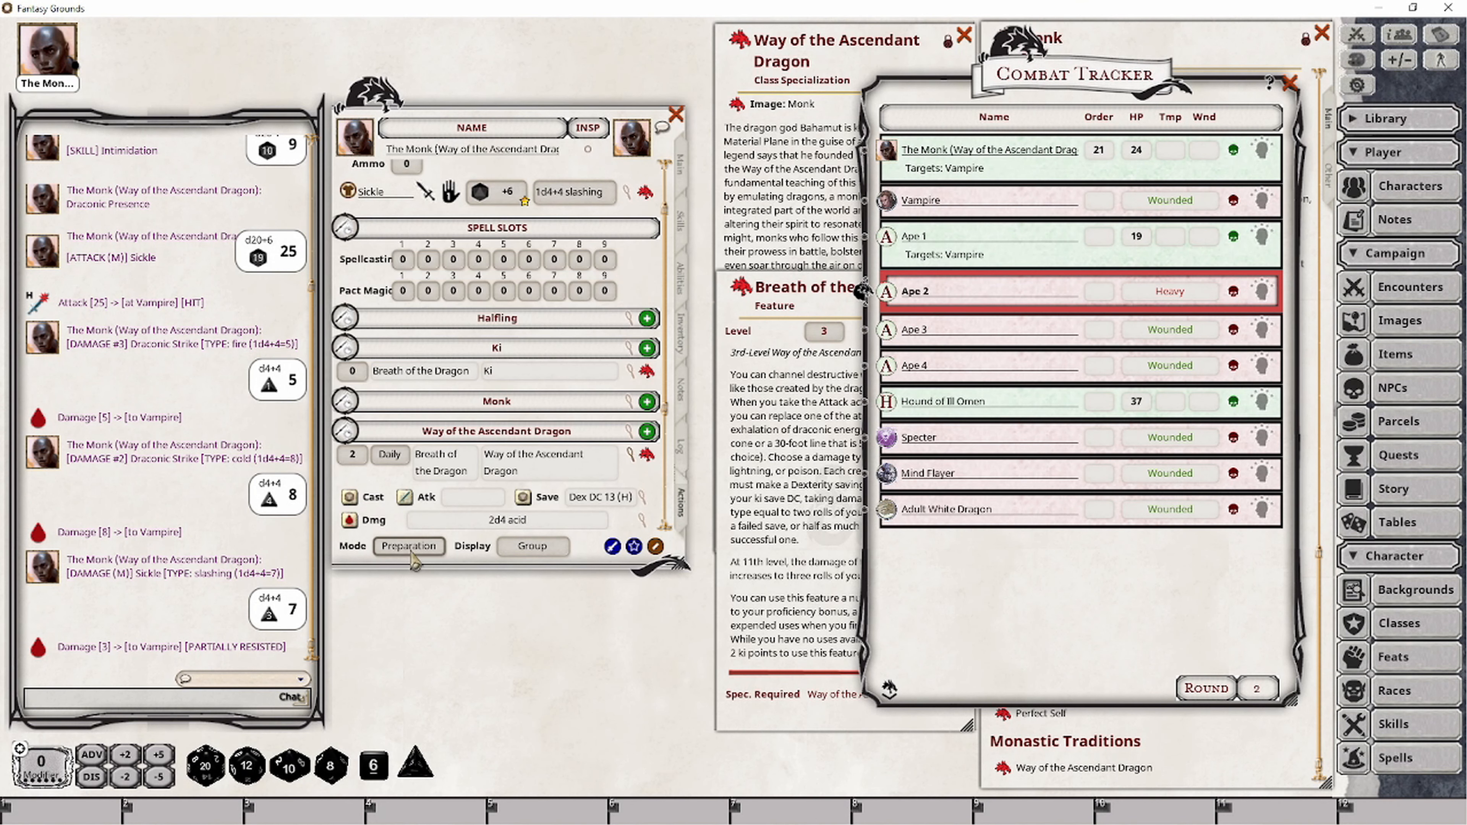
left_click(532, 549)
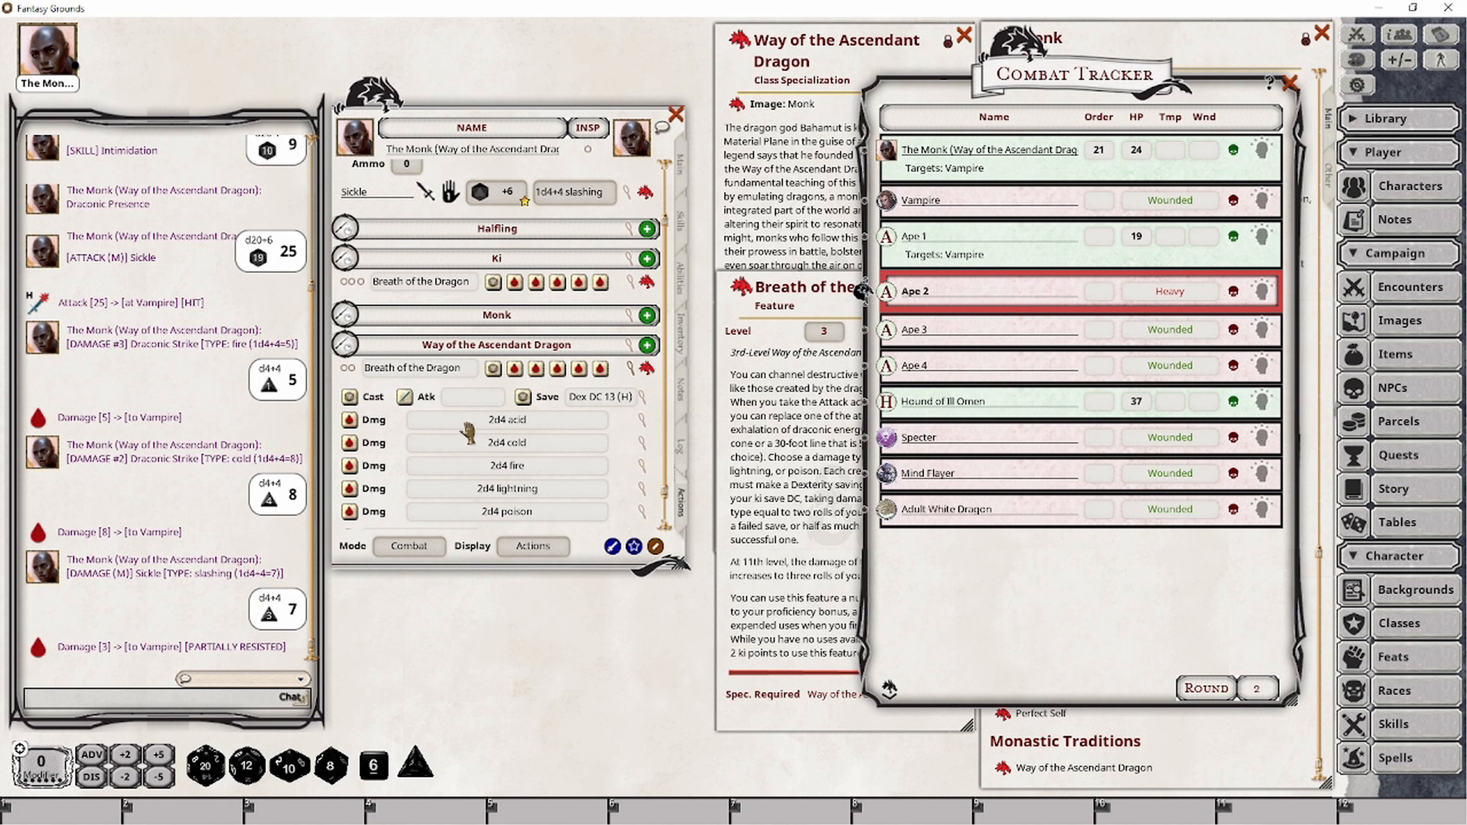
left_click(646, 370)
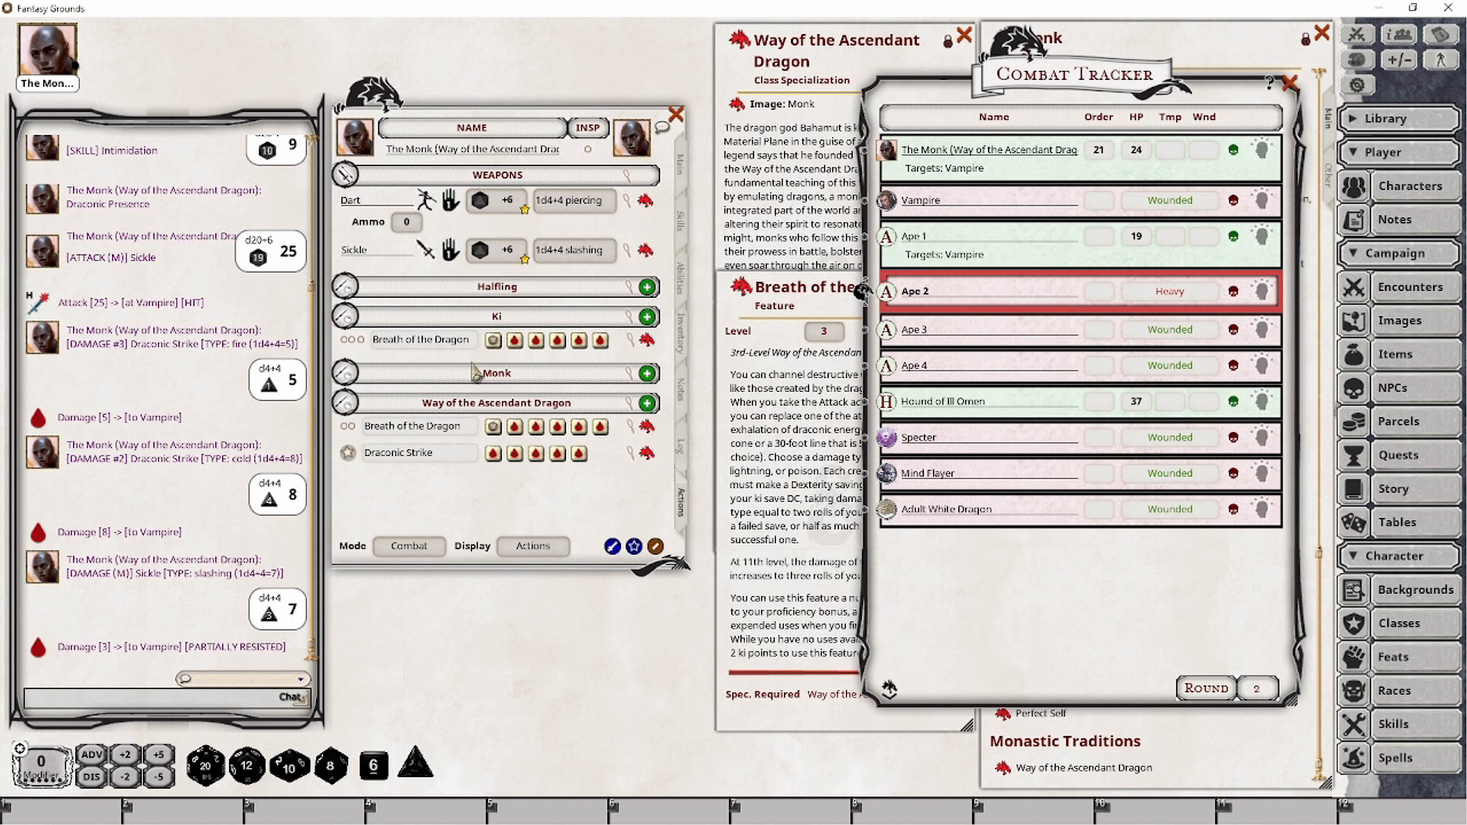
- Test Breath of the Dragon's save and acid damage on the Vampire, and mark one daily use spent on the Monk's turn
left_click(495, 427)
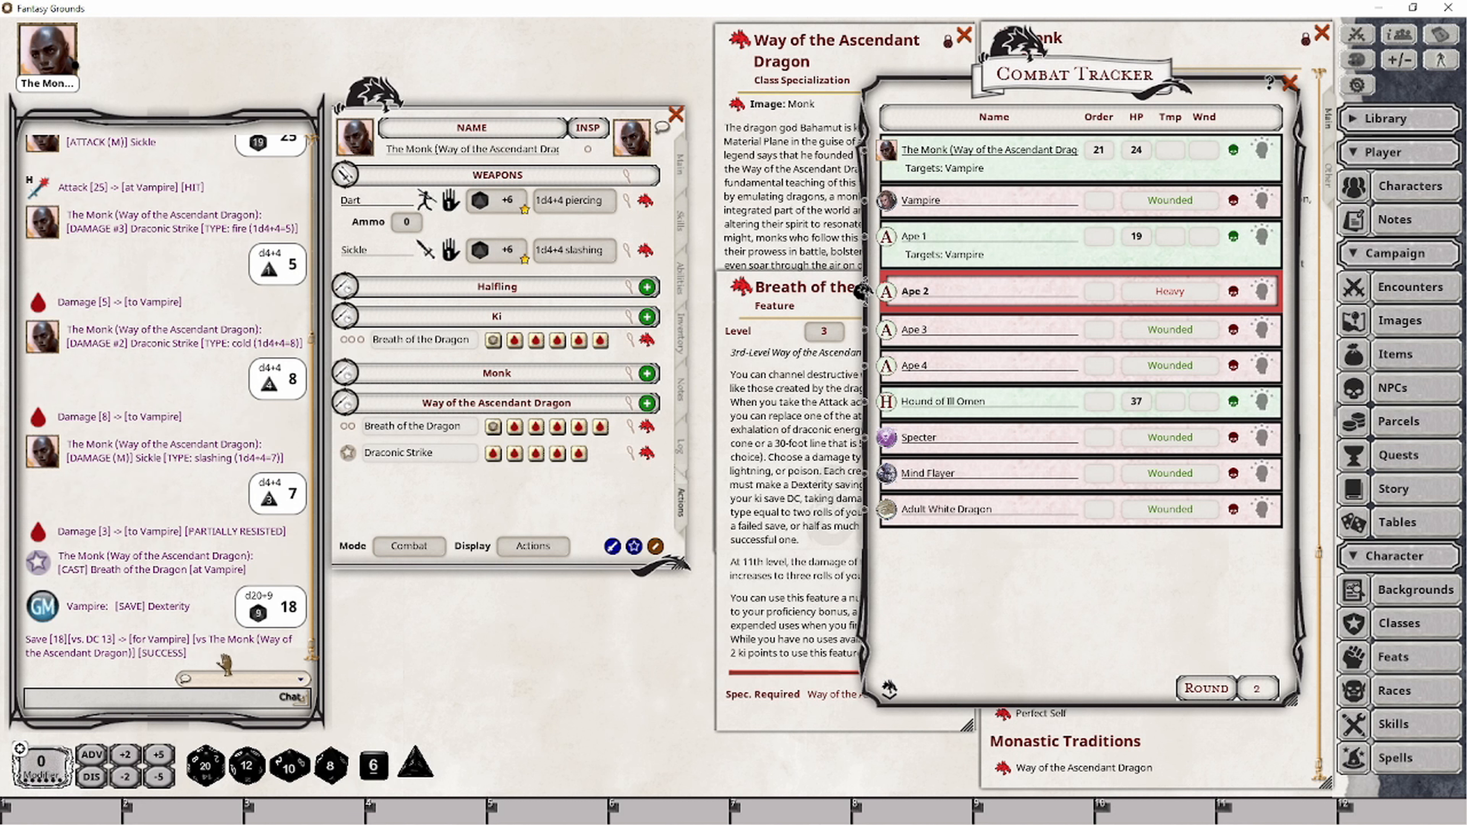
left_click(516, 435)
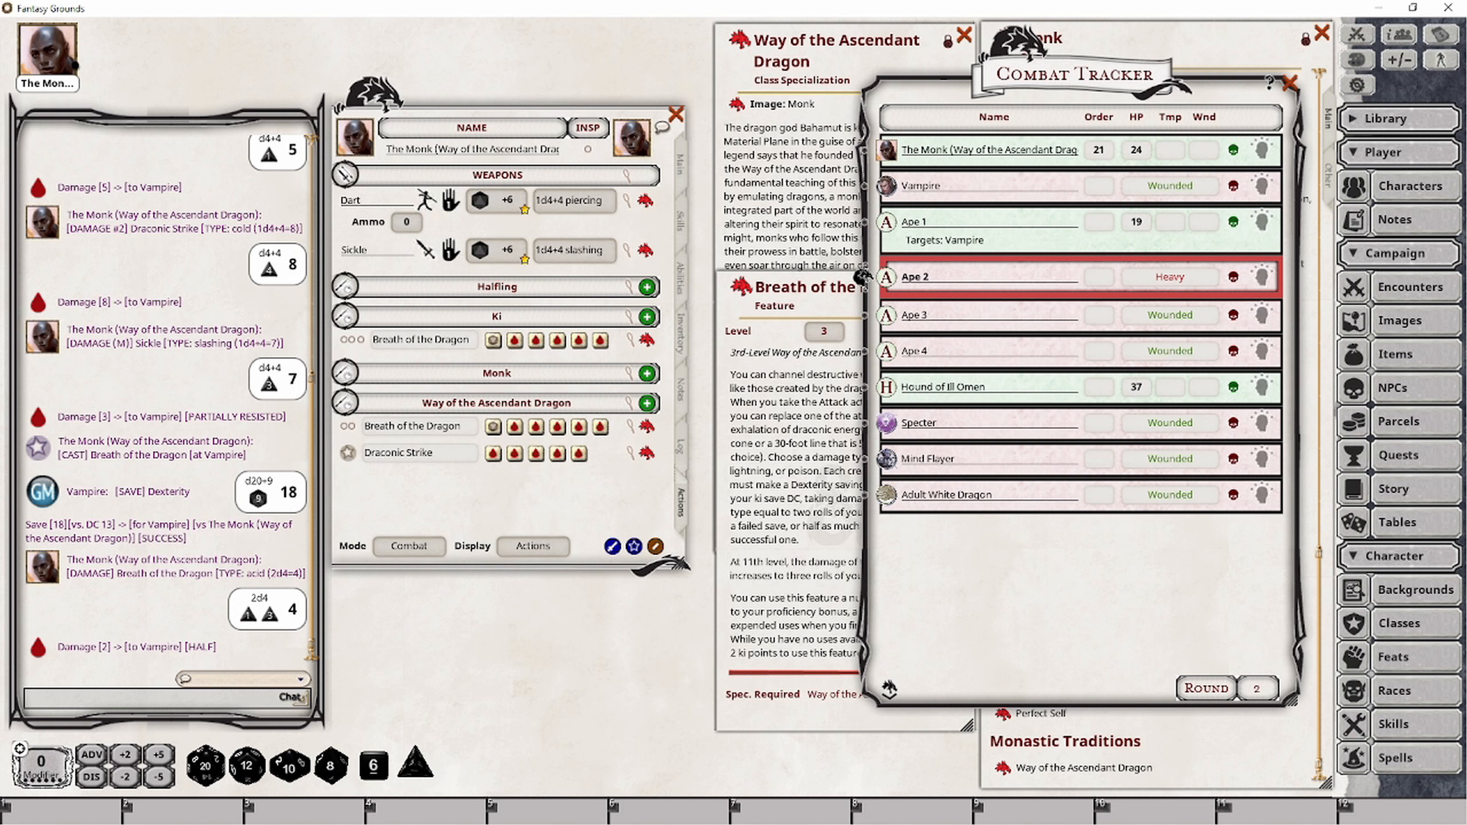
key("ctrl+]")
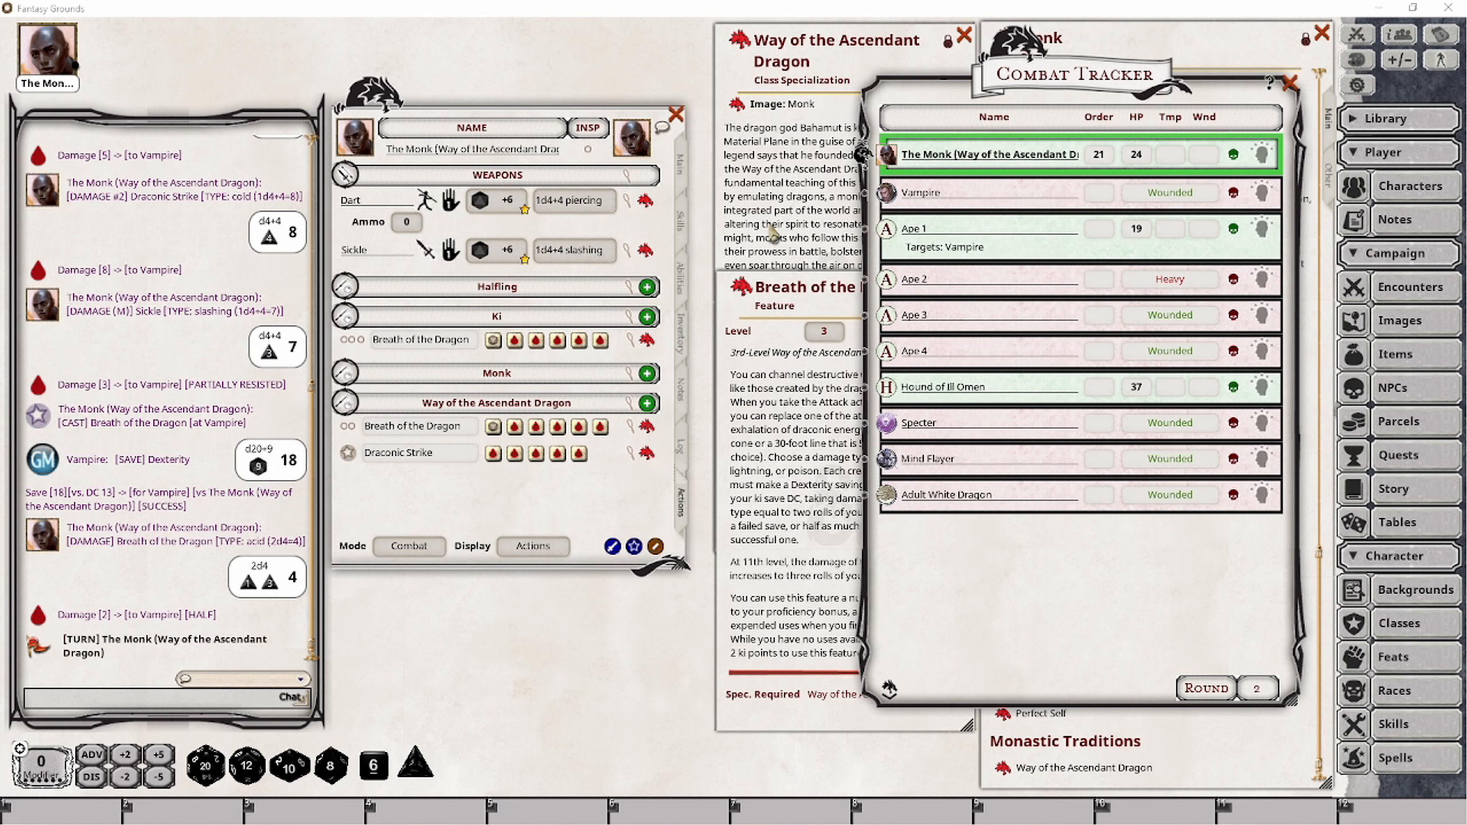
left_click(345, 422)
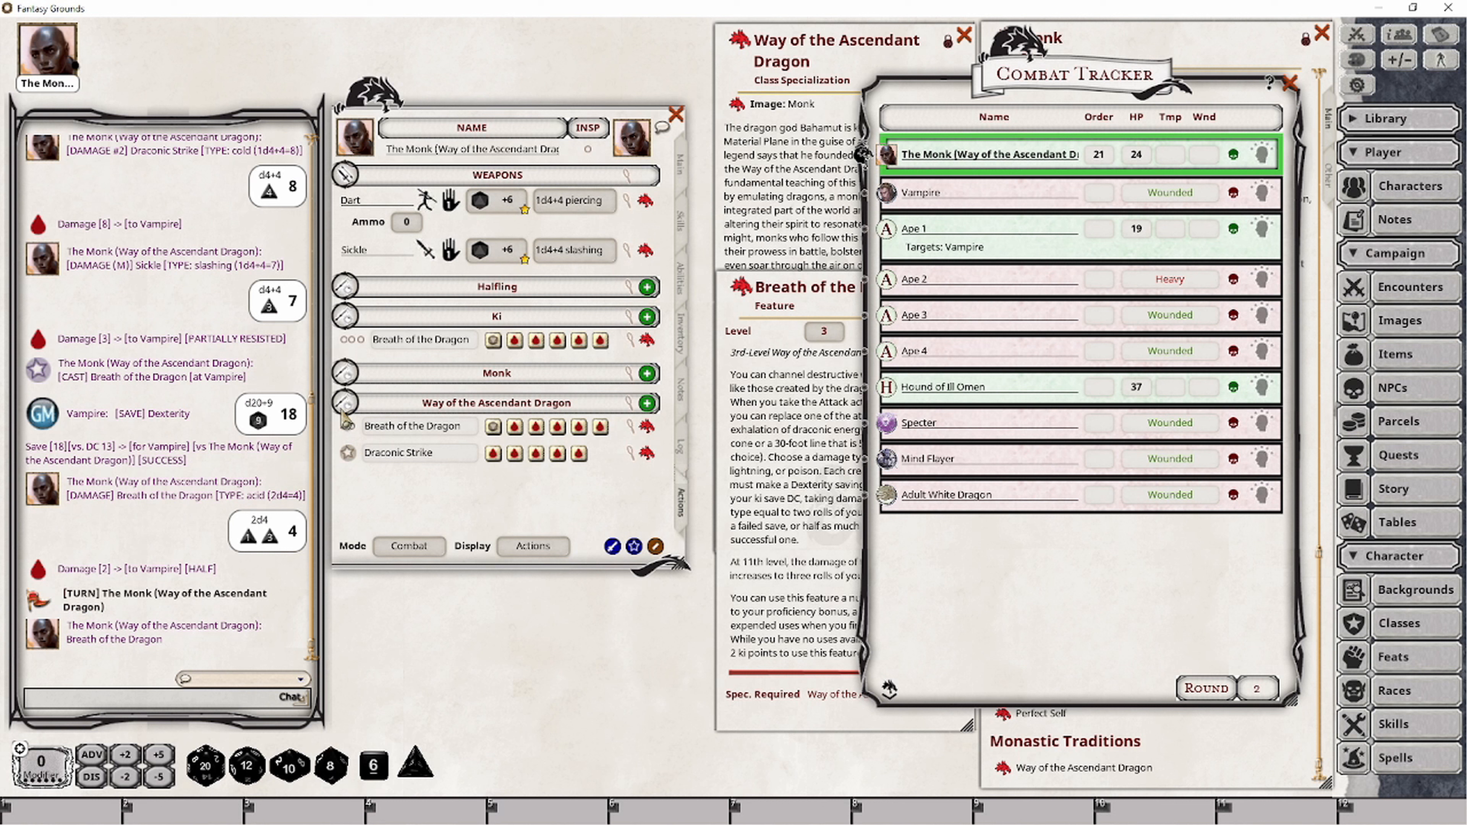
- Cast Breath of the Dragon without targets, and make the Monk target the Vampire, Ape 2, Ape 3 and Ape 4
left_click(495, 428)
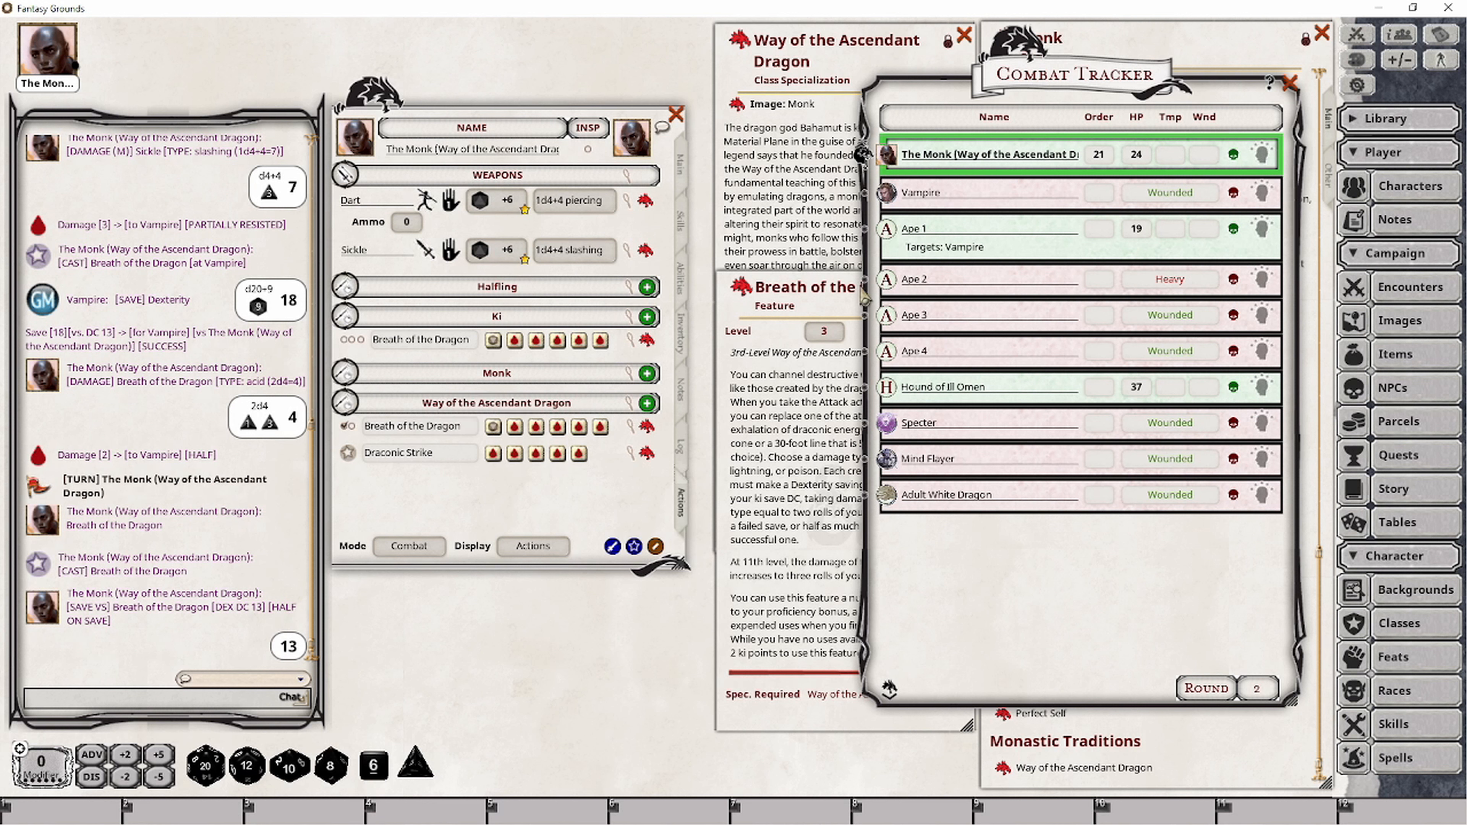
left_click(918, 205, "ctrl")
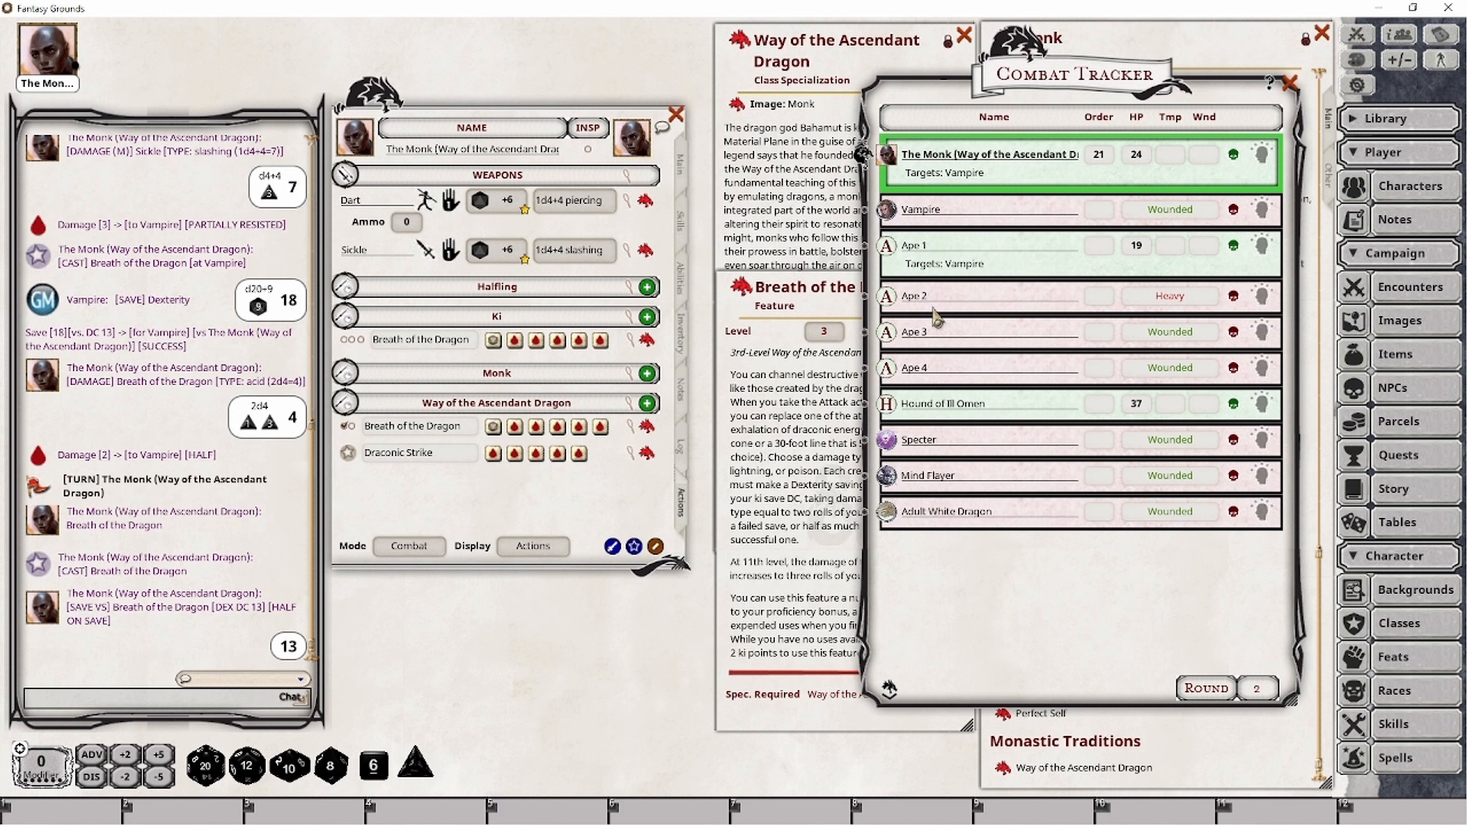
key("ctrl")
left_click(888, 295, "ctrl")
left_click(888, 333, "ctrl")
left_click(887, 368, "ctrl")
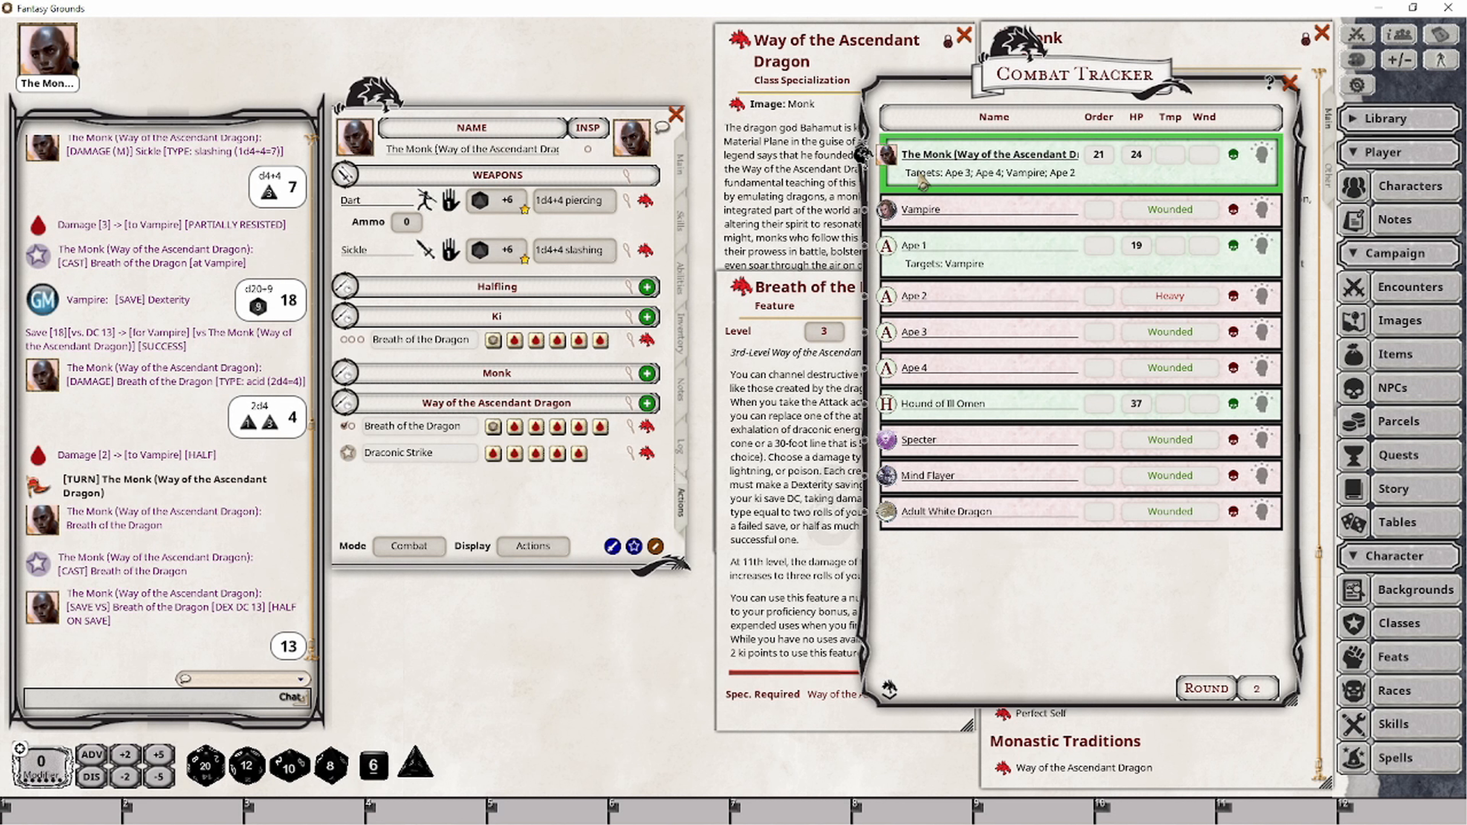
- Cast the Way of the Ascendant Dragon's Breath of the Dragon at the targets with fire damage, and mark its second daily use spent
left_click(494, 426)
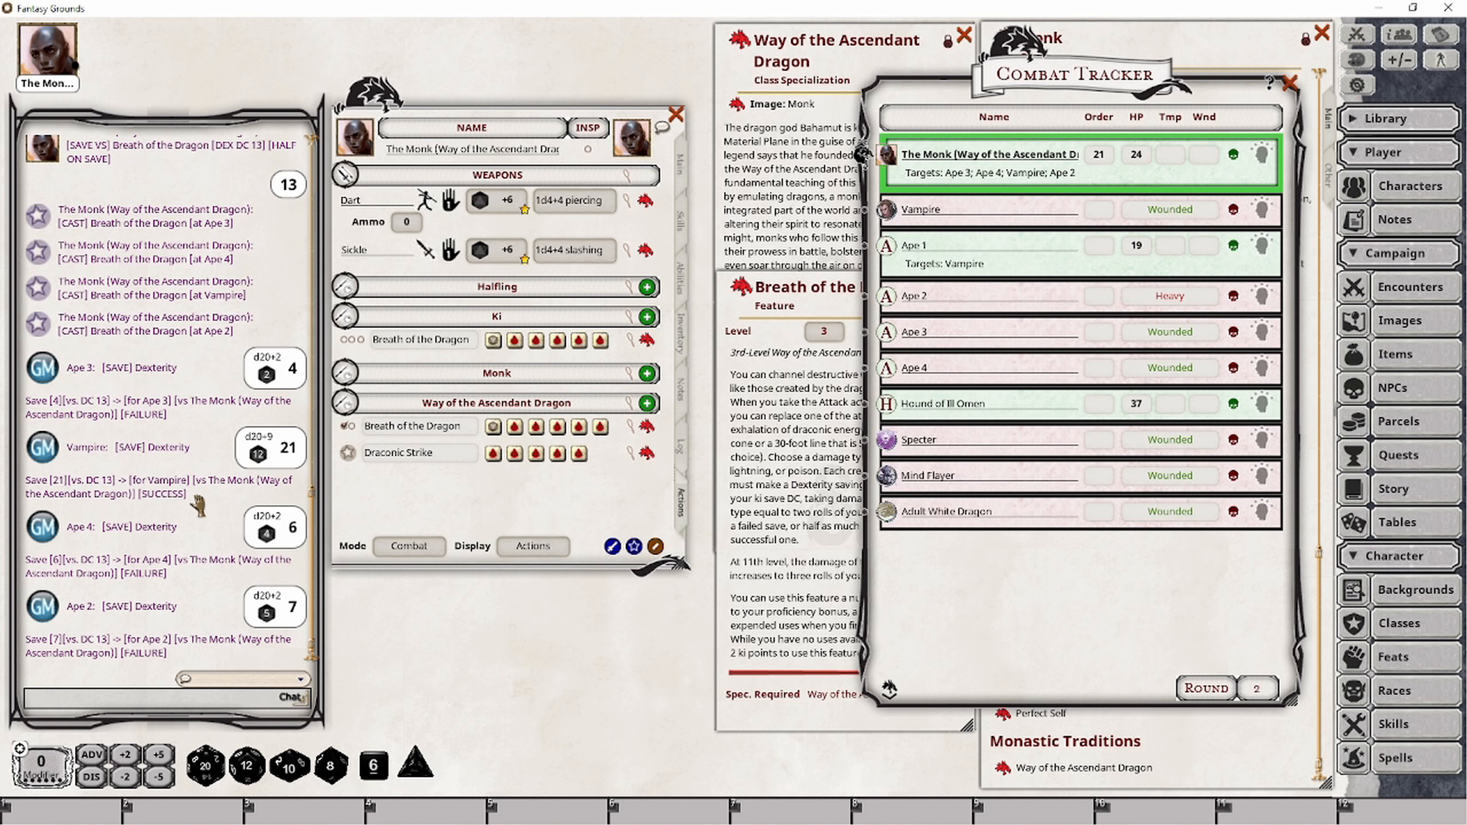
double_click(535, 428)
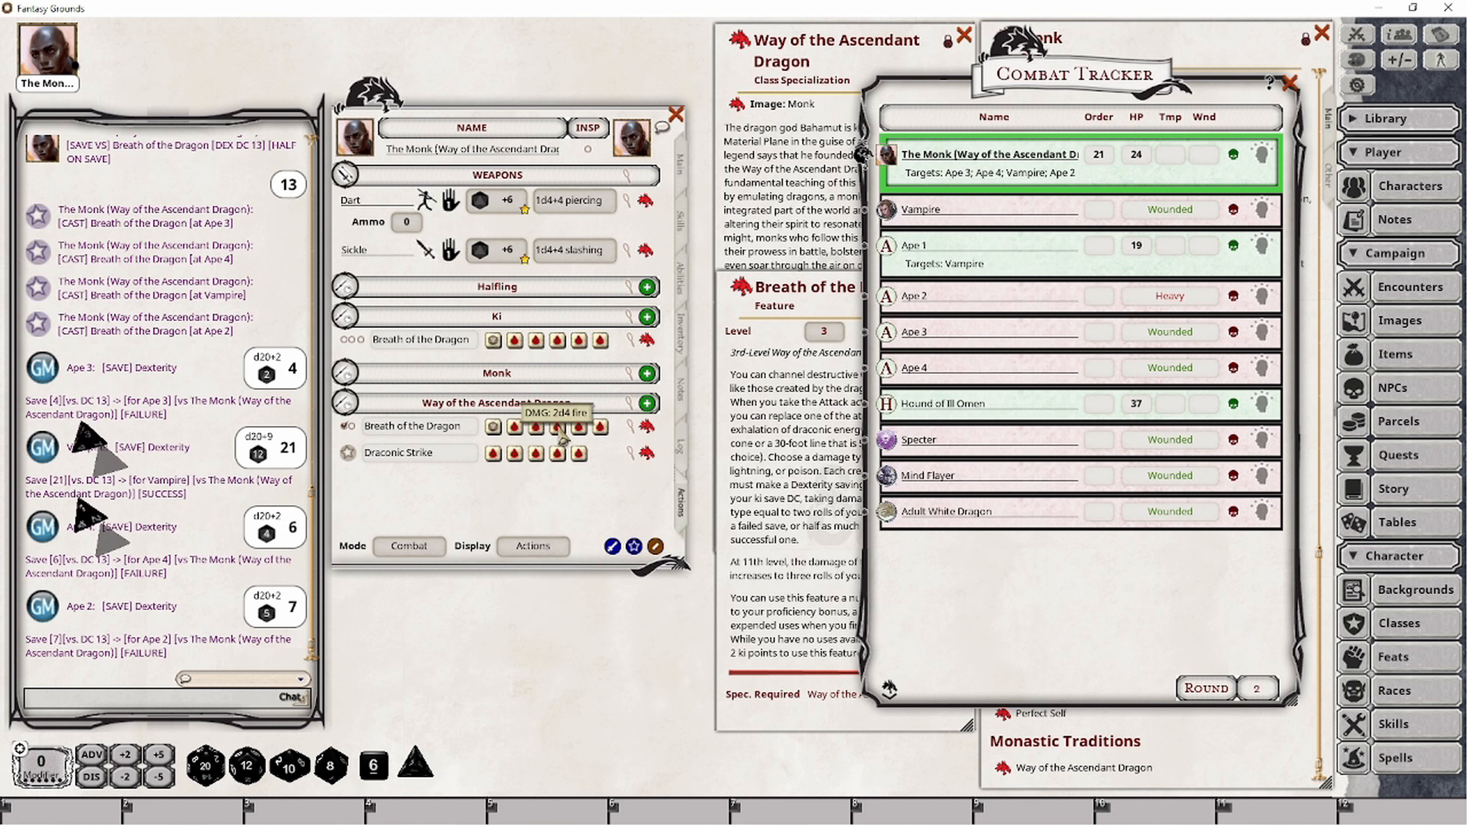
left_click(349, 427)
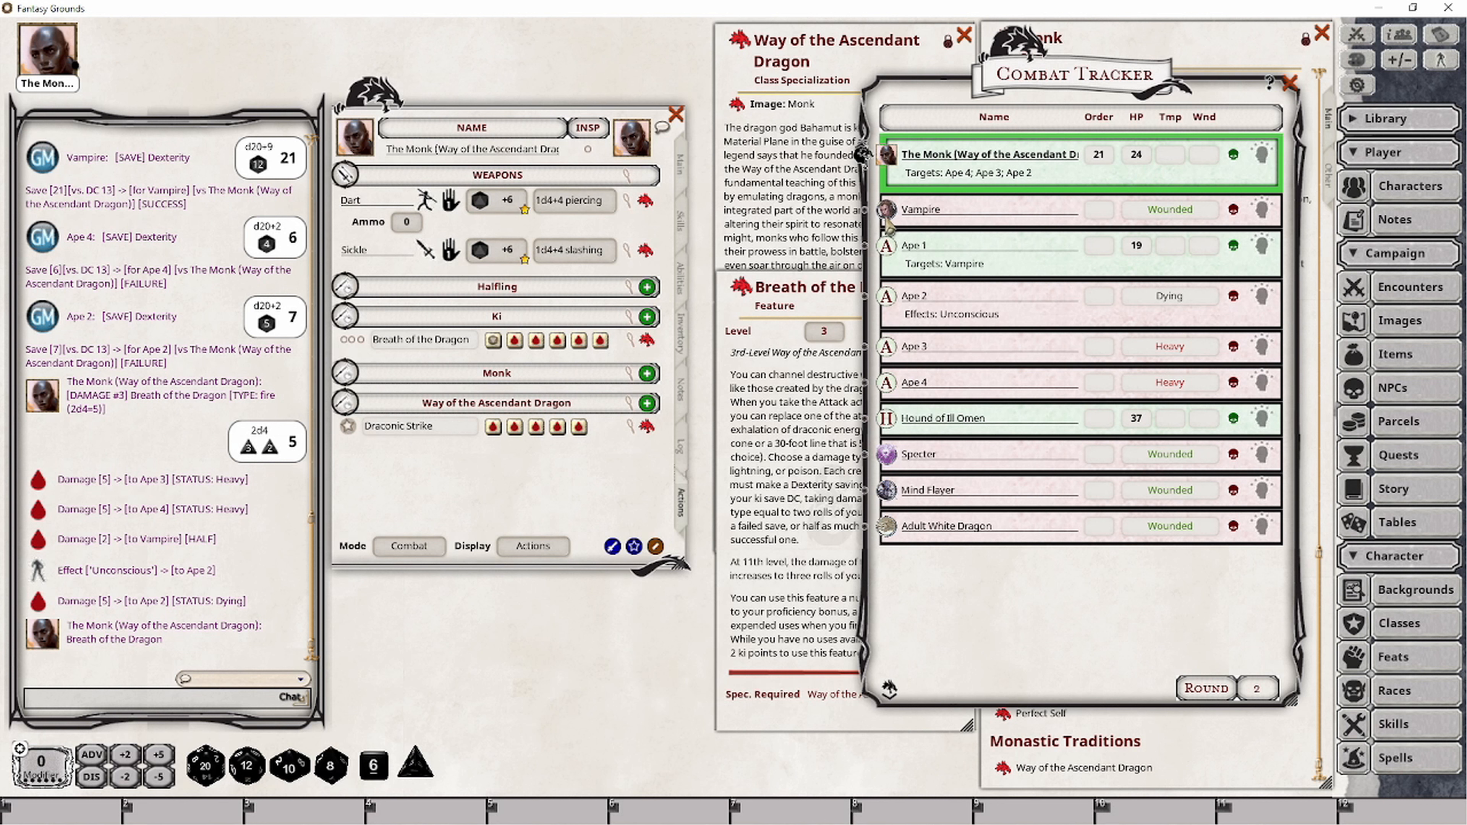
- Change the Monk's targets to Vampire, Ape 3, Ape 4 and Mind Flayer, and use the Ki group's Breath of the Dragon with poison damage
left_click(888, 211, "ctrl")
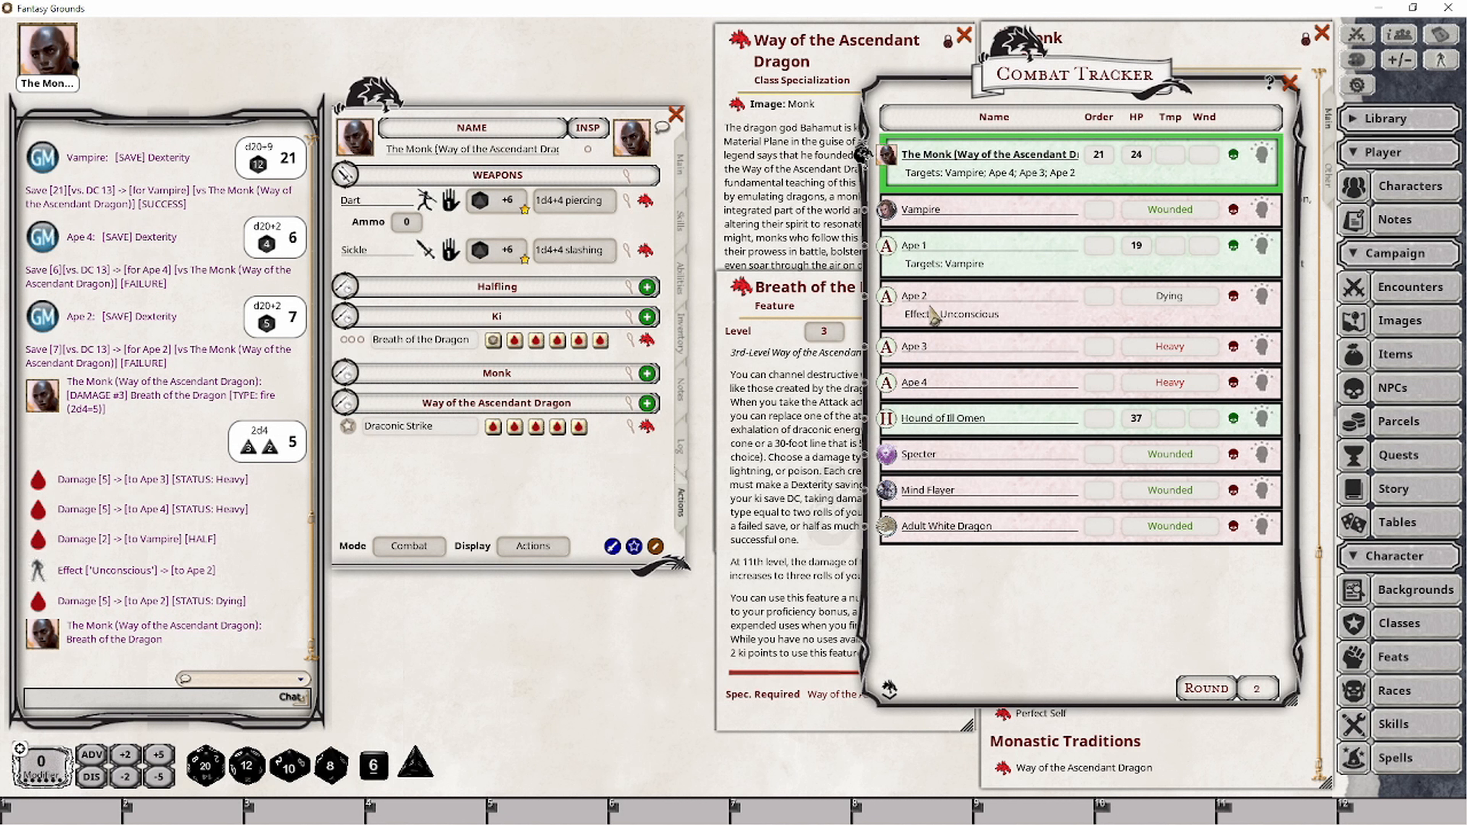
left_click(886, 297, "ctrl")
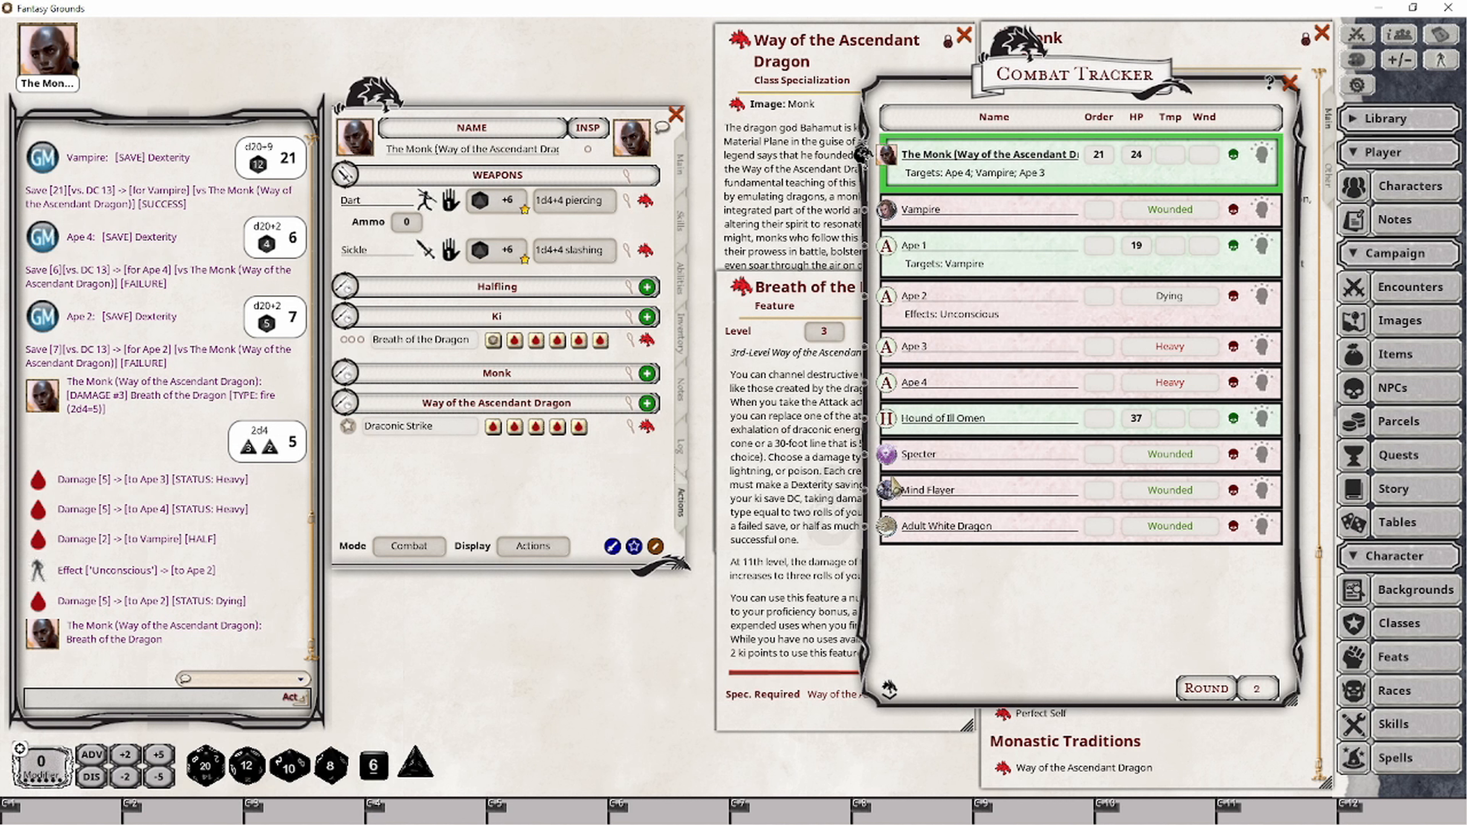
left_click(888, 498, "ctrl")
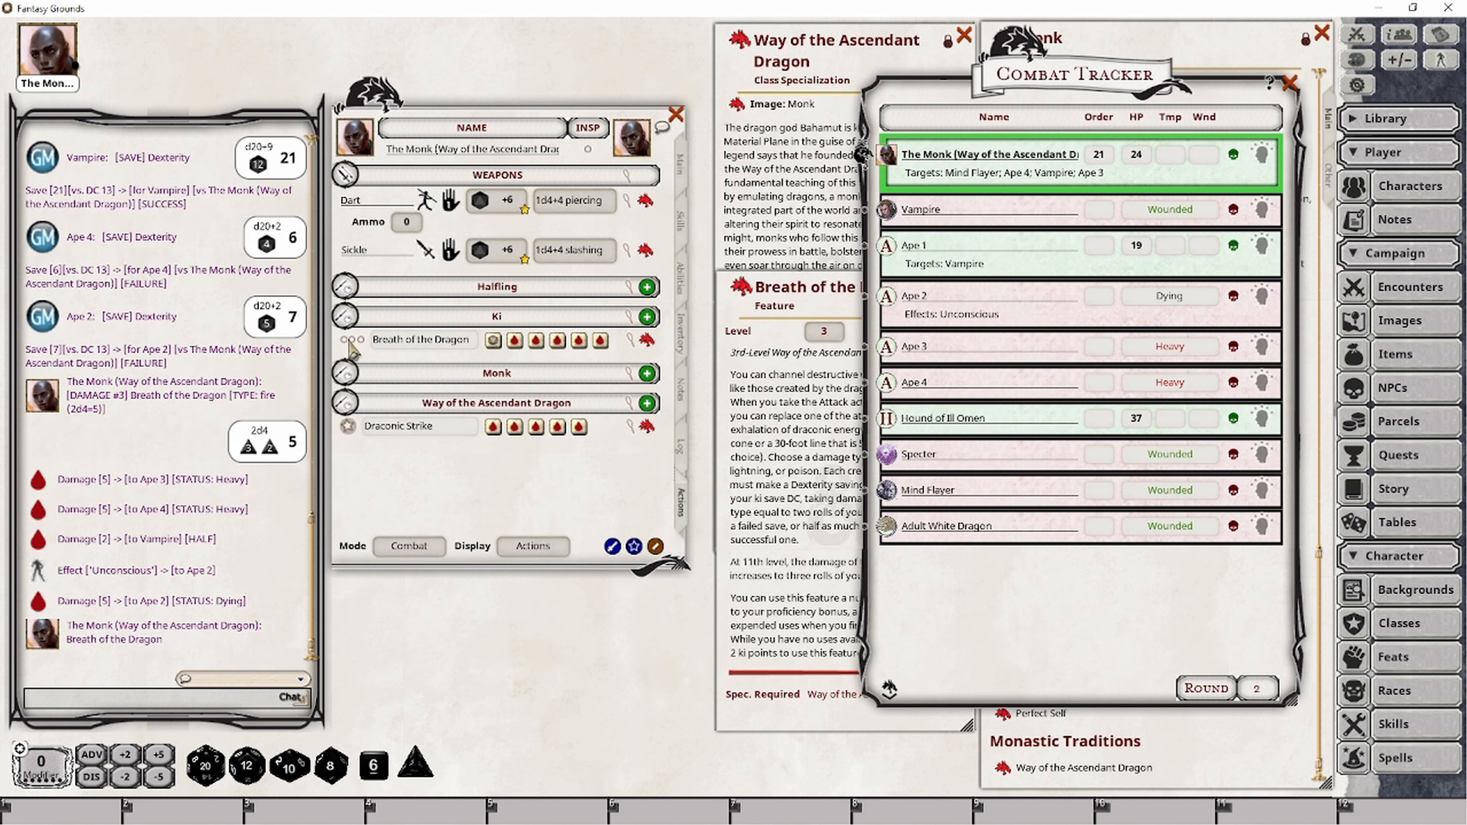
left_click(494, 344)
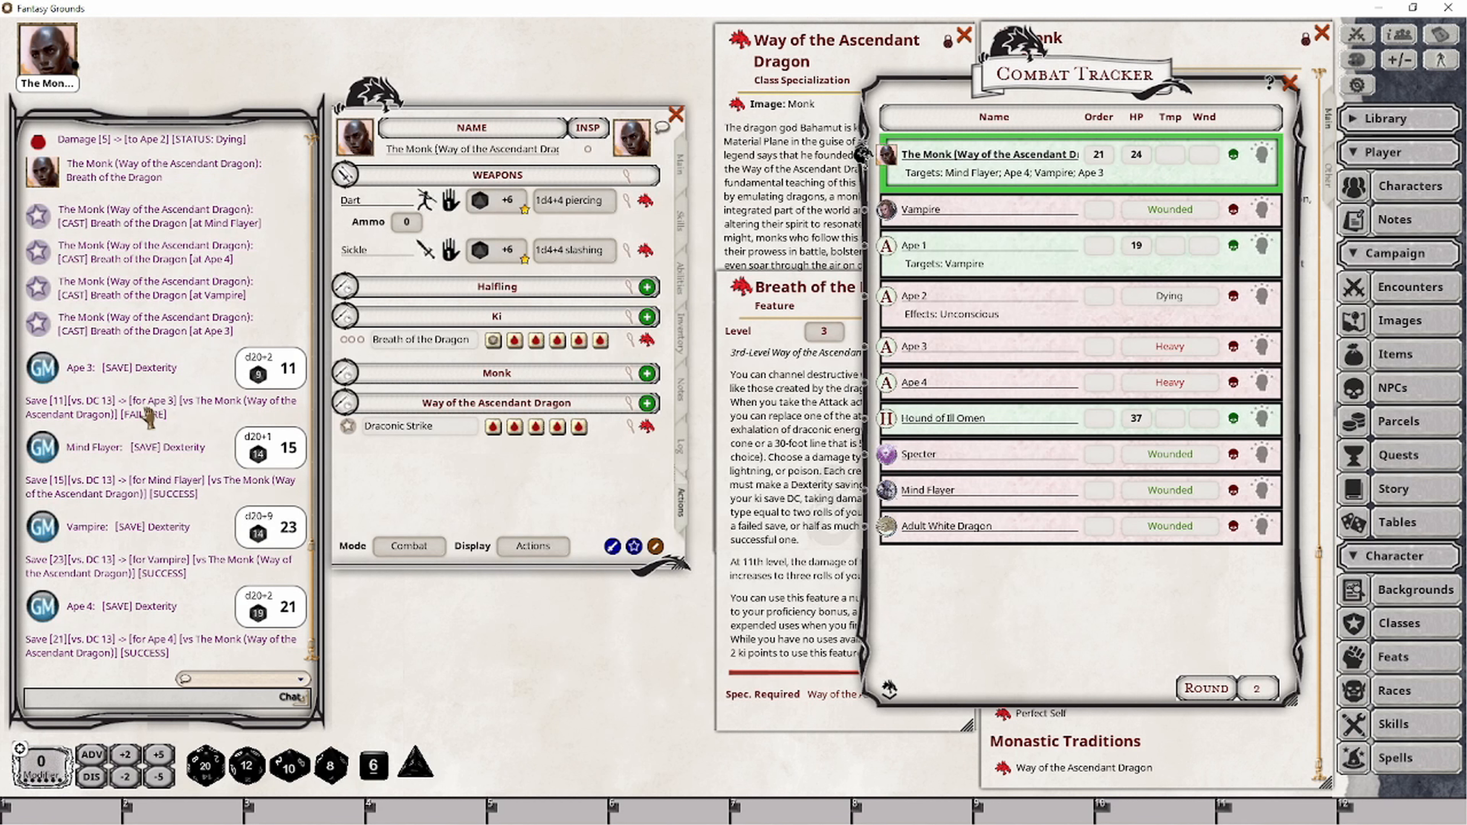
double_click(599, 342)
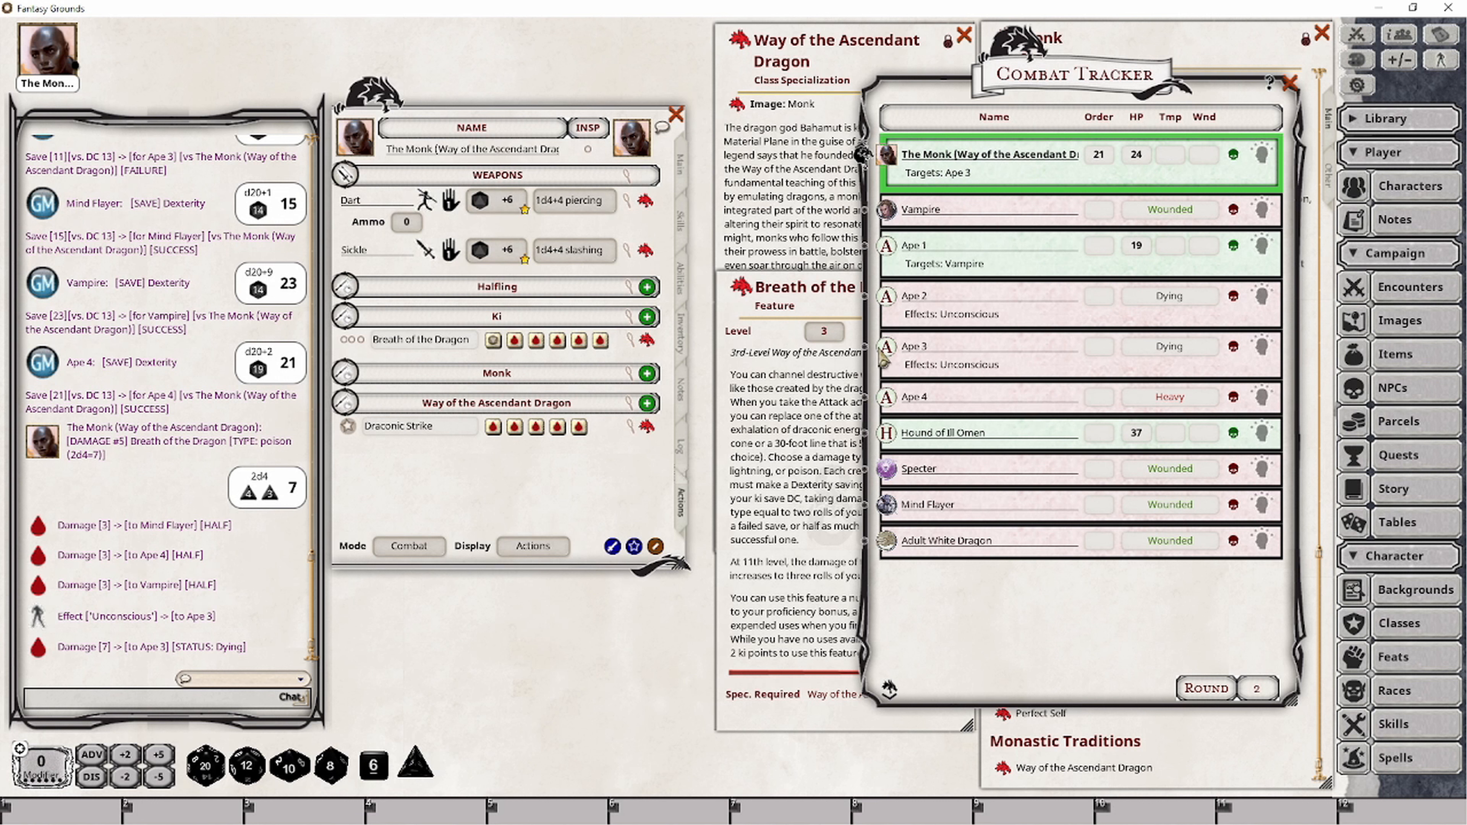
- Remove Ape 3 from the Monk's targets and mark two Ki uses of Breath of the Dragon spent
left_click(892, 361, "ctrl")
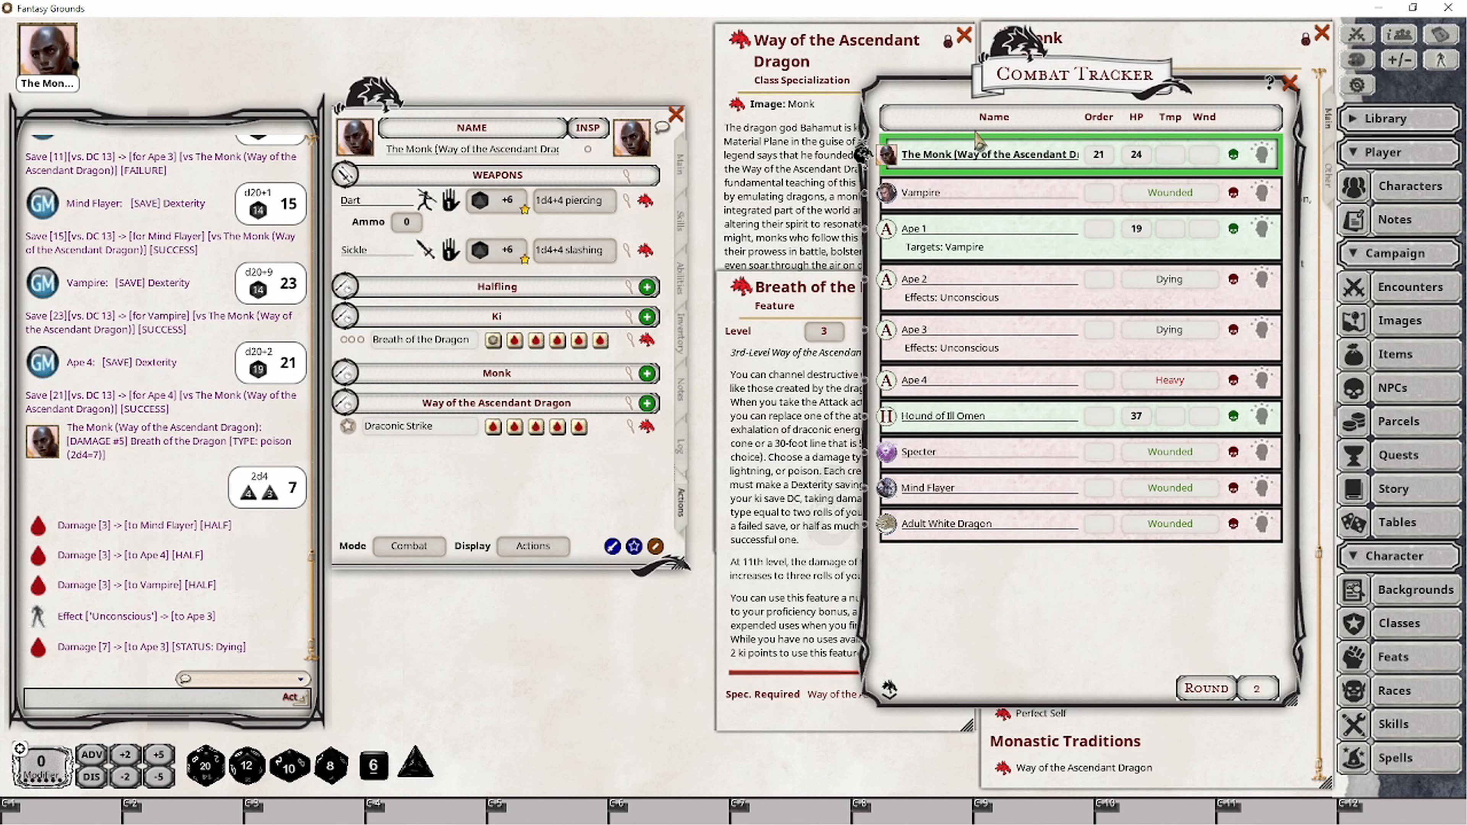
left_click(345, 341)
left_click(353, 341)
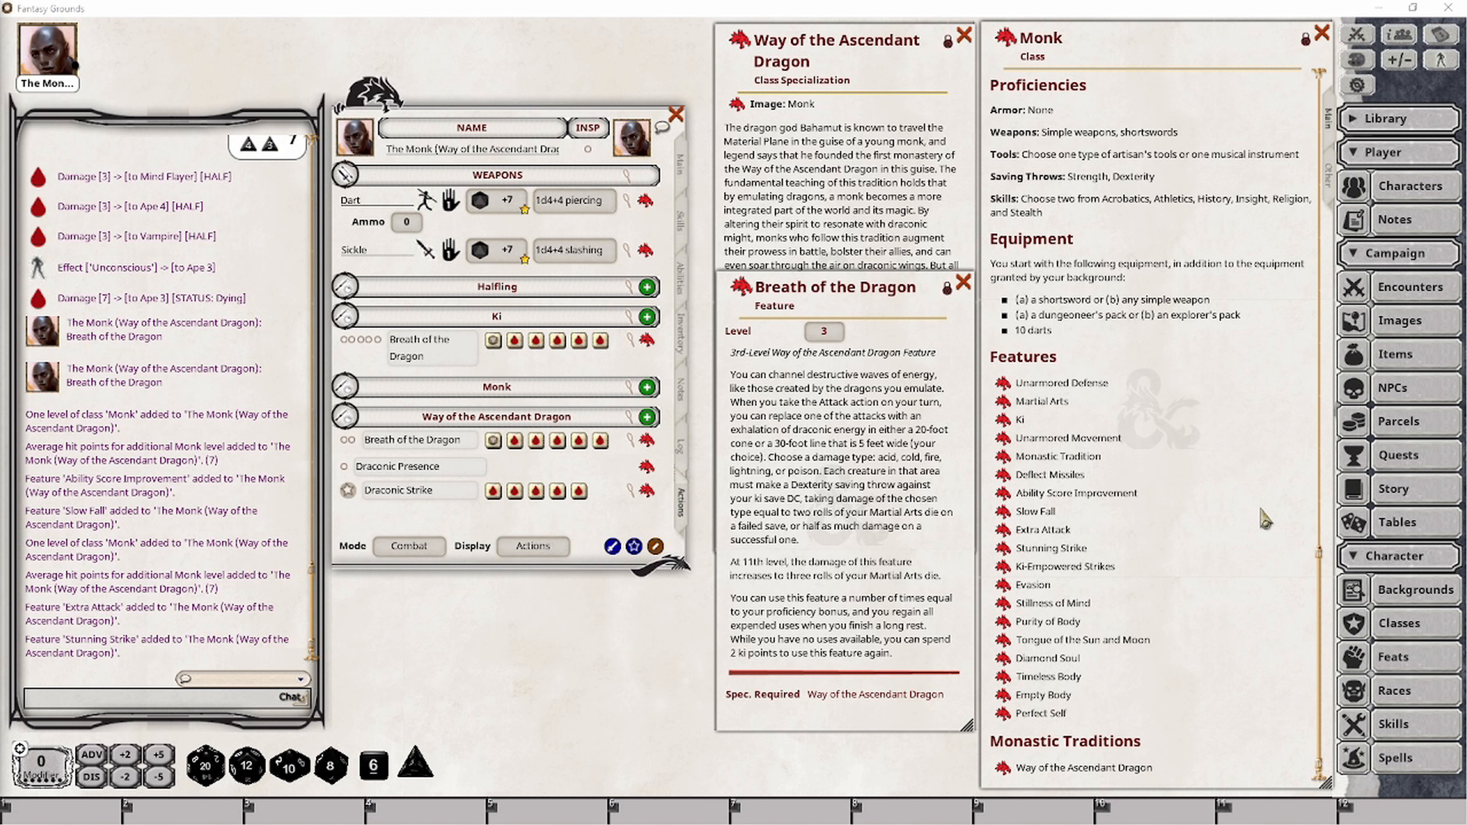
- Check the 5th-level Martial Arts die in the Monk class table and expand Draconic Strike's damage actions
left_click_drag(1319, 575, 1189, 156)
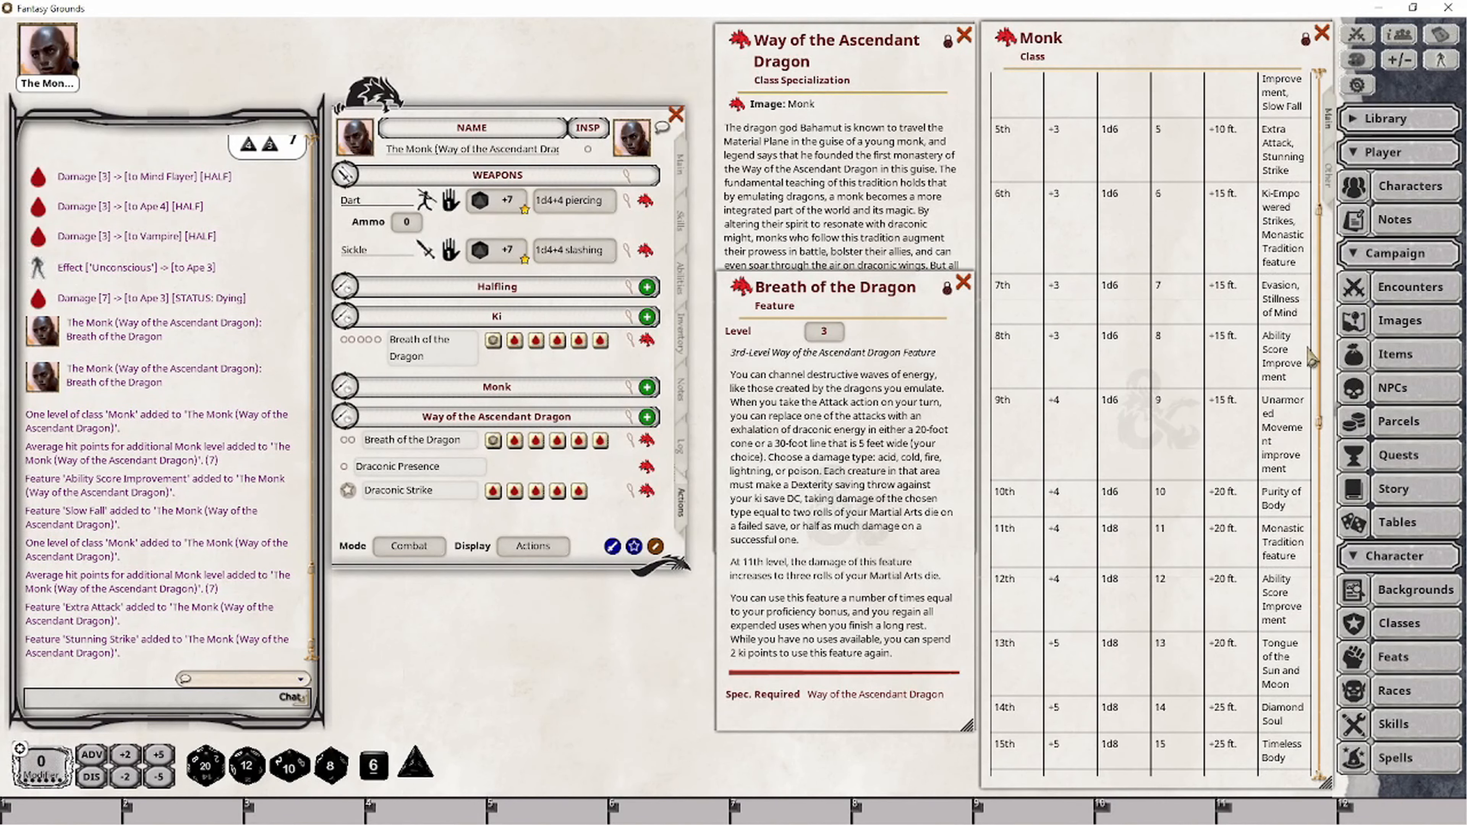
scroll(1325, 403, "up", 5)
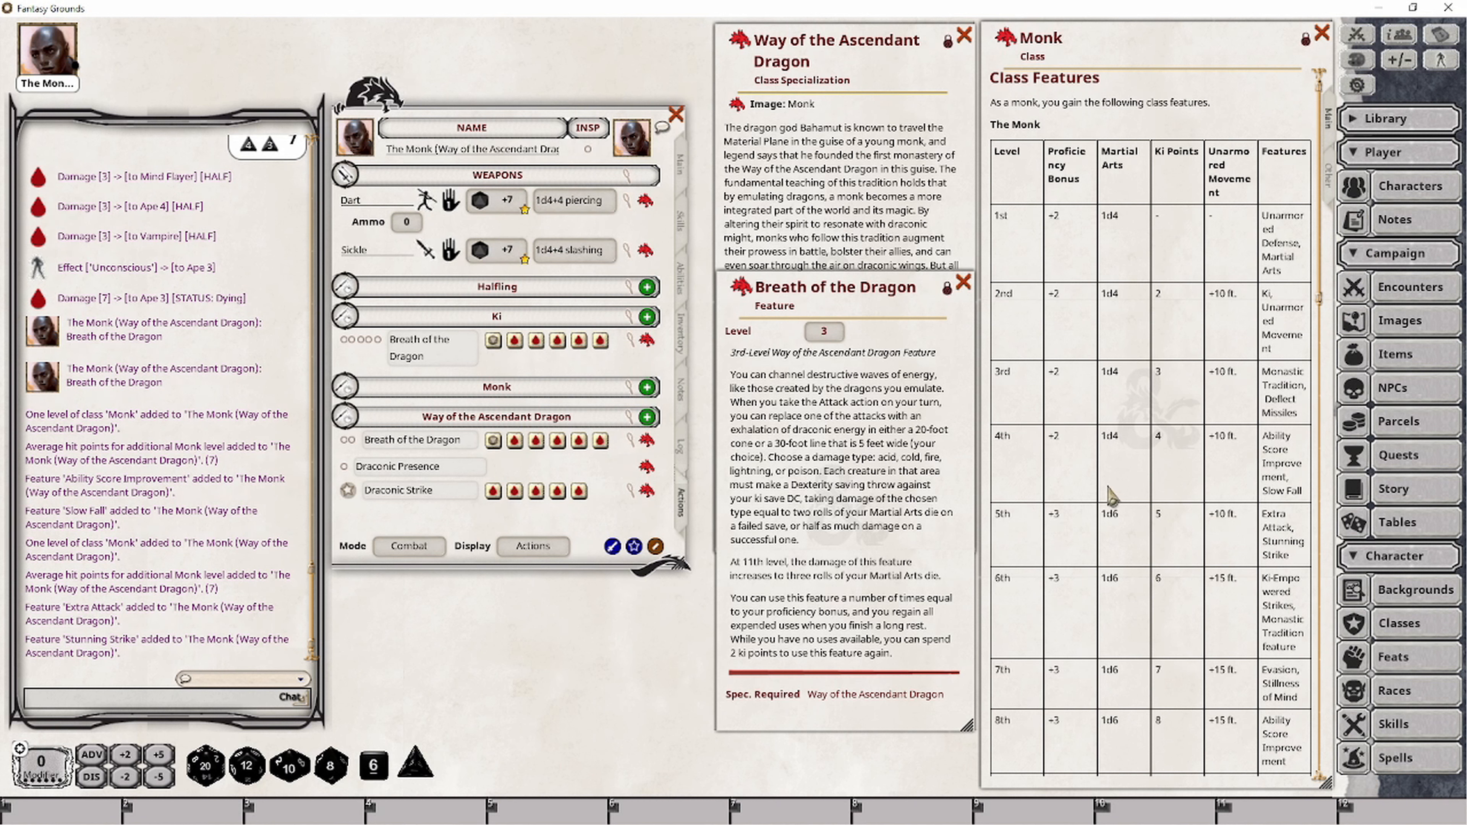
scroll(1262, 763, "down", 15)
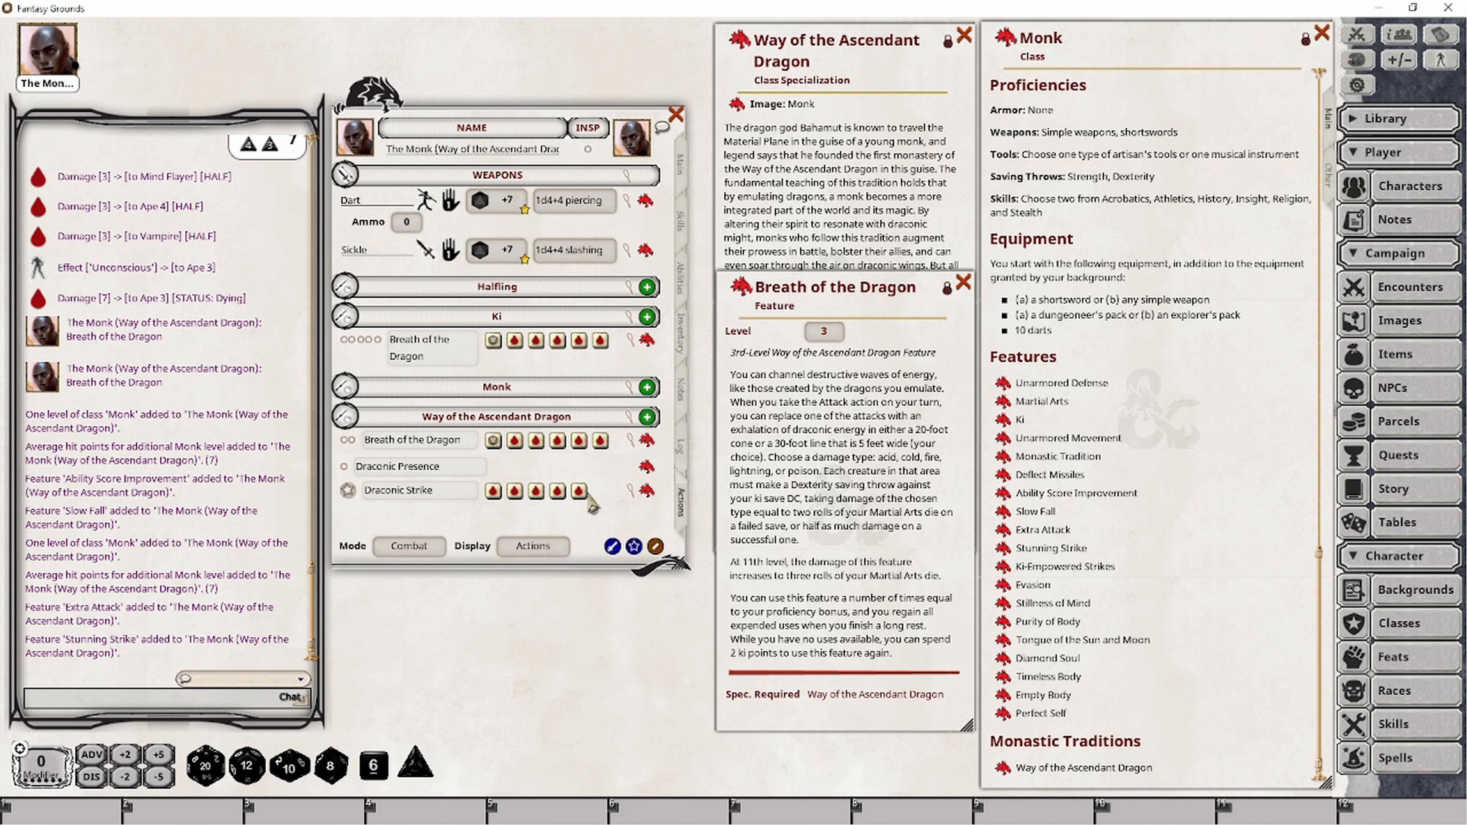
left_click(630, 491)
scroll(578, 497, "down", 3)
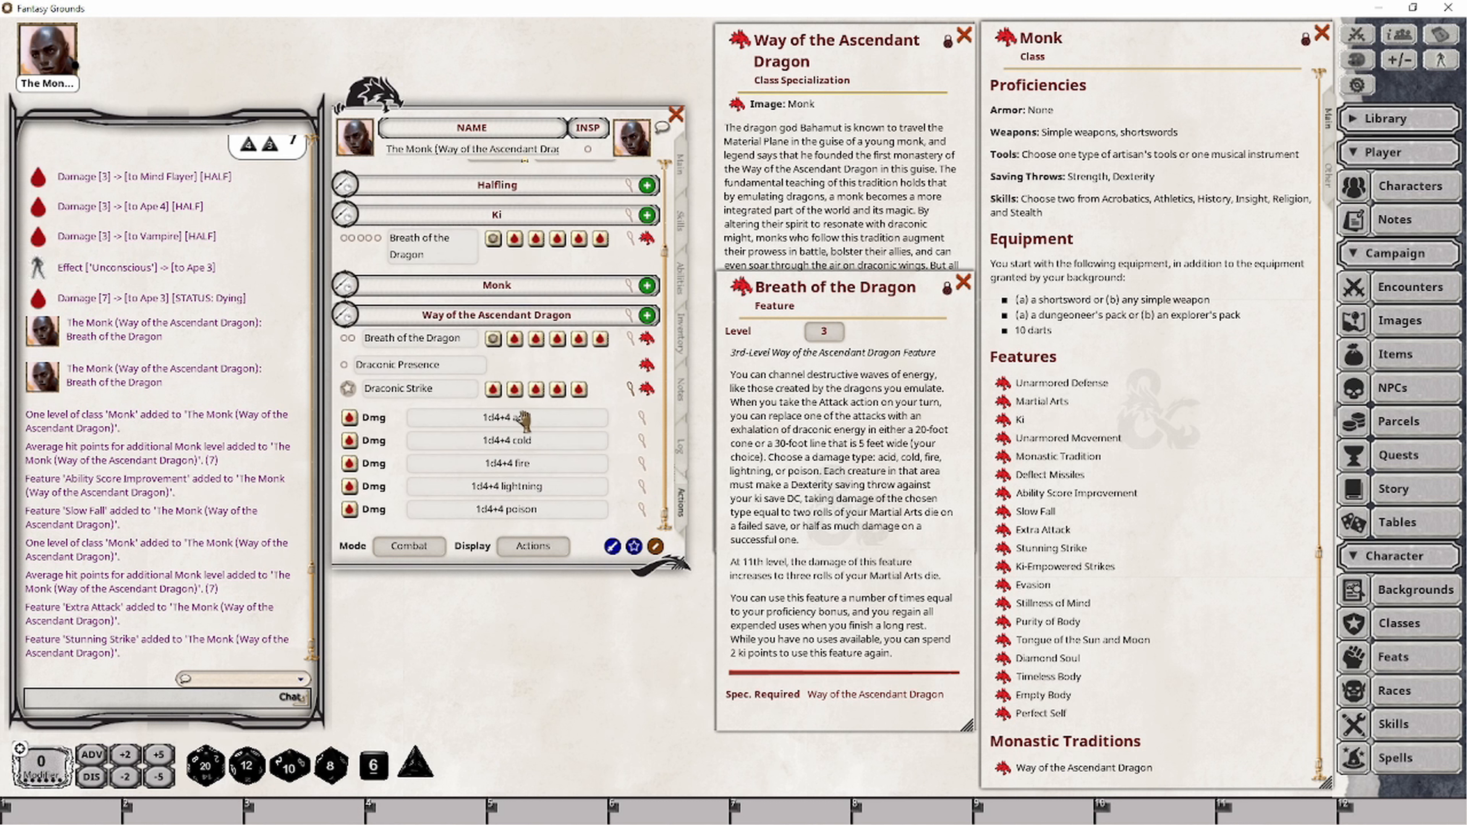
- Replace the damage die of Draconic Strike's acid action with 1d6
left_click(642, 418)
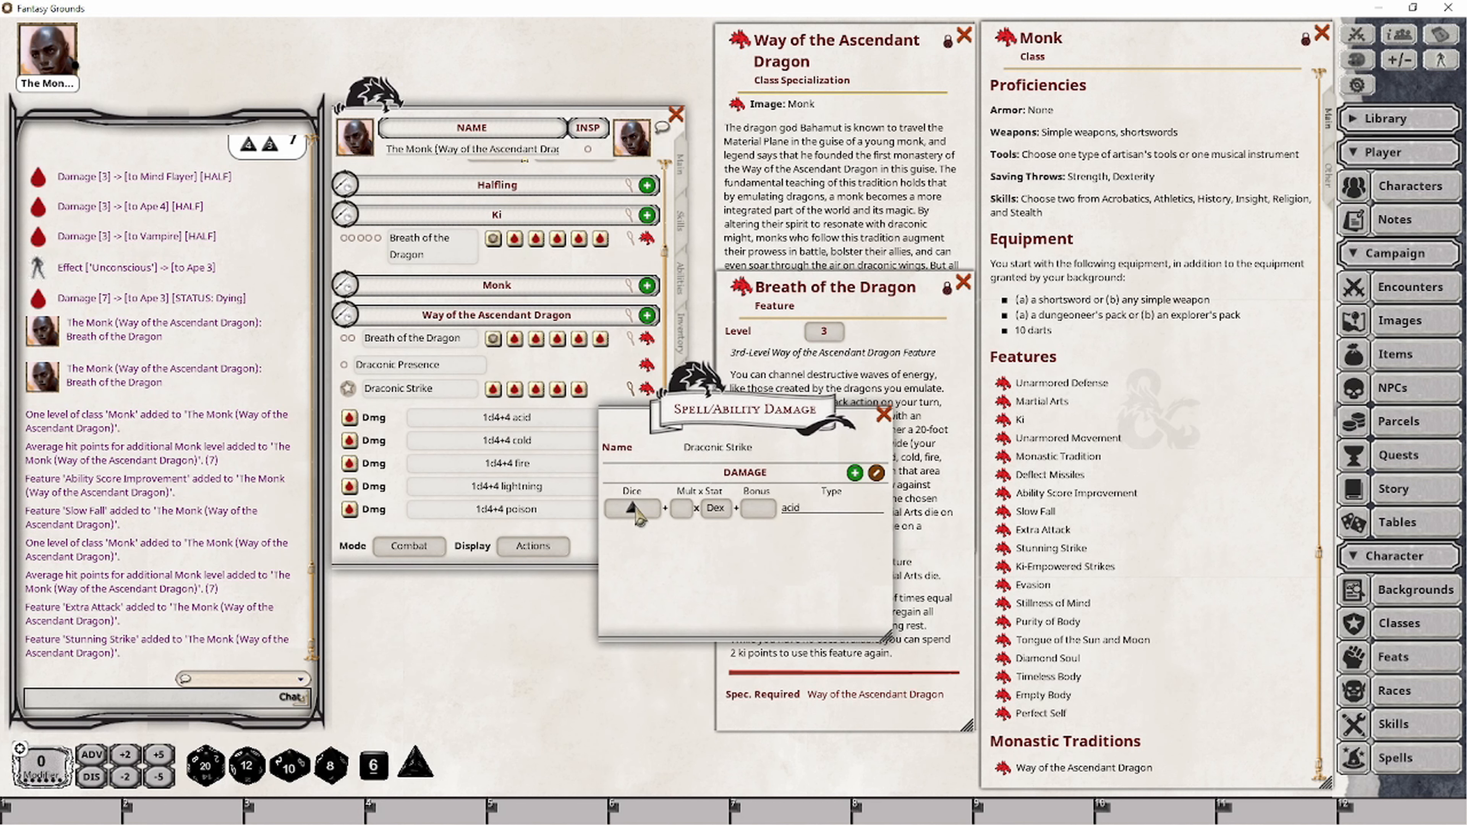
right_click(635, 512)
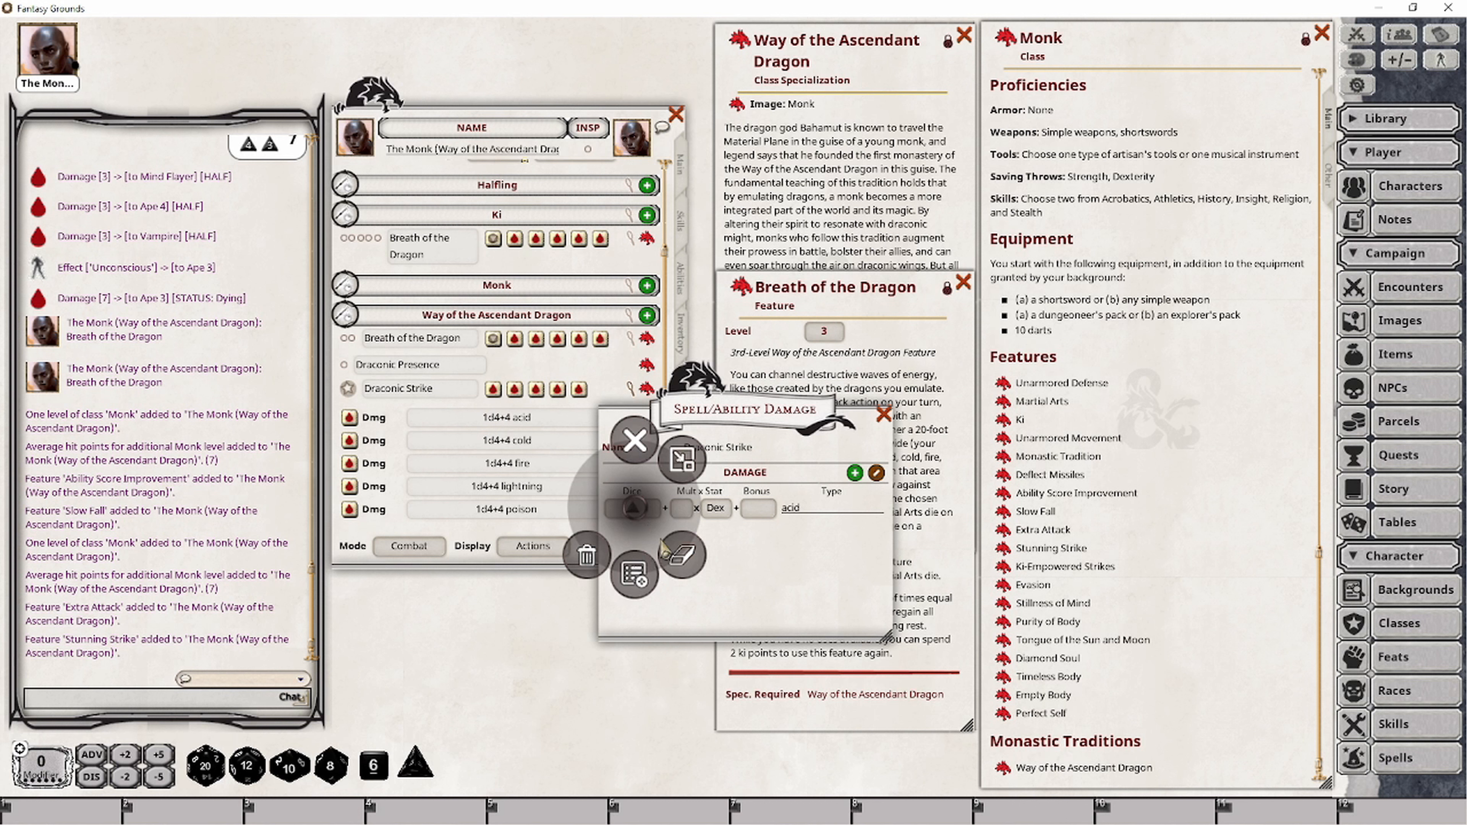
left_click(688, 575)
left_click_drag(373, 766, 626, 508)
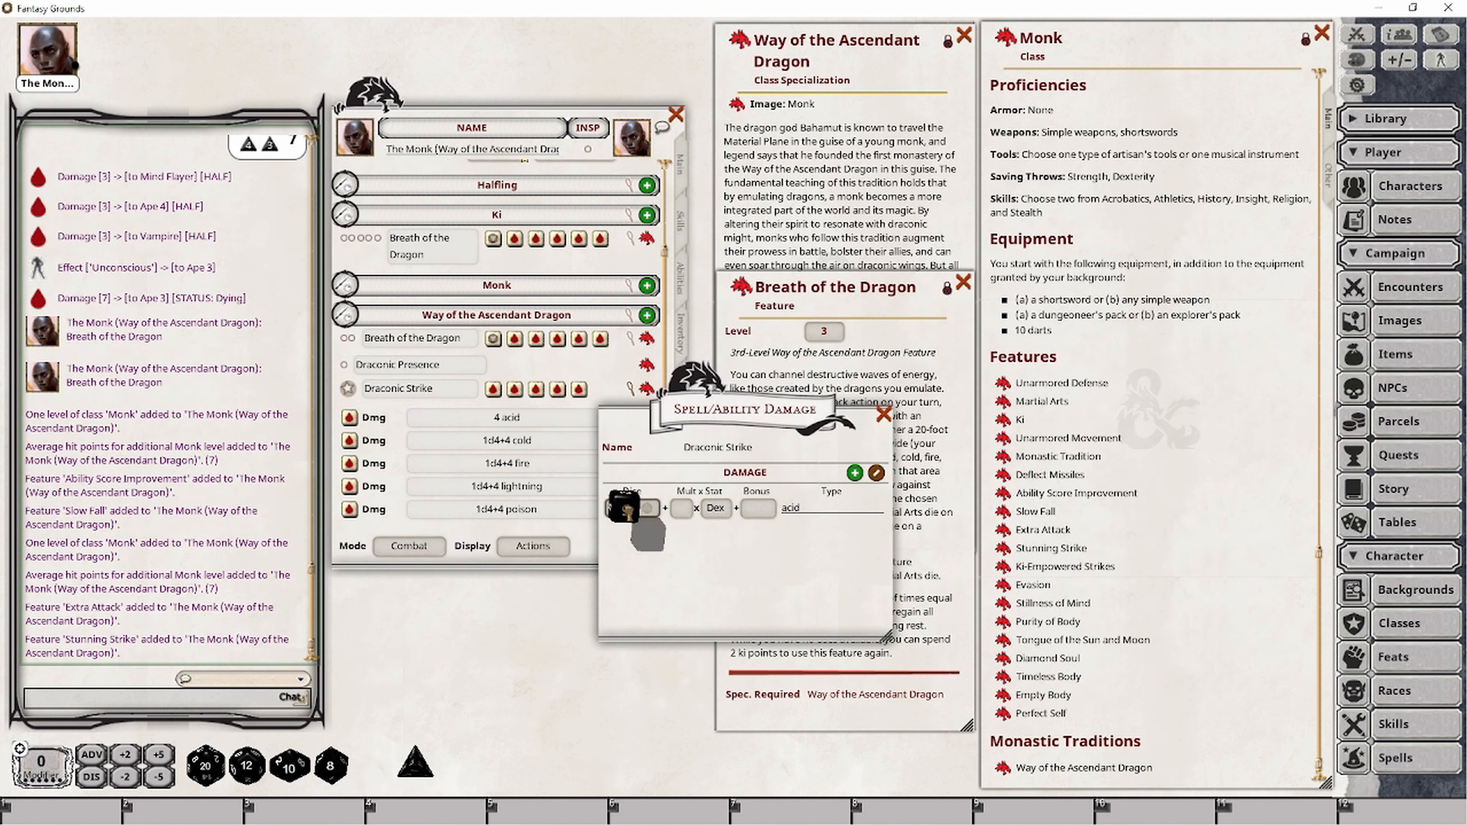
left_click(883, 415)
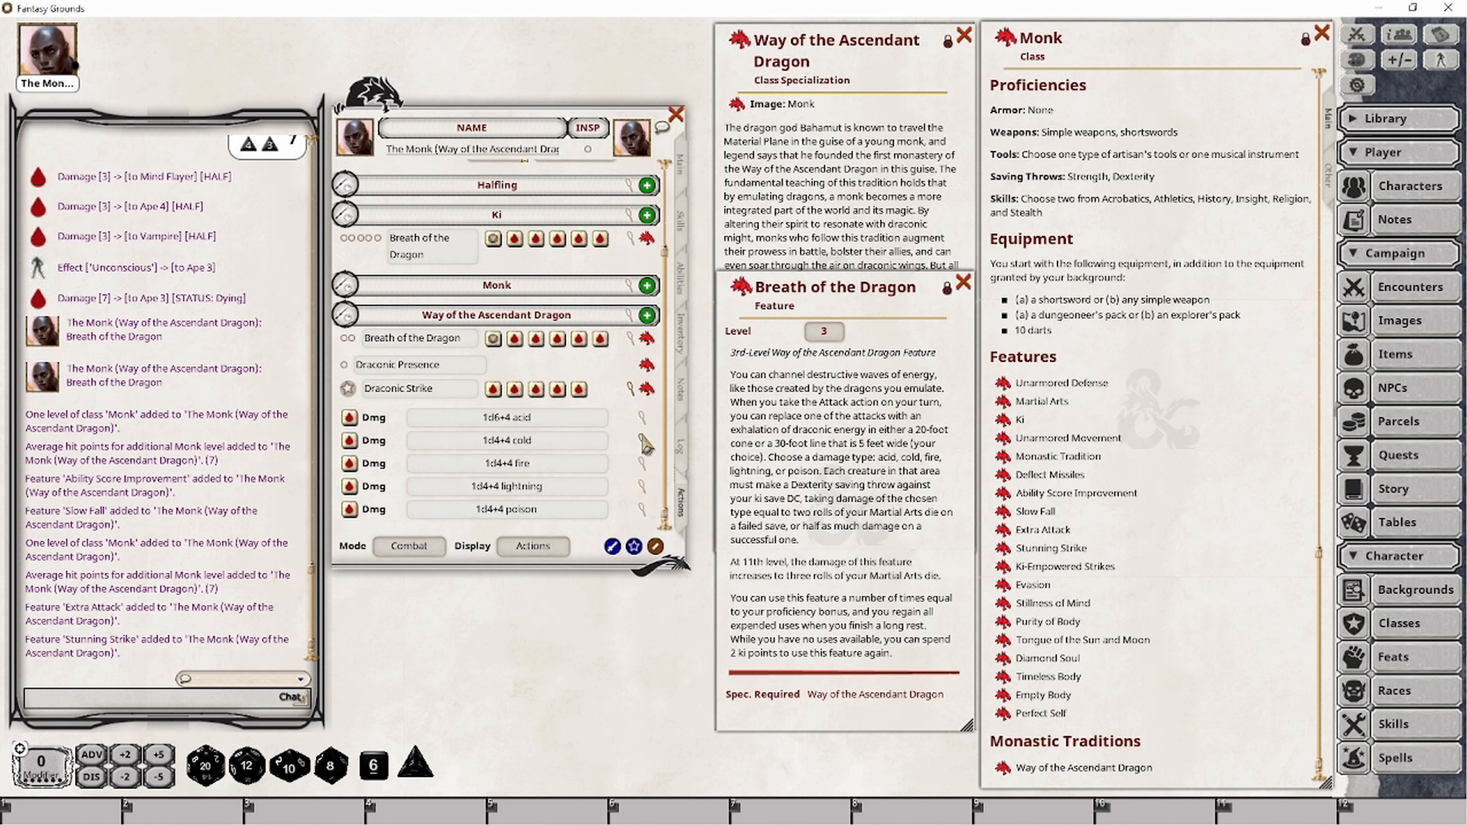
- Replace the damage die of Draconic Strike's cold action with 1d6
double_click(579, 446)
right_click(630, 421)
left_click(674, 465)
left_click_drag(373, 766, 620, 424)
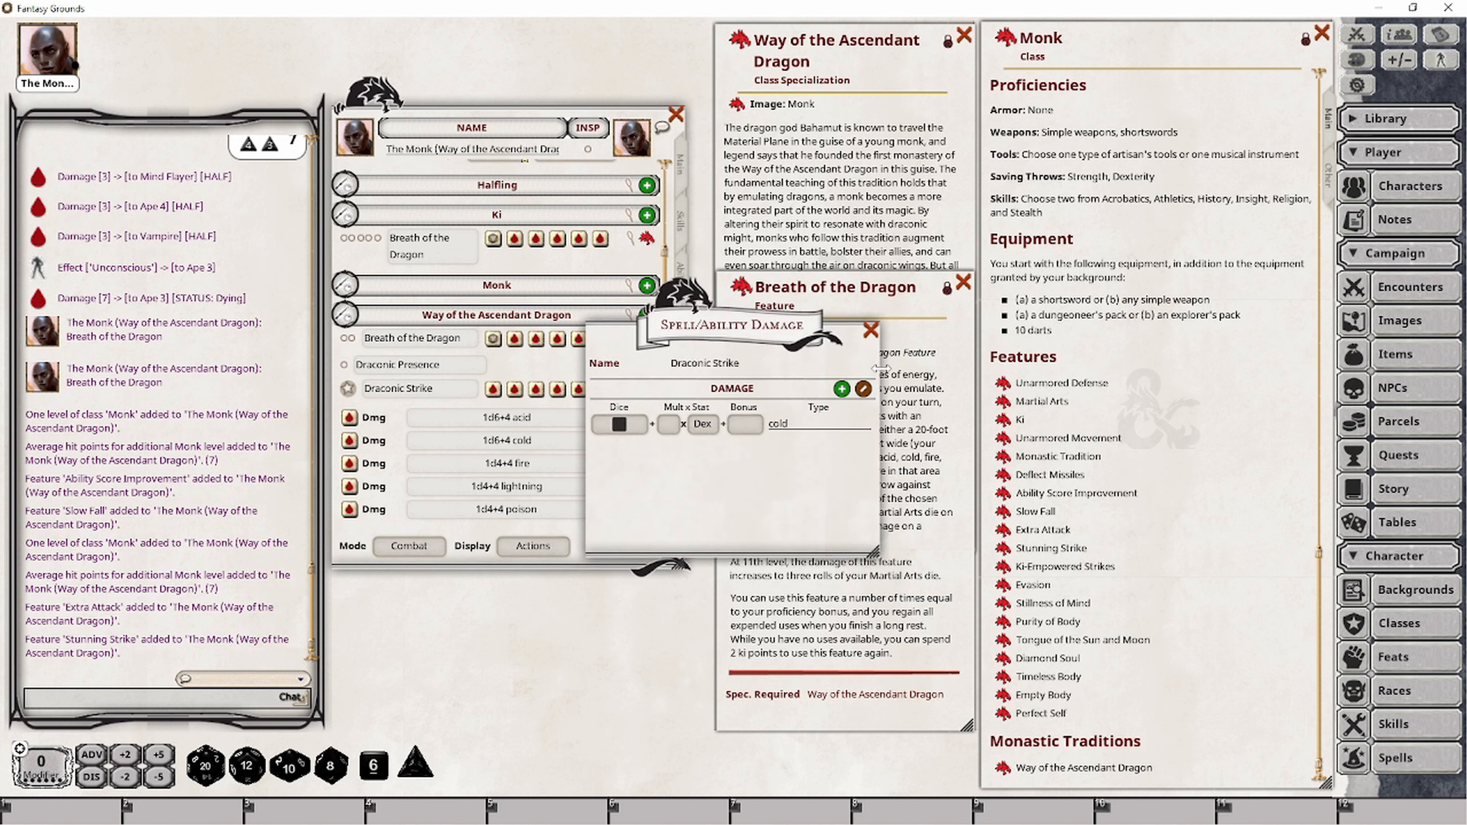
left_click(870, 331)
- Replace the damage die of Draconic Strike's fire action with 1d6
double_click(641, 464)
right_click(638, 425)
left_click(662, 475)
left_click_drag(384, 777, 620, 425)
left_click(871, 330)
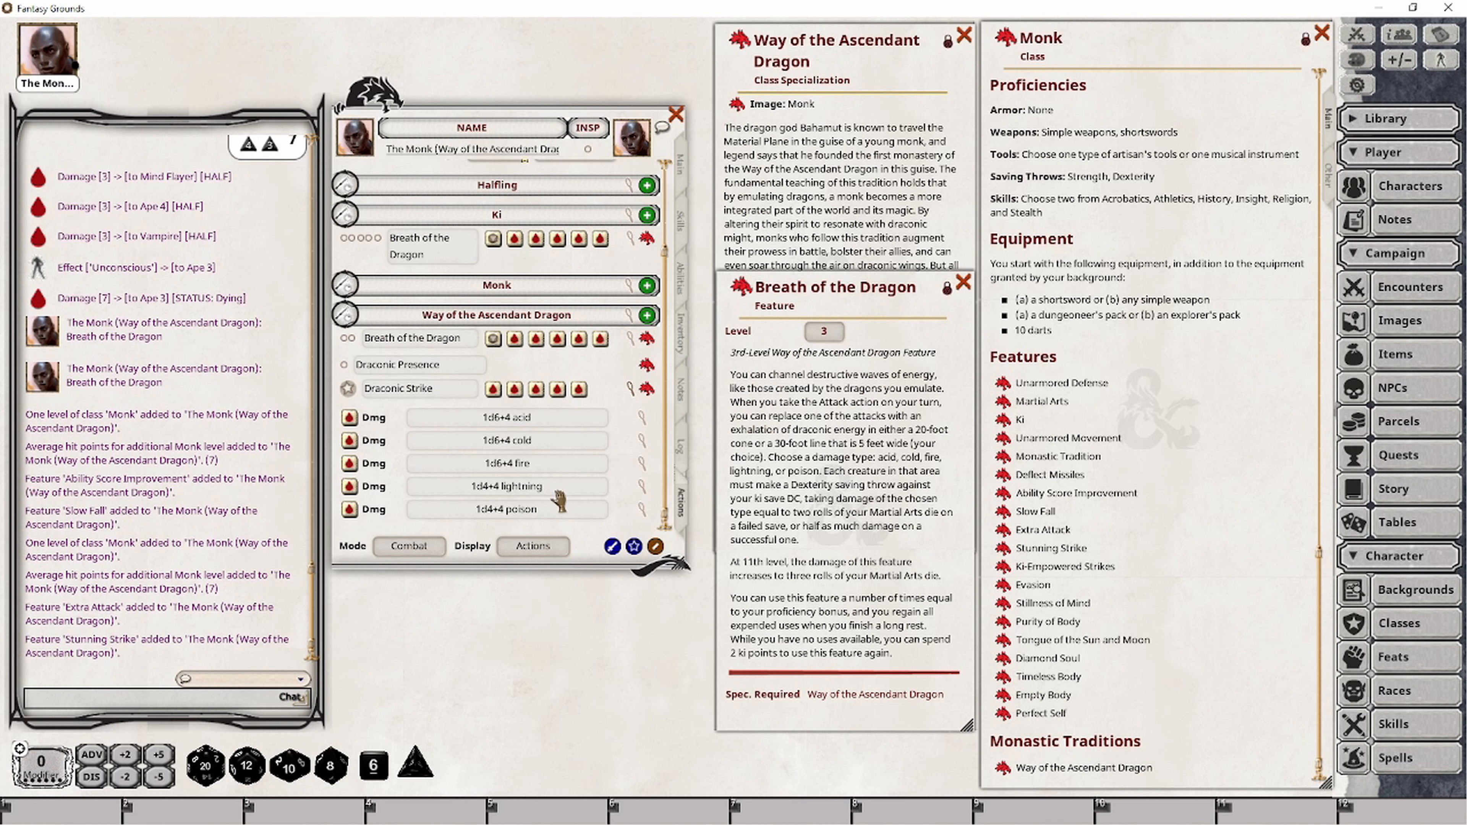
- Replace the damage die of Draconic Strike's lightning action with 1d6
double_click(641, 488)
right_click(622, 424)
left_click(668, 468)
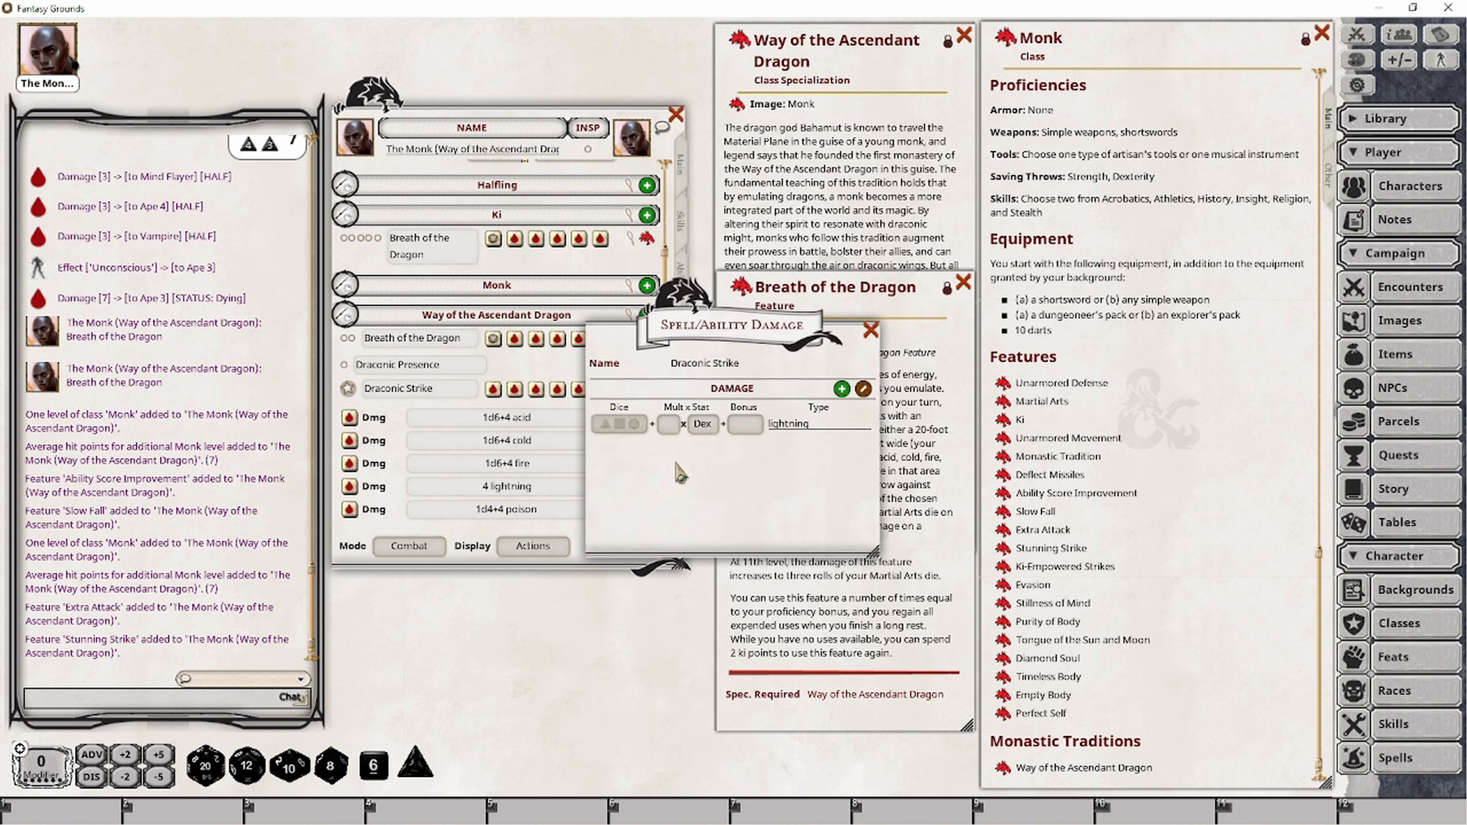
left_click_drag(375, 772, 619, 425)
left_click(871, 330)
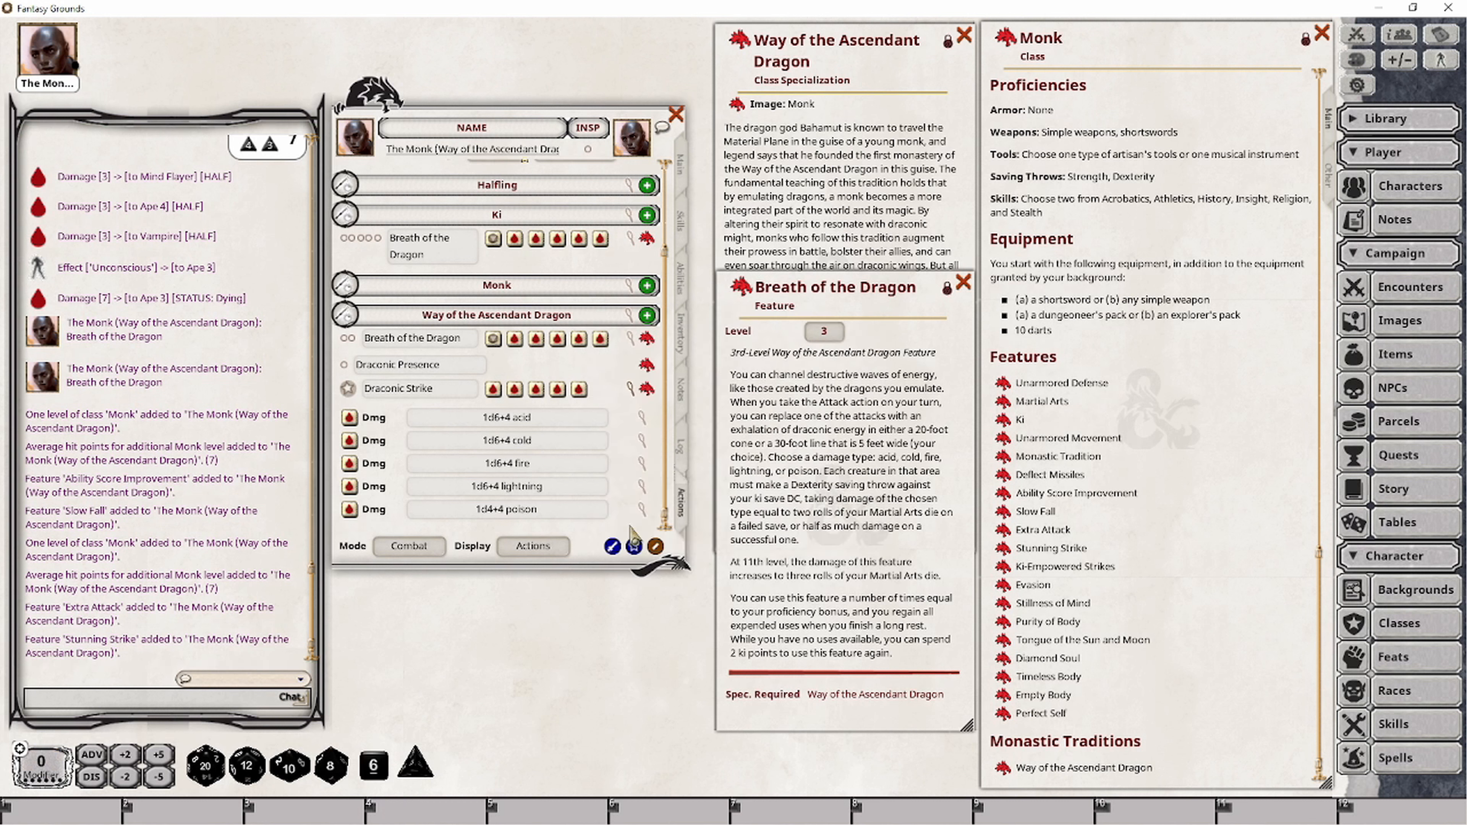
- Replace the damage die of Draconic Strike's poison action with 1d6
double_click(636, 509)
right_click(629, 425)
left_click(675, 473)
left_click_drag(373, 765, 615, 428)
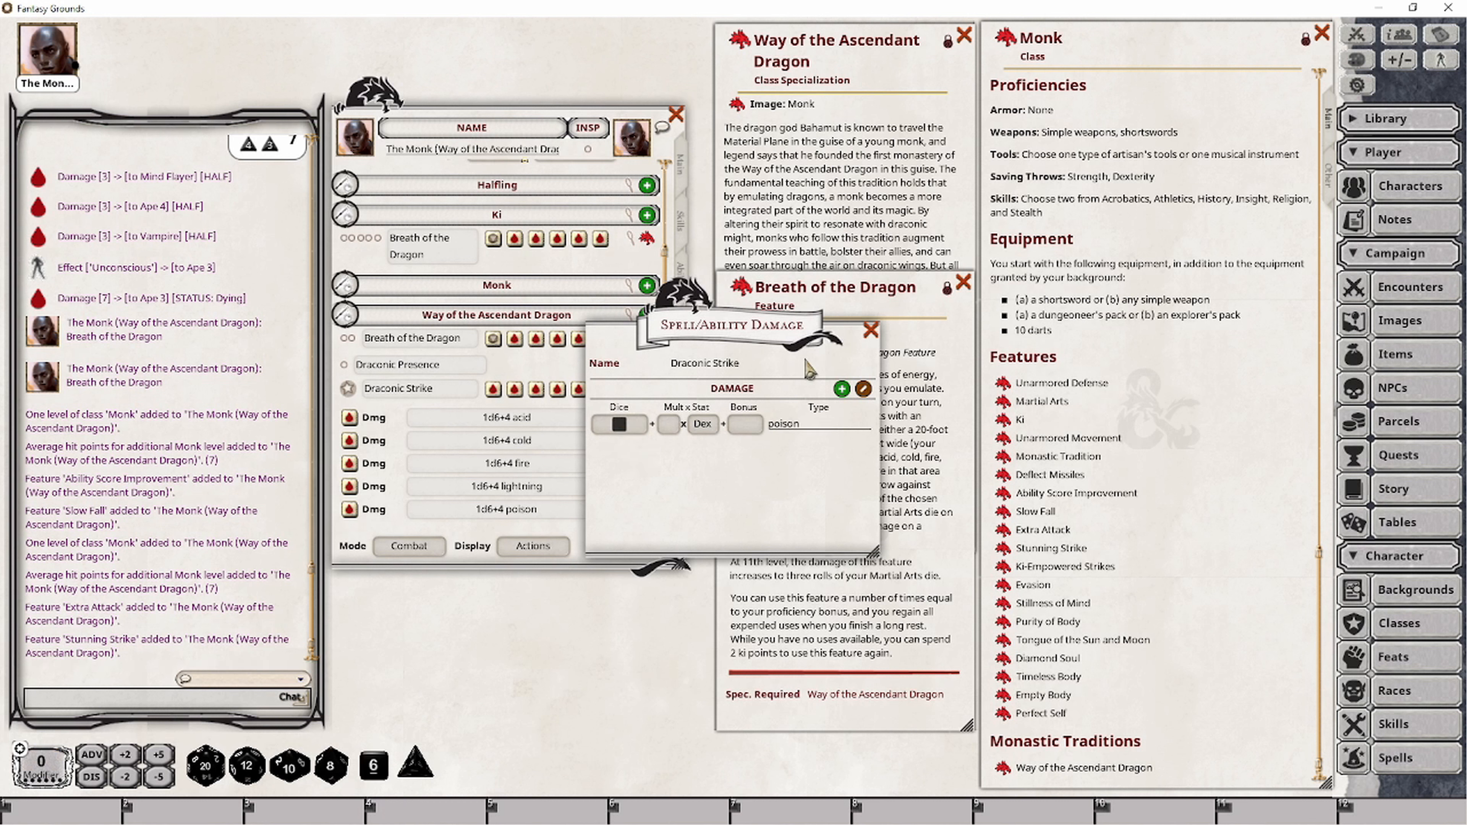
left_click(871, 330)
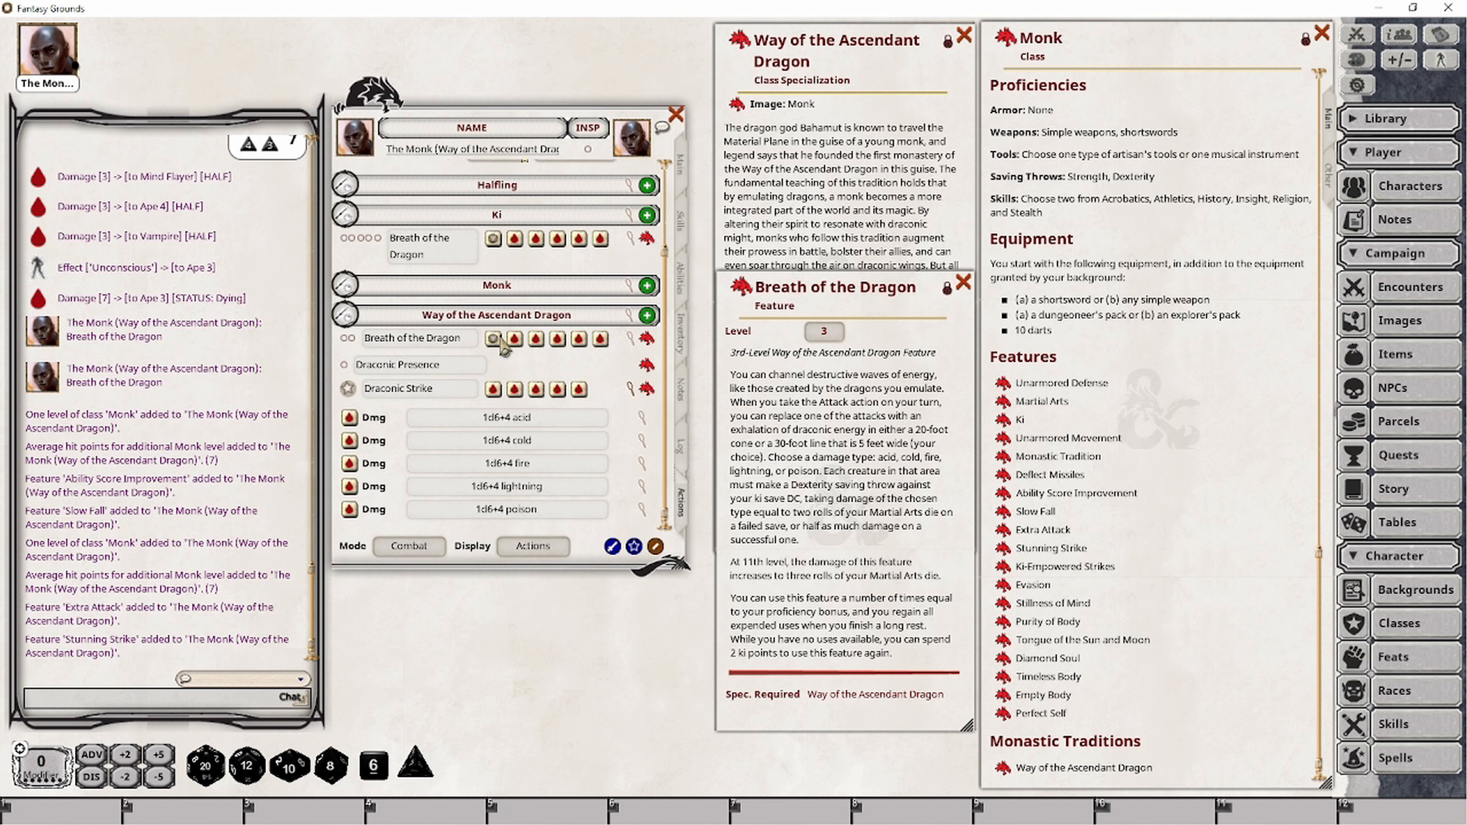
- Expand the Way of the Ascendant Dragon's Breath of the Dragon actions and set its acid damage to 2d6
left_click(633, 341)
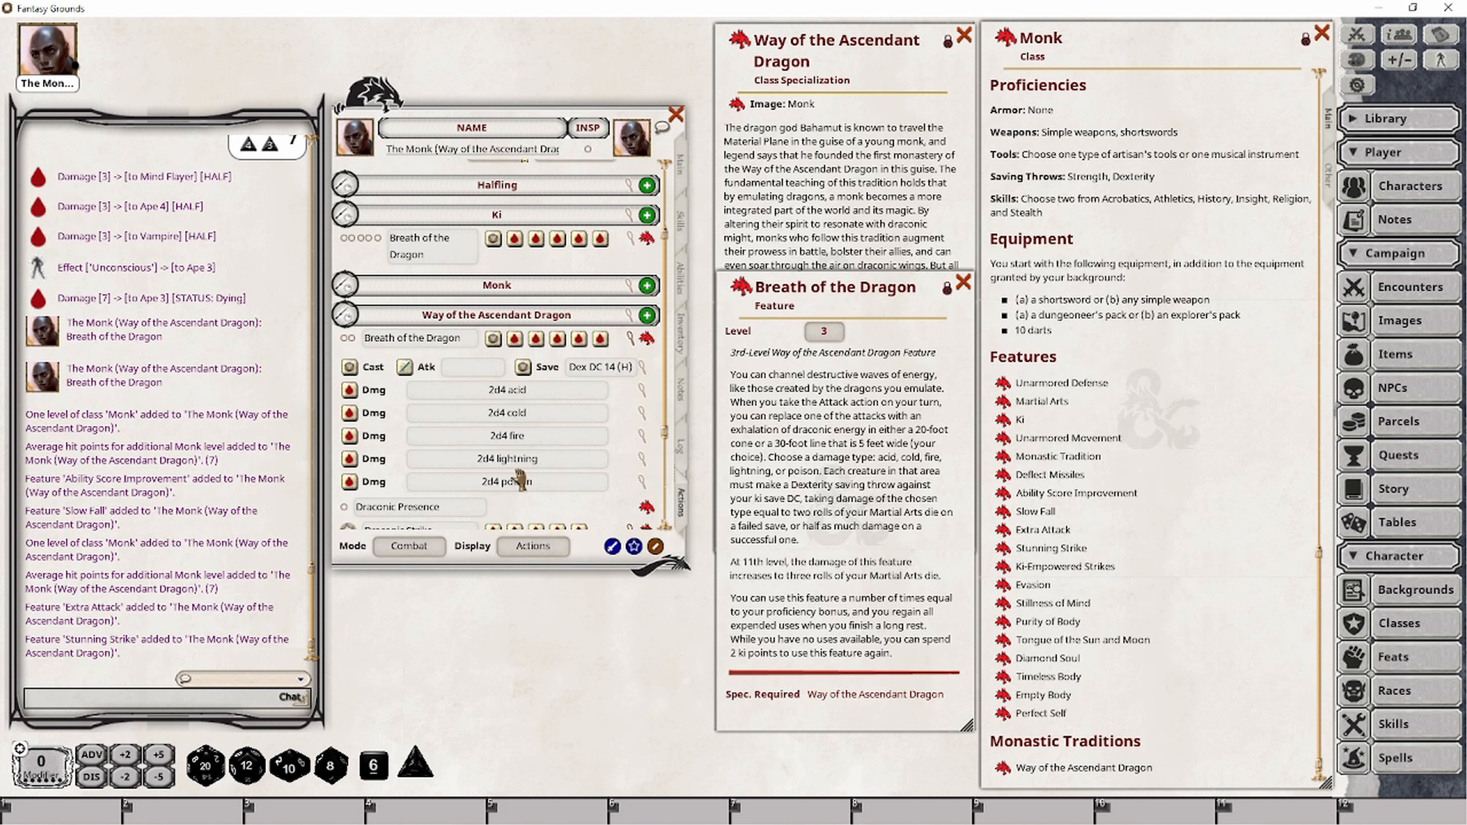
left_click(642, 391)
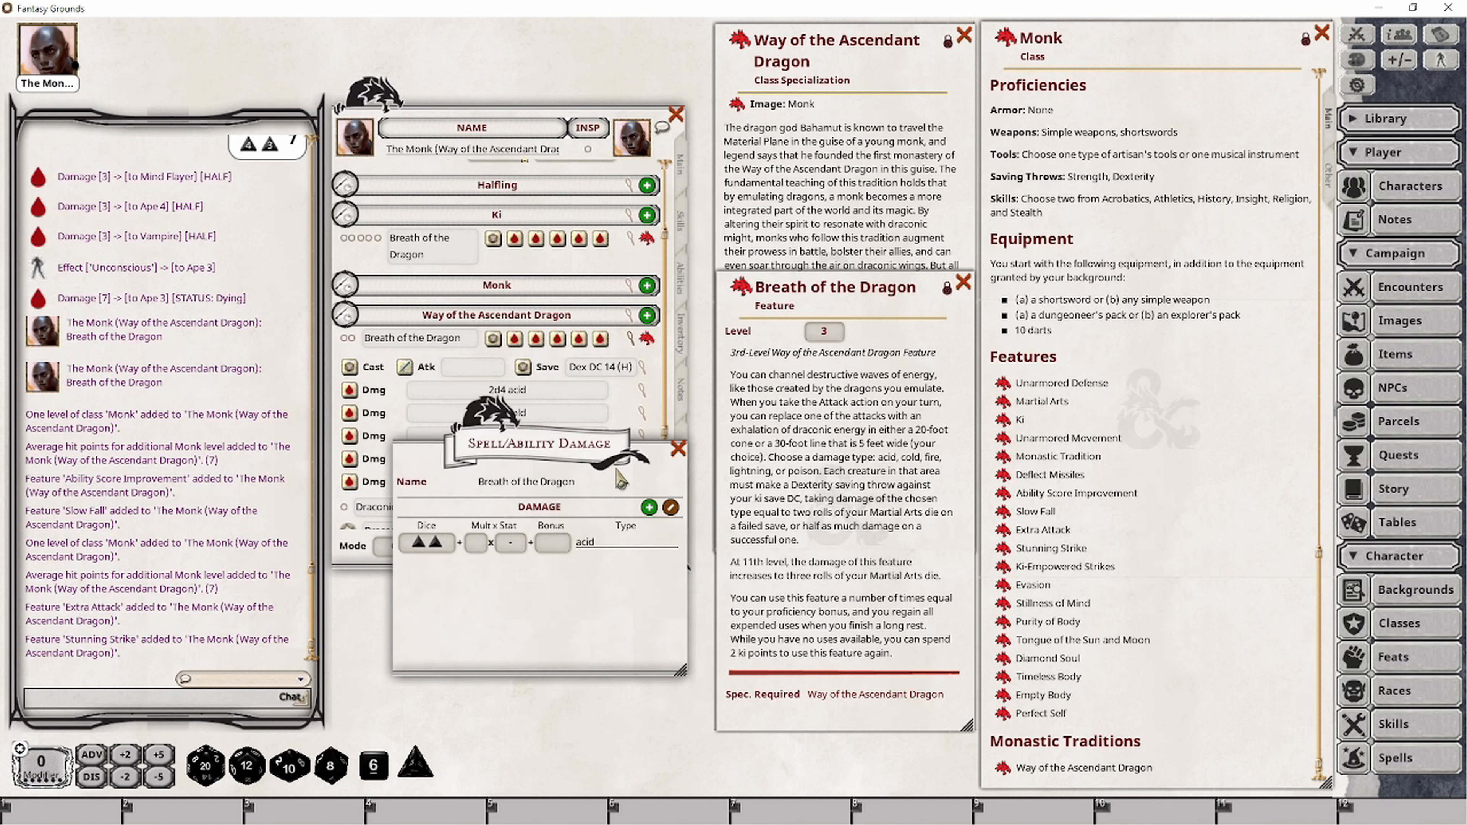
right_click(456, 549)
left_click(484, 585)
left_click_drag(373, 765, 431, 540)
left_click(678, 448)
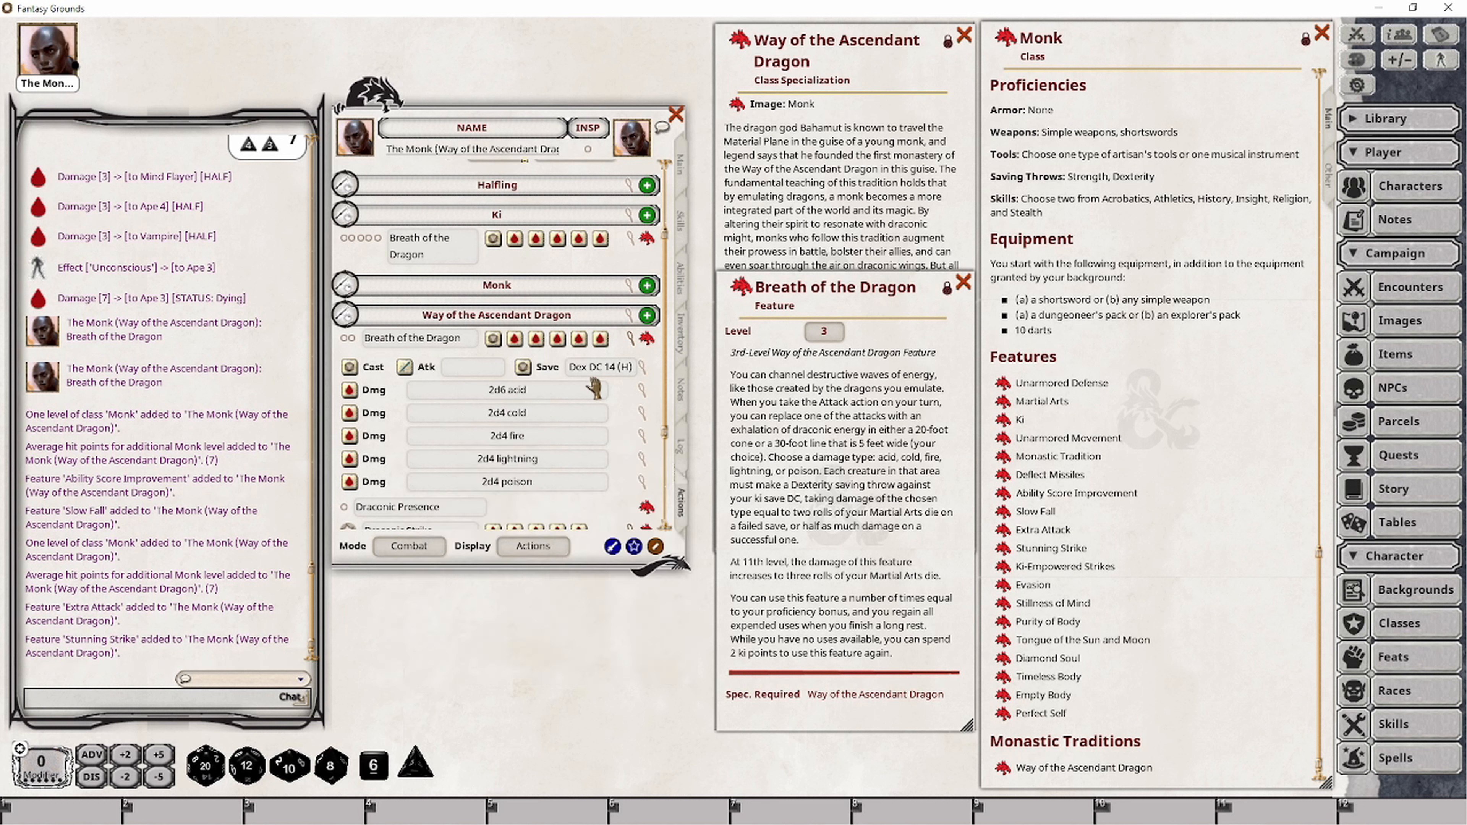
- Set the cold damage of the Way of the Ascendant Dragon's Breath of the Dragon to 2d6
left_click(643, 412)
right_click(634, 431)
left_click(666, 467)
left_click_drag(373, 766, 620, 423)
left_click(870, 330)
- Set the fire damage of the Way of the Ascendant Dragon's Breath of the Dragon to 2d6
left_click(641, 437)
right_click(636, 428)
left_click(683, 475)
mouse_move(381, 754)
left_mouse_down()
mouse_move(579, 430)
mouse_move(620, 424)
left_mouse_up()
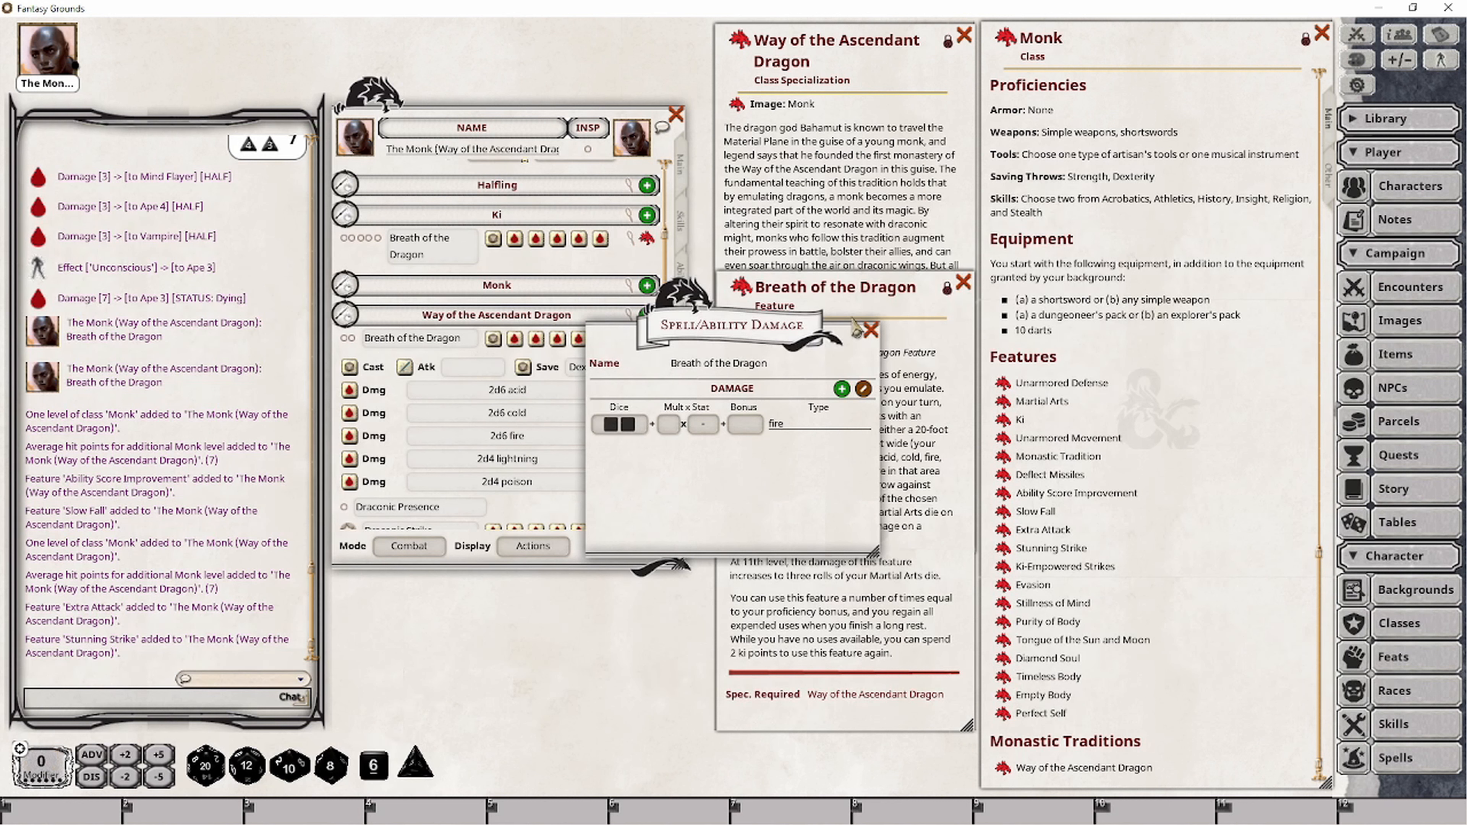
left_click(870, 330)
- Set the lightning damage of the Way of the Ascendant Dragon's Breath of the Dragon to 2d6, deleting the stray second damage row
left_click(641, 459)
right_click(628, 423)
left_click(669, 461)
left_click_drag(373, 764, 620, 446)
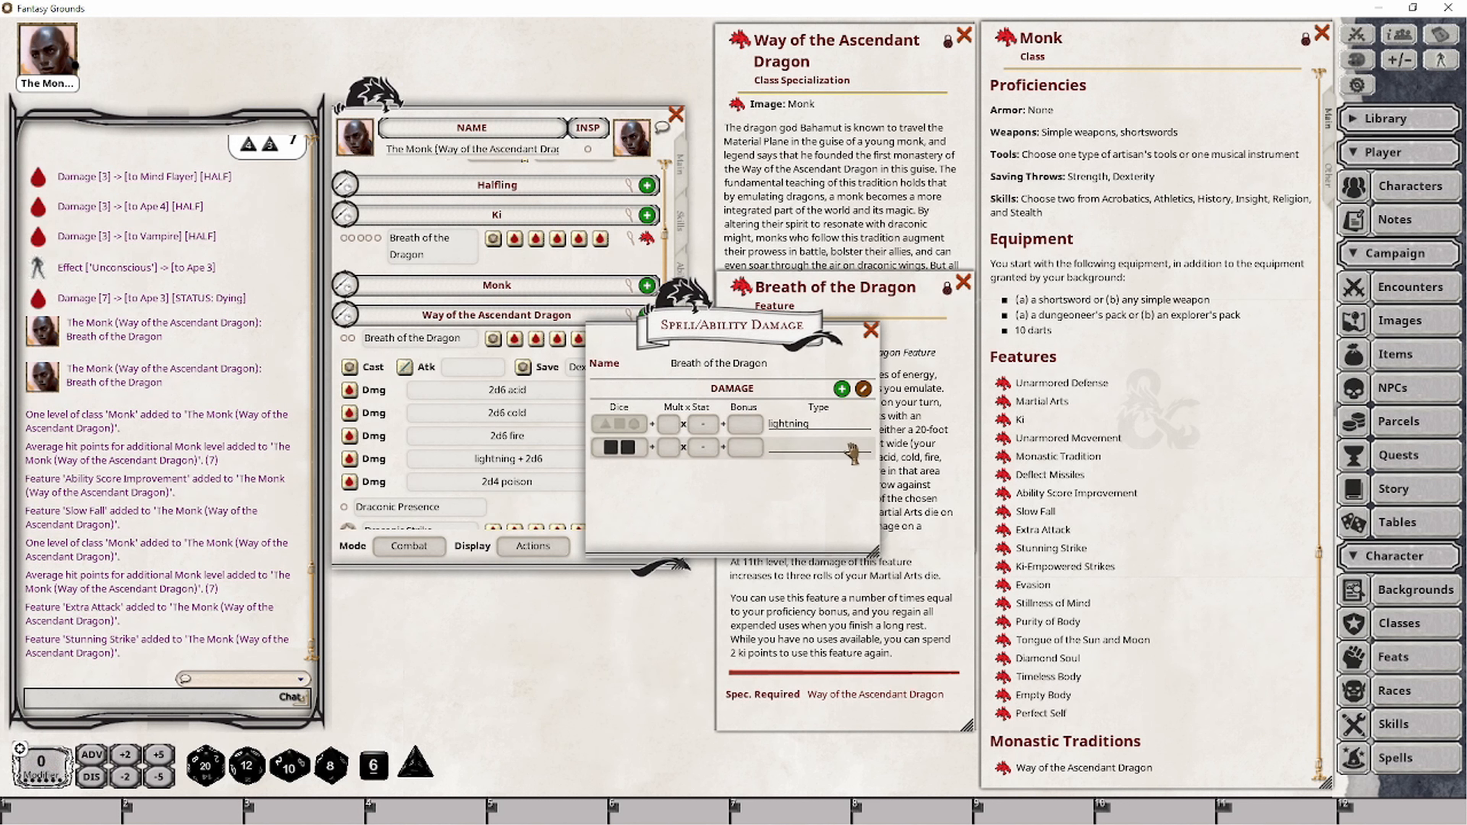
left_click(863, 388)
left_click(862, 446)
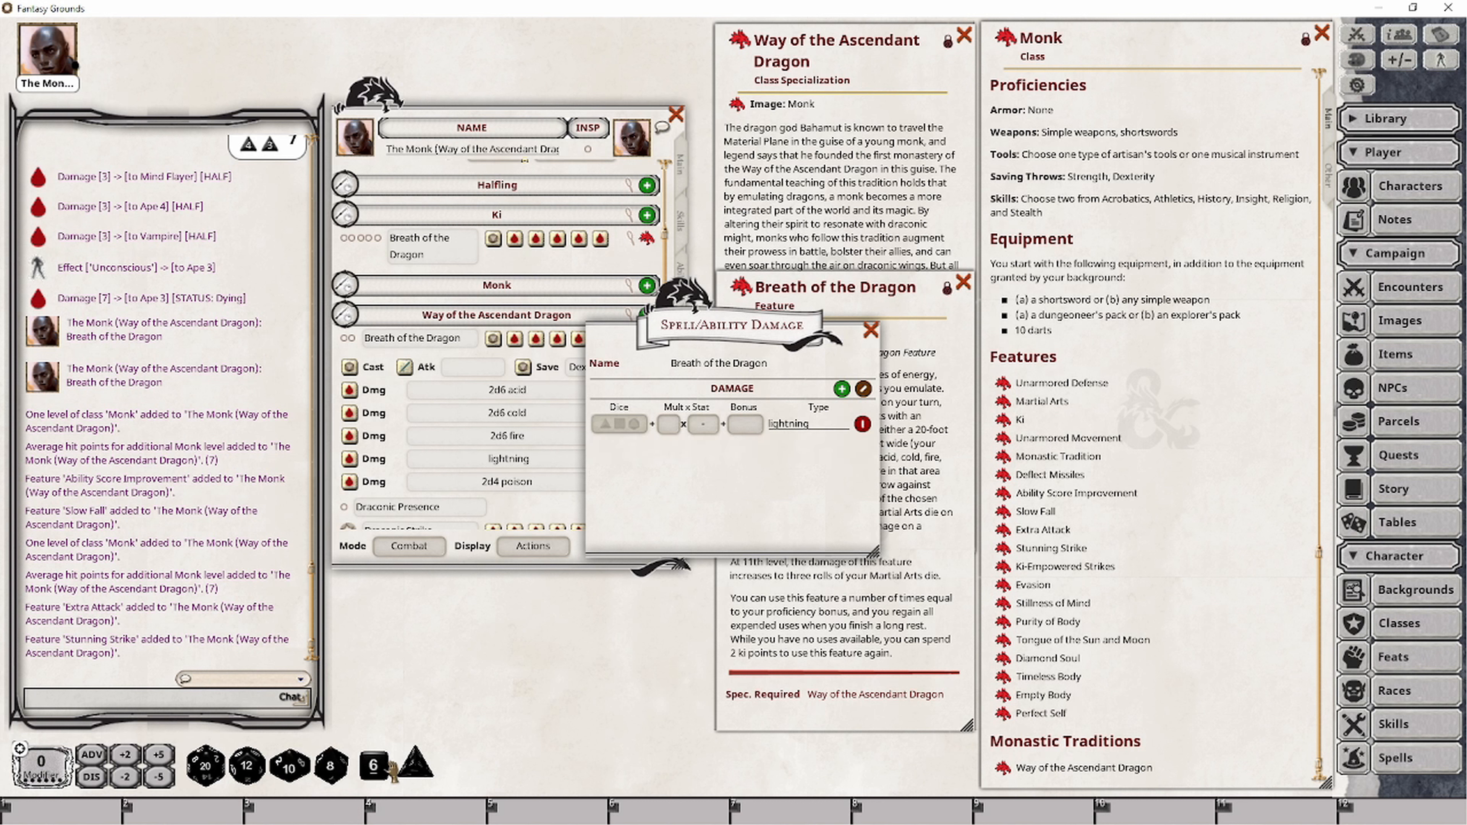
left_click_drag(393, 771, 618, 425)
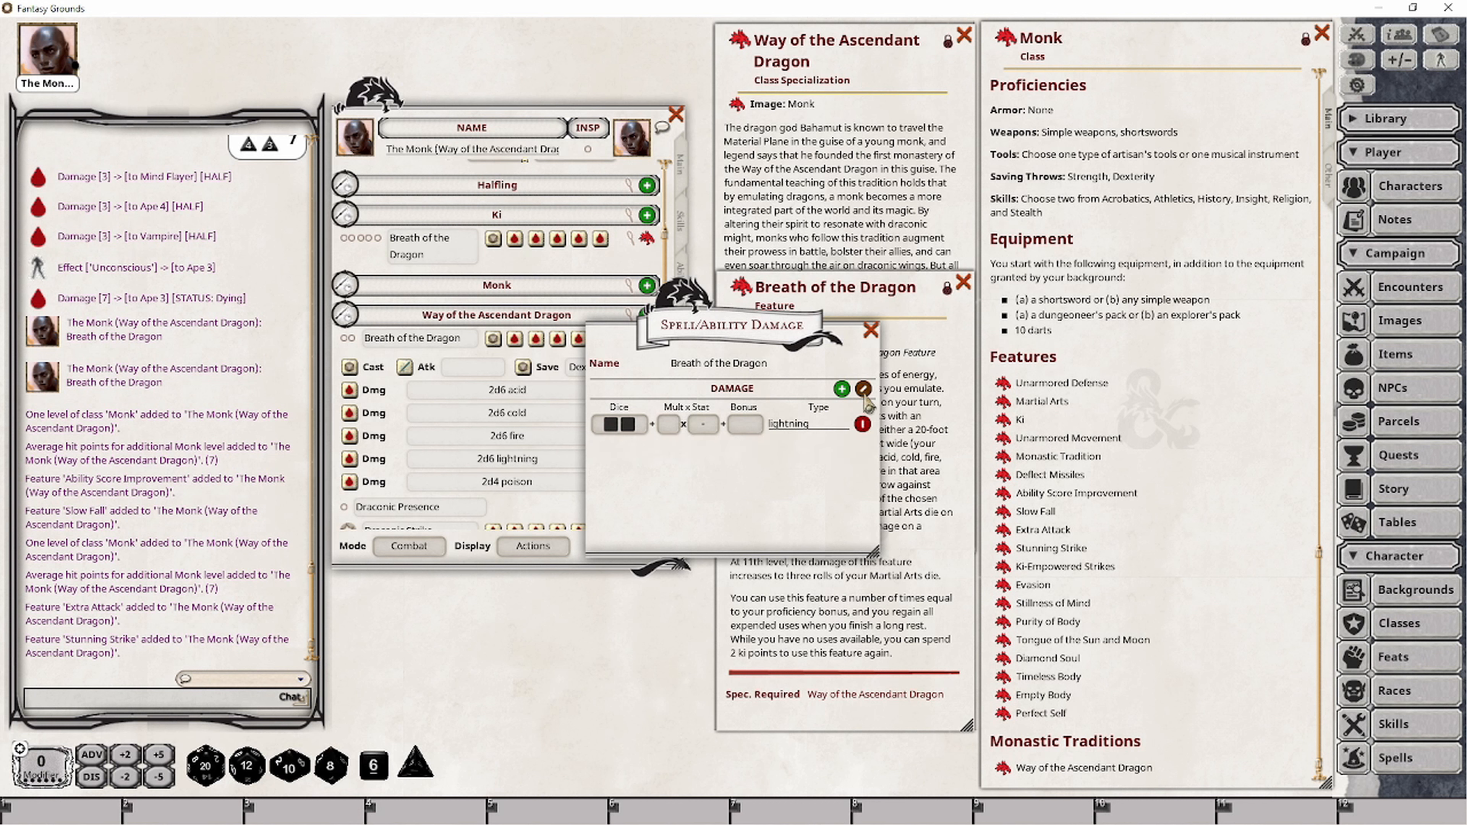
left_click(871, 331)
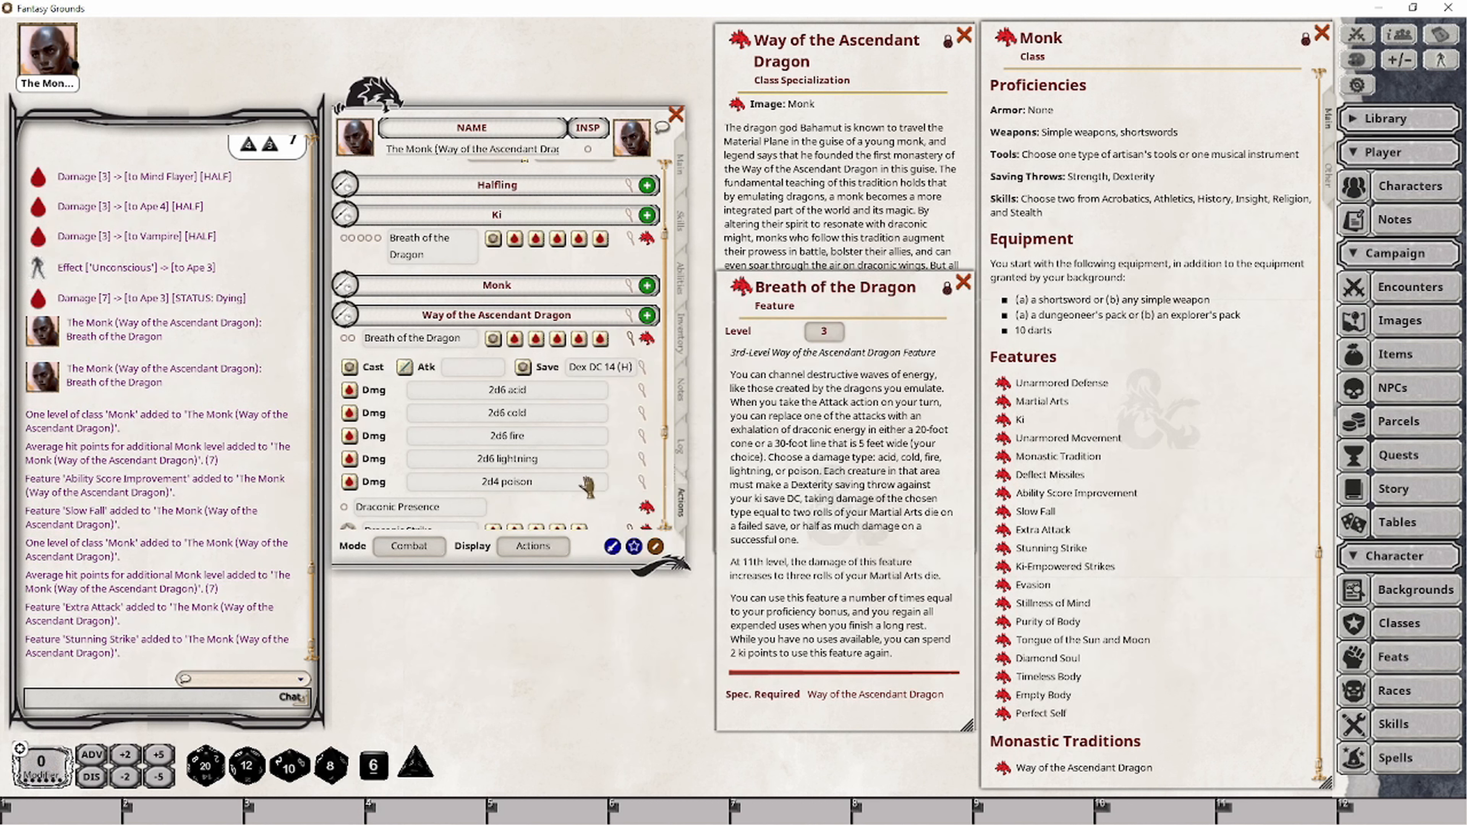
- Set the poison damage of the Way of the Ascendant Dragon's Breath of the Dragon to 2d6
left_click(641, 480)
right_click(616, 424)
left_click(652, 468)
left_click_drag(372, 767, 617, 425)
left_click(870, 330)
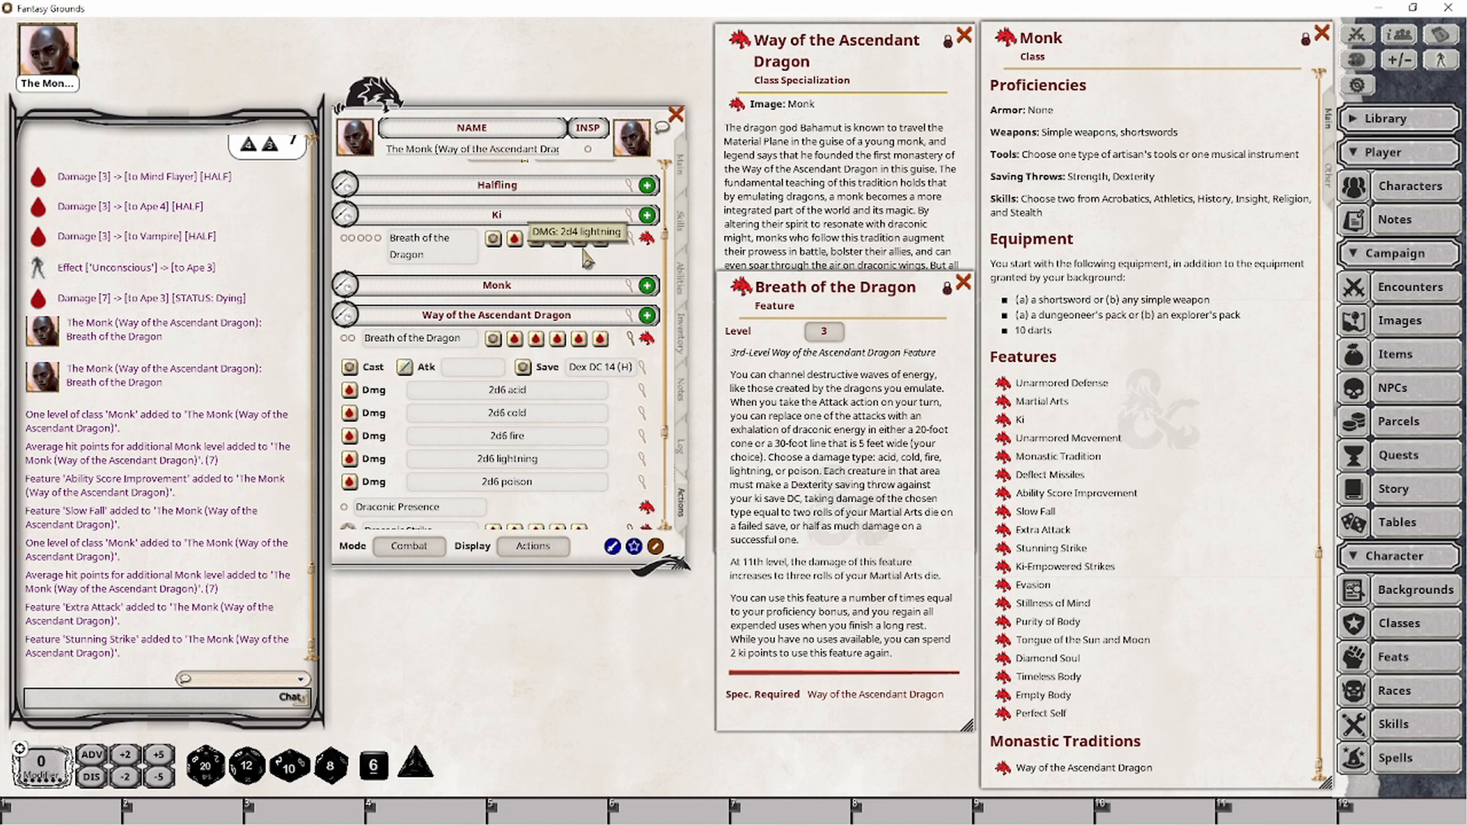
- Review the damage actions of the Ki group's Breath of the Dragon and check the character's proficiency bonus
left_click(630, 238)
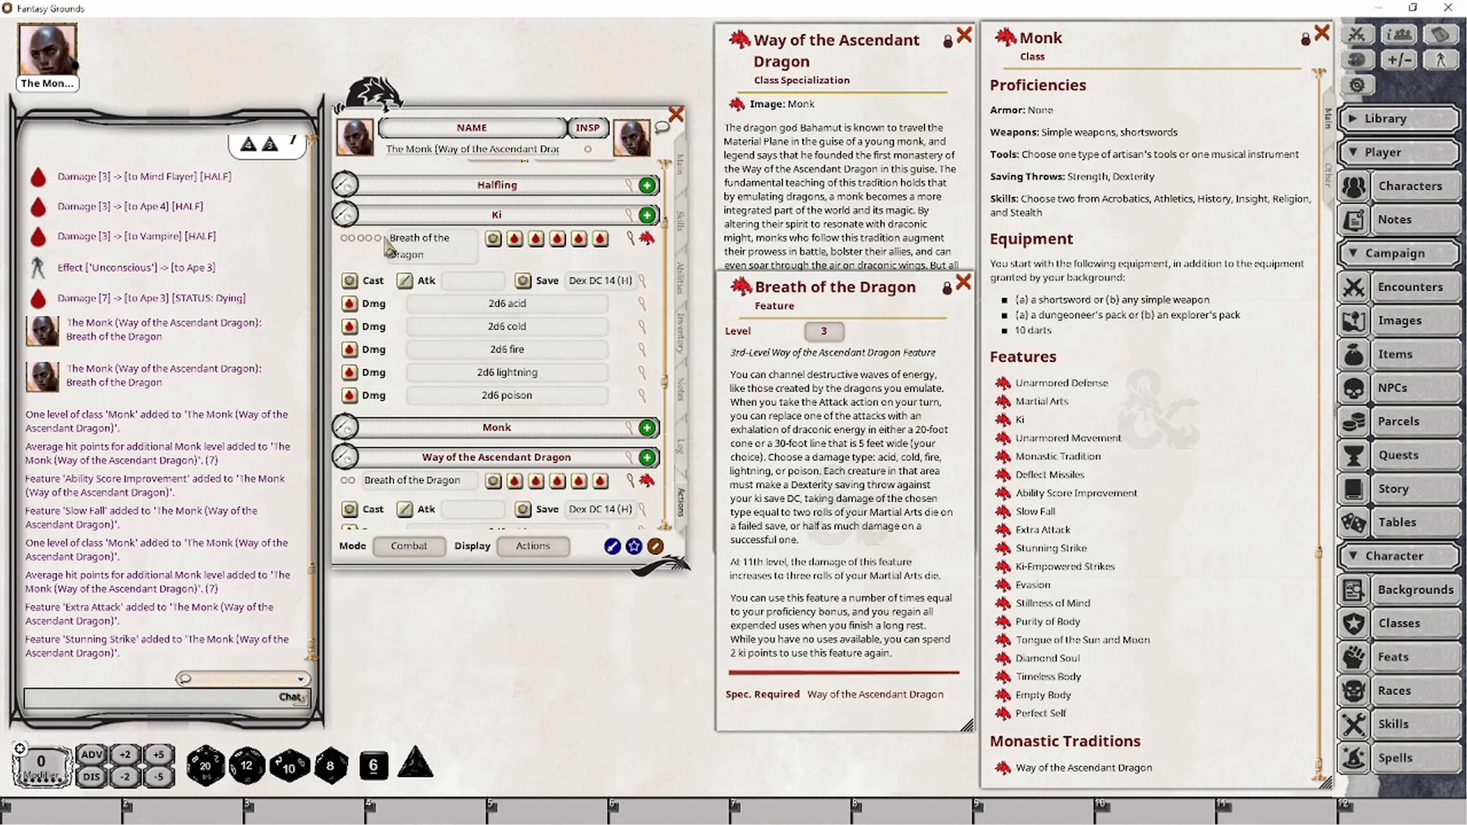
left_click(640, 244)
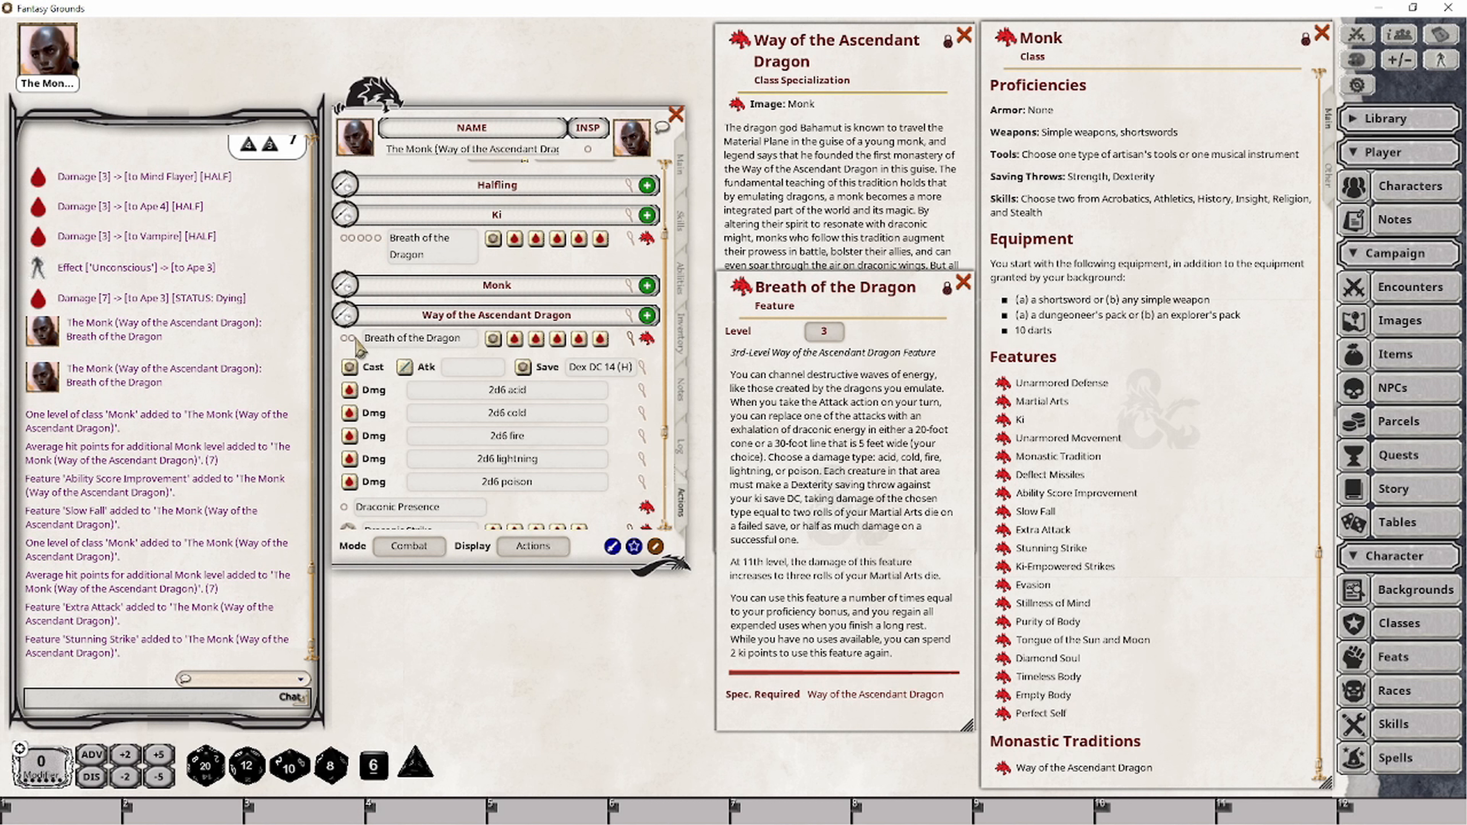
left_click(682, 169)
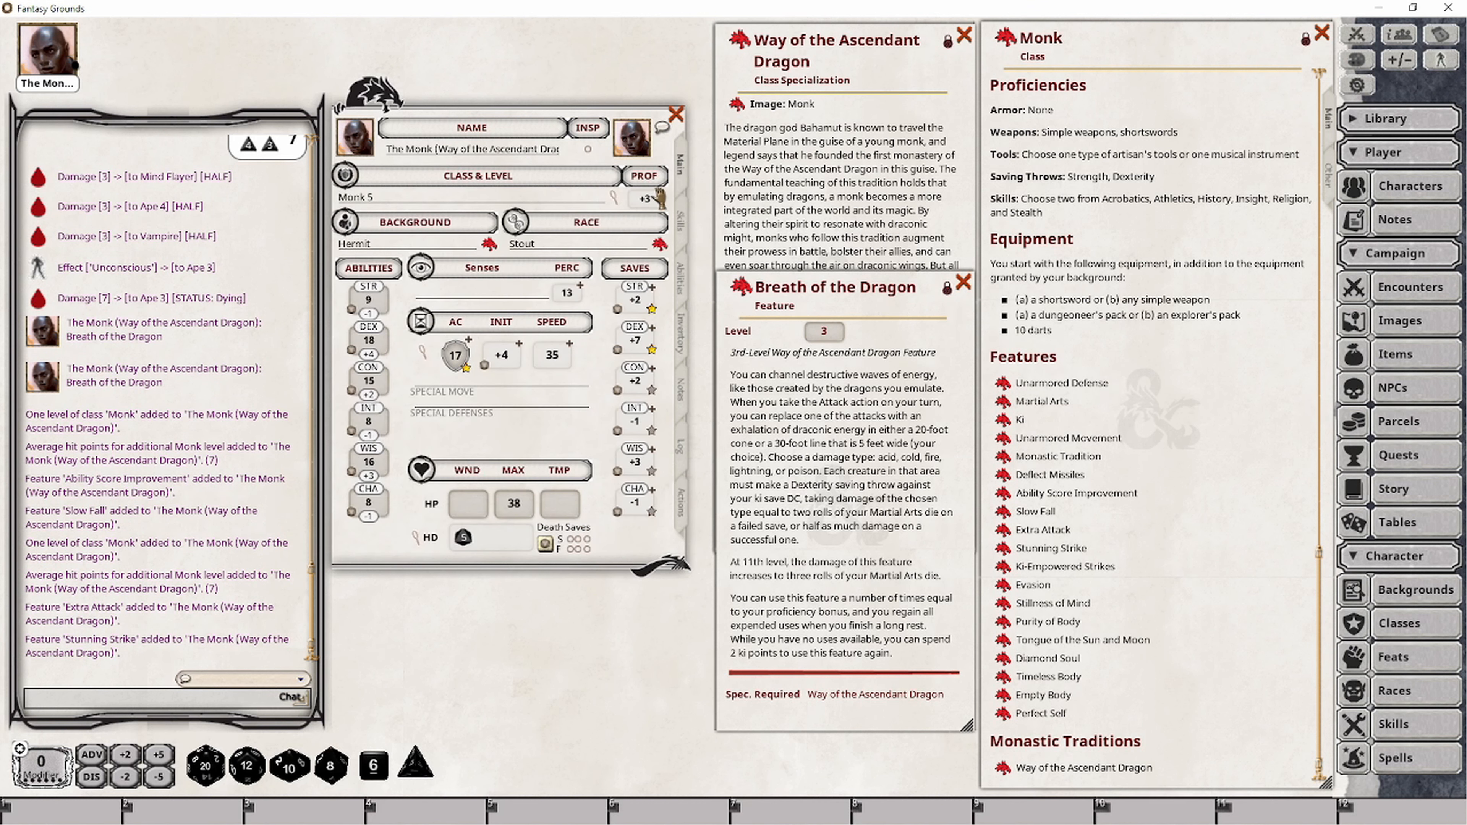
left_click(682, 508)
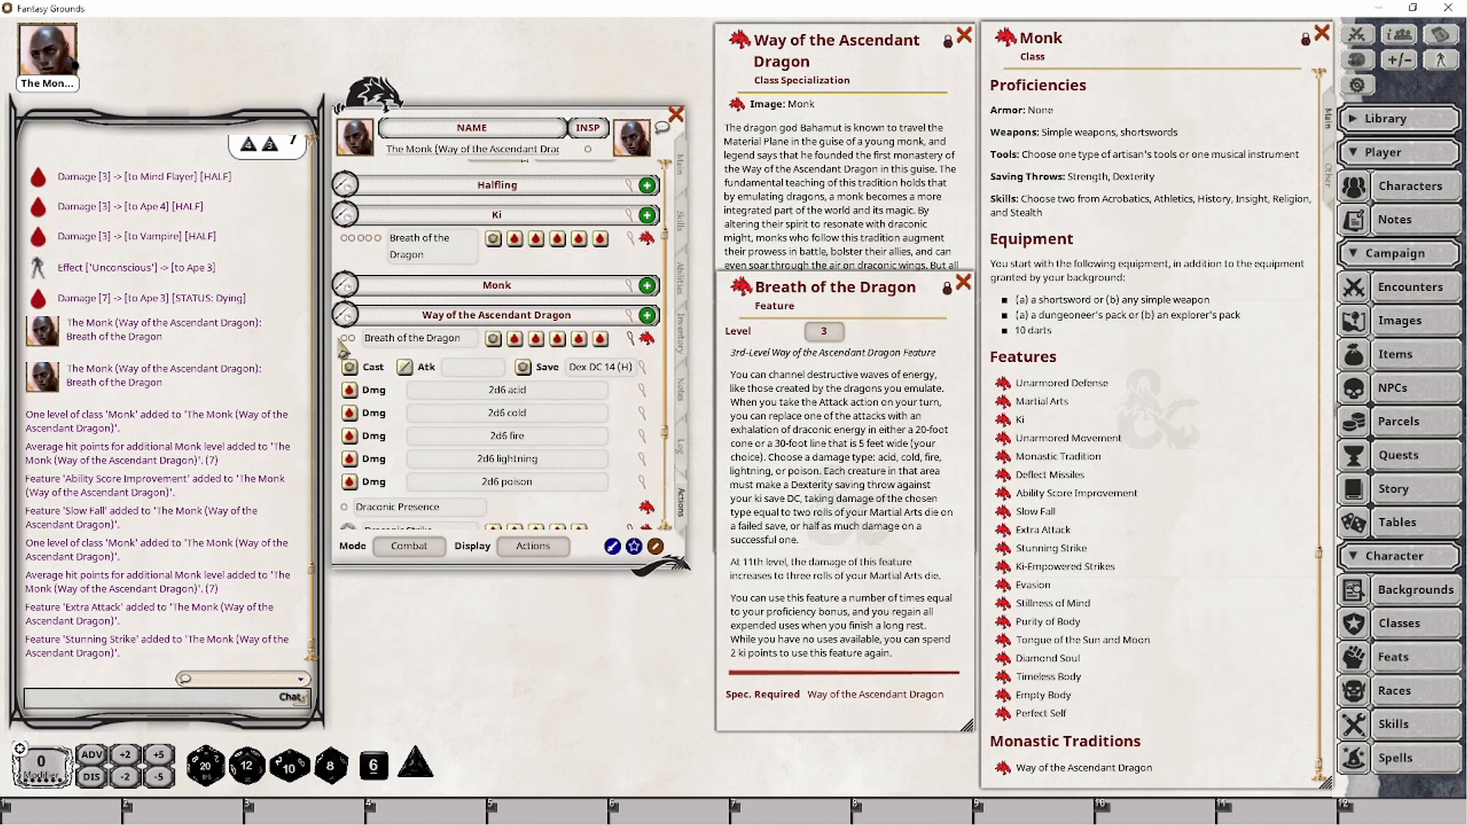
- Set the Way of the Ascendant Dragon's Breath of the Dragon to 3 daily uses and return to Combat mode
left_click(410, 549)
left_click(352, 414)
type("3")
left_click(407, 545)
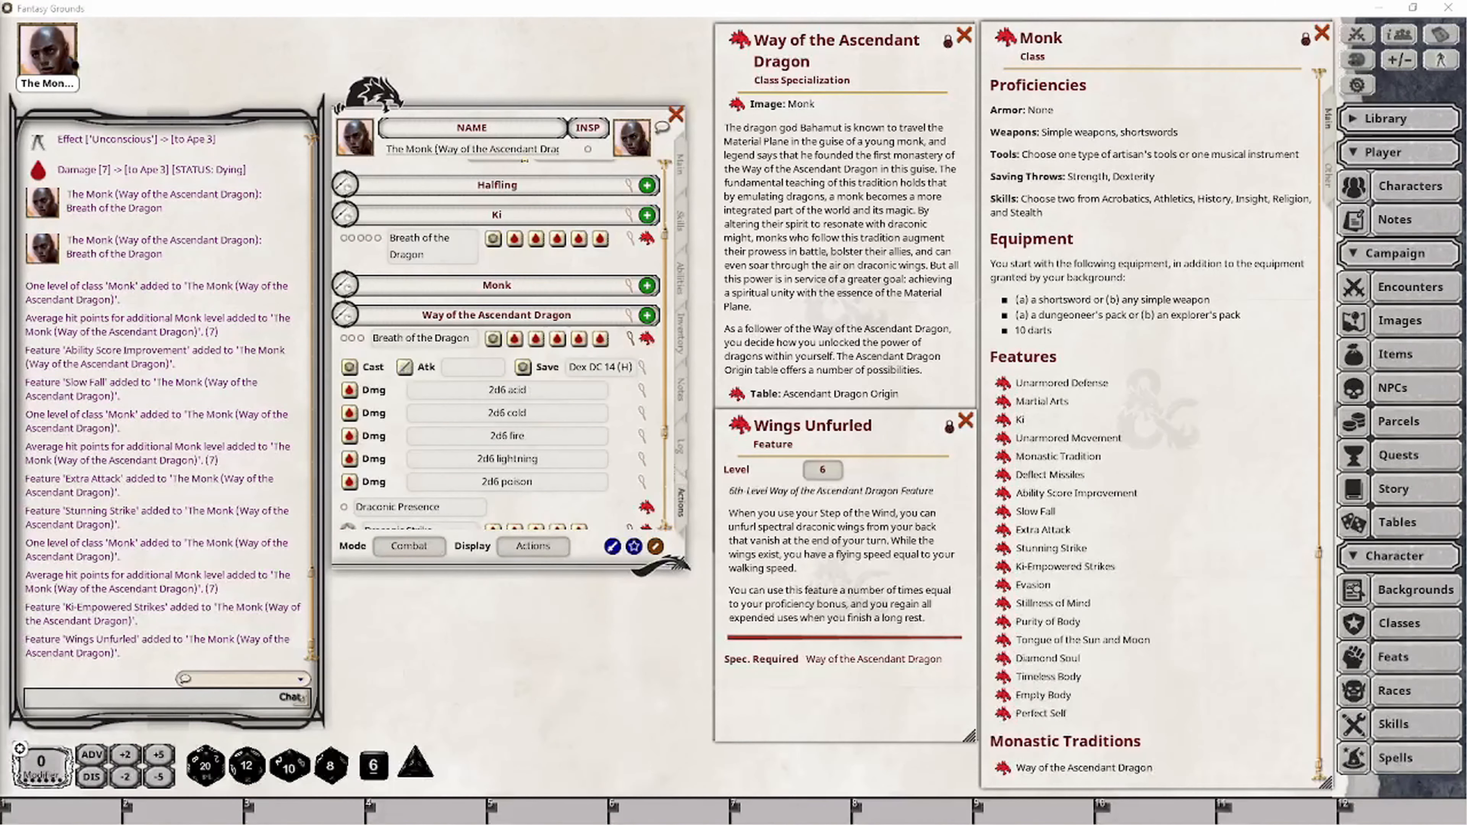
- Read the Step of the Wind rules in the Monk's Ki feature alongside Wings Unfurled, and close the Ki description
left_click(1003, 420)
scroll(731, 465, "down", 5)
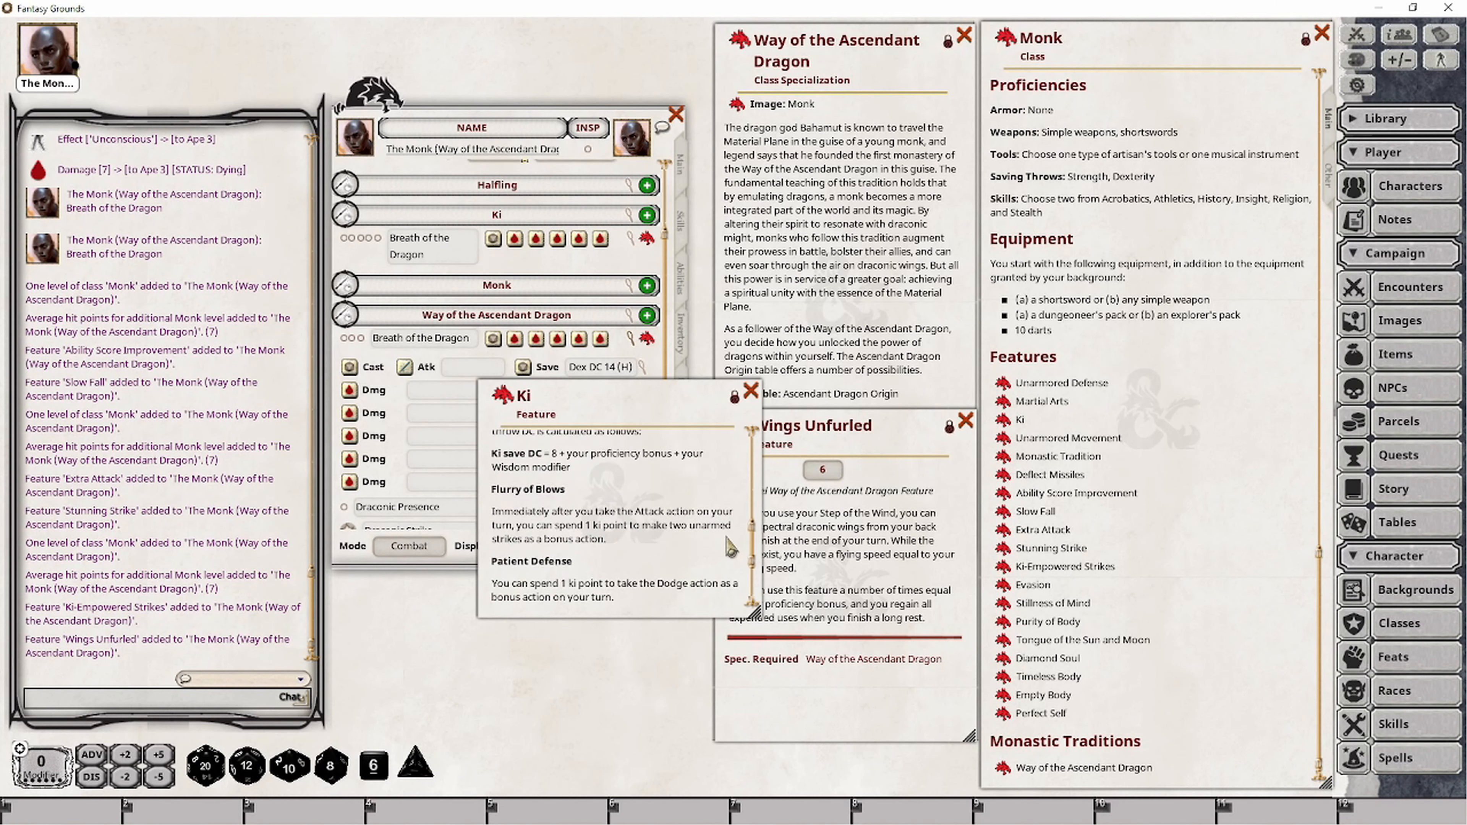
scroll(729, 564, "down", 1)
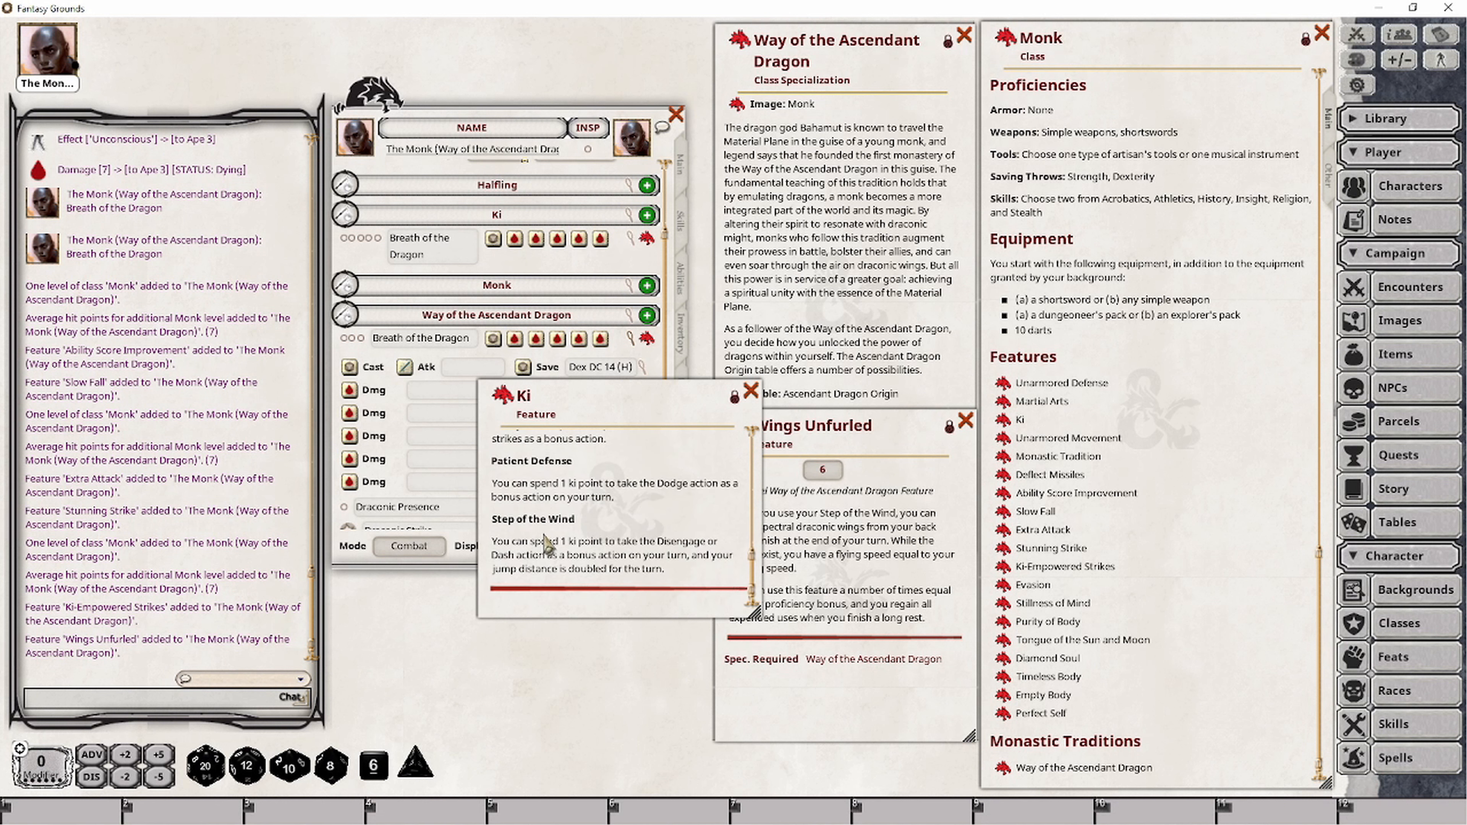
left_click_drag(618, 403, 530, 532)
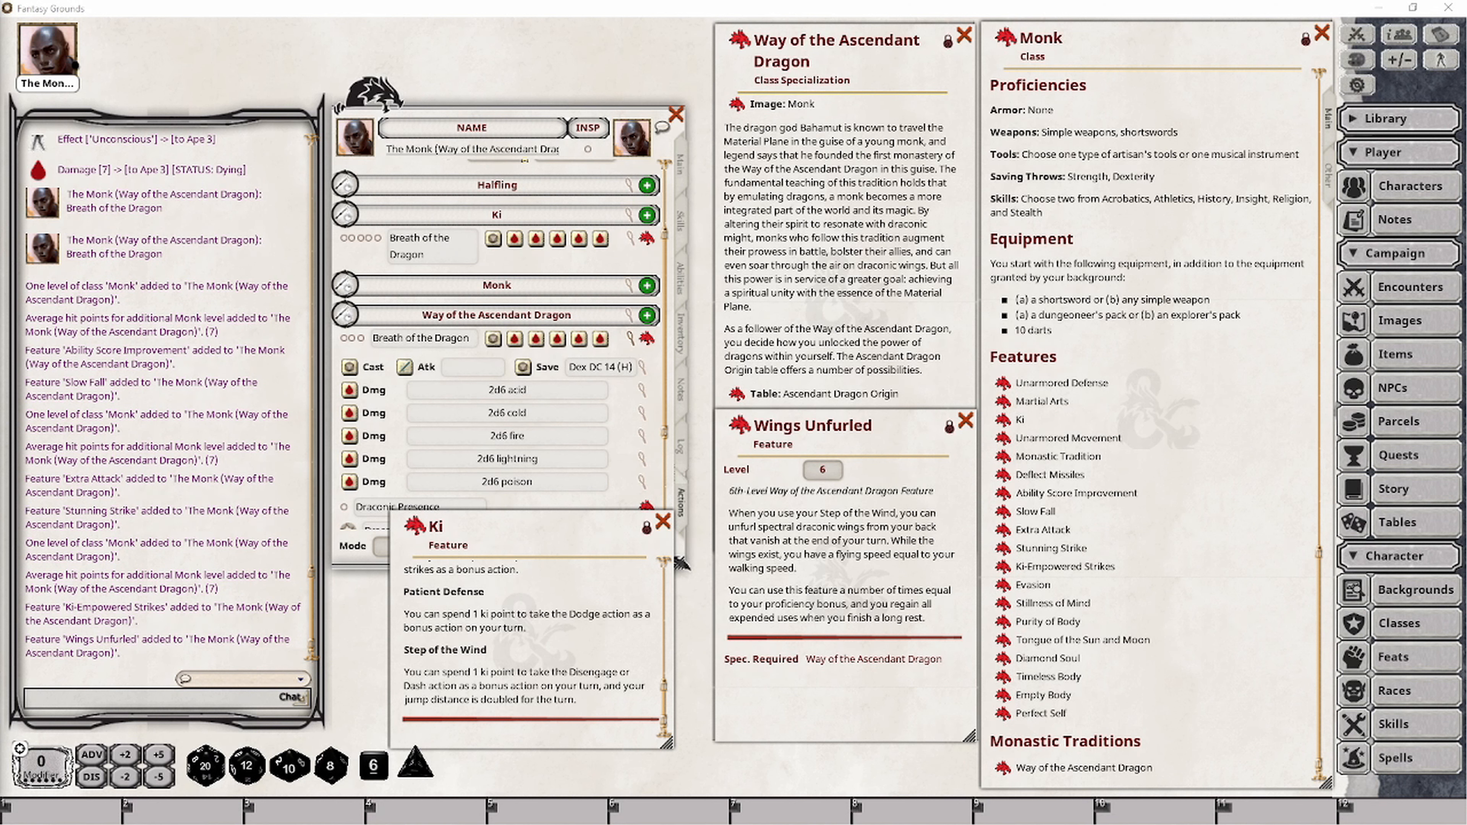
left_click(662, 521)
- Close the Way of the Ascendant Dragon group settings unchanged and add the Wings Unfurled feature to the character's powers
left_click(630, 315)
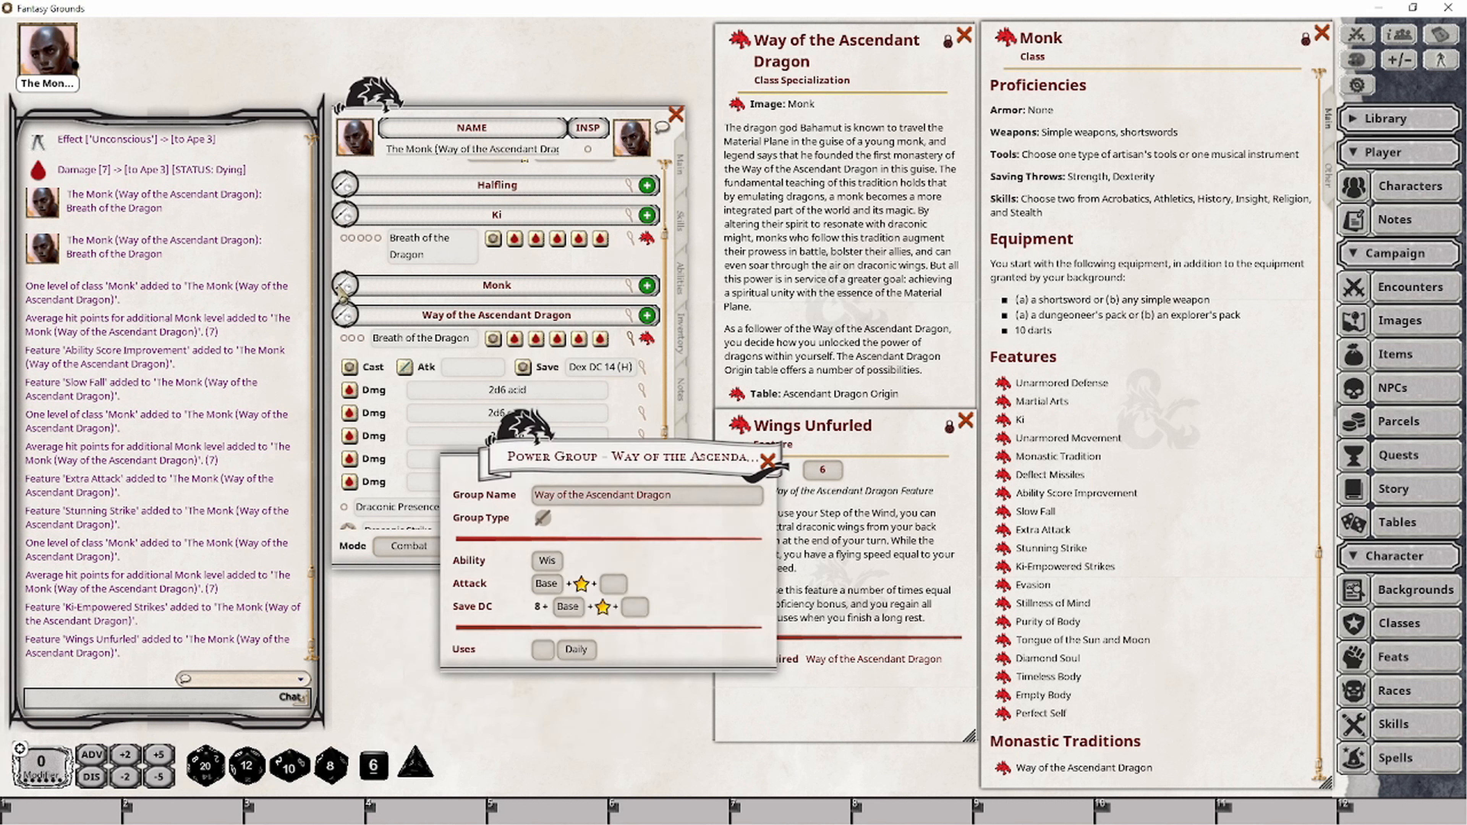
left_click(767, 461)
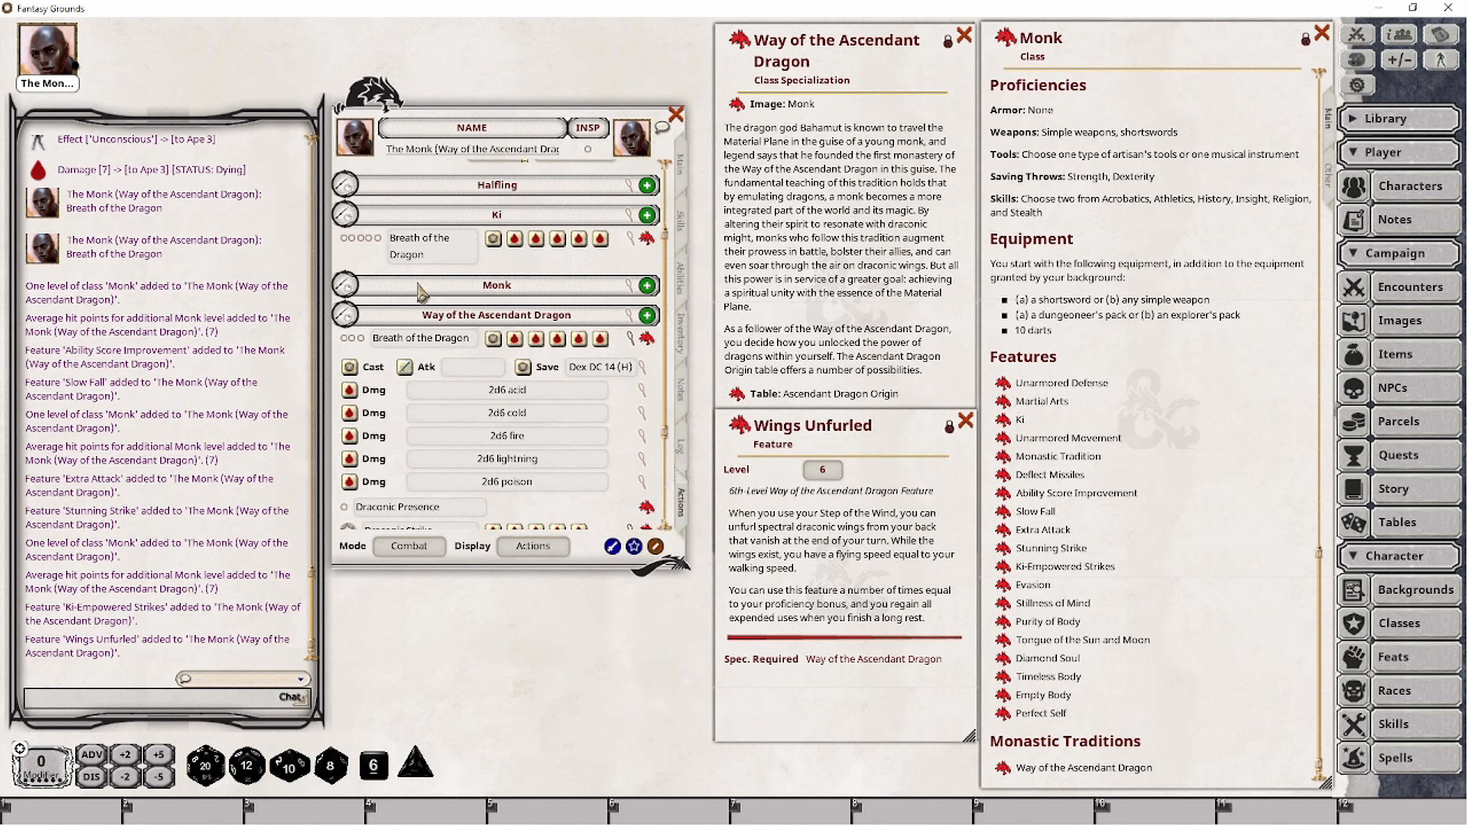
left_click(346, 315)
left_click_drag(743, 426, 526, 475)
scroll(652, 460, "down", 3)
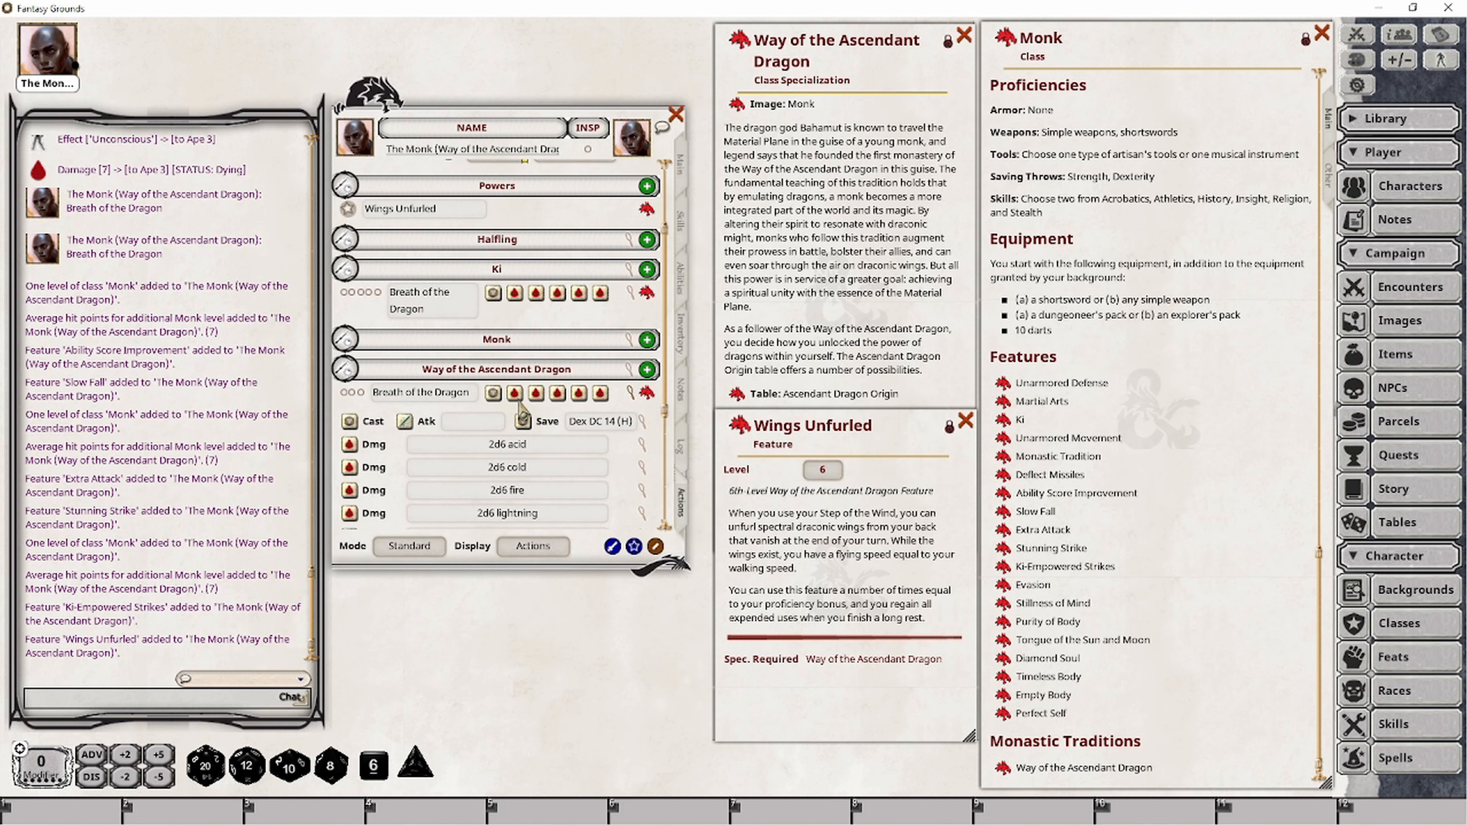
- Display the powers' group names and assign Wings Unfurled to the Way of the Ascendant Dragon group
left_click(533, 545)
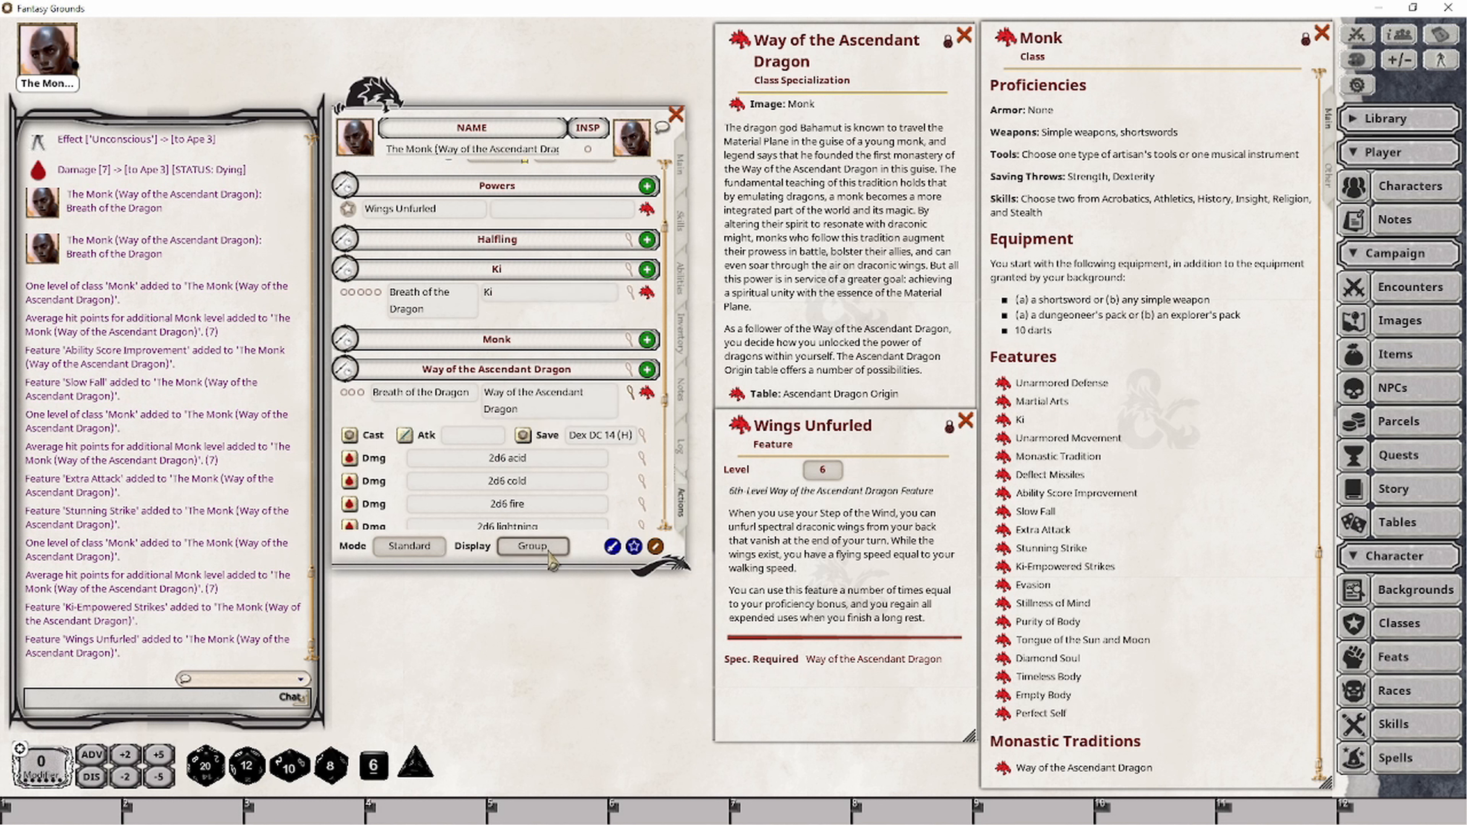
left_click(484, 393)
key("ctrl+c")
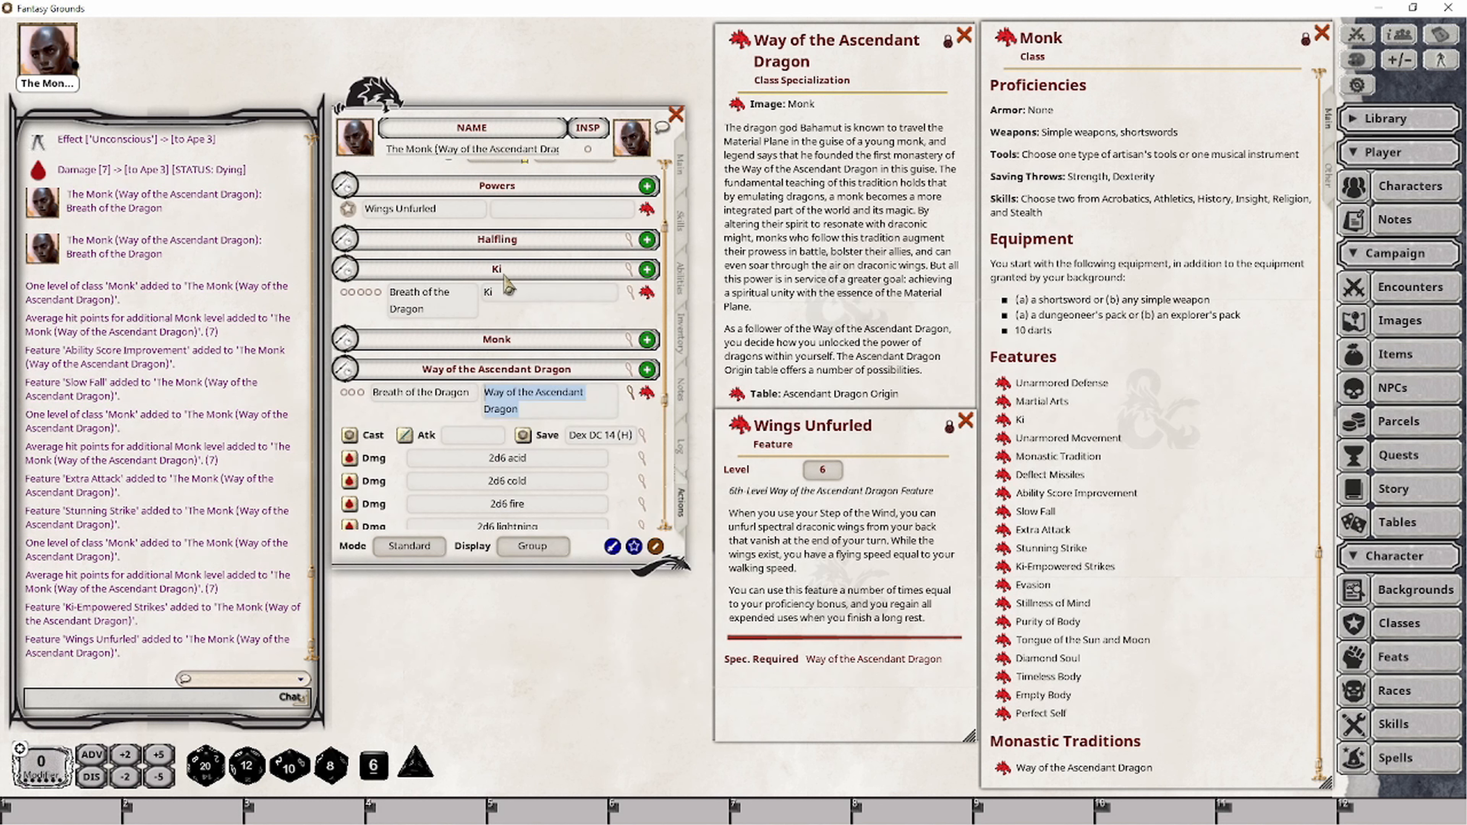
left_click(569, 210)
key("ctrl+v")
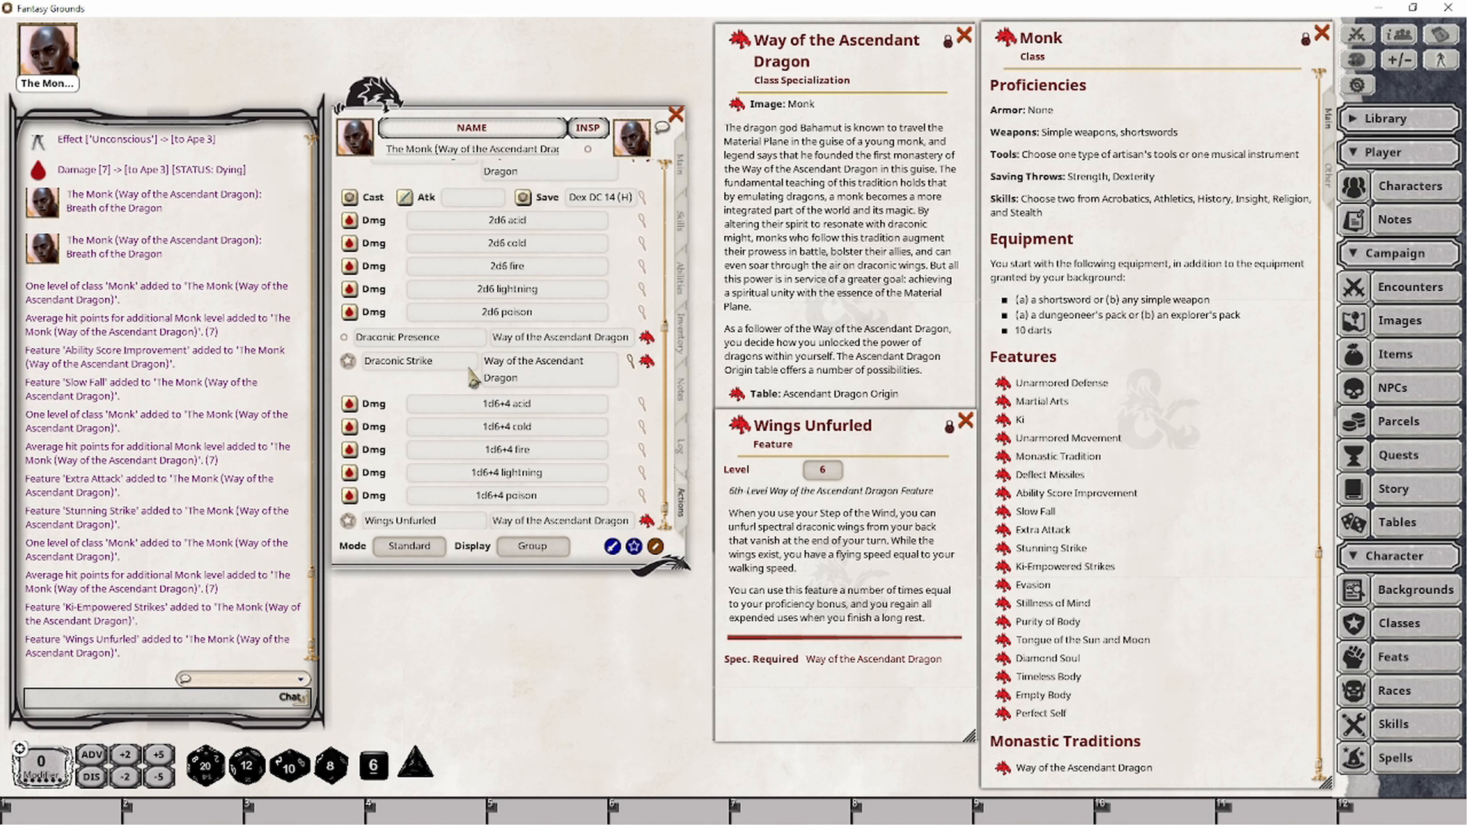
- Set Wings Unfurled to 3 daily uses, return the powers to Combat mode and mark one use of it as spent
scroll(550, 397, "up", 4)
scroll(630, 288, "up", 2)
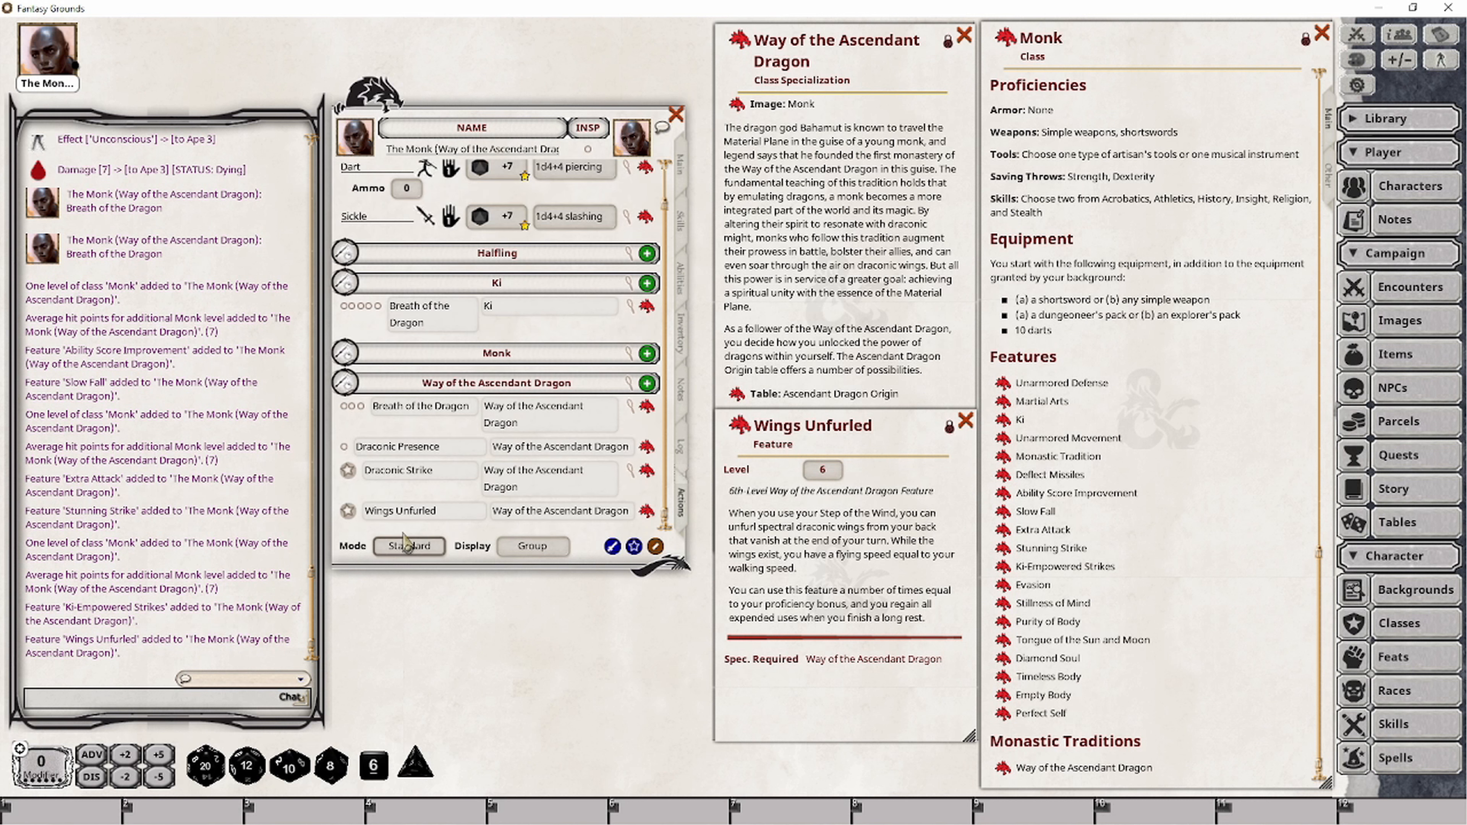
left_click(393, 545)
scroll(370, 529, "down", 4)
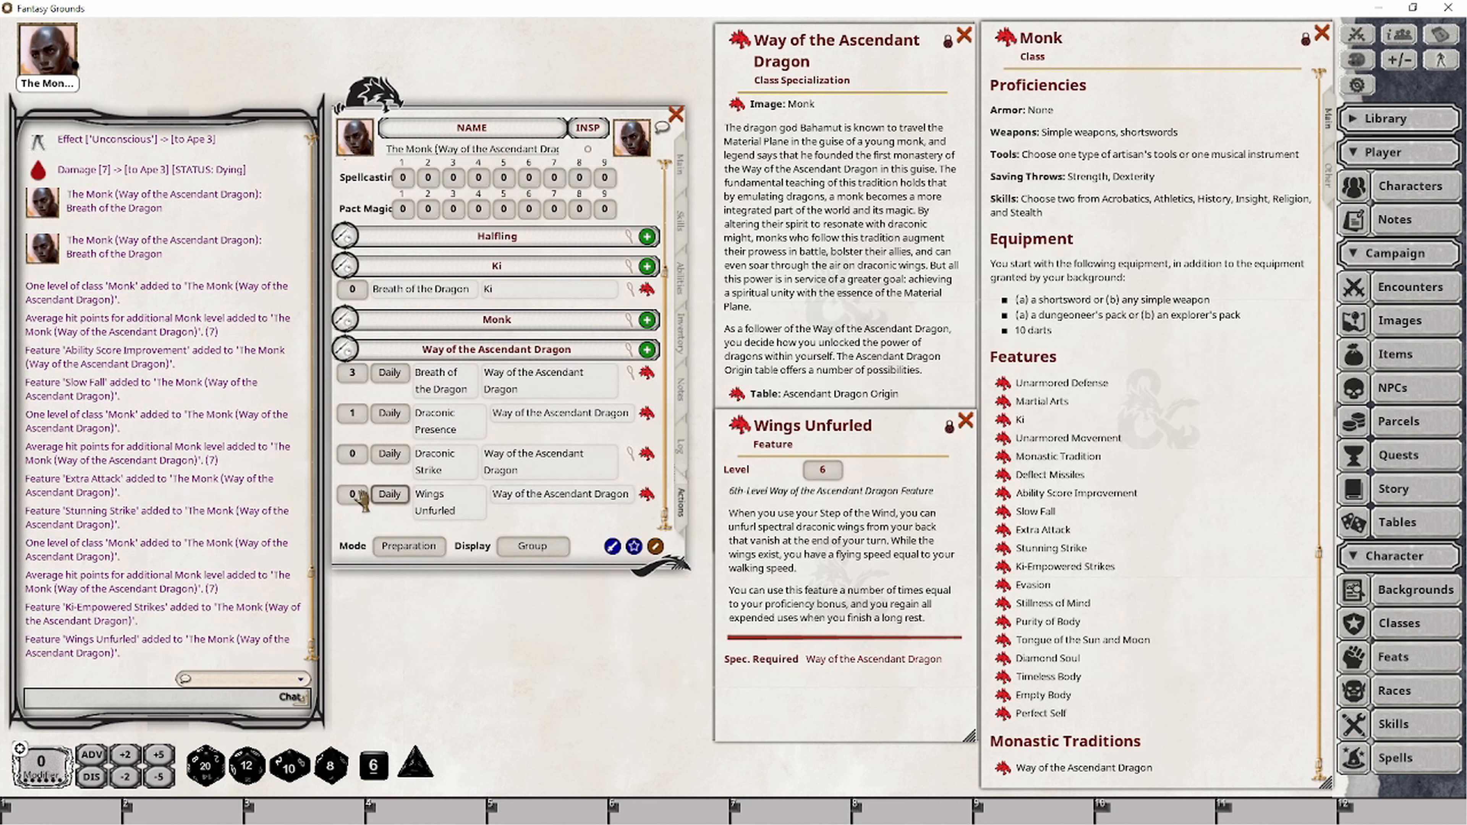
left_click(409, 545)
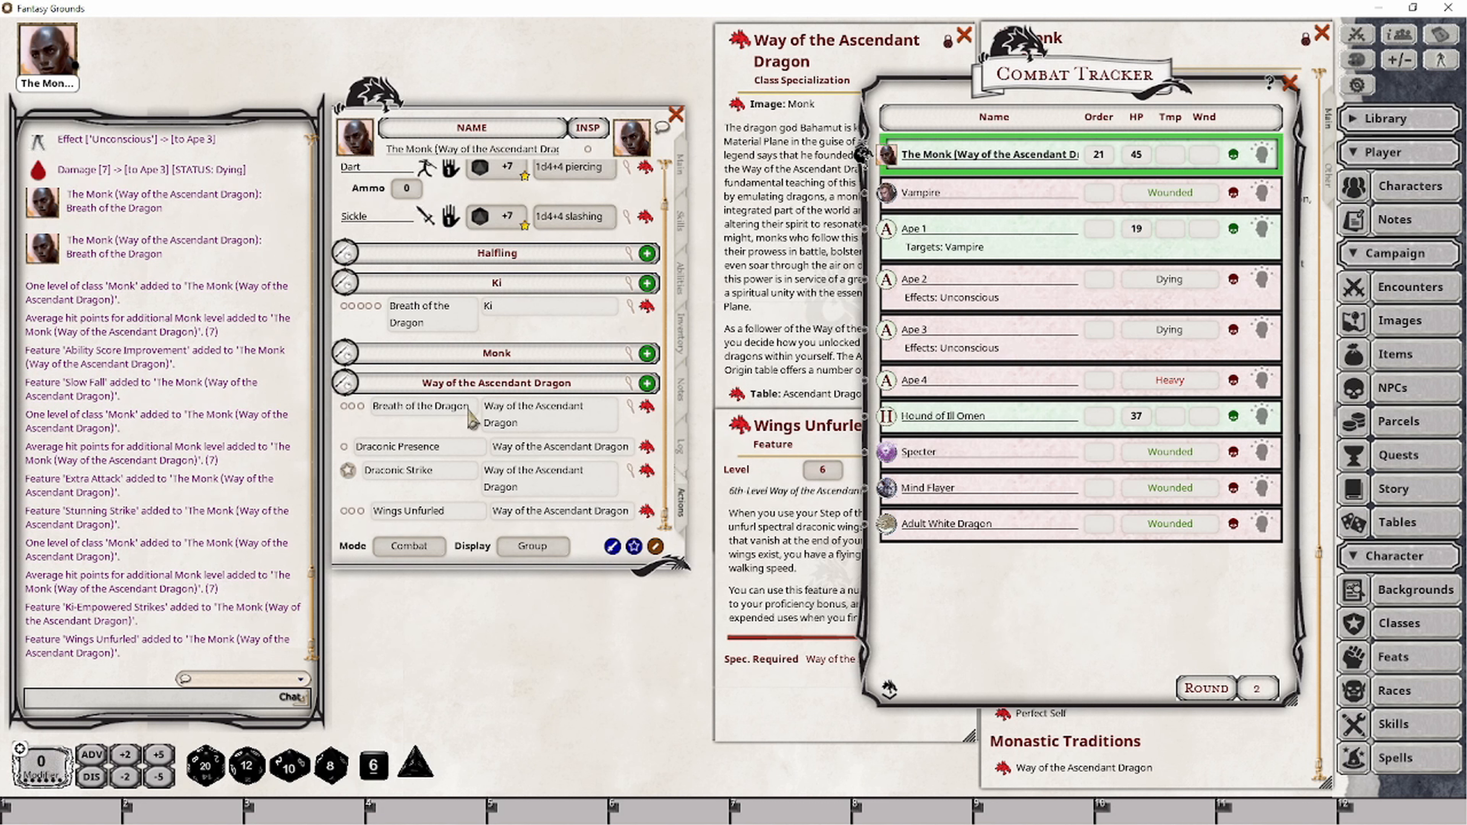
left_click(362, 512)
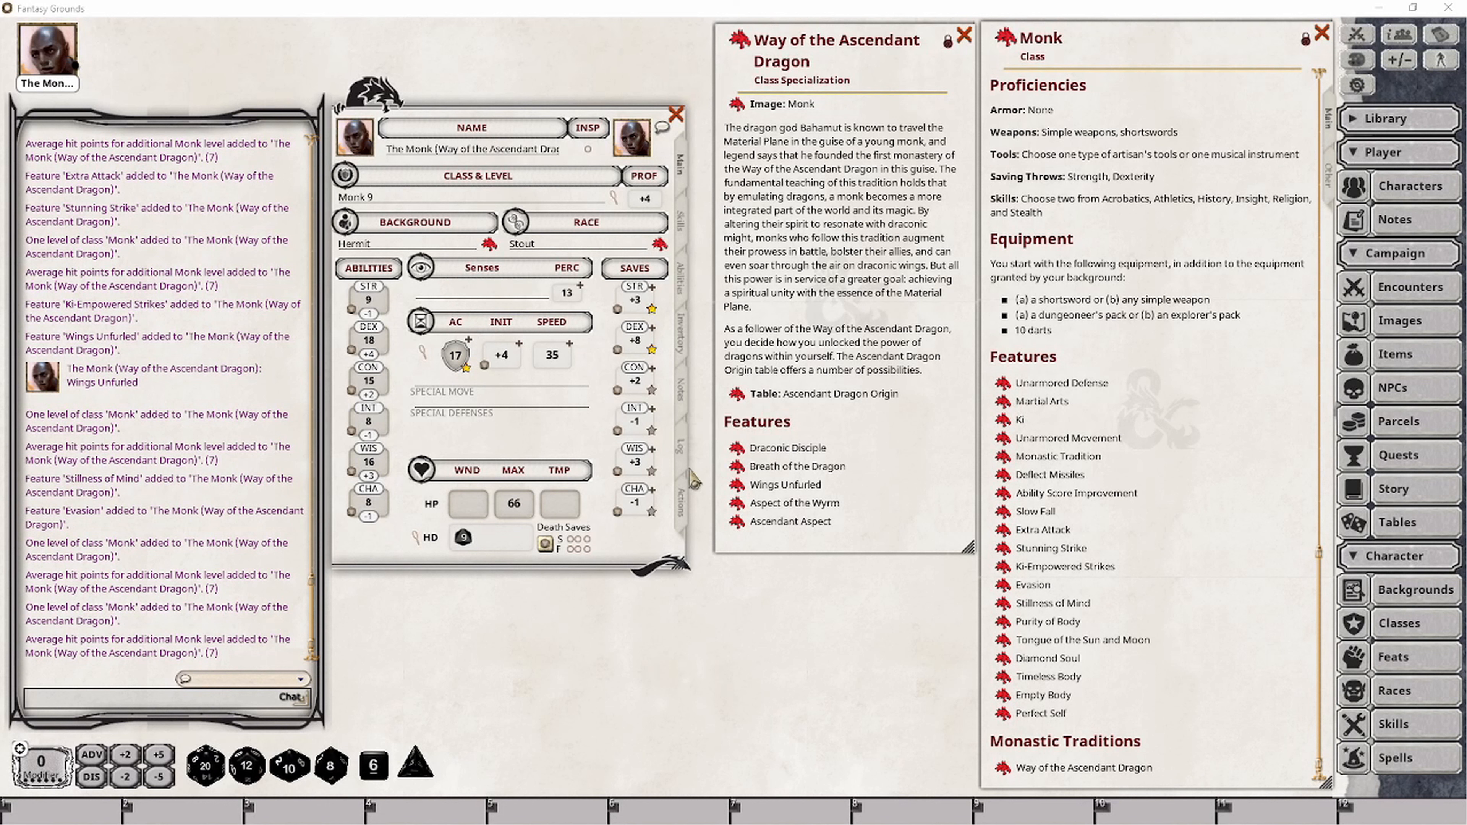
- Collapse the Ki group's powers on the character's actions and set Breath of the Dragon to 4 daily uses
left_click(683, 507)
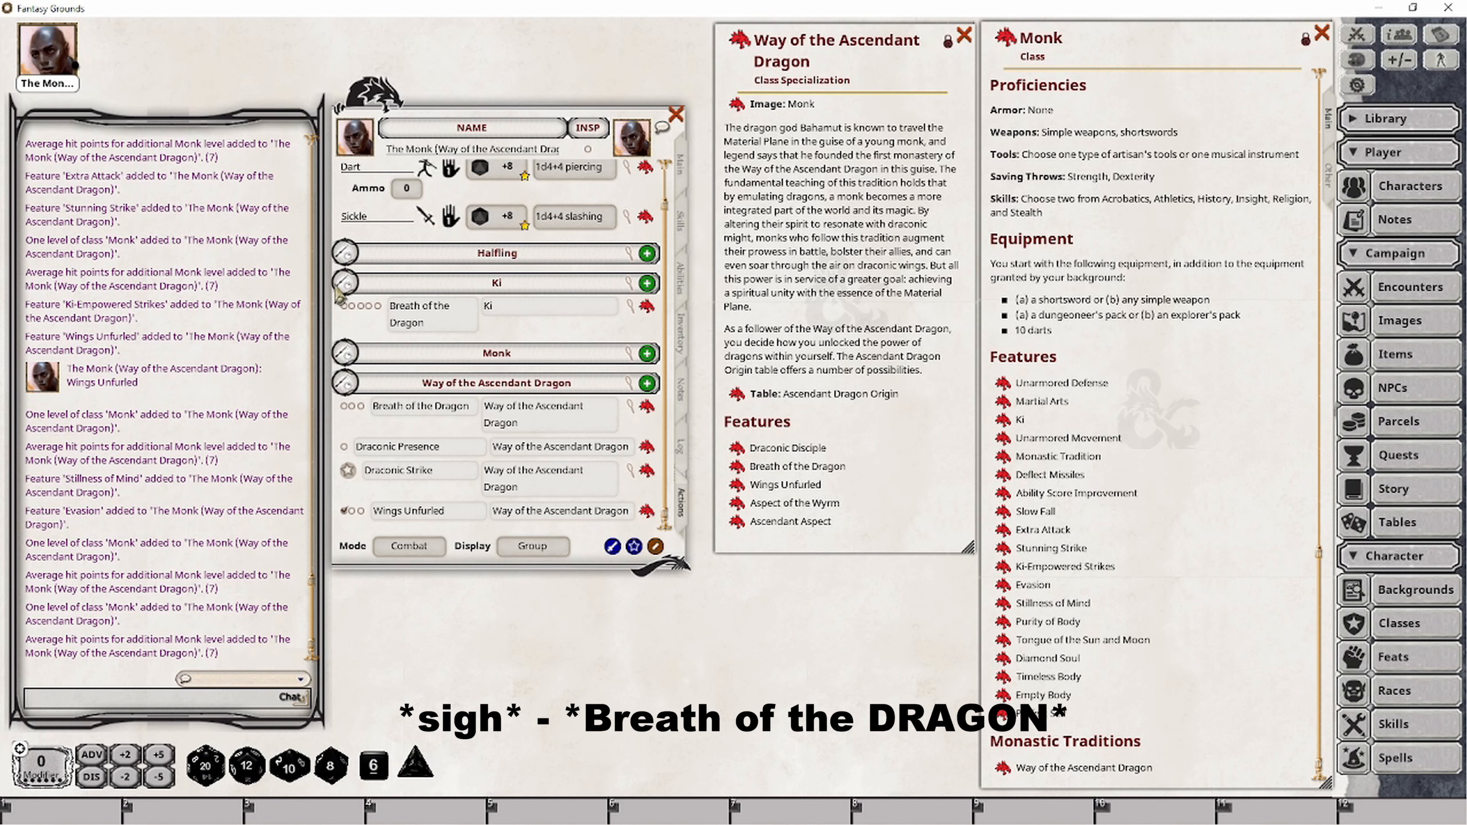
left_click(353, 285)
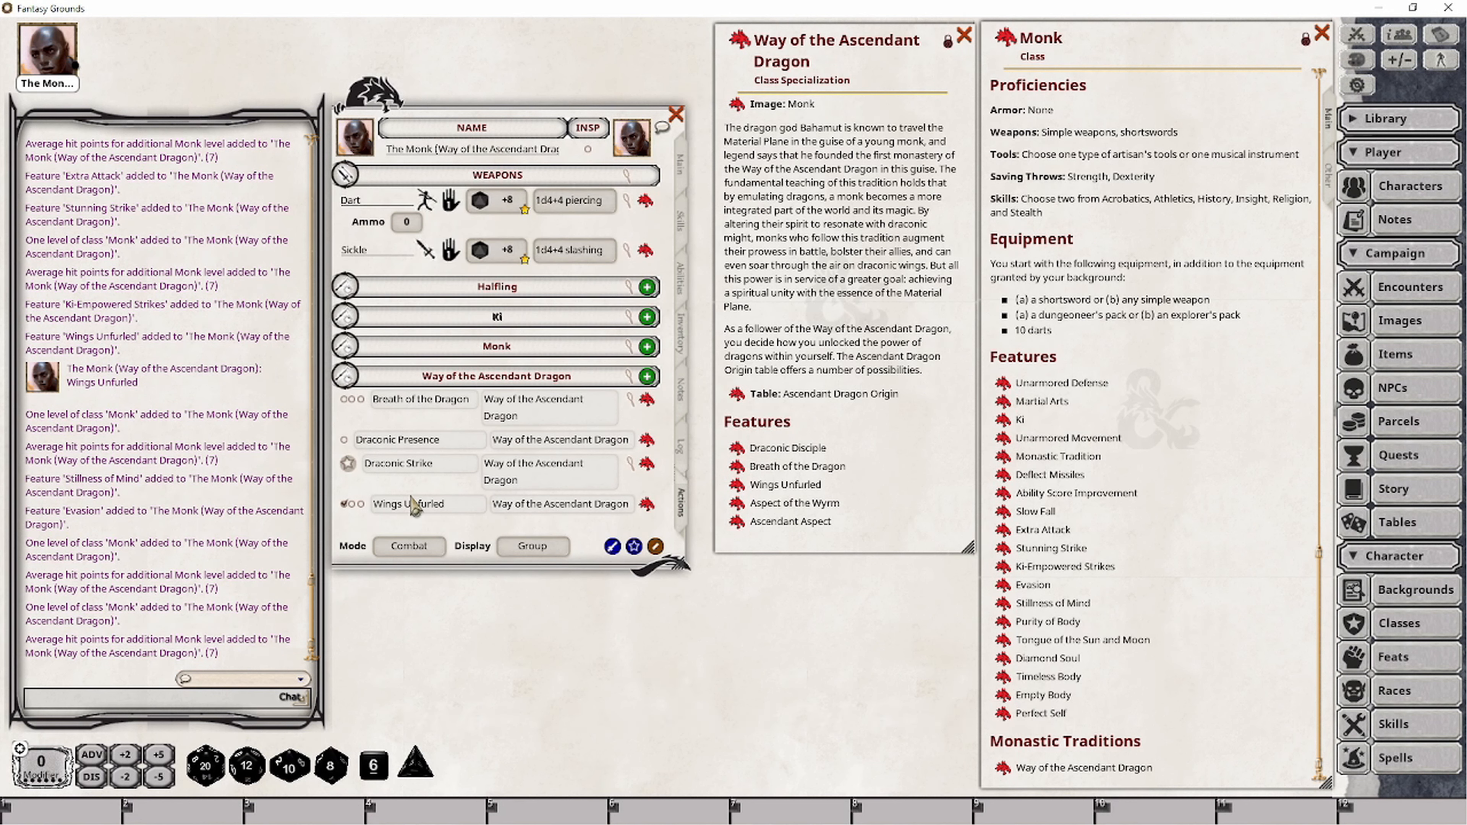
left_click(430, 545)
left_click(430, 549)
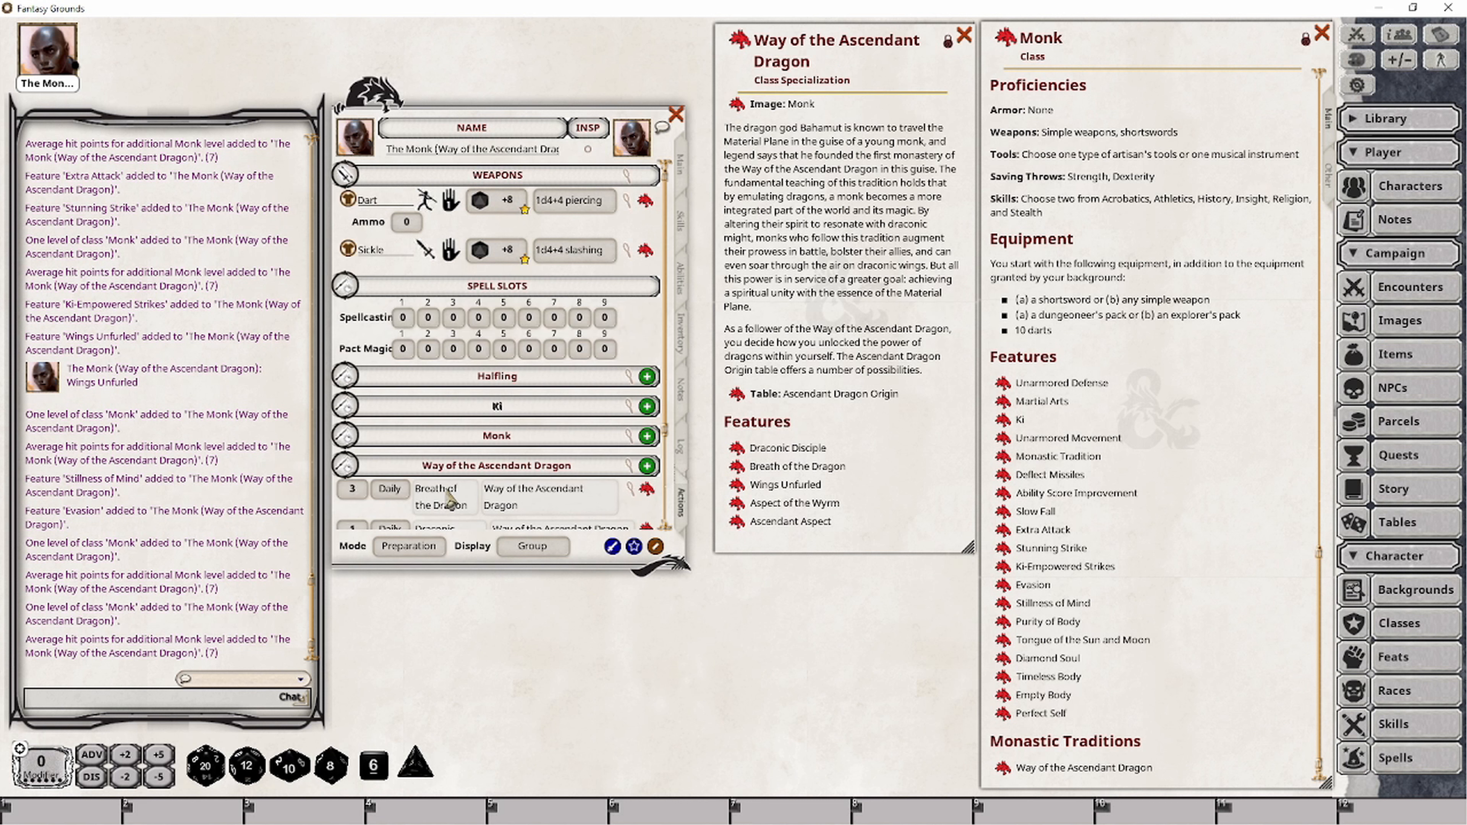
scroll(448, 498, "down", 2)
left_click(352, 372)
type("4")
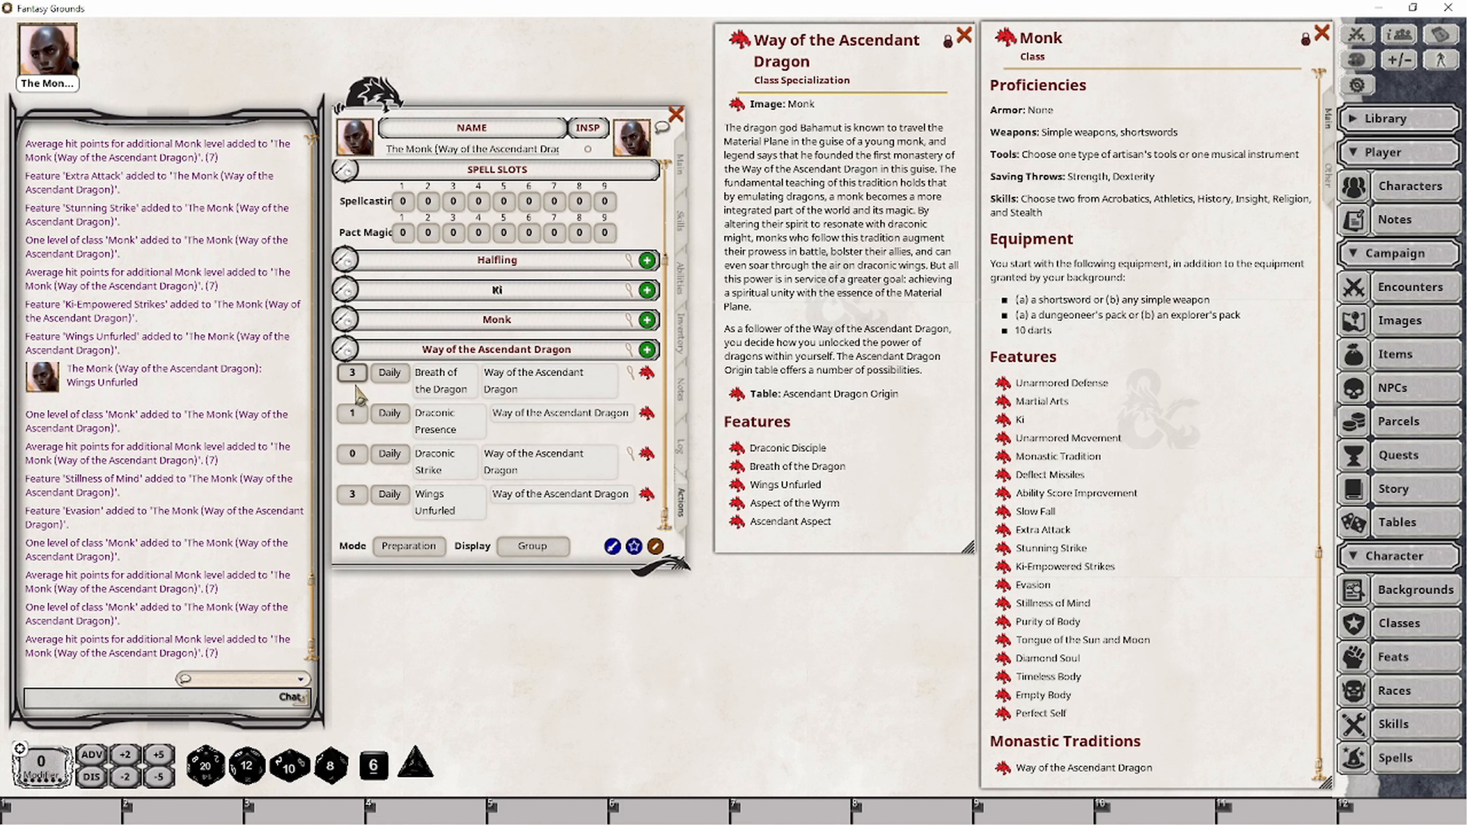
left_click(408, 545)
left_click(683, 183)
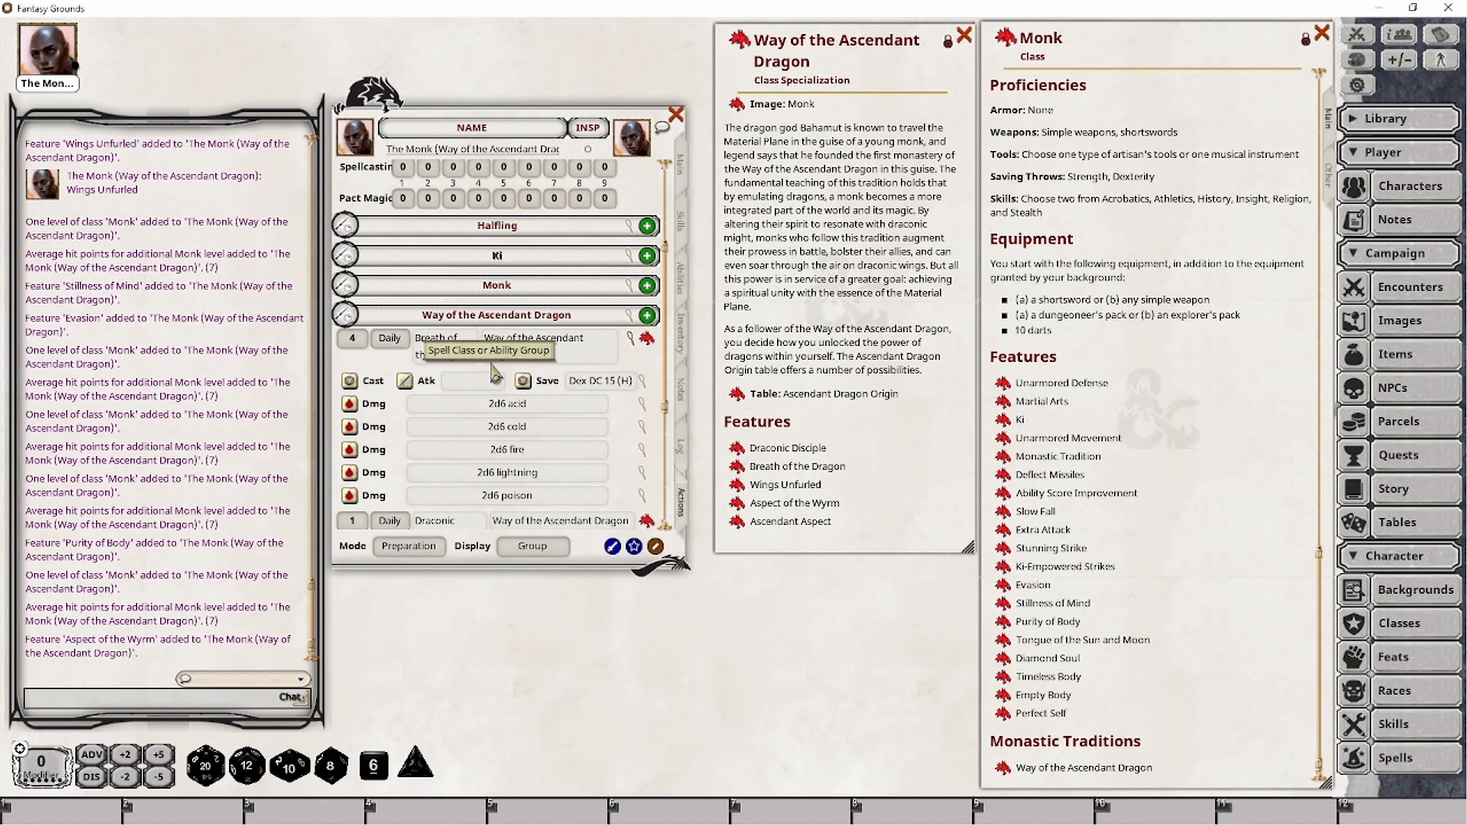
- Replace the dice of Breath of the Dragon's acid damage with 3d8
scroll(495, 376, "down", 2)
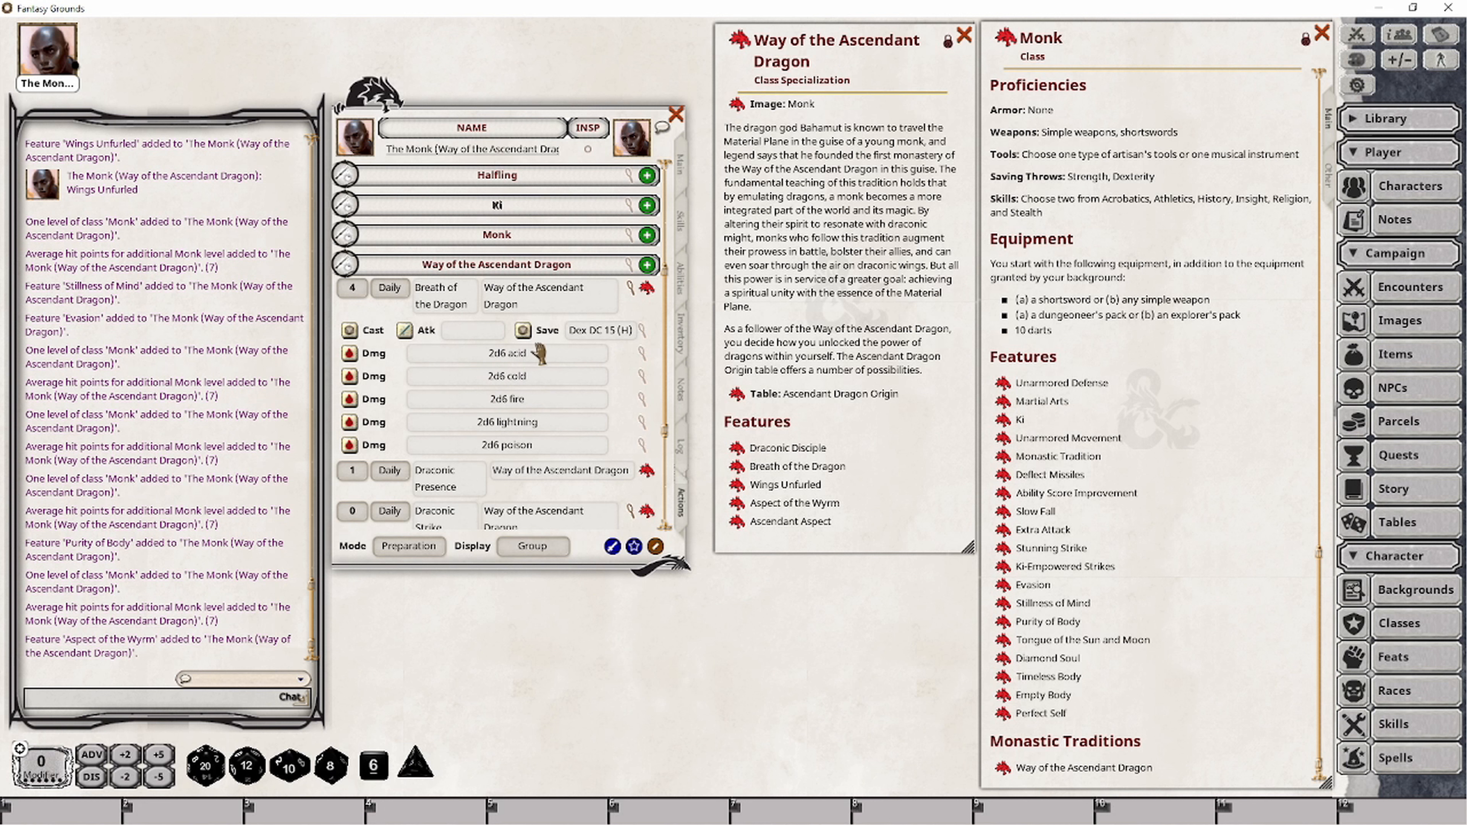
left_click(648, 364)
left_click_drag(540, 445, 632, 405)
right_click(520, 504)
left_click(555, 556)
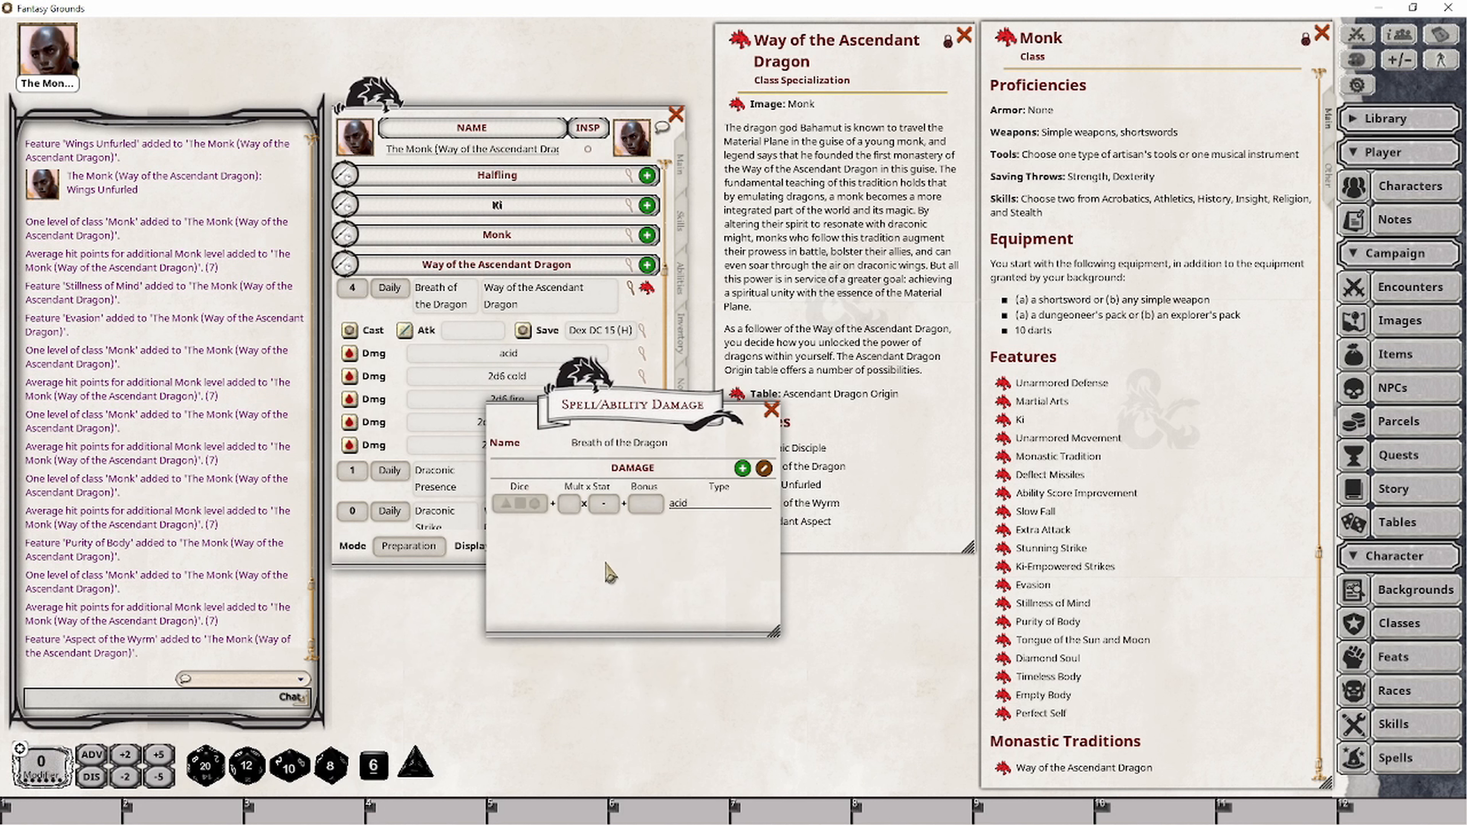
left_click_drag(331, 766, 520, 504)
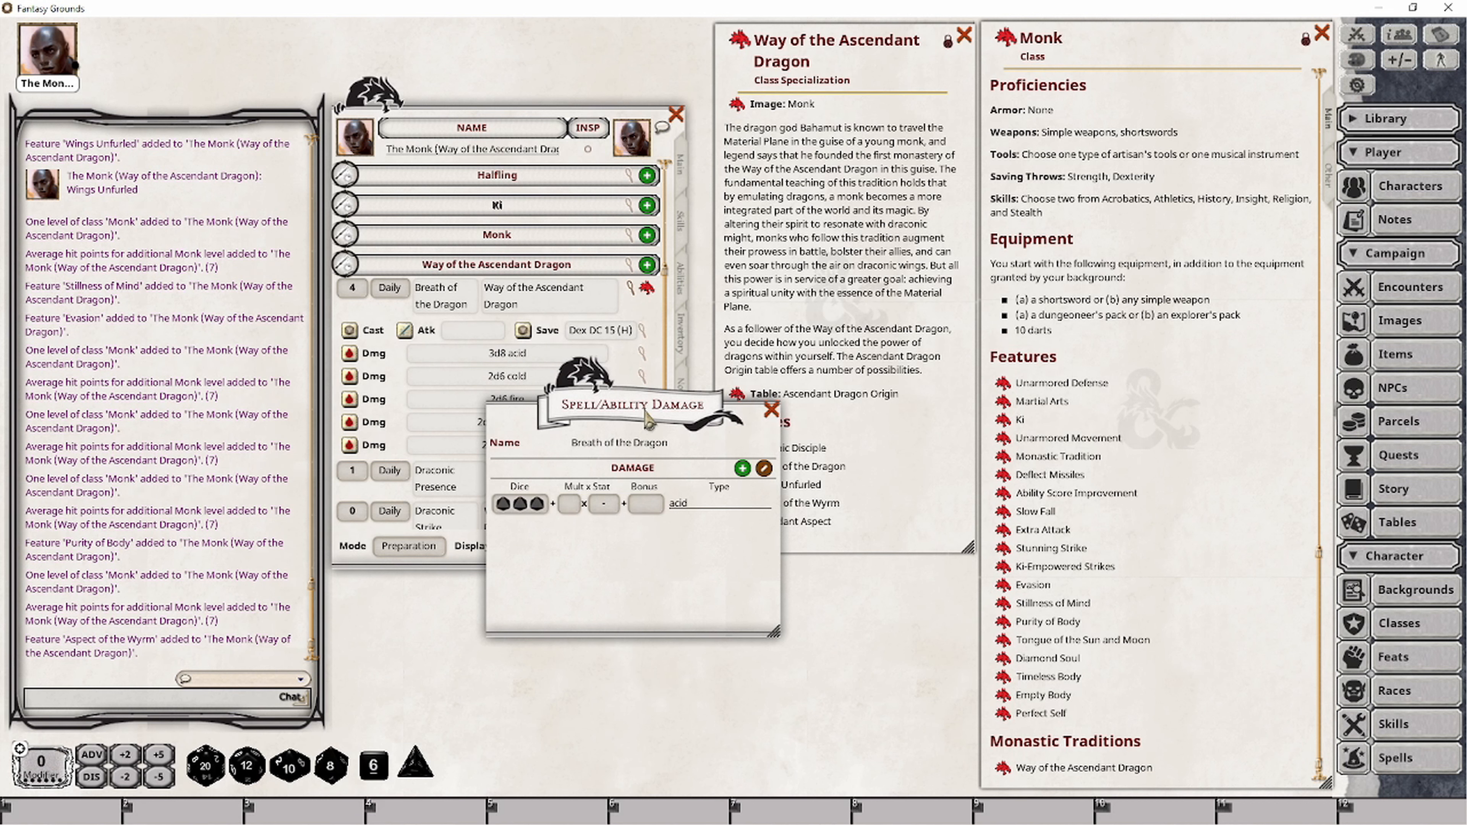
- Check the 11th-level damage rule in the Breath of the Dragon feature and the martial arts die in the Monk's level table
left_click_drag(667, 401, 524, 420)
left_click(742, 469)
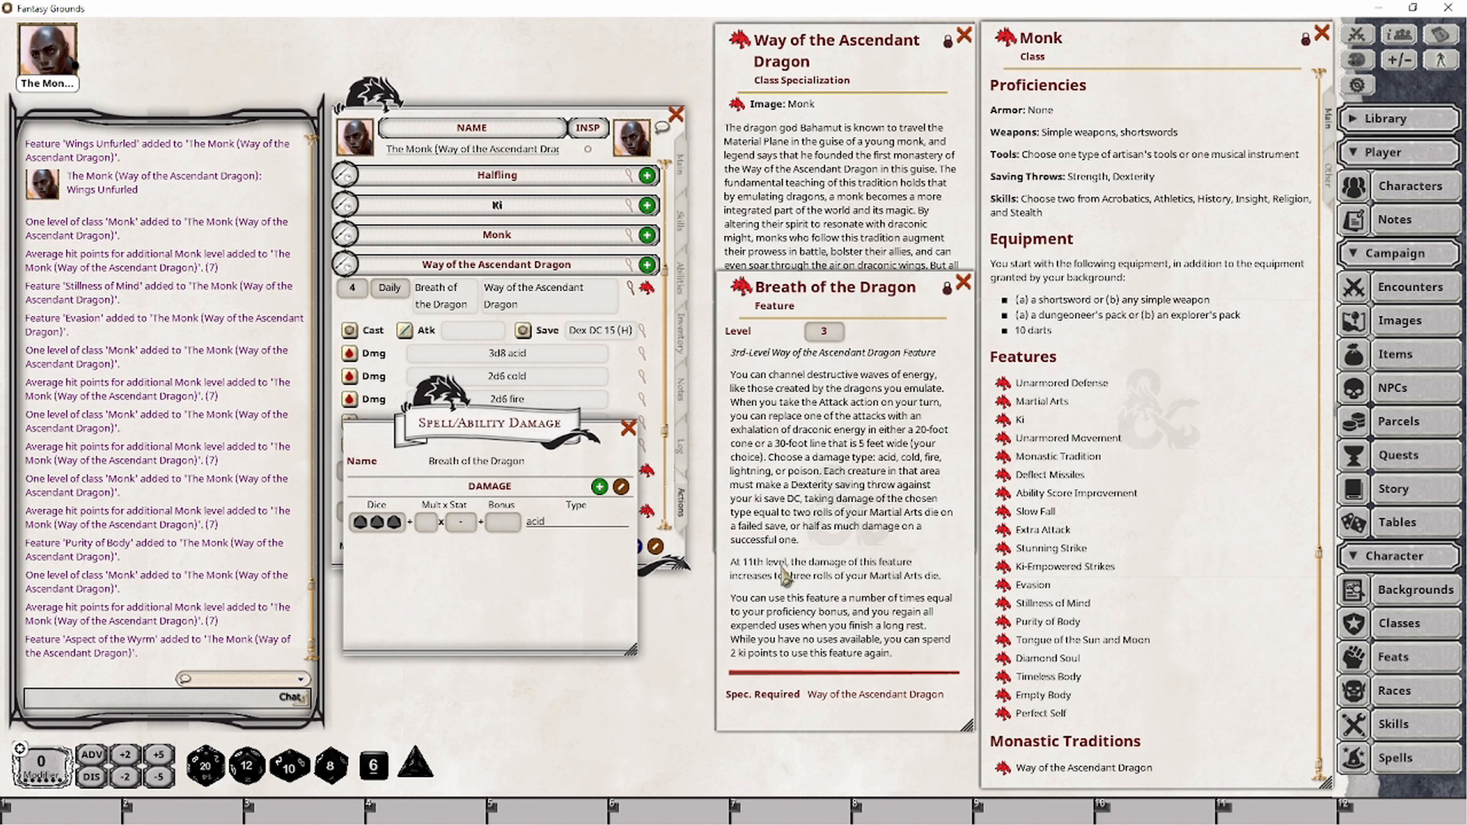
left_click(963, 283)
left_click_drag(1327, 662, 1390, 380)
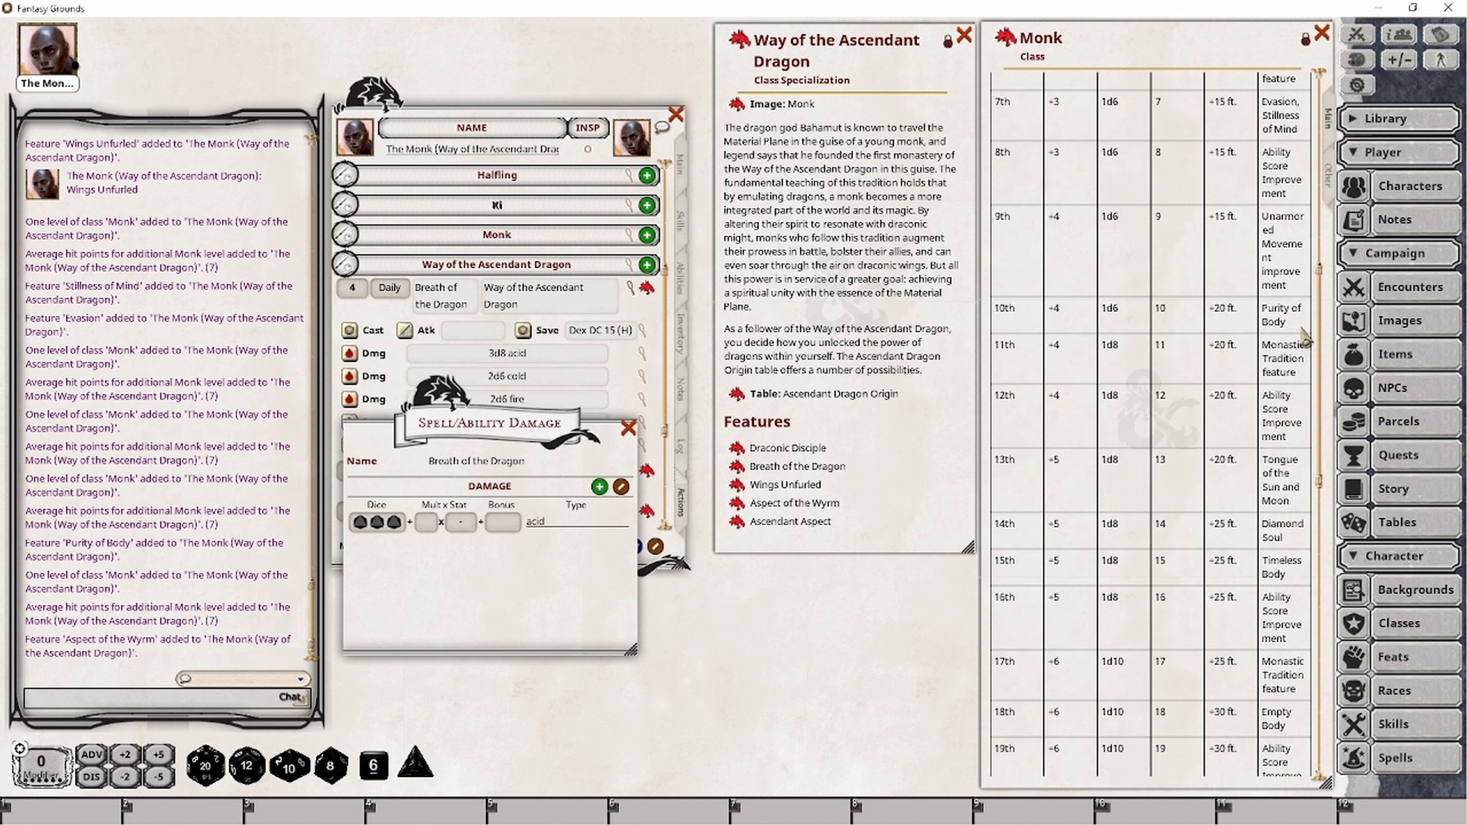
left_click_drag(1318, 332, 1308, 662)
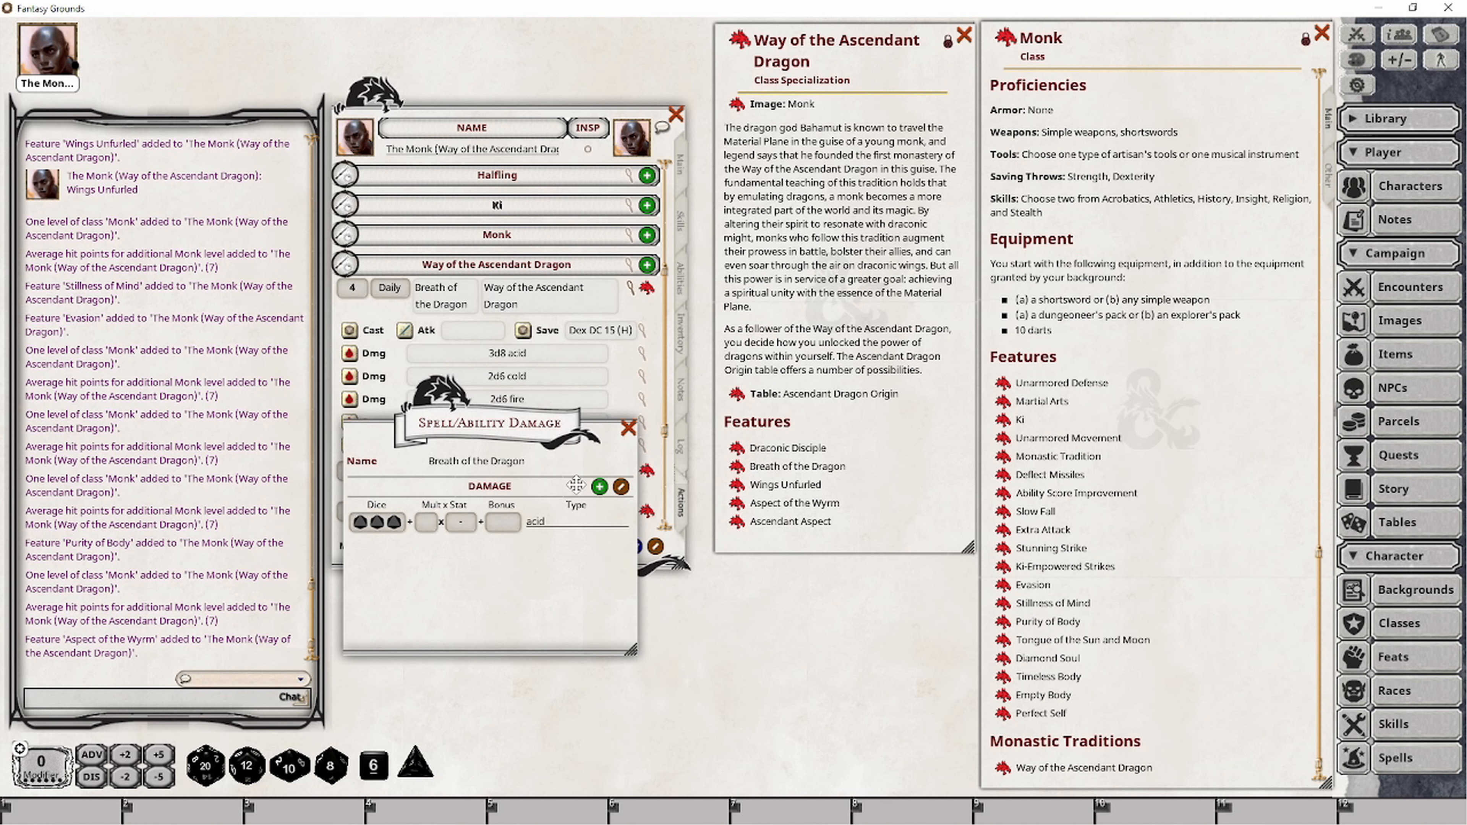
left_click_drag(482, 434, 777, 515)
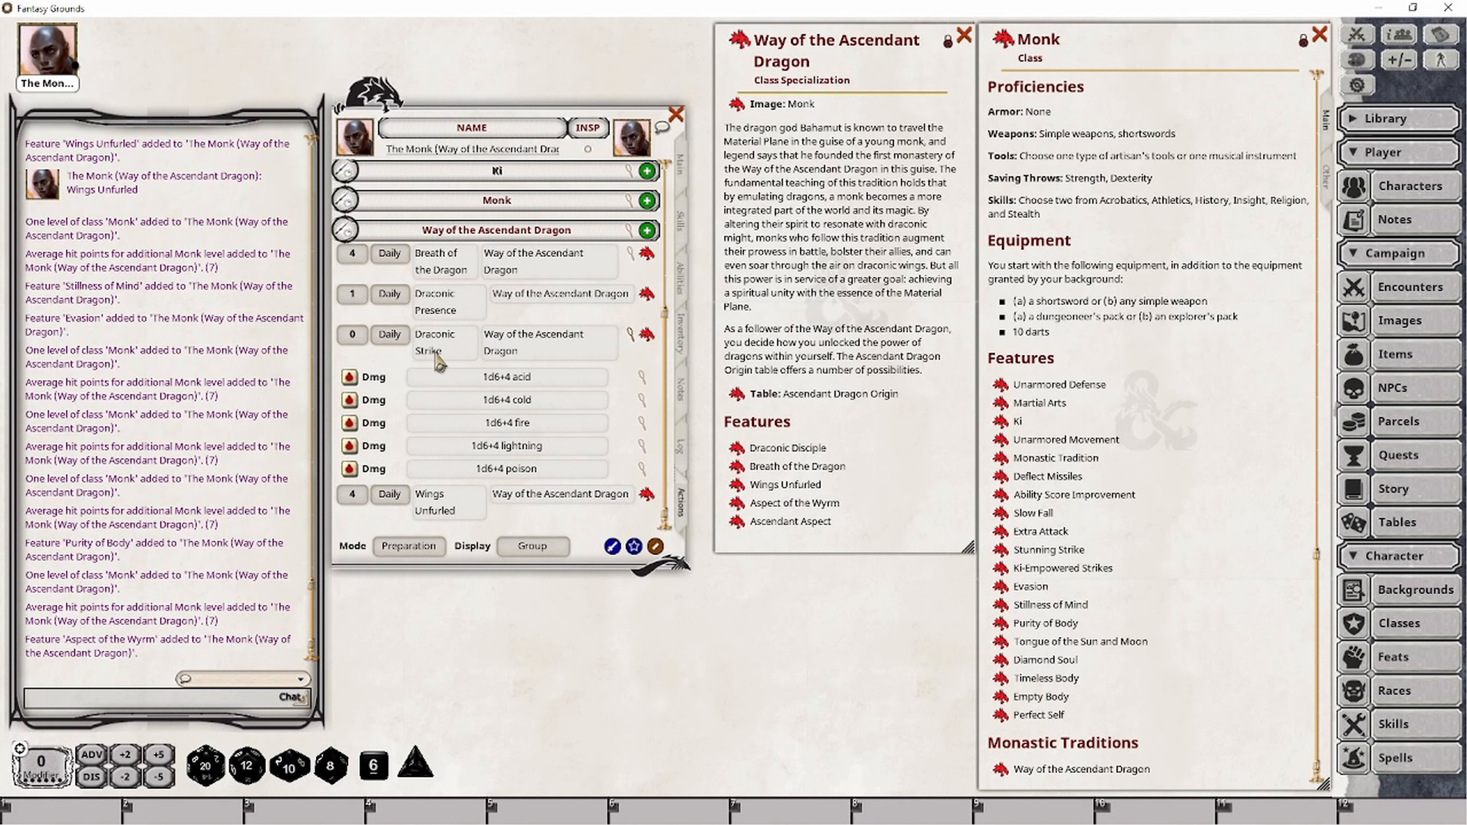
- Replace the die of Draconic Strike's acid damage with 1d8, keeping the Dexterity modifier, and close its damage settings
left_click(641, 378)
right_click(636, 511)
left_click(680, 525)
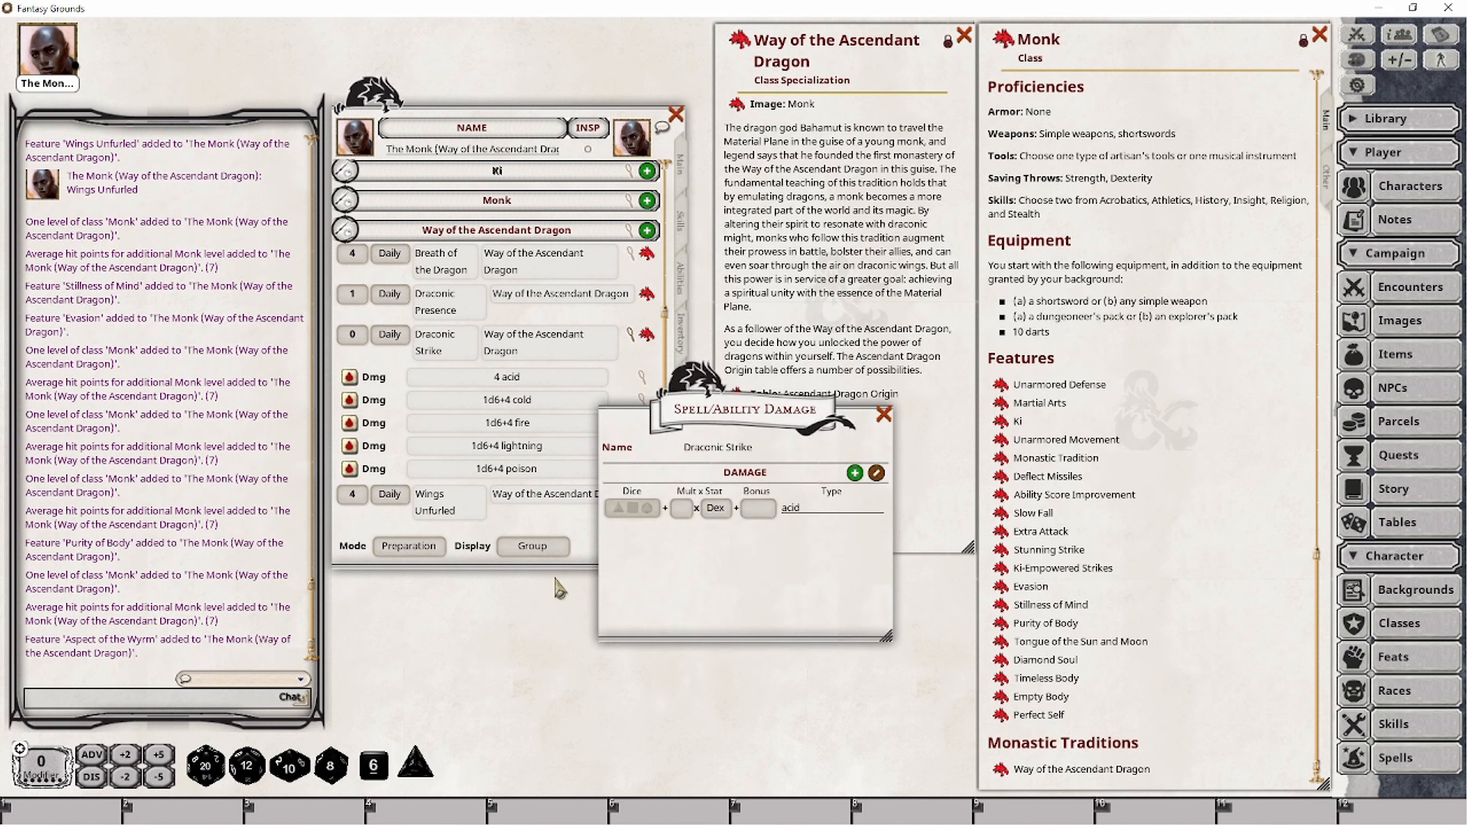
left_click_drag(350, 763, 632, 507)
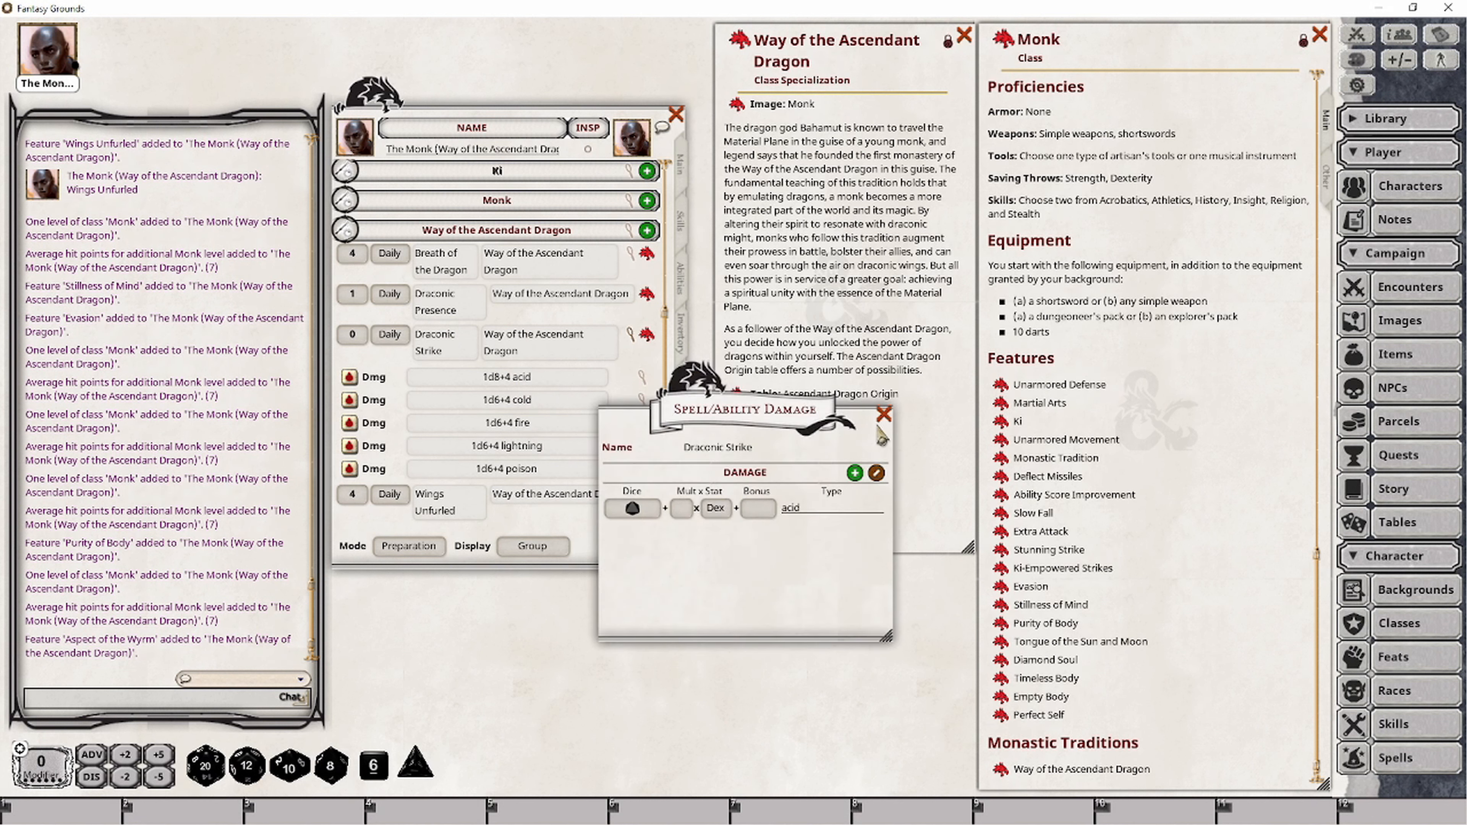
left_click(884, 415)
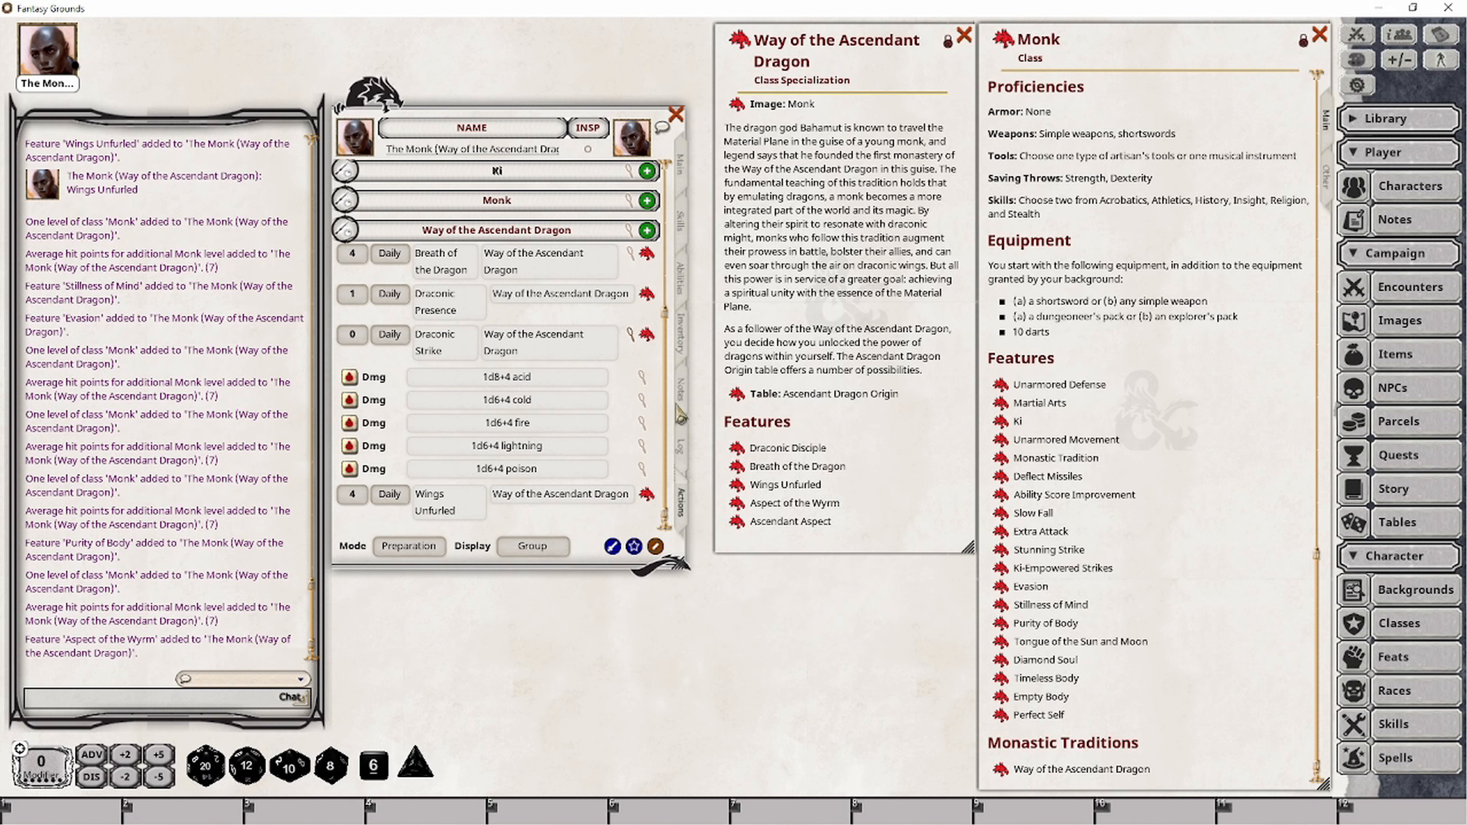
- Replace the die of Draconic Strike's cold damage with 1d8 and close its damage settings
left_click(641, 400)
right_click(642, 429)
left_click(697, 468)
left_click_drag(331, 766, 614, 434)
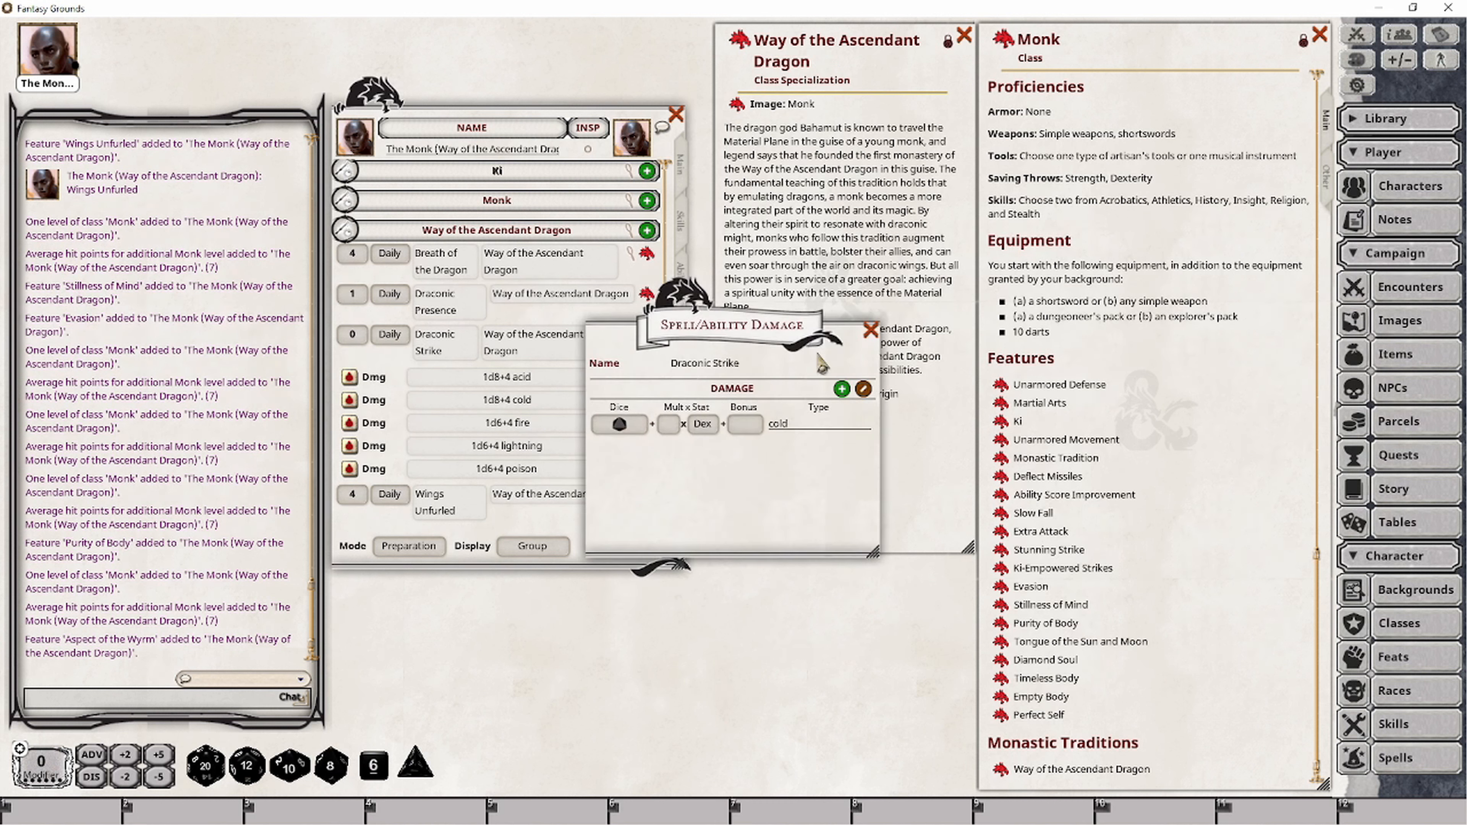
left_click(870, 330)
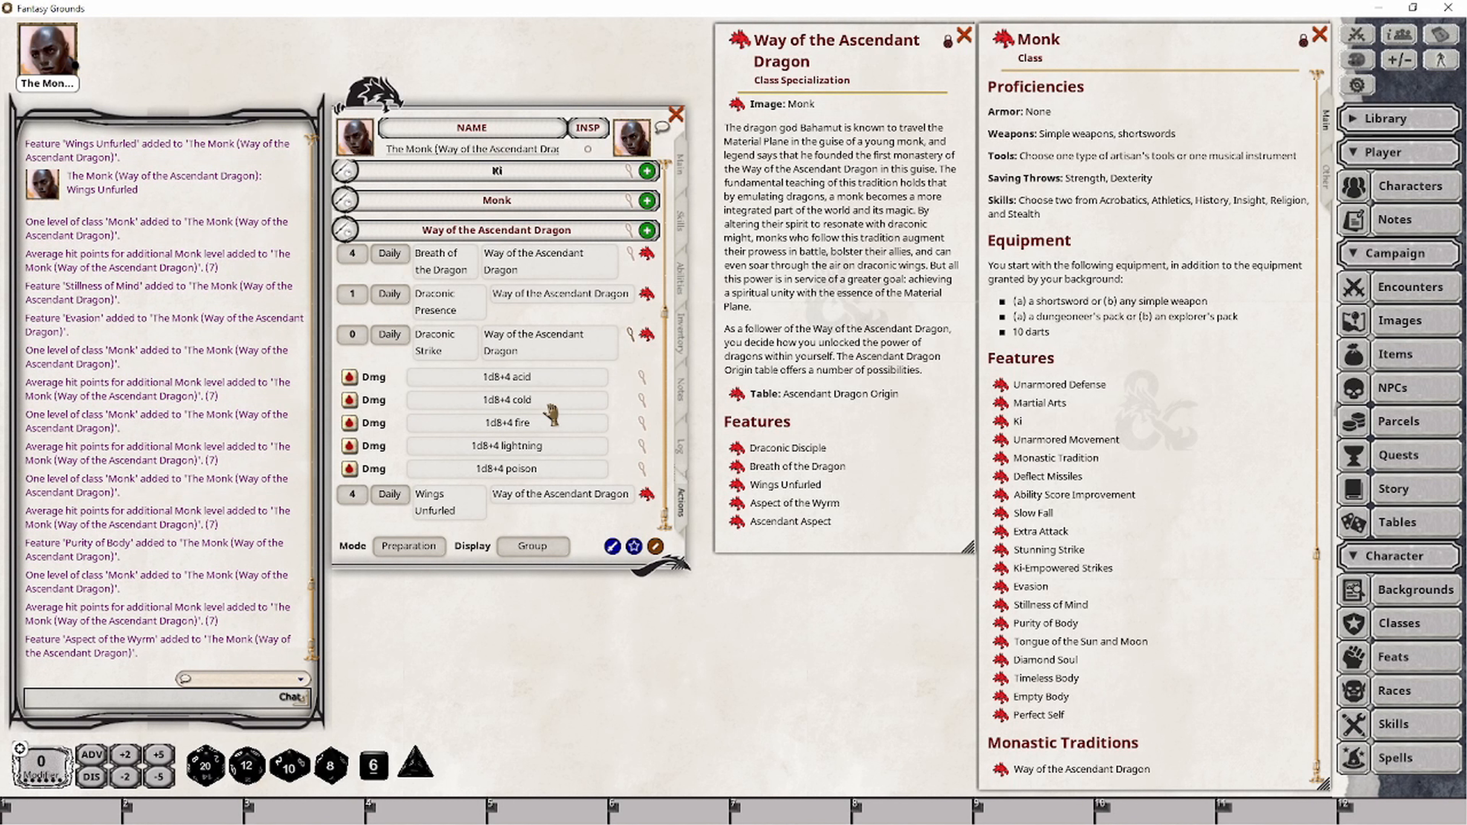
- Collapse Draconic Strike's damage entries and add the level 11 Aspect of the Wyrm feature to the Way of the Ascendant Dragon powers
left_click(631, 340)
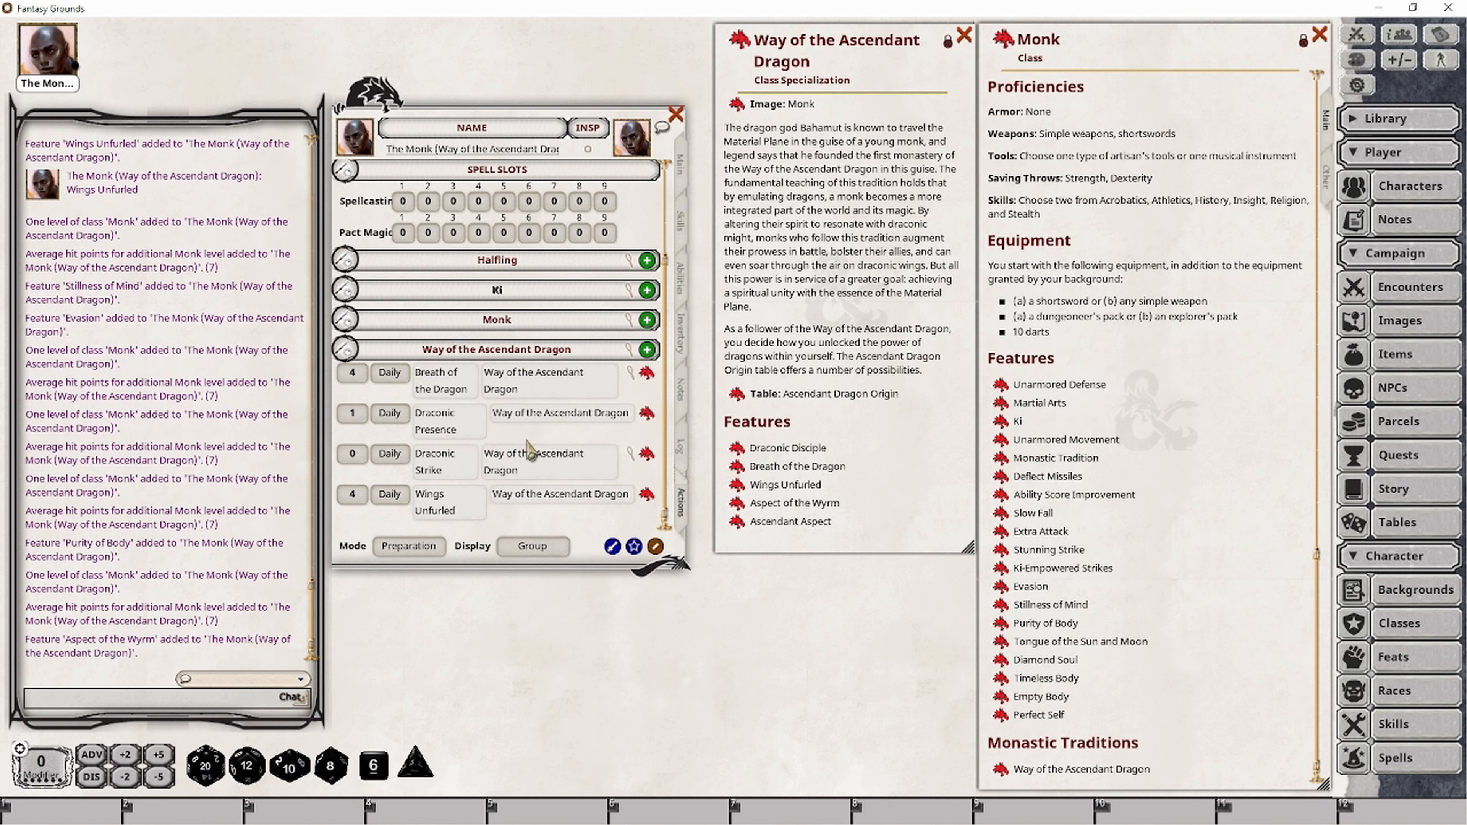
left_click(794, 503)
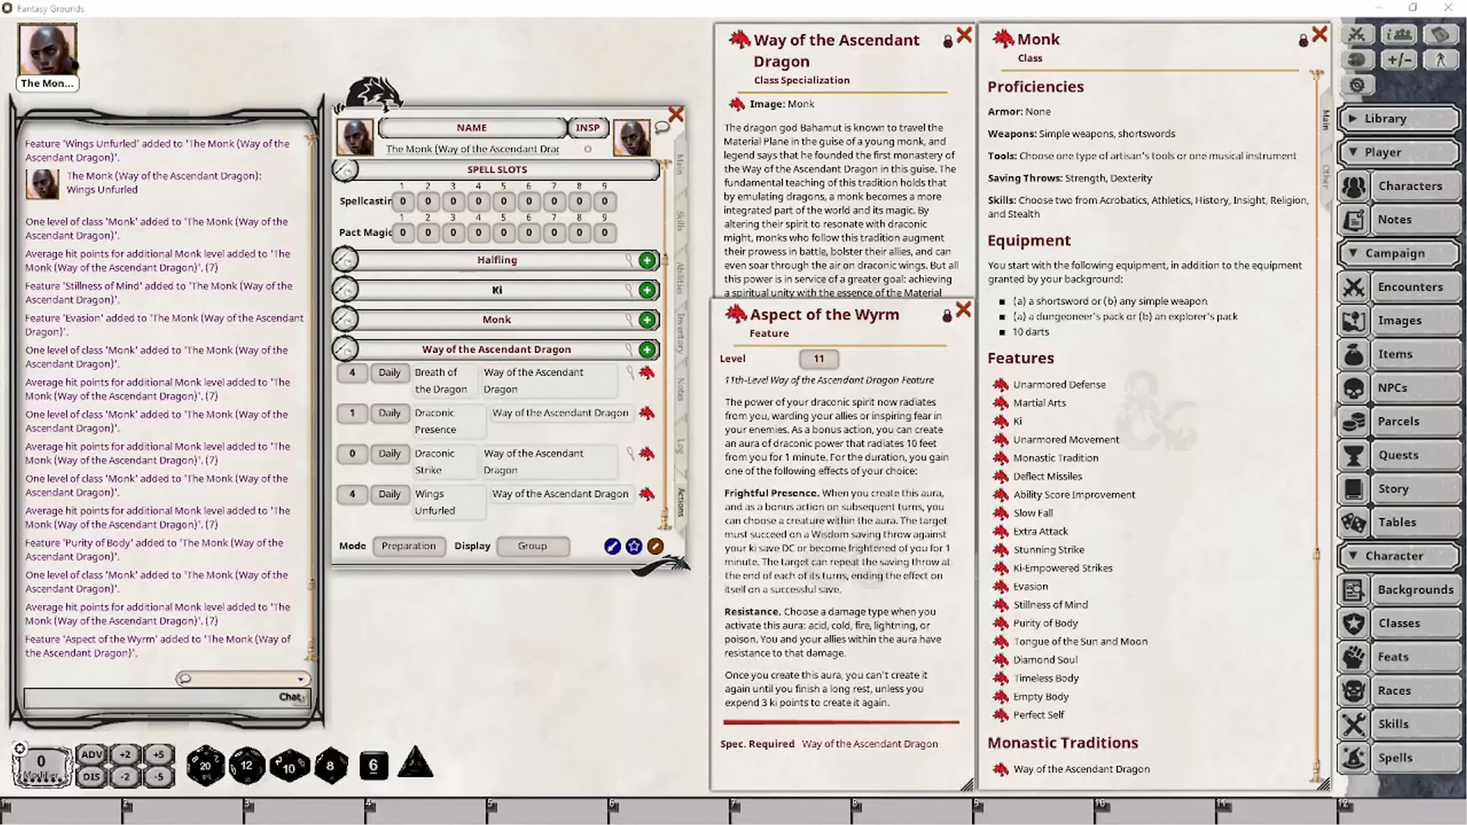
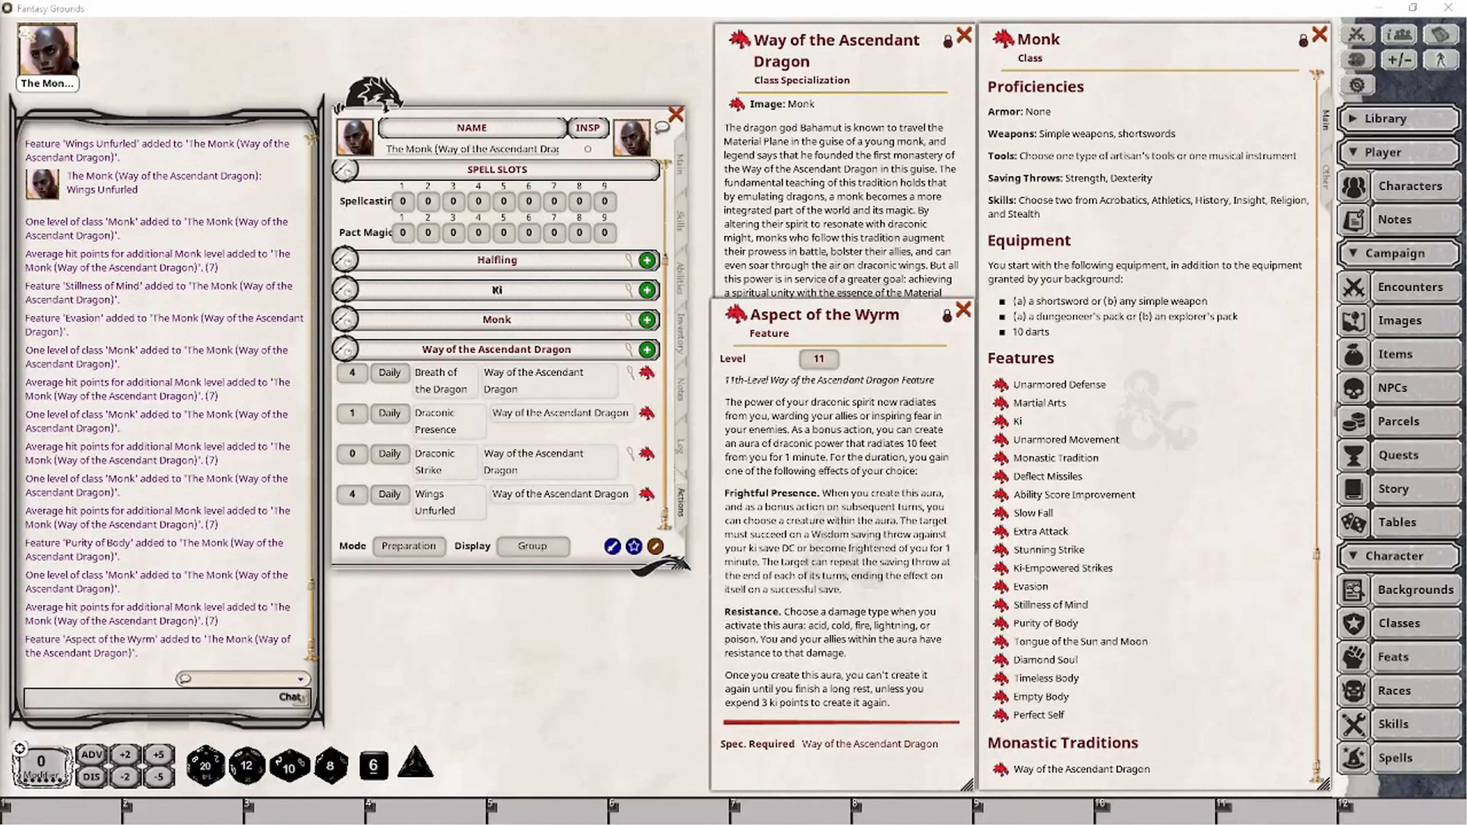
left_click_drag(741, 317, 514, 347)
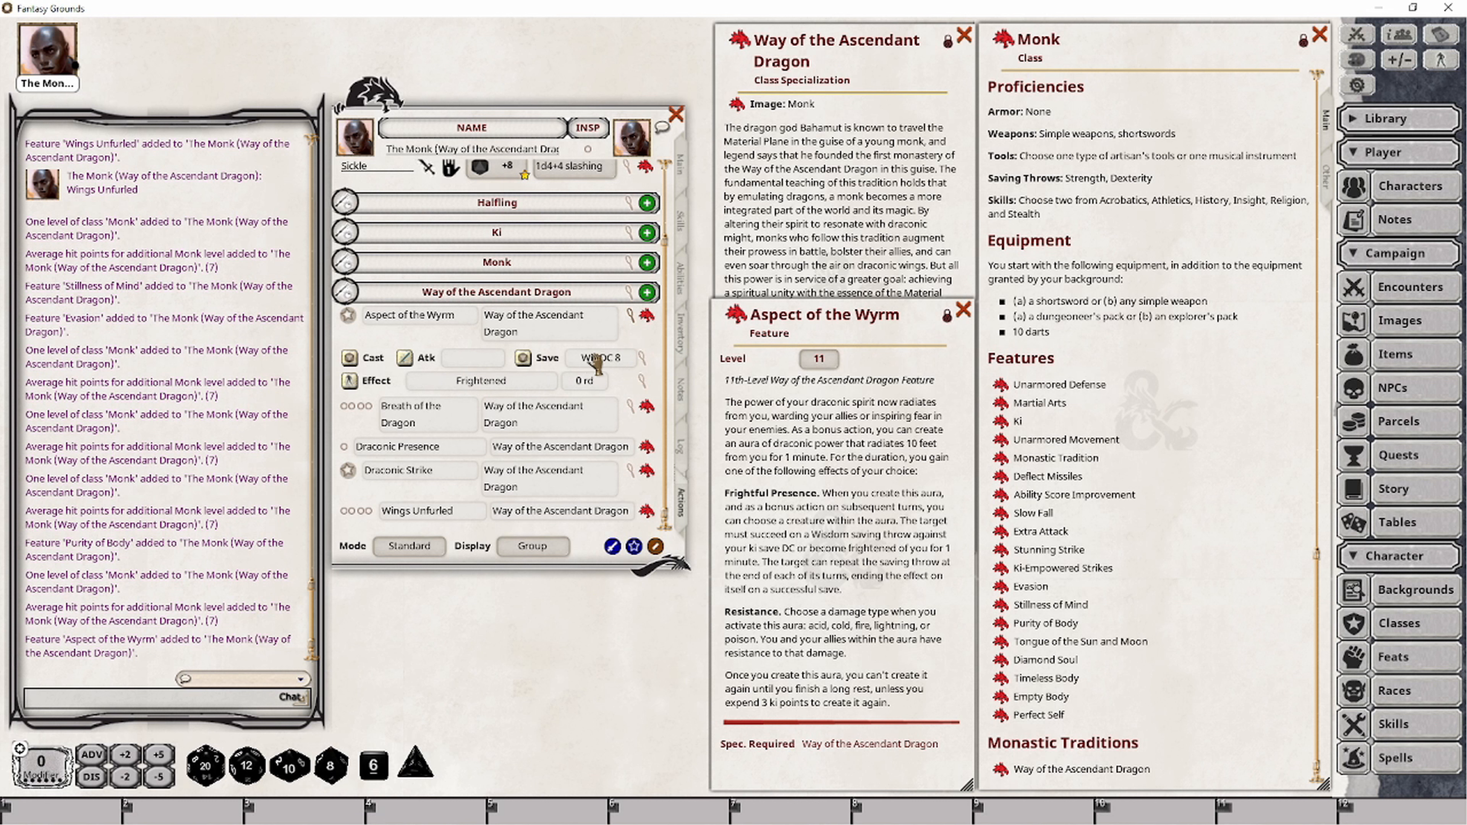
- Review the Wisdom save settings of Aspect of the Wyrm and close them
left_click(641, 360)
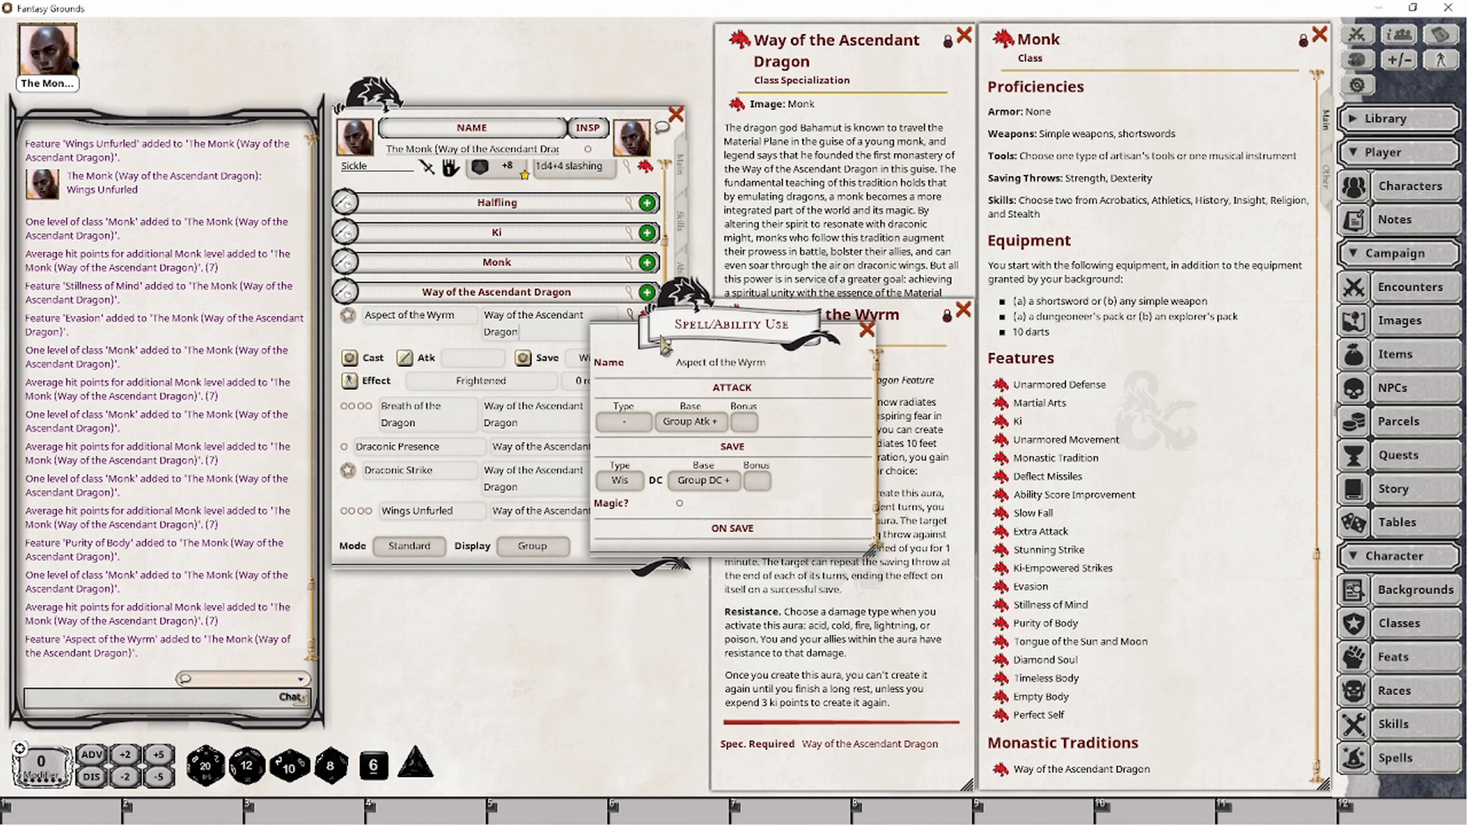
left_click_drag(654, 342, 740, 349)
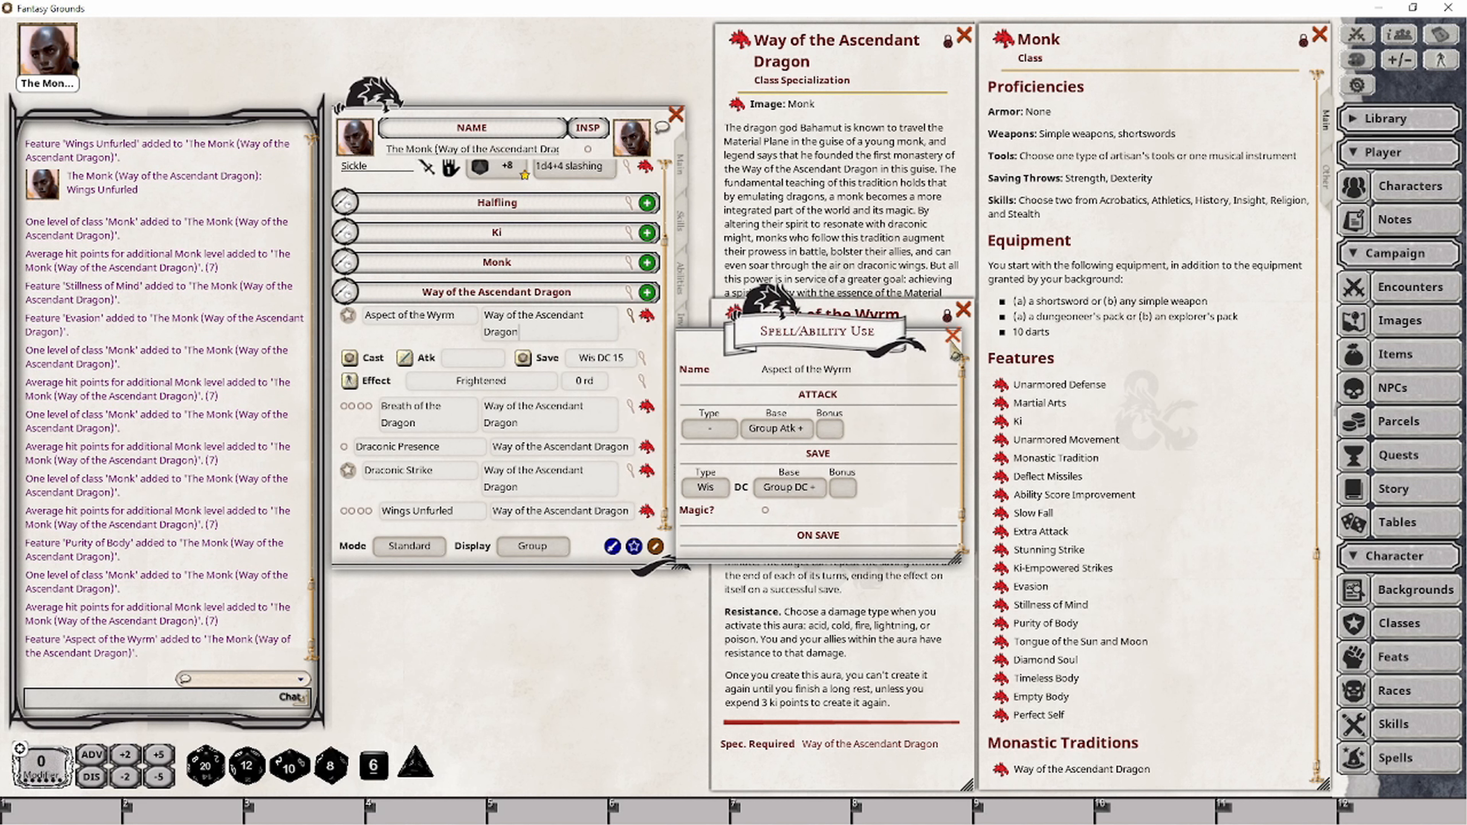
left_click(951, 336)
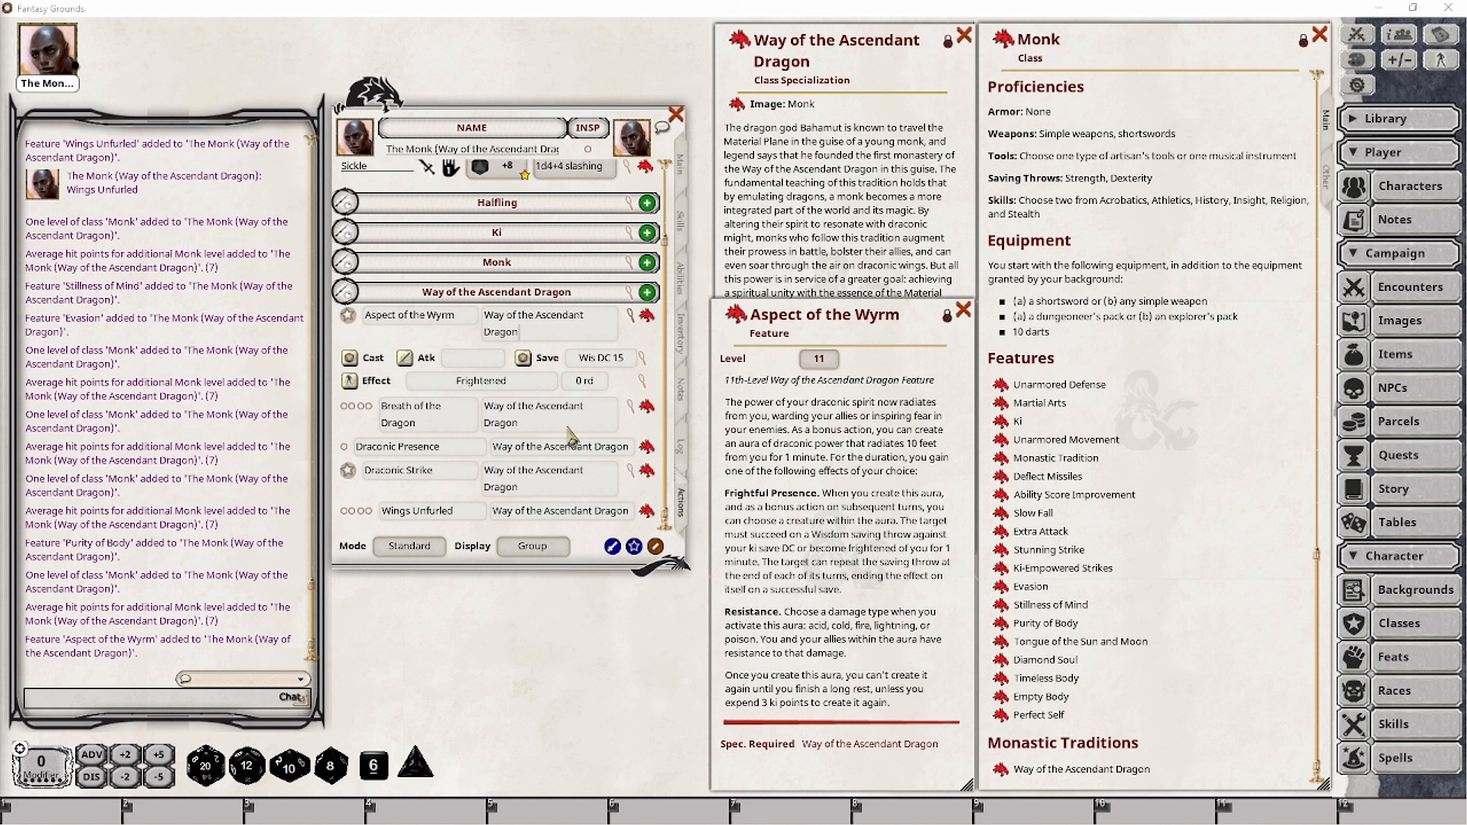
- Add five blank effects to Aspect of the Wyrm below its Frightened effect
right_click(506, 365)
left_click(565, 368)
left_click(574, 428)
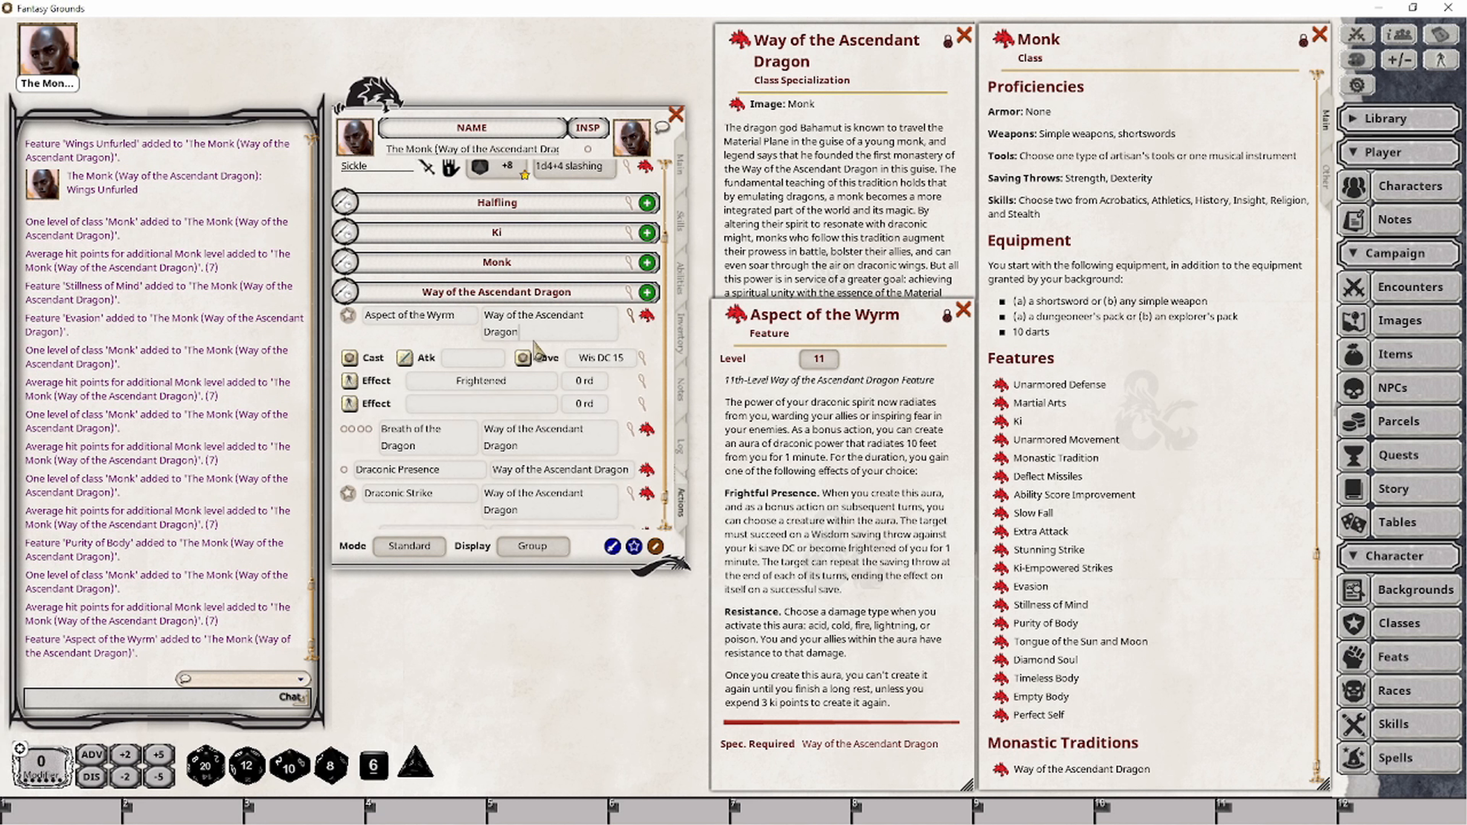
right_click(529, 388)
left_click(588, 393)
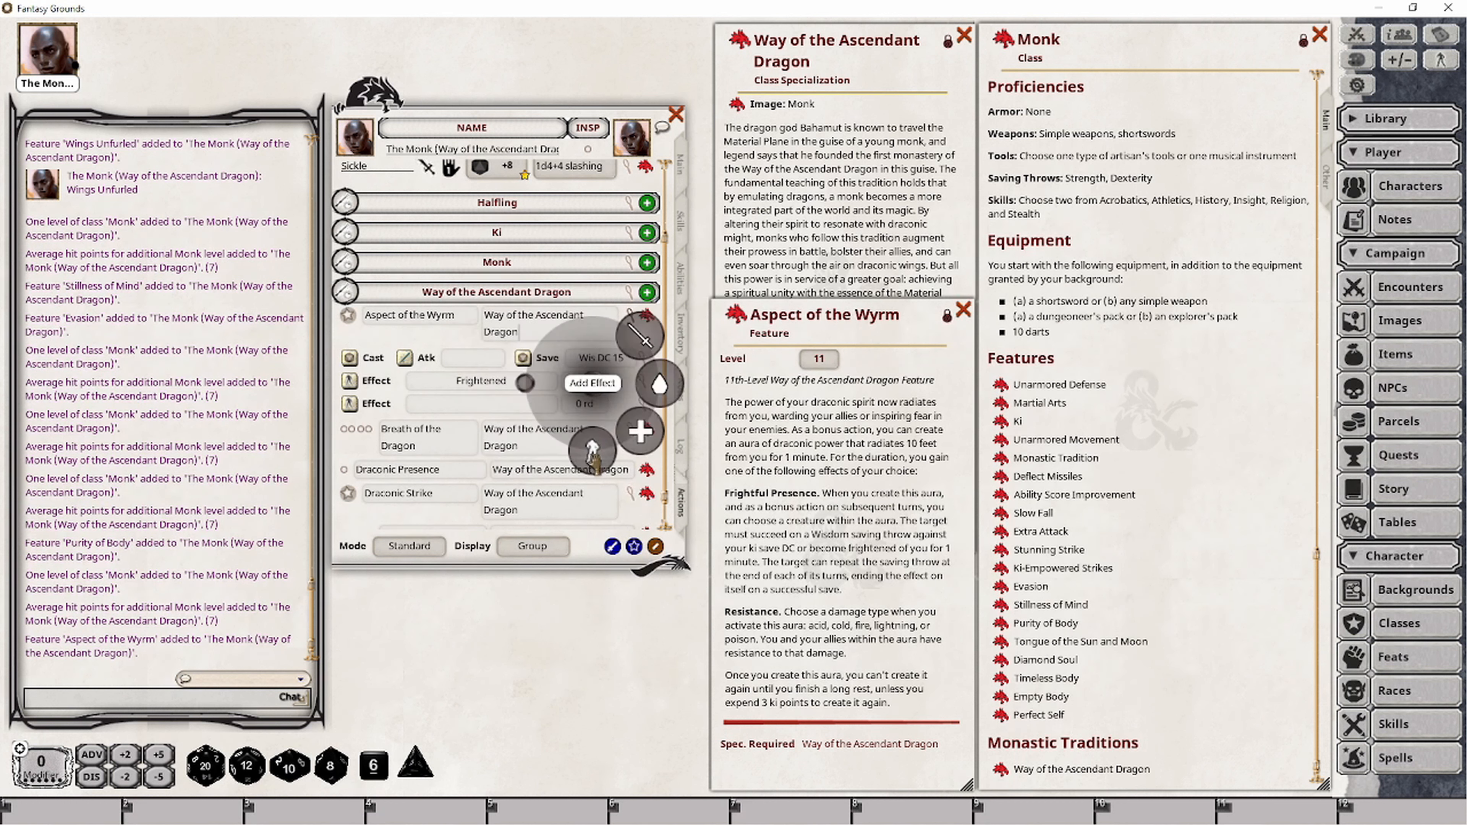
left_click(595, 460)
right_click(549, 368)
left_click(431, 394)
right_click(516, 400)
left_click(583, 398)
left_click(554, 483)
right_click(546, 437)
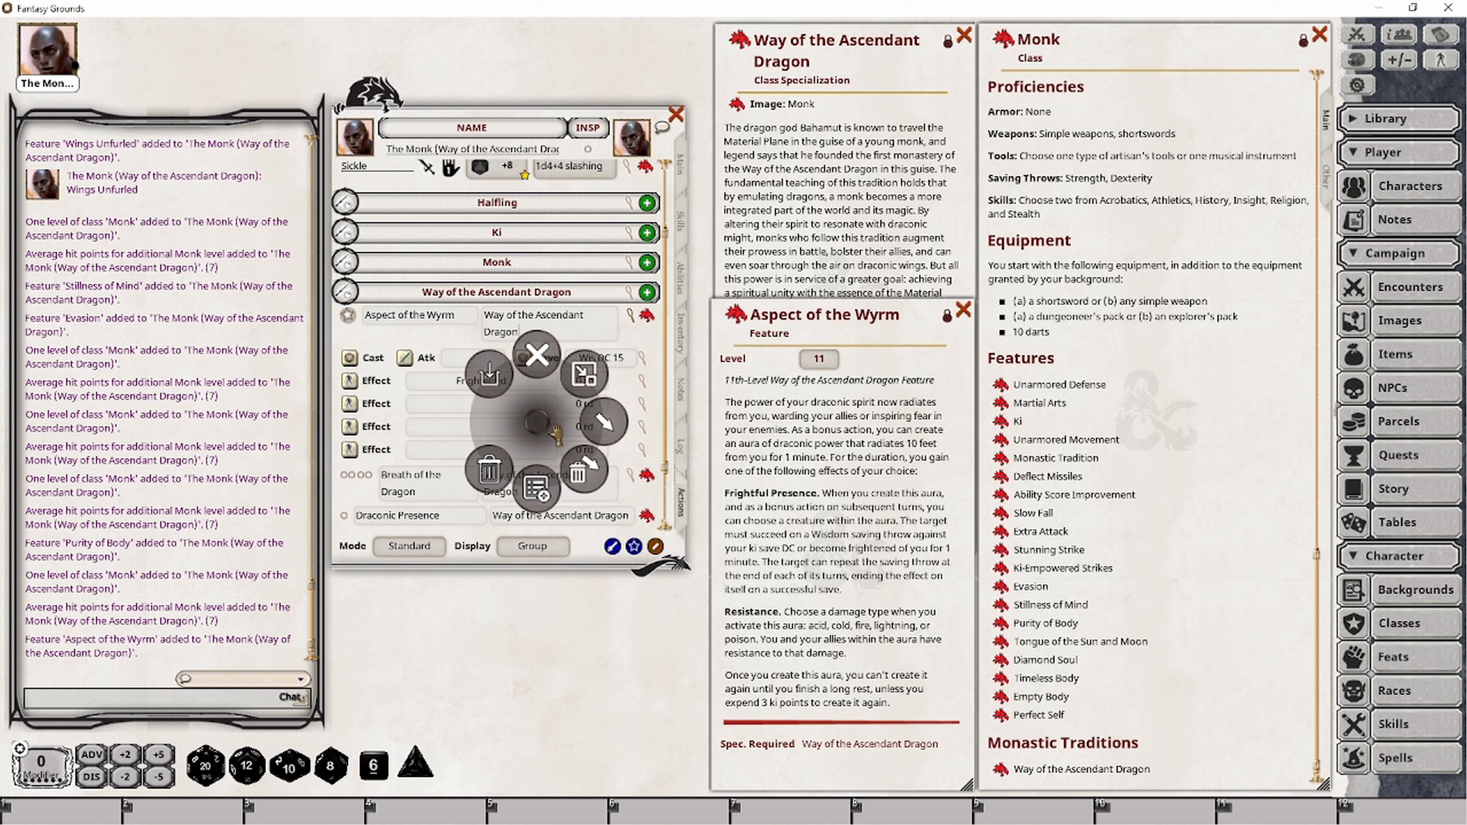
left_click(610, 437)
left_click(600, 508)
right_click(513, 445)
left_click(568, 446)
left_click(575, 516)
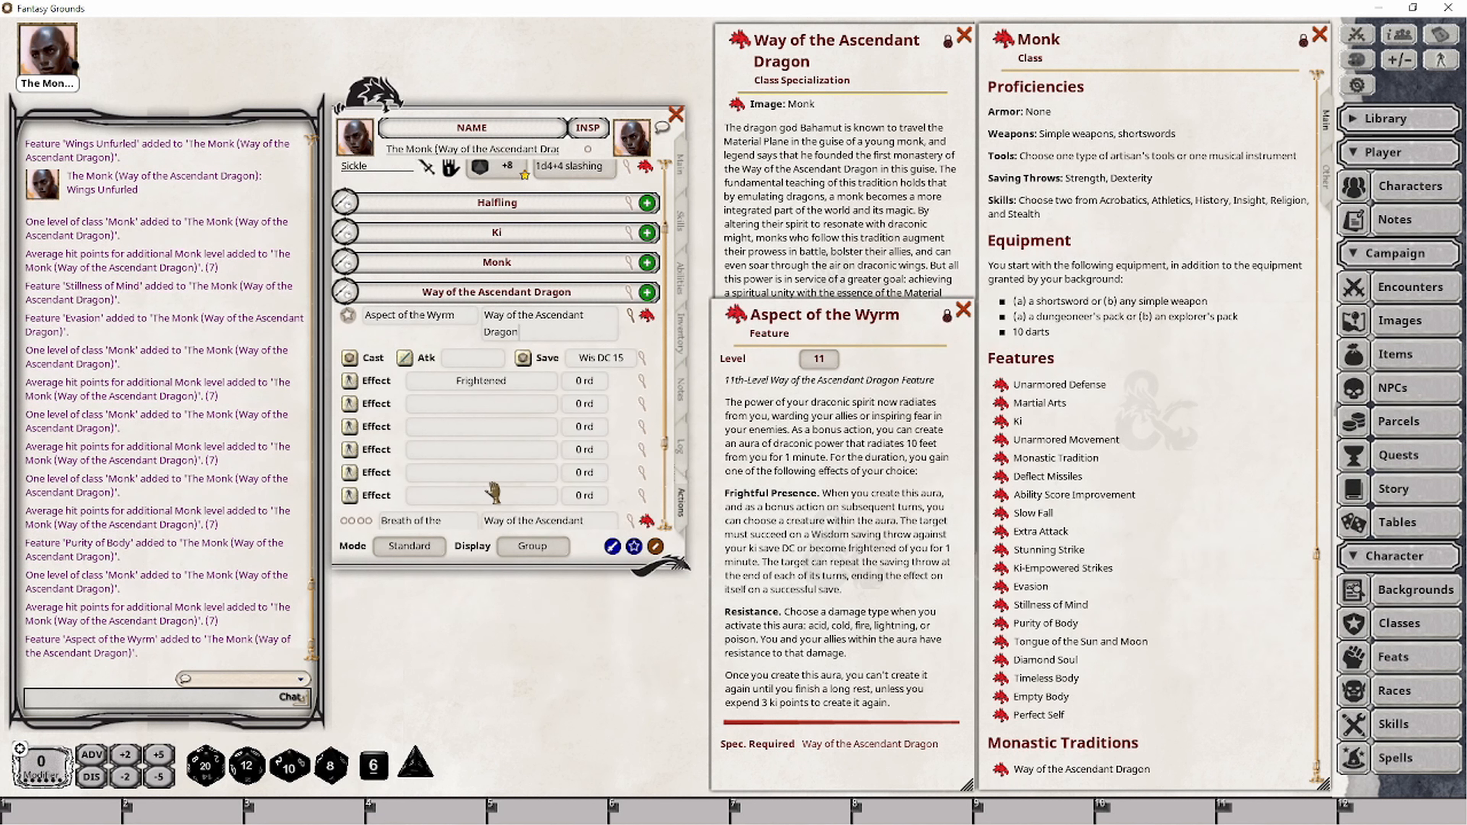
- Describe the first blank Aspect of the Wyrm effect as "Aspect of the Wyrm (Resistance); RESIST: acid"
left_click(642, 402)
left_click(646, 408)
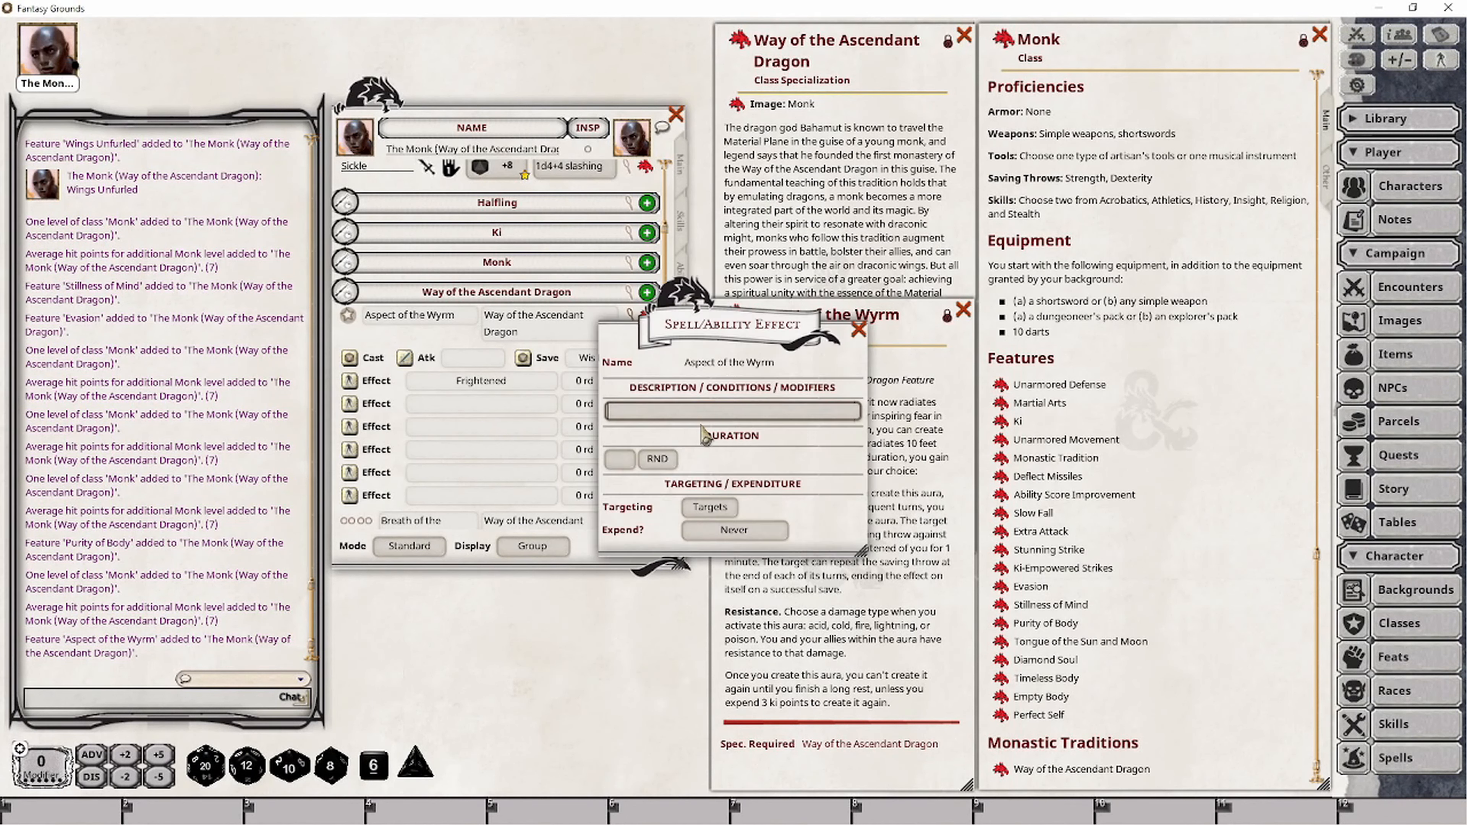
type("Aspect of the Wyrm (Resistance); RESIST: acid")
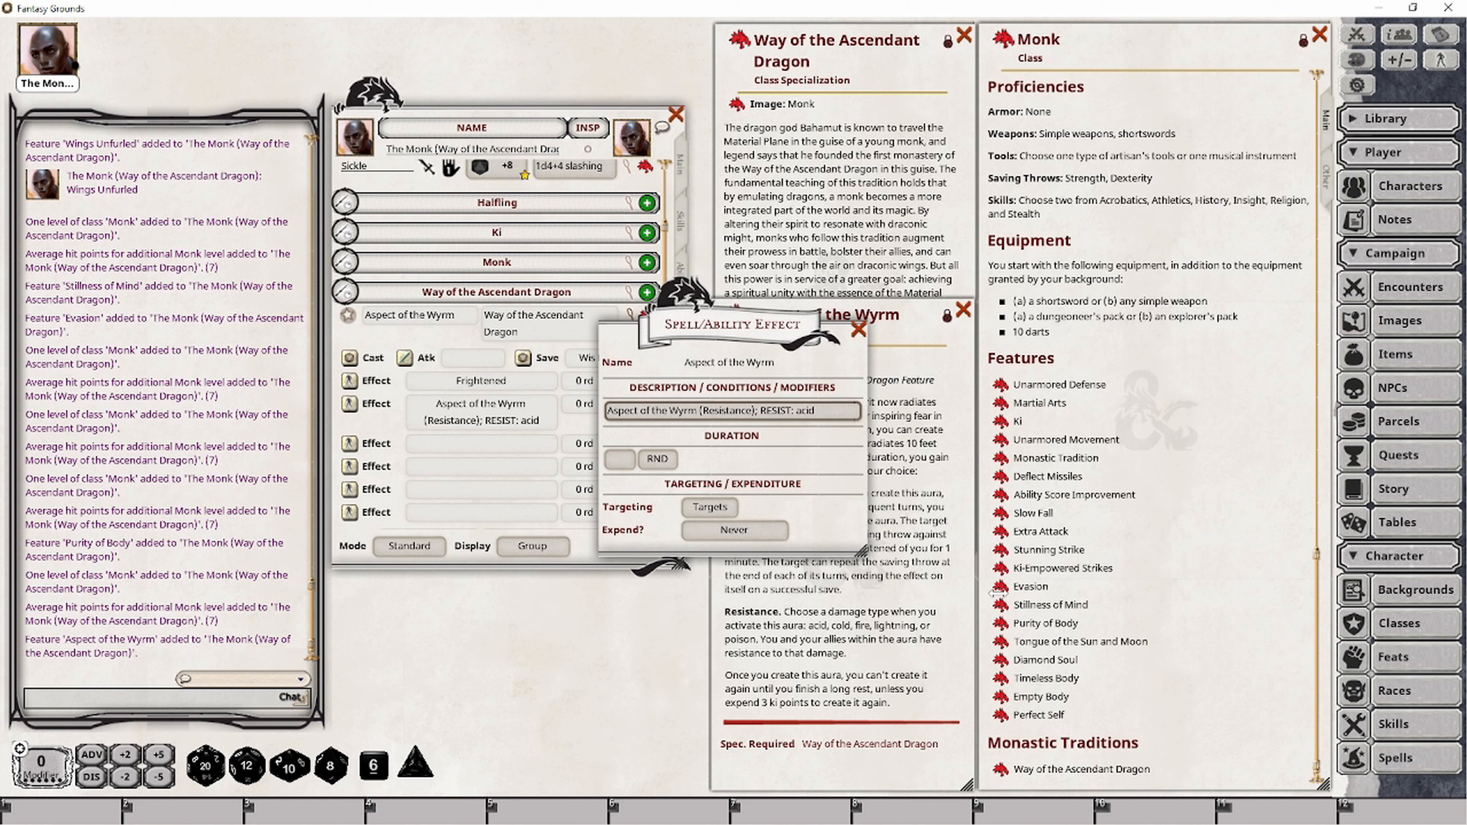
left_click(896, 637)
left_click(681, 322)
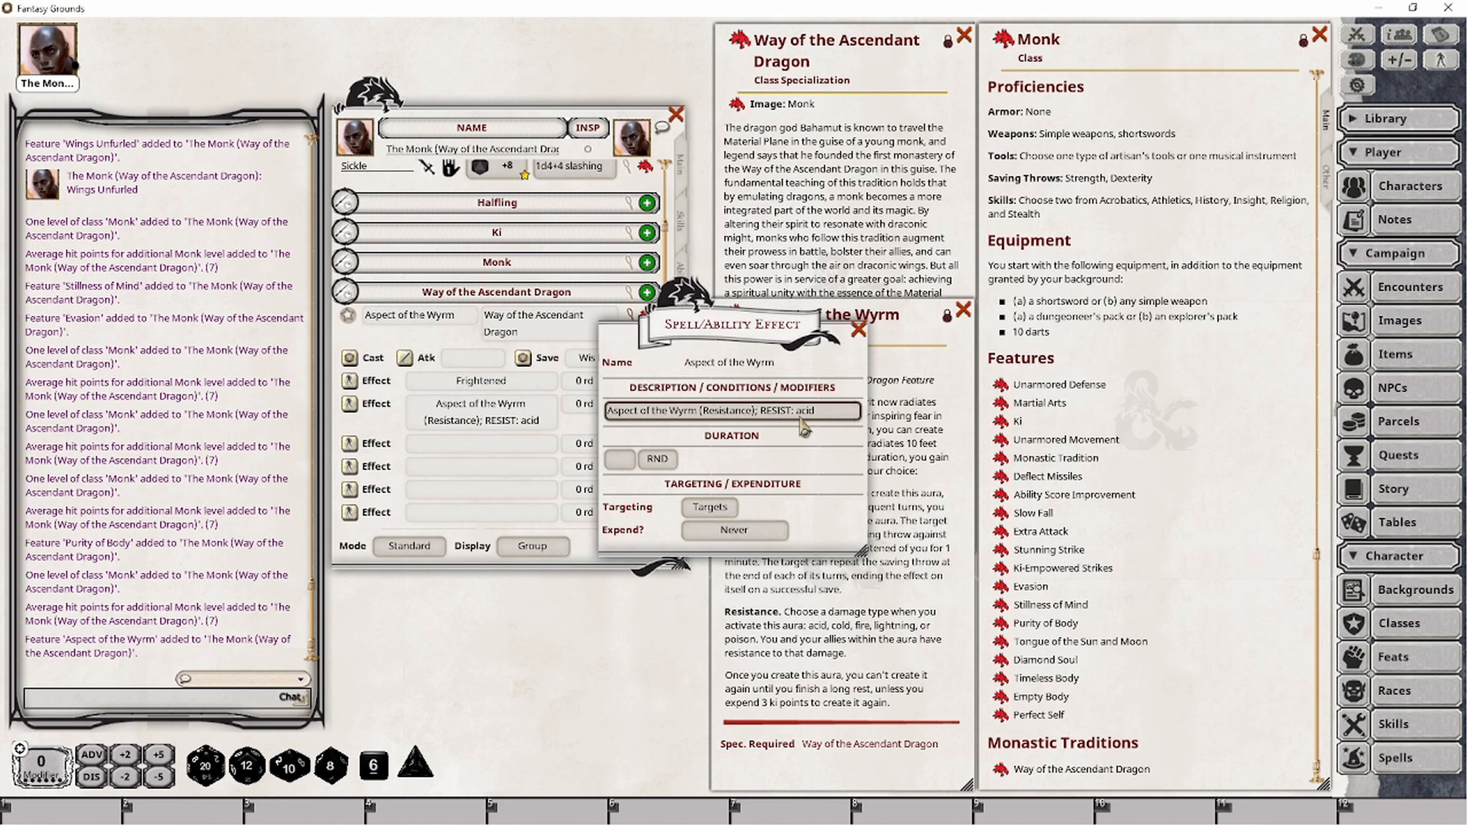
- Set the acid resistance effect's duration to 1 minute and close its settings
left_click(620, 459)
type("1")
left_click(657, 459)
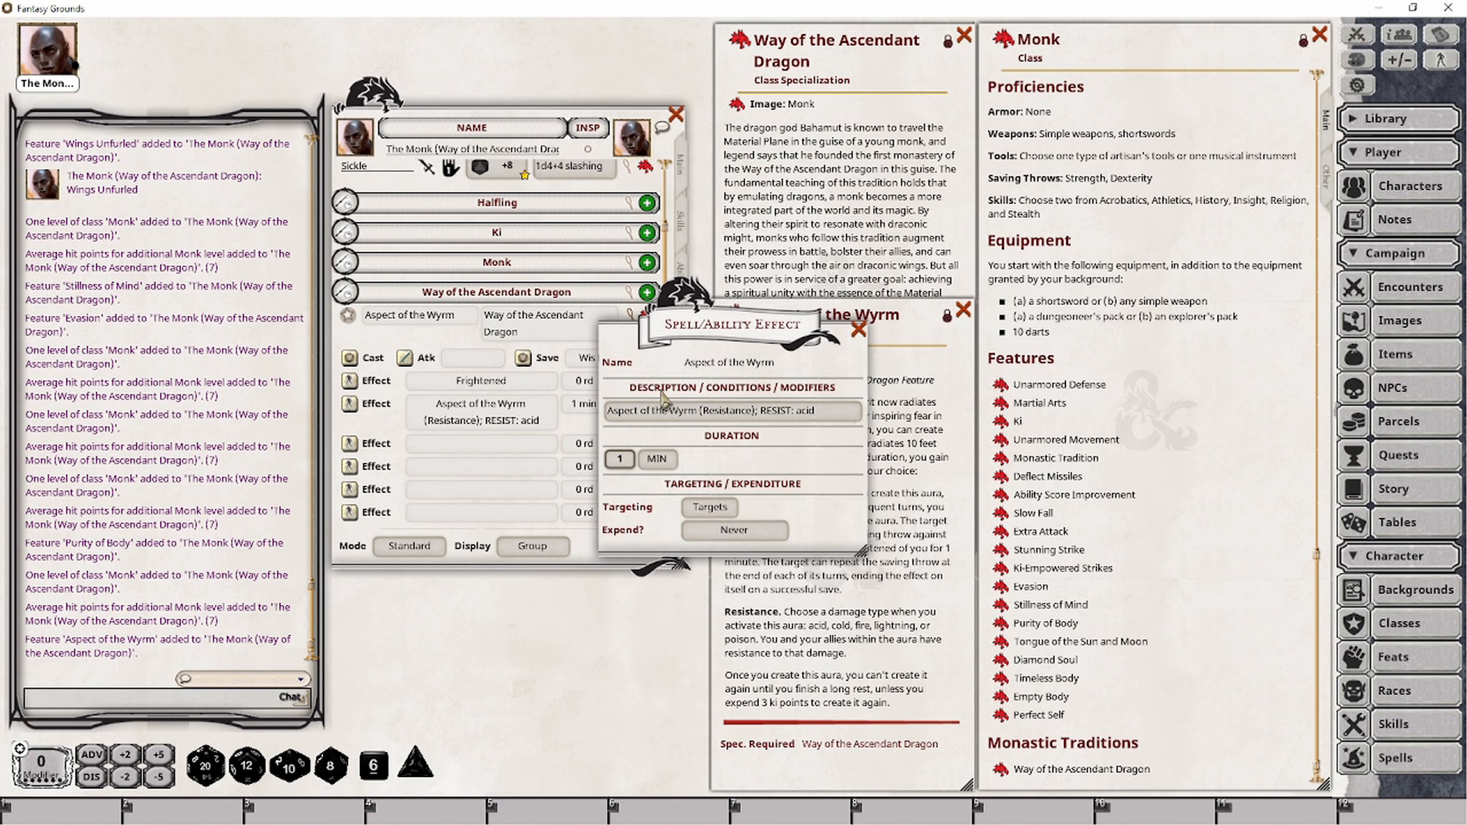
left_click(858, 330)
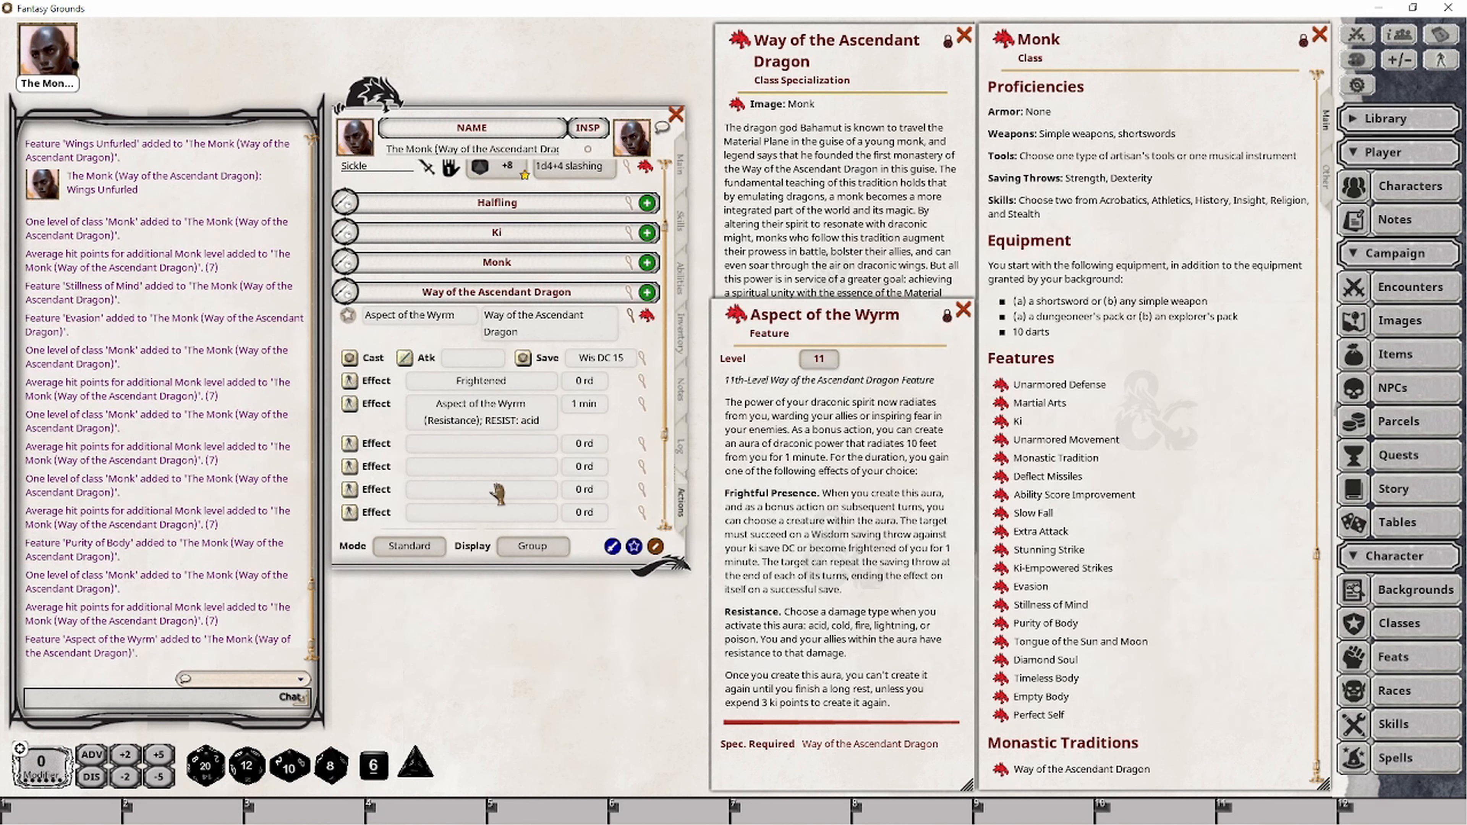
scroll(513, 502, "down", 3)
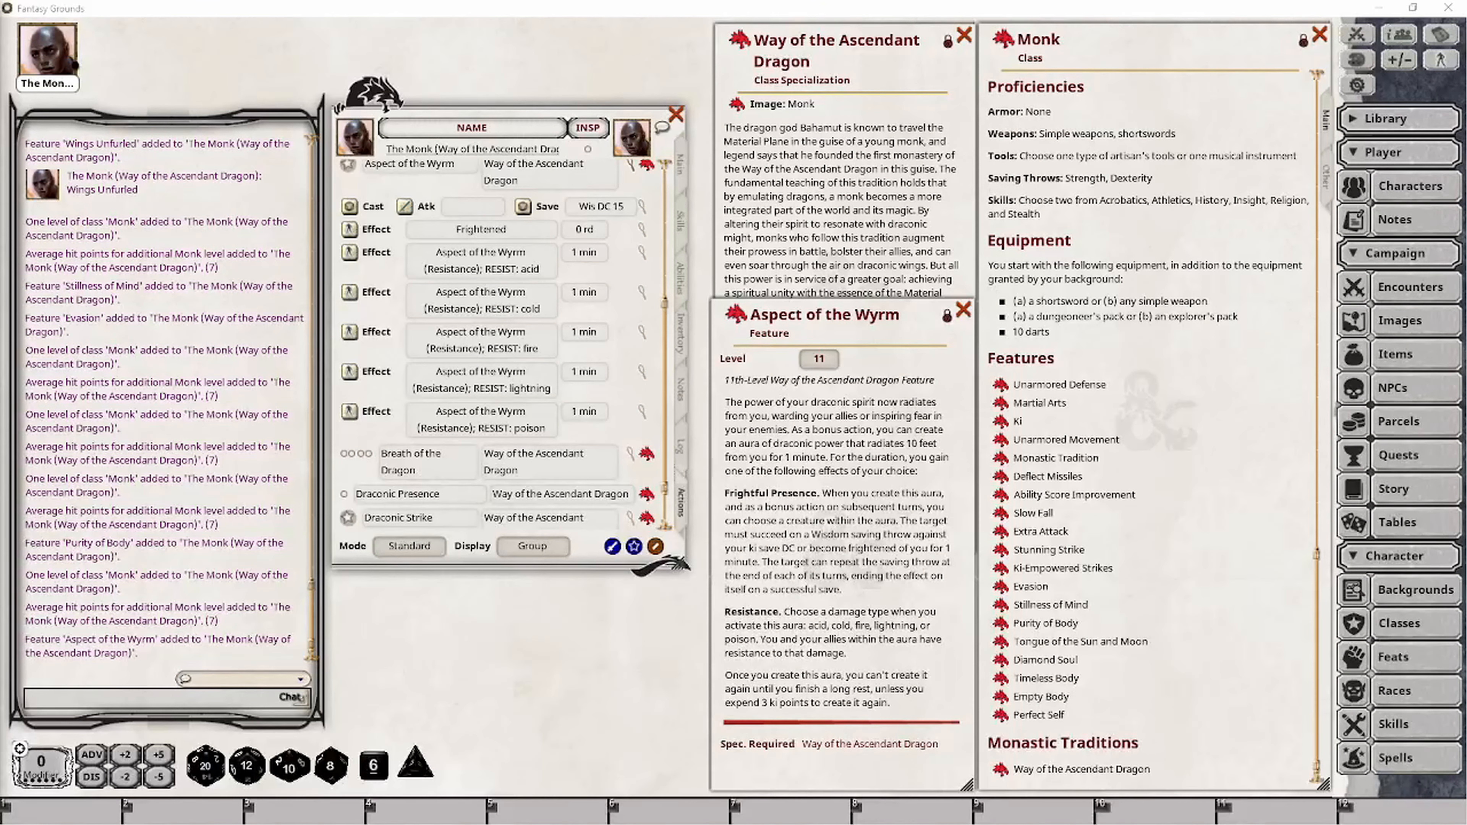
- Add another effect to Aspect of the Wyrm and describe it as "Aspect of the Wyrm (Frightful Presence)"
right_click(578, 254)
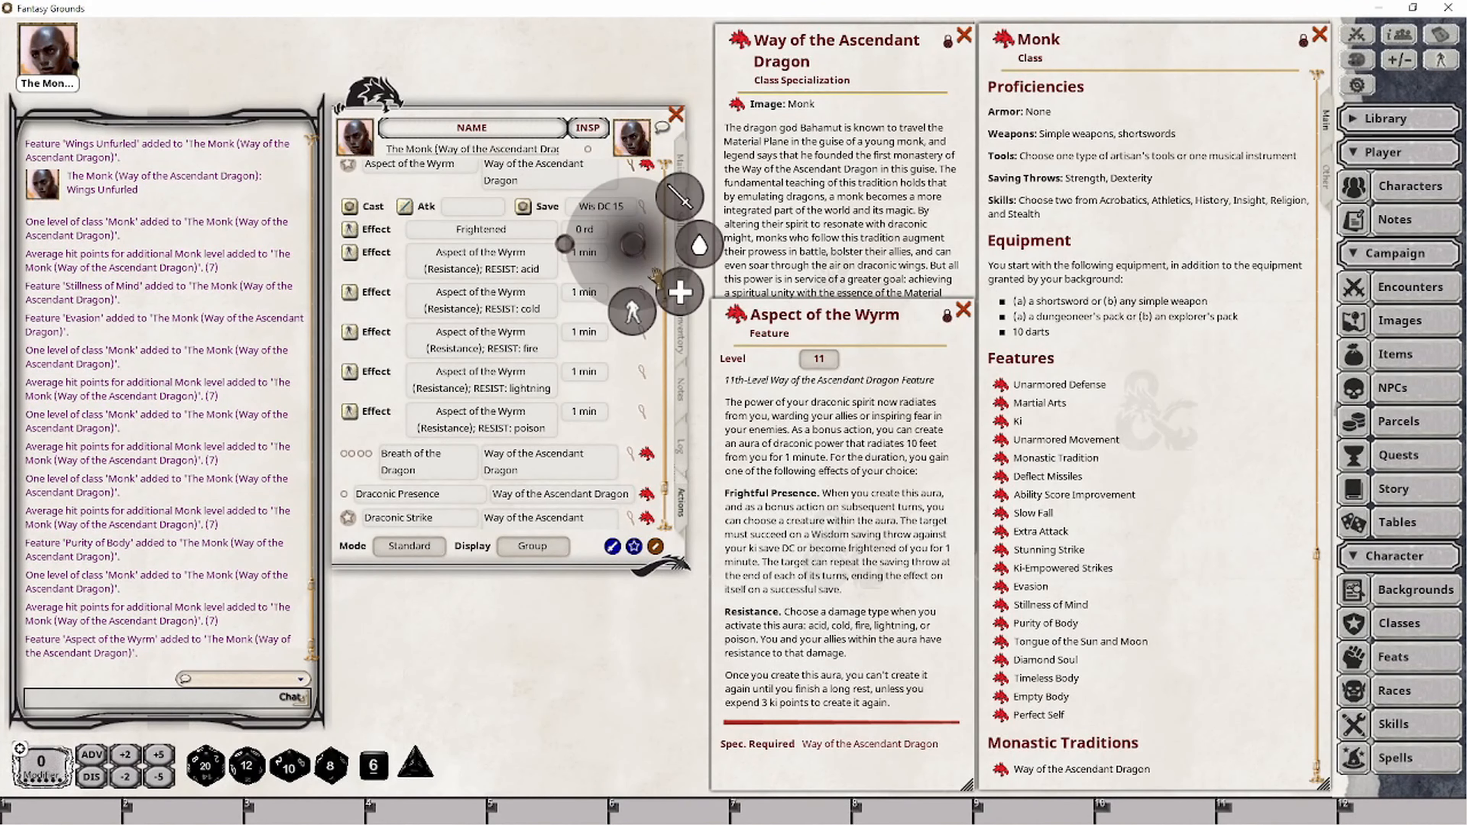
left_click(633, 315)
left_click(641, 427)
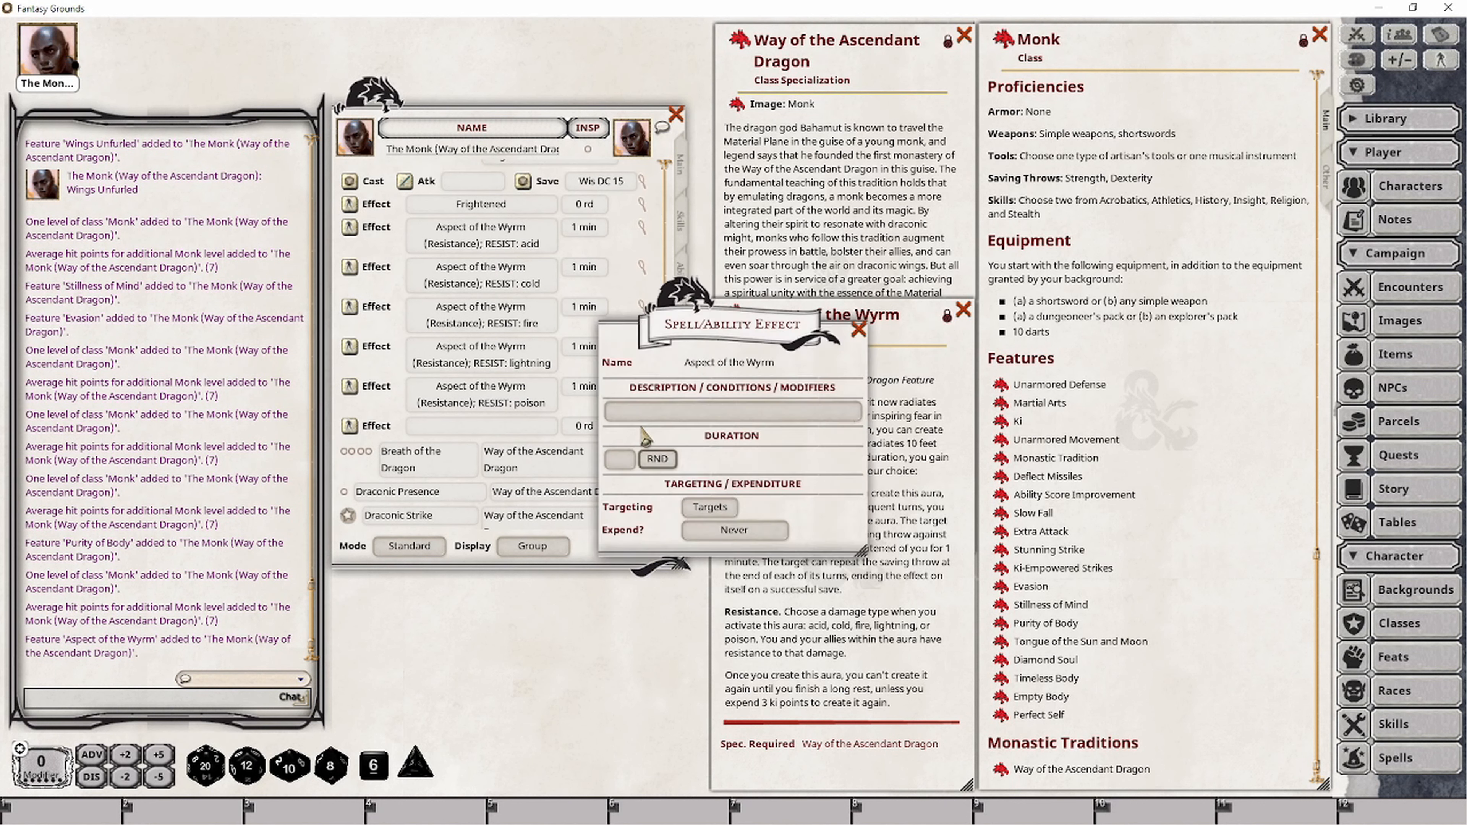
left_click(679, 414)
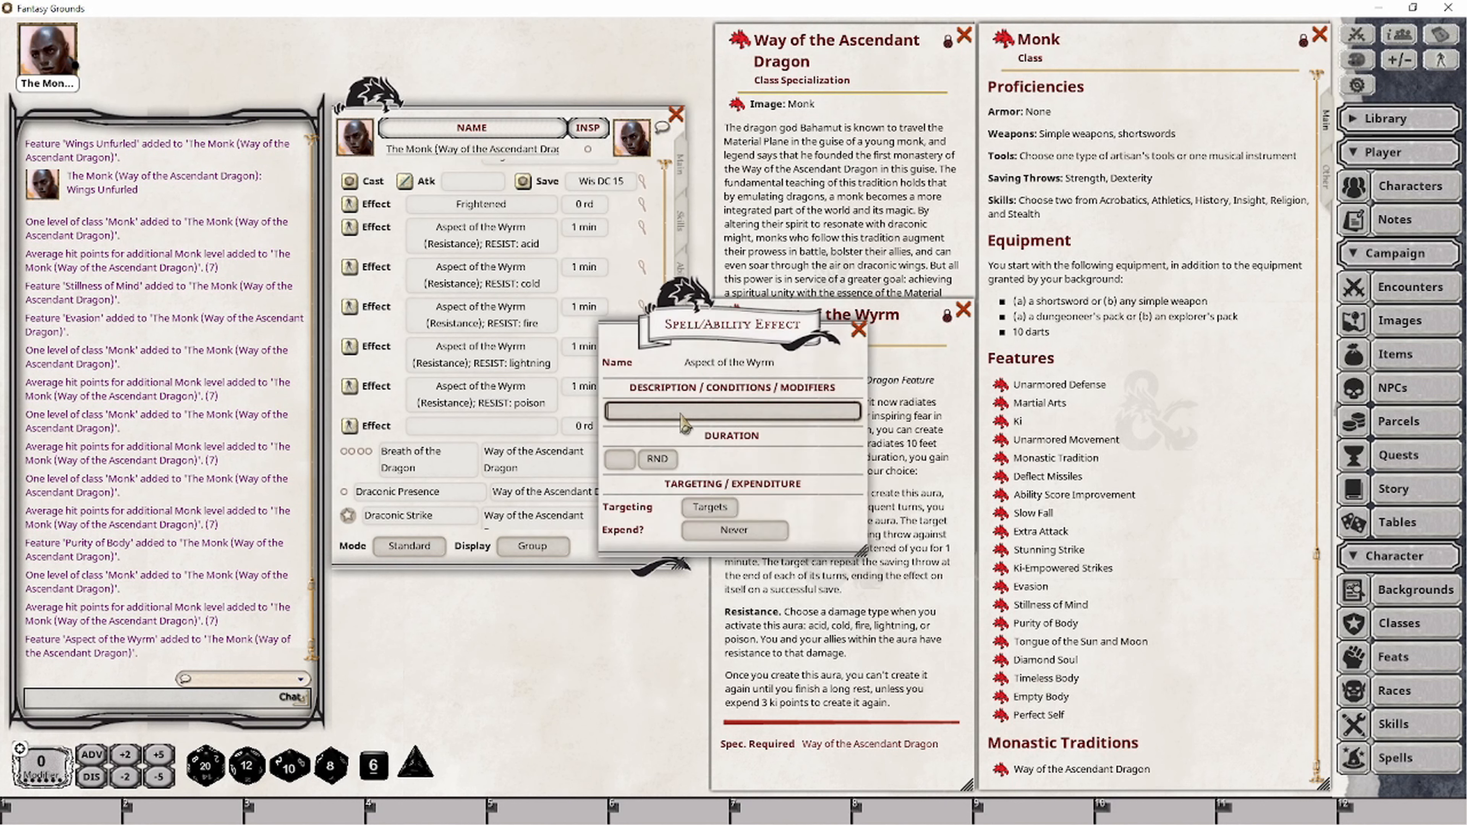
key("shift")
type("Aspect of the Wyrm (")
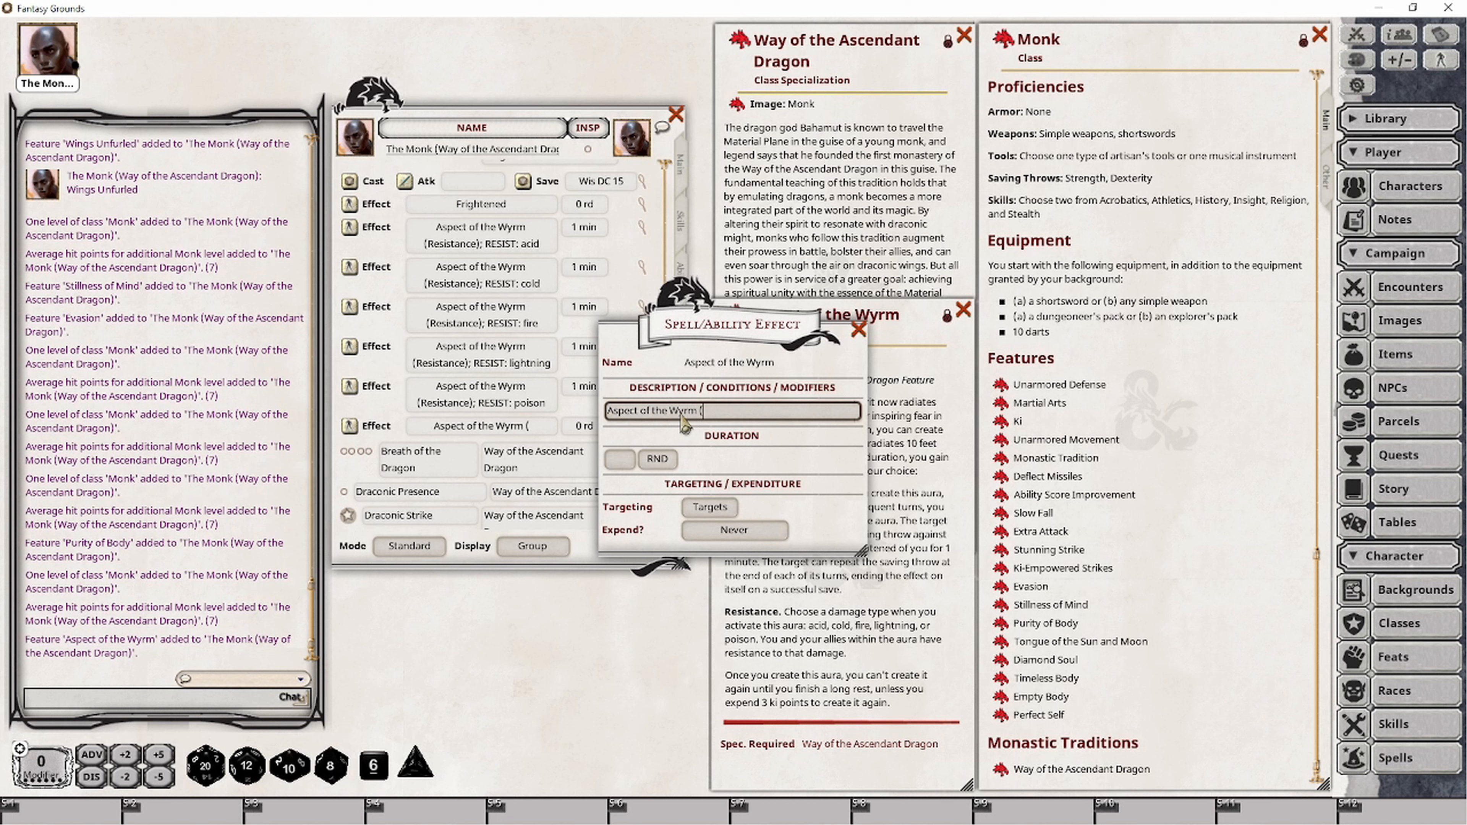
left_click_drag(689, 322, 507, 316)
type("Frightful Presence)")
- Set the Frightful Presence effect's duration to 1 minute and its targeting to Self, and close its settings
left_click(437, 452)
type("1")
left_click(474, 453)
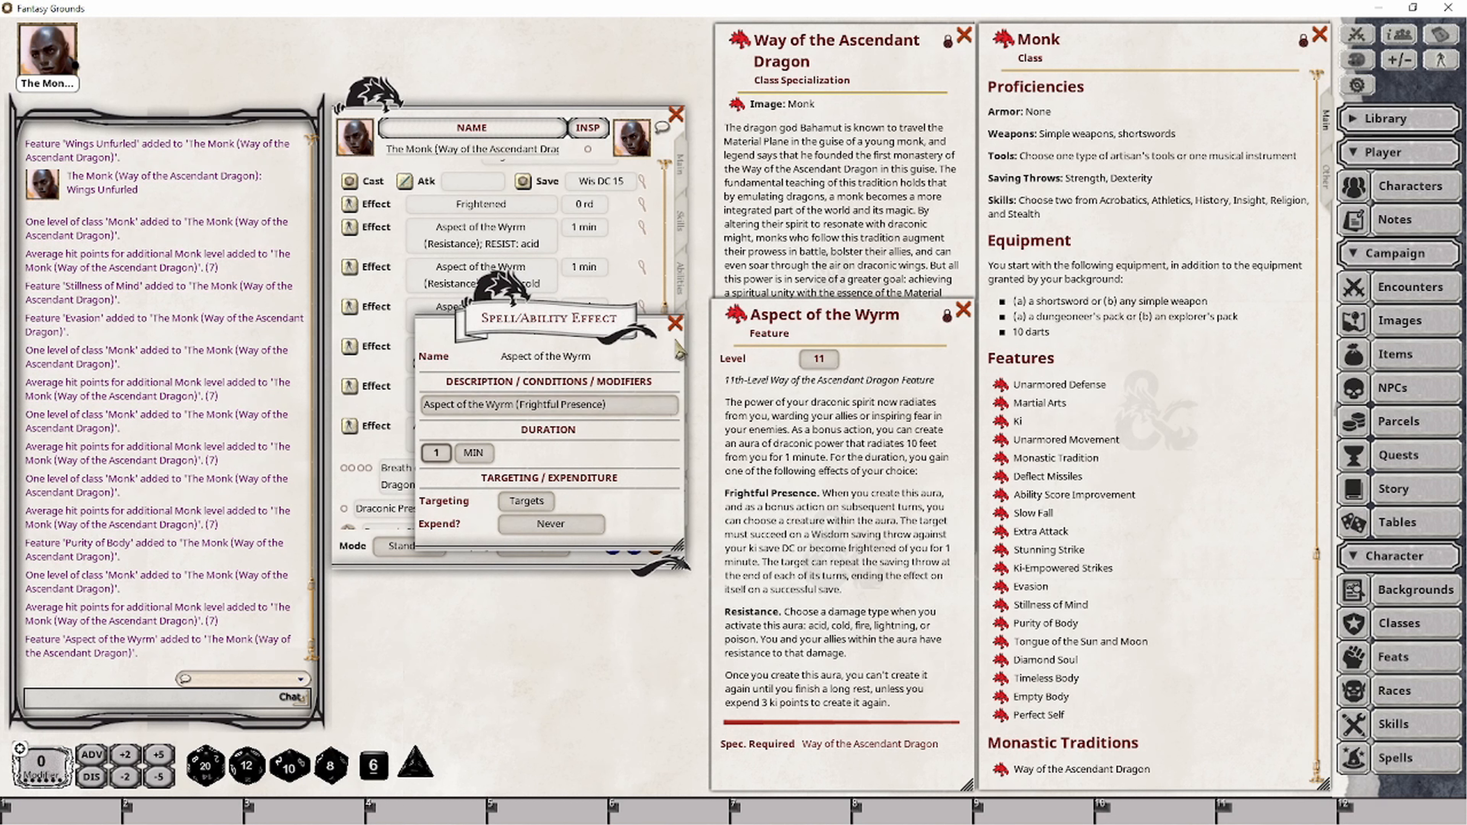
left_click(529, 500)
left_click(675, 323)
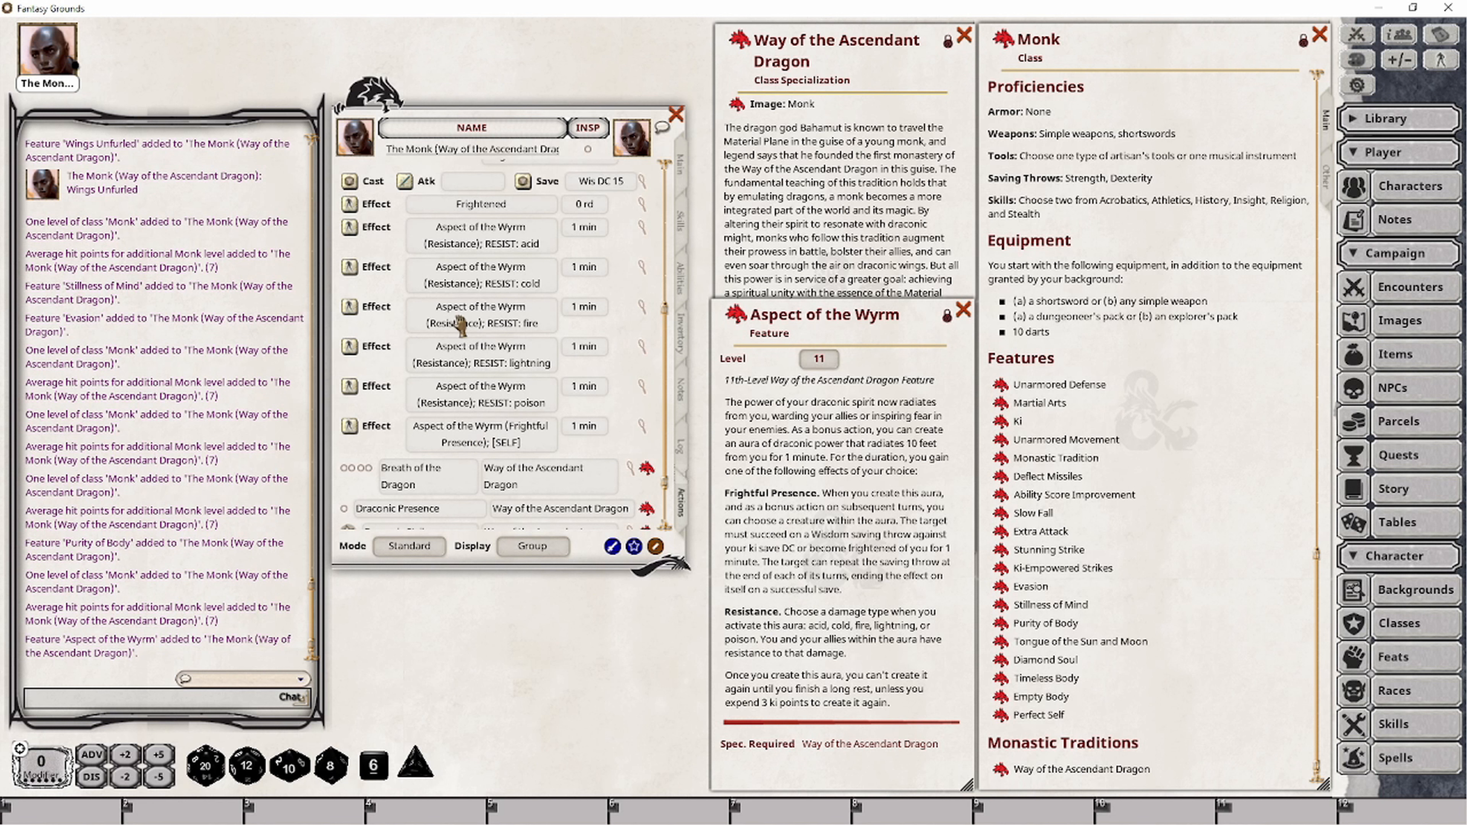
- Copy the Aspect of the Wyrm power from the Way of the Ascendant Dragon group into the Ki group
scroll(462, 323, "up", 2)
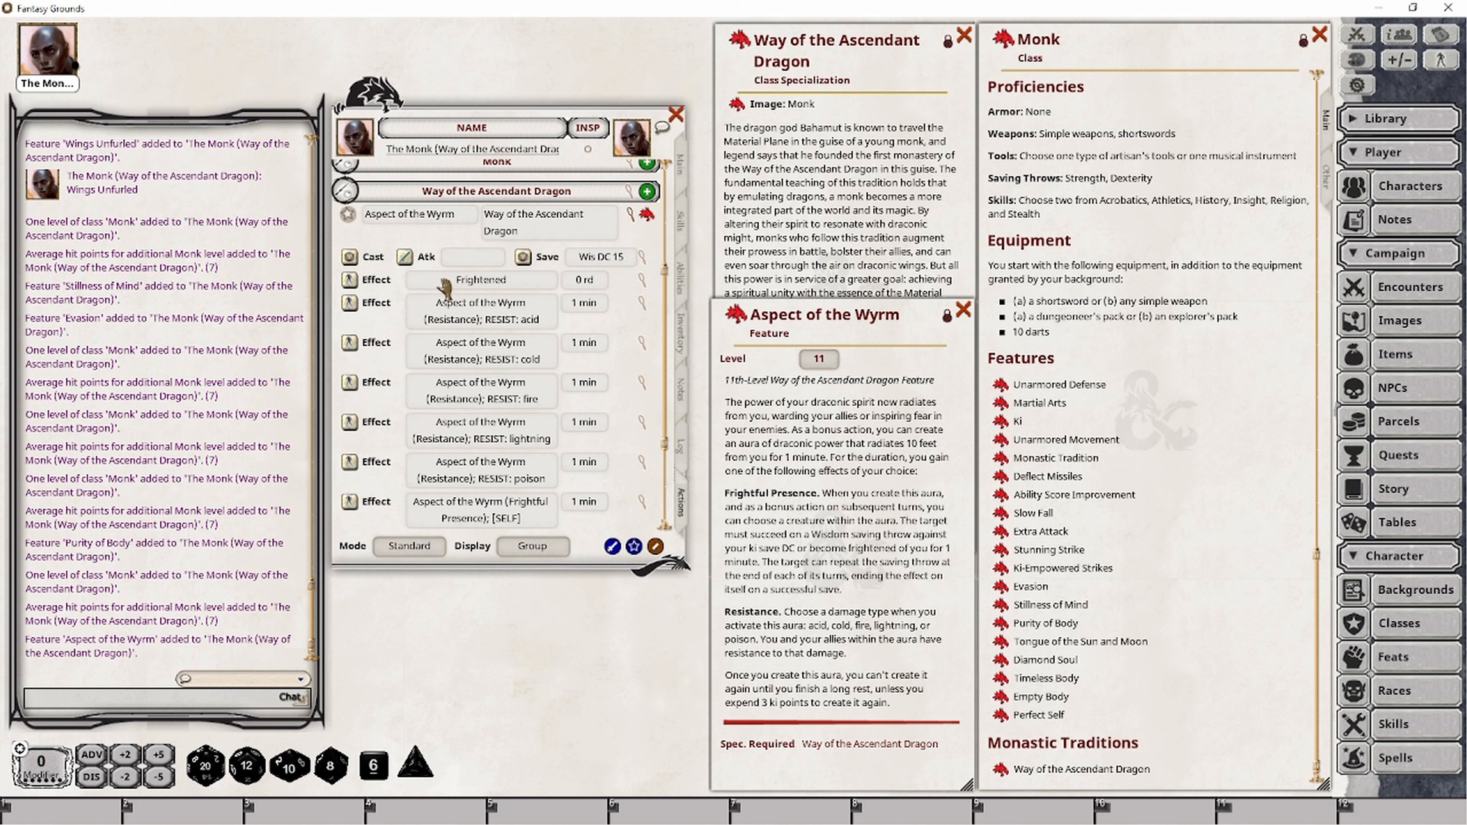
scroll(472, 289, "up", 1)
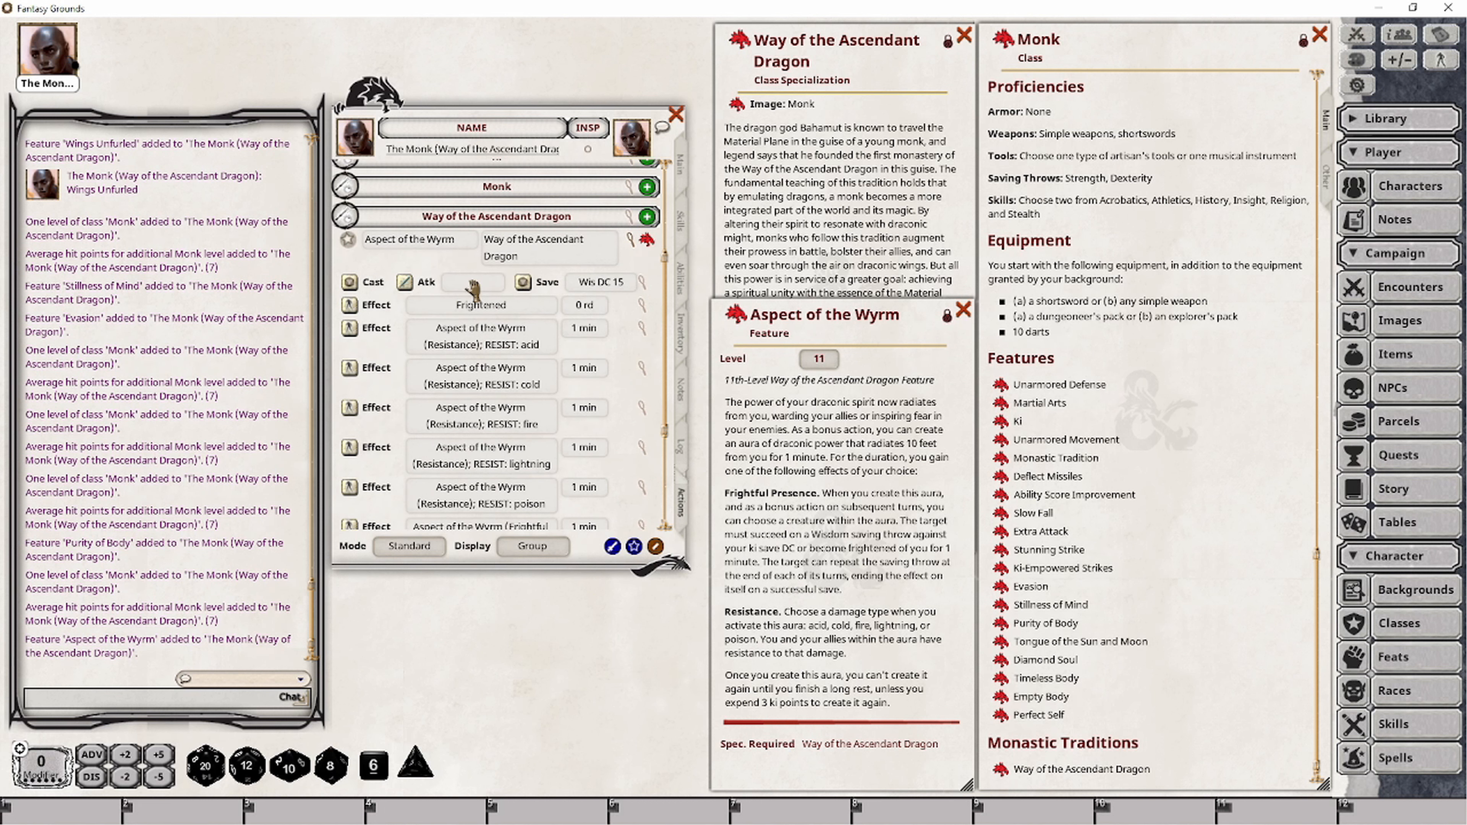
scroll(472, 287, "up", 5)
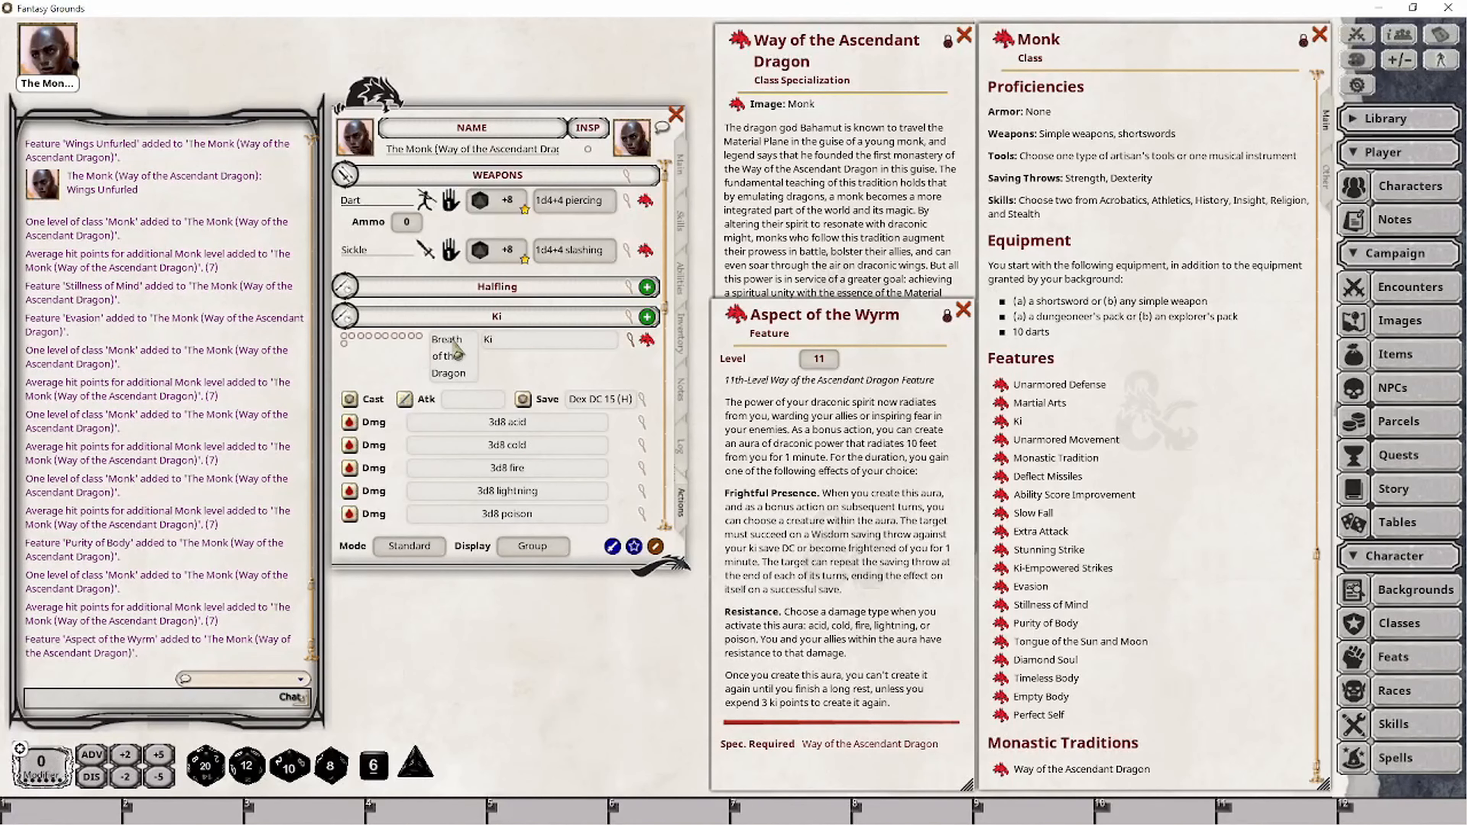
scroll(462, 346, "down", 12)
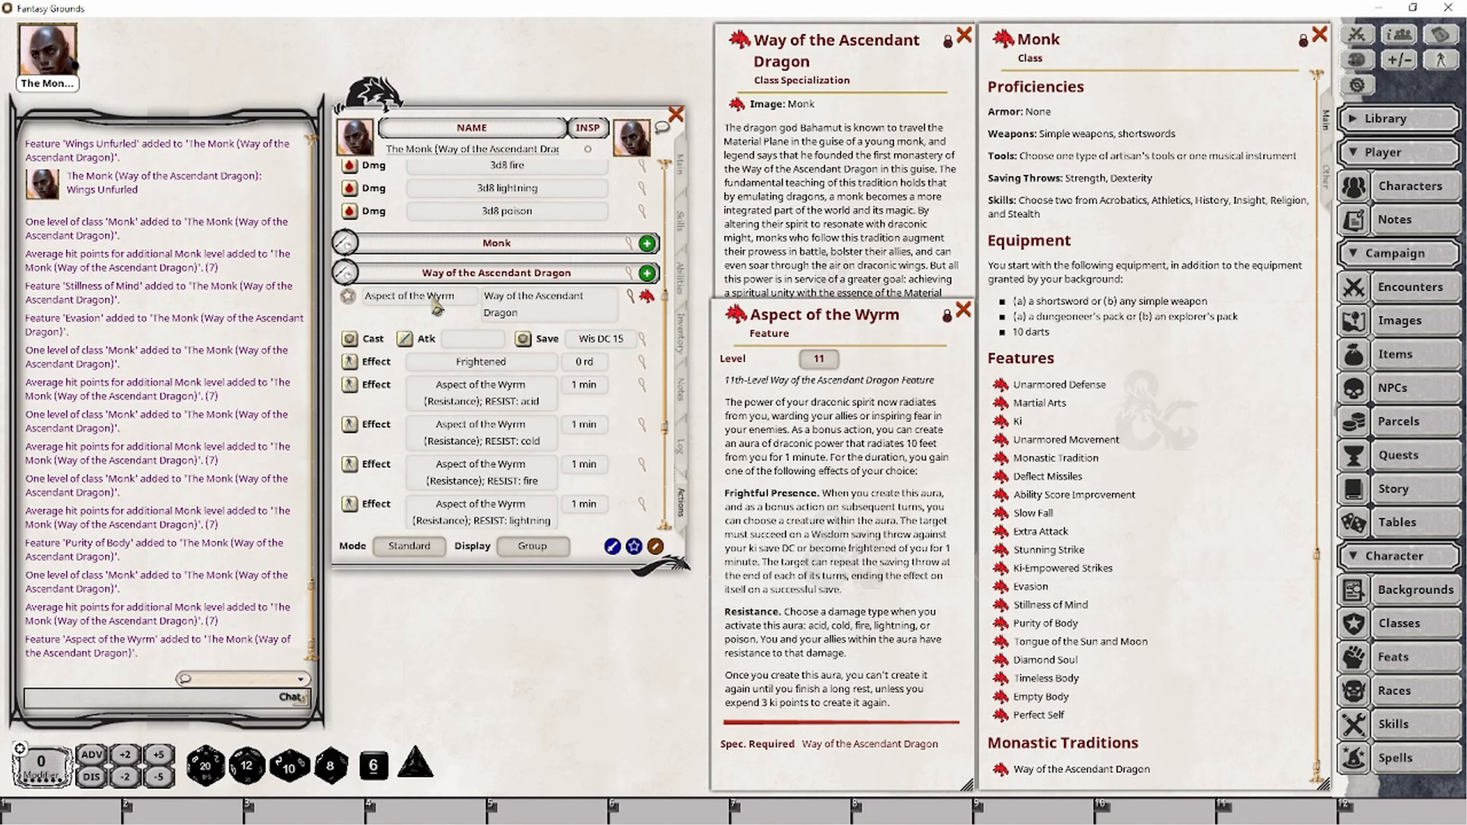
left_click(646, 295)
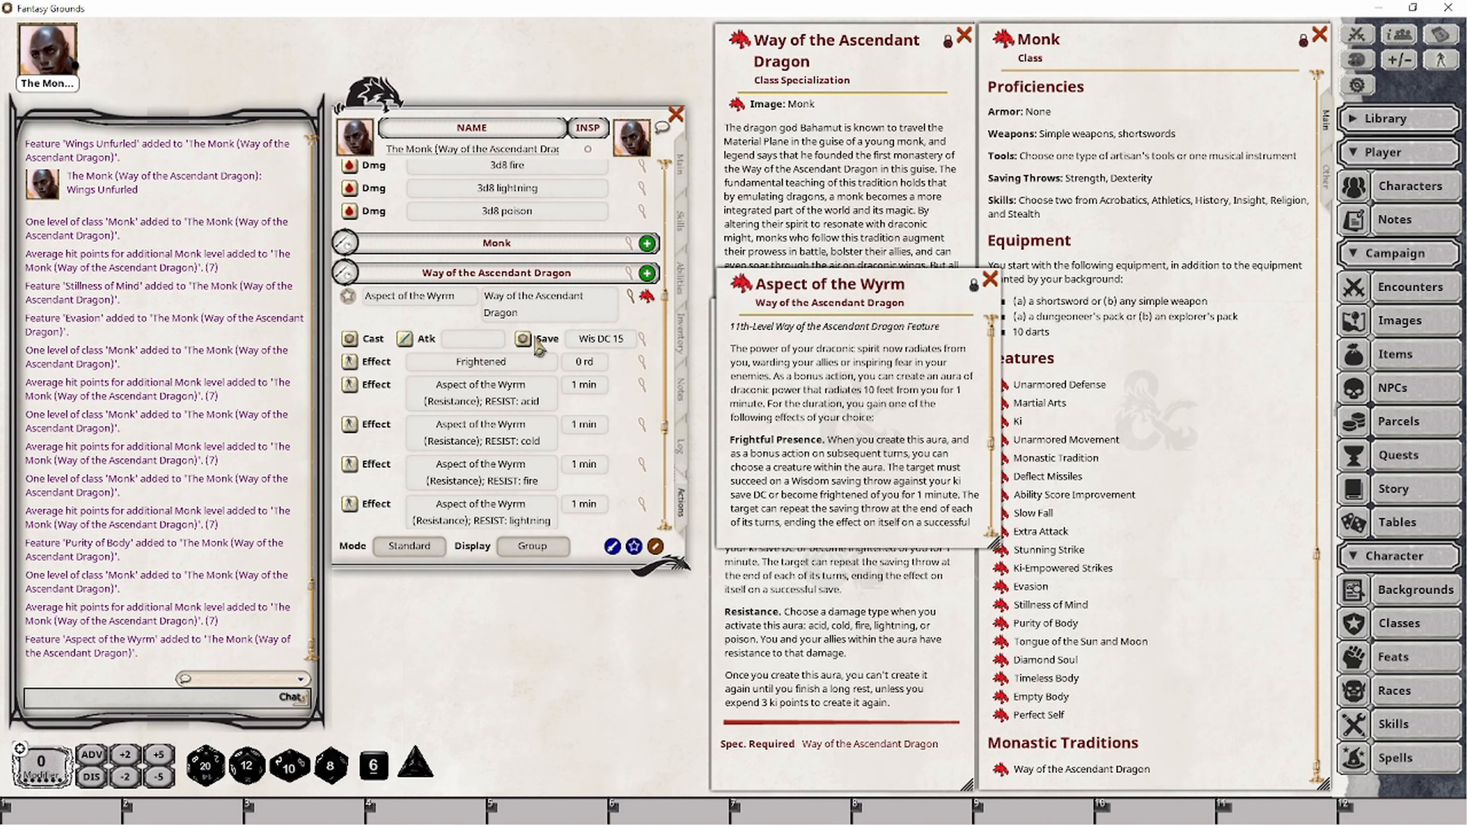
scroll(610, 474, "up", 10)
scroll(623, 448, "up", 2)
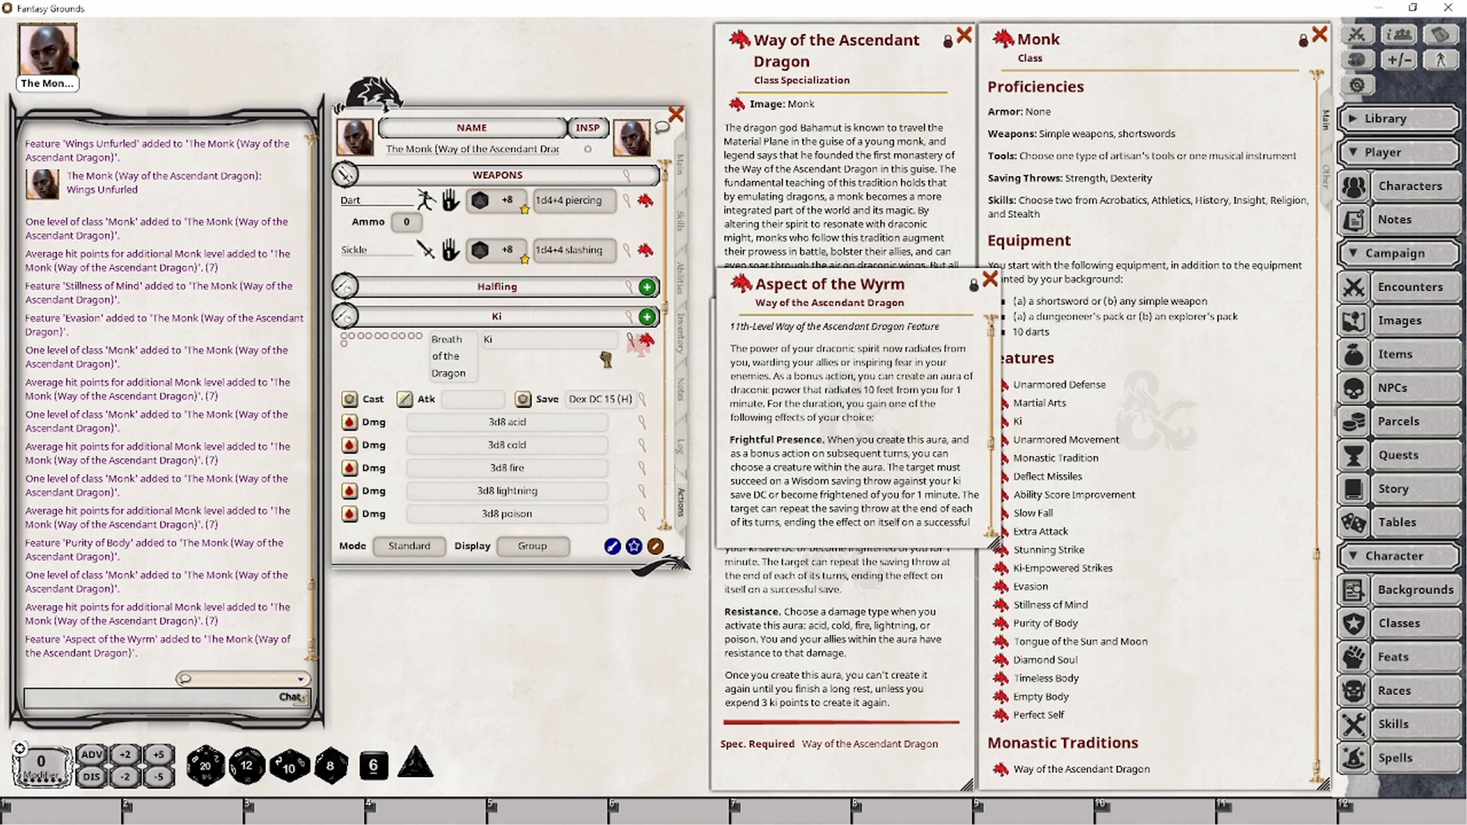
left_click_drag(588, 352, 587, 354)
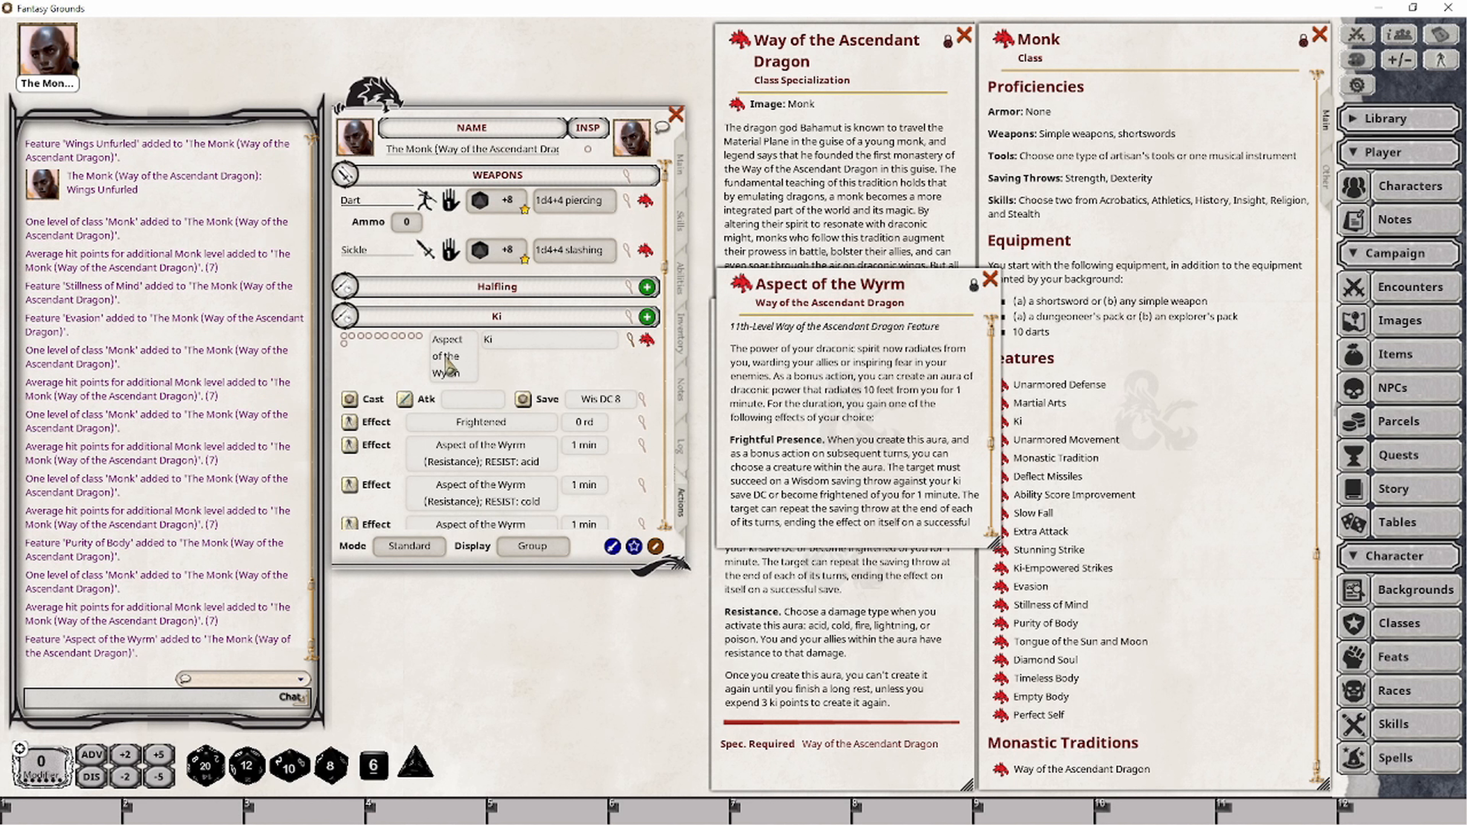
- Compare the Ki copy of Aspect of the Wyrm with the original power and close the power's description
scroll(543, 399, "down", 3)
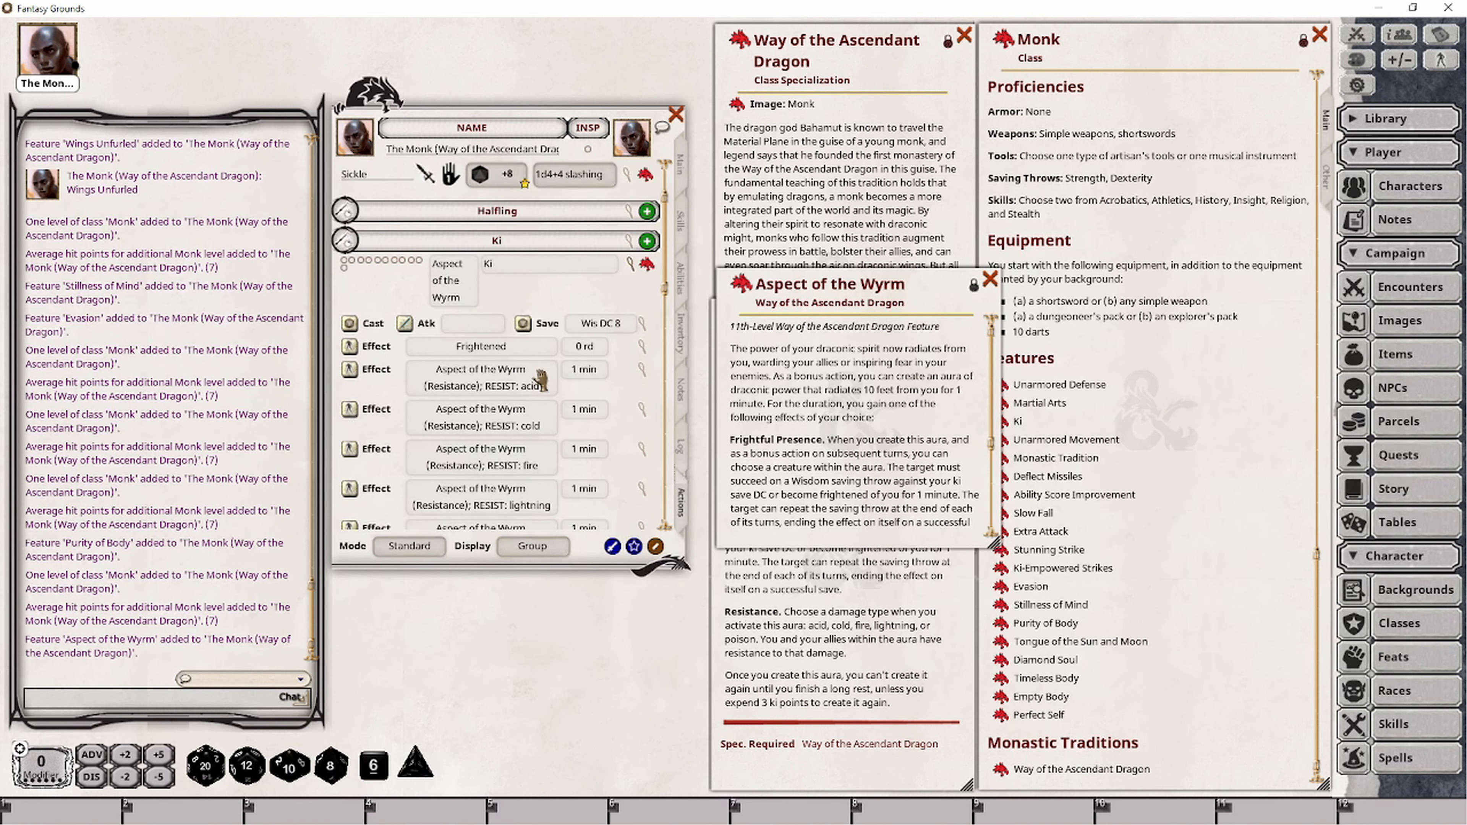
scroll(508, 399, "down", 10)
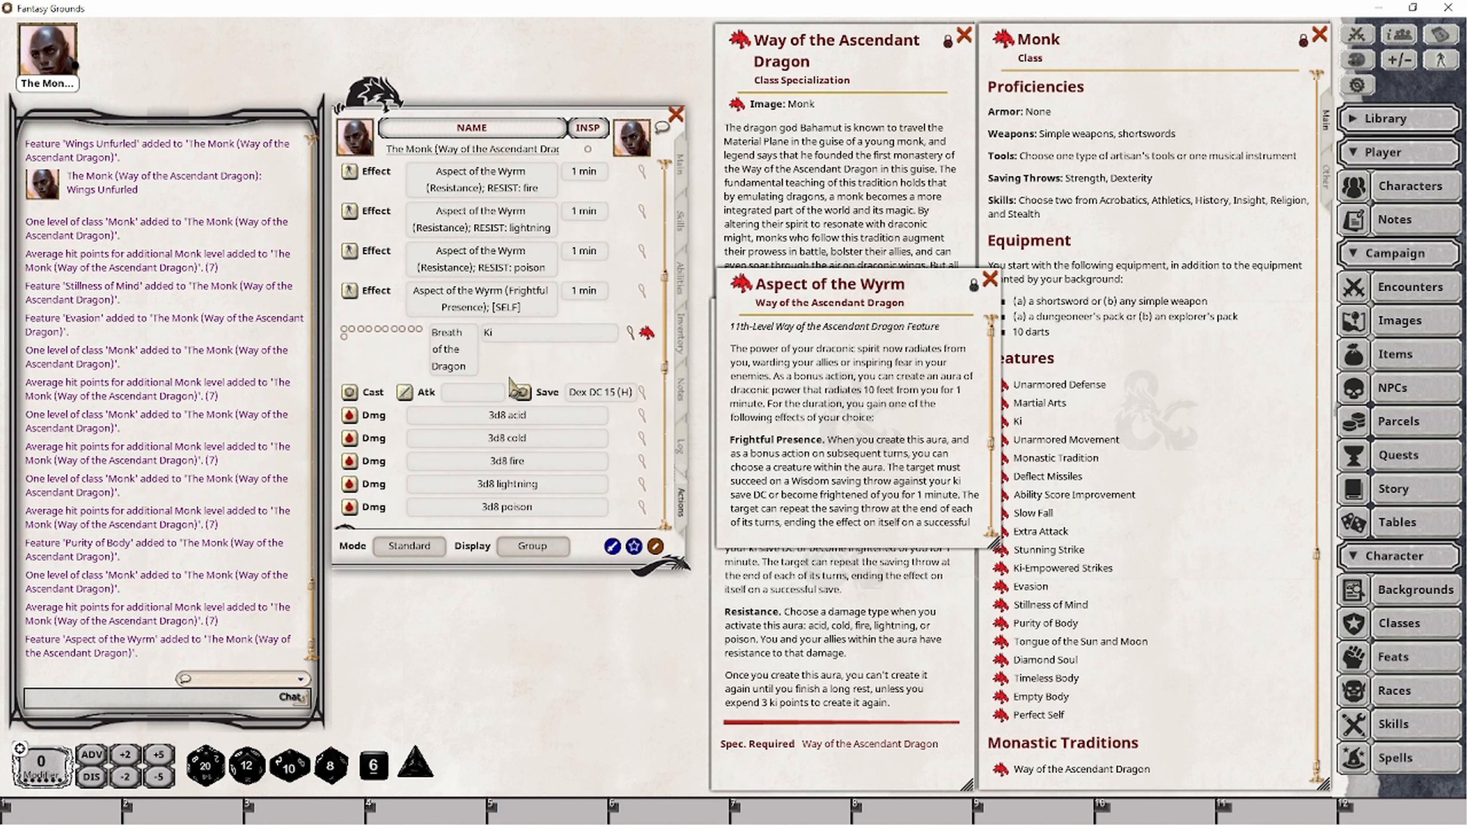
scroll(498, 393, "down", 2)
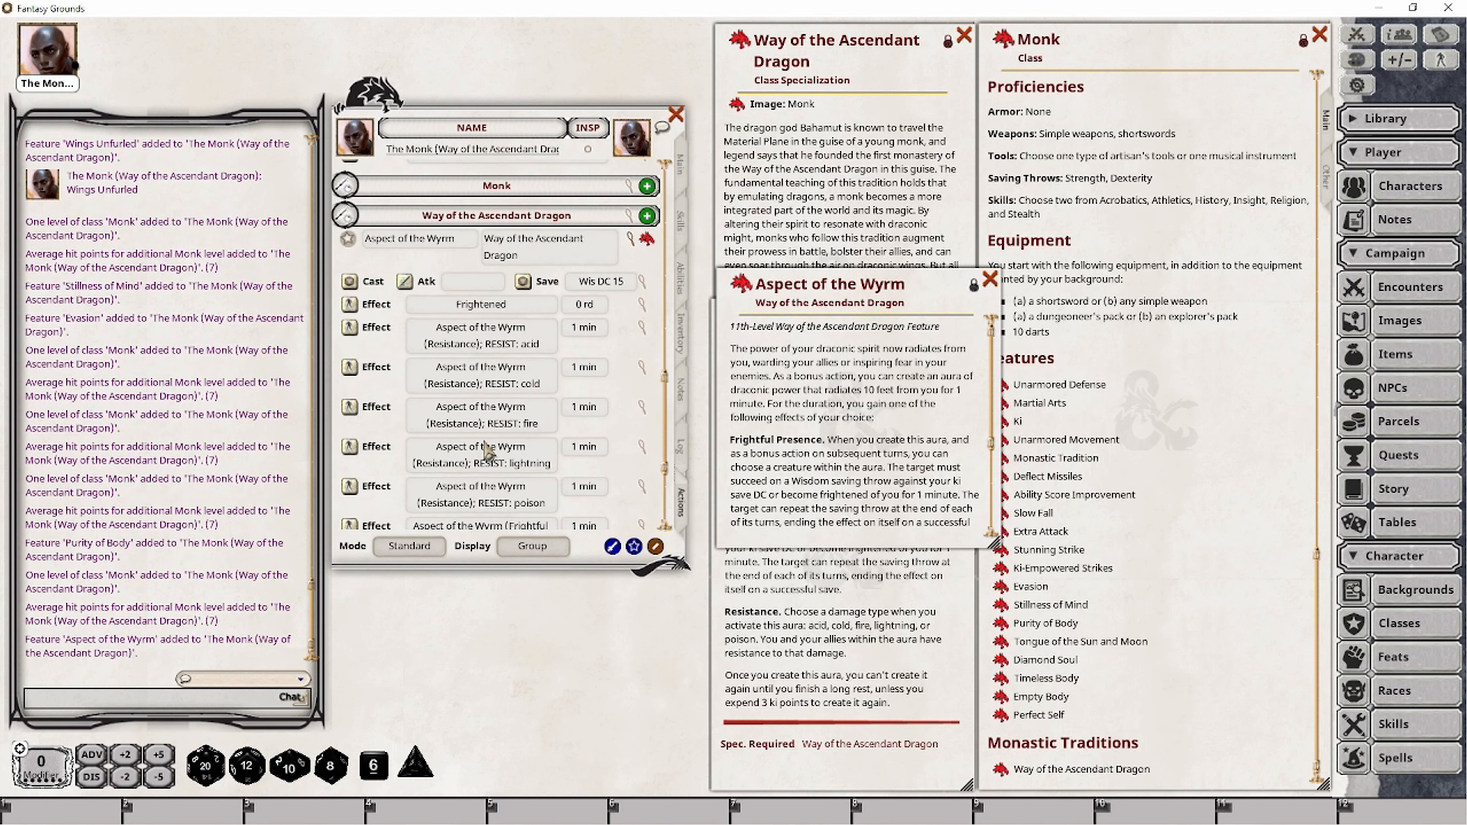
scroll(488, 444, "up", 2)
scroll(485, 442, "down", 5)
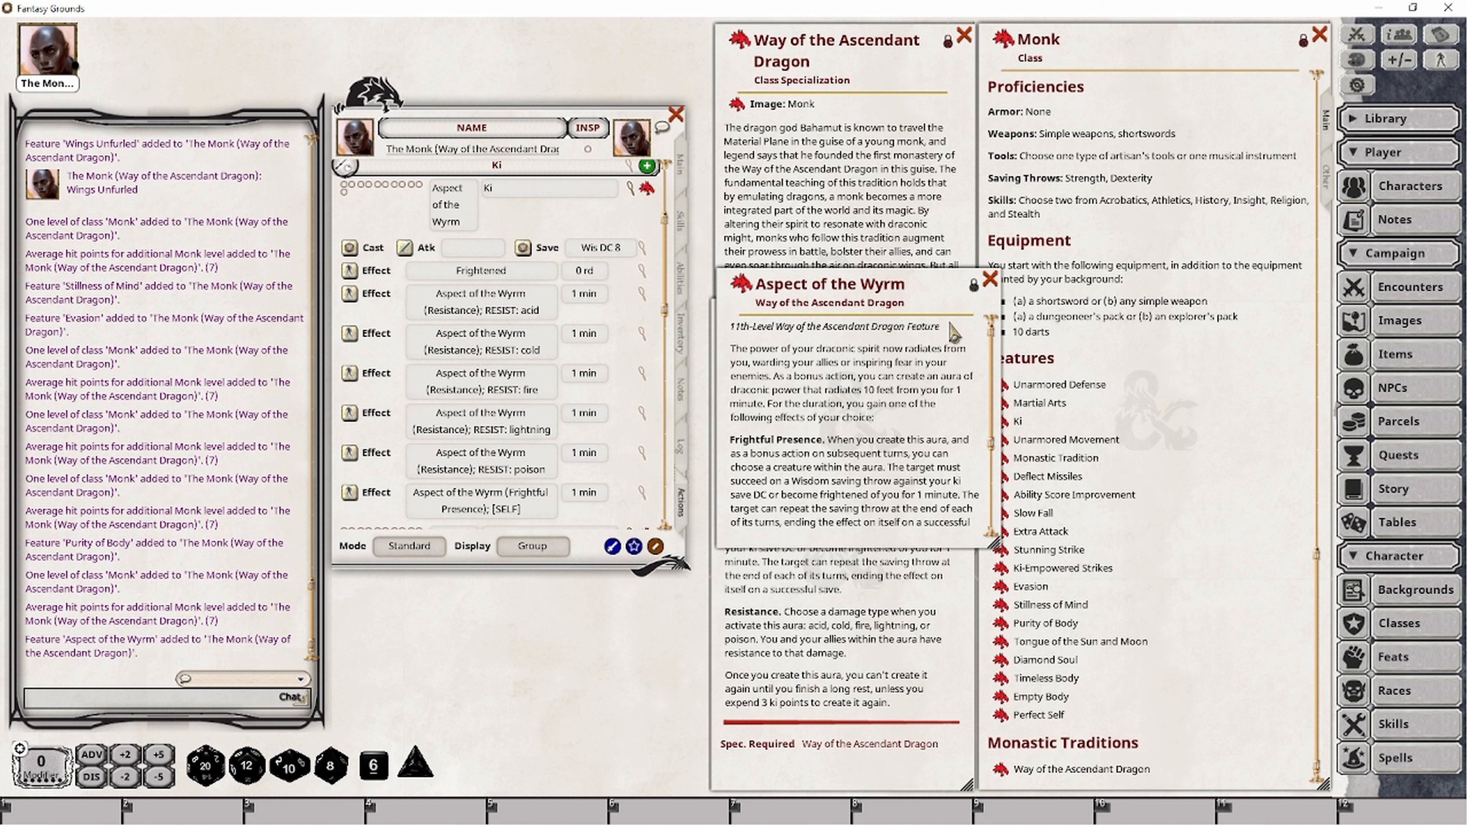
left_click(990, 281)
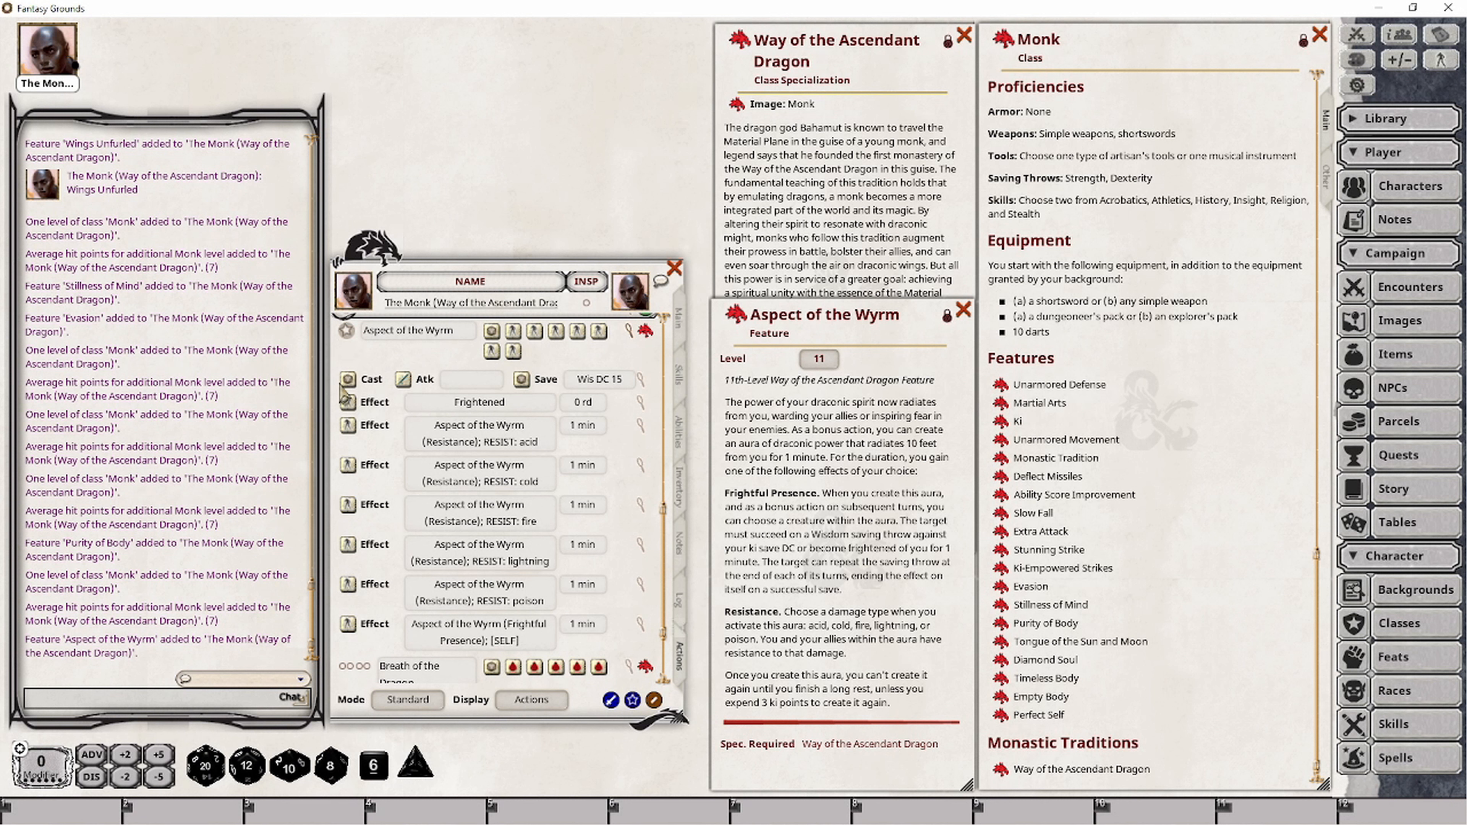
- Give the Way of the Ascendant Dragon's Aspect of the Wyrm 1 daily use in Preparation mode and switch to Combat mode
left_click(407, 699)
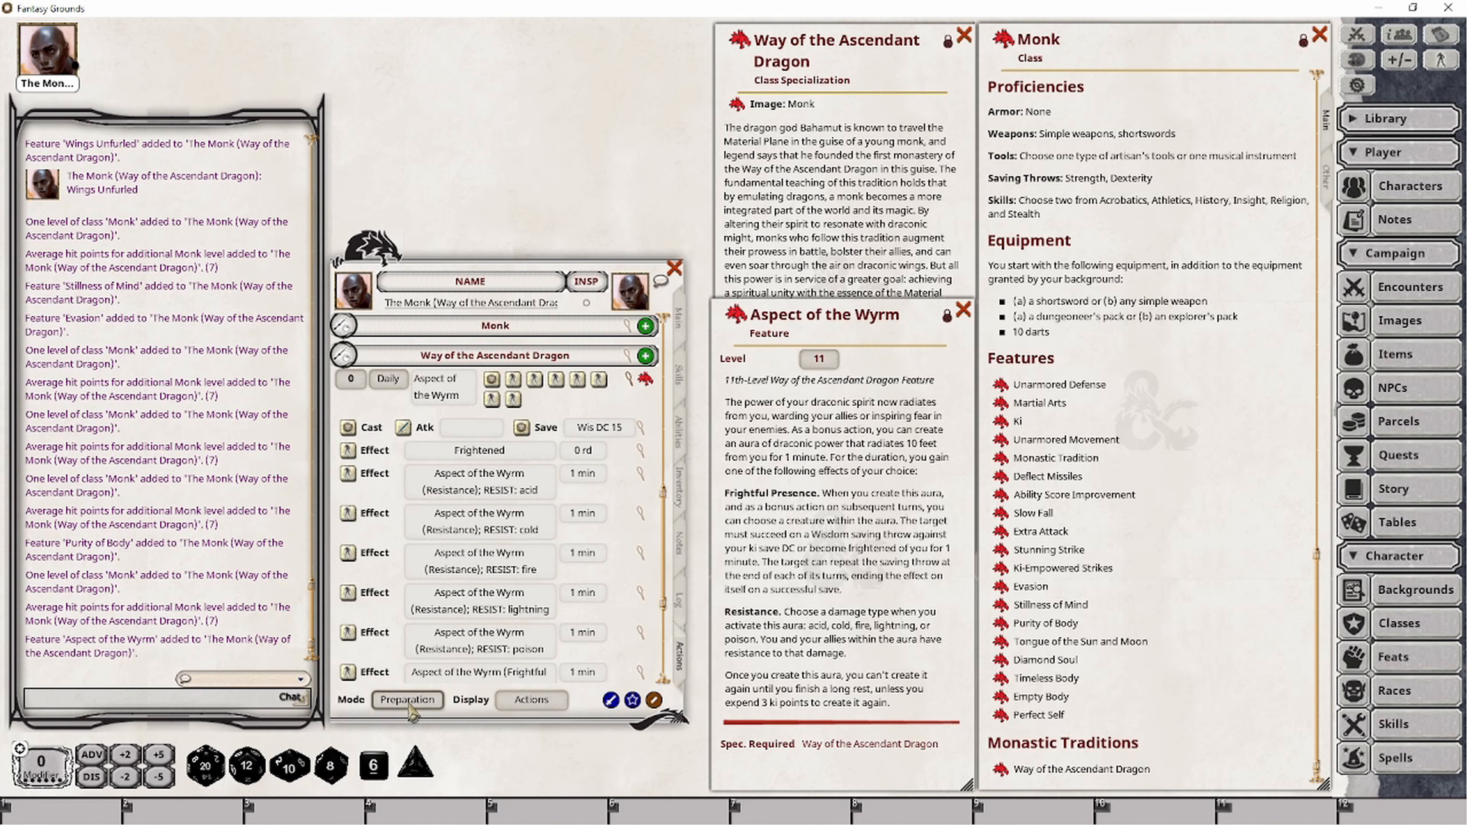
scroll(352, 380, "up", 1)
left_click(408, 698)
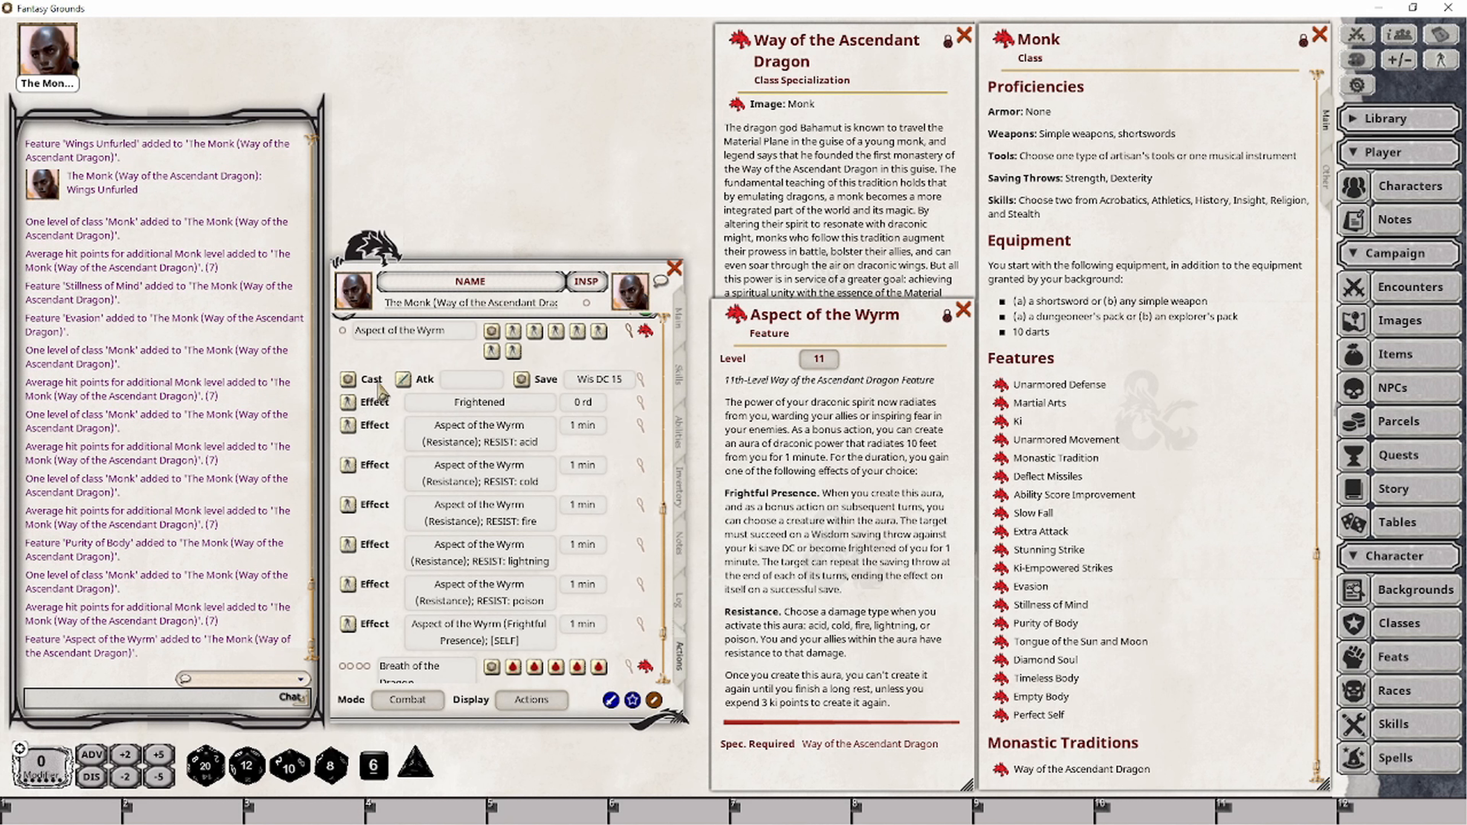
- Collapse the action details of the Ki group's Breath of the Dragon and the Way of the Ascendant Dragon's Aspect of the Wyrm
scroll(419, 589, "up", 5)
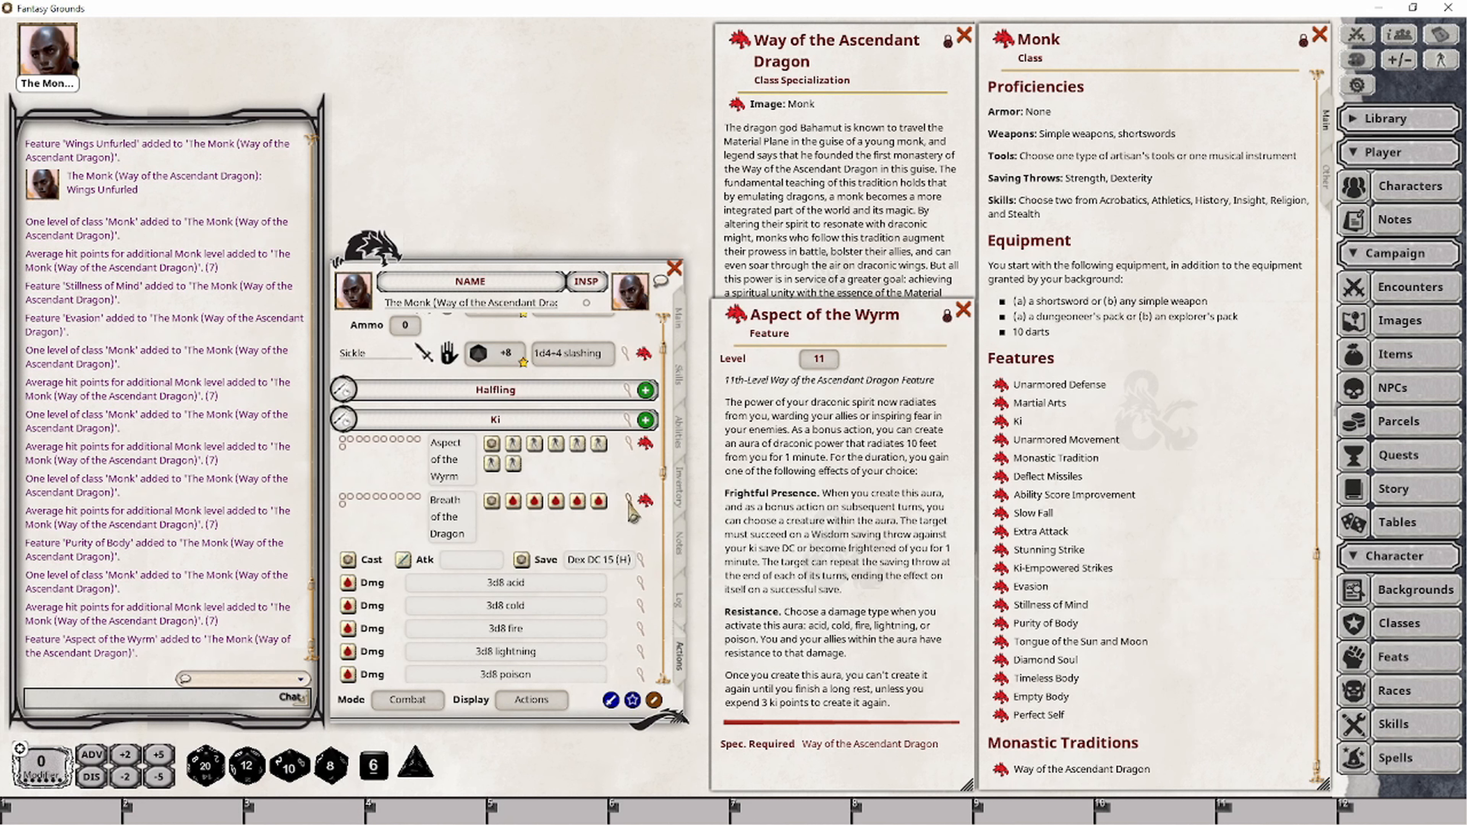
left_click(629, 501)
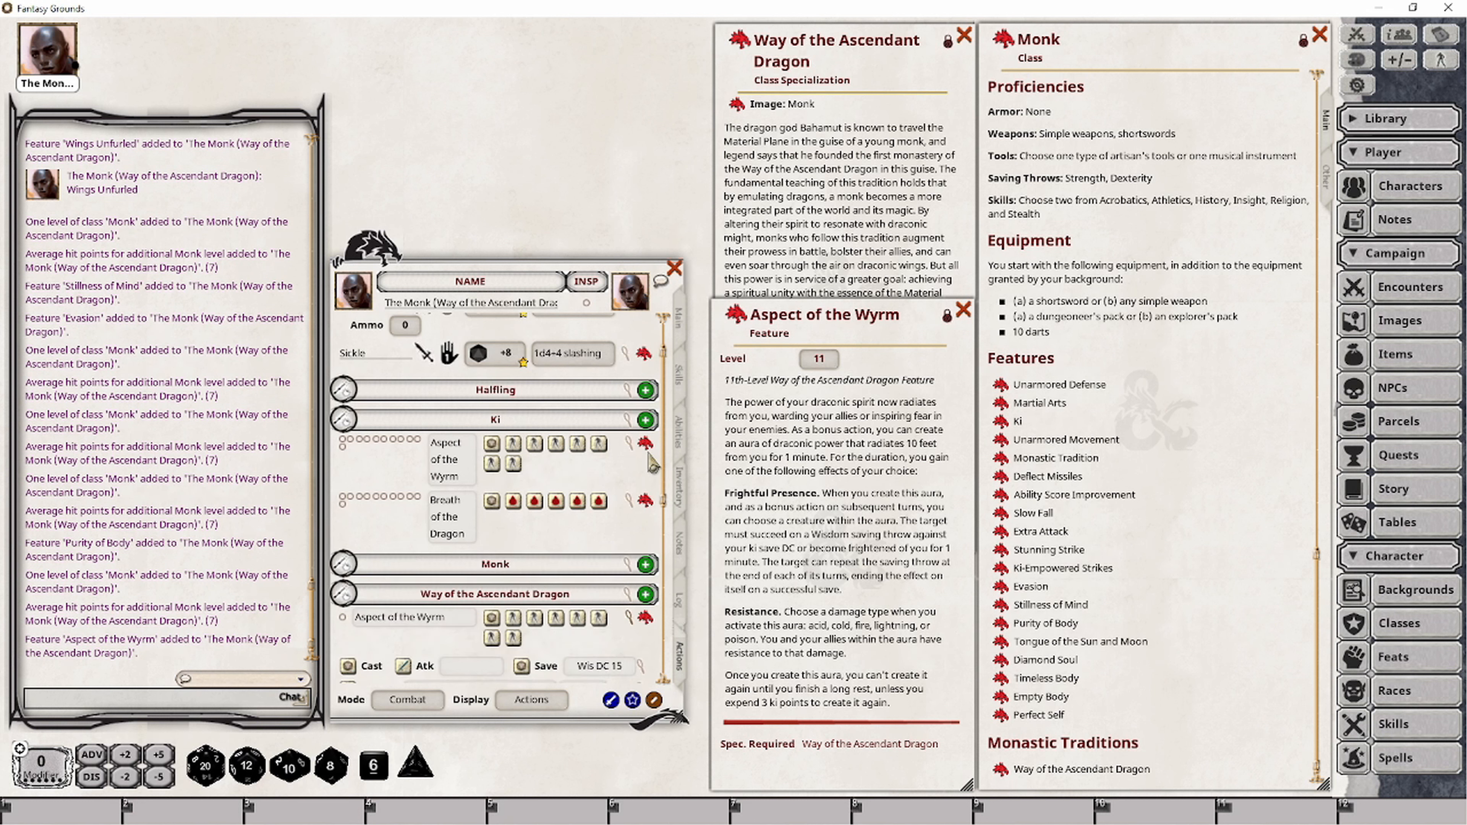
scroll(617, 523, "down", 4)
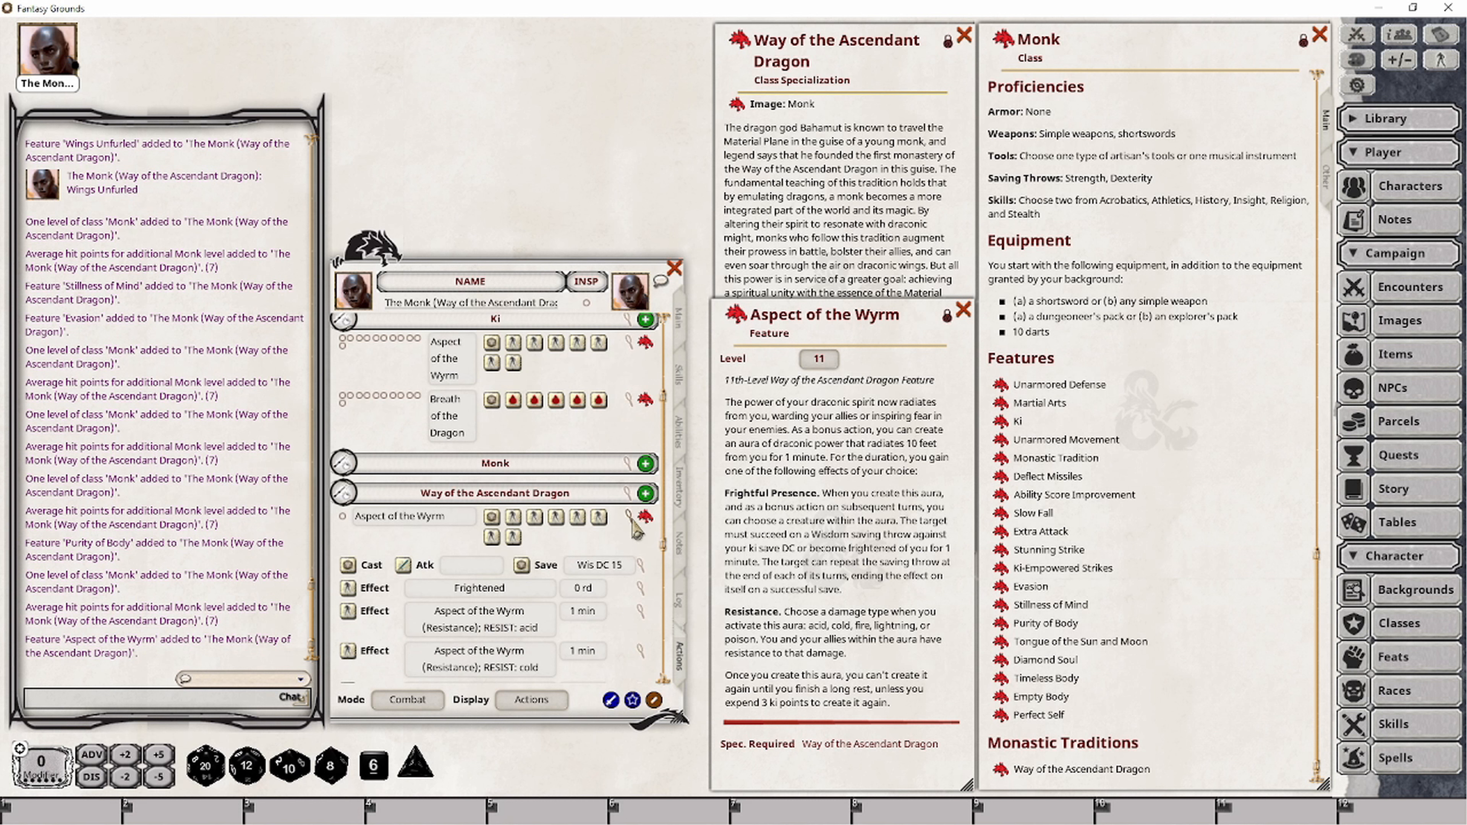
left_click(630, 517)
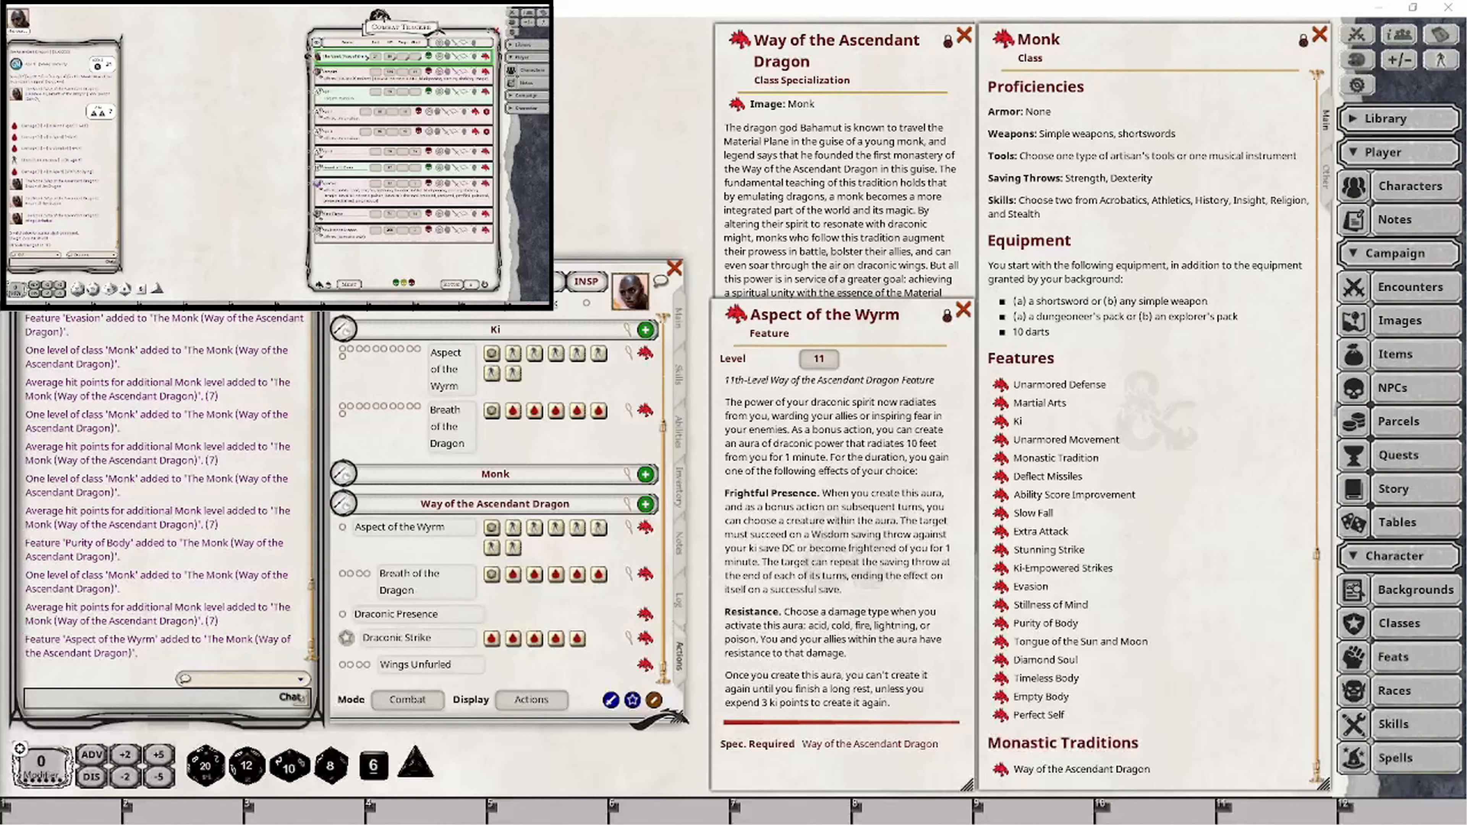
- Open the combat tracker and target the Vampire with the Monk
left_click(1357, 42)
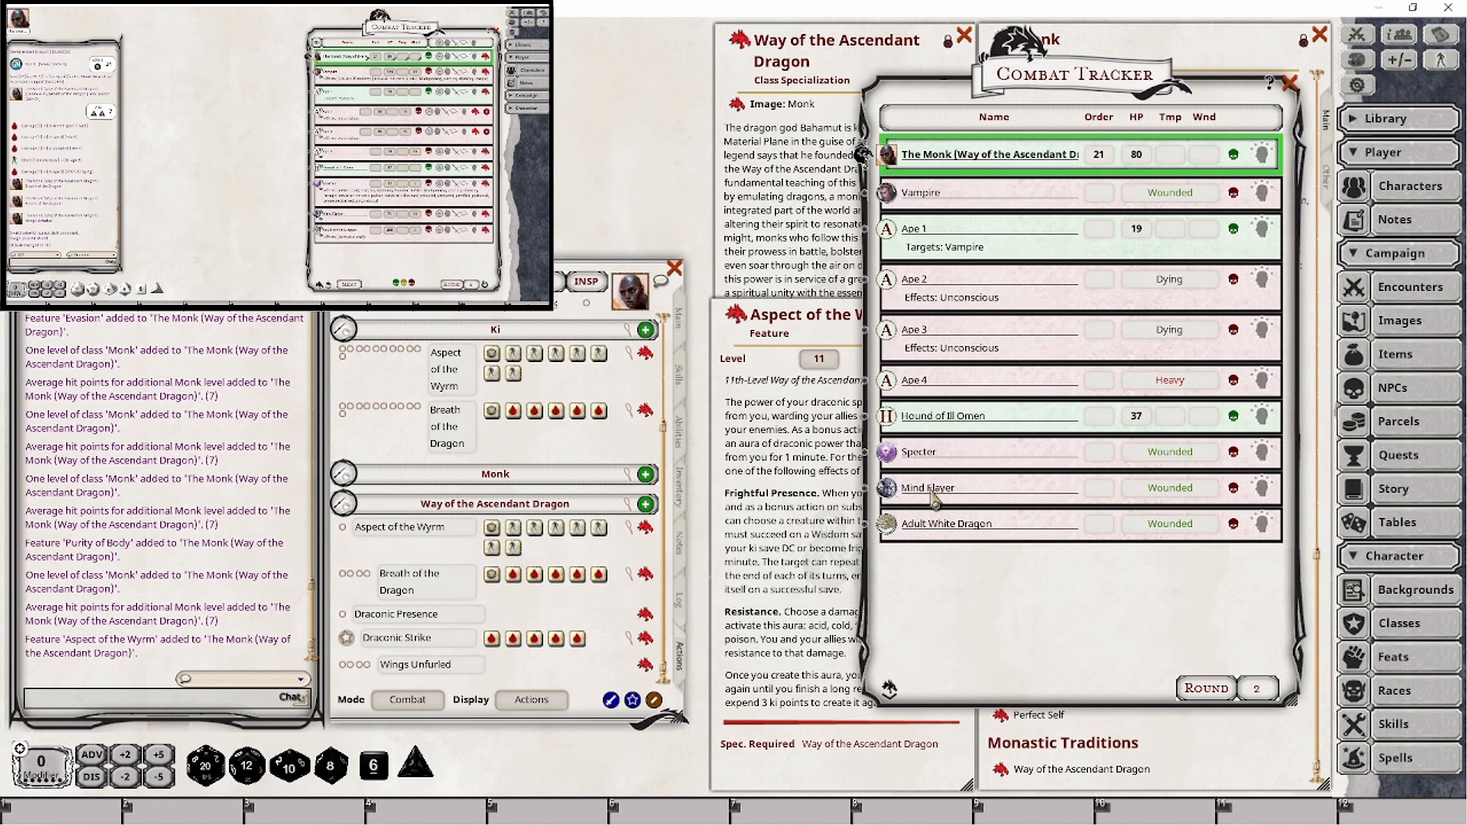
left_click(897, 195, "ctrl")
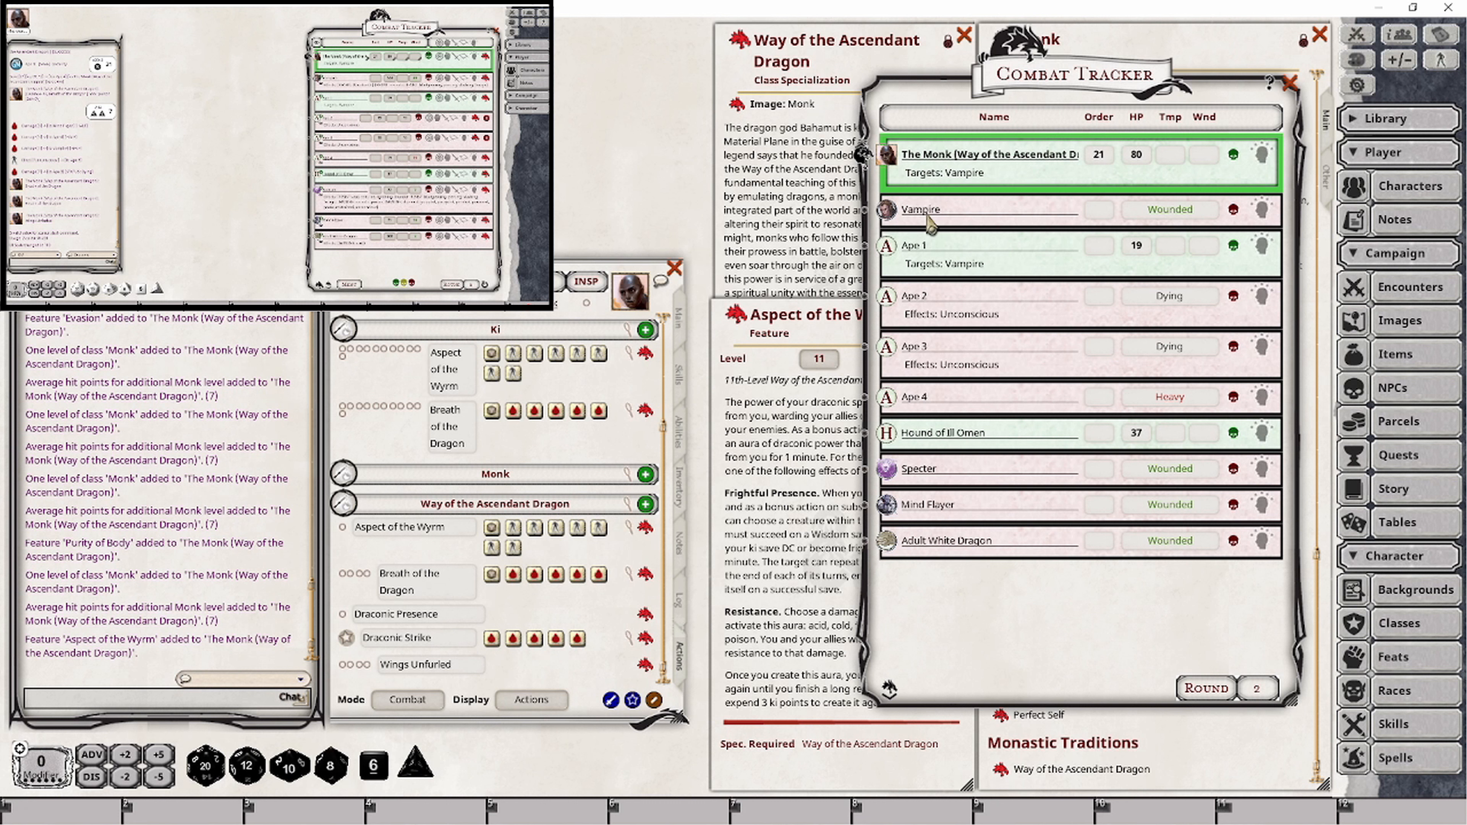
left_click(775, 527)
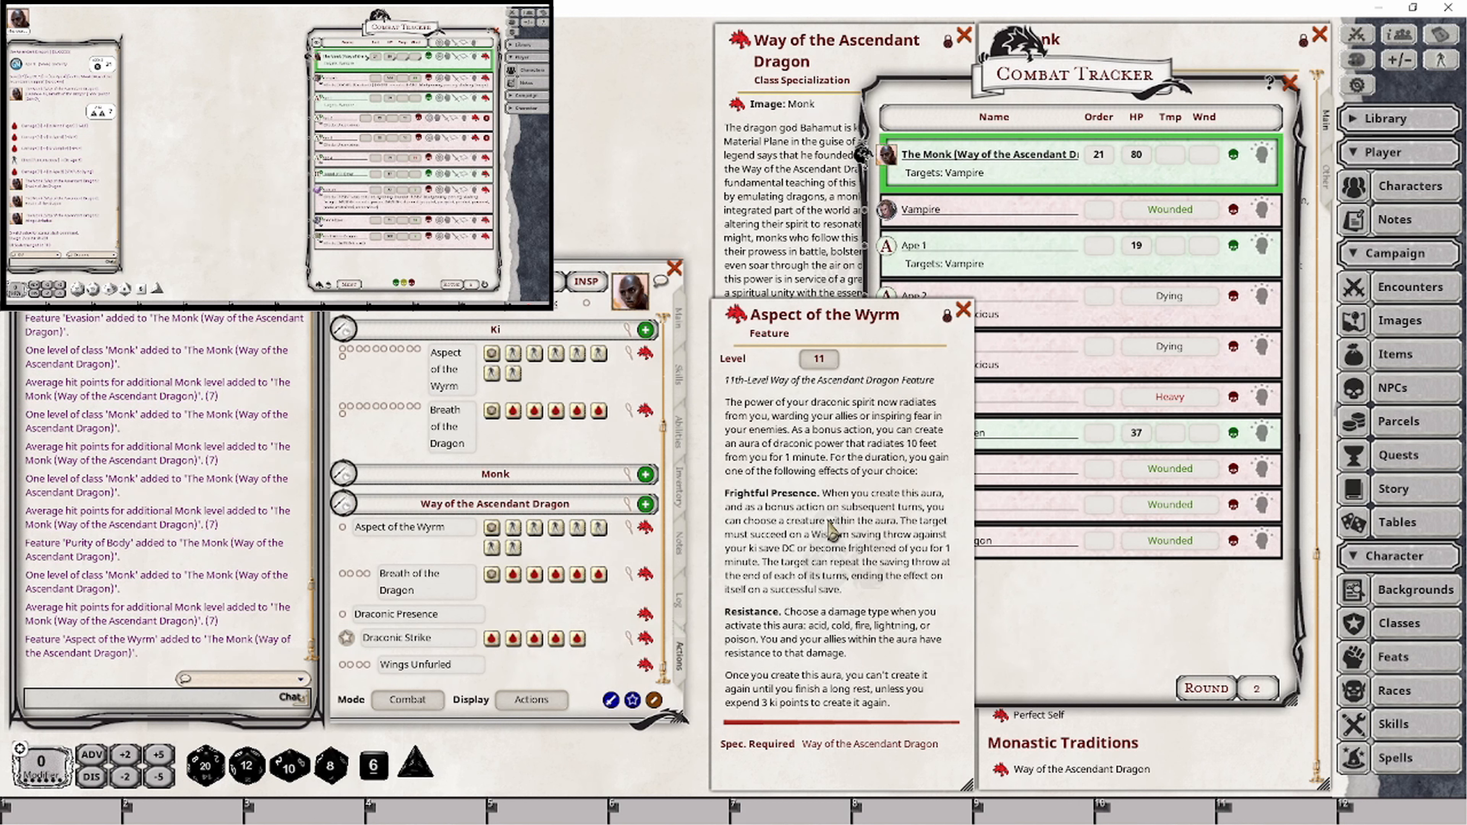
left_click(1097, 637)
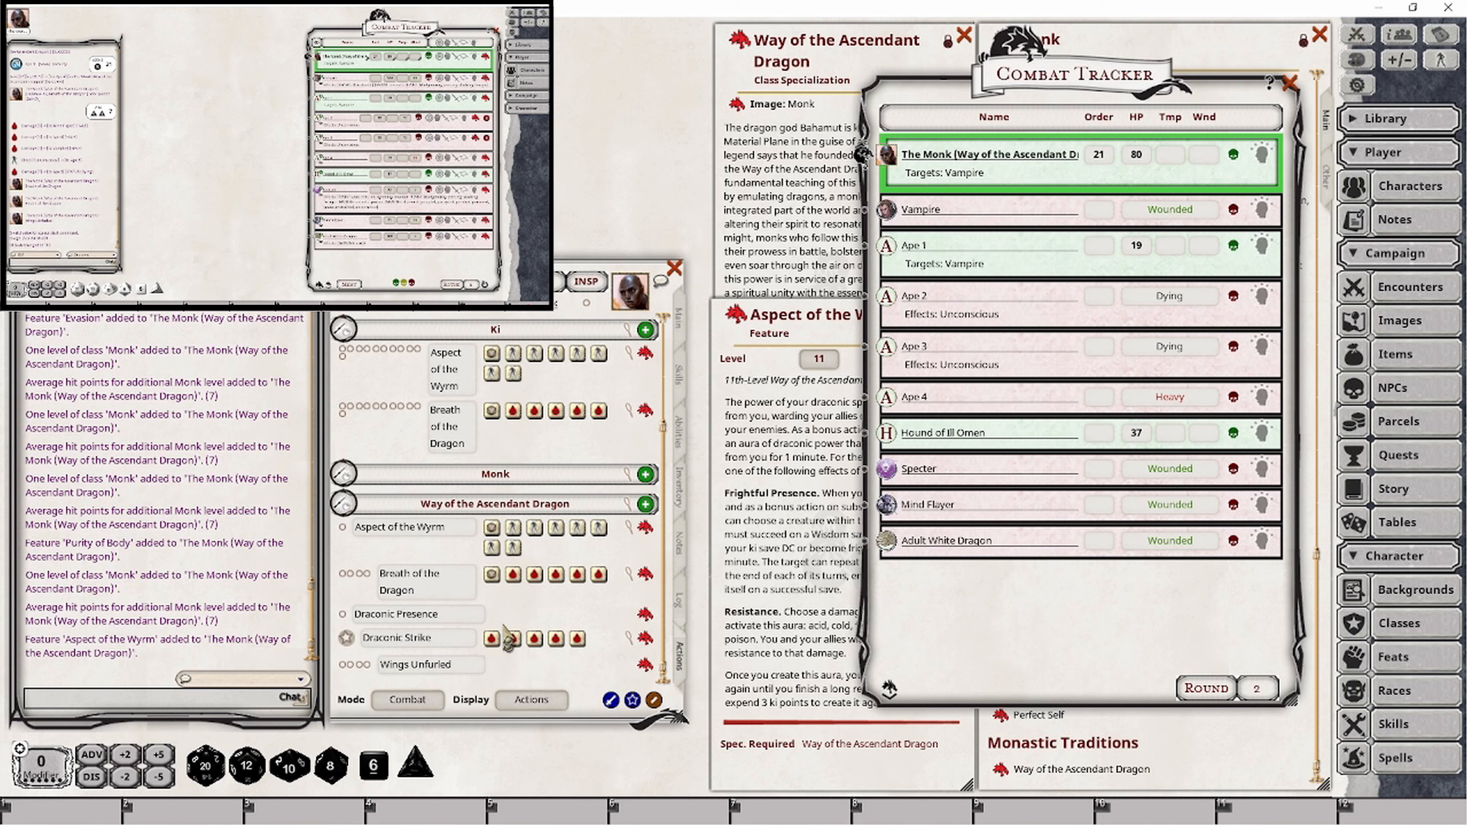
- Test Aspect of the Wyrm by applying Frightful Presence to the Monk, then casting it and applying Frightened to the Vampire
left_click(521, 553)
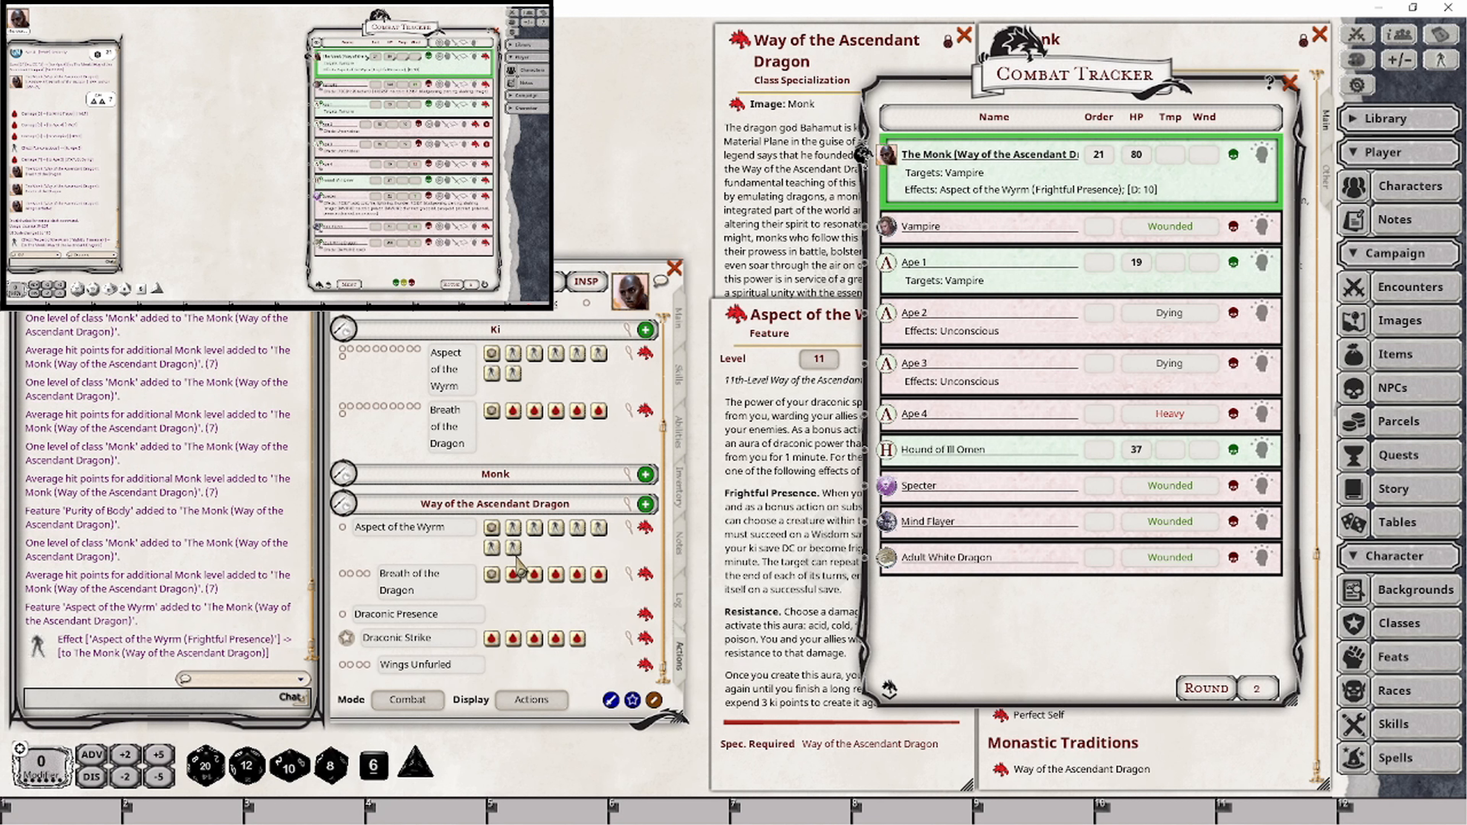
left_click(493, 535)
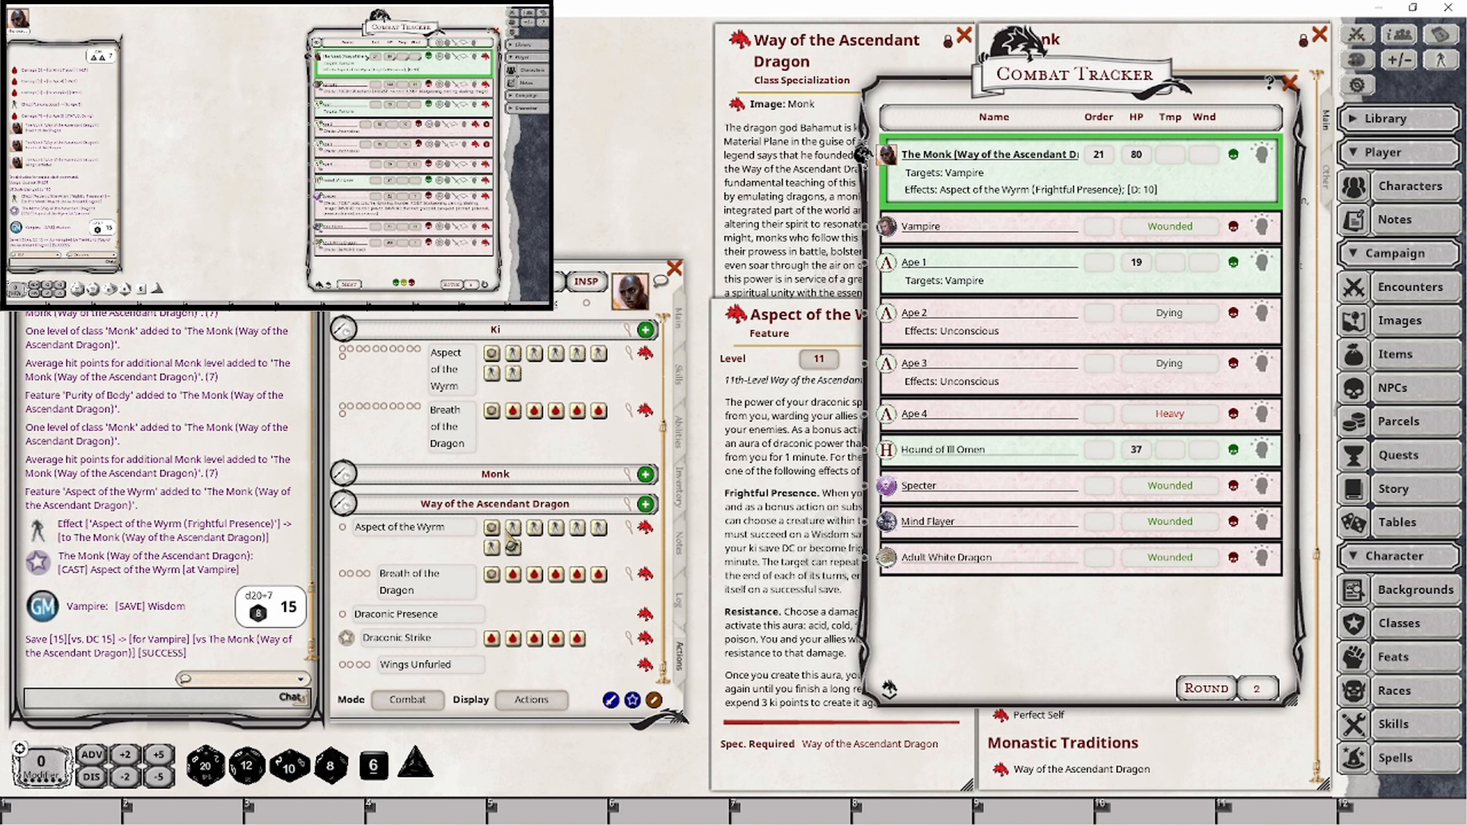
left_click(515, 538)
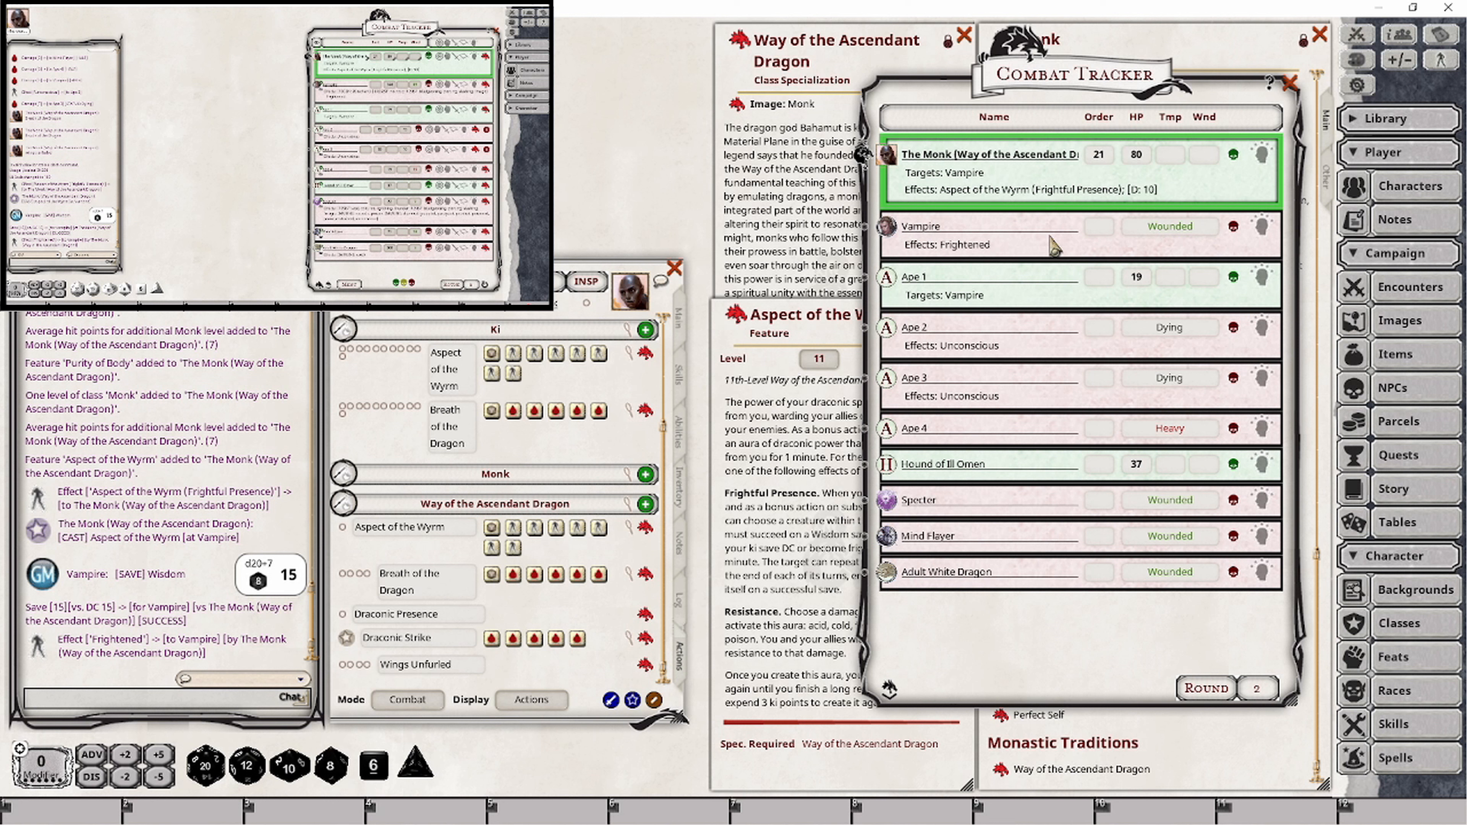
left_click(826, 517)
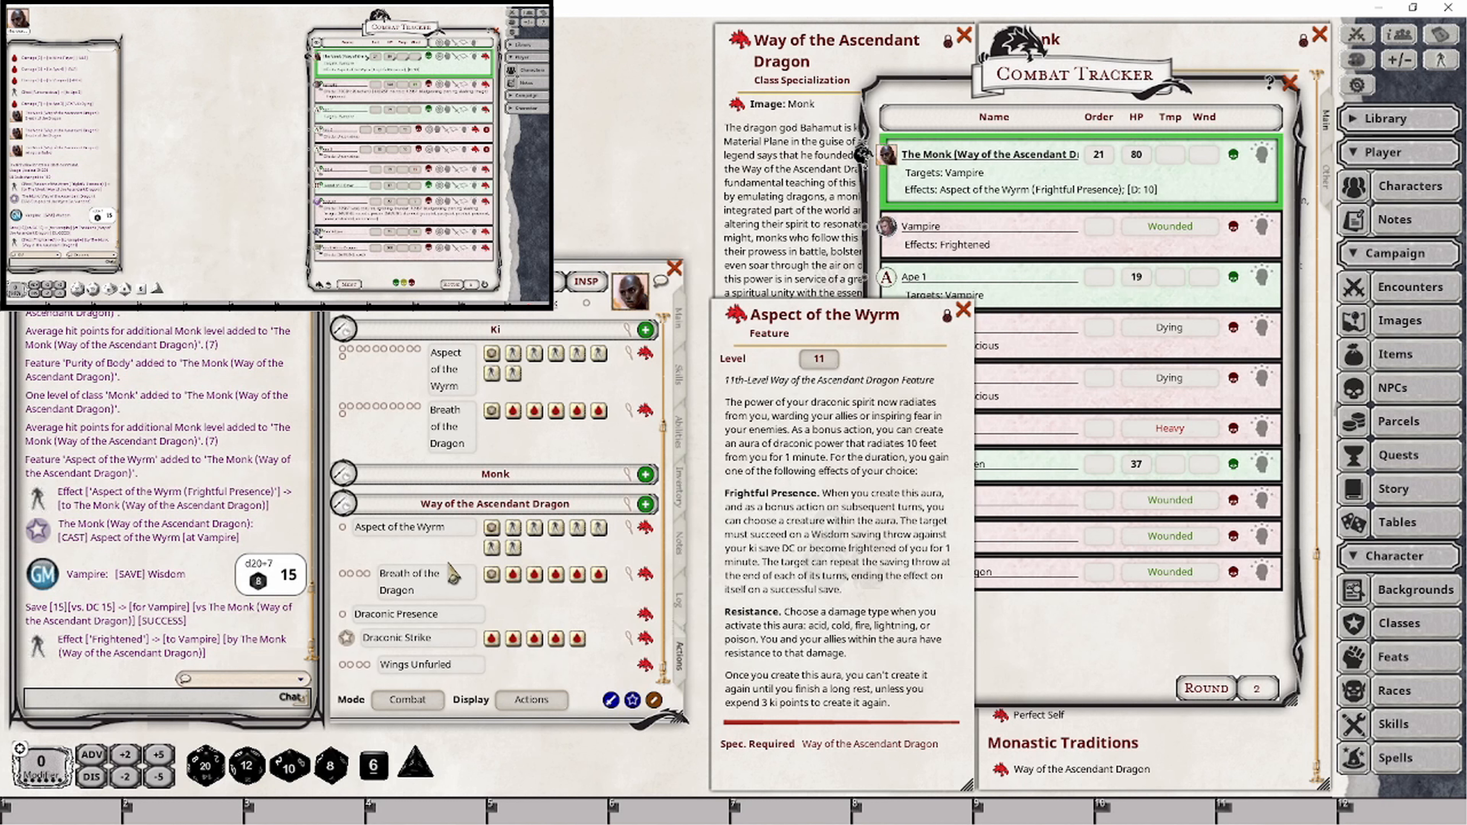
- Set the Frightened effect's duration to 1 minute in the Way of the Ascendant Dragon's Aspect of the Wyrm
left_click(640, 533)
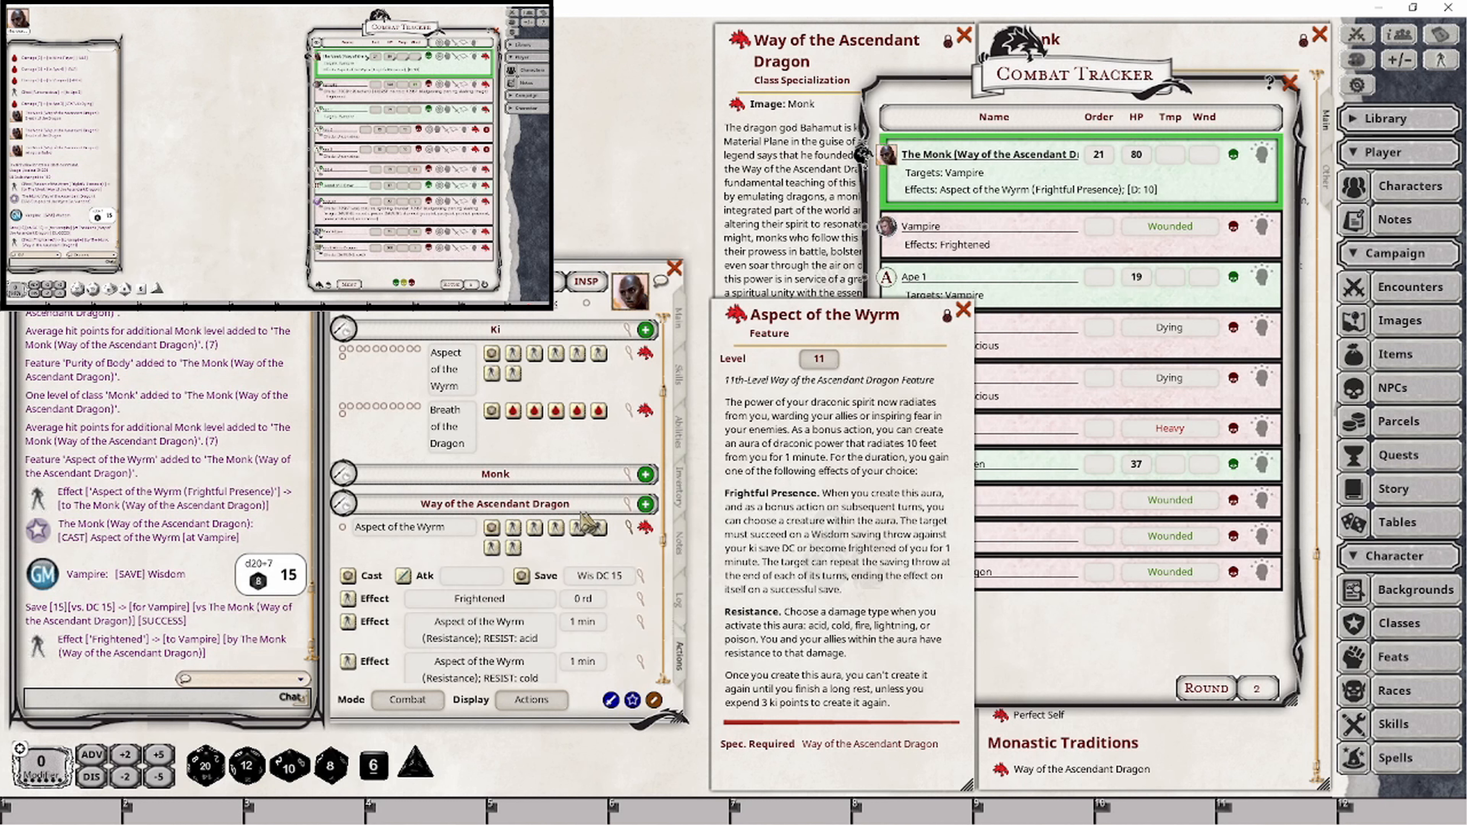
left_click(641, 598)
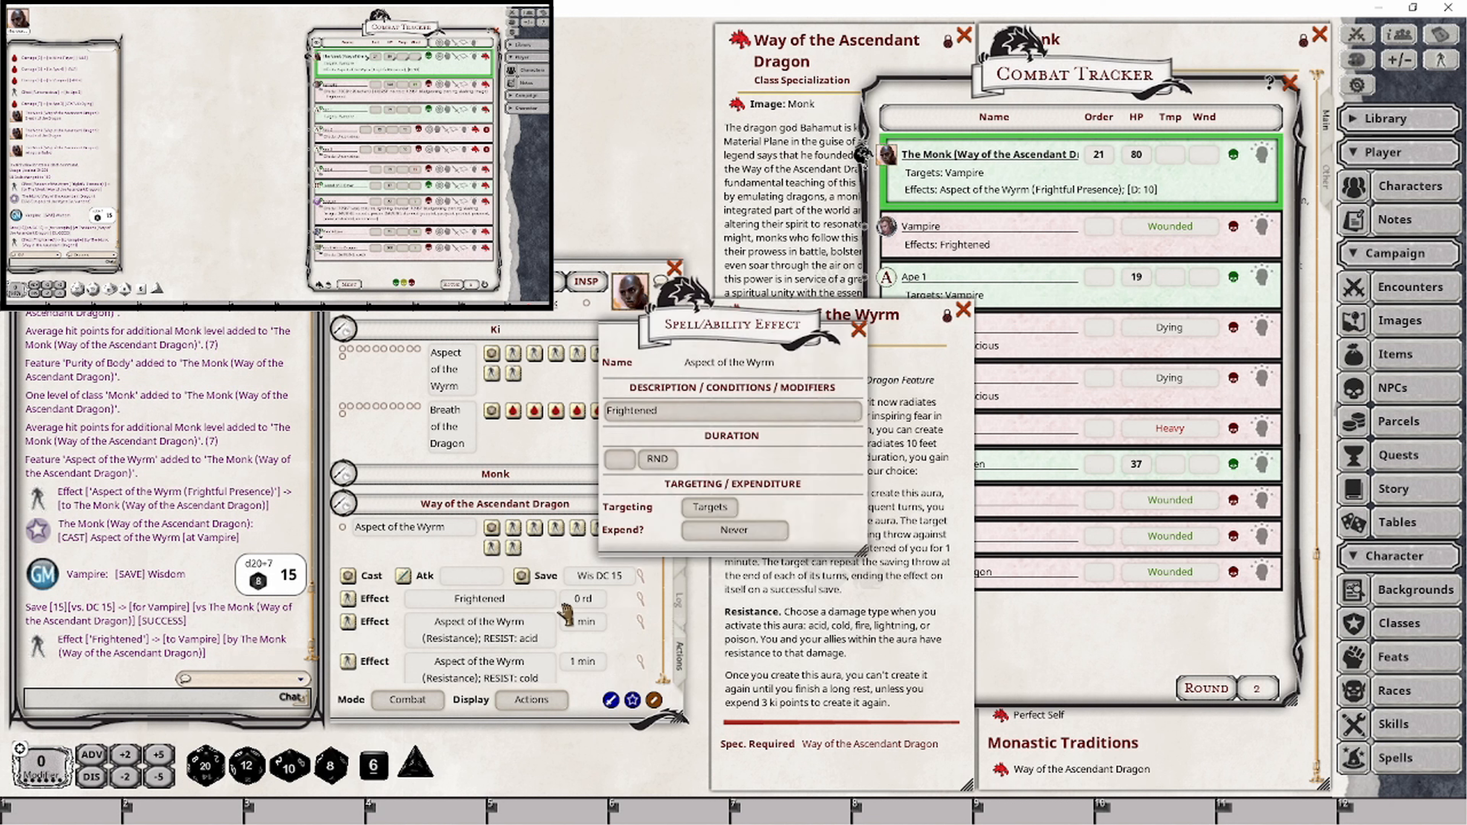
left_click(664, 462)
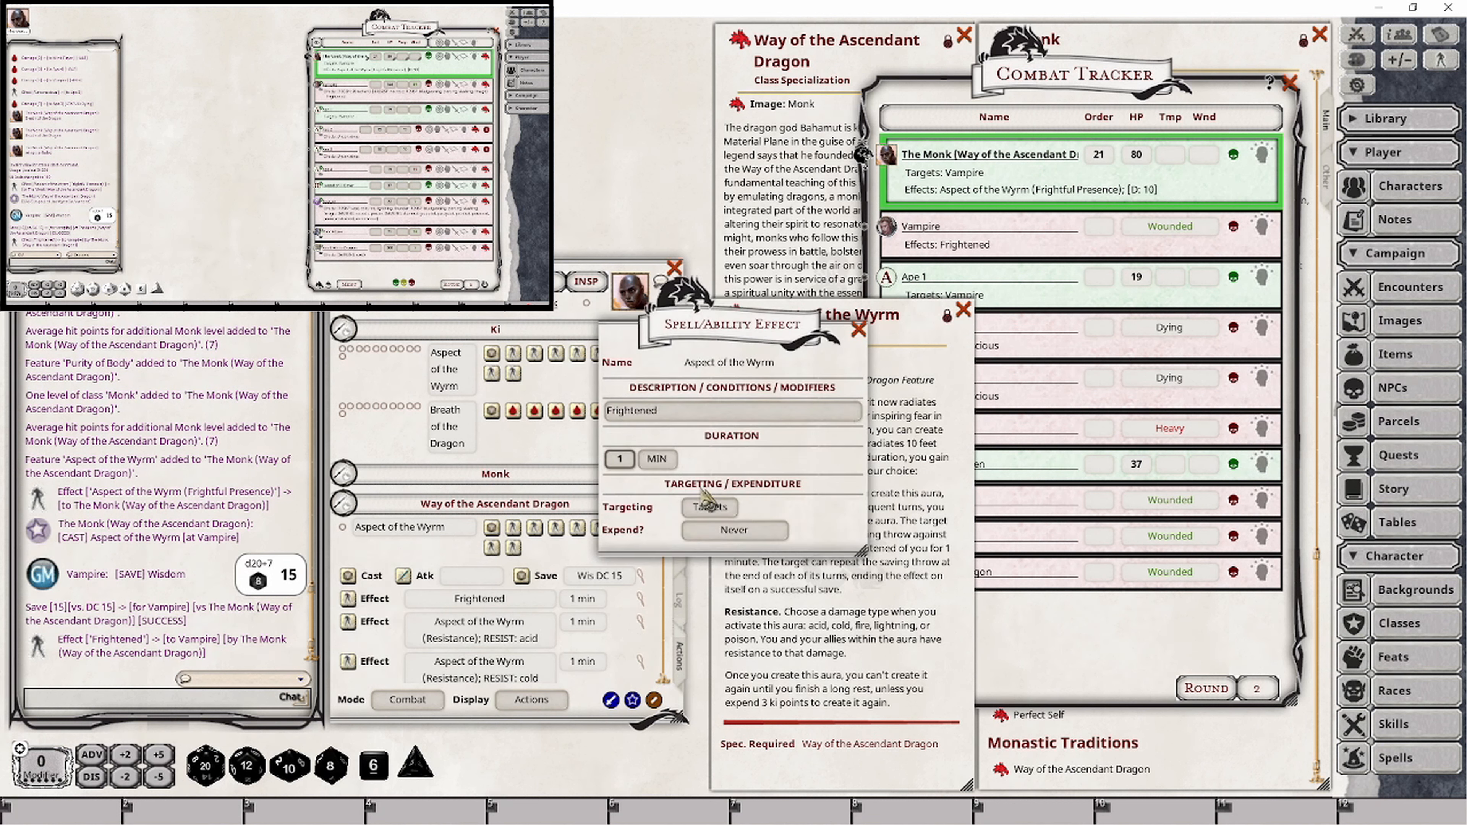
left_click(859, 329)
- Set the Frightened effect's duration to 1 minute in the Ki group's Aspect of the Wyrm
scroll(646, 594, "up", 5)
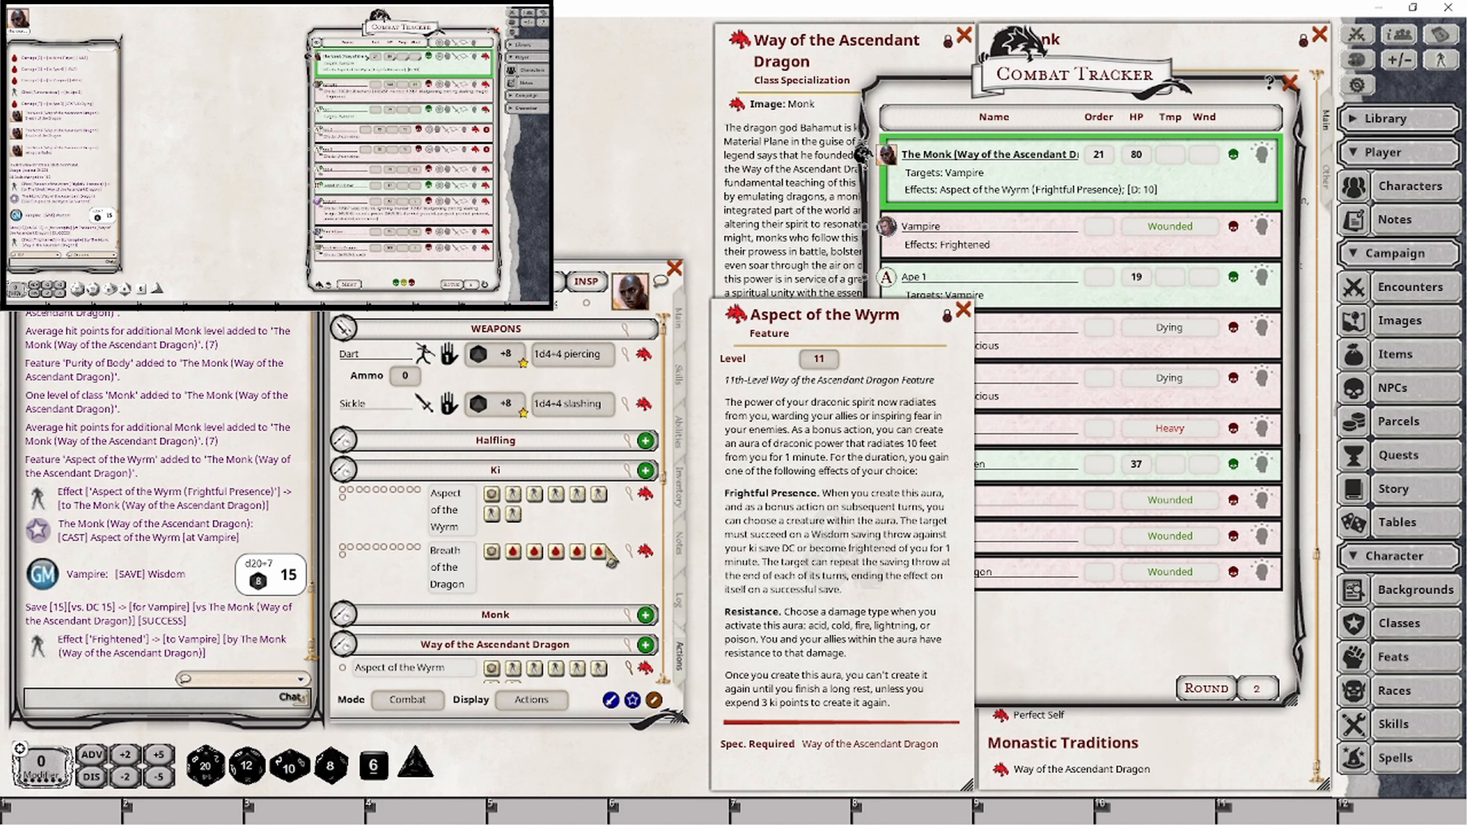
left_click(635, 494)
scroll(569, 543, "down", 2)
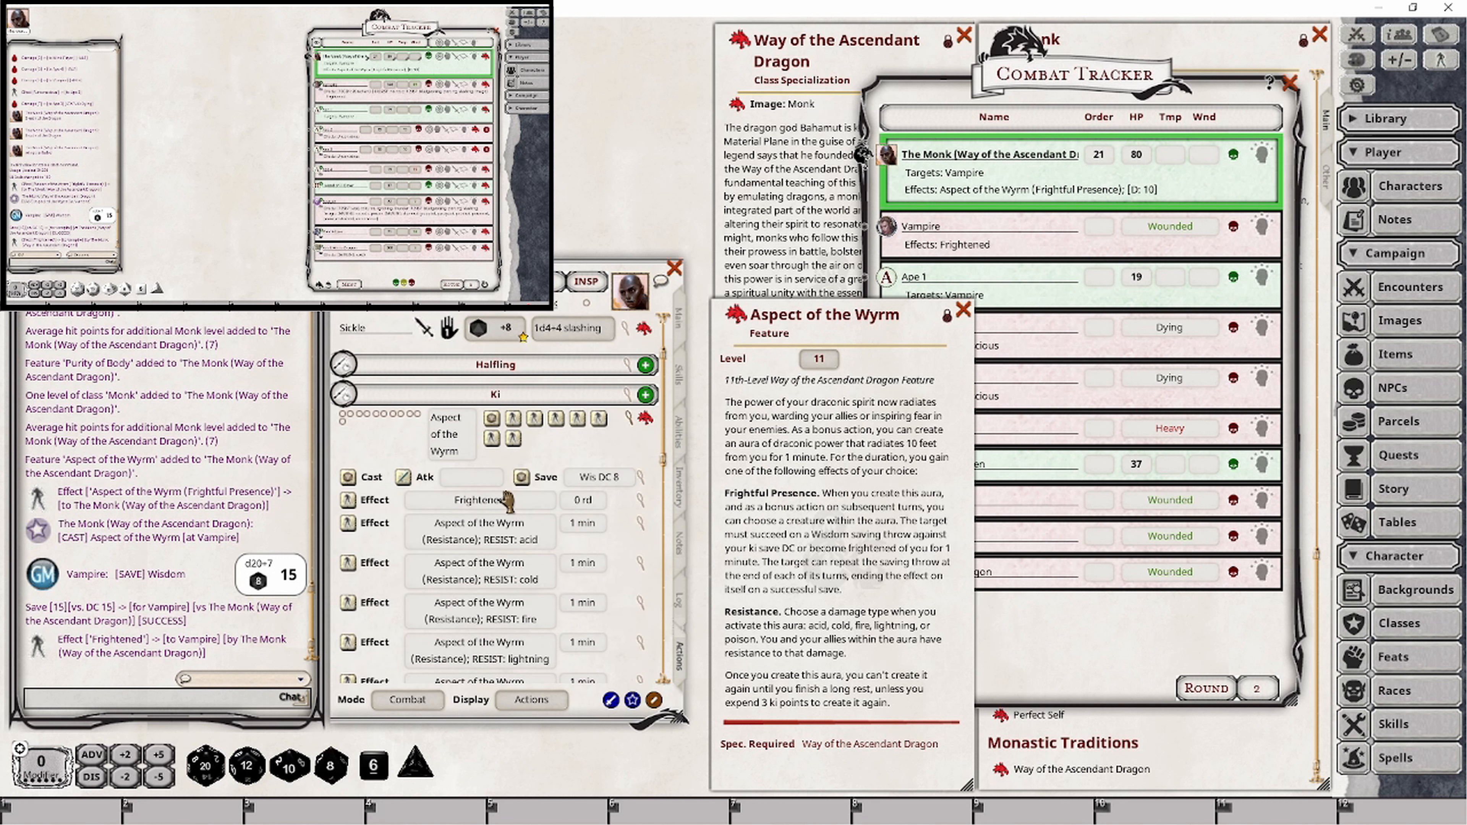
left_click(641, 498)
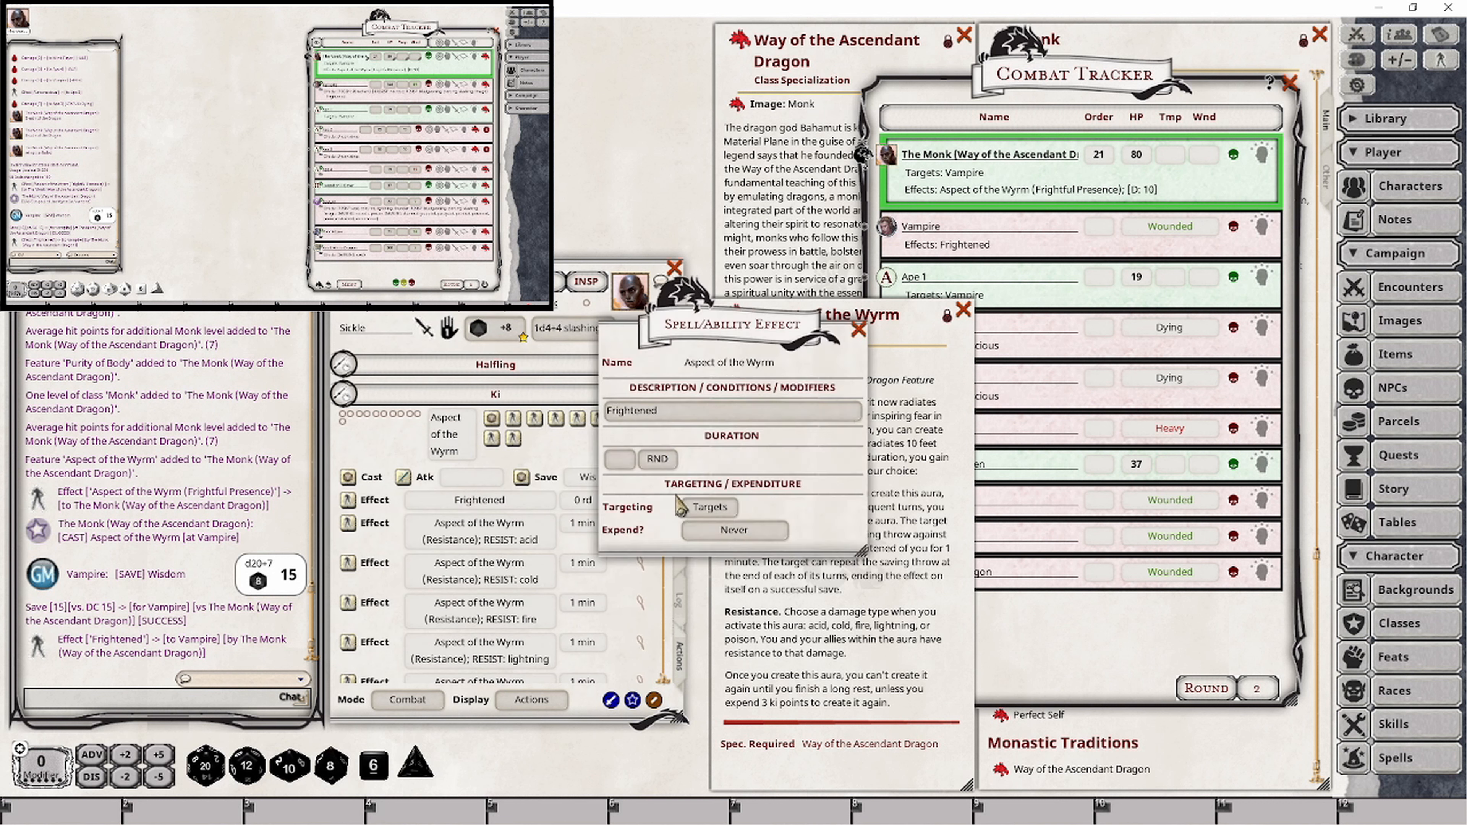
left_click(621, 461)
type("1")
left_click(657, 461)
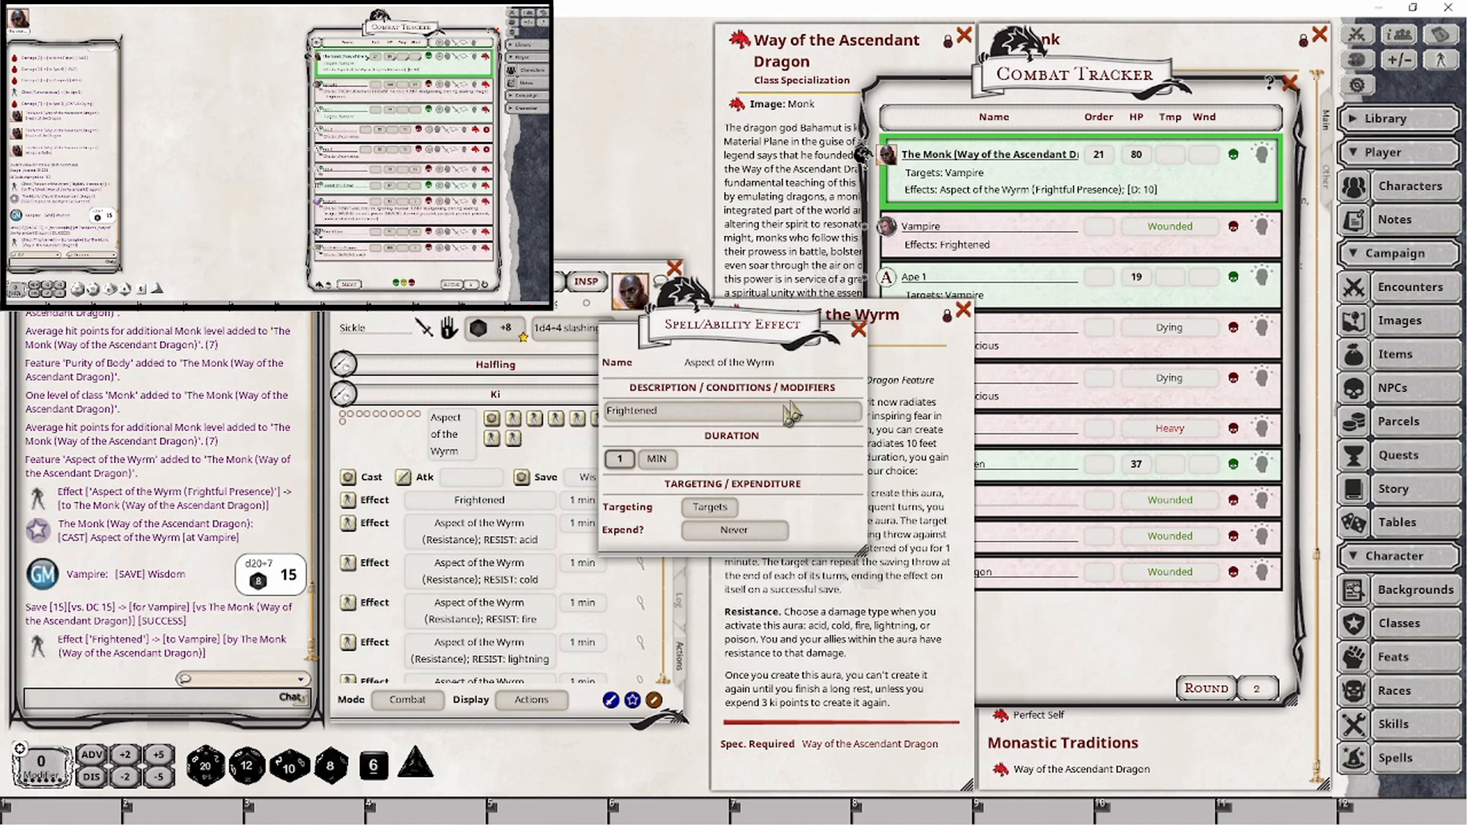
left_click(859, 330)
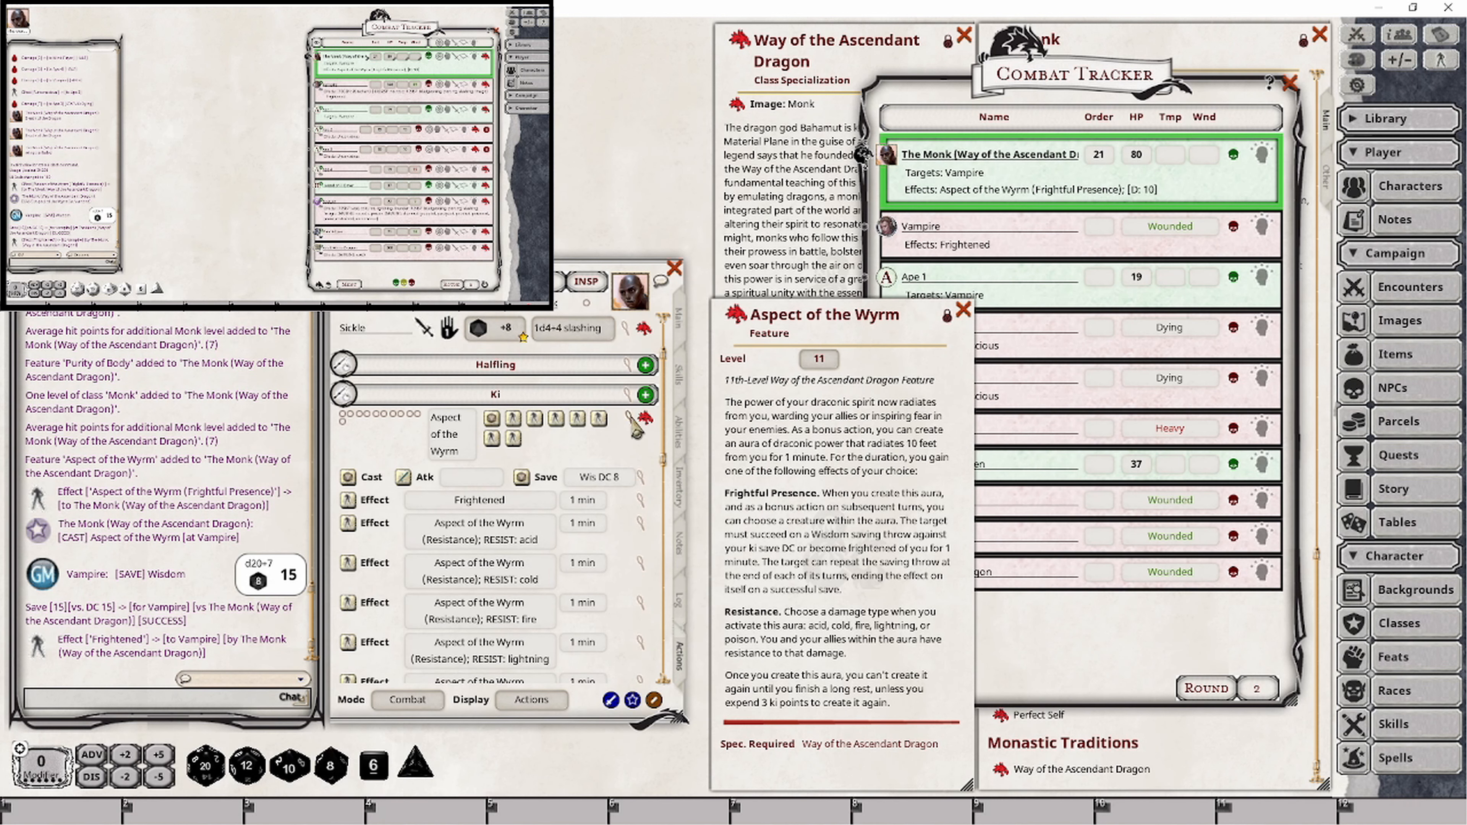
- Remove the Vampire's Frightened effect in the combat tracker and reapply the 1-minute Frightened effect from Aspect of the Wyrm
scroll(641, 456, "down", 3)
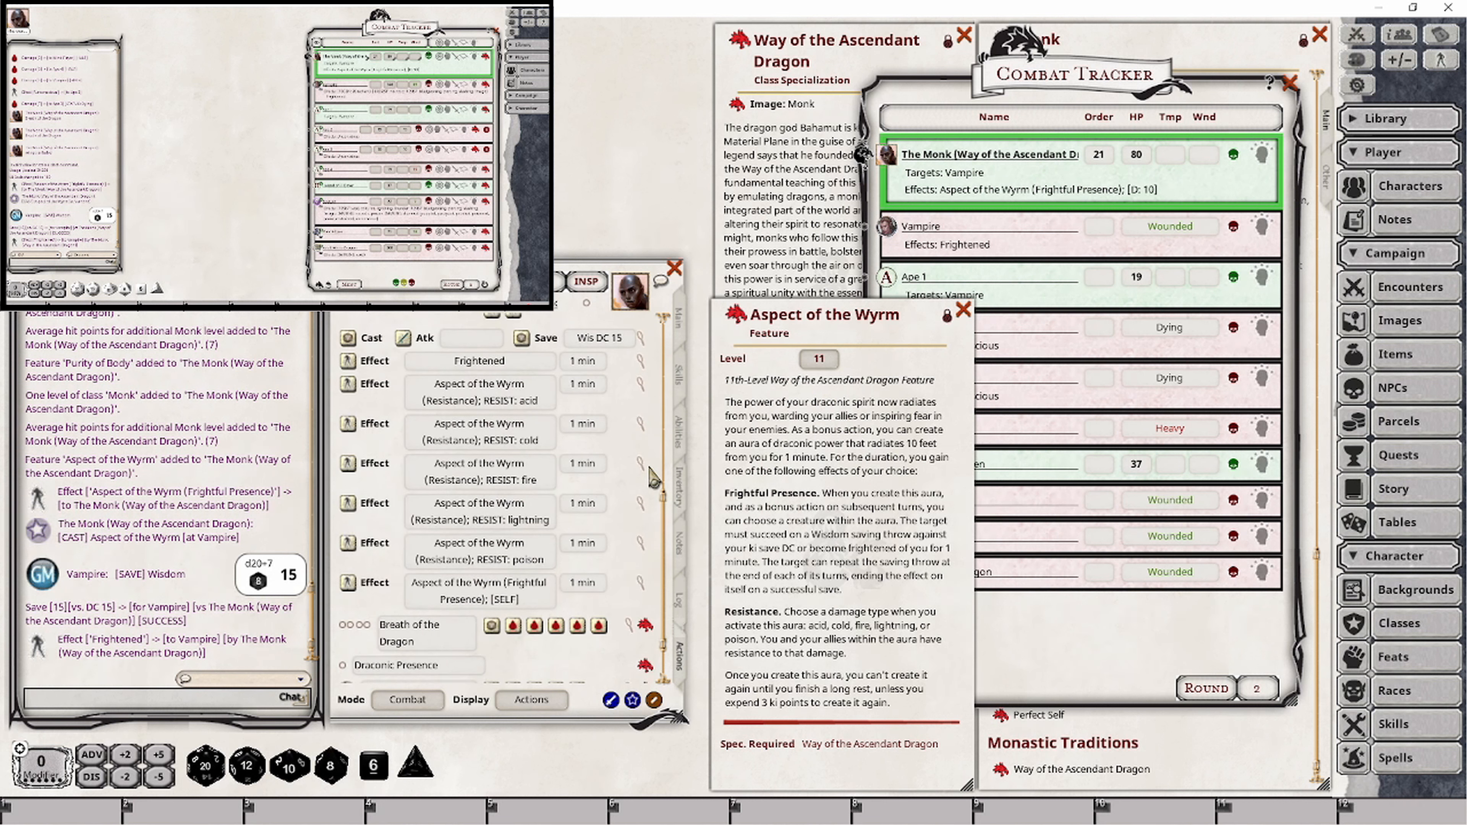
left_click(1265, 248)
left_click(1265, 248)
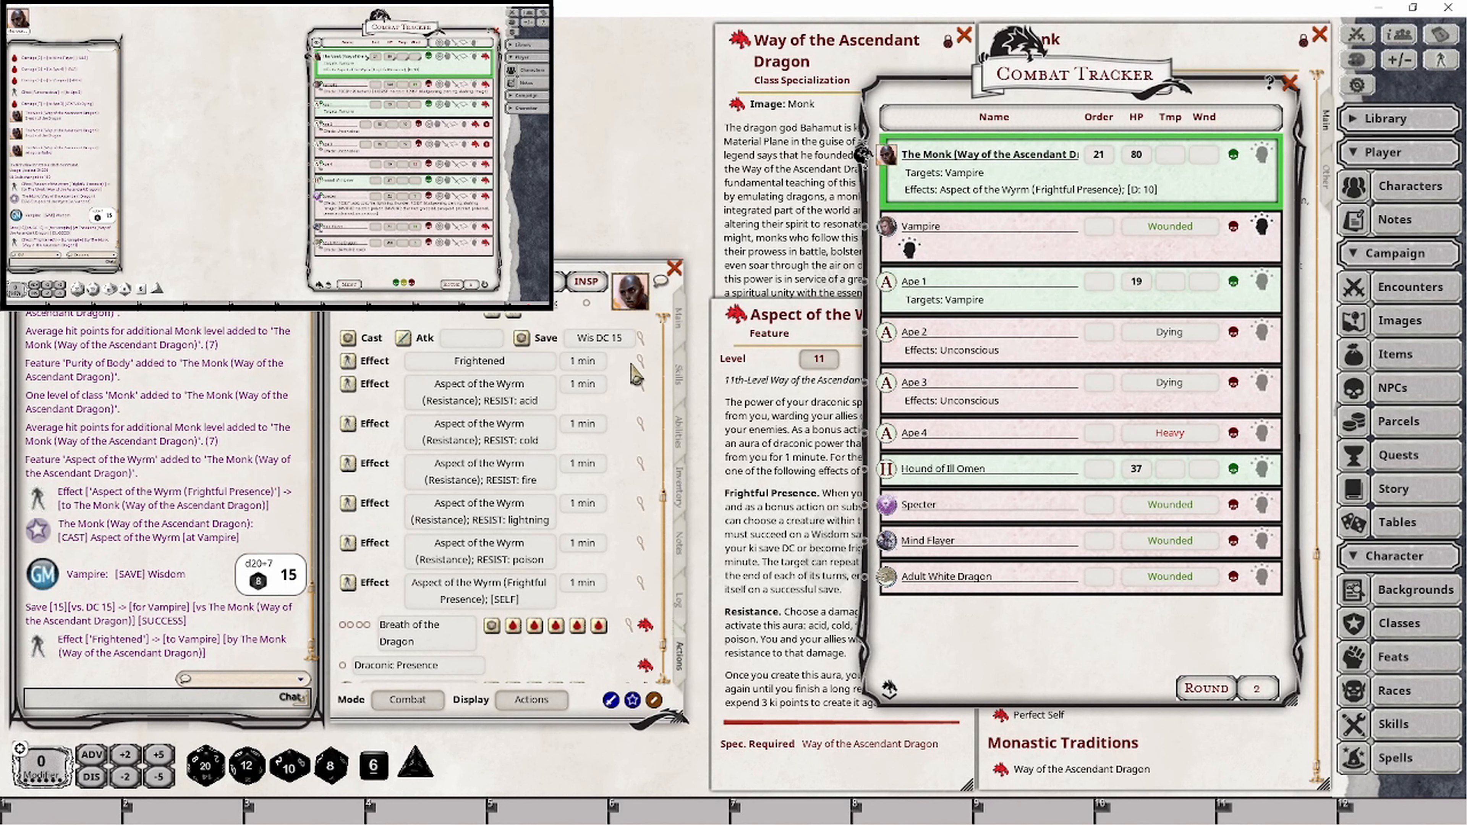
left_click(358, 362)
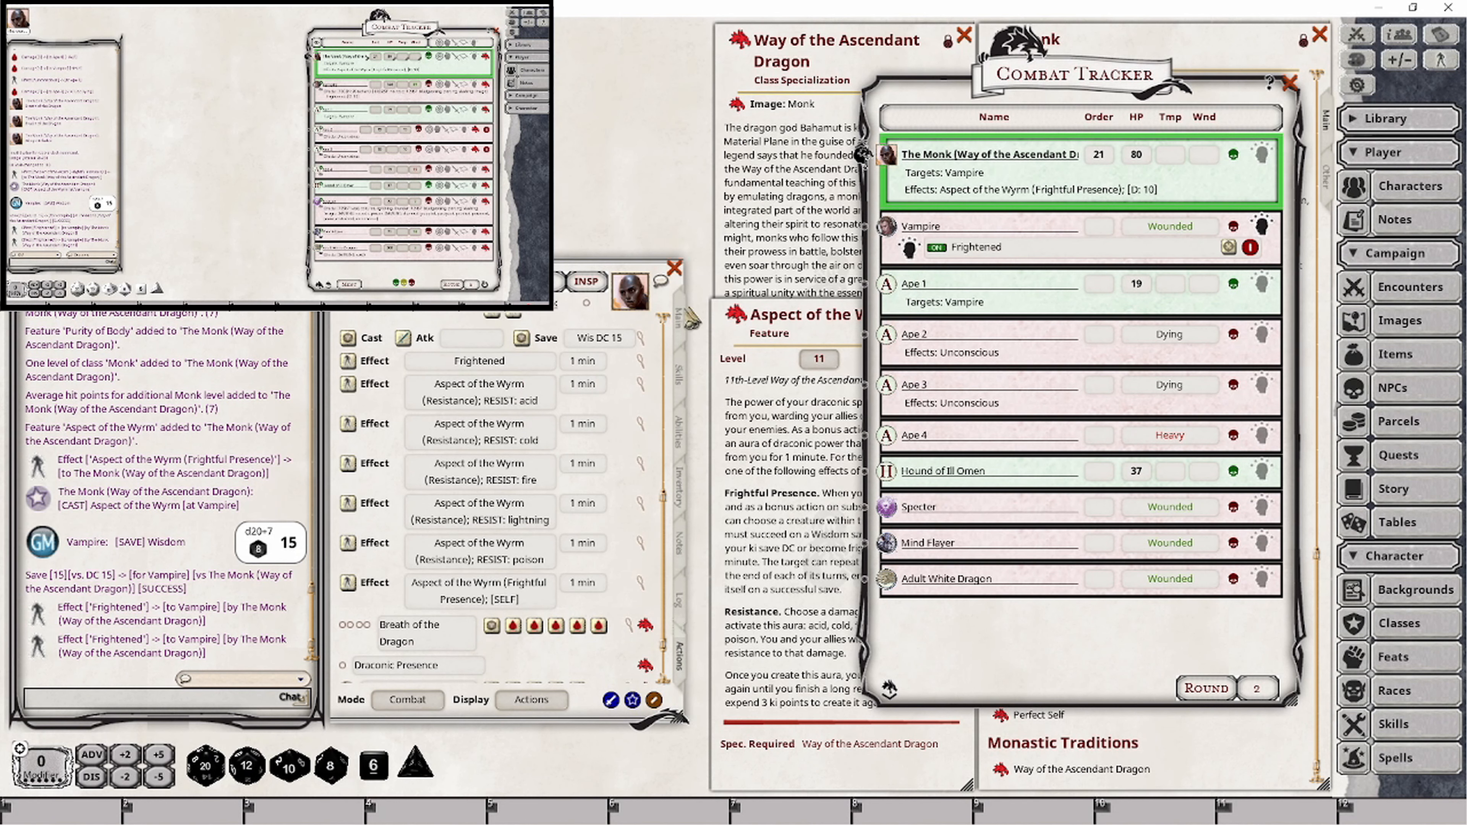
left_click(1263, 230)
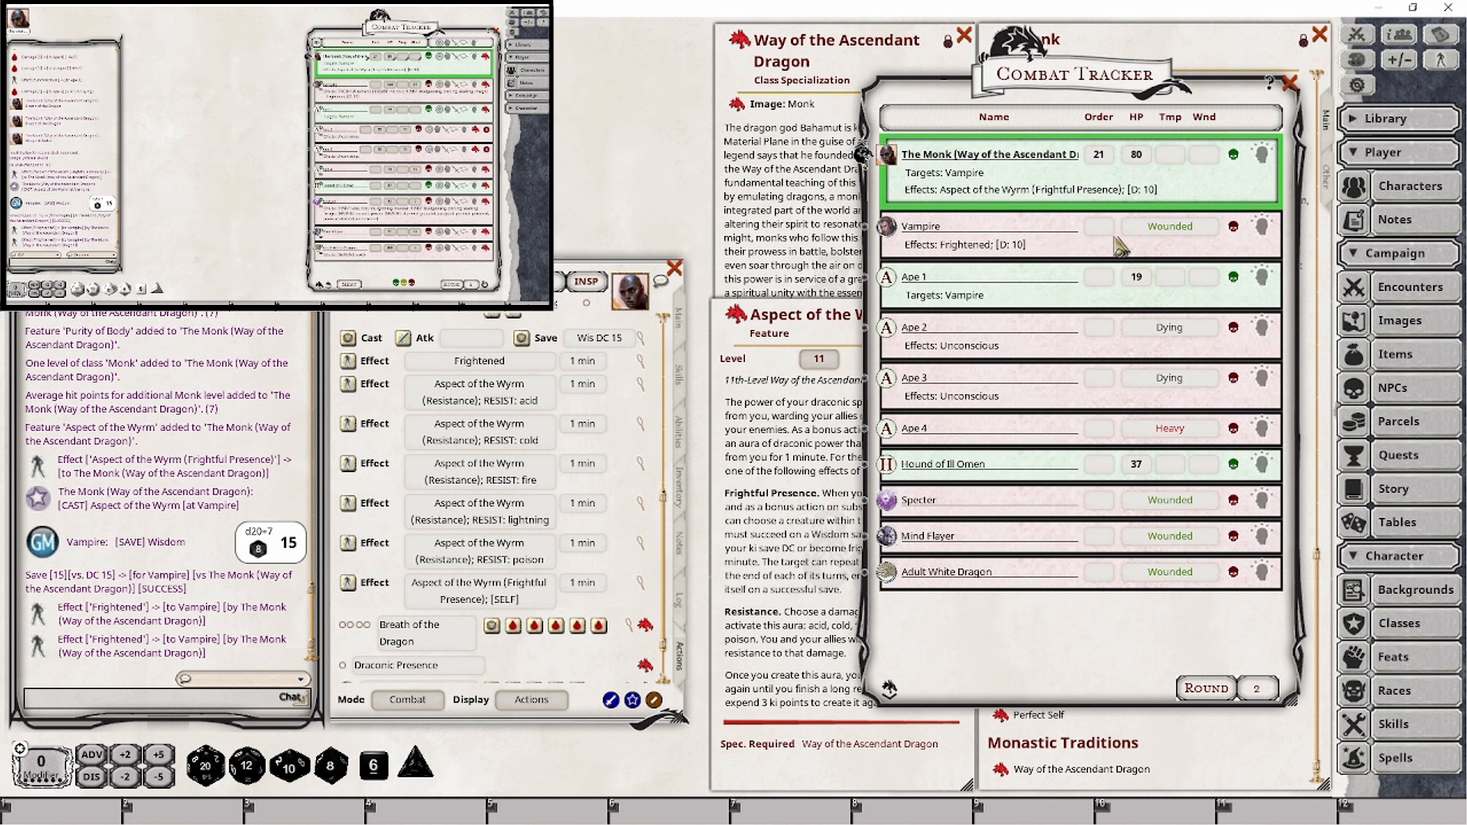
- Cast Aspect of the Wyrm at the Vampire again for its repeated Wisdom save, and remove its Frightened effect
scroll(516, 459, "up", 2)
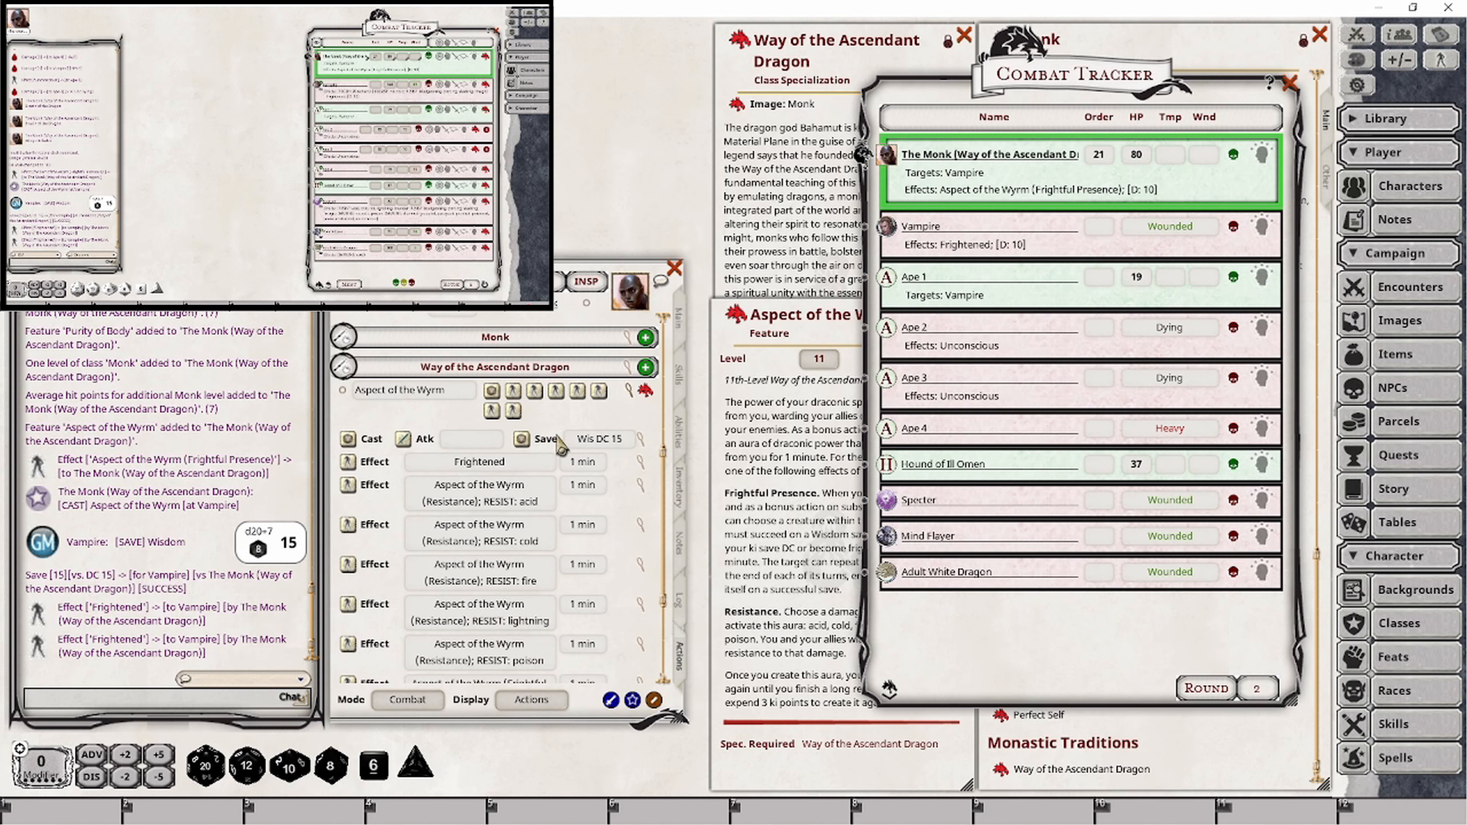
scroll(635, 400, "up", 2)
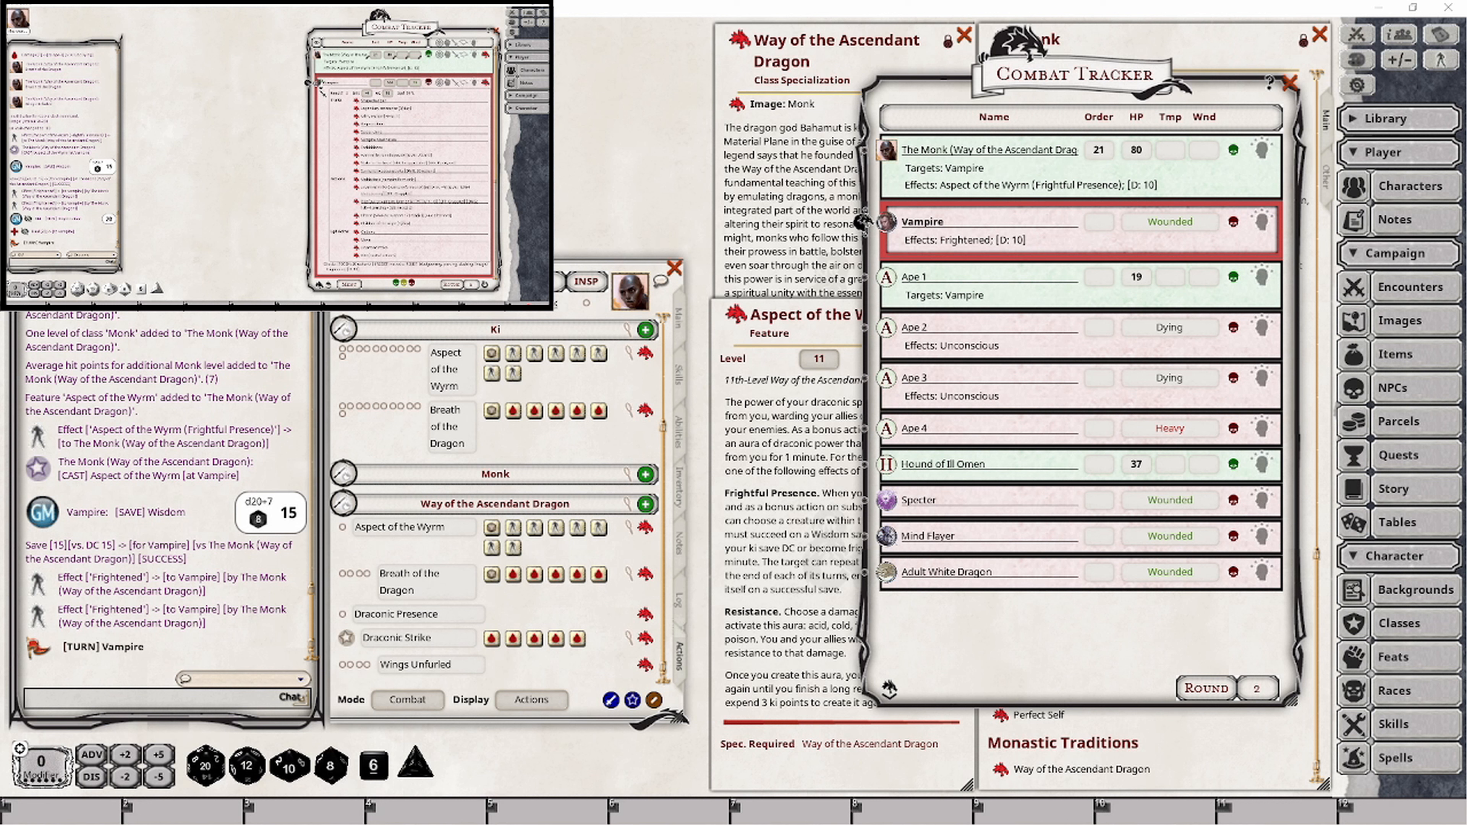
left_click(491, 528)
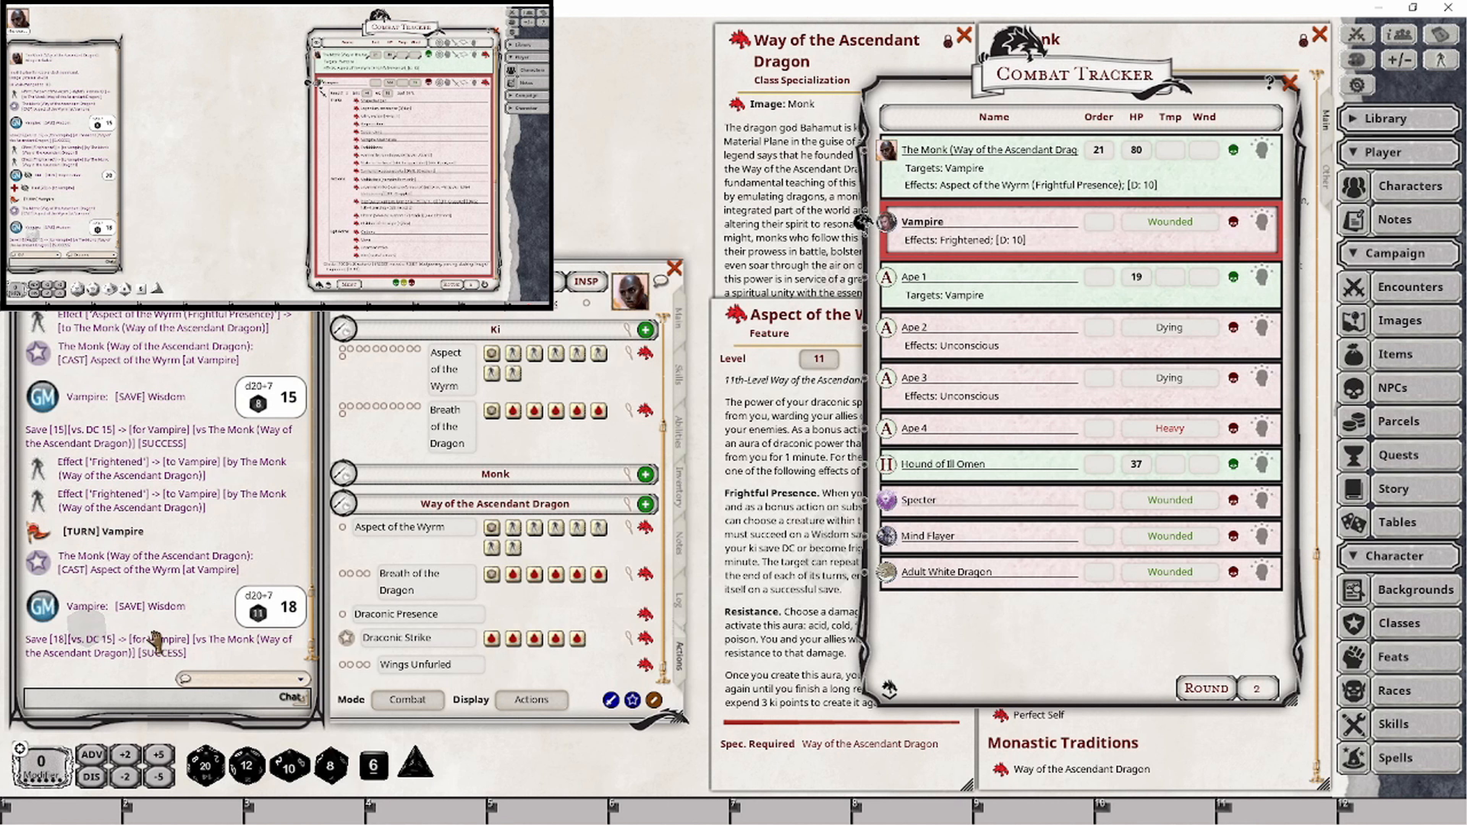
left_click(1263, 223)
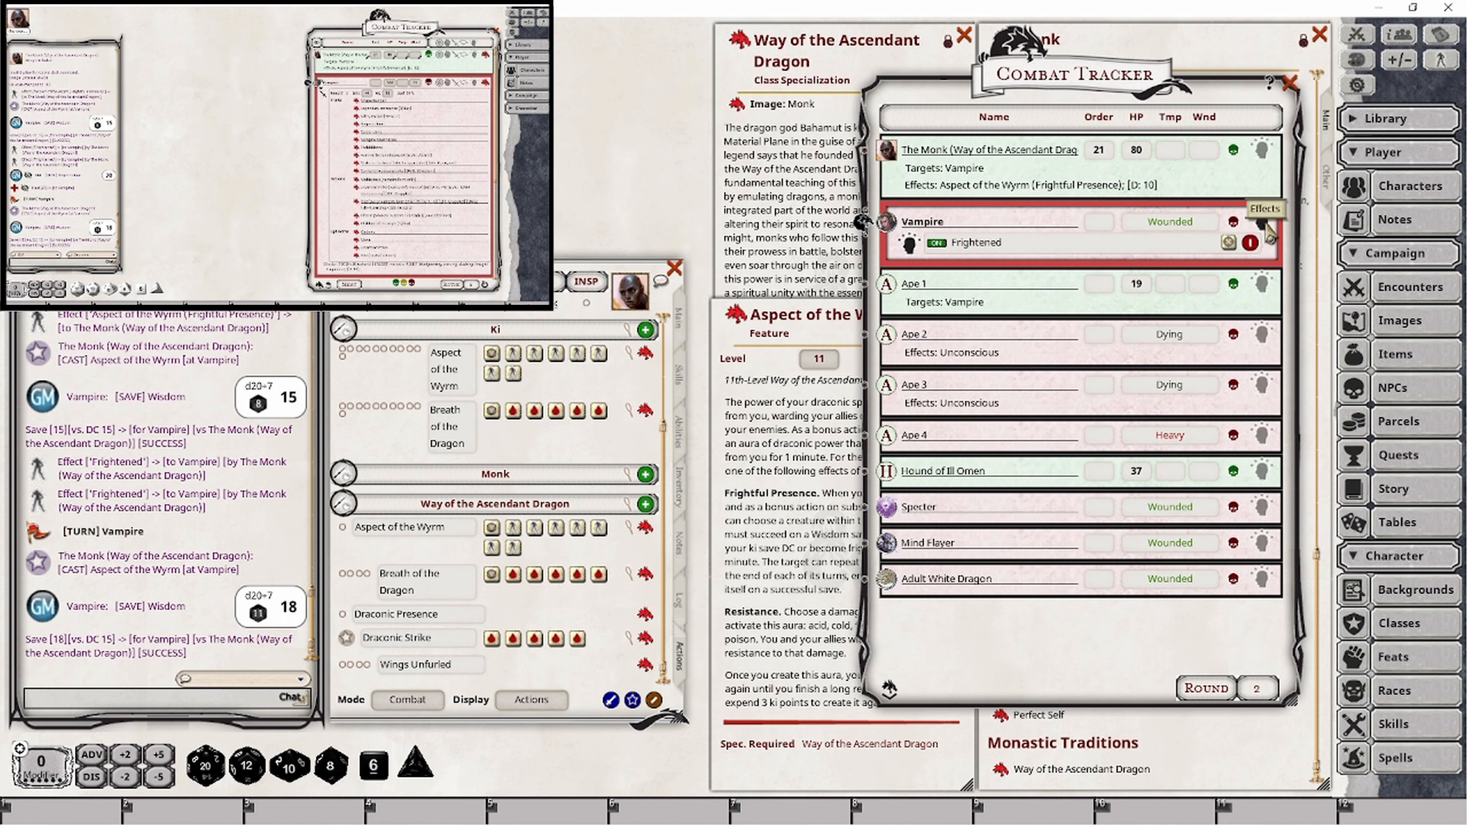
double_click(1252, 245)
left_click(1263, 223)
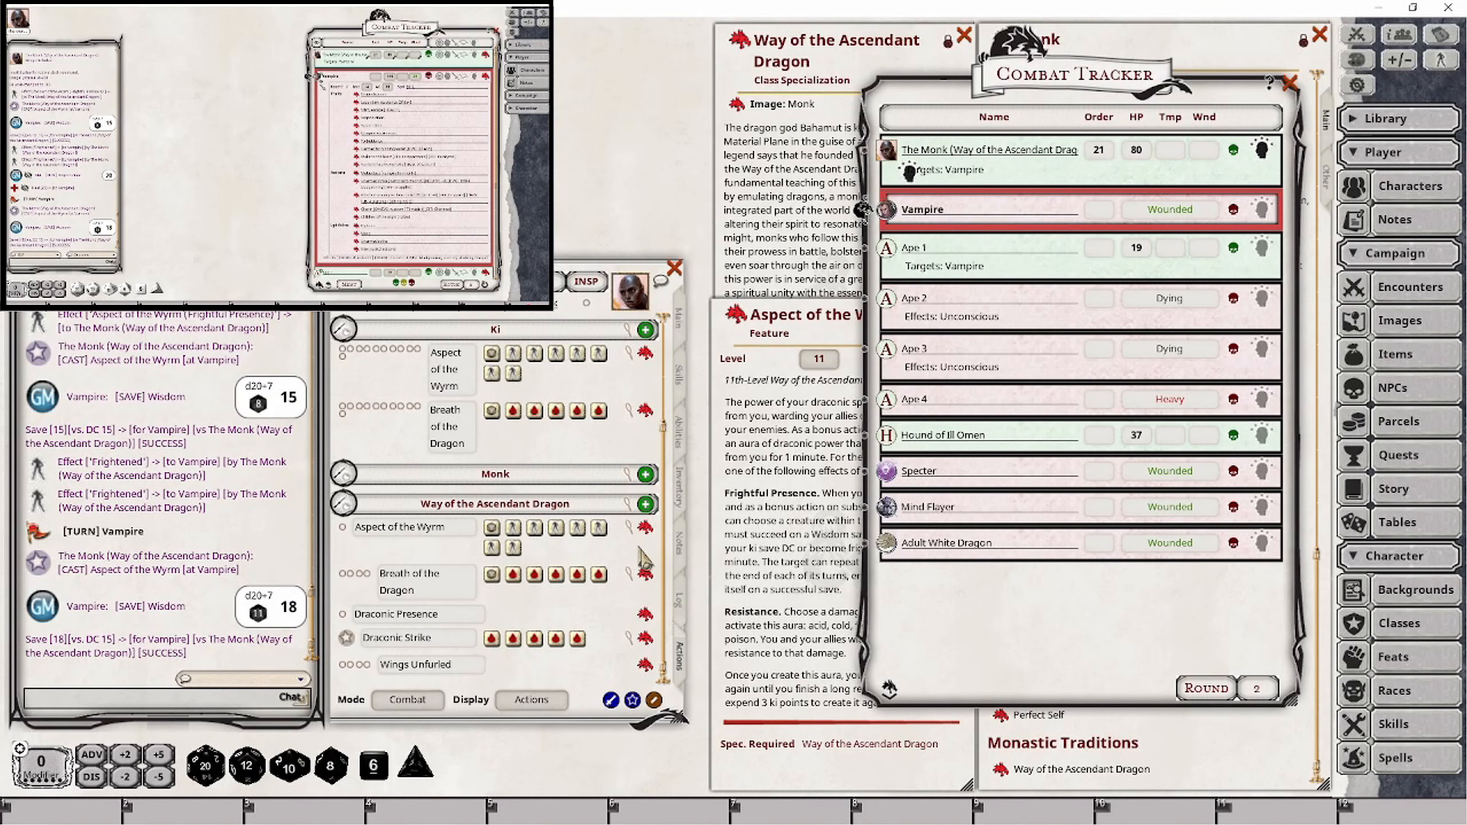
- Replace the Monk's target with Ape 1, Hound of Ill Omen and the Monk itself, and apply Aspect of the Wyrm's cold resistance to them
left_click(818, 552)
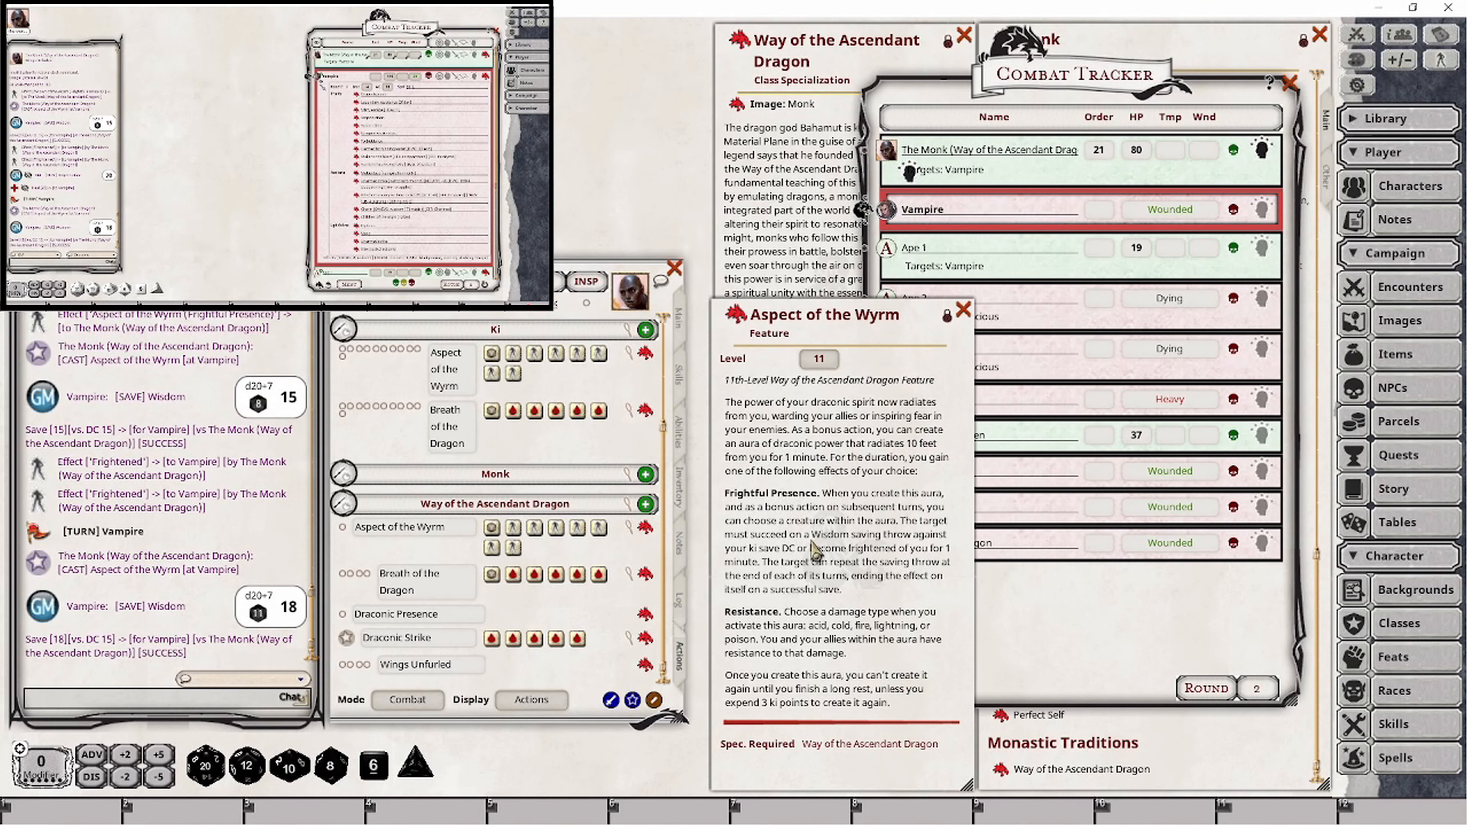
left_click(1102, 648)
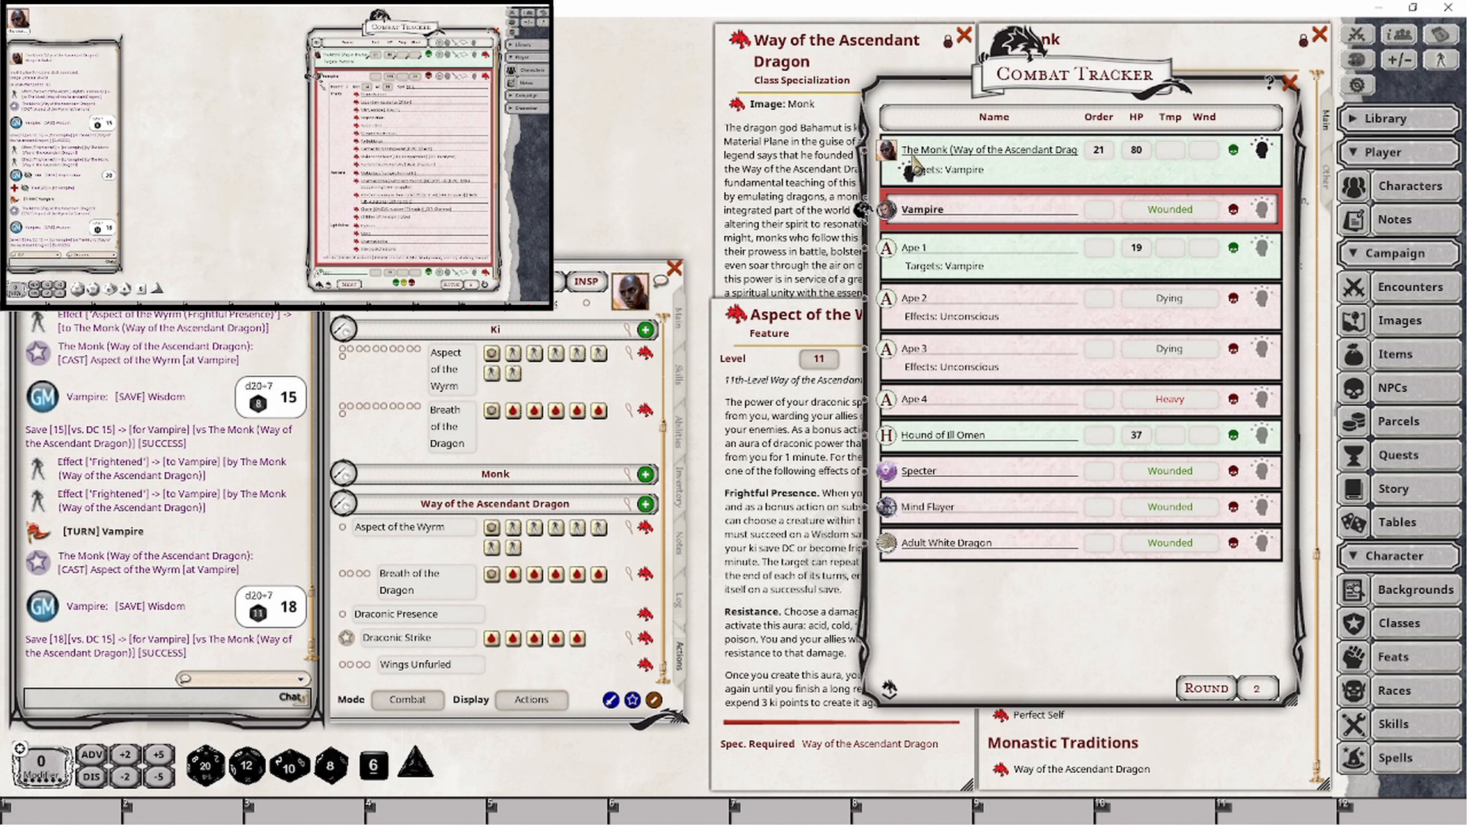
left_click(912, 169)
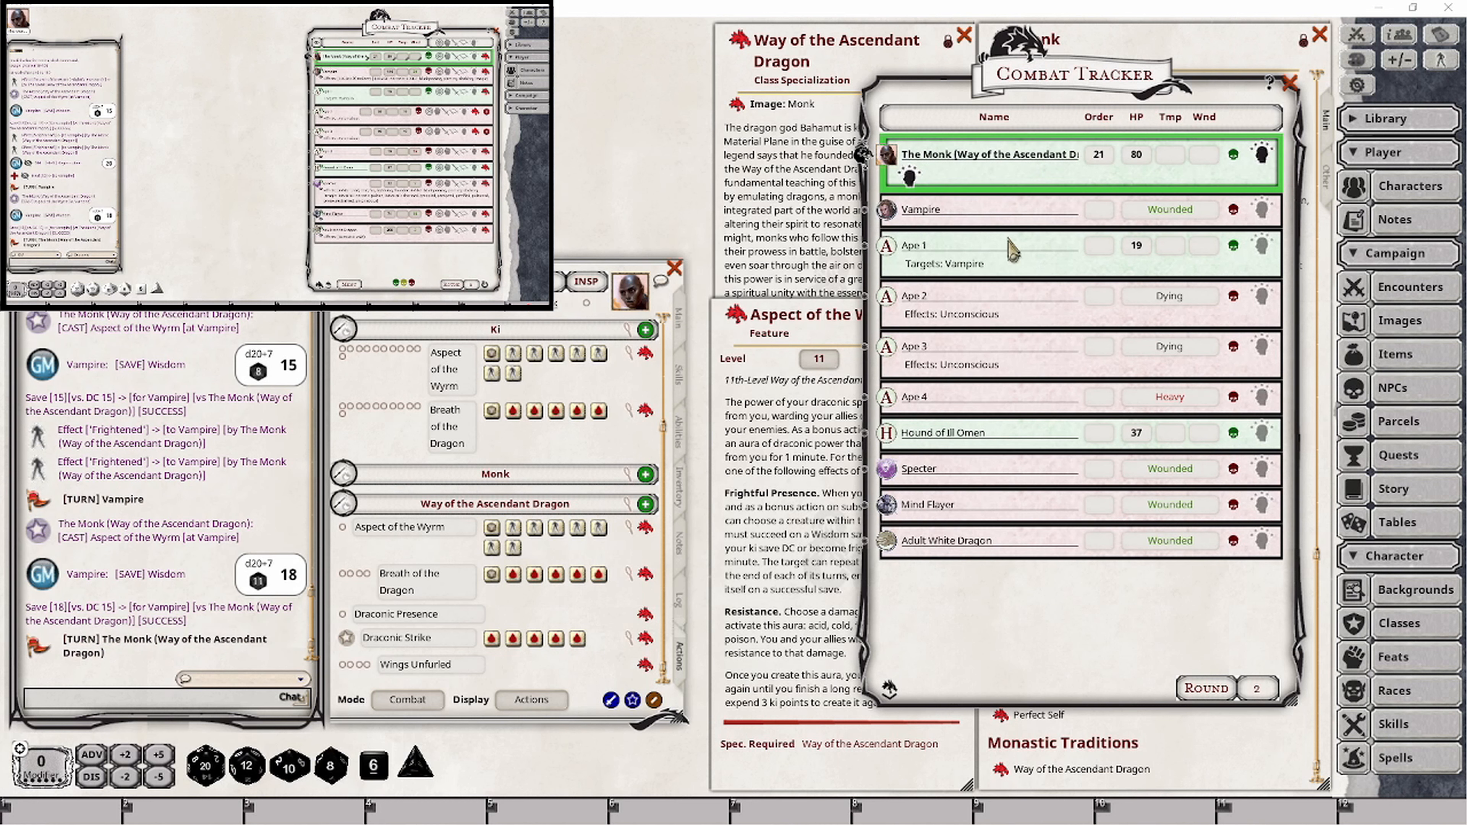
left_click(886, 251, "ctrl")
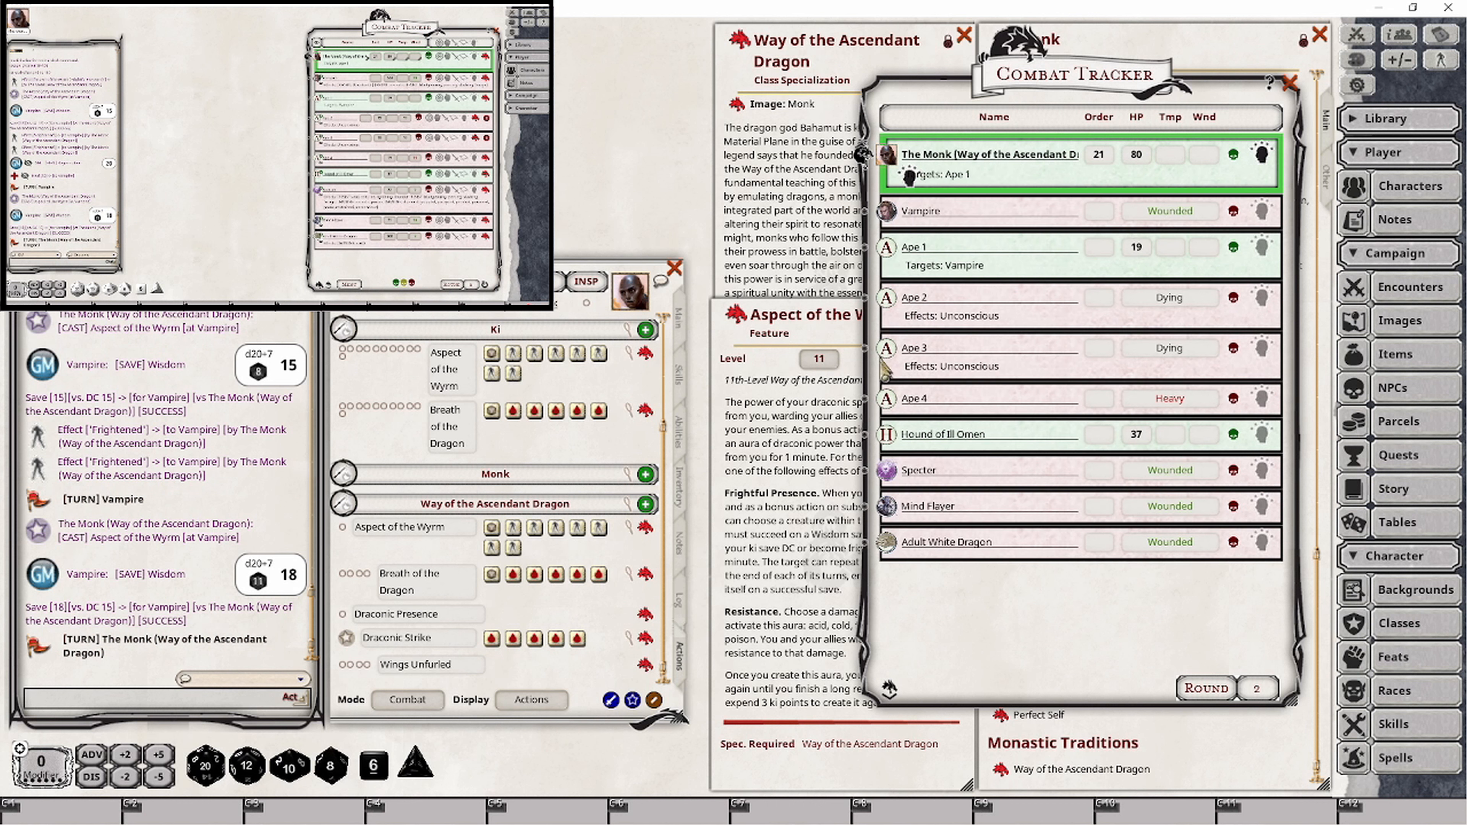
left_click(889, 434, "ctrl")
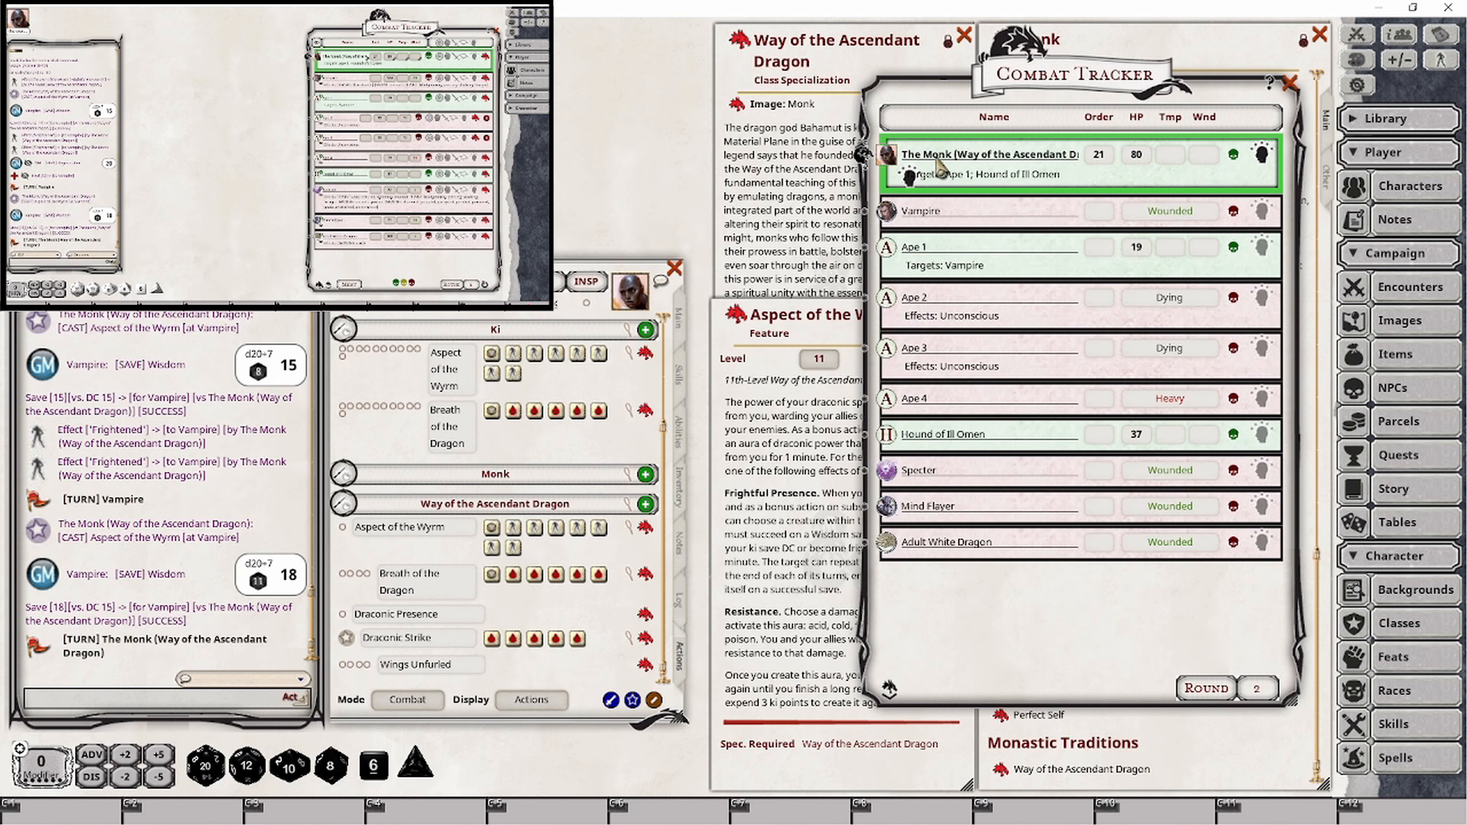
left_click(896, 168, "ctrl")
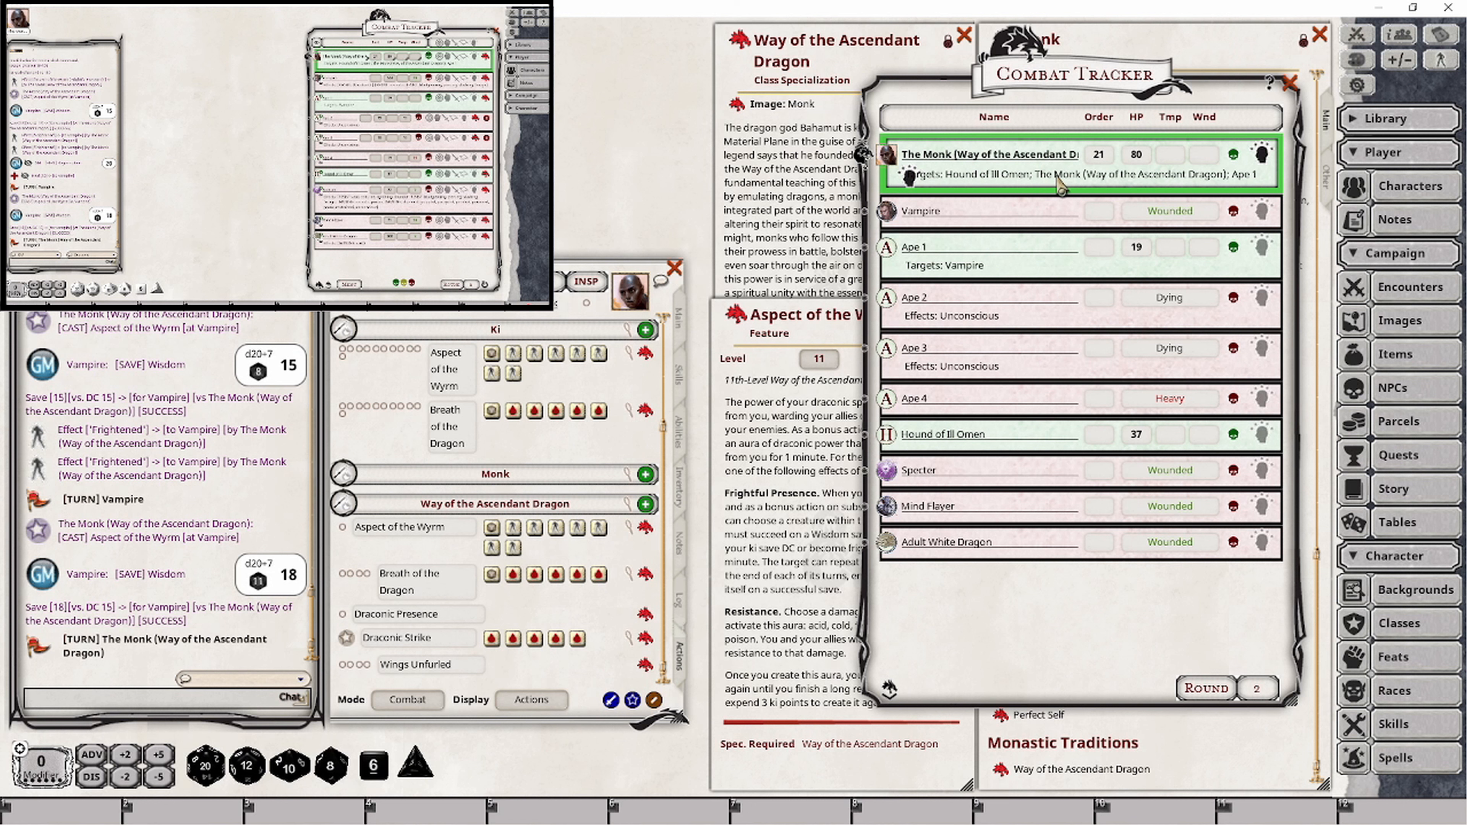
left_click(556, 536)
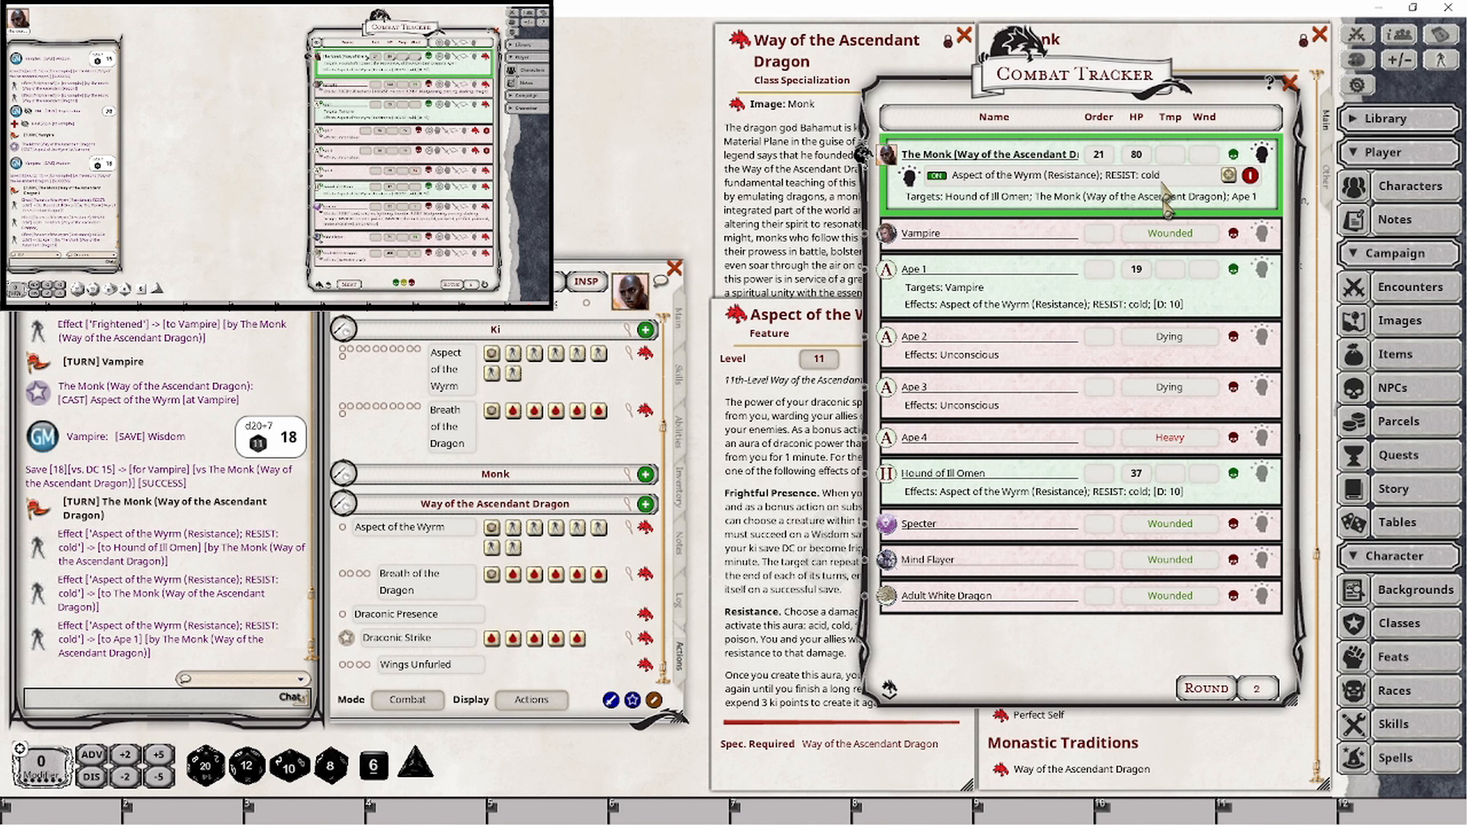
left_click(1263, 157)
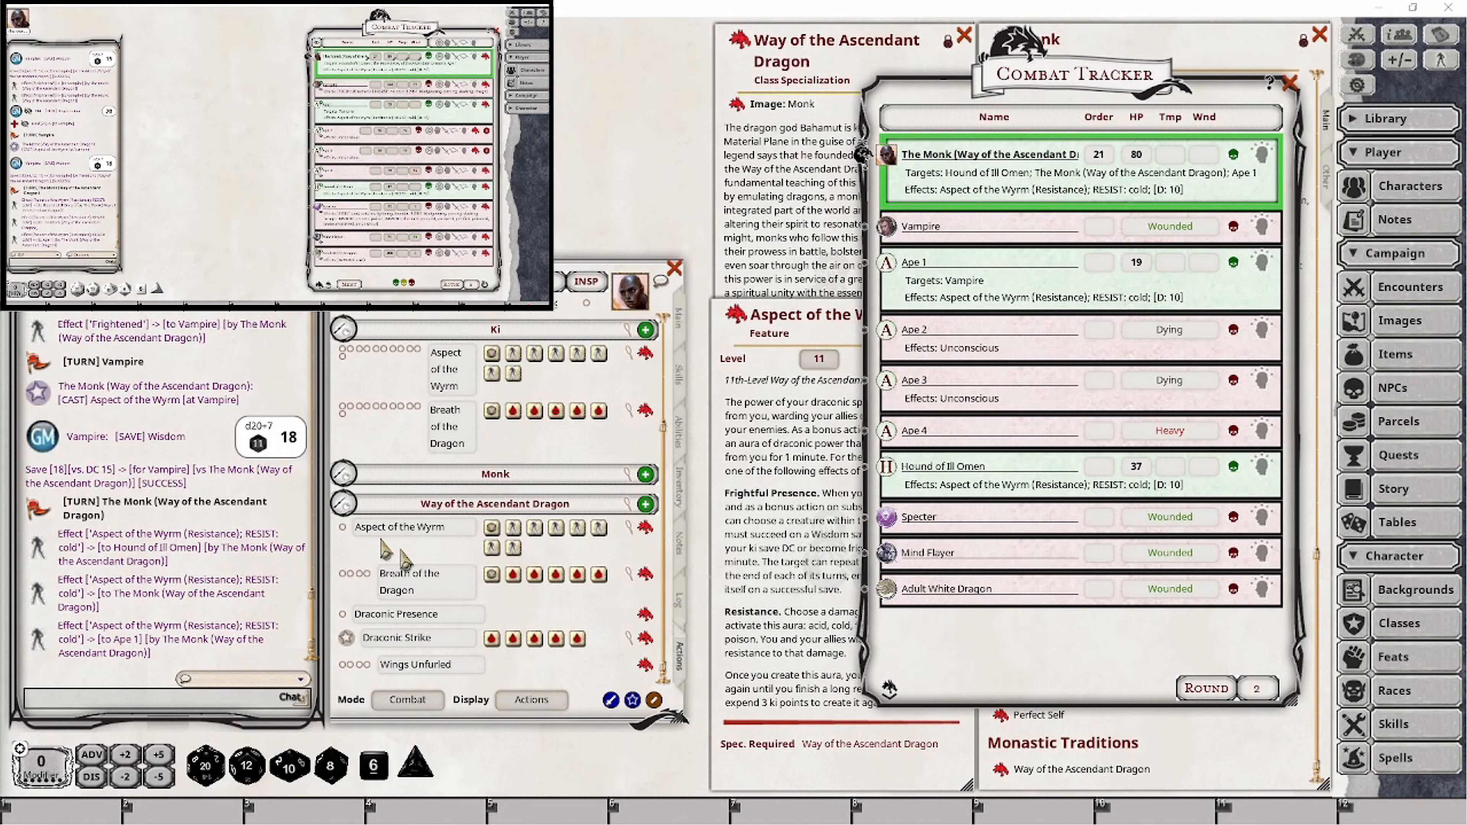
- Spend Aspect of the Wyrm's daily use, and mark three ki uses on the Ki group's Aspect of the Wyrm
left_click(343, 527)
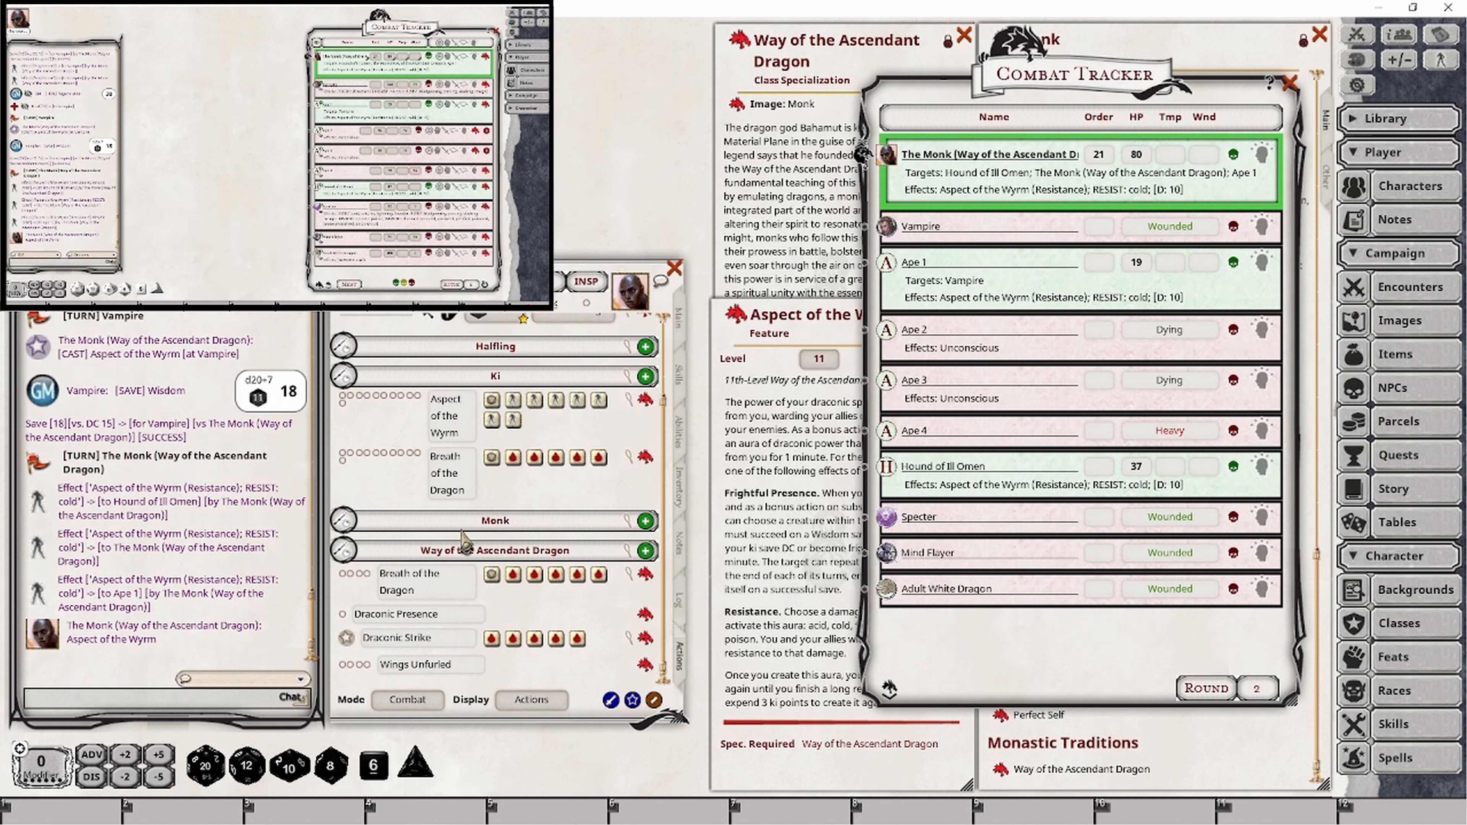
left_click(346, 399)
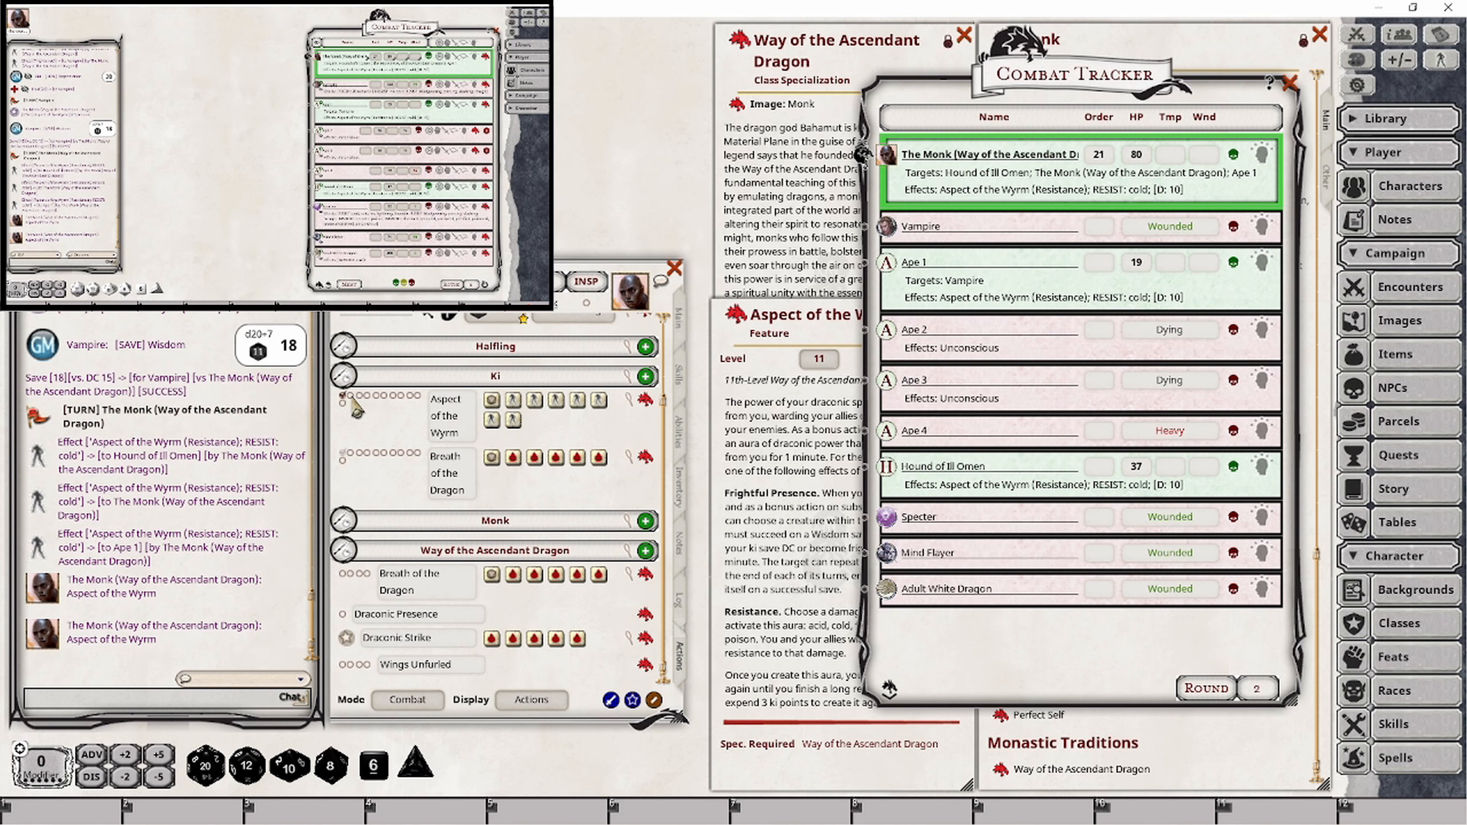
left_click(351, 396)
left_click(359, 396)
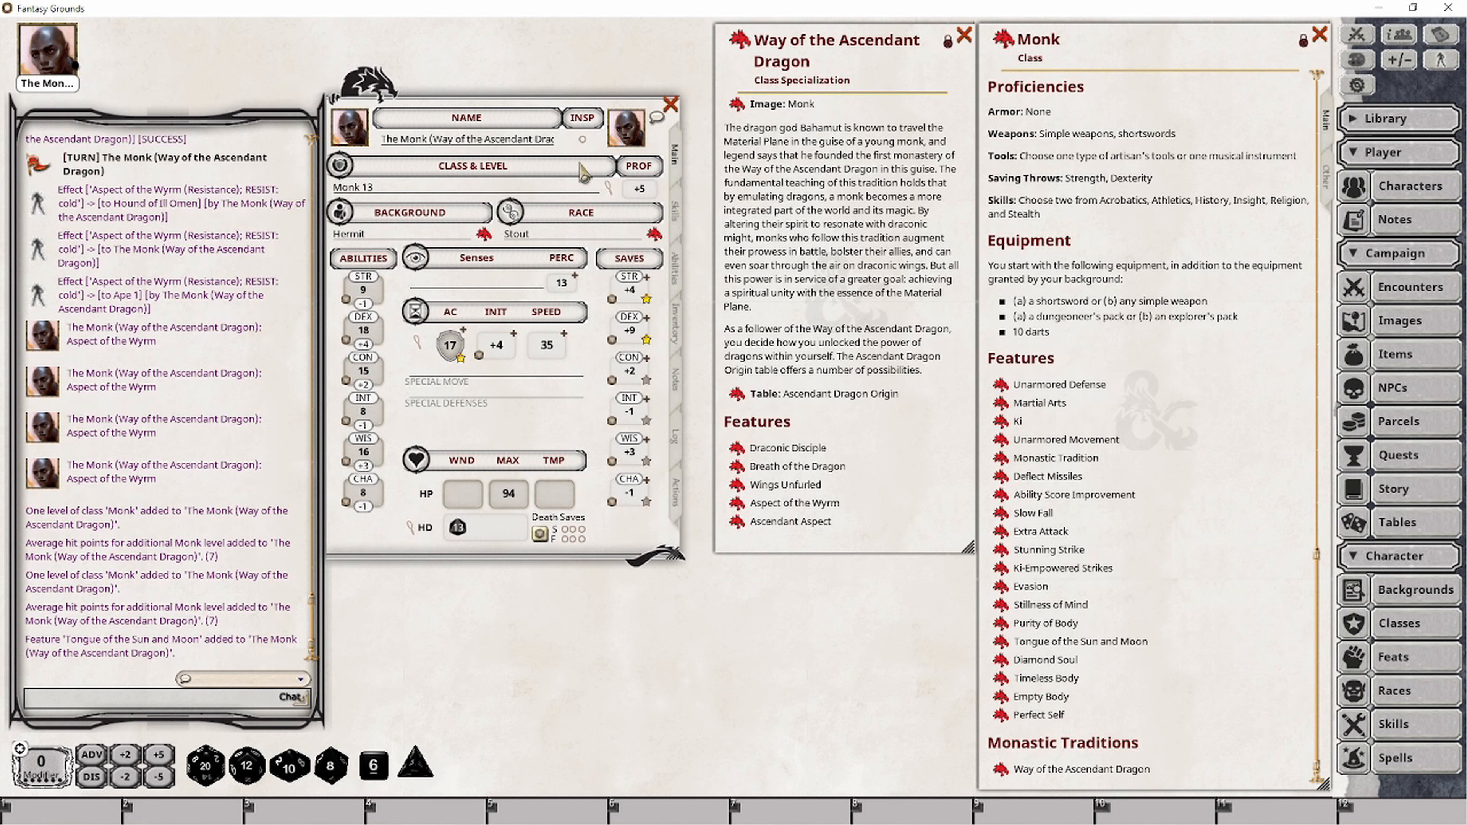
- Collapse the Ki group in the Monk's actions and switch to Preparation mode
left_click(677, 492)
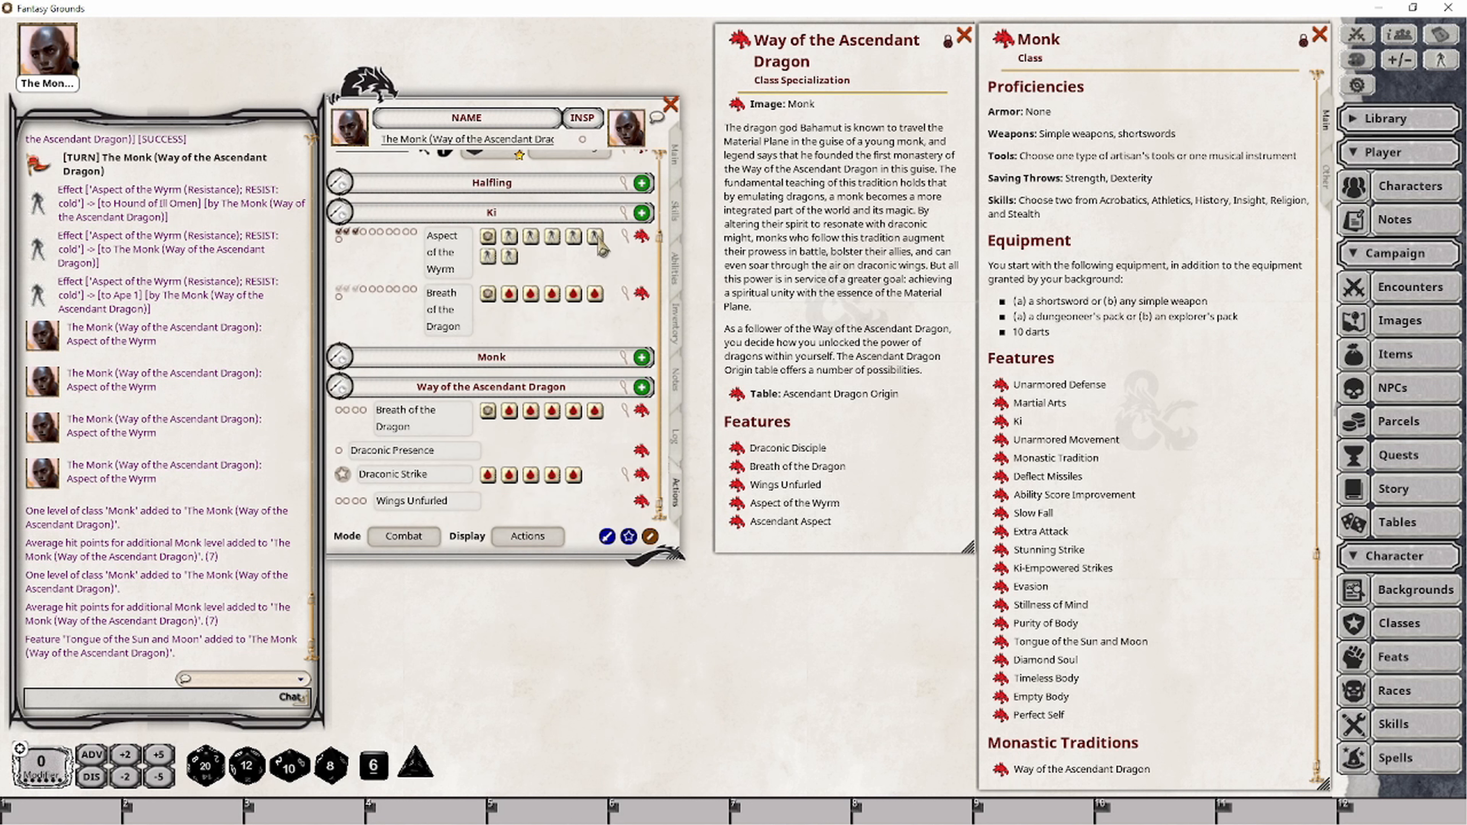
left_click(340, 213)
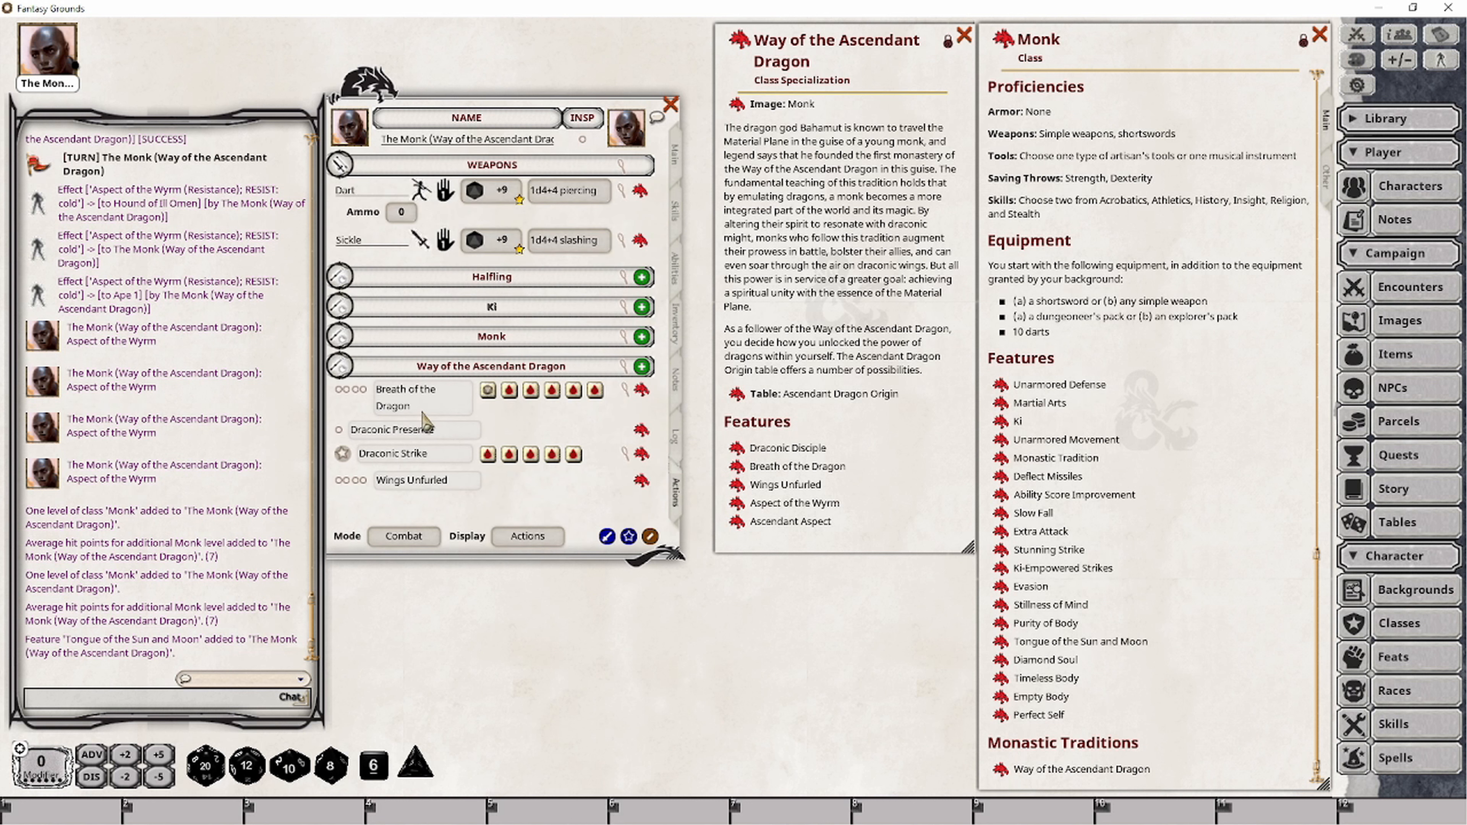
left_click(416, 539)
left_click(416, 539)
- Set the daily uses of Wings Unfurled and the Way of the Ascendant Dragon's Breath of the Dragon to 5 each
scroll(393, 404, "down", 3)
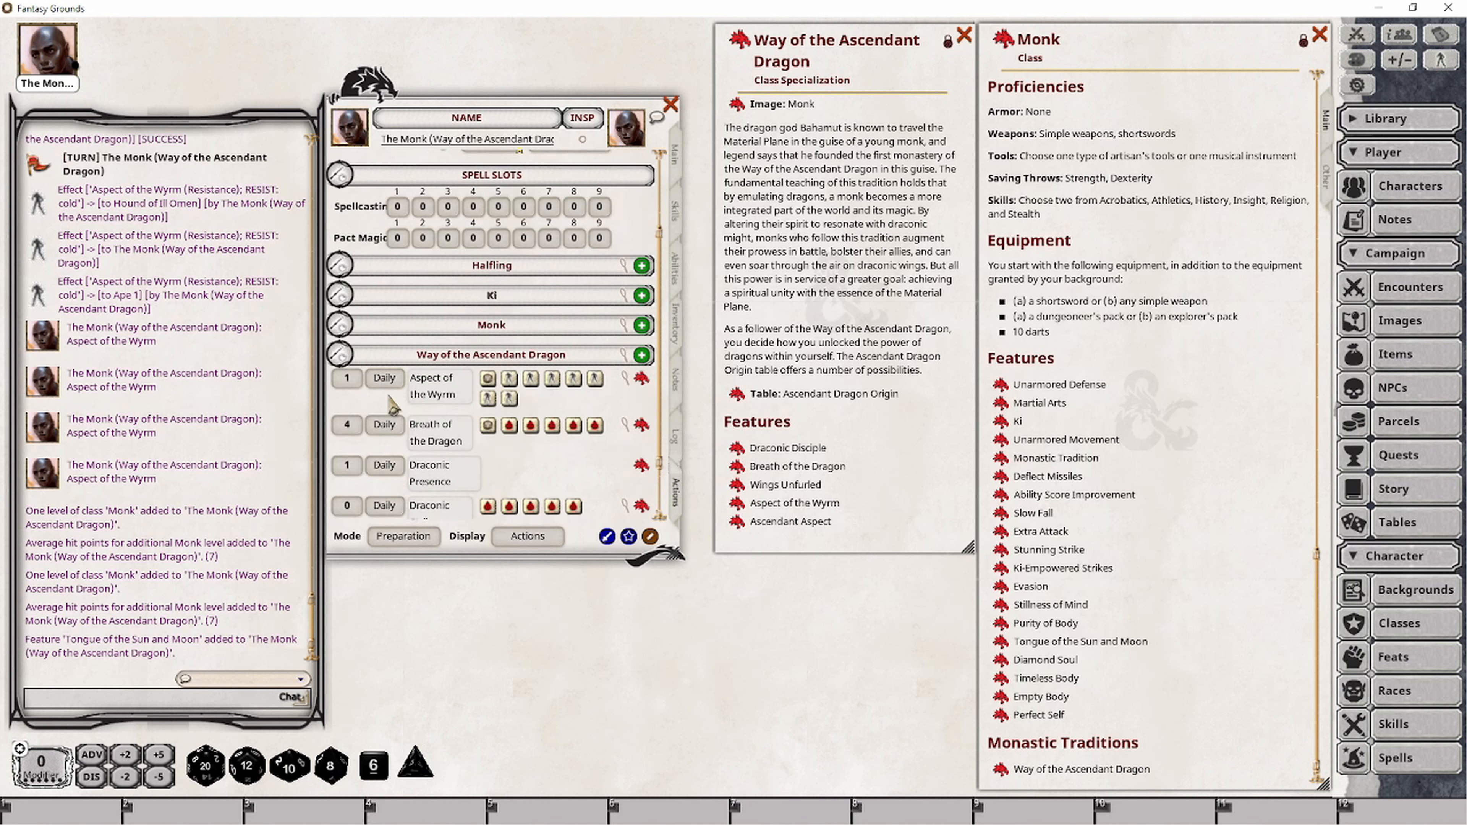
scroll(392, 405, "down", 1)
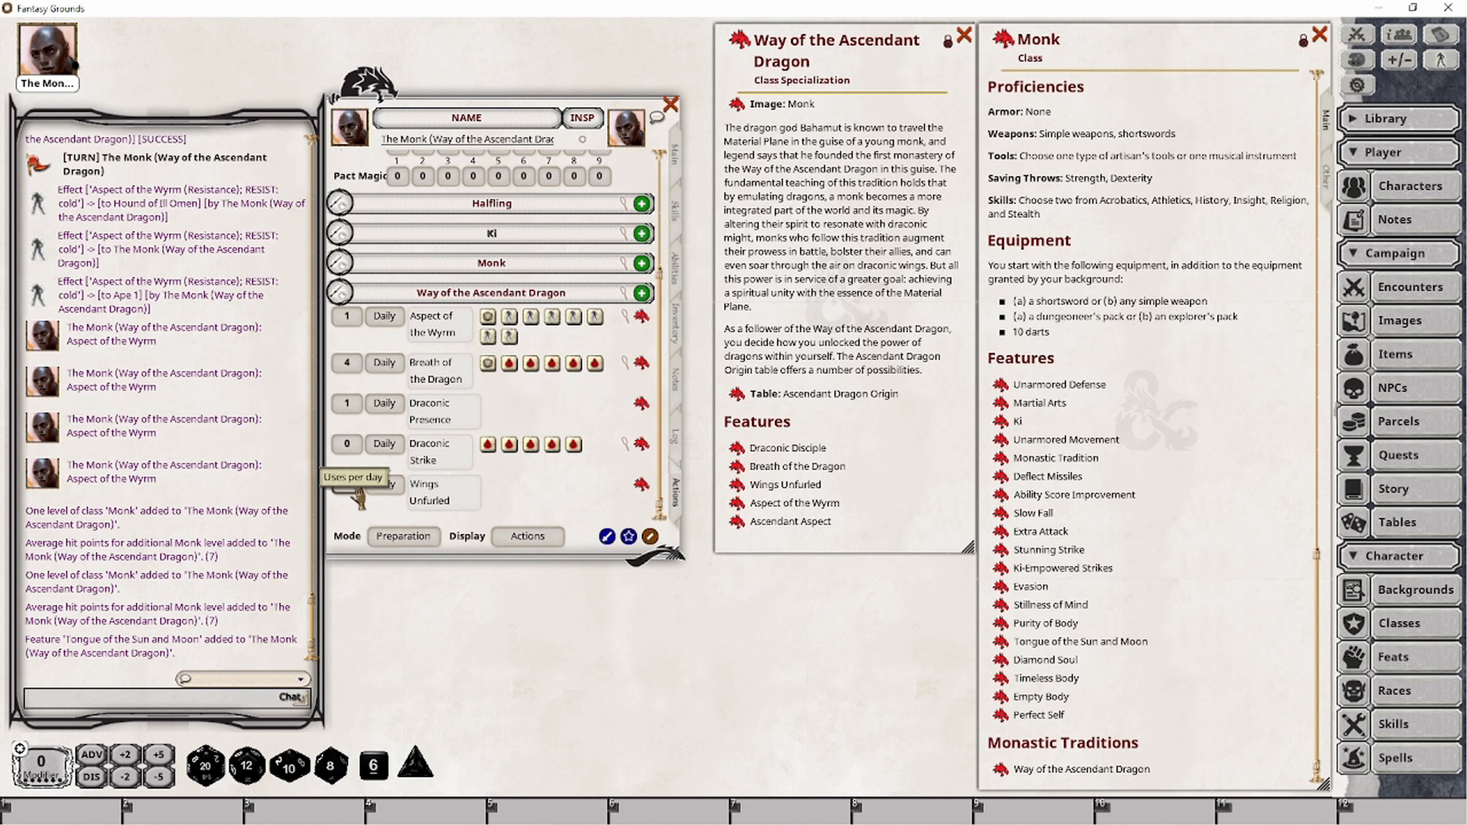
type("5")
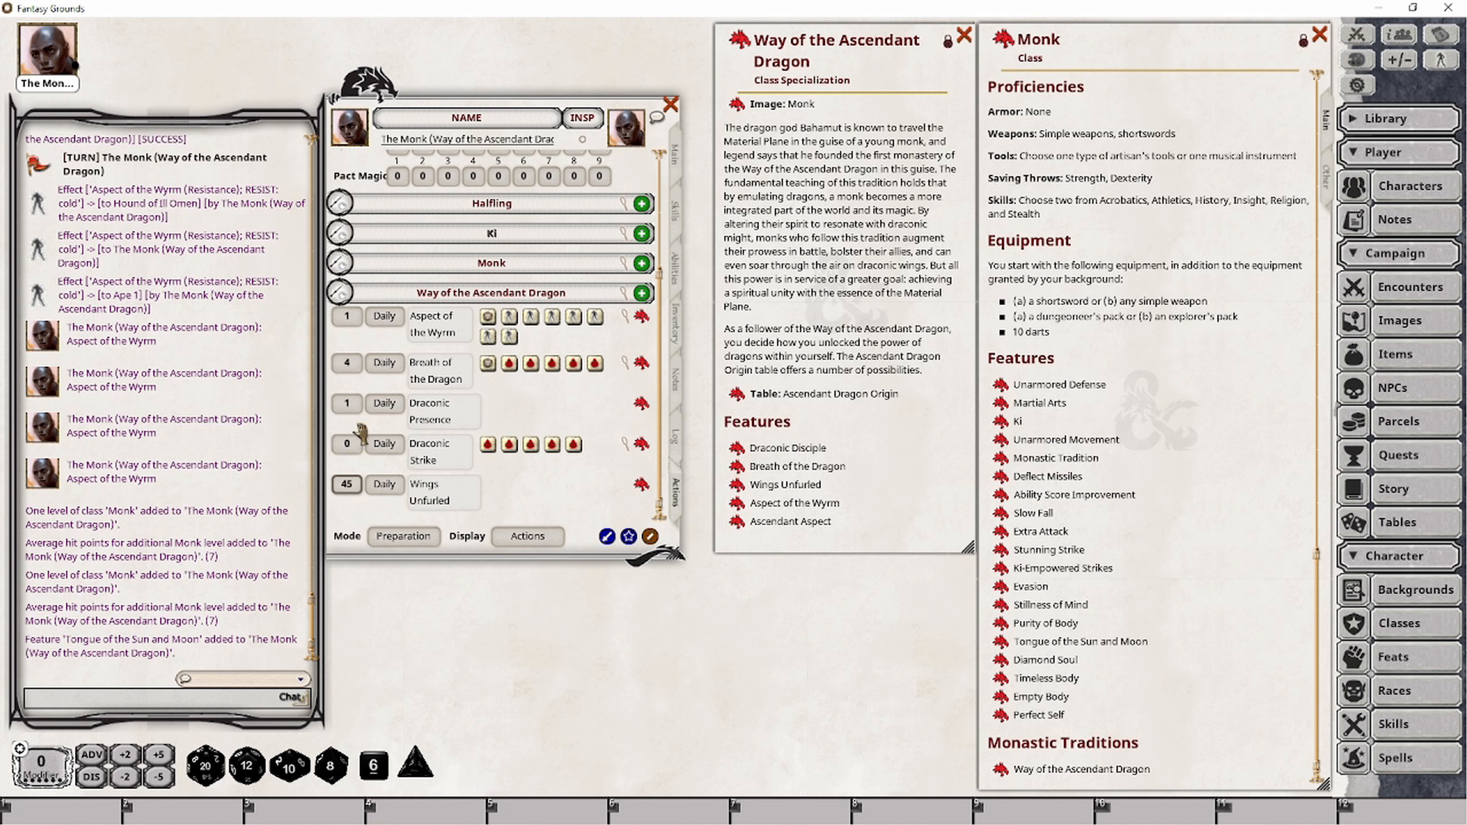
left_click(347, 485)
key("BackSpace")
key("BackSpace")
type("5")
left_click(347, 362)
key("BackSpace")
type("5")
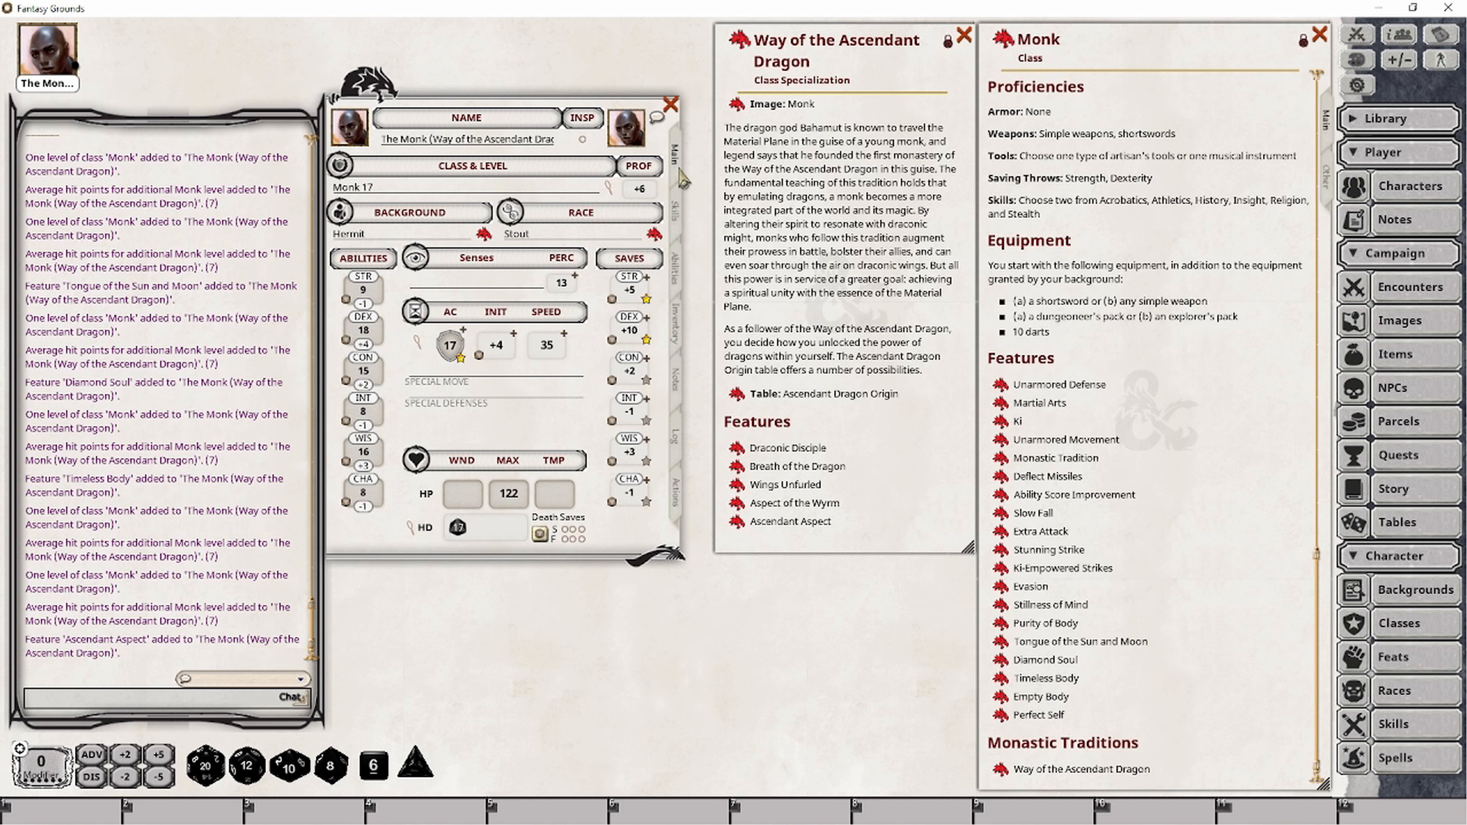
- In Preparation mode, set the daily uses of the Way of the Ascendant Dragon's Breath of the Dragon and Wings Unfurled to 6 each
left_click(677, 500)
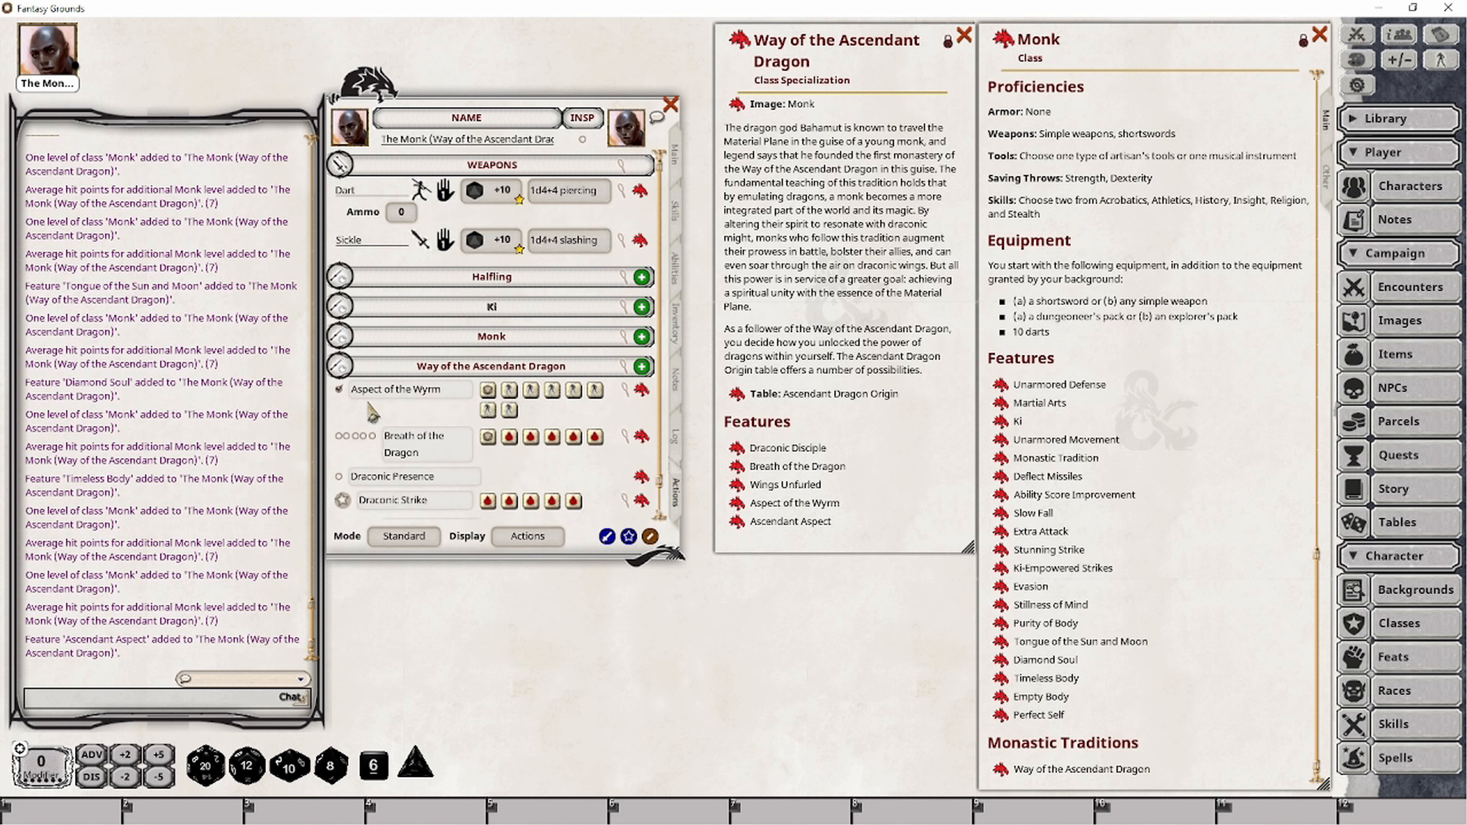
scroll(391, 448, "down", 1)
left_click(404, 536)
scroll(379, 433, "down", 5)
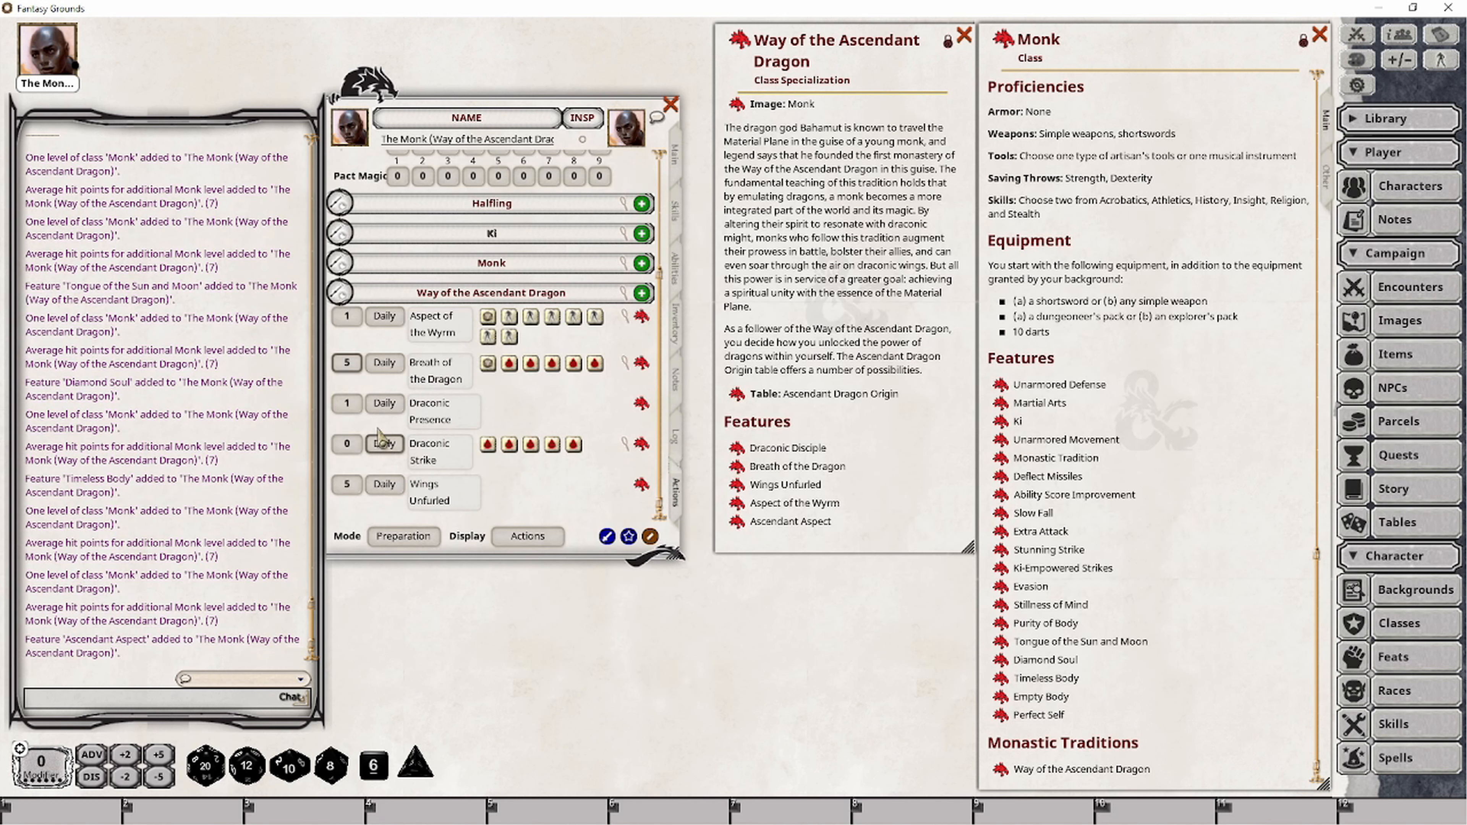
left_click(350, 366)
type("6")
left_click(350, 484)
type("6")
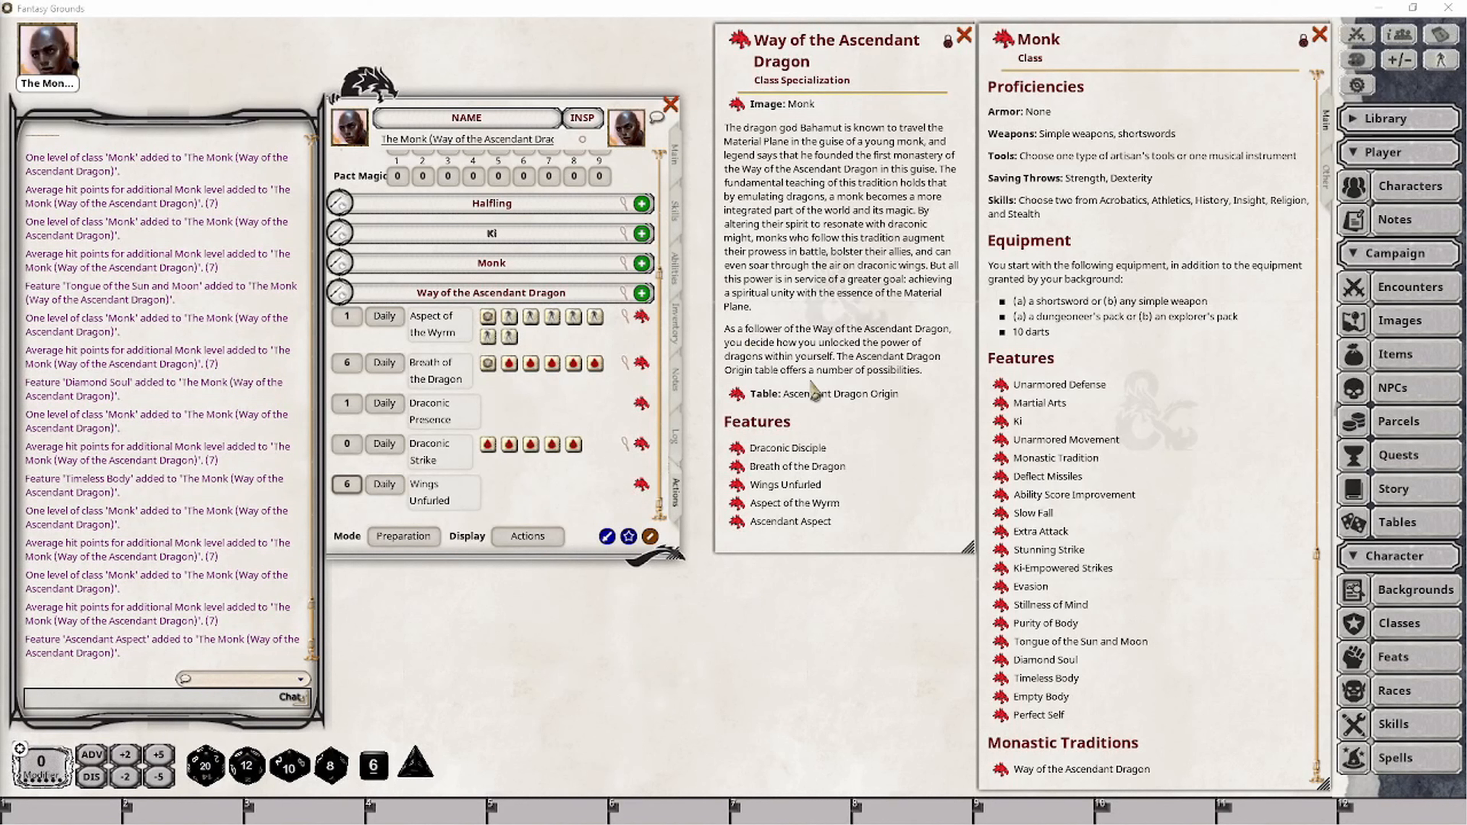
- Check the Monk table's level 17 martial arts die and set Breath of the Dragon's acid damage to 3d10
scroll(1317, 543, "up", 10)
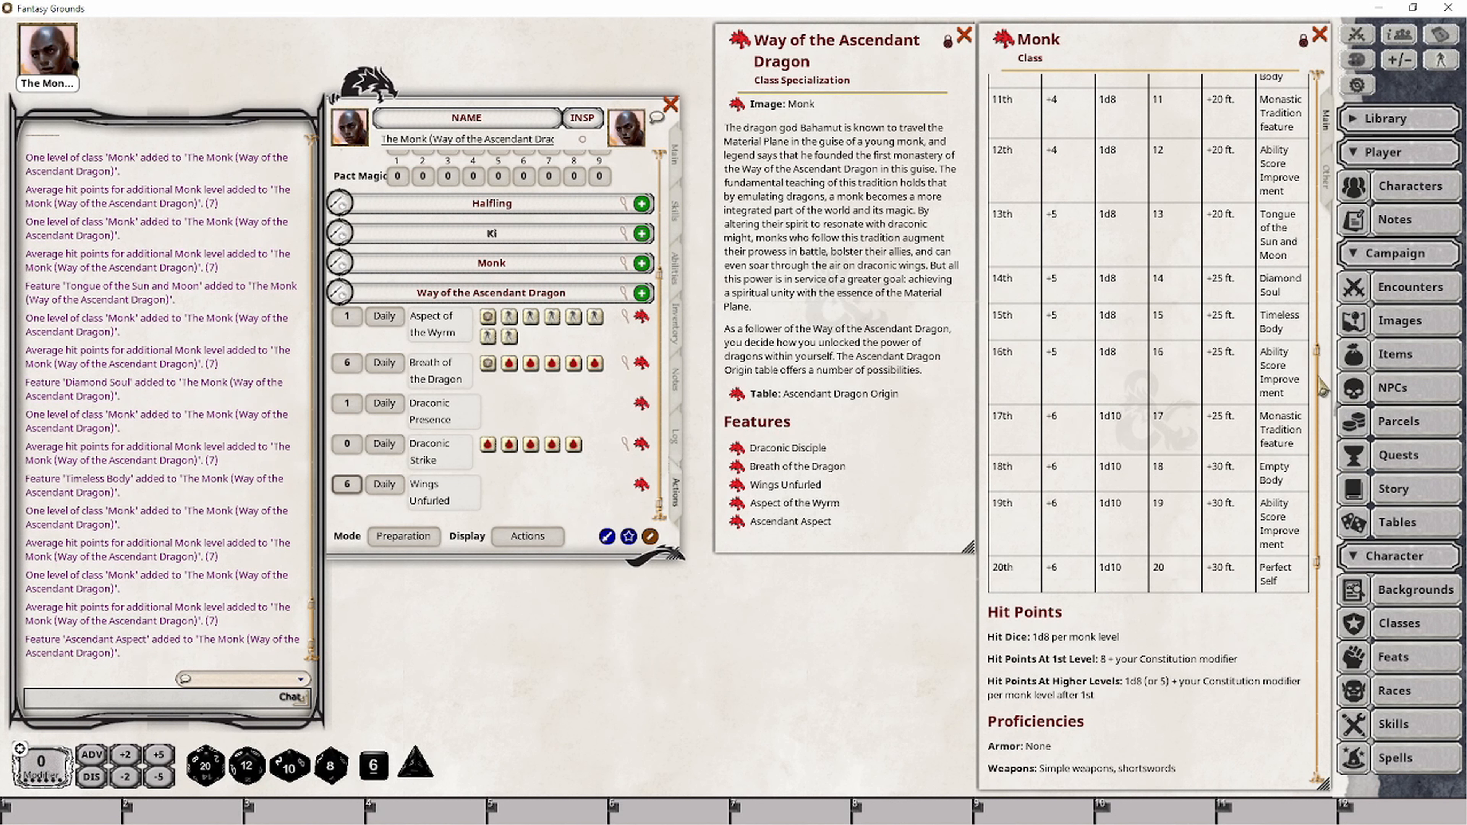
left_click_drag(1318, 381, 1326, 626)
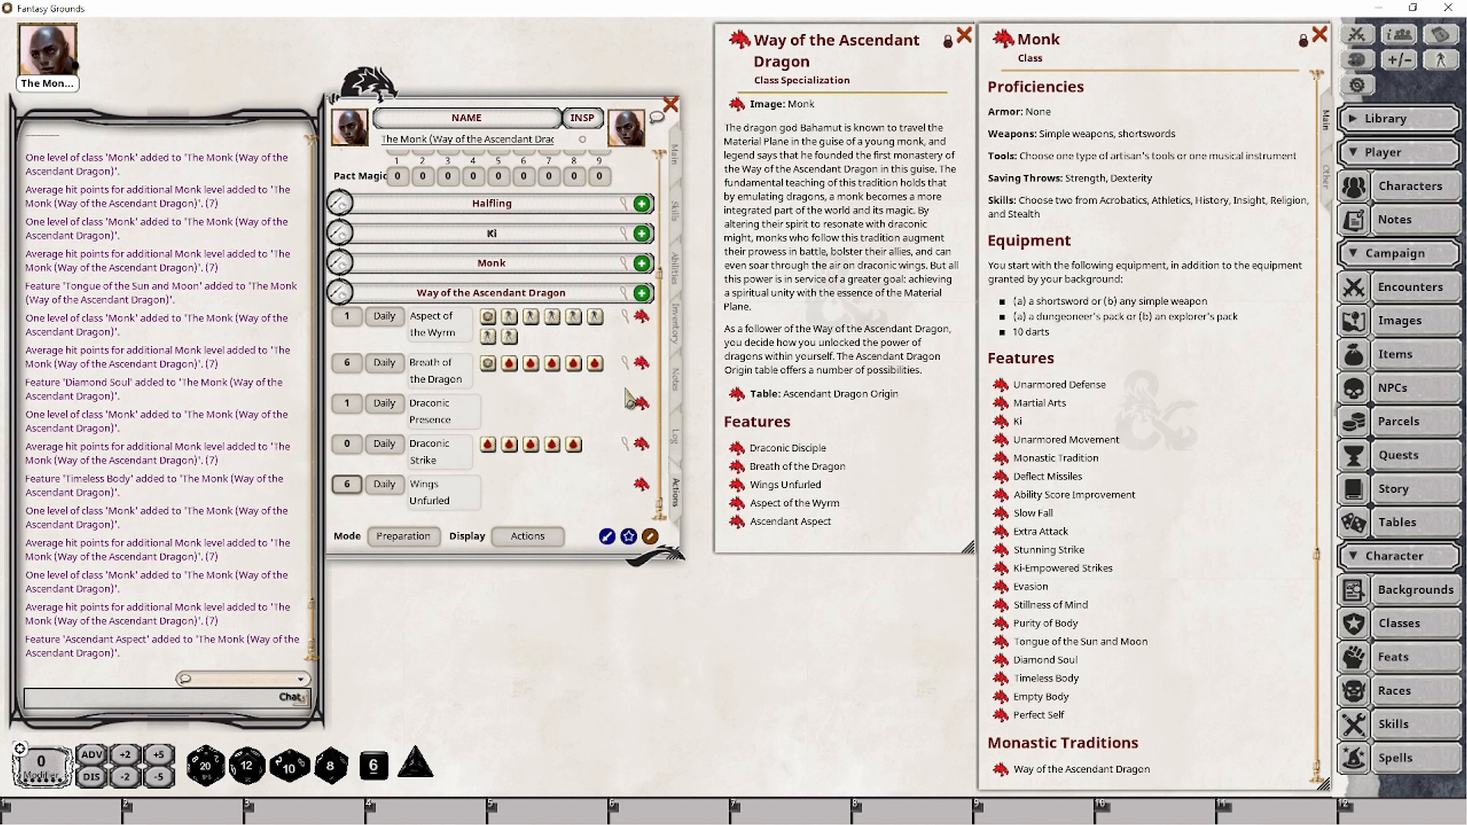
left_click(625, 366)
scroll(628, 347, "down", 4)
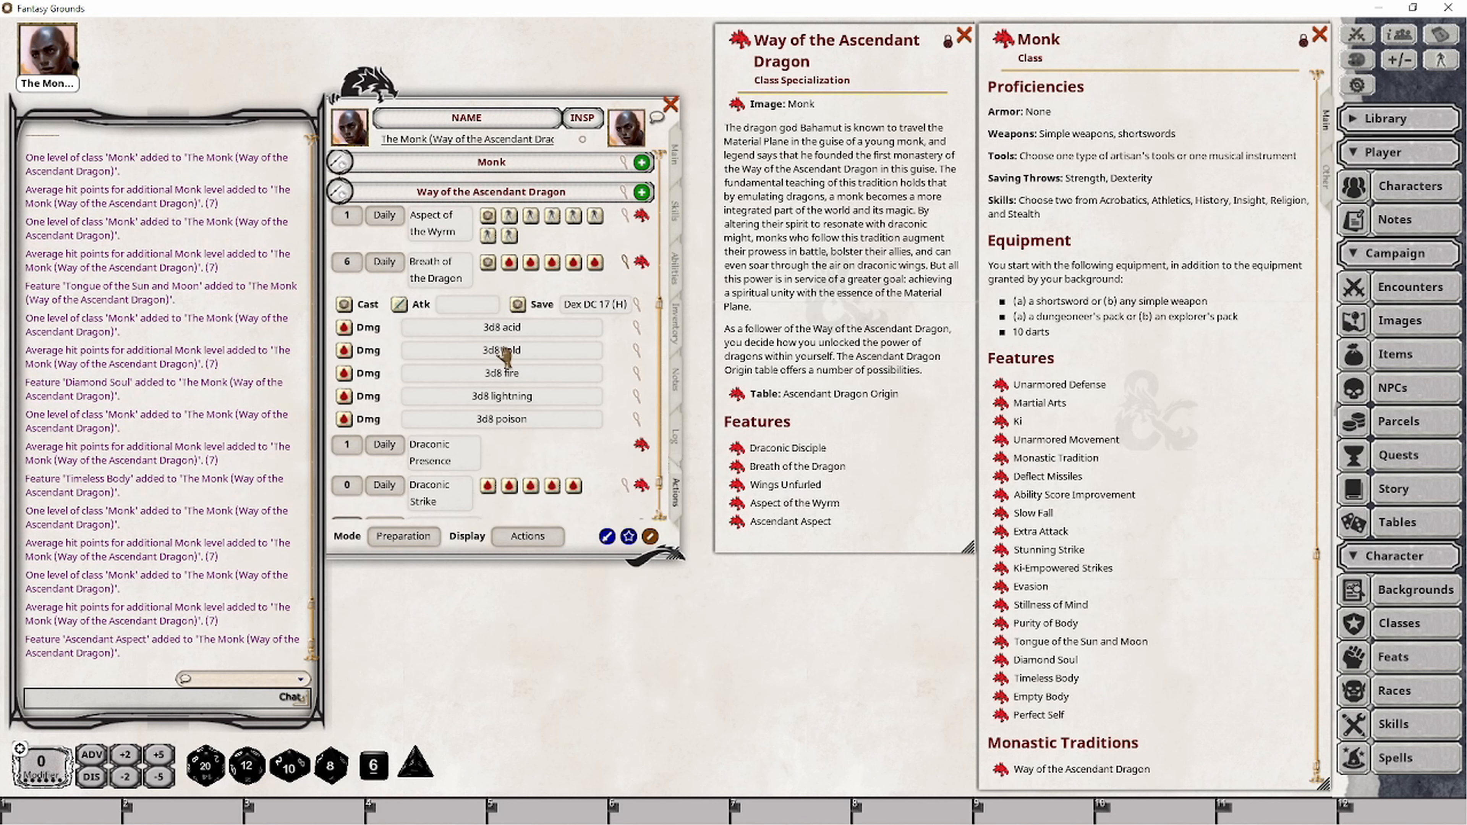
left_click(636, 327)
left_click_drag(774, 509, 529, 478)
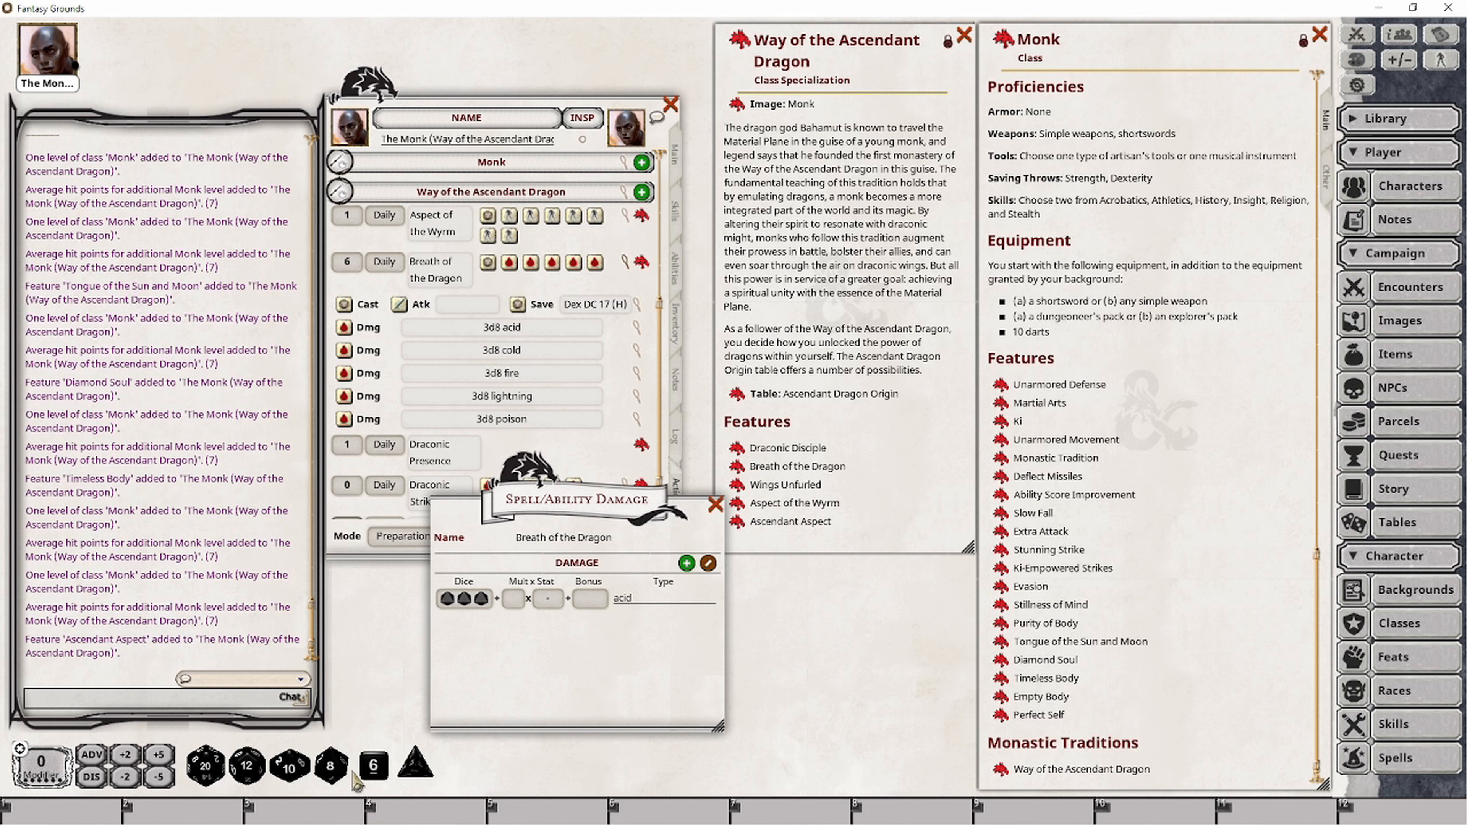
right_click(468, 600)
left_click(527, 652)
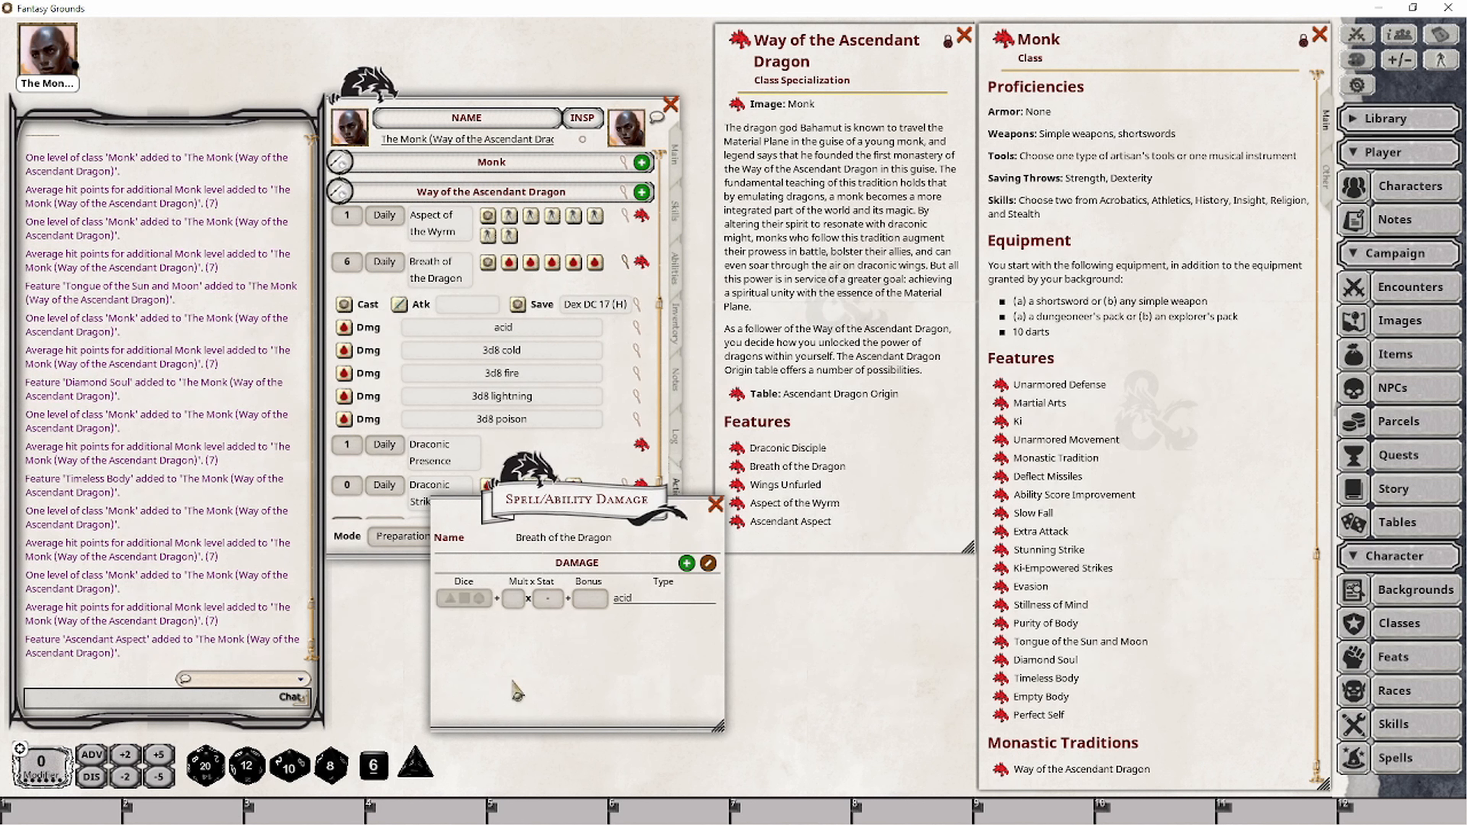
left_click_drag(291, 771, 497, 604)
left_click(716, 505)
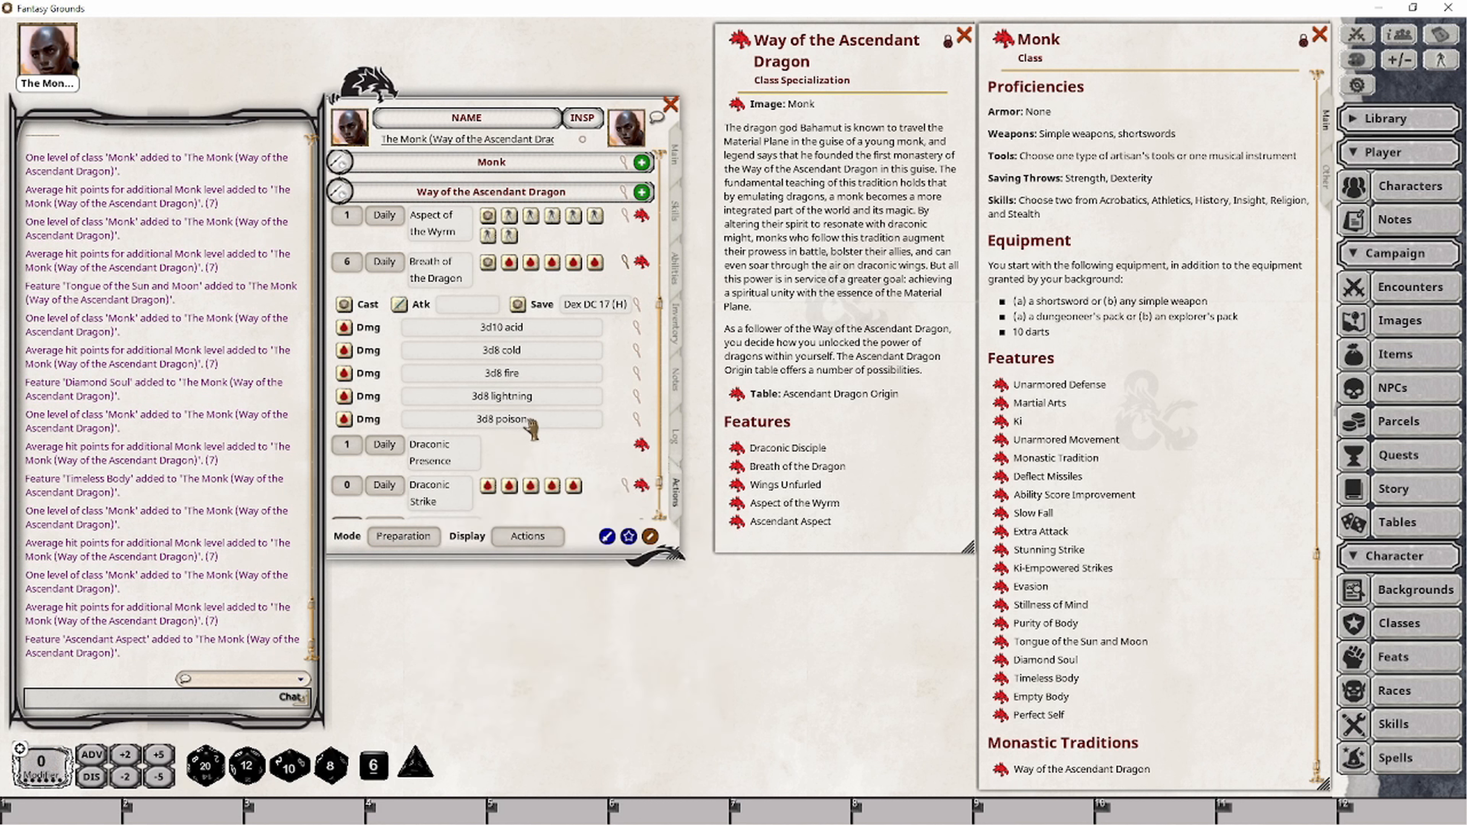
- Replace the damage die of Draconic Strike's acid entry with a d10
scroll(531, 427, "up", 5)
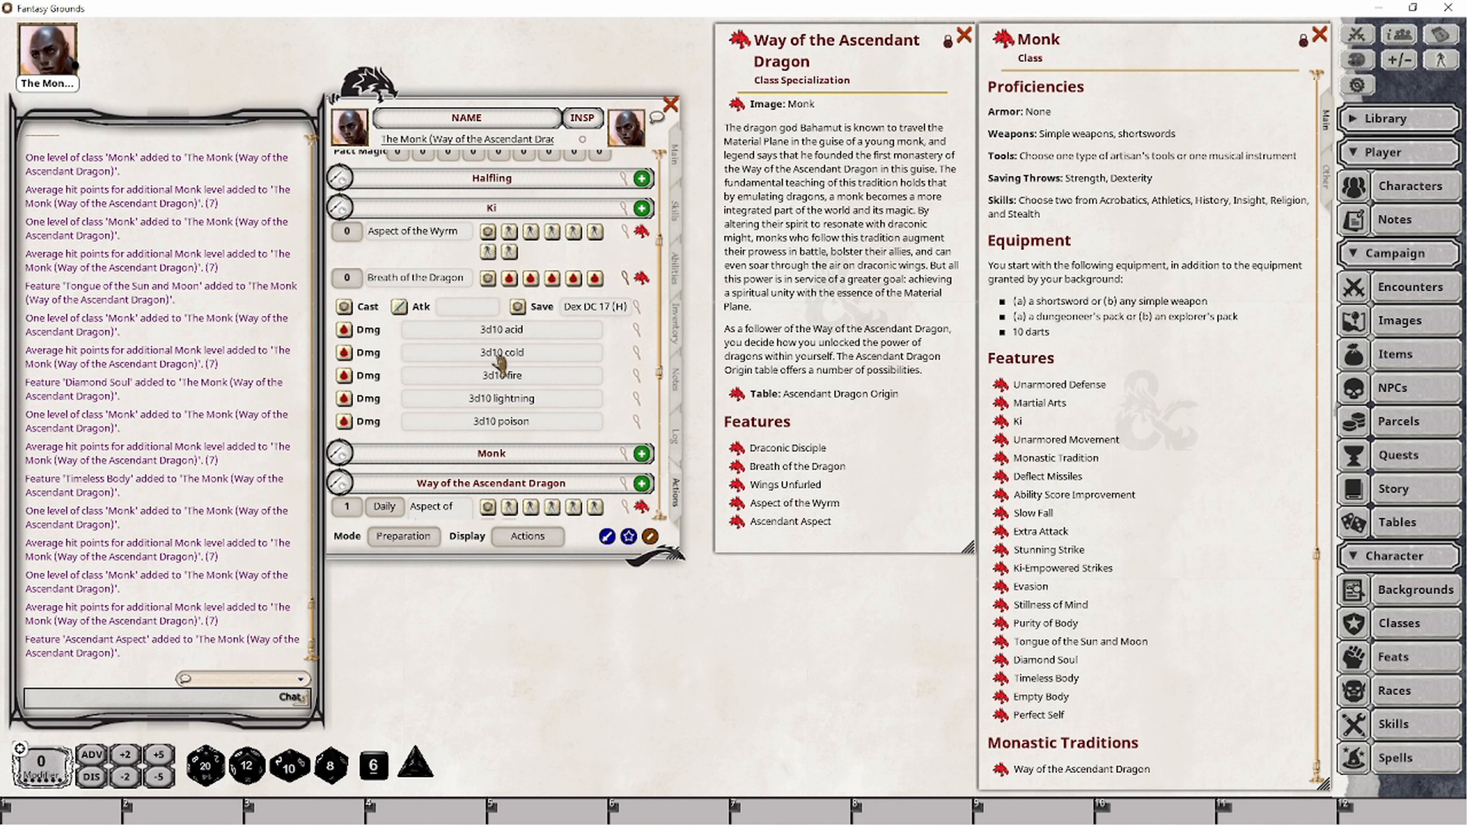
scroll(502, 254, "down", 2)
scroll(556, 347, "down", 1)
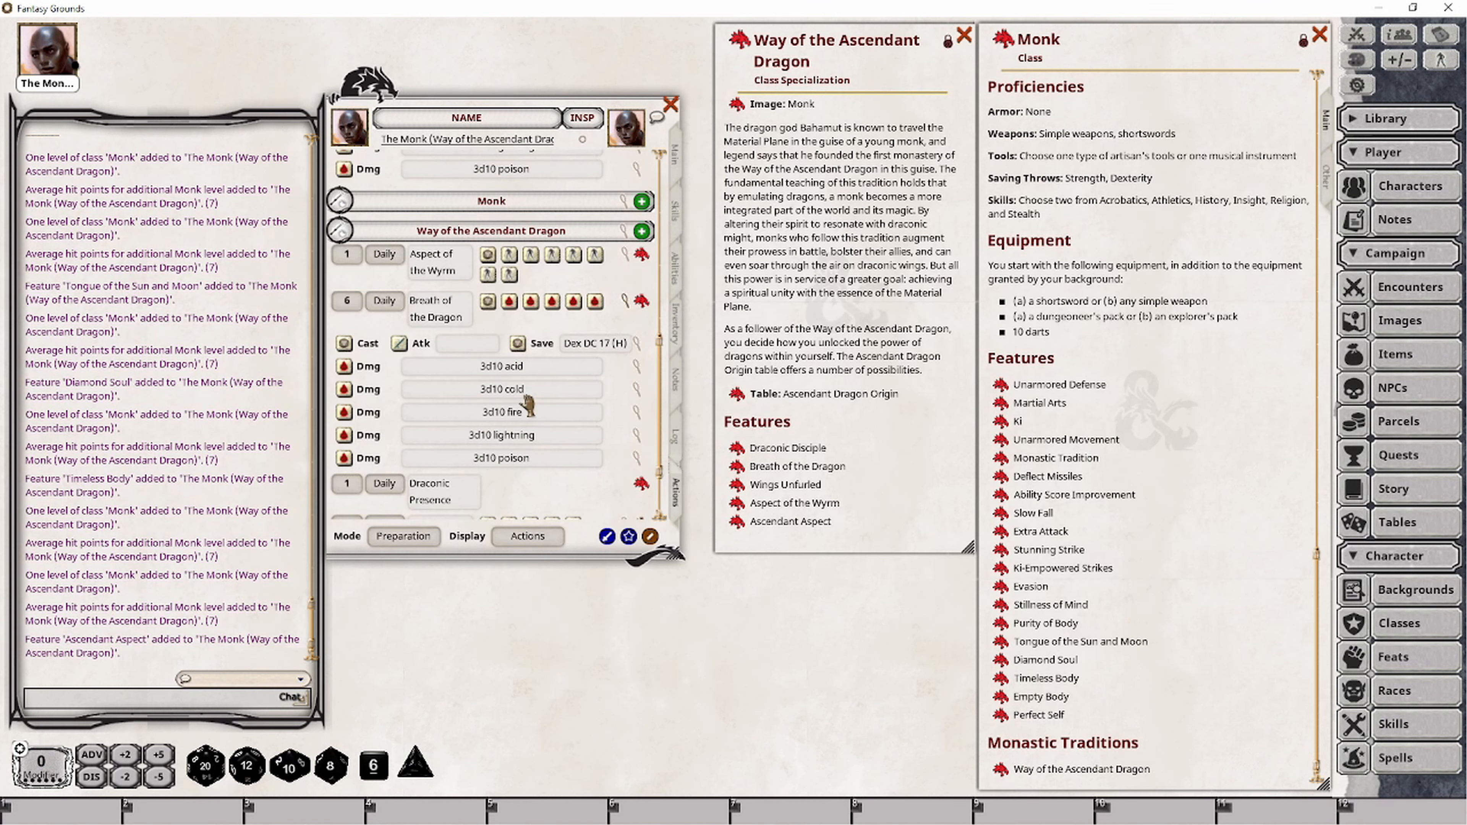
scroll(526, 404, "down", 1)
scroll(578, 405, "down", 2)
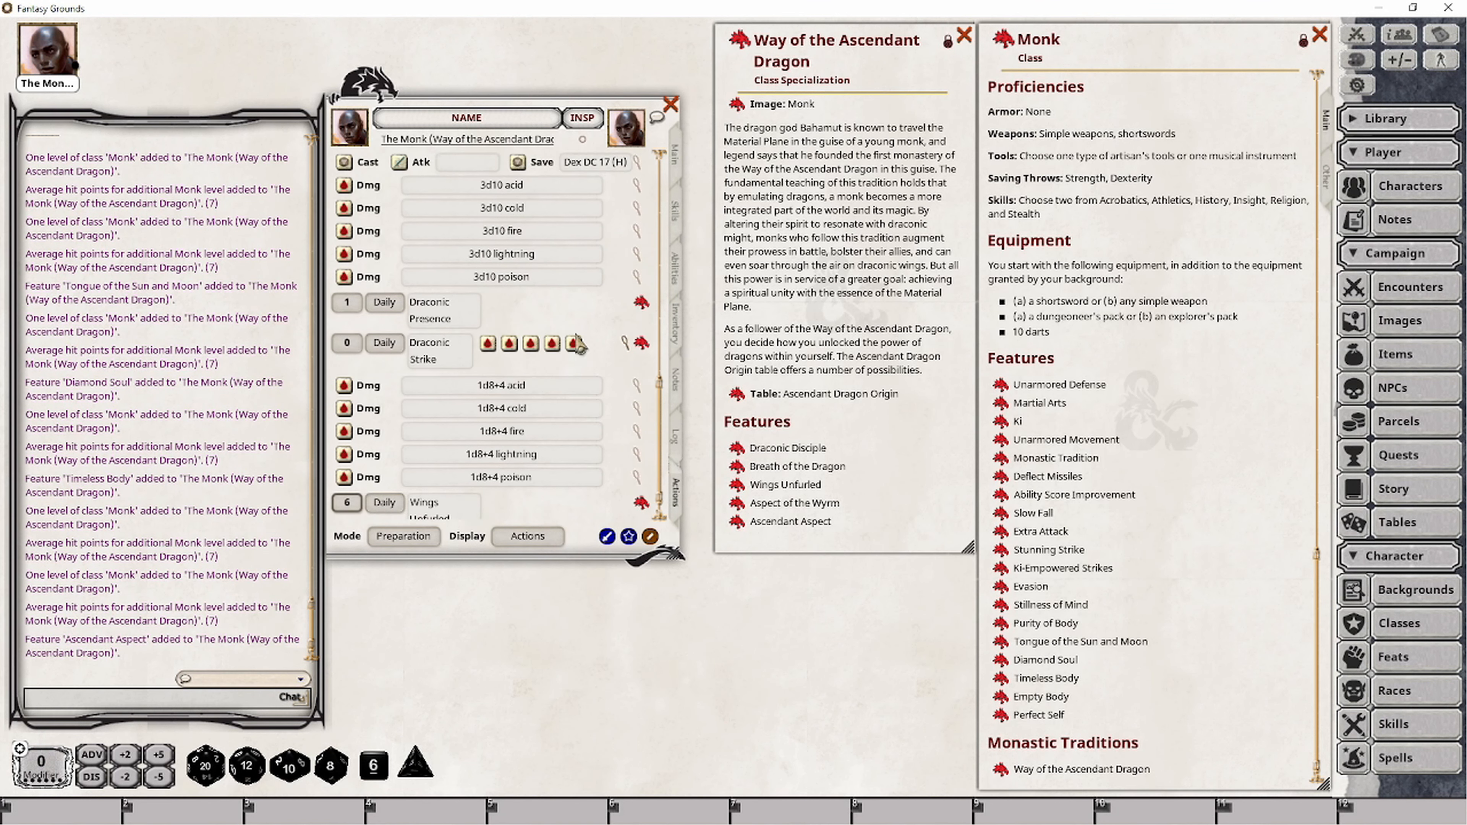
left_click(635, 369)
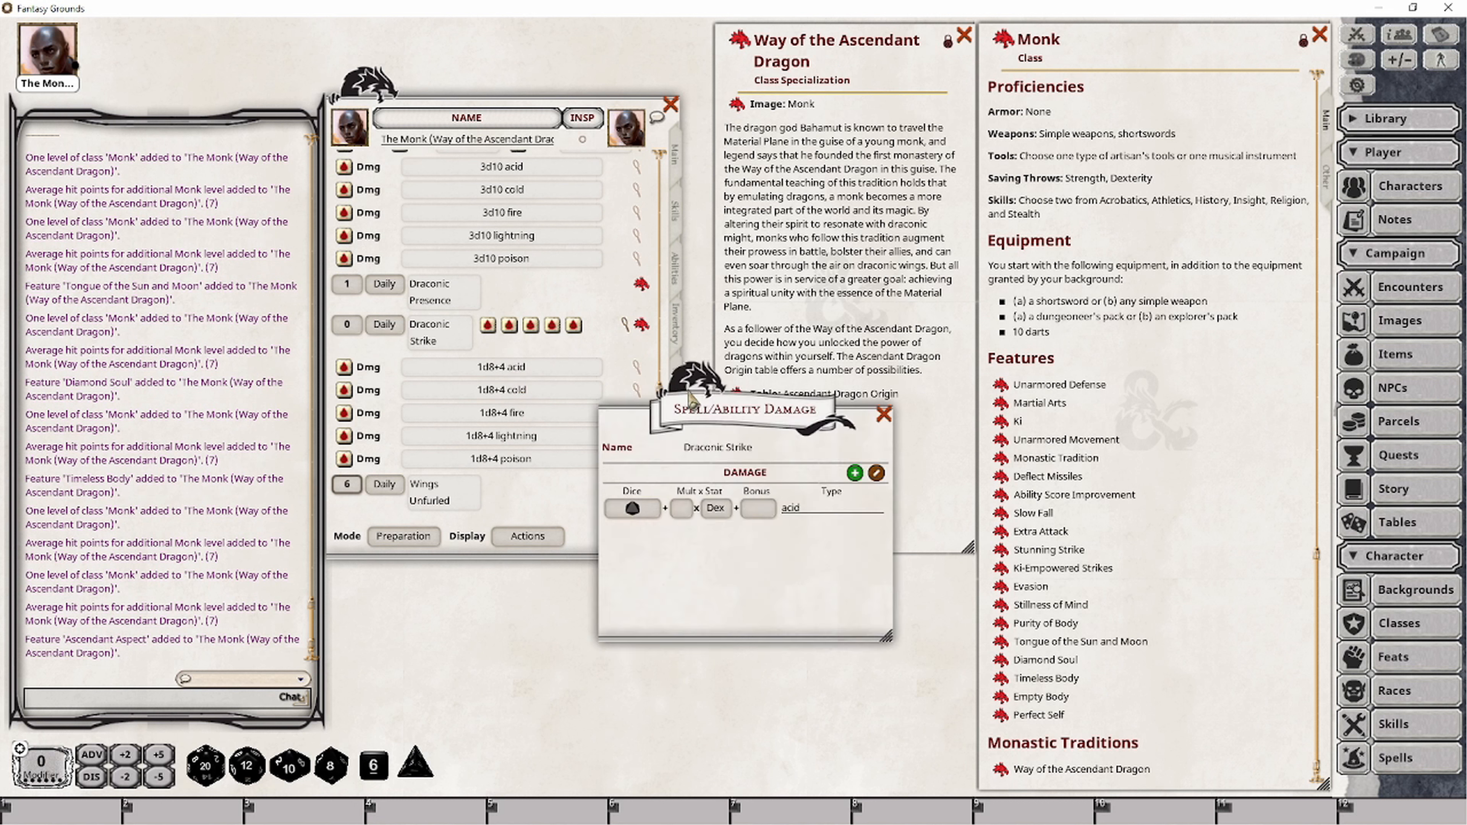
right_click(640, 552)
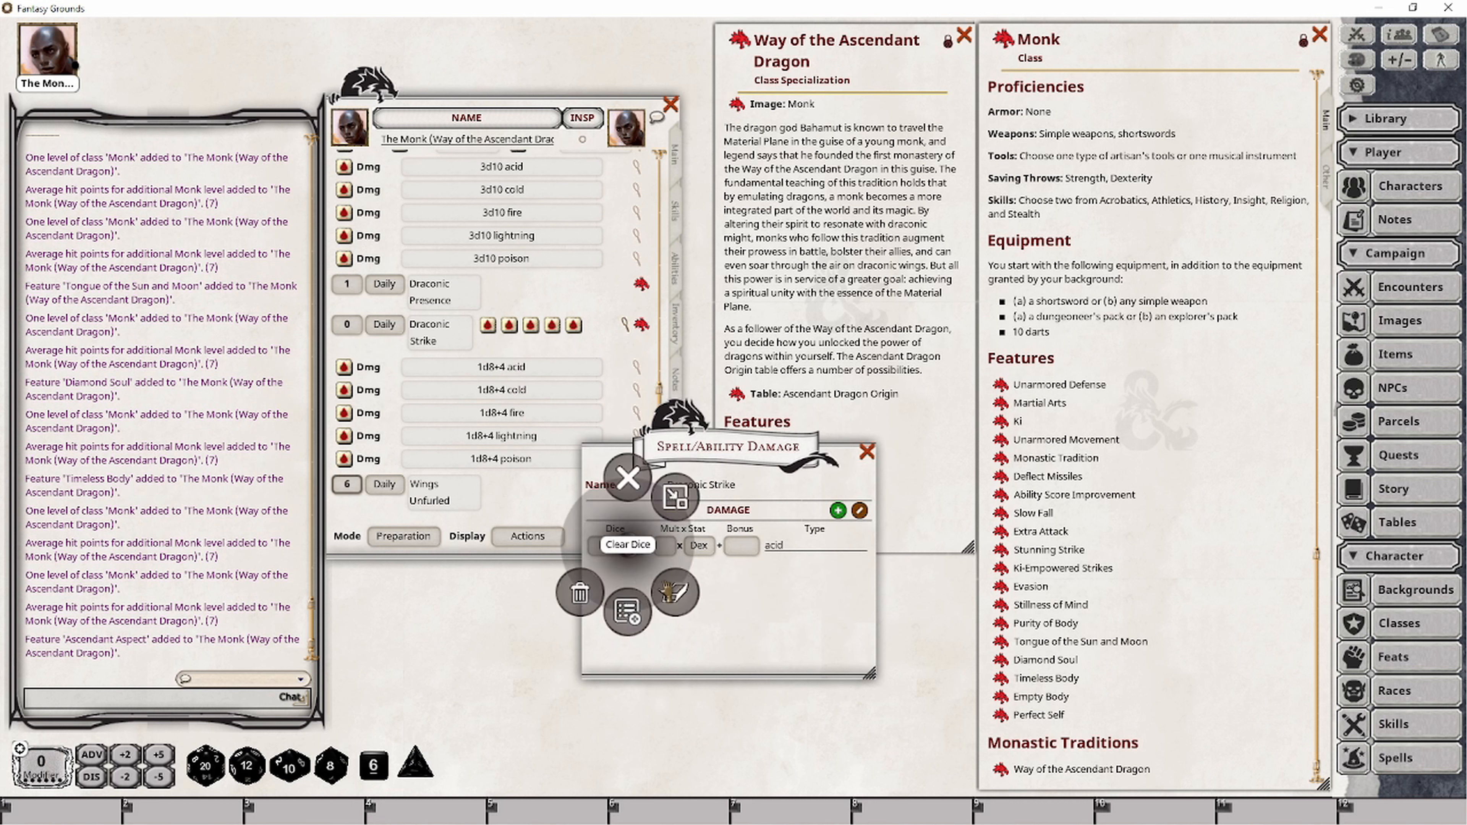
left_click(671, 594)
left_click_drag(290, 766, 615, 544)
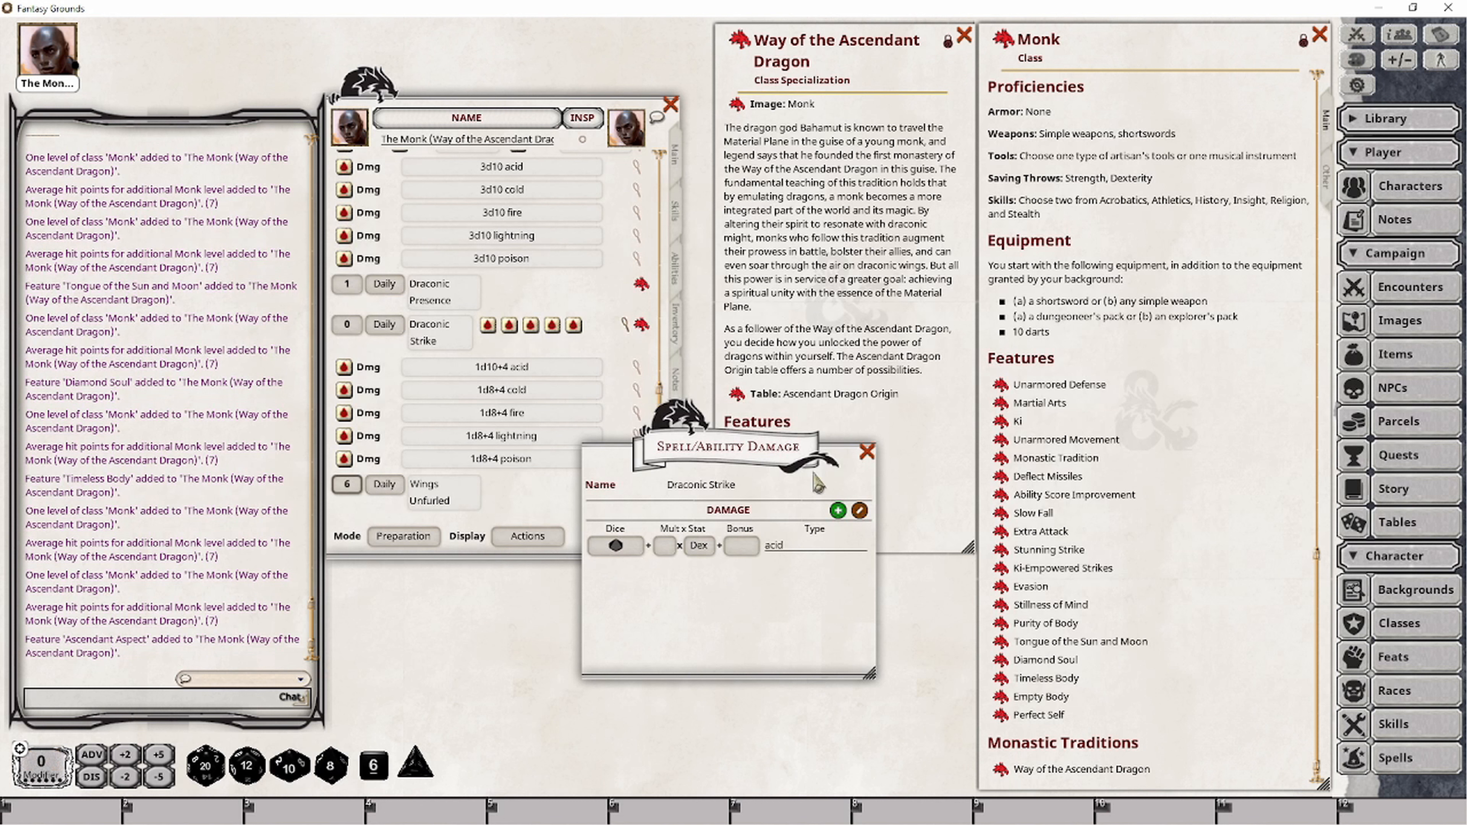
left_click(867, 451)
- Replace the damage die of Draconic Strike's cold entry with a d10
left_click(636, 390)
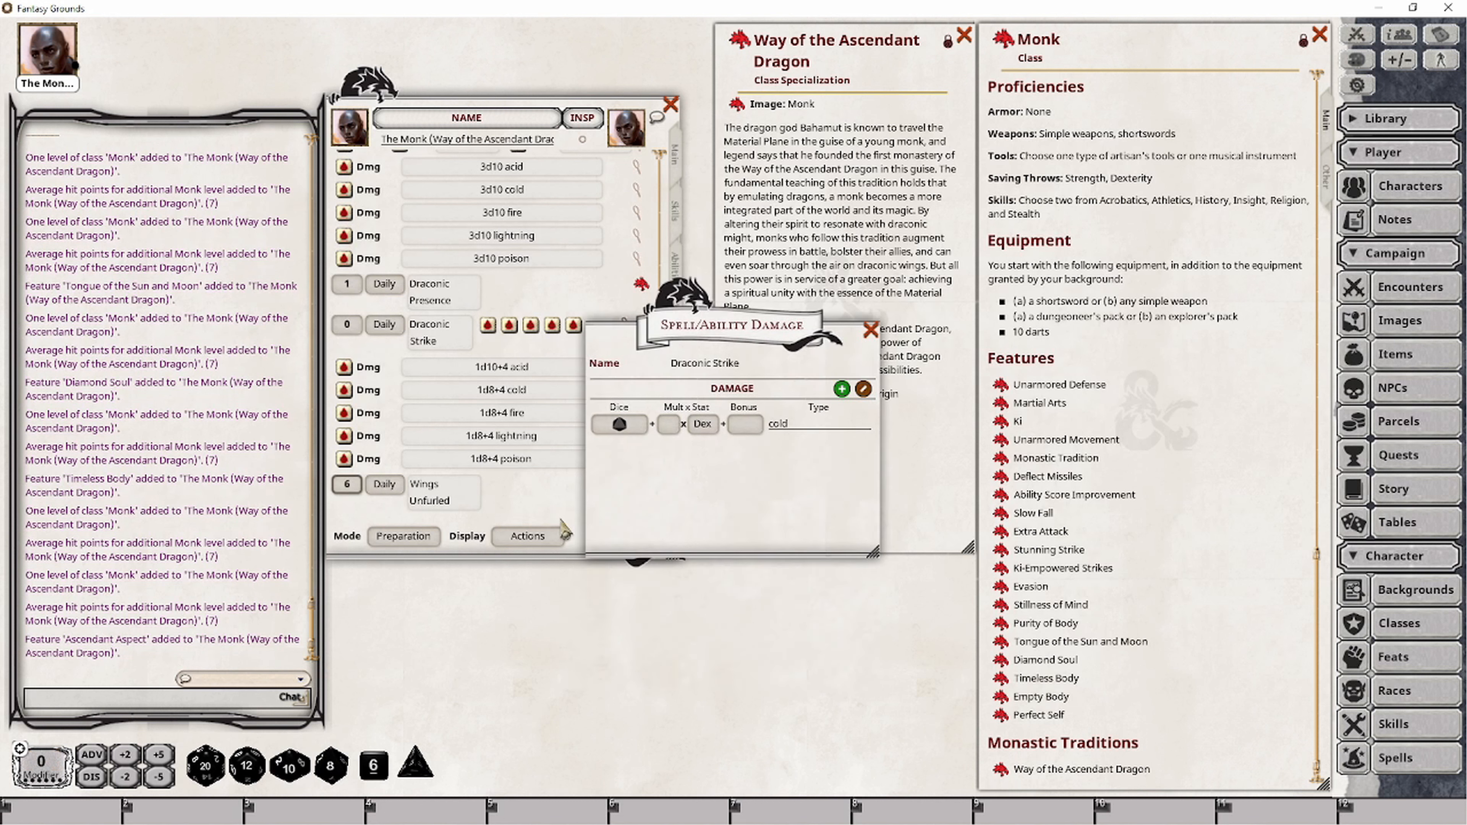
right_click(619, 422)
left_click(669, 465)
left_click_drag(291, 766, 631, 424)
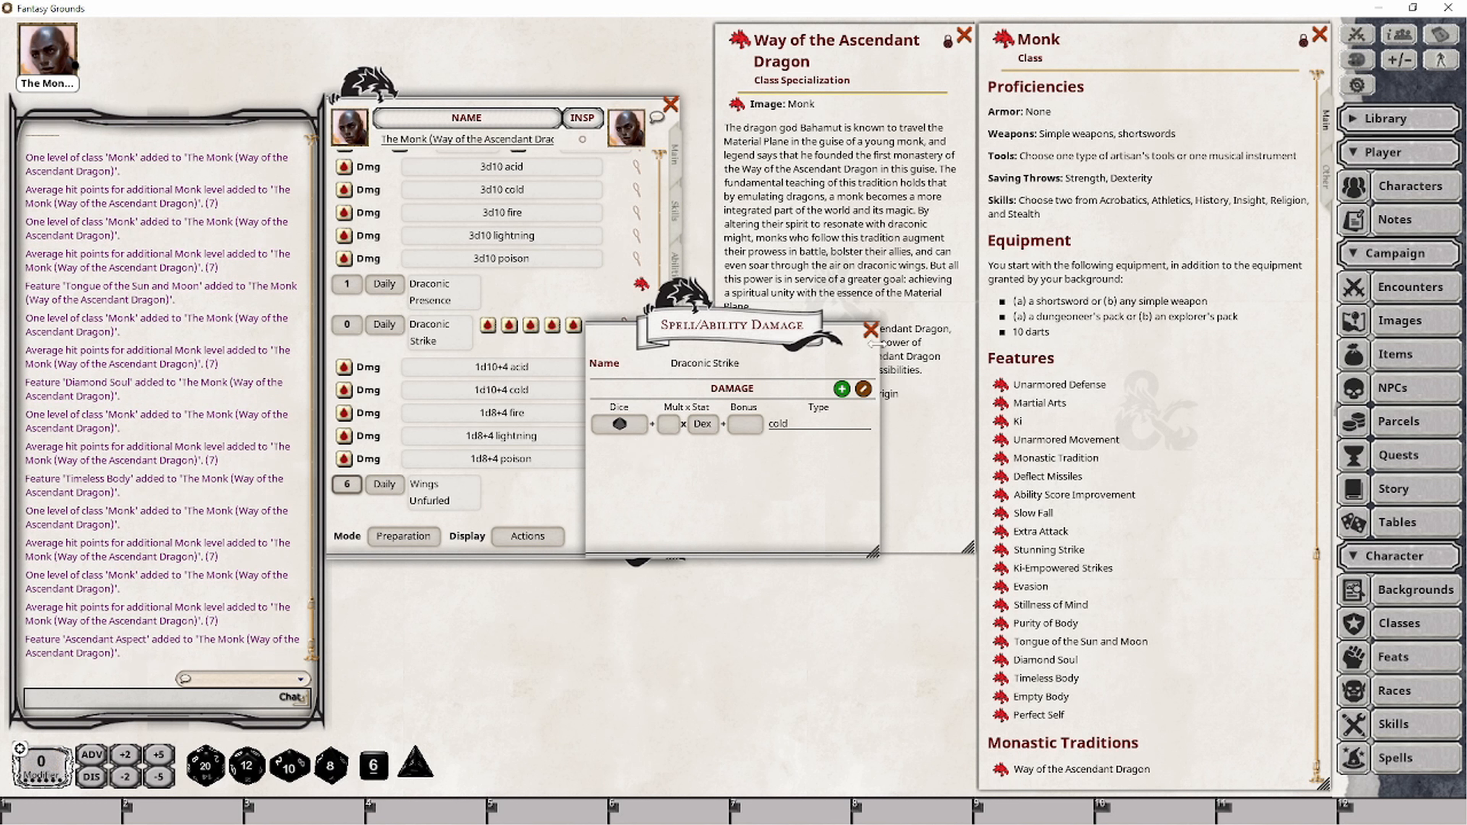
left_click(870, 330)
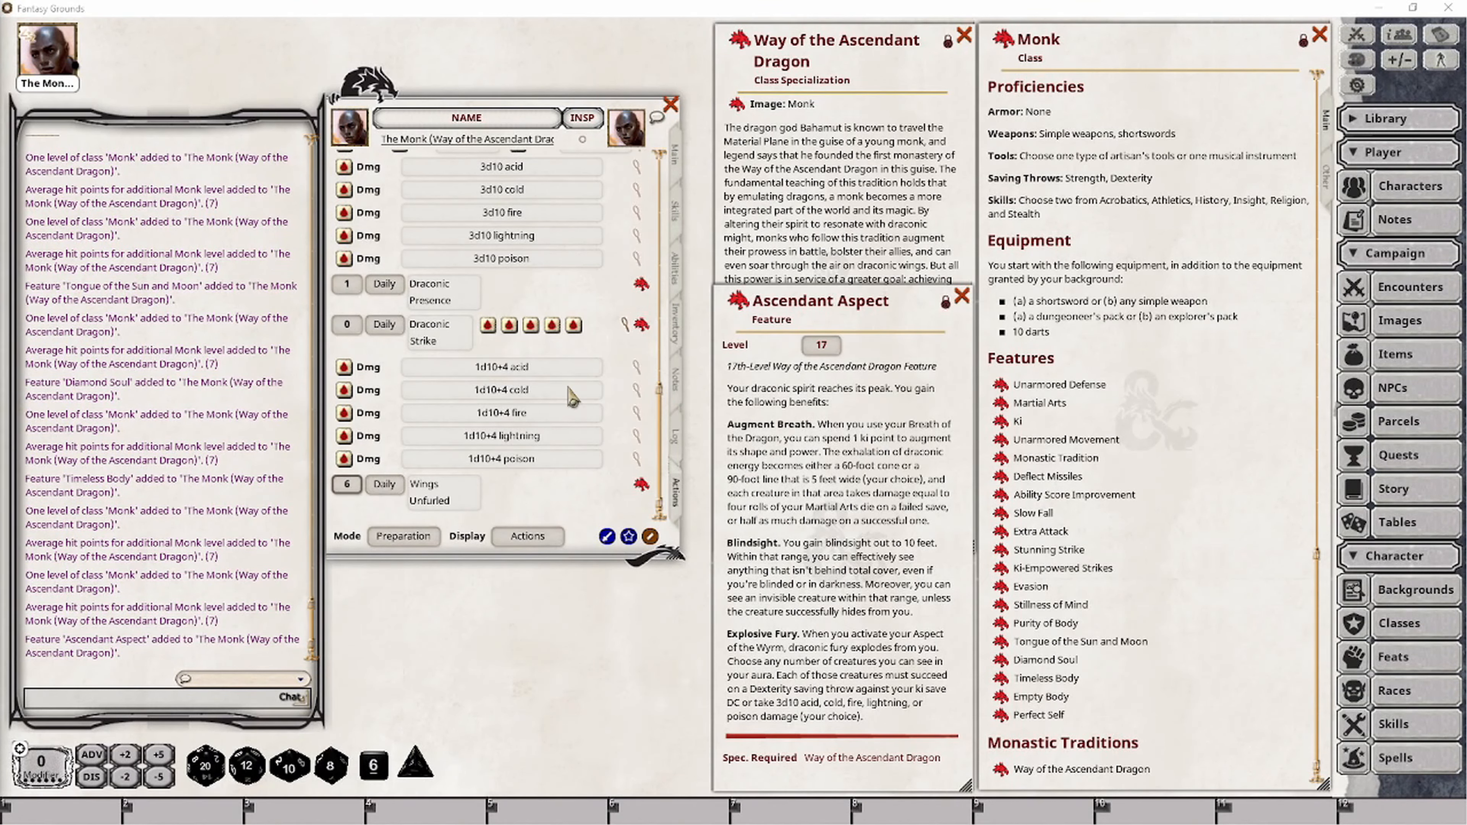
- Add the Ascendant Aspect feature to the Monk's actions as a power
scroll(672, 422, "up", 3)
left_click_drag(671, 445, 655, 475)
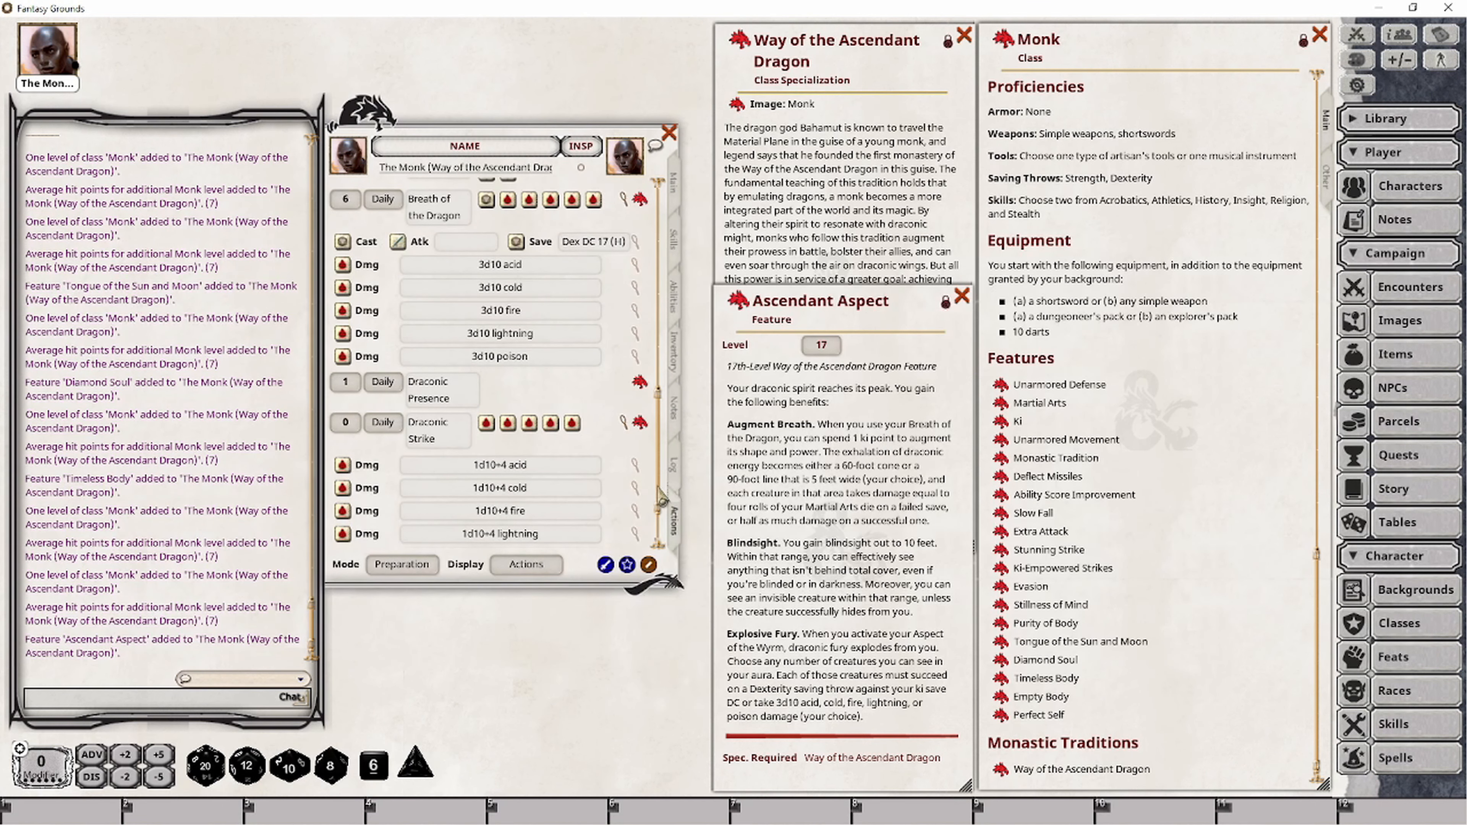
scroll(669, 344, "up", 3)
scroll(669, 344, "up", 1)
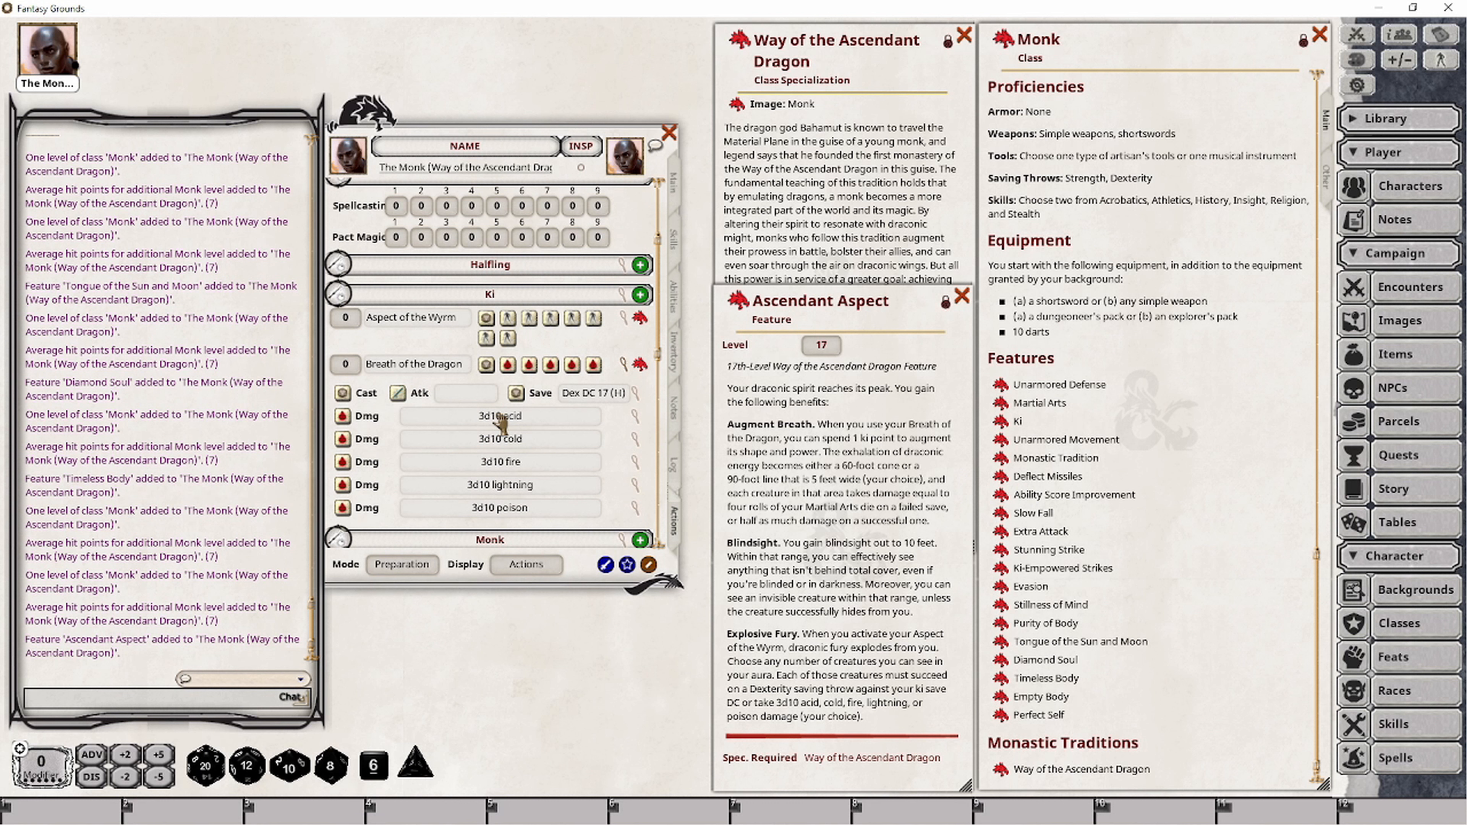
left_click_drag(745, 305, 550, 423)
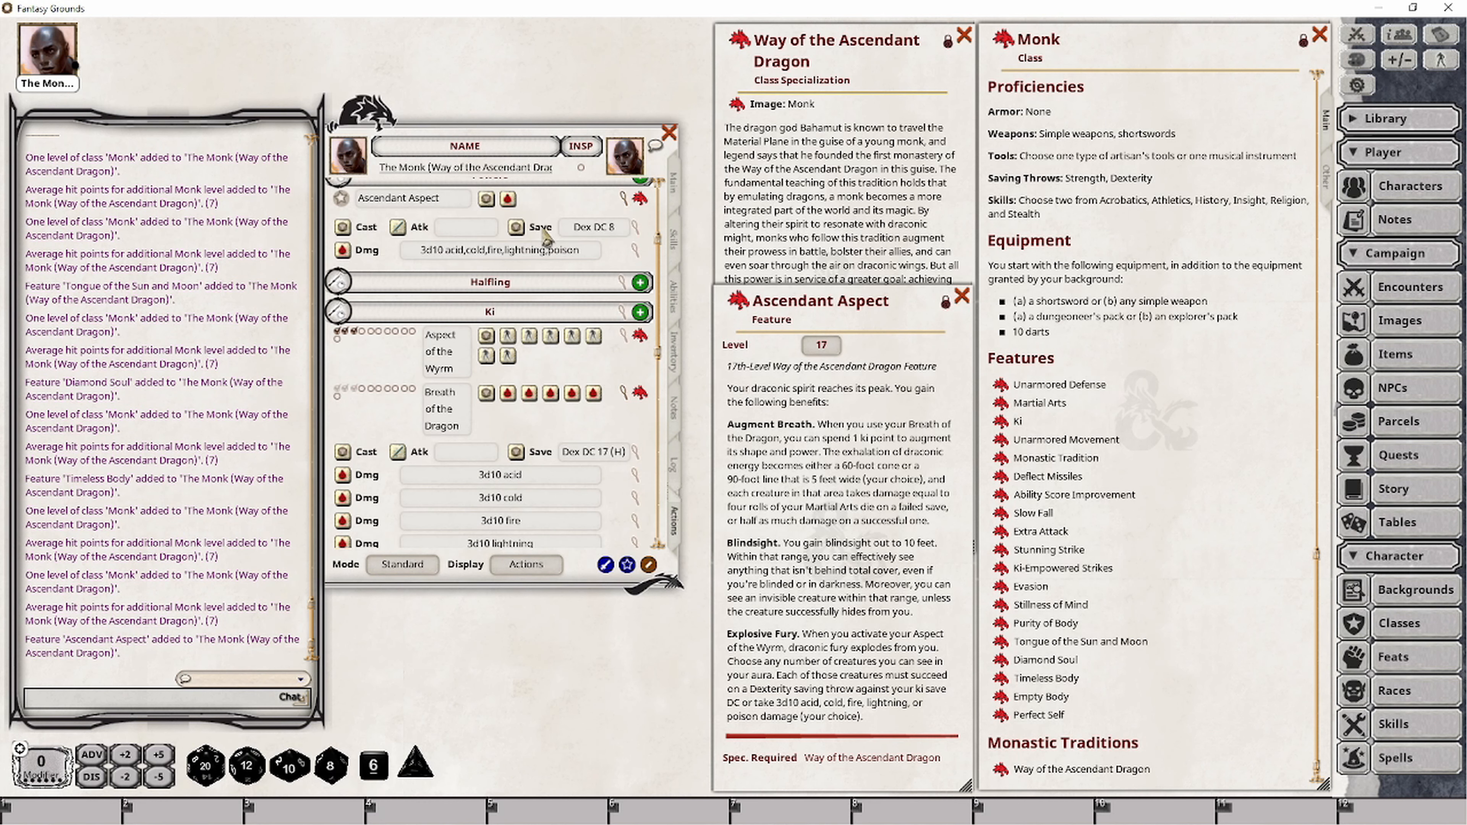
- Switch the actions display to Group and assign Ascendant Aspect to the Ki group
scroll(548, 243, "up", 2)
left_click(525, 563)
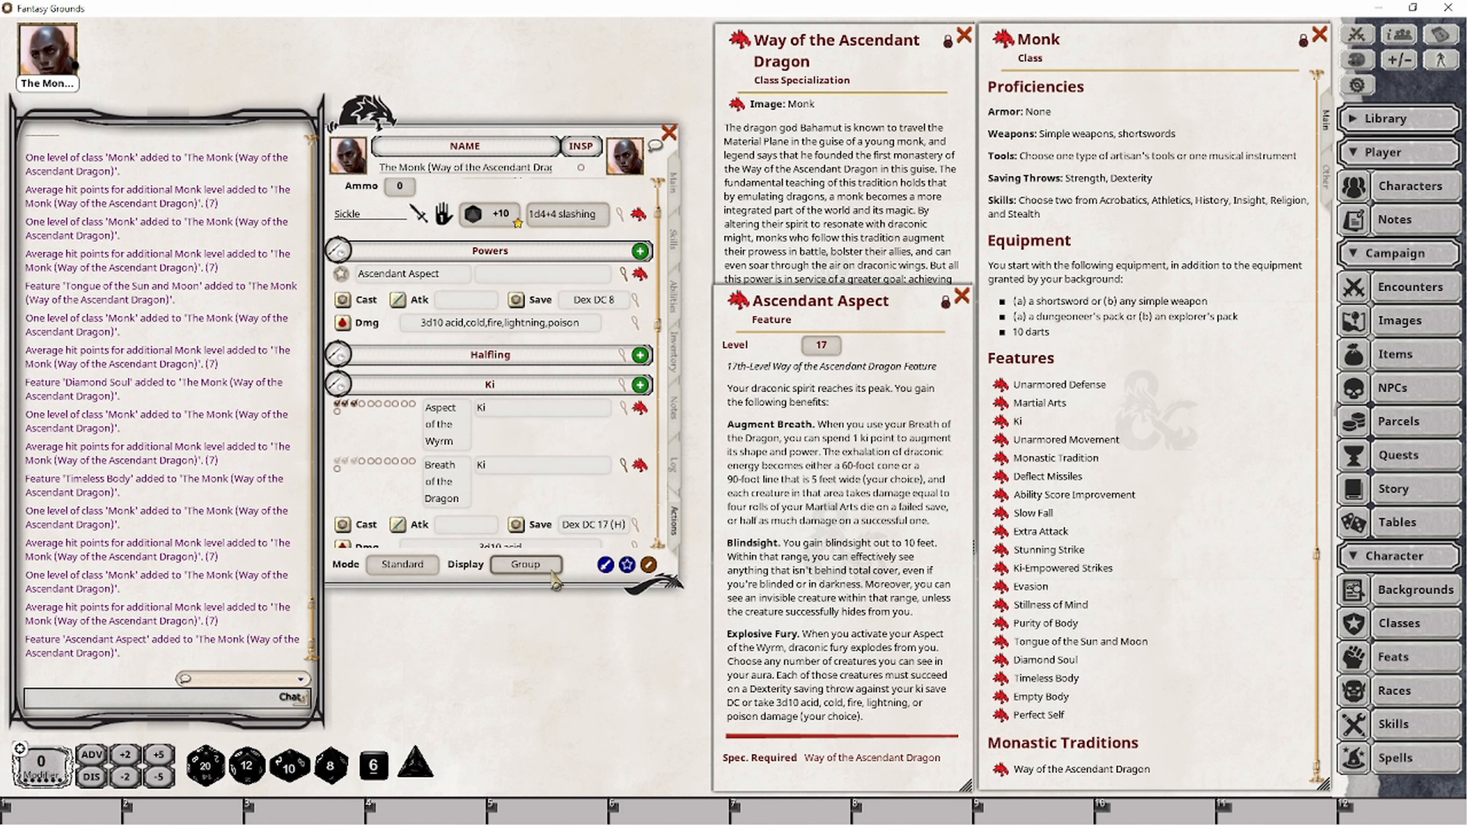
left_click(537, 278)
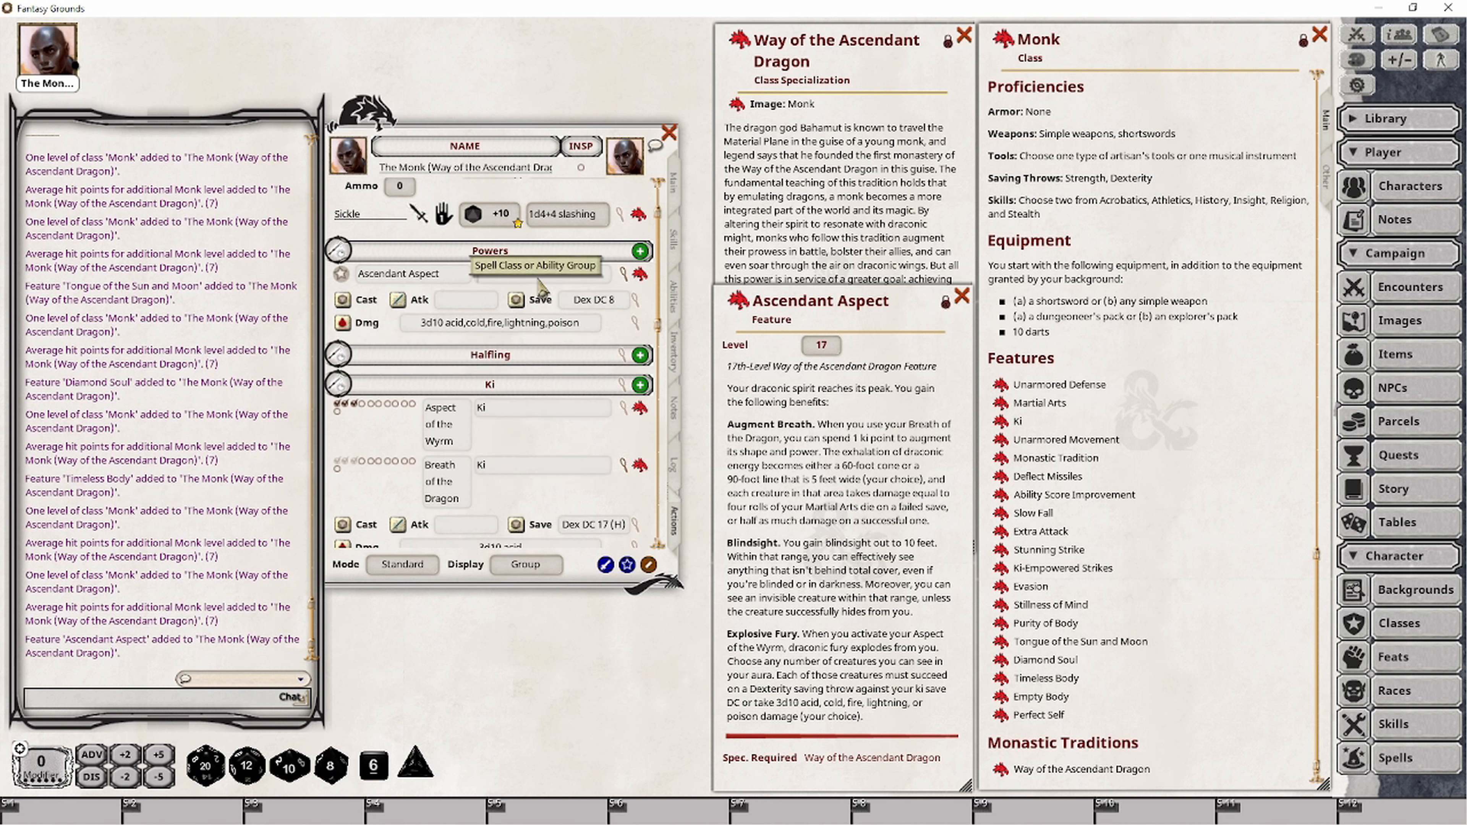
type("Ki")
key("Return")
scroll(546, 315, "down", 1)
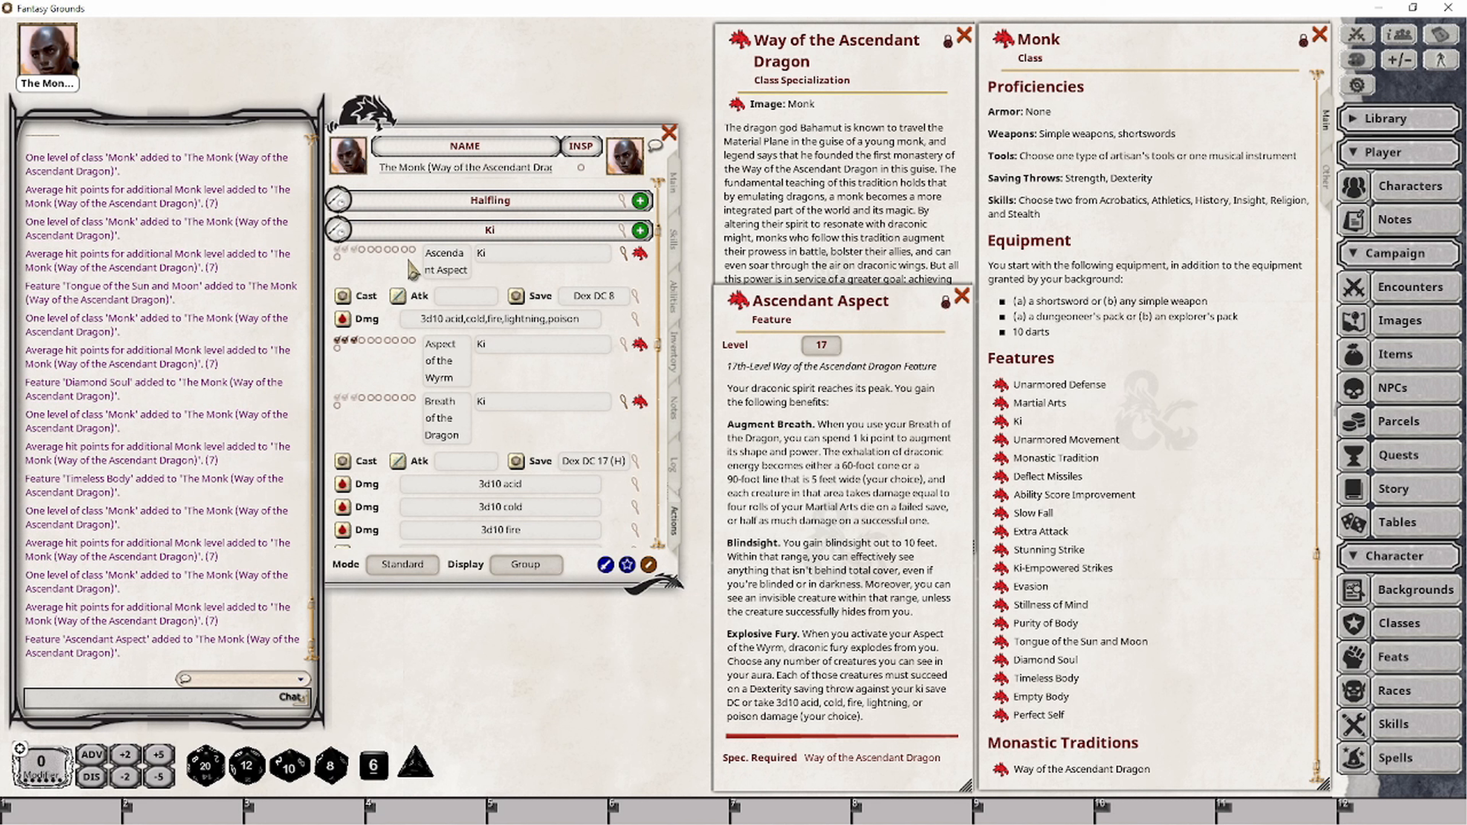
- Clear the three spent ki uses on Aspect of the Wyrm and review Ascendant Aspect's save settings
left_click(337, 341)
left_click(337, 340)
left_click(337, 341)
left_click(636, 295)
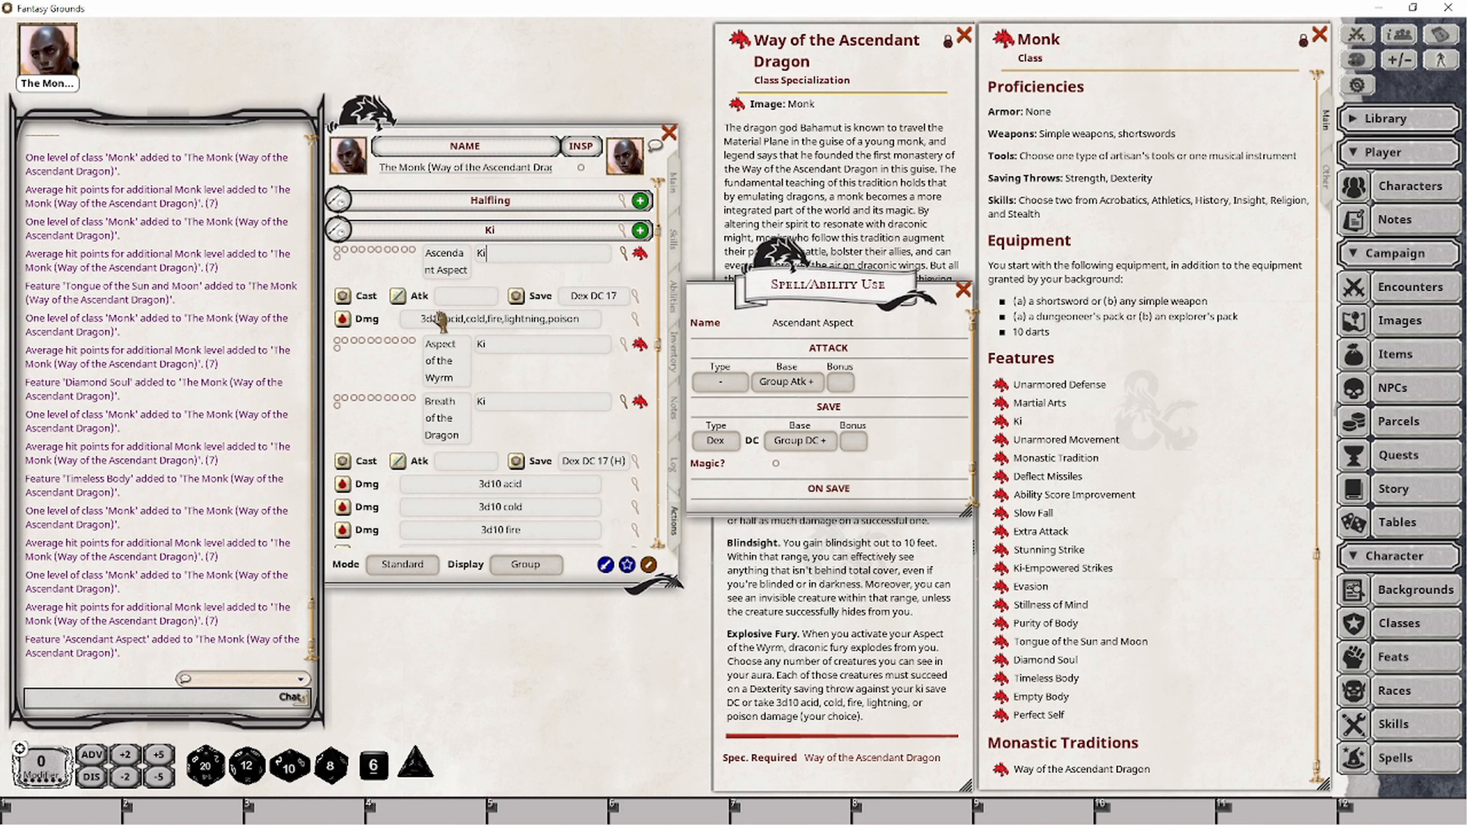
left_click(962, 289)
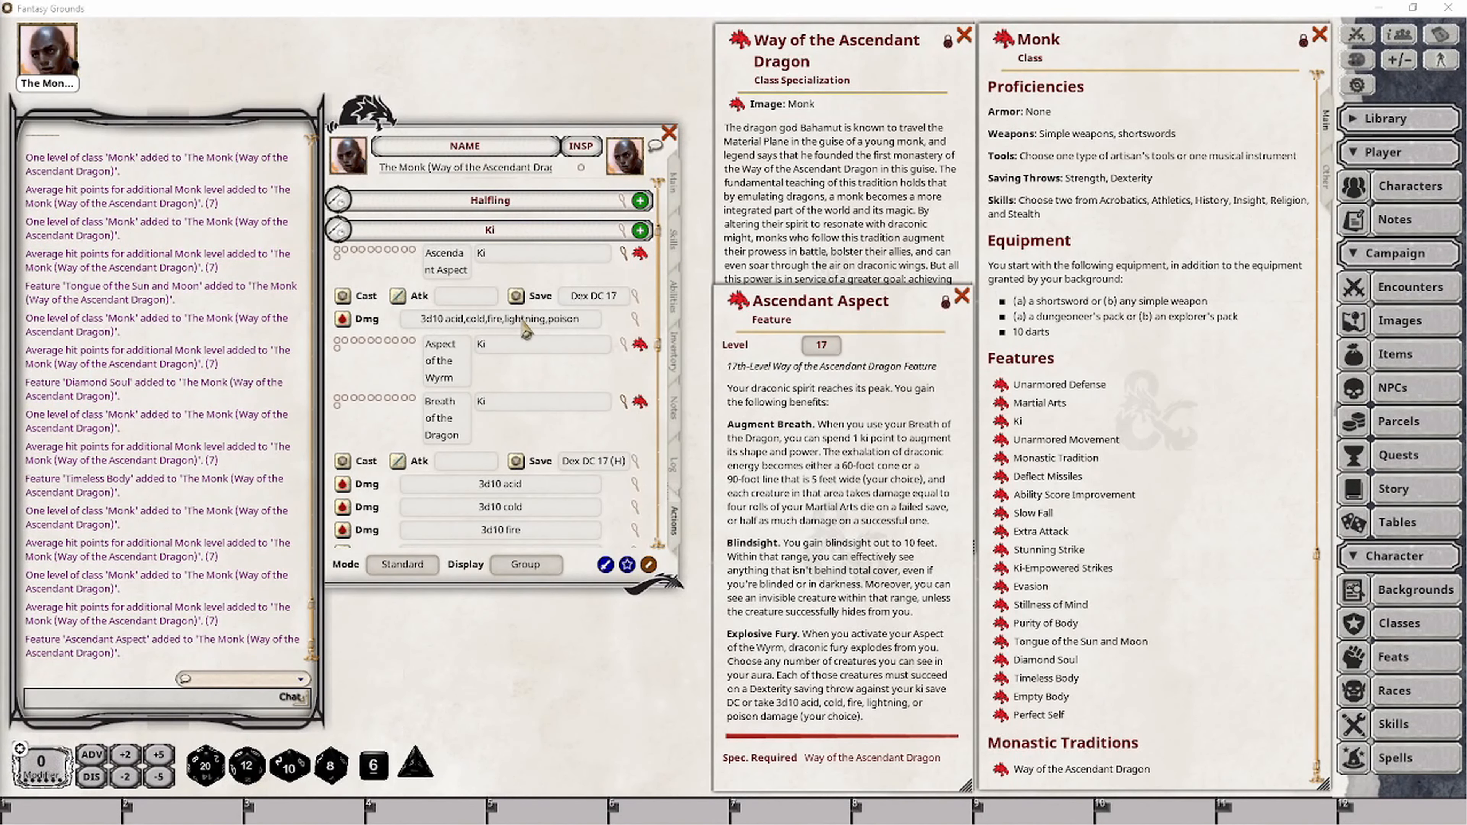
- Delete the combined 3d10 damage action from Ascendant Aspect and add an effect action to it
right_click(562, 328)
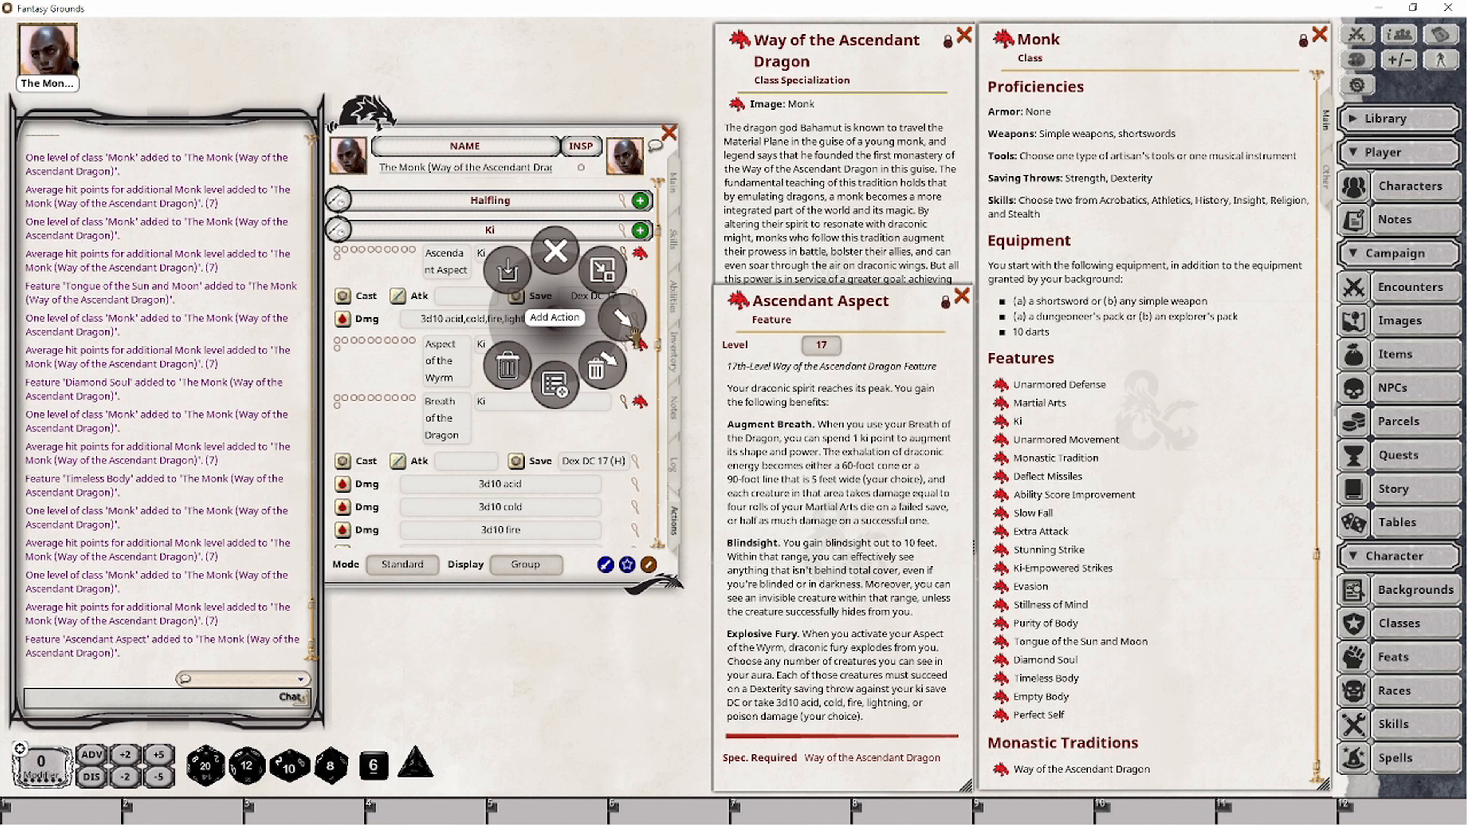
left_click(492, 321)
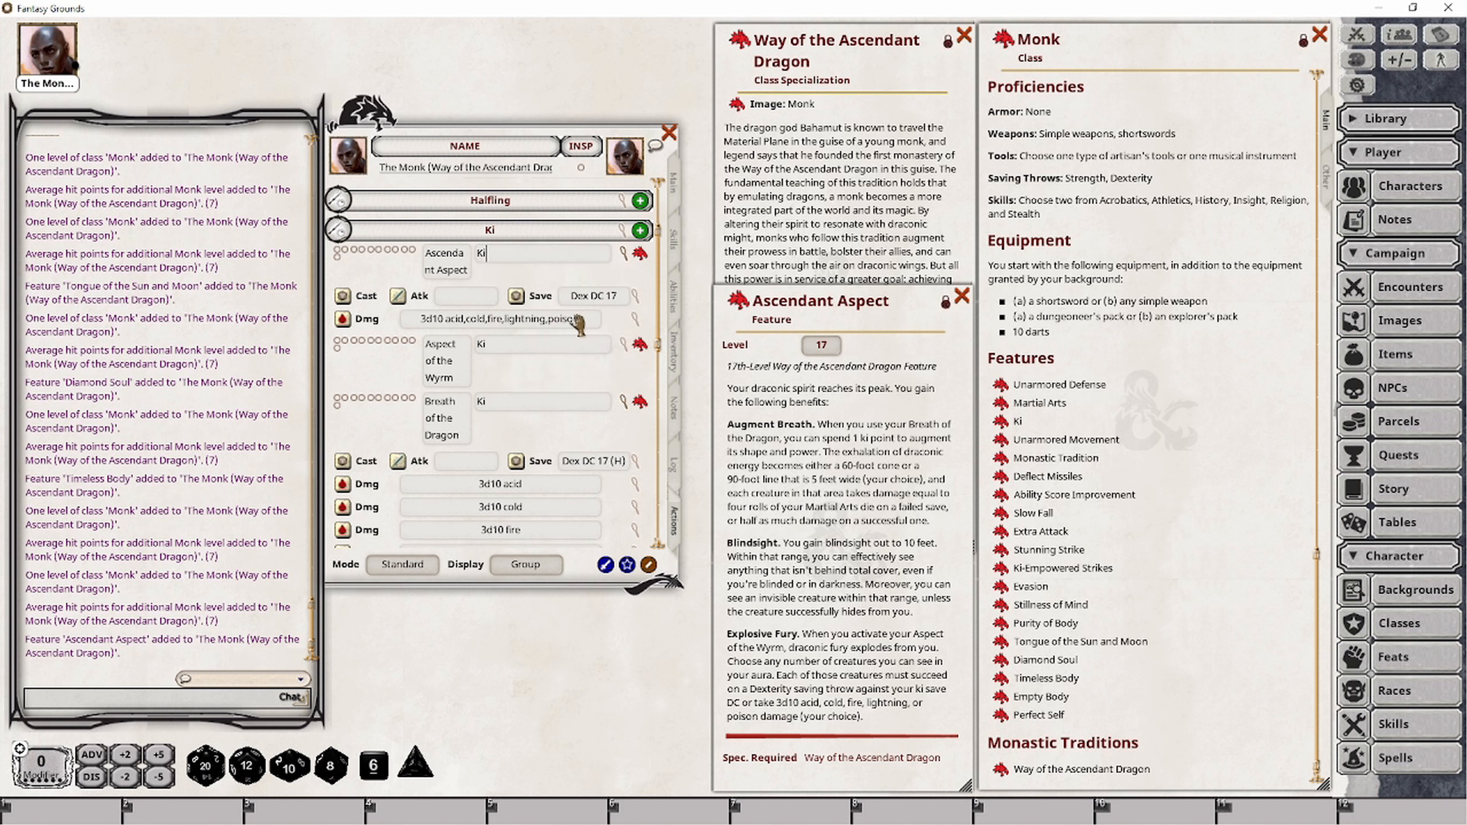
right_click(573, 317)
left_click(616, 363)
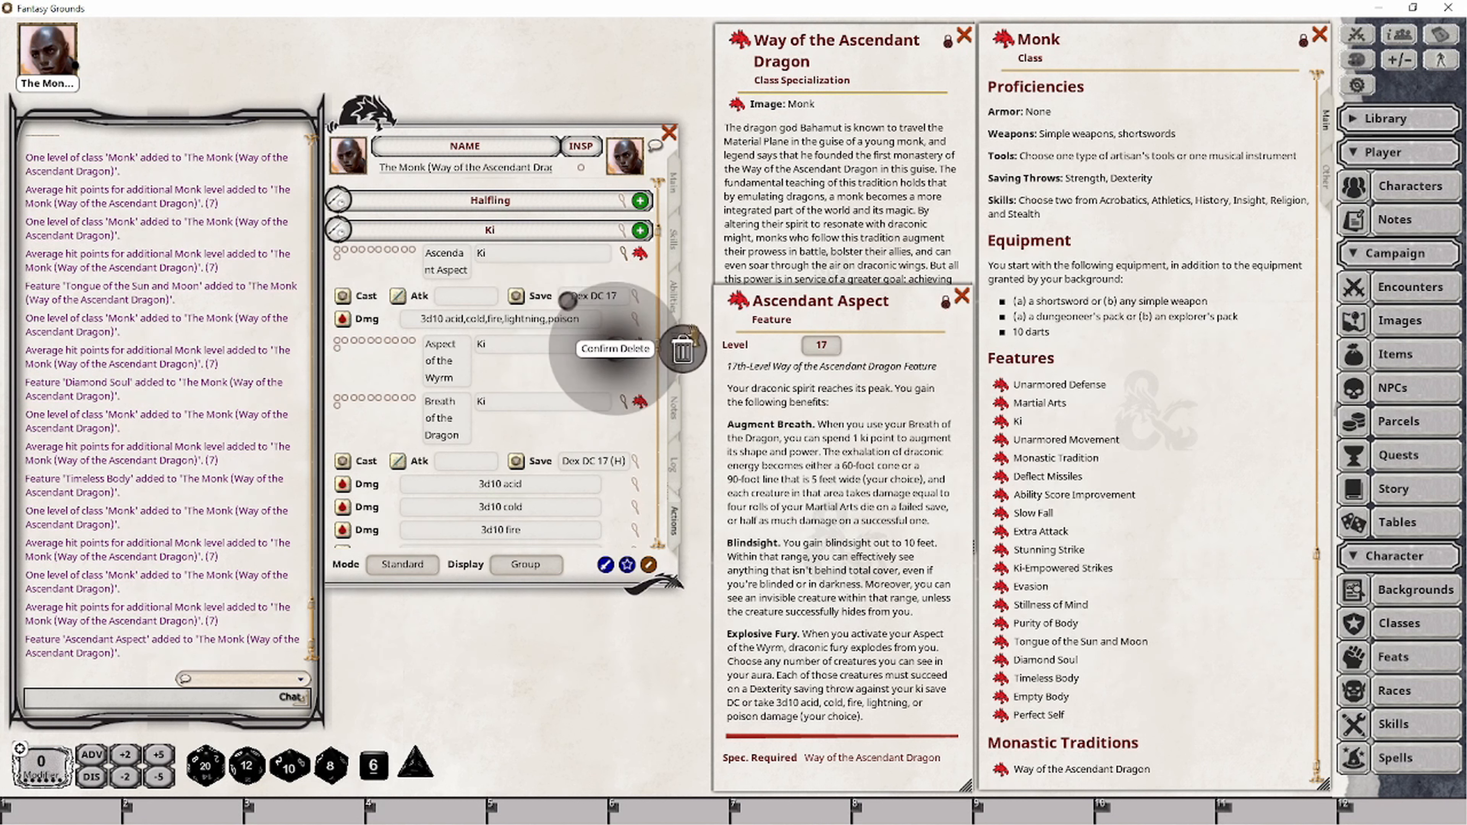
left_click(690, 338)
right_click(607, 295)
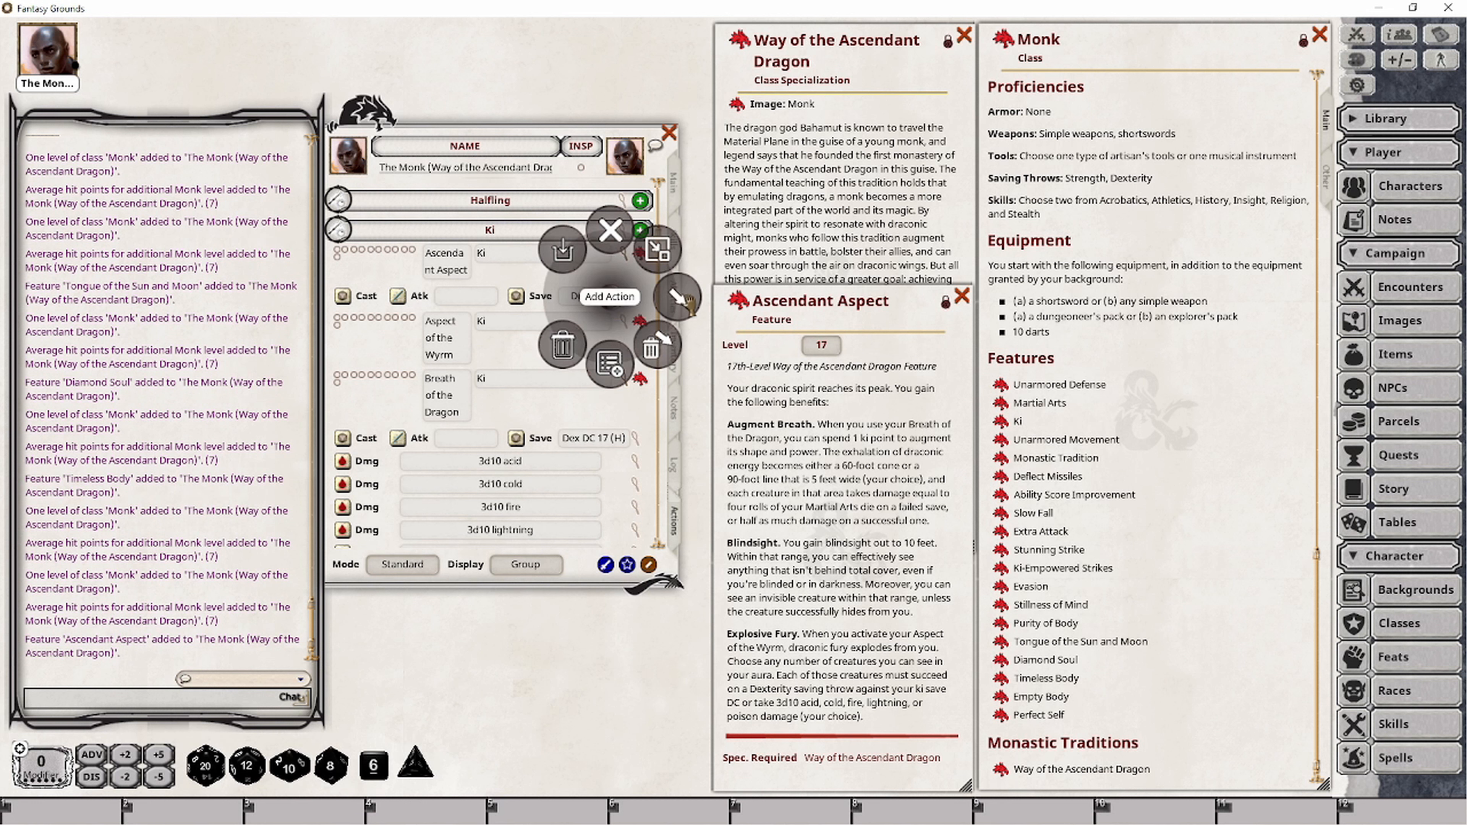
left_click(680, 299)
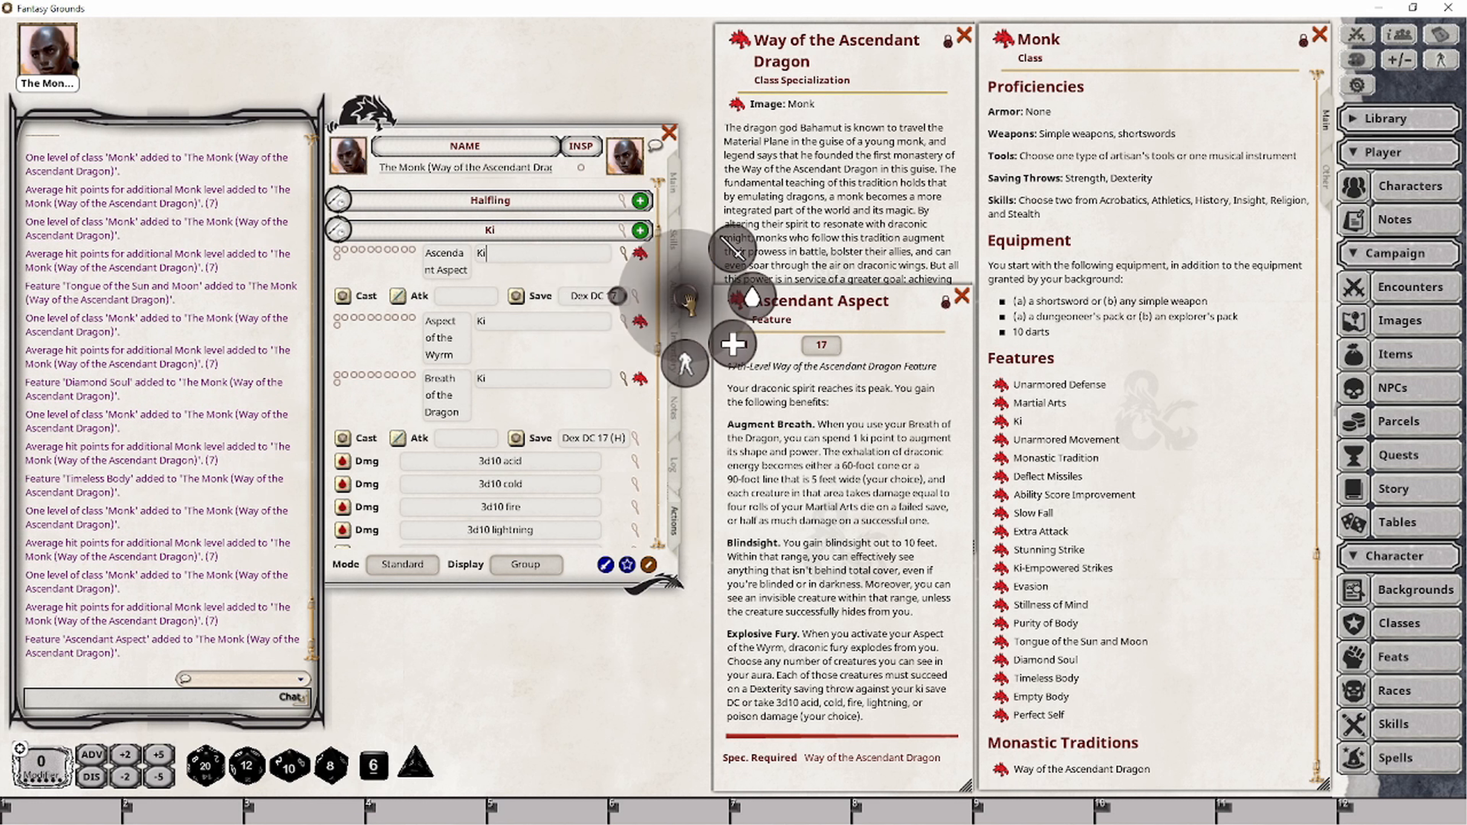
left_click(683, 362)
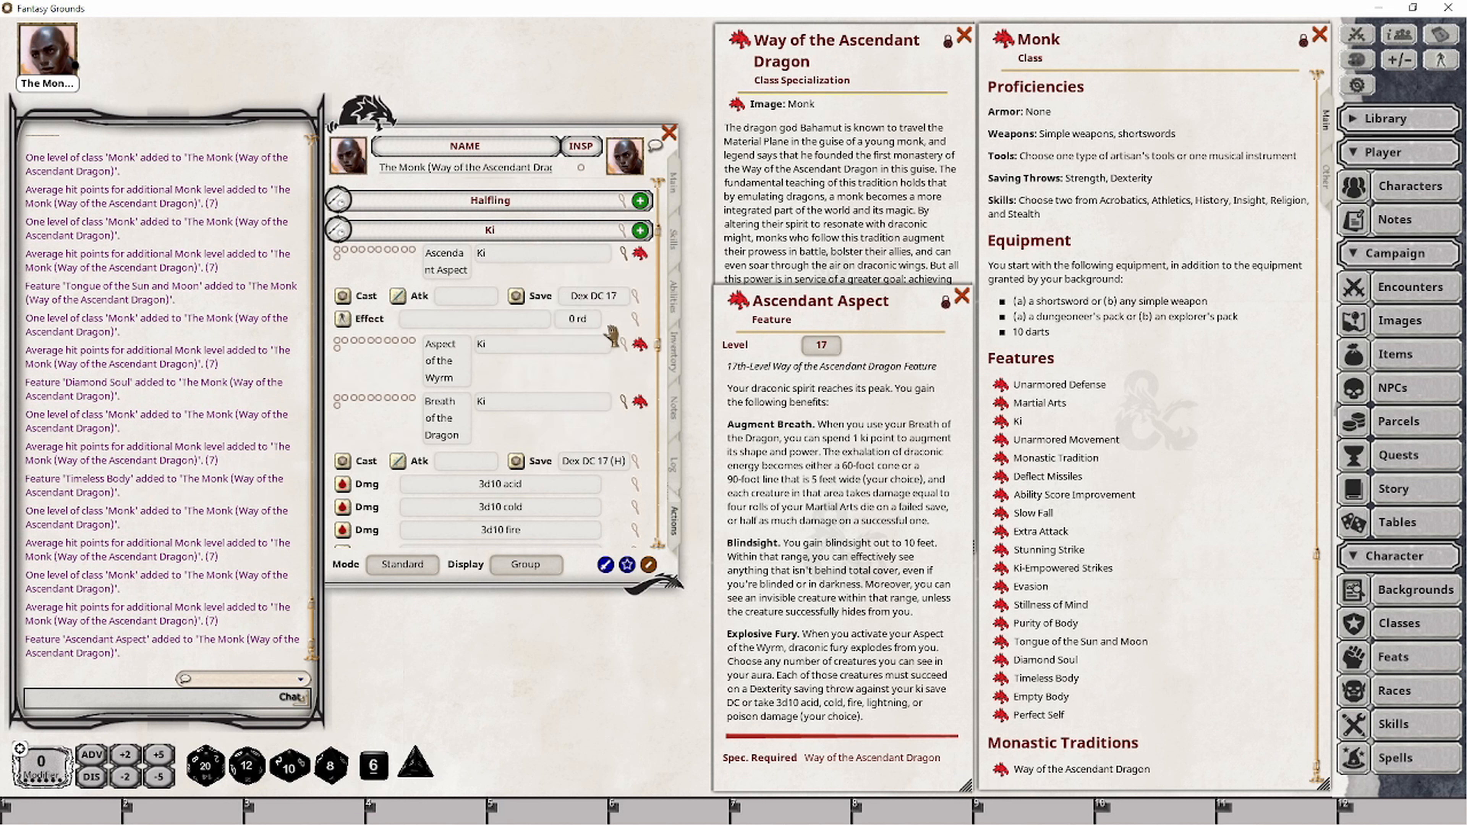
- Give Ascendant Aspect's effect the description "Augement Breath; DMG: 1d10"
left_click(635, 320)
left_click_drag(748, 333, 777, 376)
left_click(716, 462)
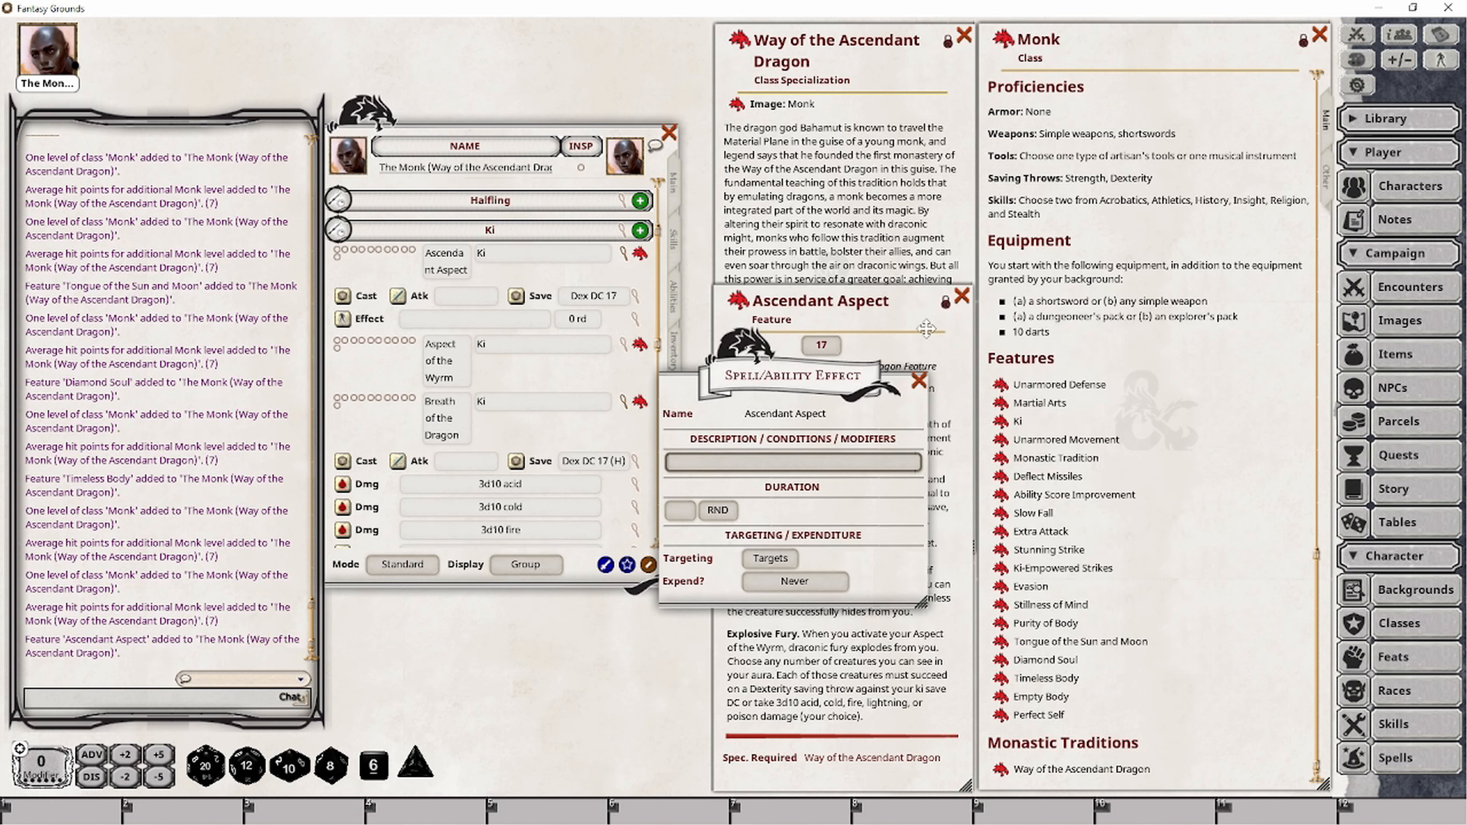
left_click_drag(771, 389, 1003, 423)
left_click(947, 498)
type("A")
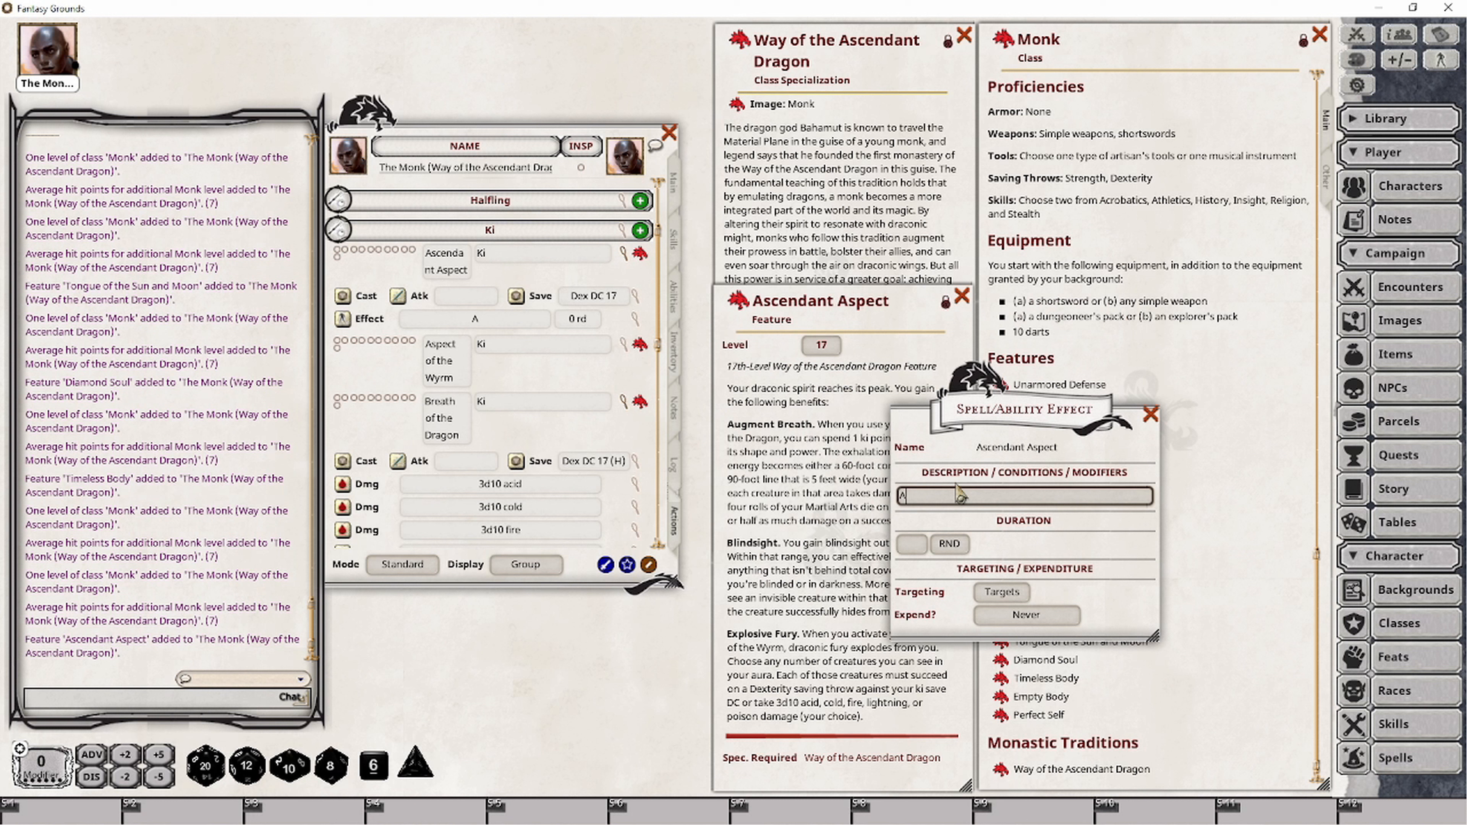
type("ugement G")
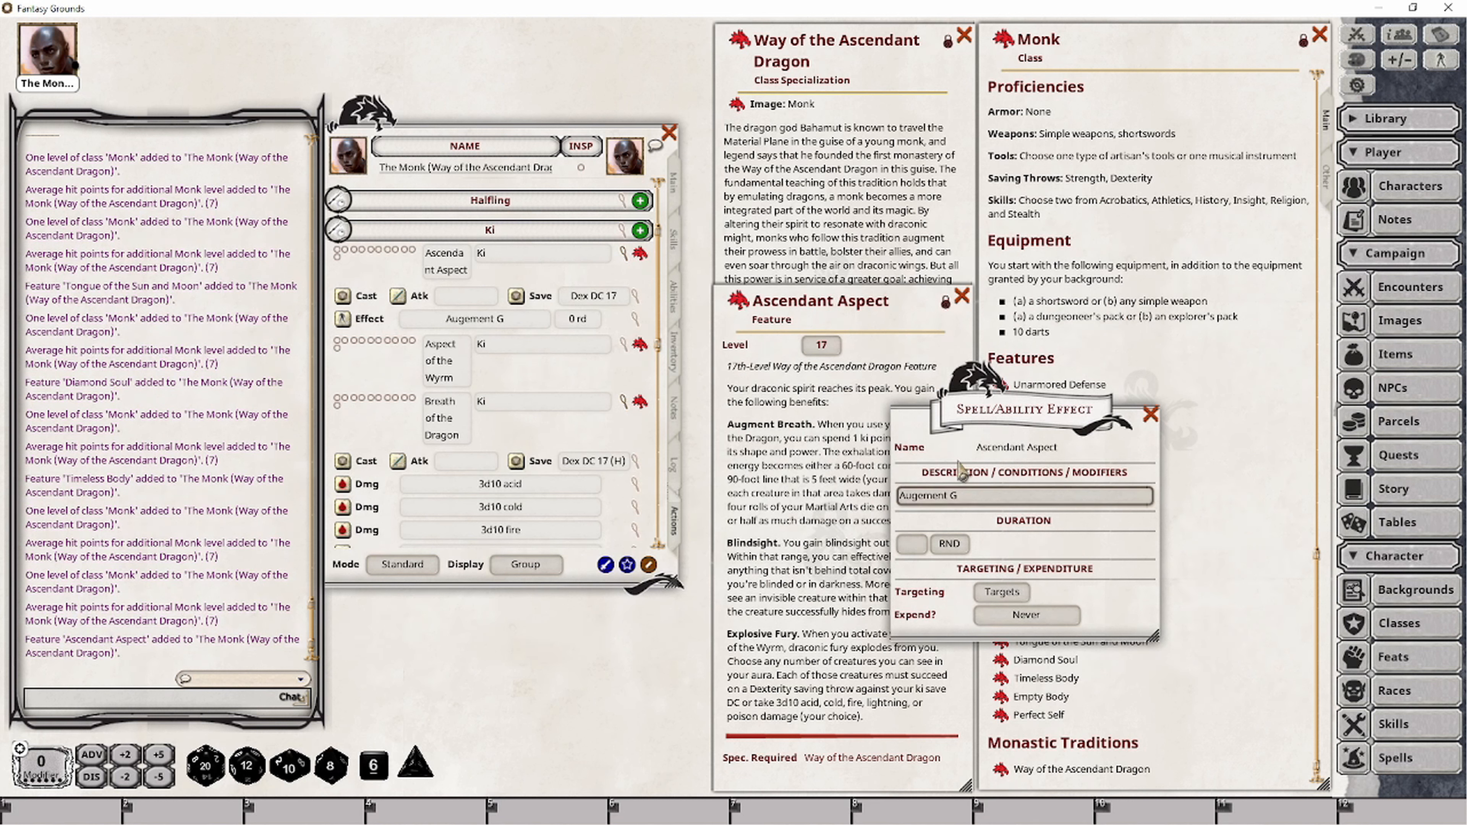
key("BackSpace")
type("Brer")
key("BackSpace")
type("ath; DM")
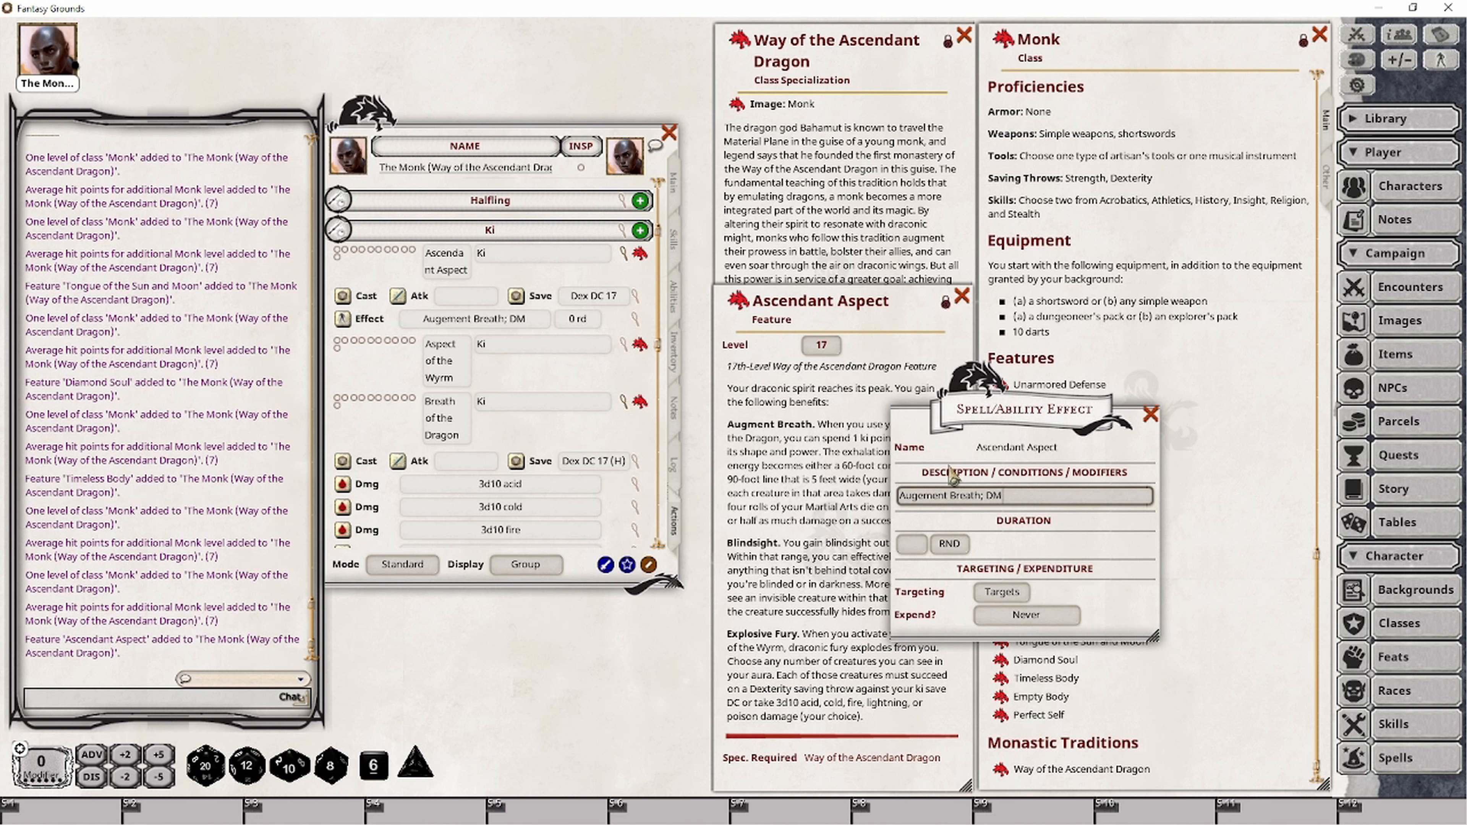
type("G: 1d10")
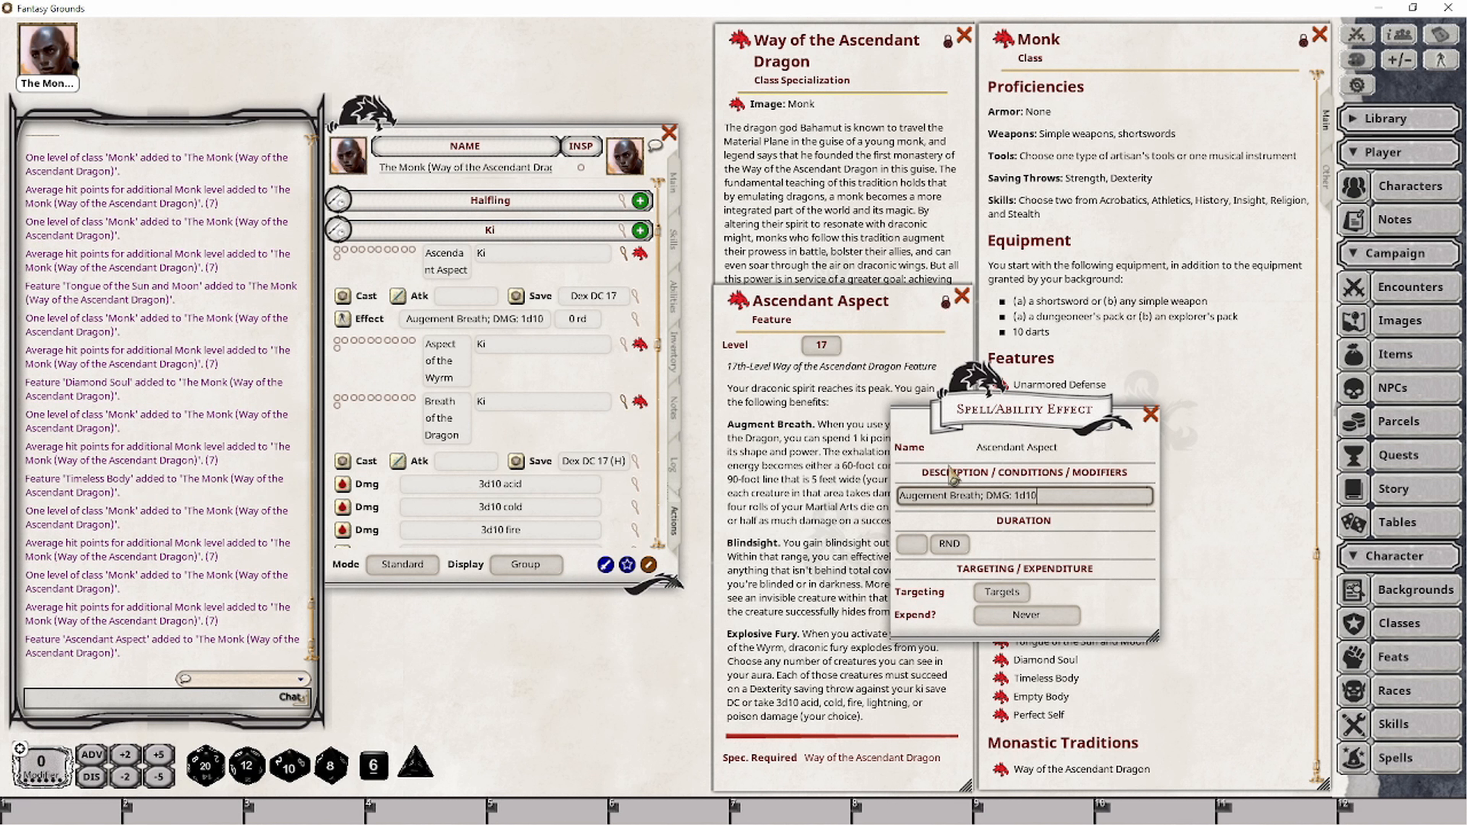
- Set the Augement Breath effect to target Self and expend On next roll, and close its settings
left_click(1003, 592)
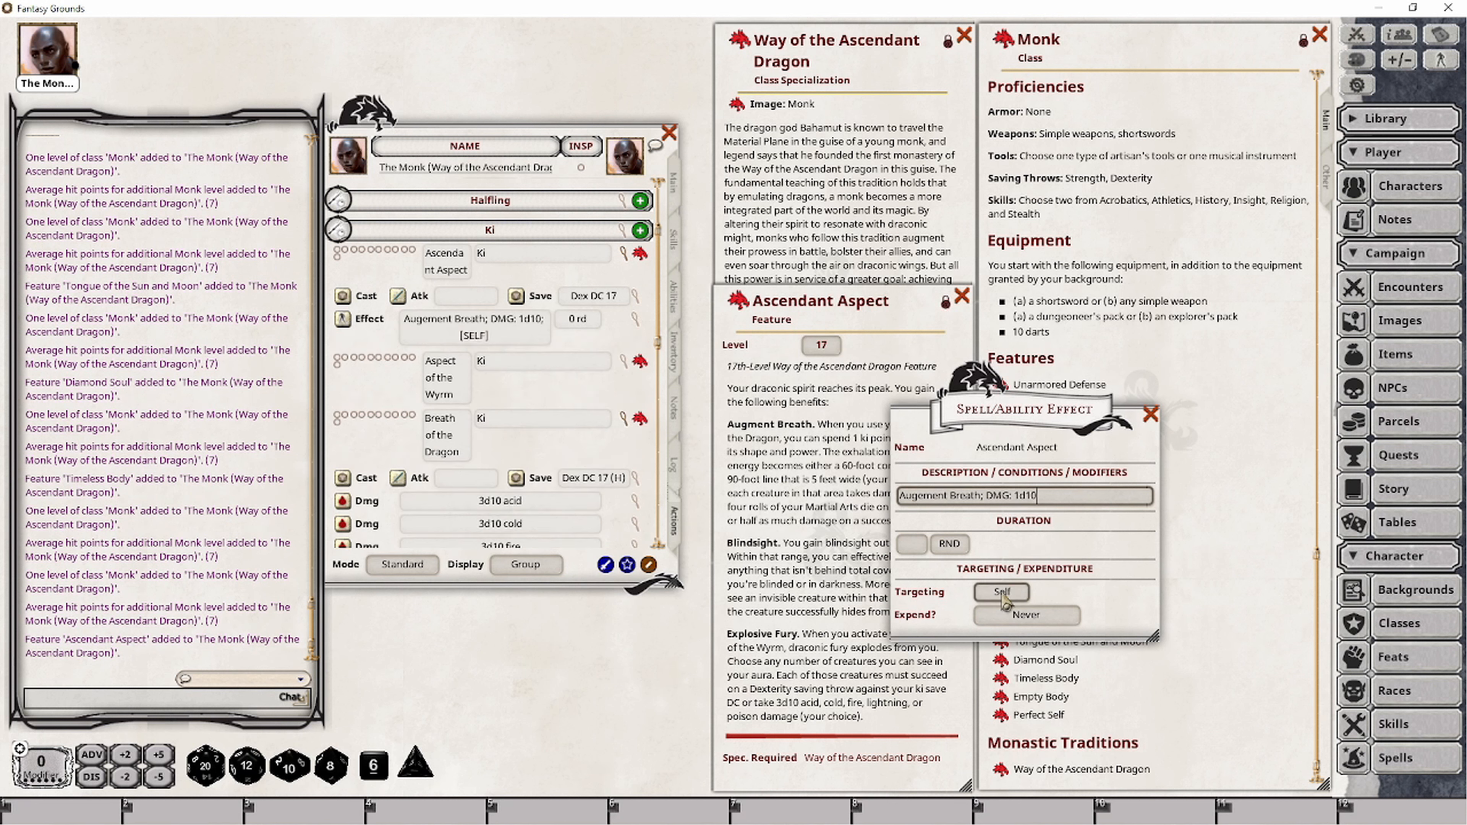
left_click(1025, 616)
left_click(1025, 616)
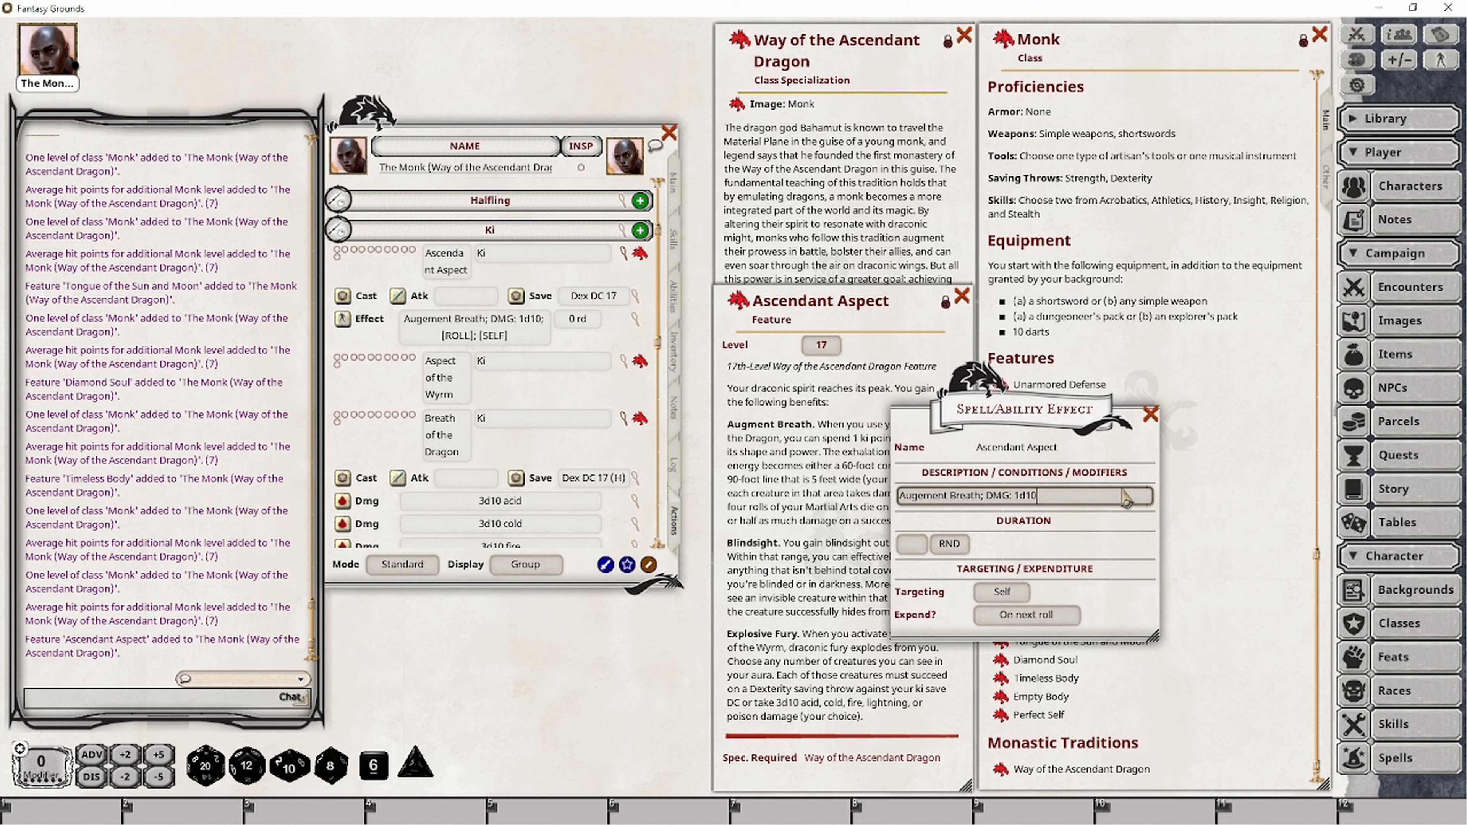
left_click(1151, 413)
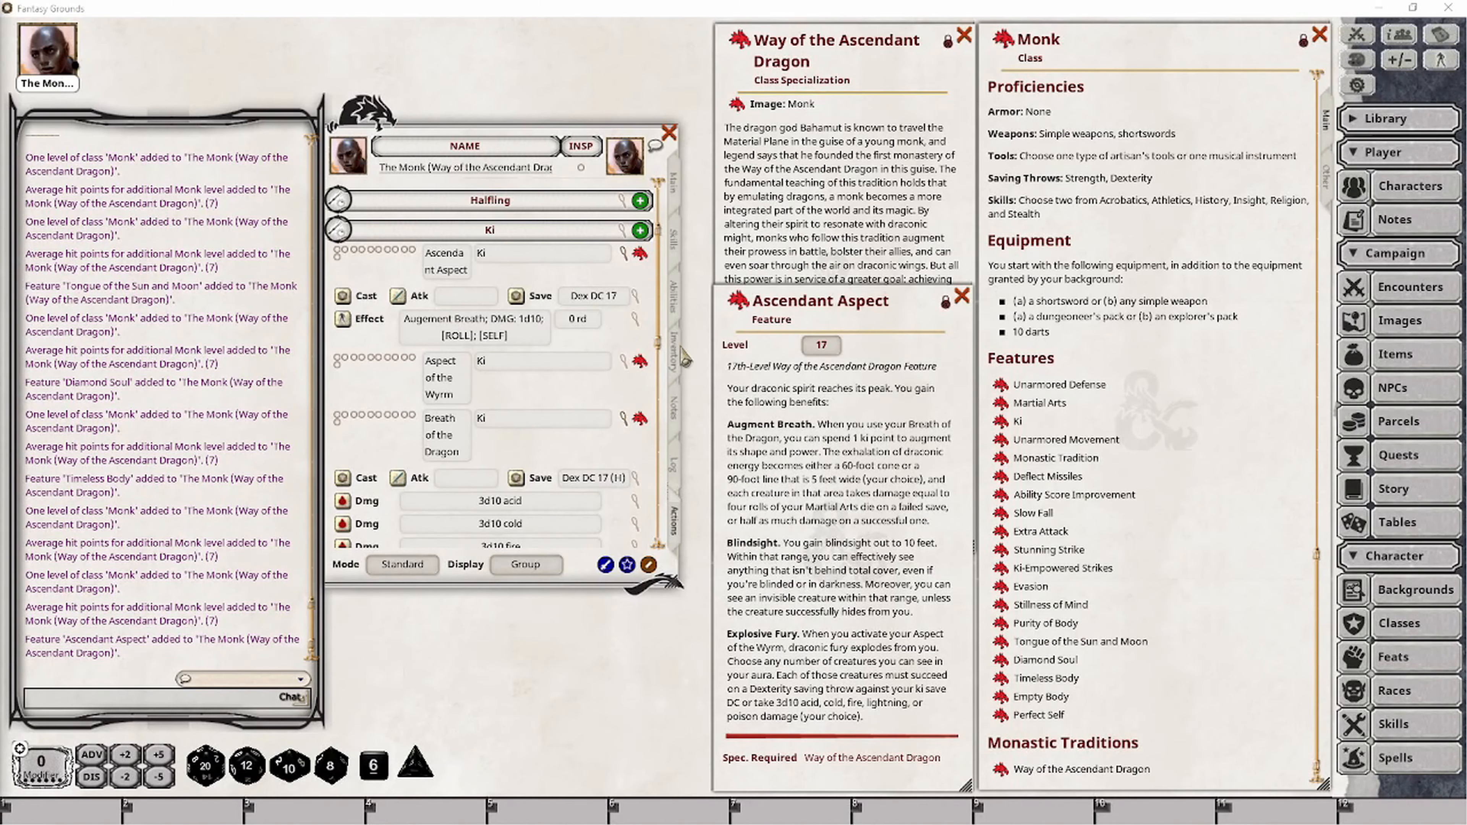
- Add a second Ascendant Aspect power to the Monk's actions and assign it to the Way of the Ascendant Dragon group
left_click_drag(657, 288, 668, 469)
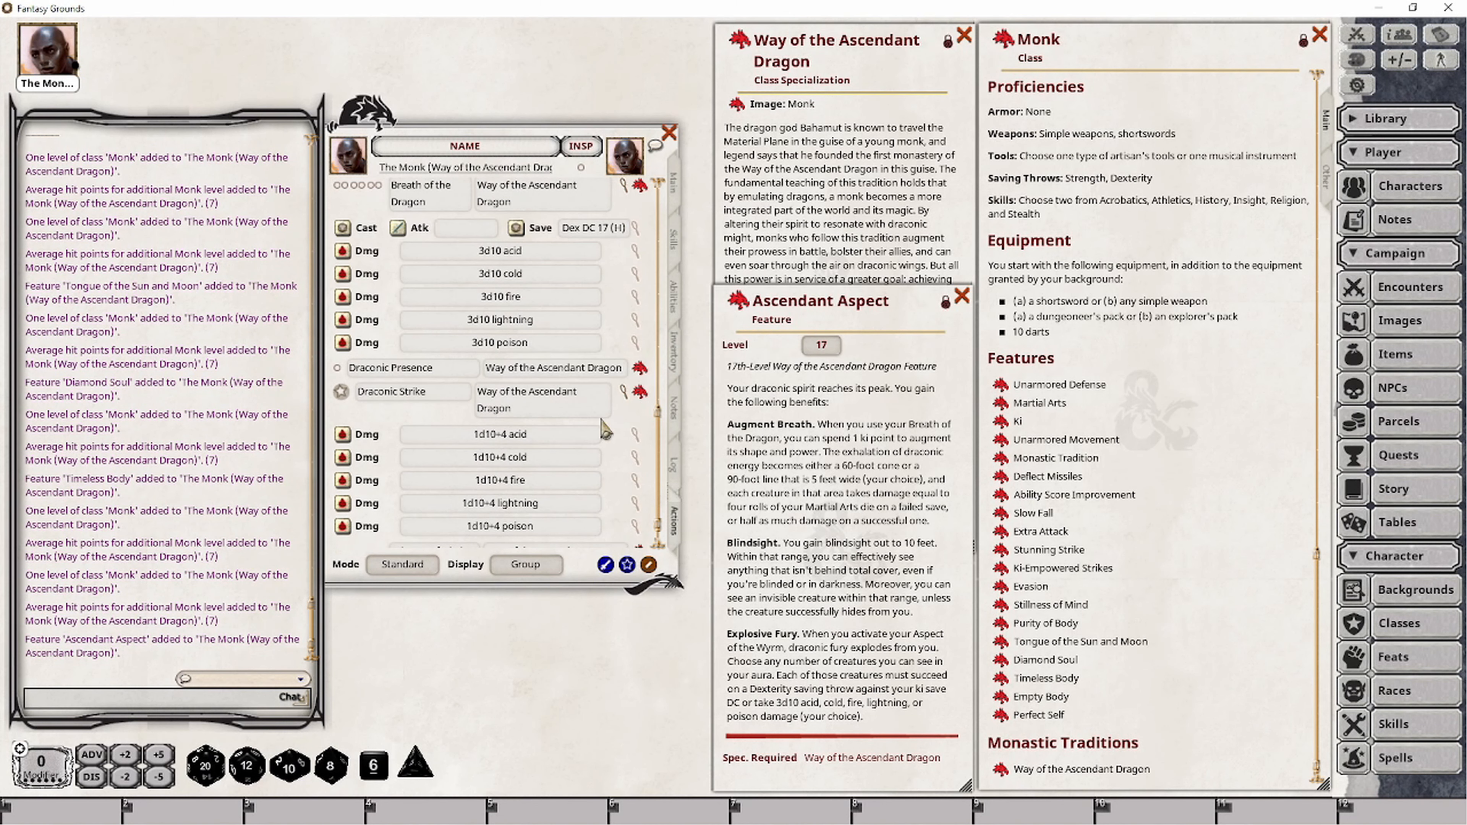
left_click_drag(586, 405, 456, 395)
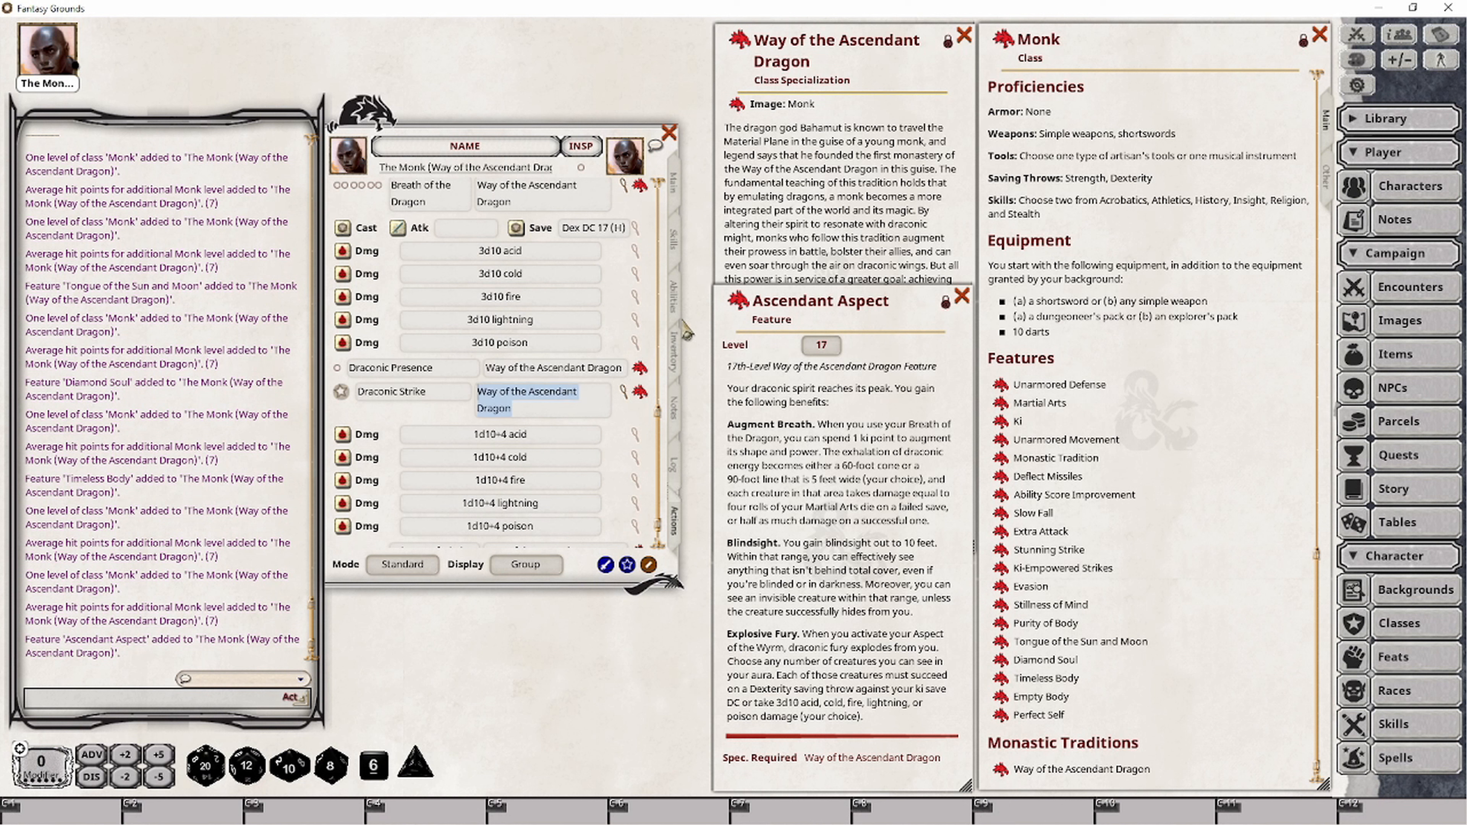
scroll(554, 404, "up", 3)
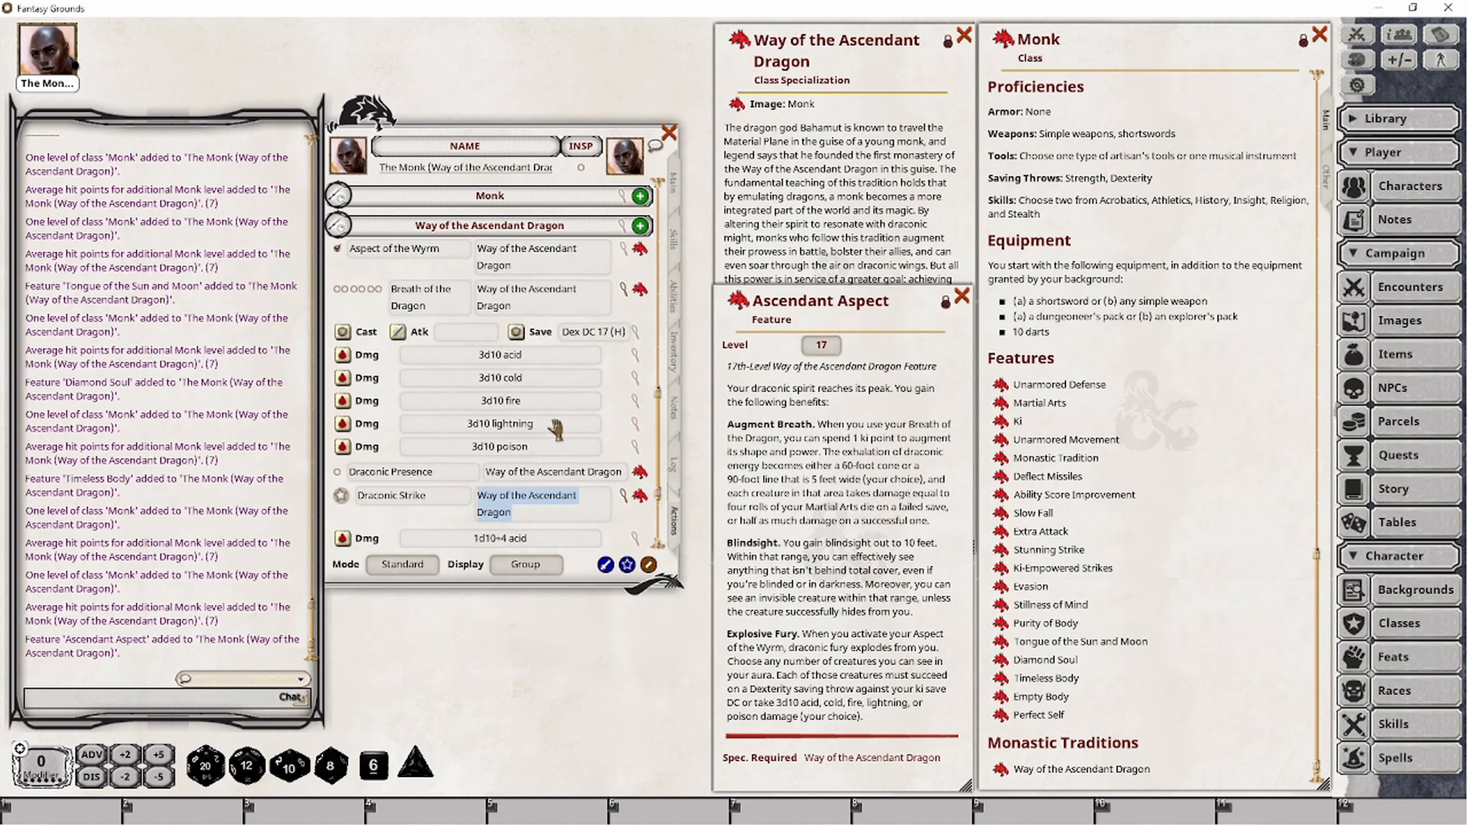
scroll(651, 416, "up", 5)
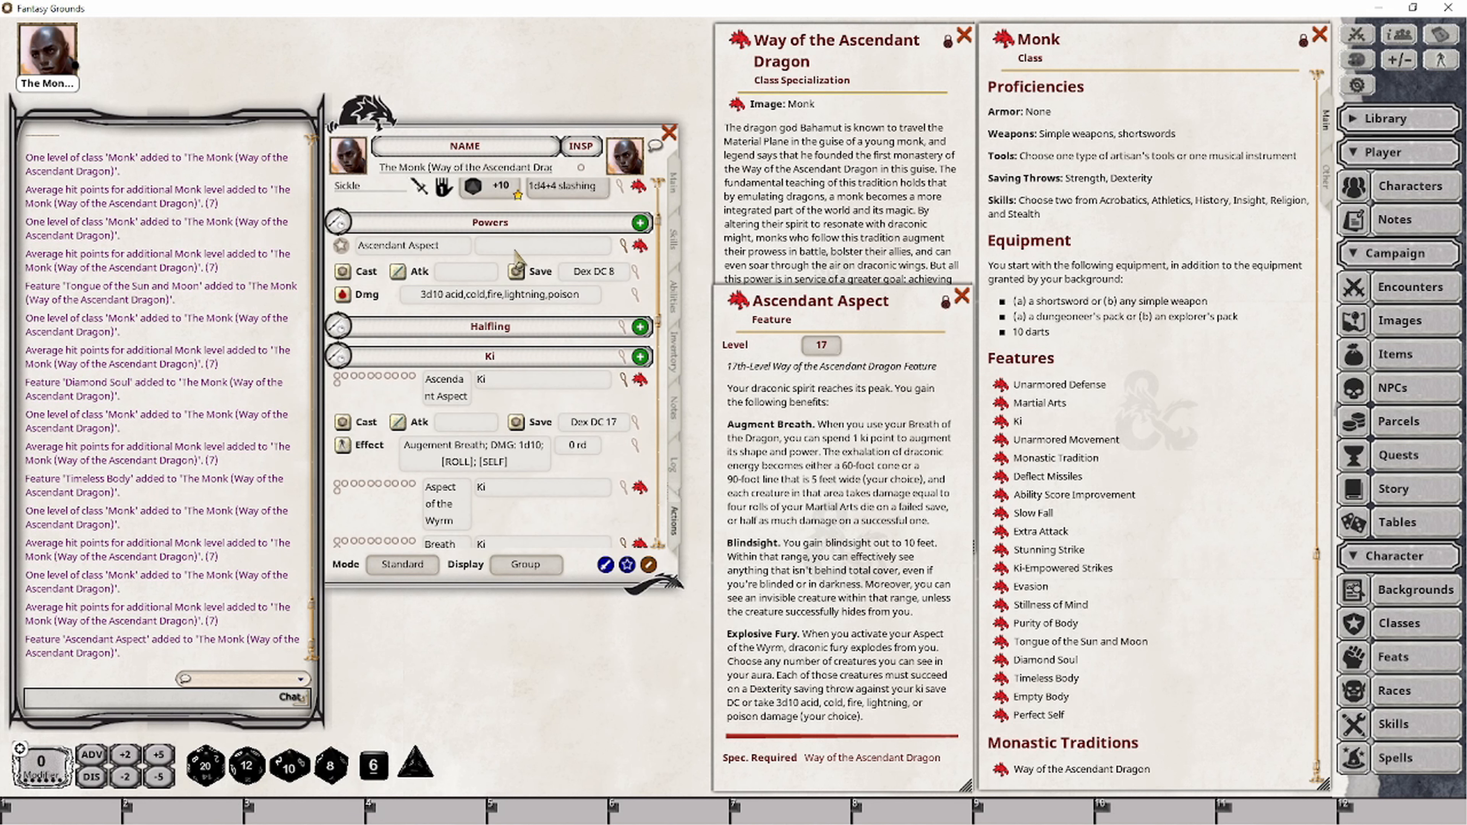
scroll(523, 260, "down", 5)
scroll(523, 334, "down", 2)
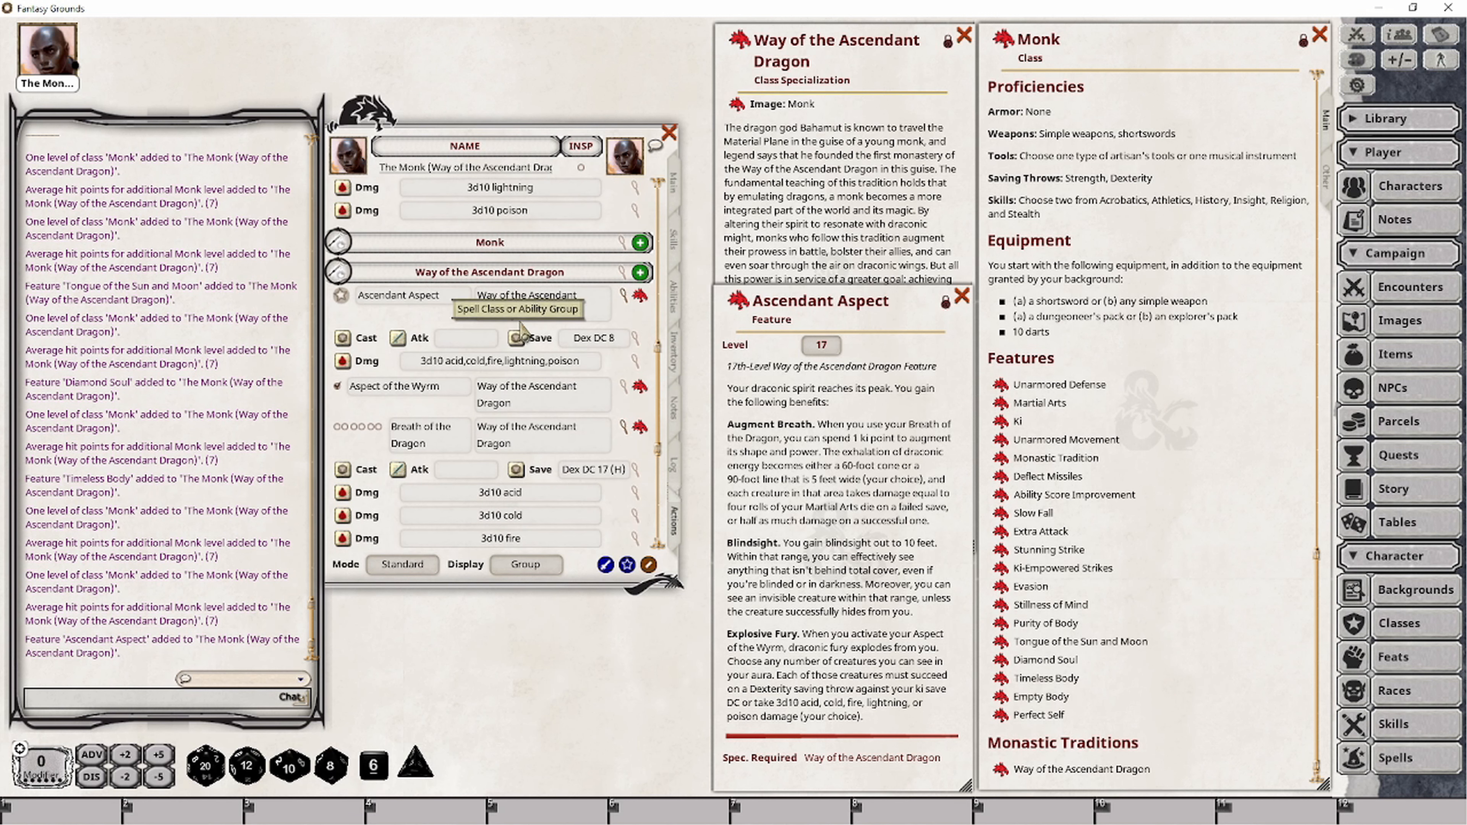
- Rename the Ascendant Aspect power in the Way of the Ascendant Dragon group as Blindsight
left_click_drag(453, 295, 345, 298)
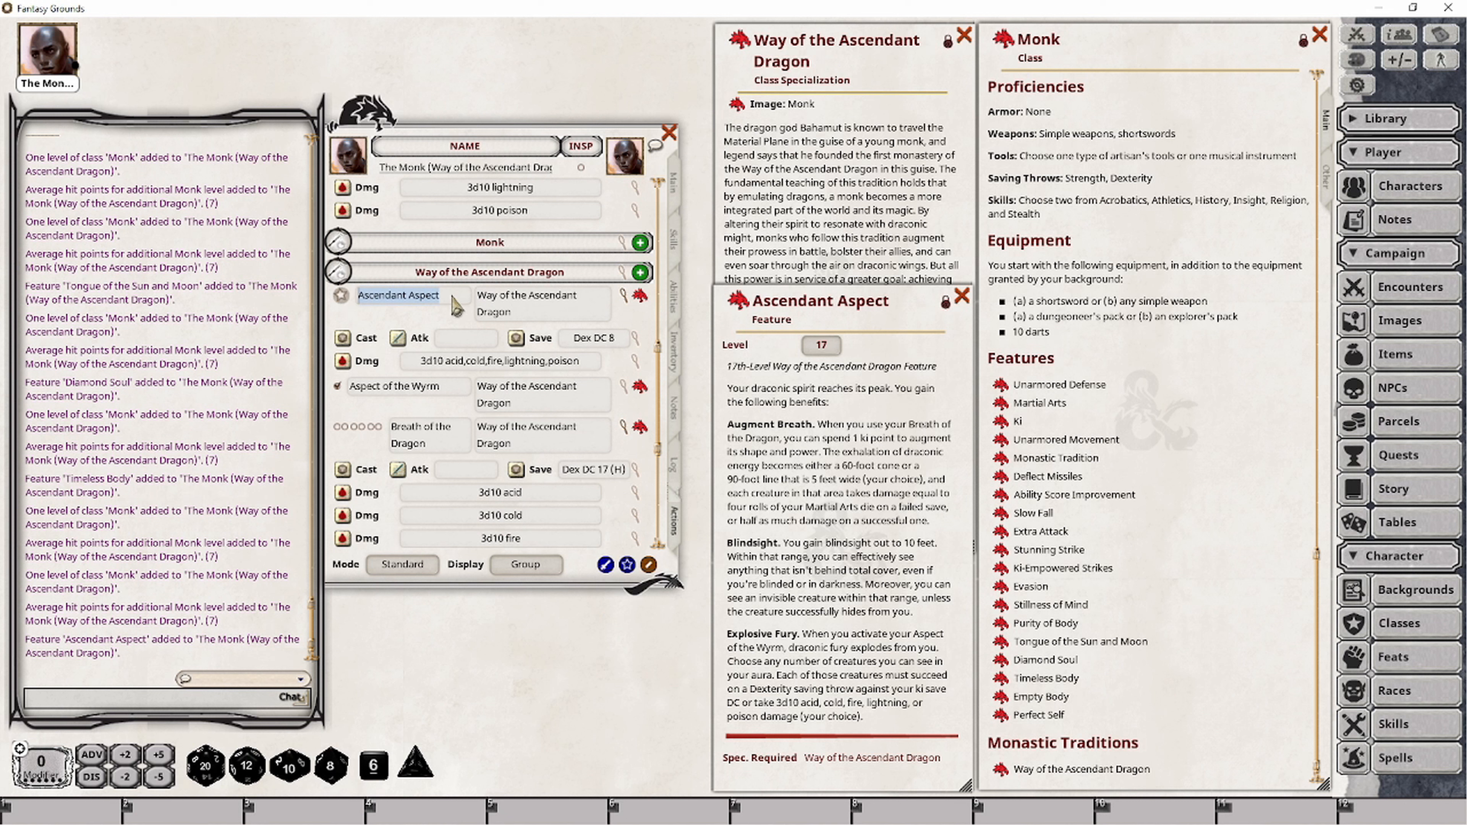
type("Blin")
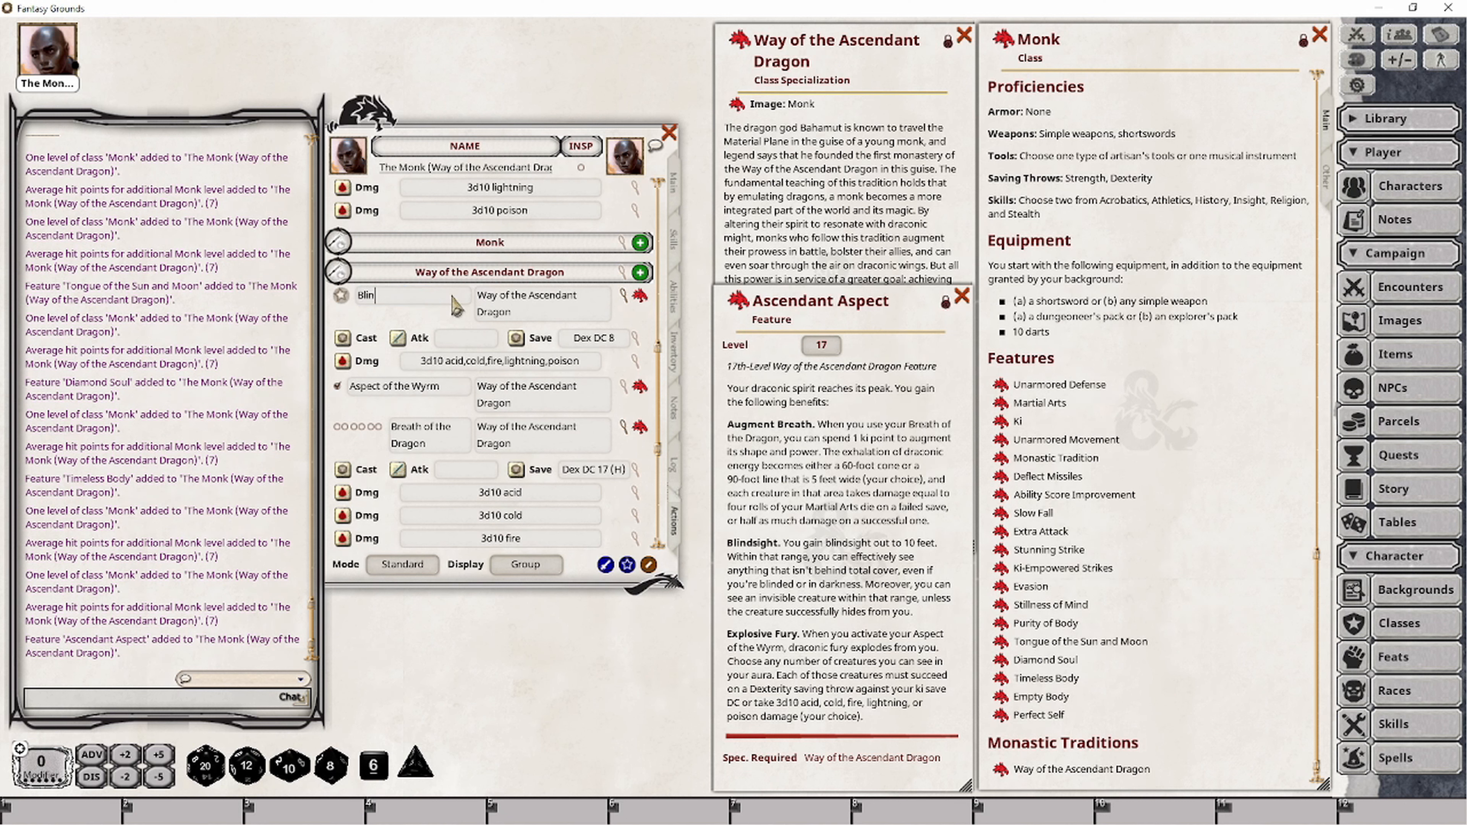
type("dsight")
key("Return")
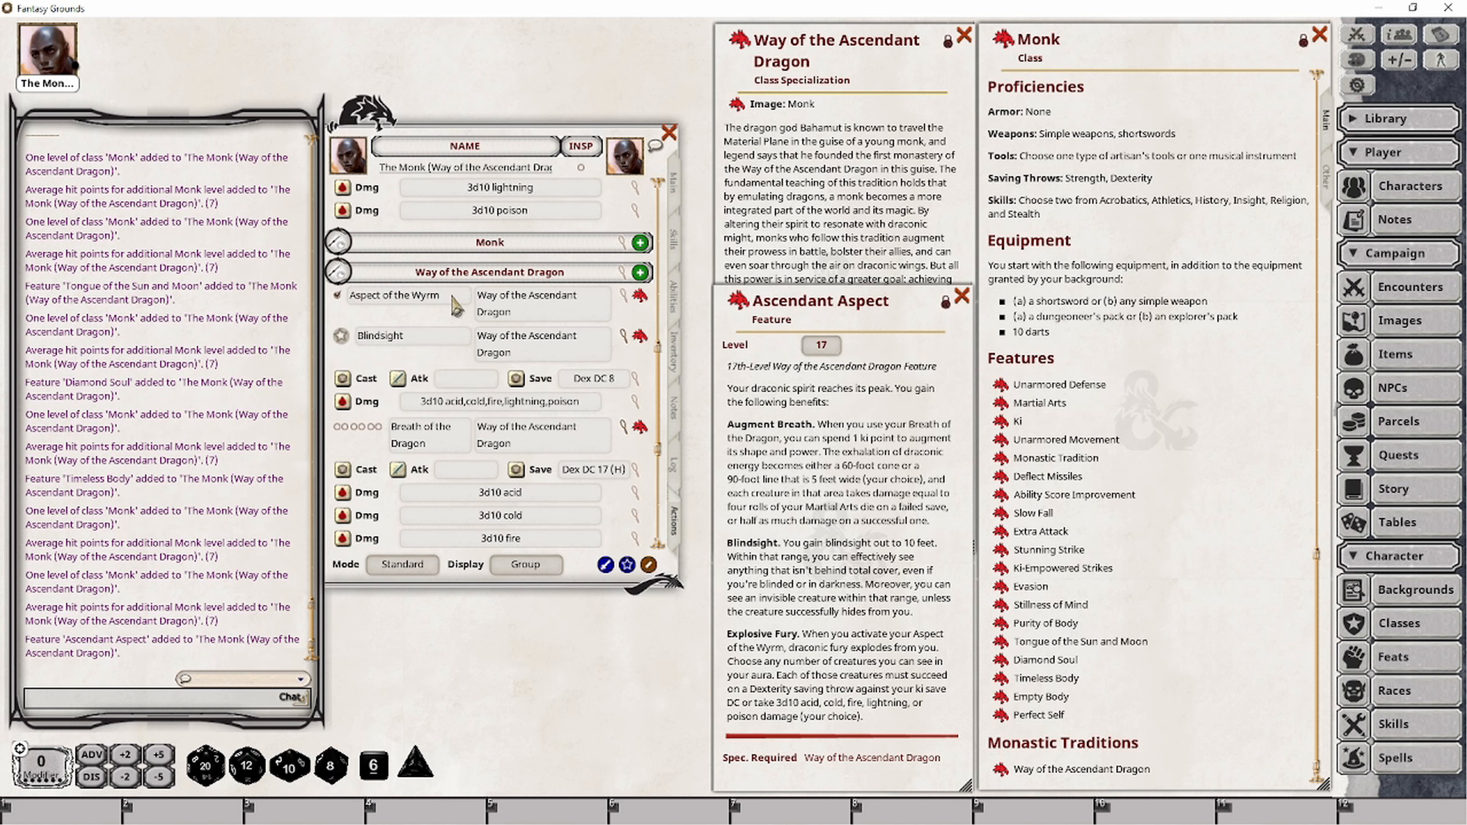
- Delete the cast/save action and the combined 3d10 damage action from the Blindsight power
right_click(599, 378)
left_click(650, 424)
left_click(673, 407)
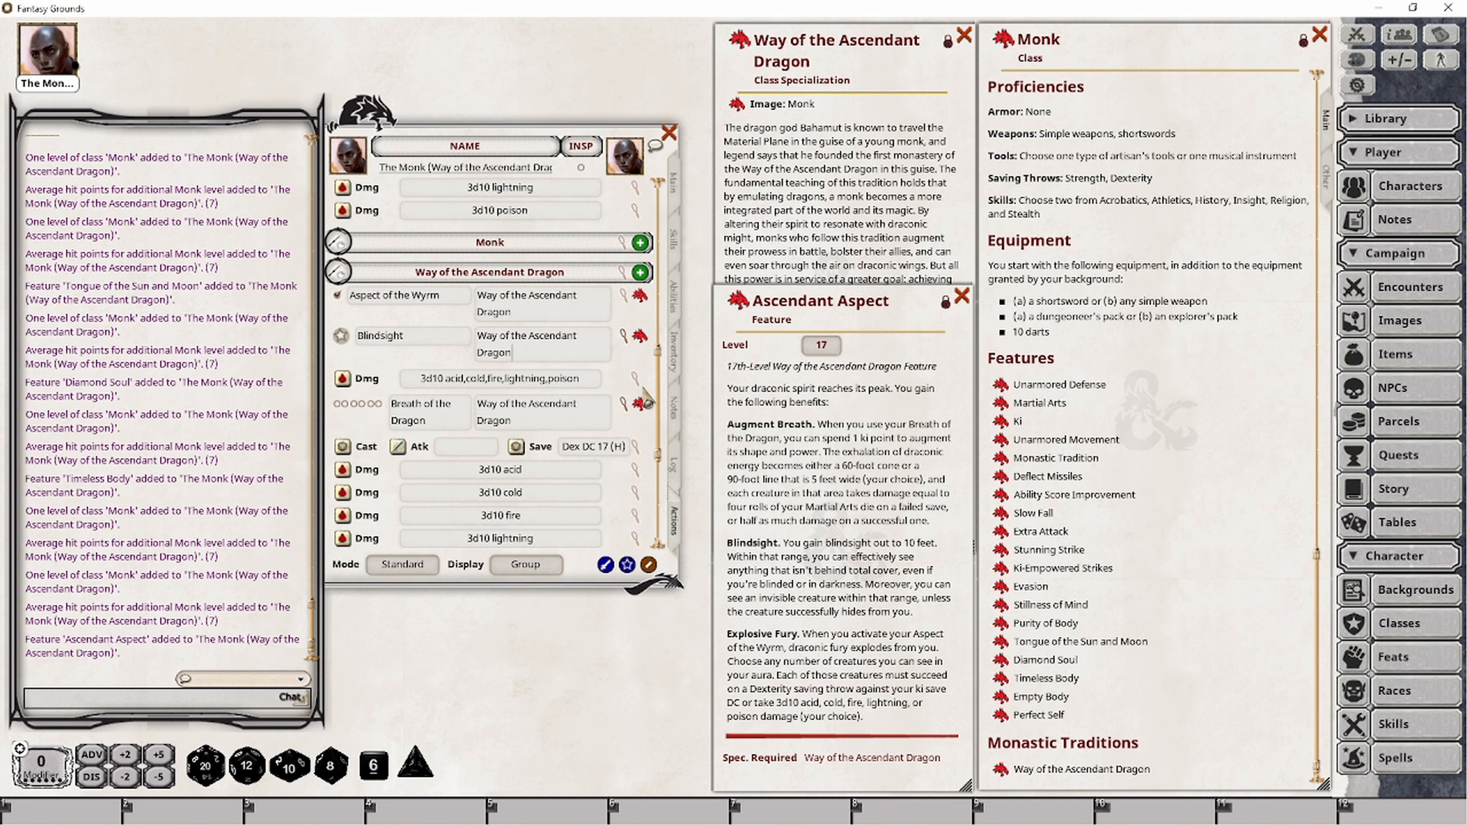
right_click(558, 380)
left_click(603, 425)
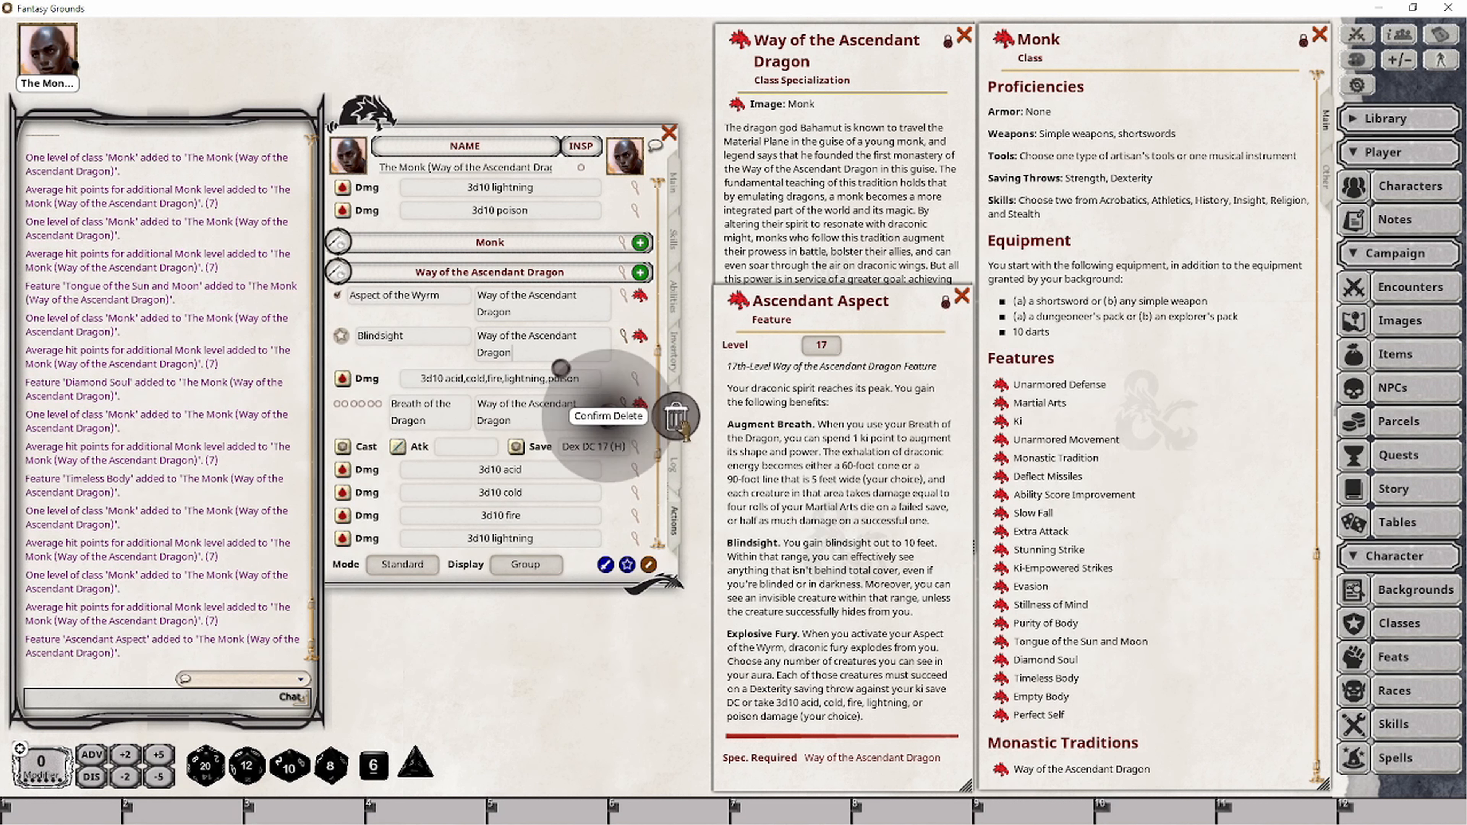
left_click(672, 411)
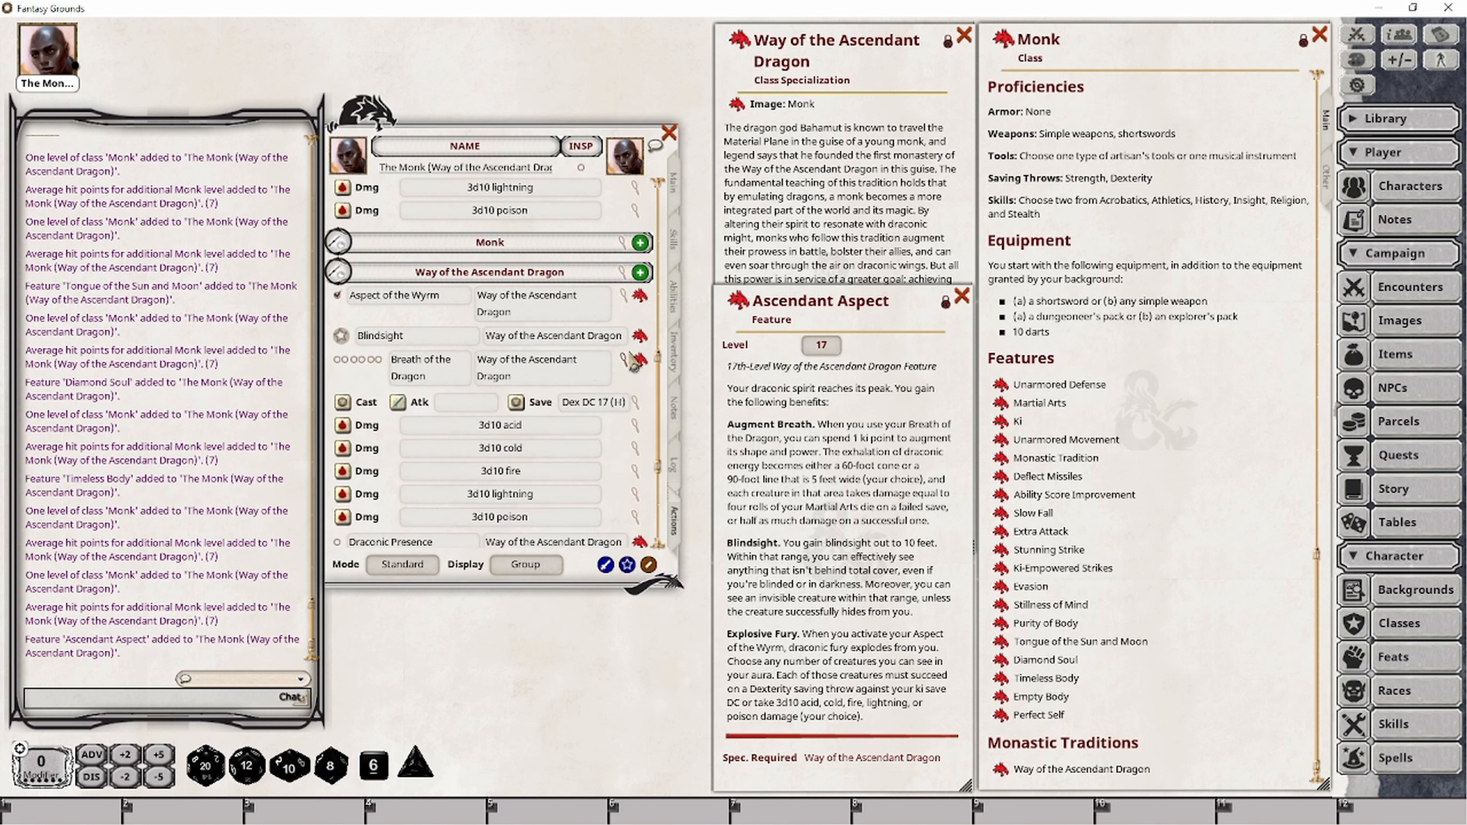
- Collapse the action details of Breath of the Dragon and add an effect action to Blindsight
left_click(623, 359)
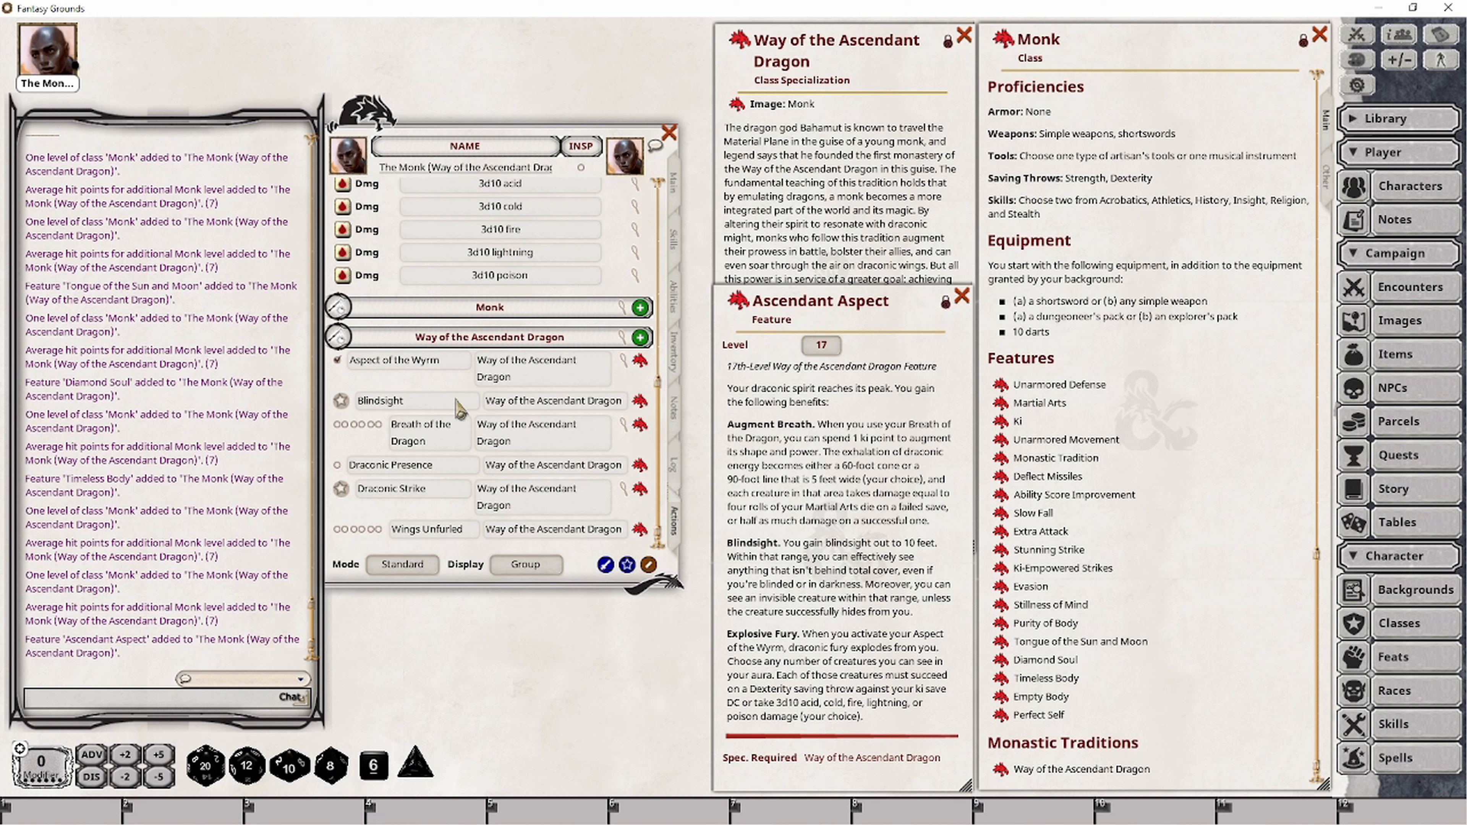
right_click(537, 400)
left_click(603, 404)
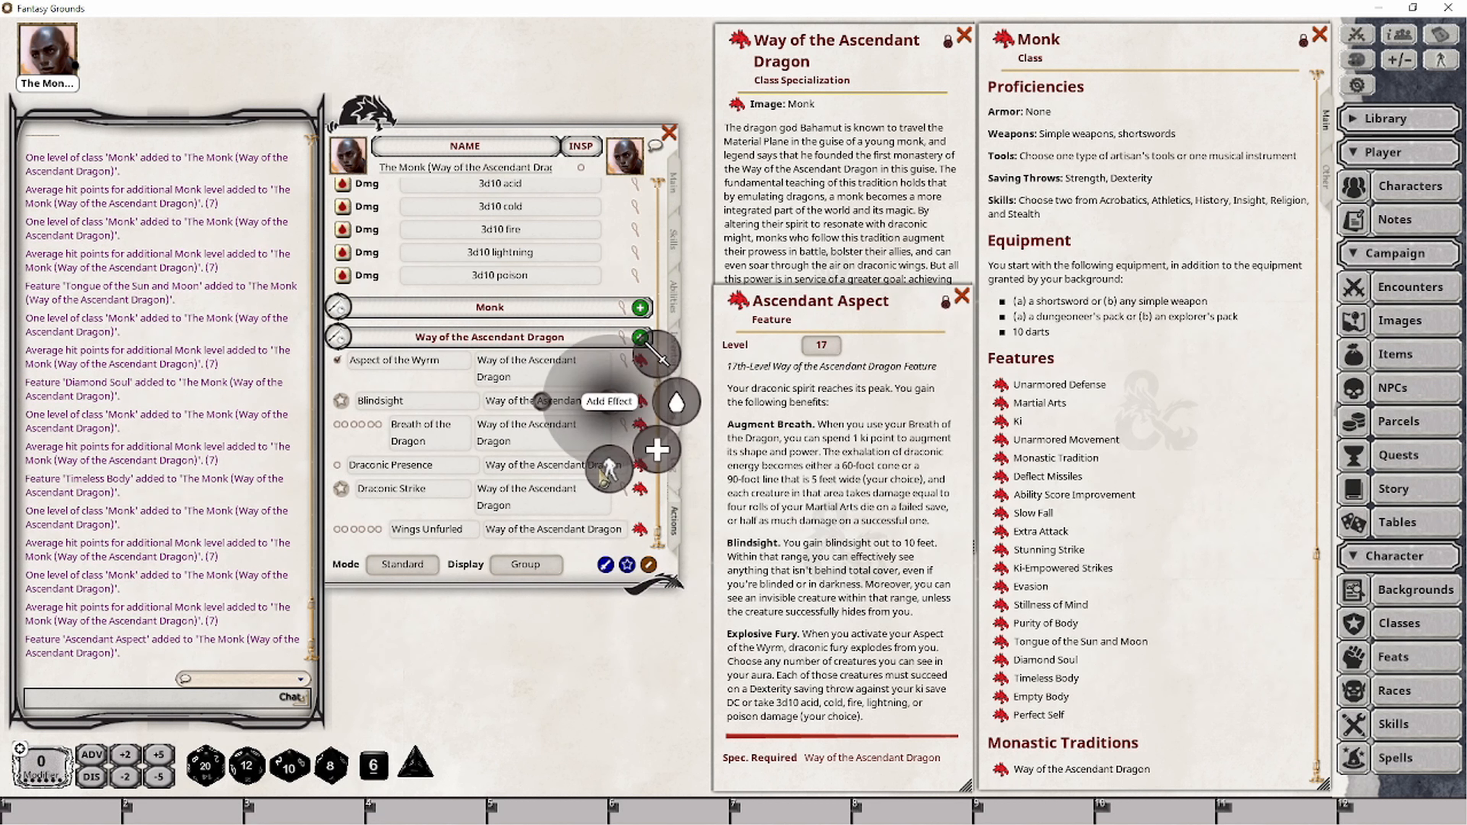
left_click(607, 480)
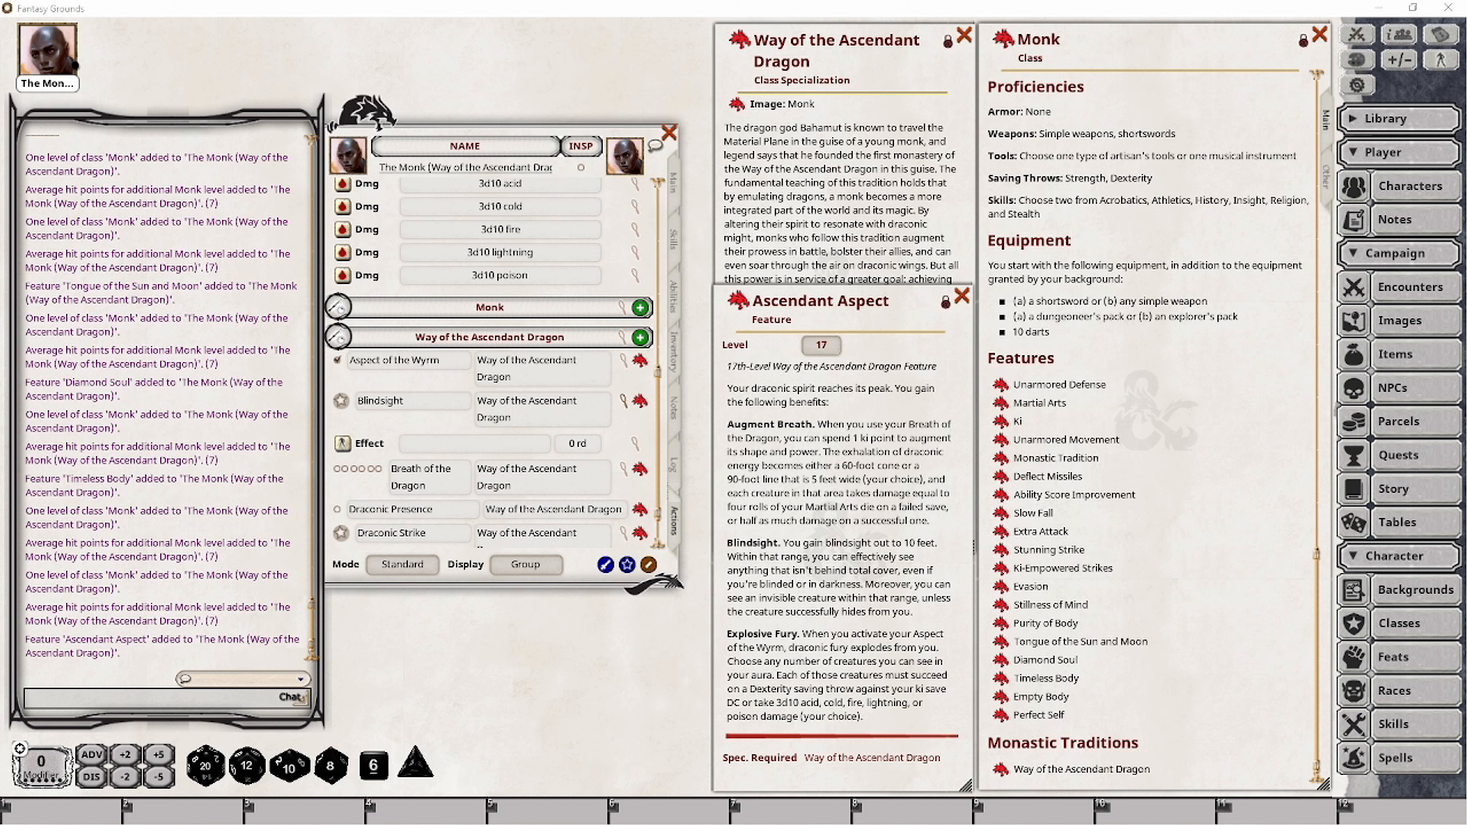
- Define Blindsight's effect as "Ascendant Aspect (blindsight); VISION: 10 blindsight" with targeting set to Self
left_click(635, 444)
type("Ascendant Aspect: VISION: 10 blindsight")
left_click(687, 411)
type("(blin")
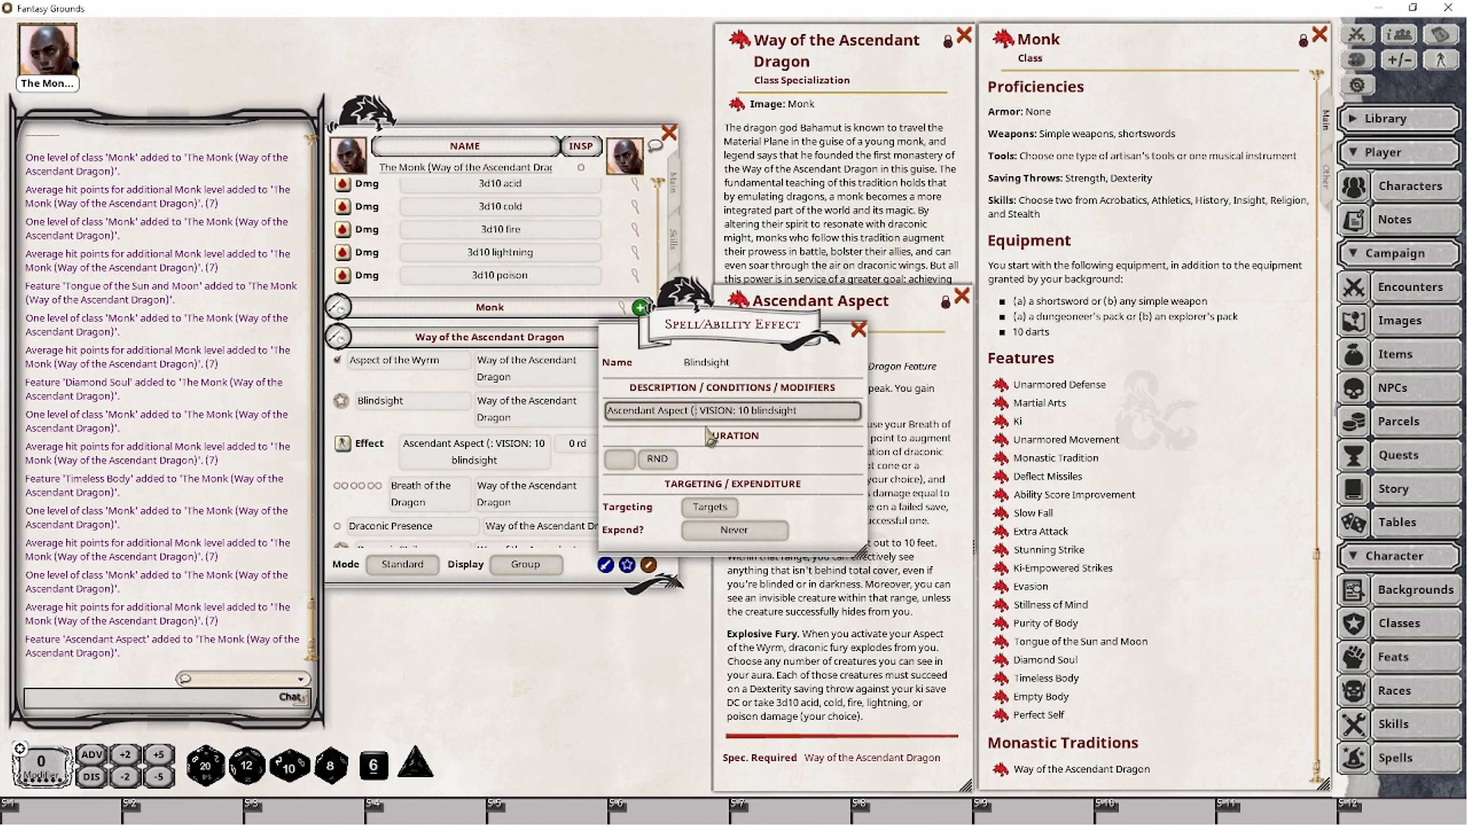
type("dsight)")
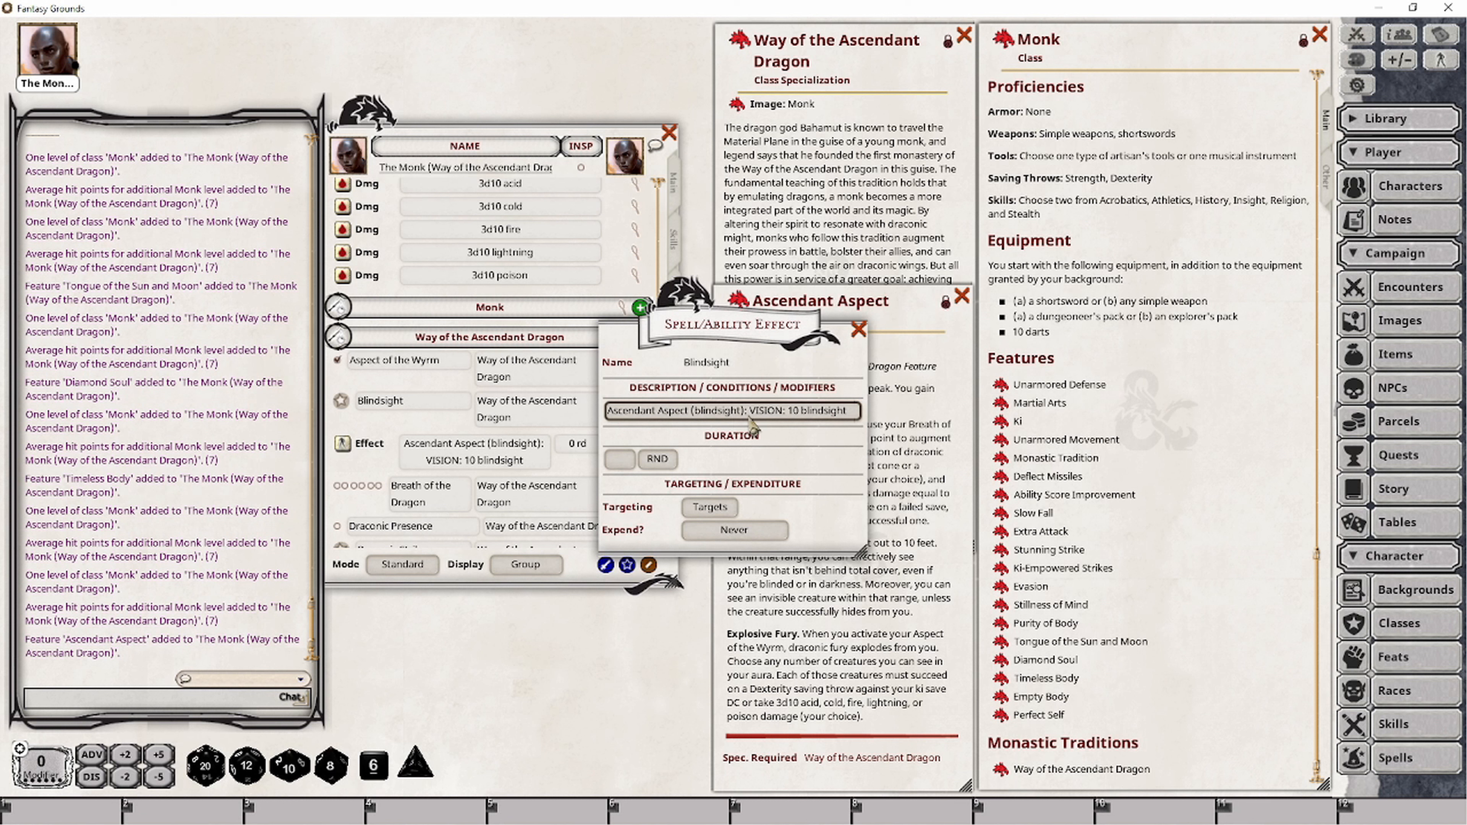
key("Delete")
type(";")
left_click(707, 508)
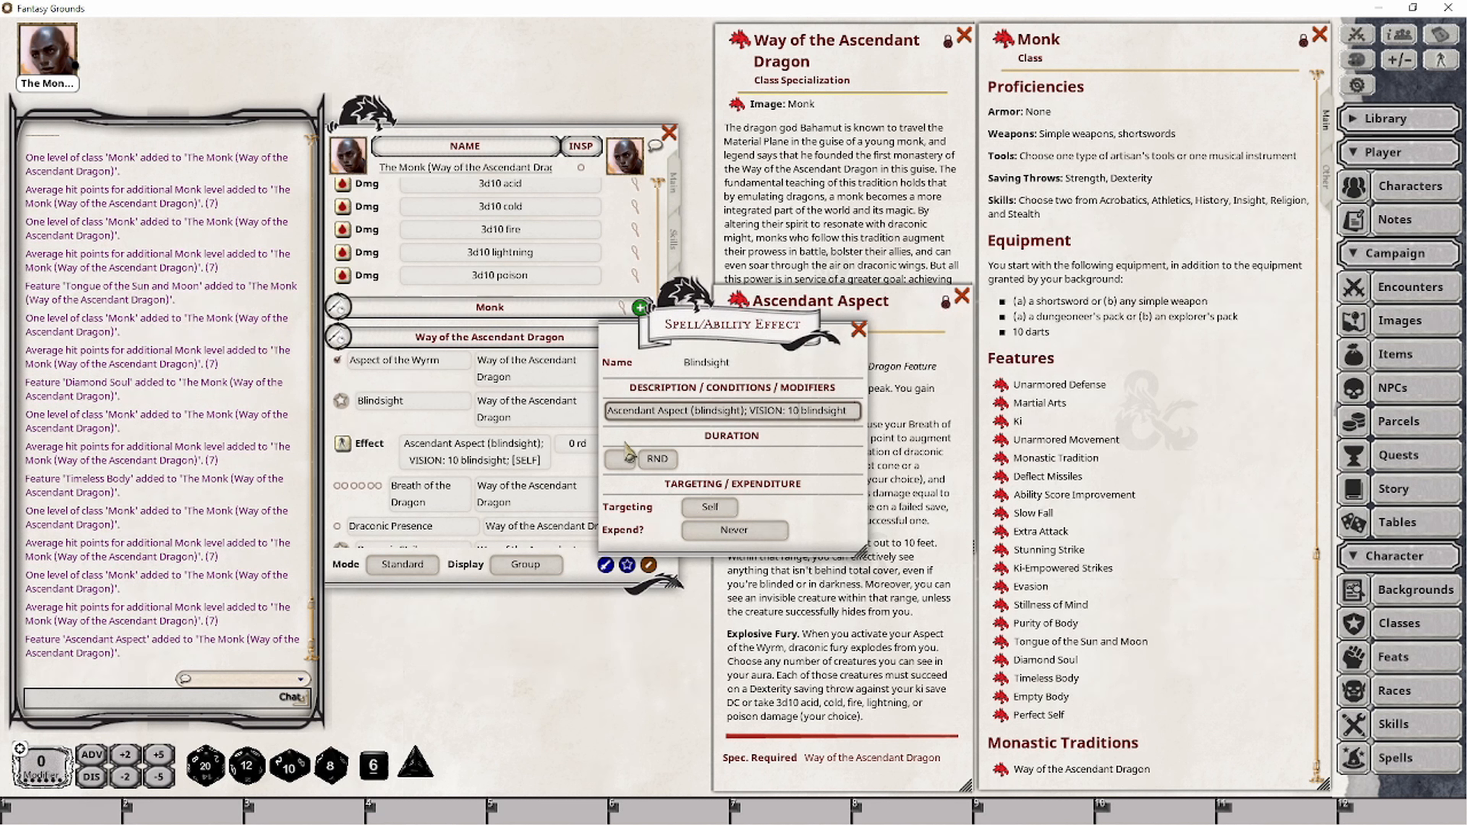
left_click(859, 330)
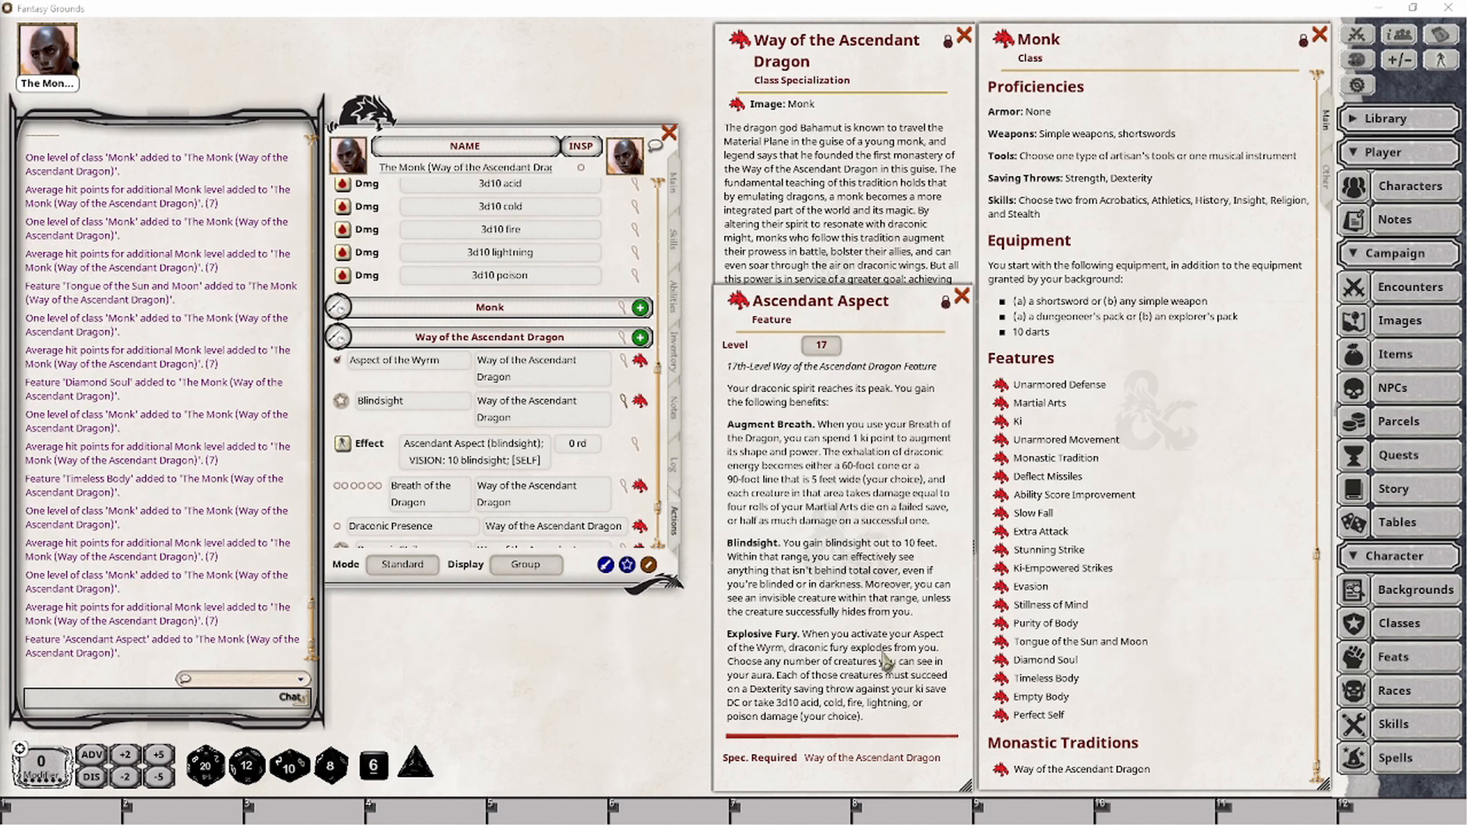
- Add the Ascendant Aspect feature to the actions once more and place it in the Way of the Ascendant Dragon group
double_click(485, 381)
scroll(534, 479, "up", 5)
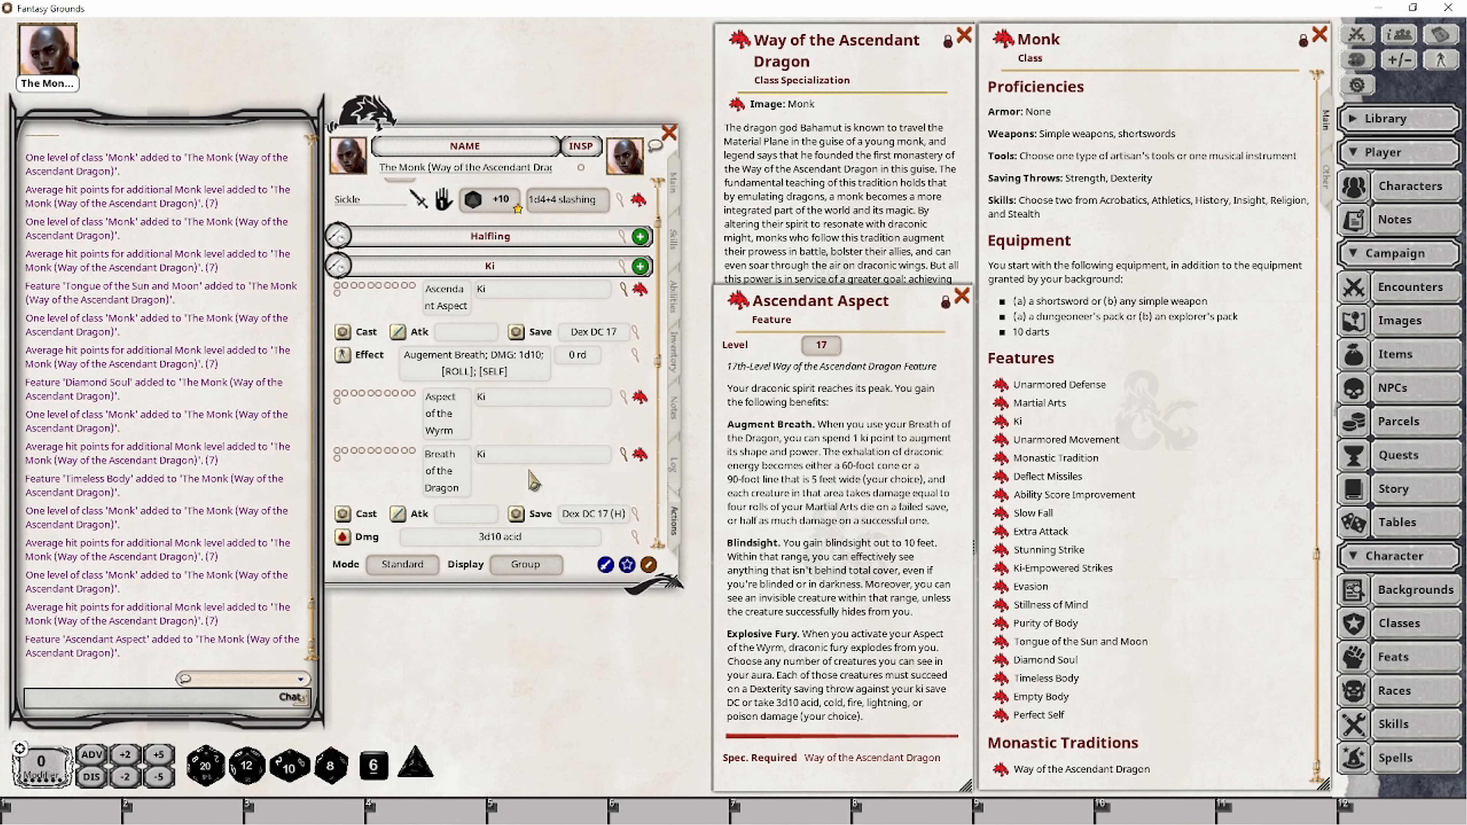
scroll(618, 523, "down", 3)
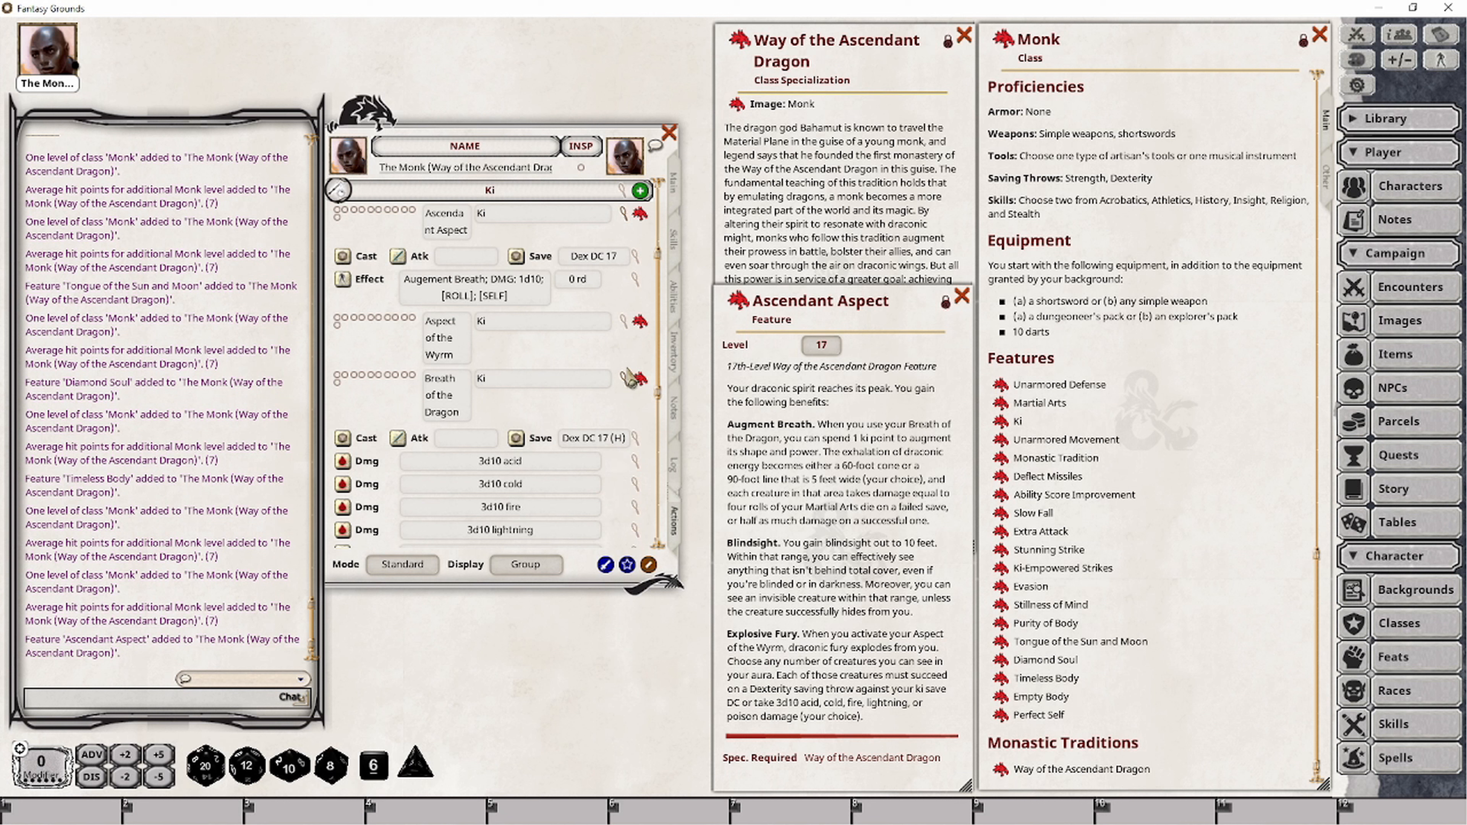
scroll(621, 387, "up", 6)
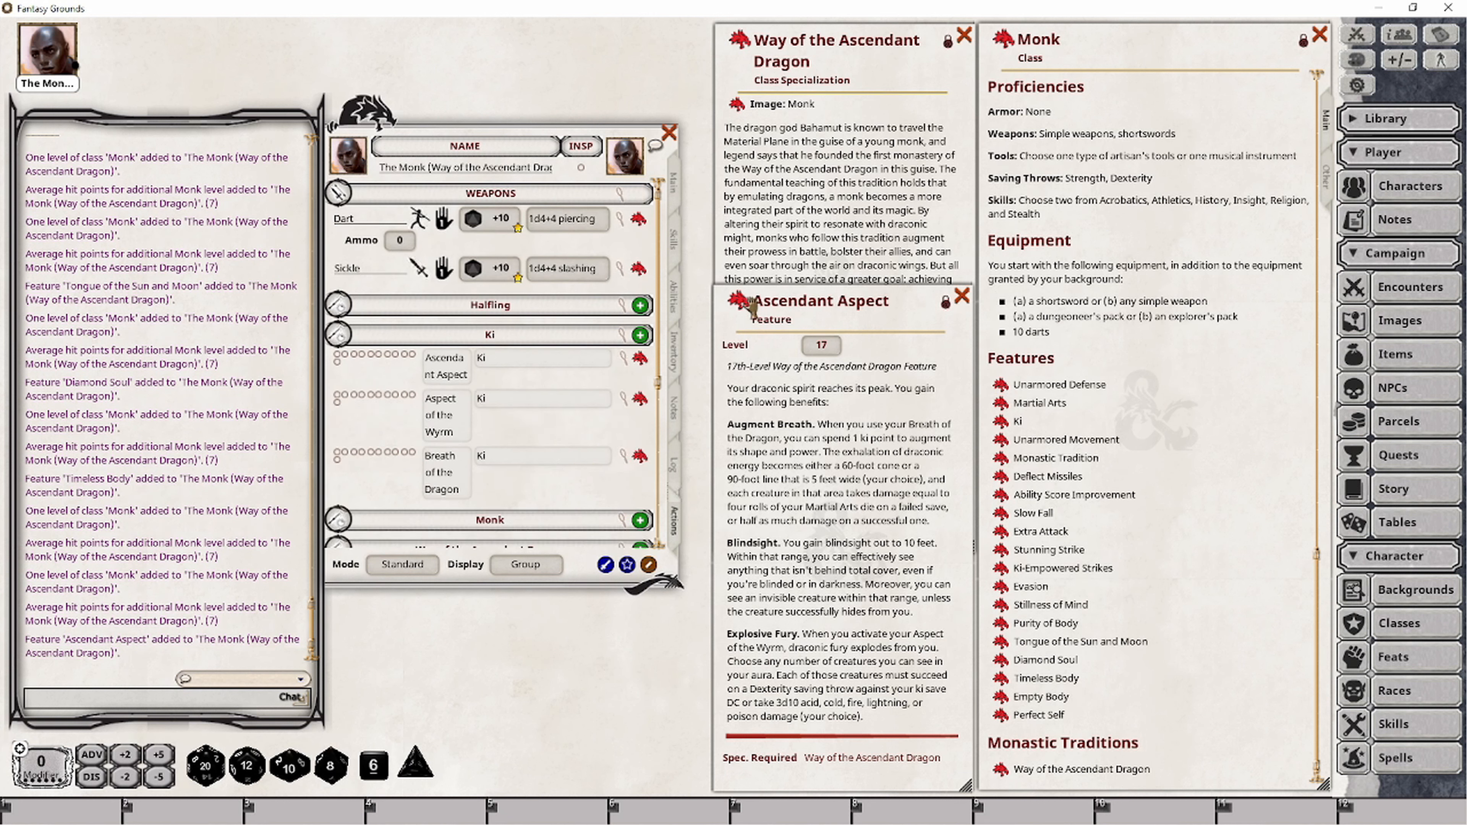
left_click_drag(745, 309, 606, 410)
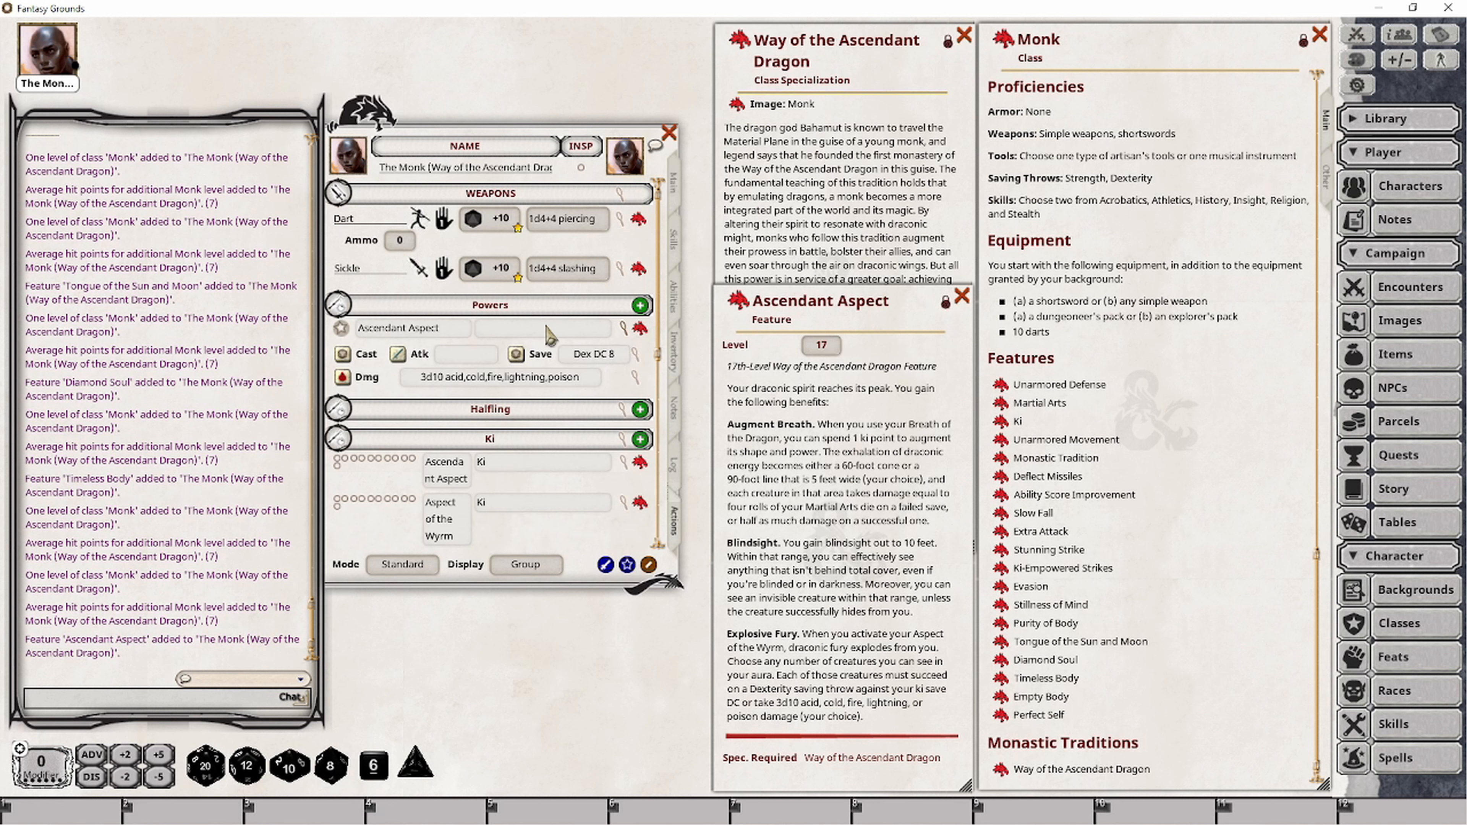
scroll(554, 333, "down", 3)
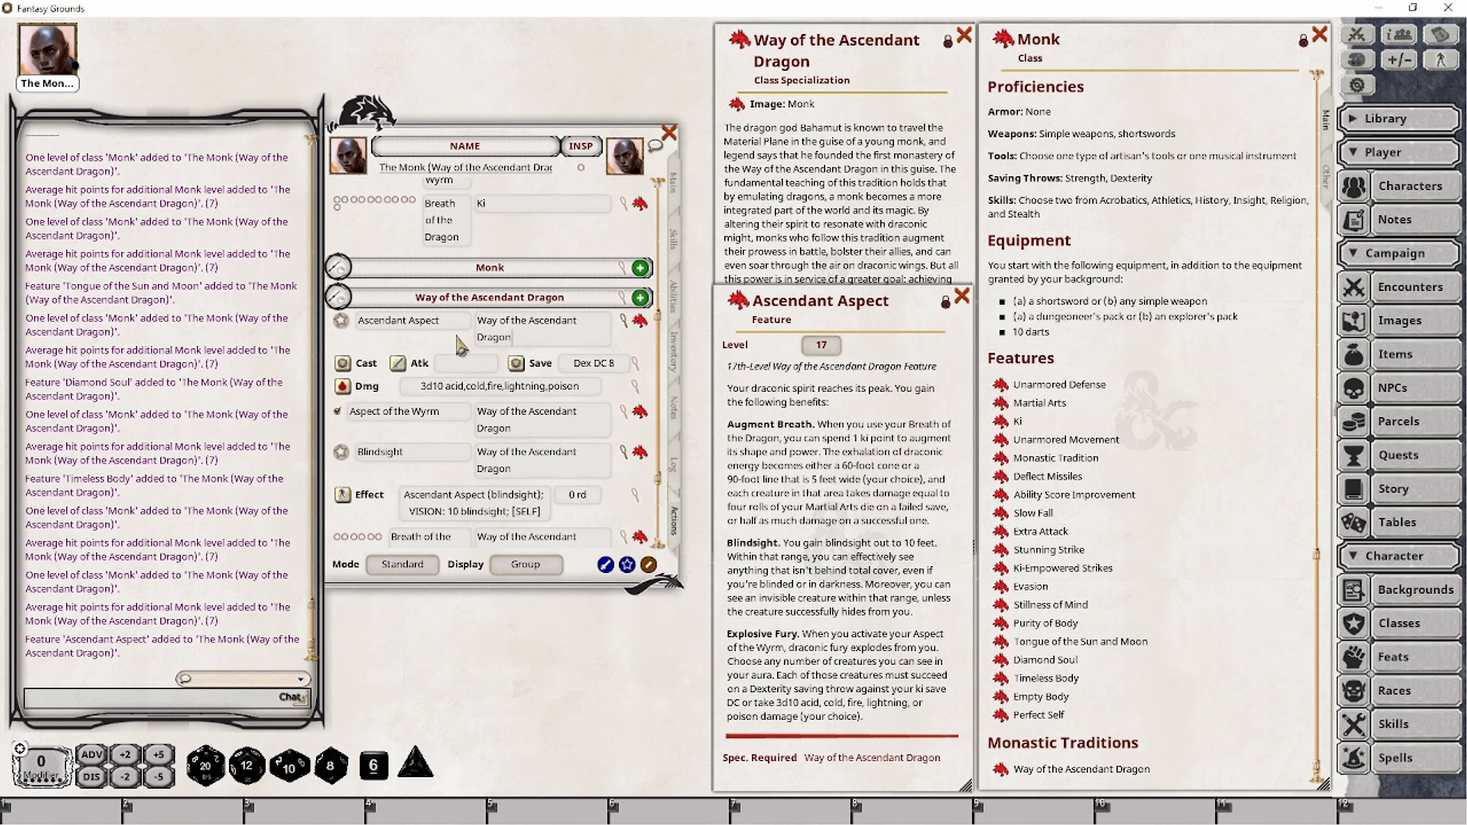
- Rename the newly added Ascendant Aspect power as Explosive Fury
left_click_drag(460, 327, 370, 325)
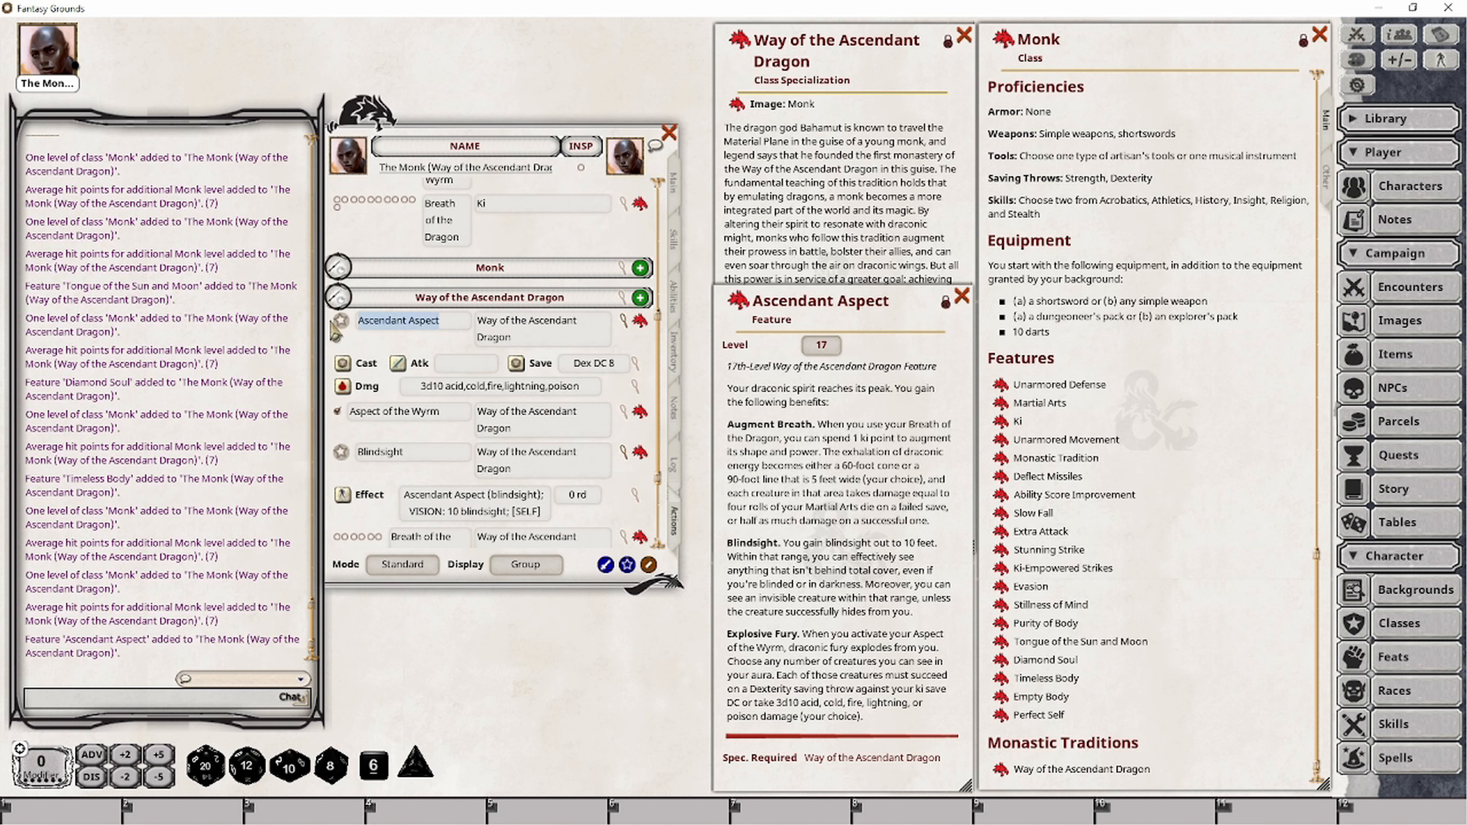
type("Explosive Fur")
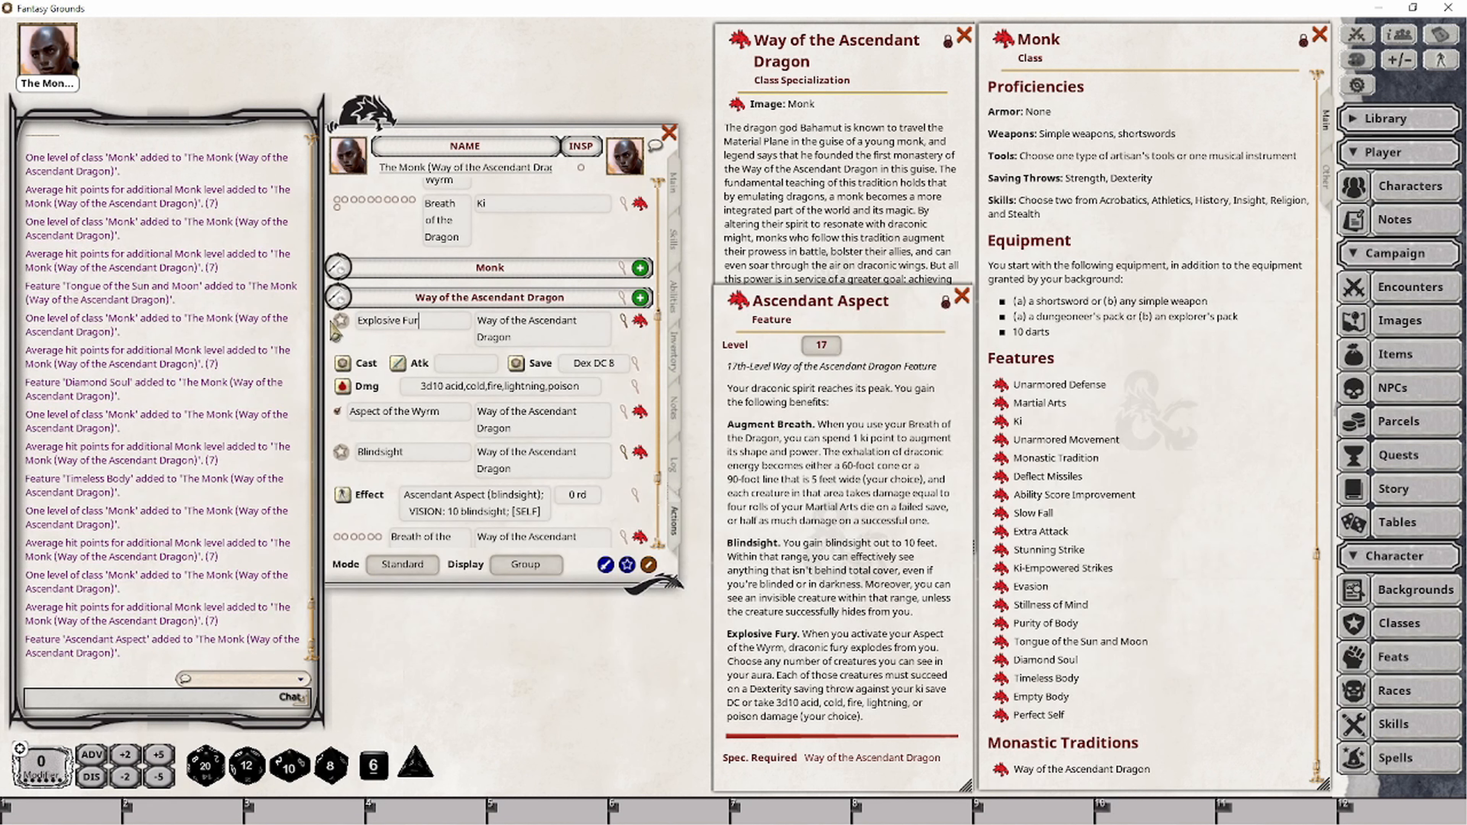
type("y")
key("Tab")
- Set Explosive Fury's Dex saving throw to use the Group DC as its base
scroll(563, 341, "down", 3)
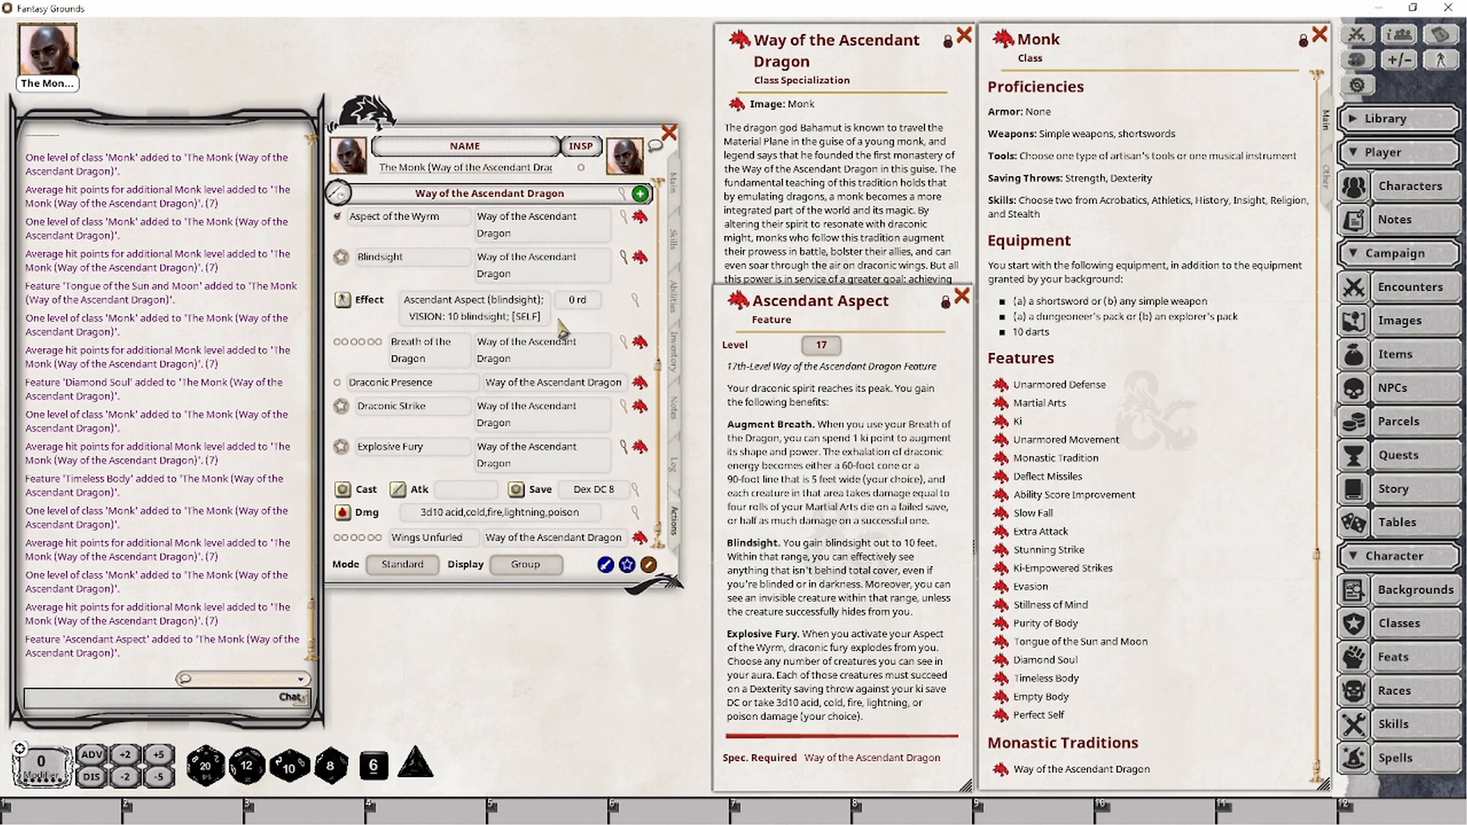
left_click(634, 481)
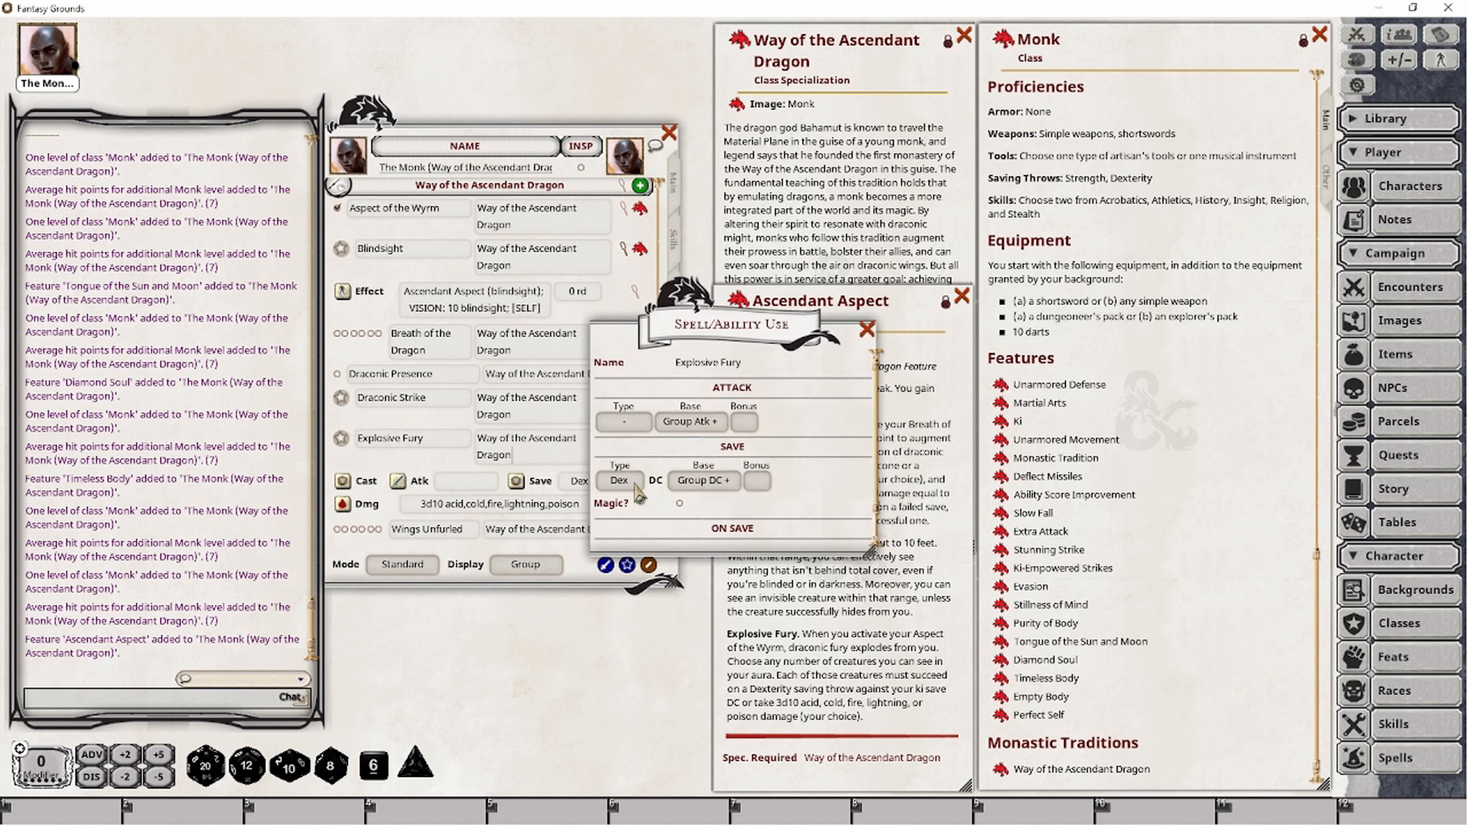
left_click_drag(774, 340, 853, 342)
left_click(946, 329)
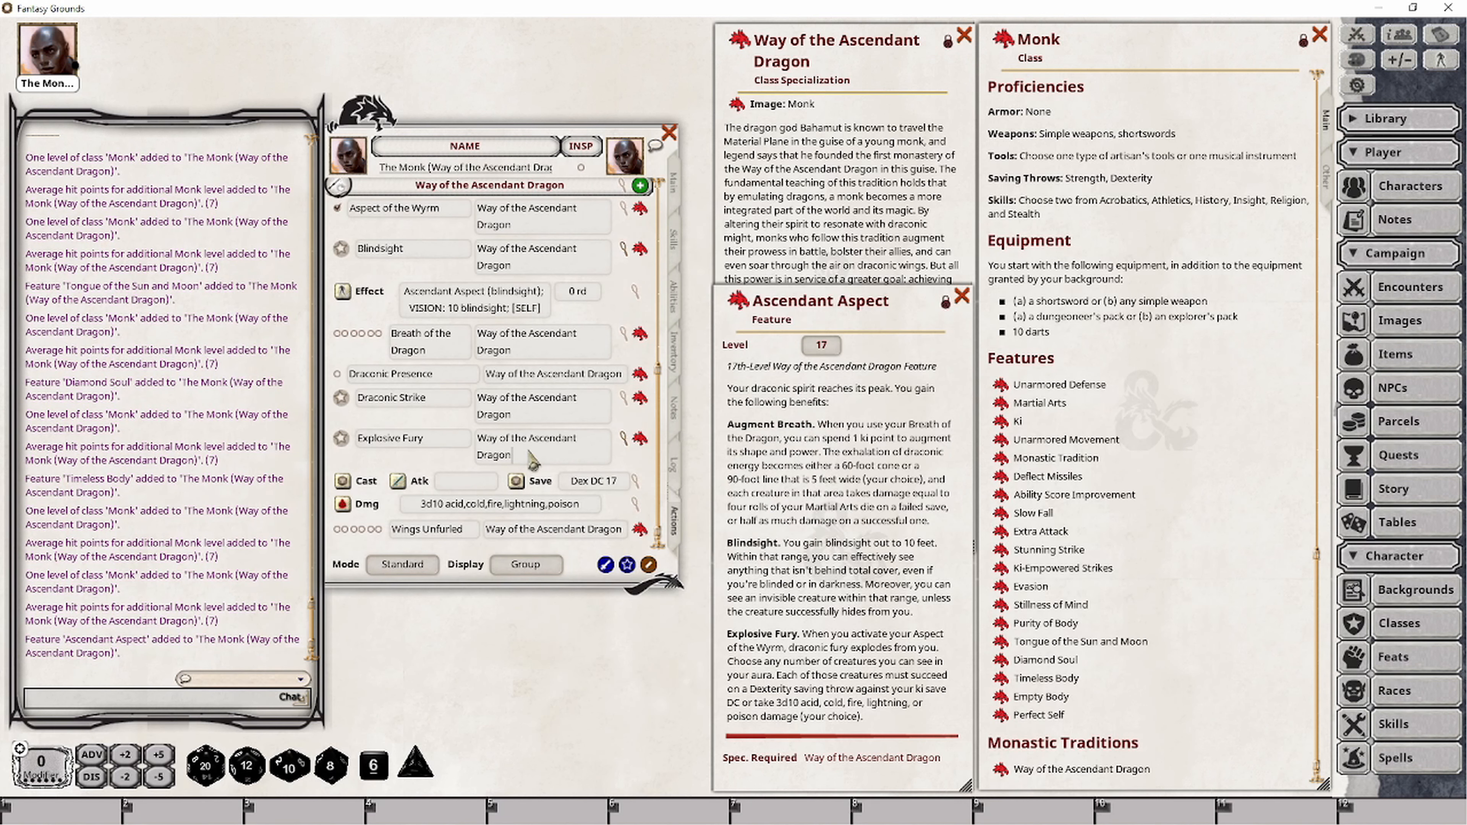
- Rename the Ascendant Aspect power in the Ki group as "Augement Breath"
scroll(537, 442, "up", 3)
scroll(537, 442, "up", 3)
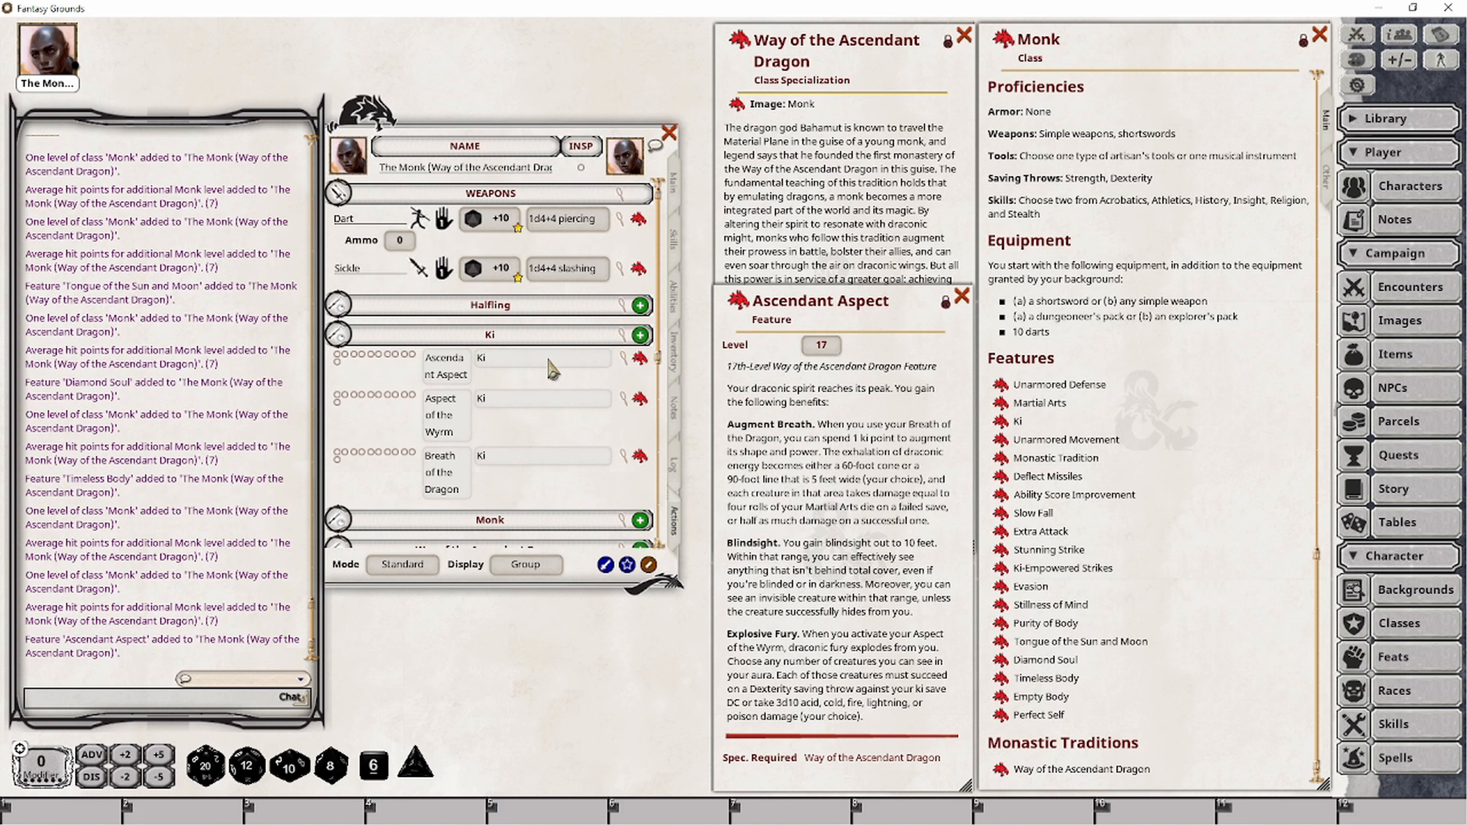
left_click(625, 360)
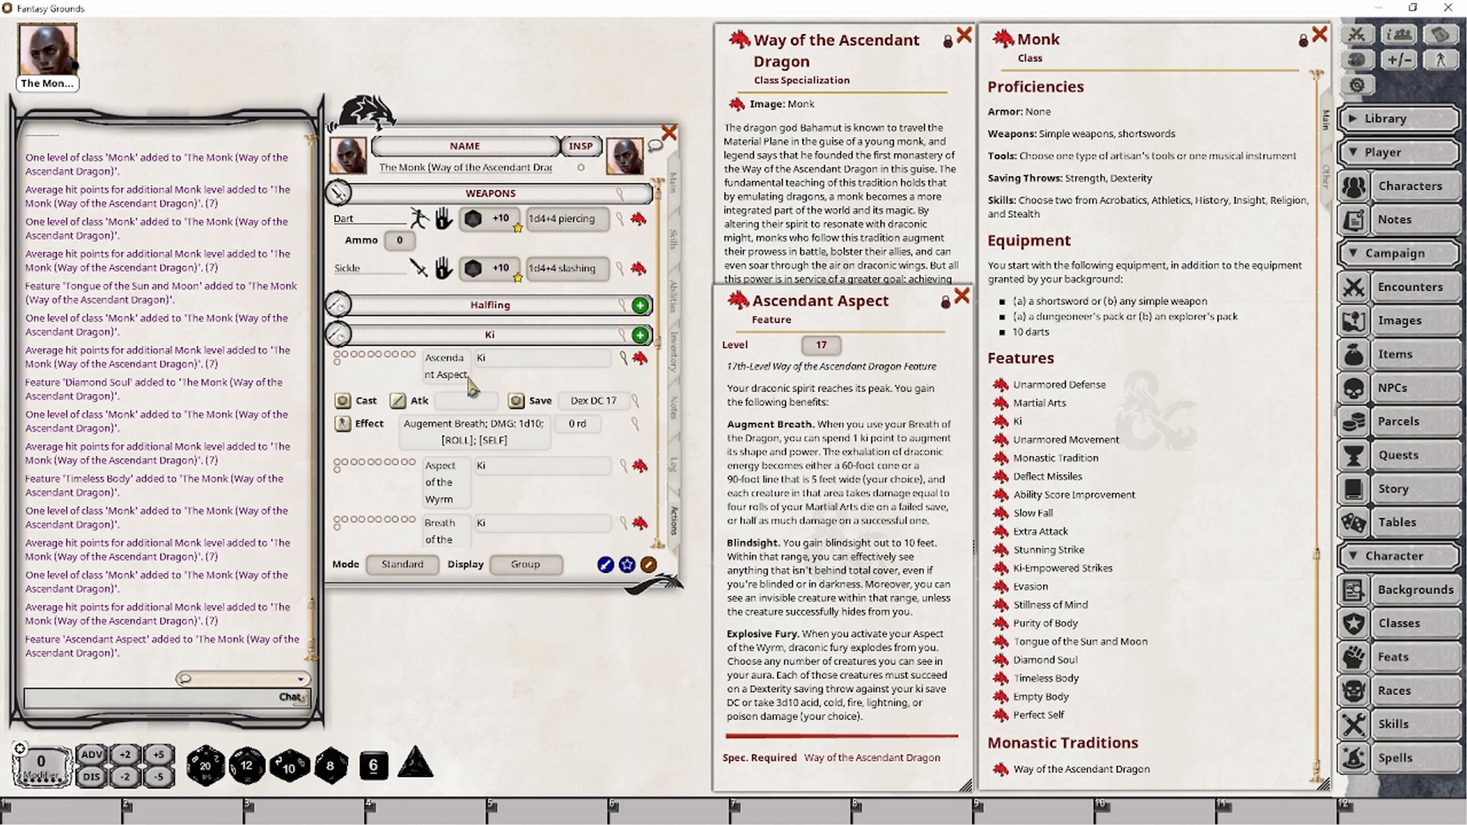
key("ctrl+a")
type("Au")
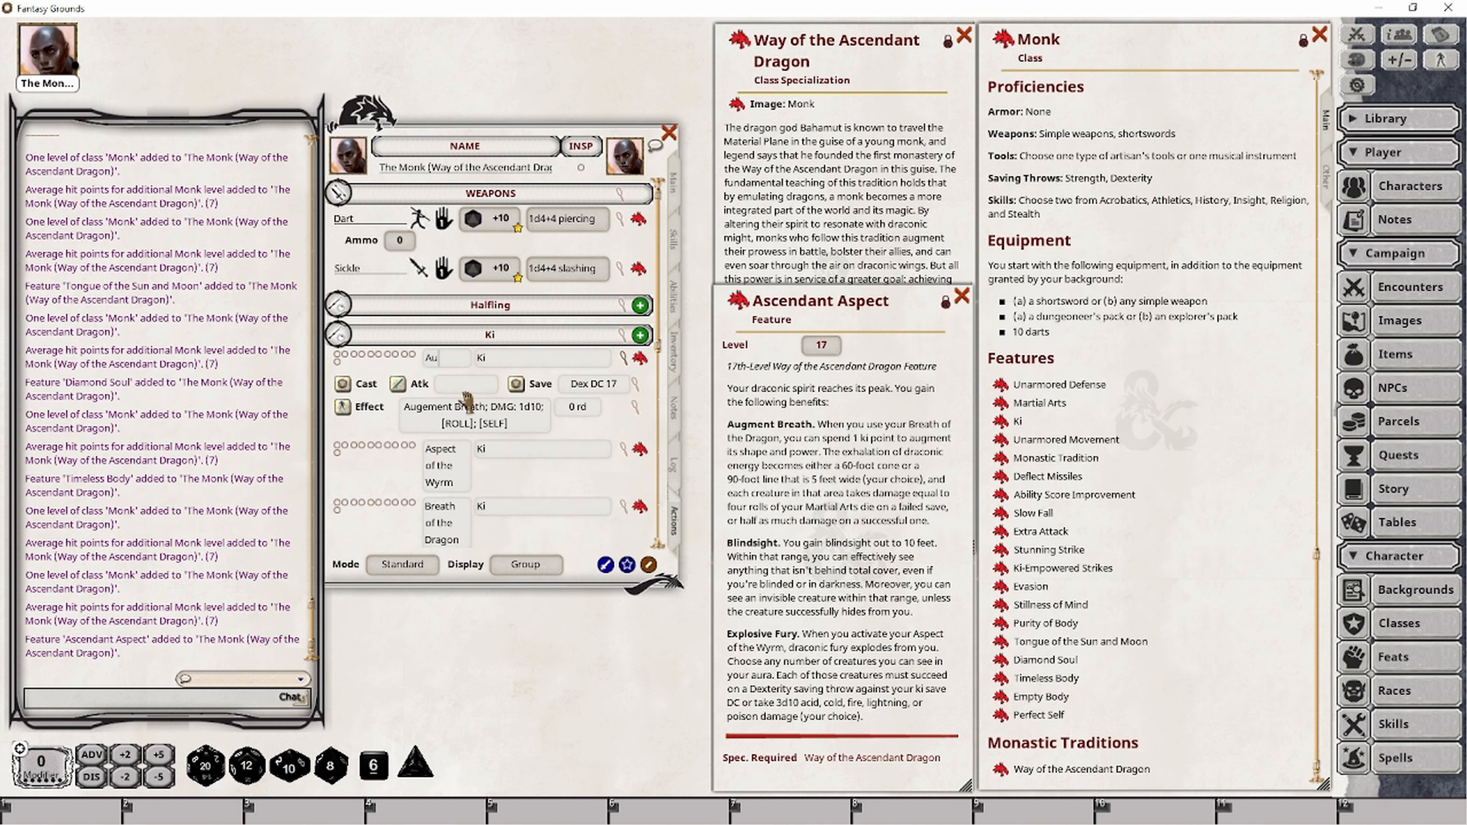
type("gement Breath")
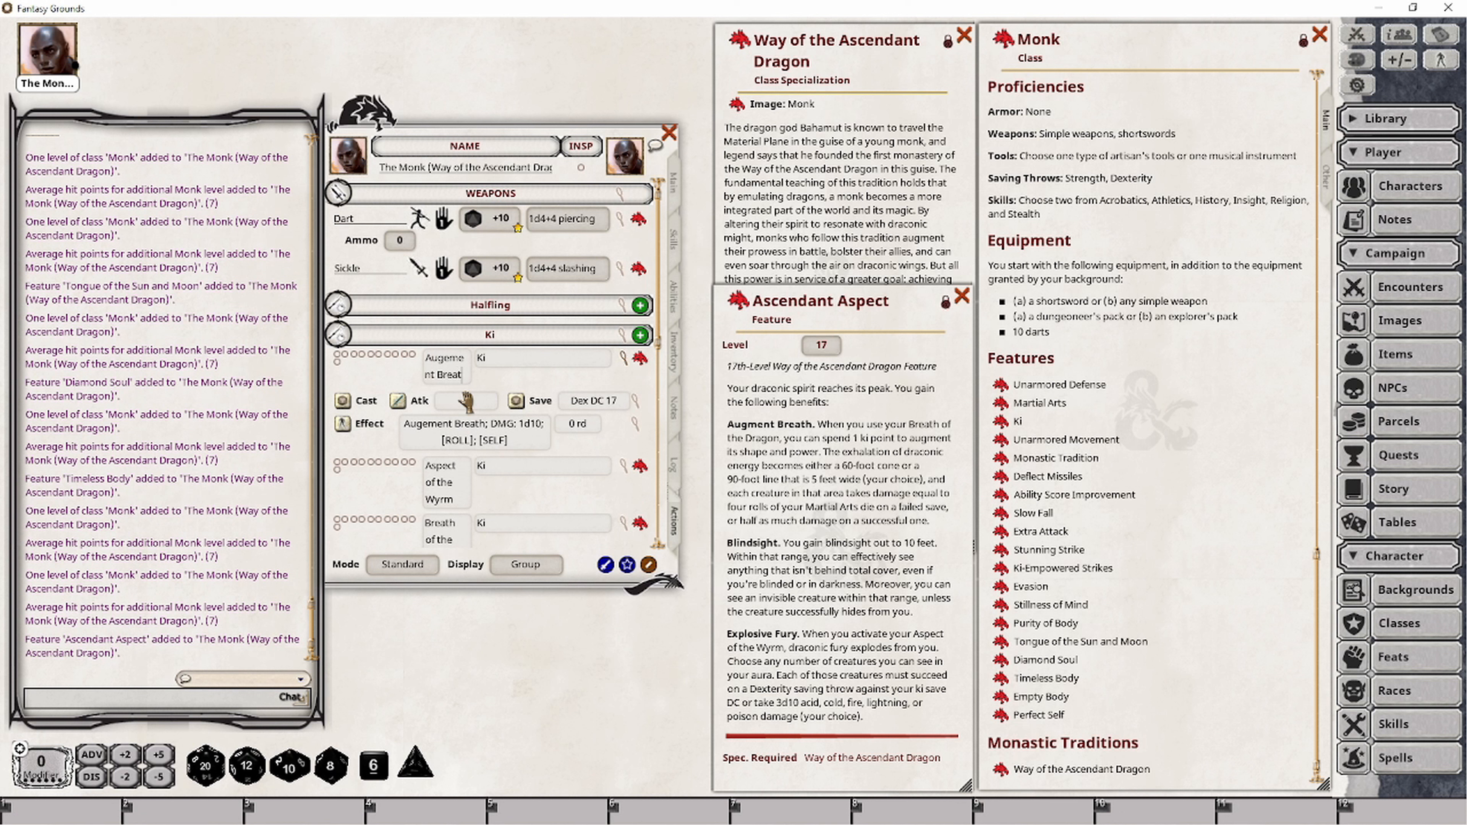
- Delete the cast and save action from the Augement Breath power, keeping its effect action
right_click(617, 400)
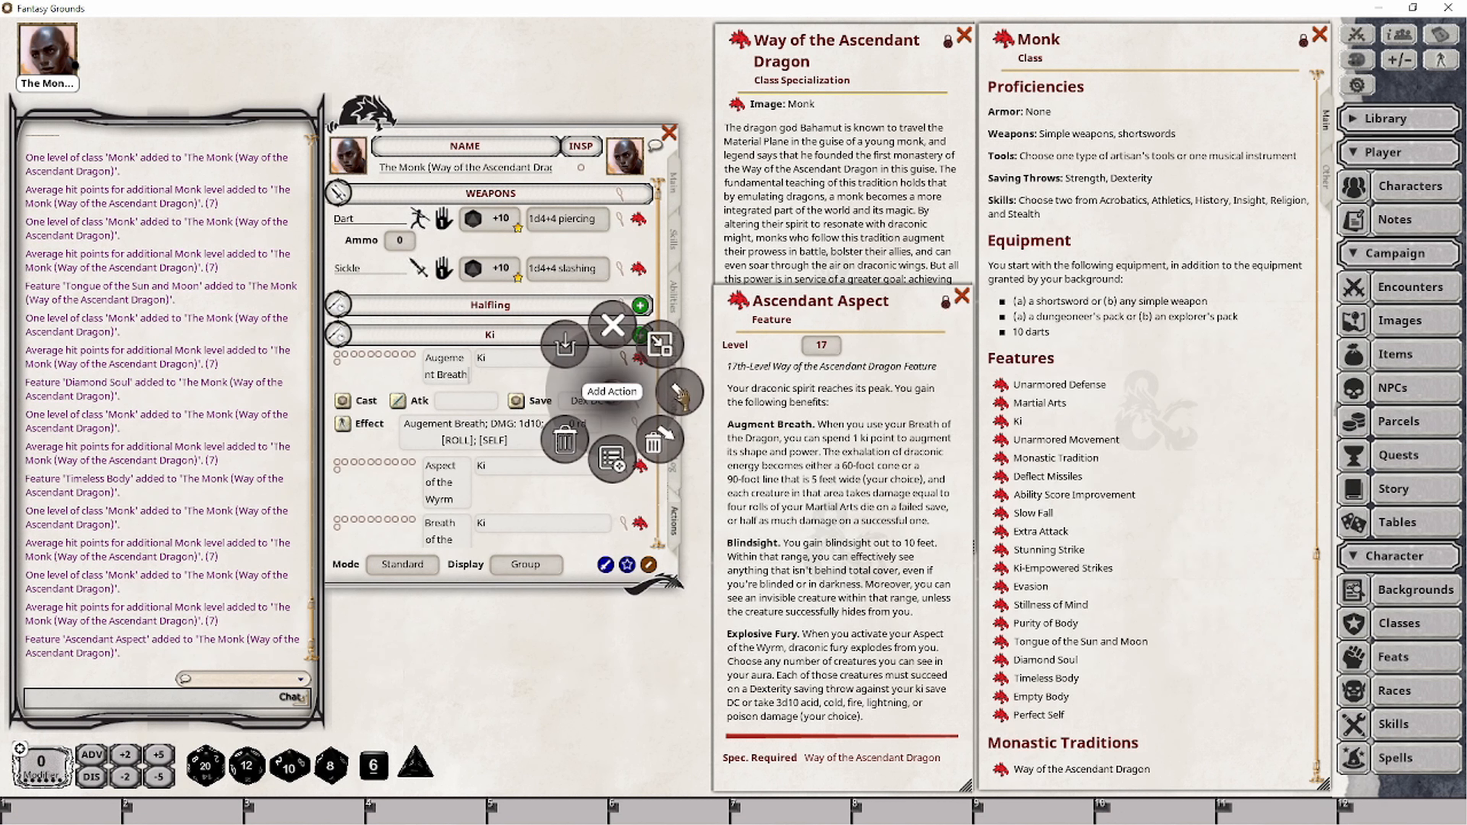
left_click(653, 441)
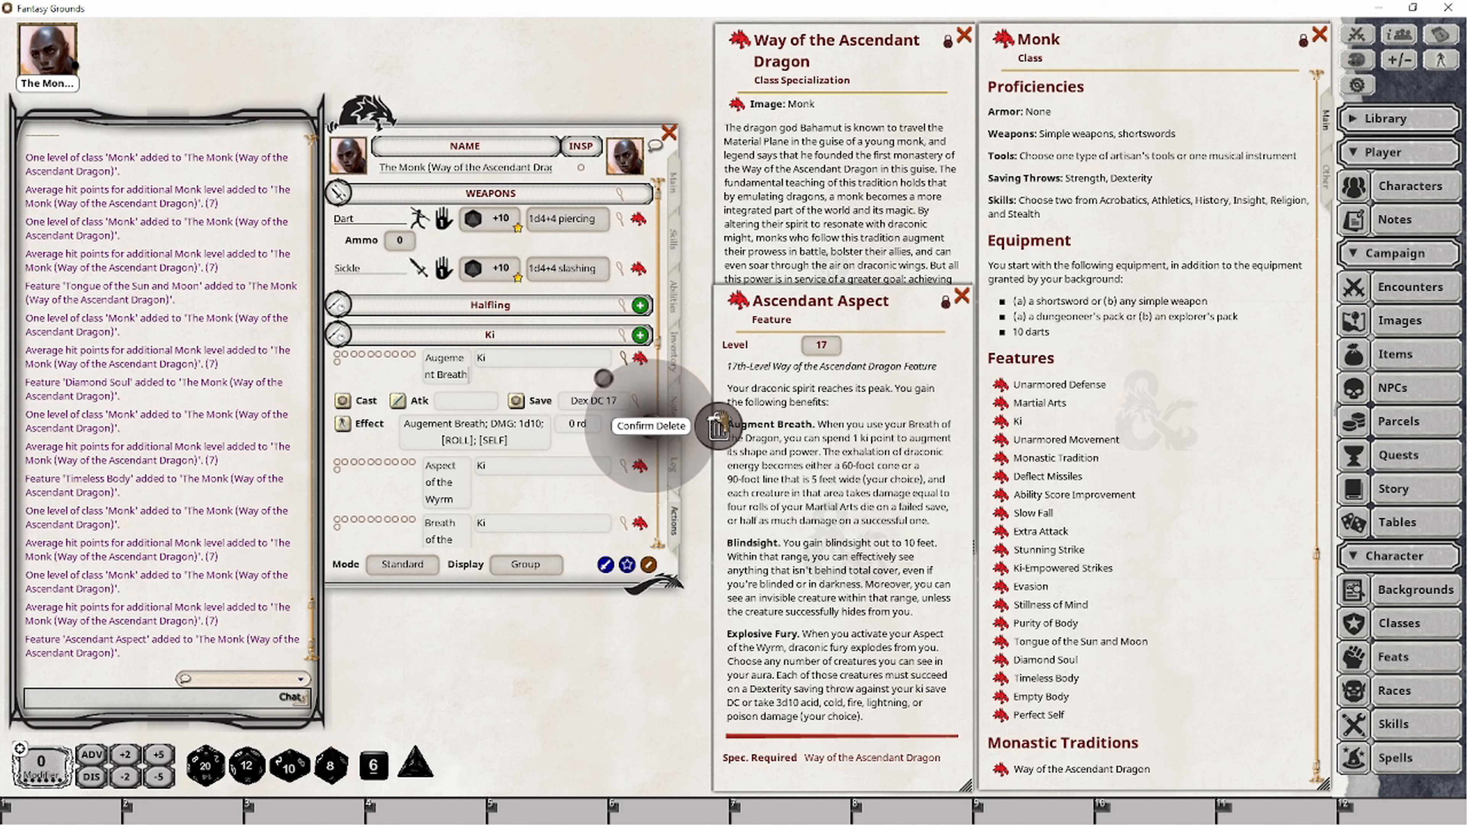
left_click(710, 415)
- Add four more damage actions to the Explosive Fury power
scroll(594, 356, "down", 6)
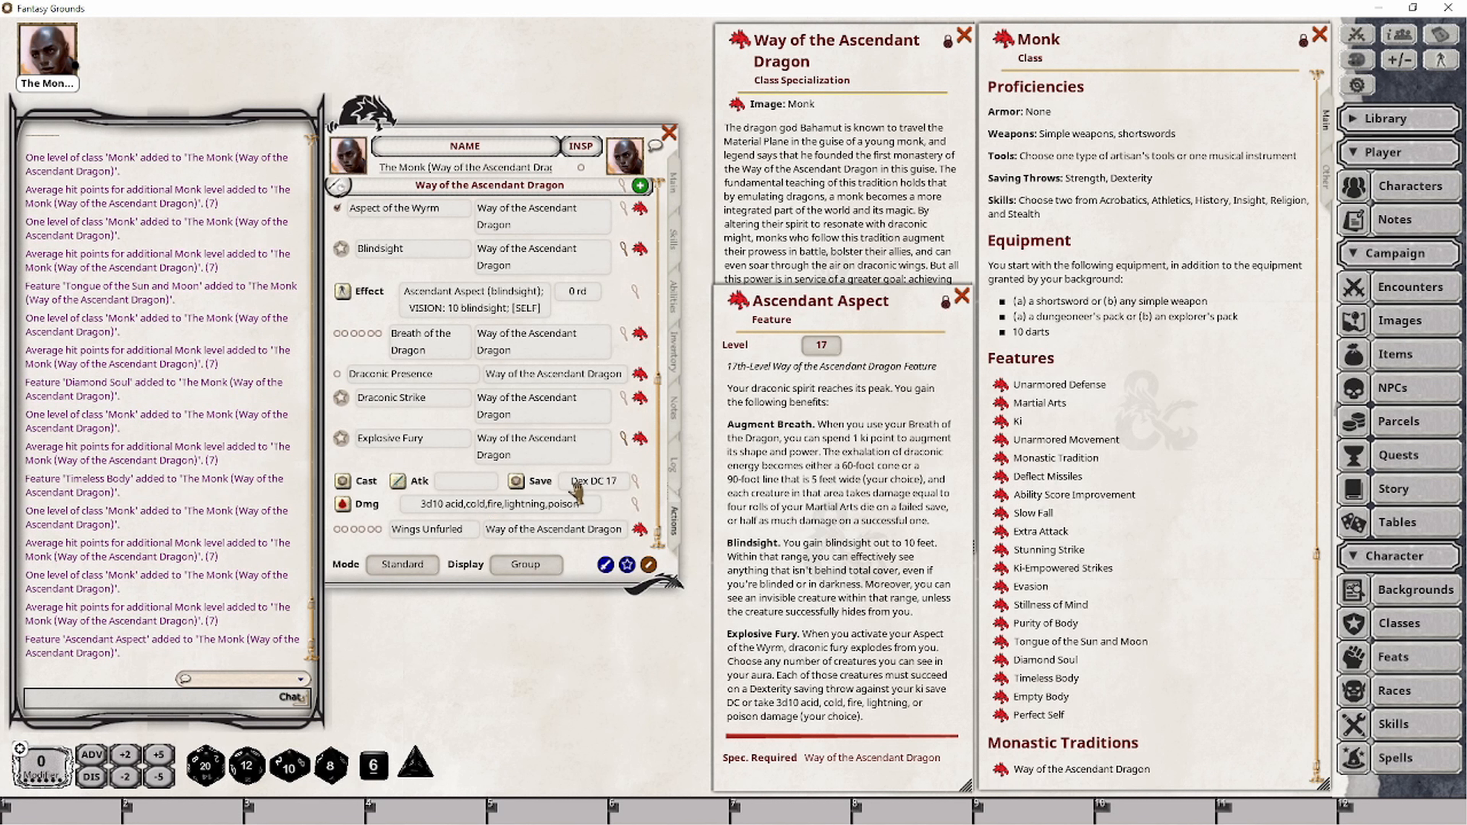
right_click(593, 509)
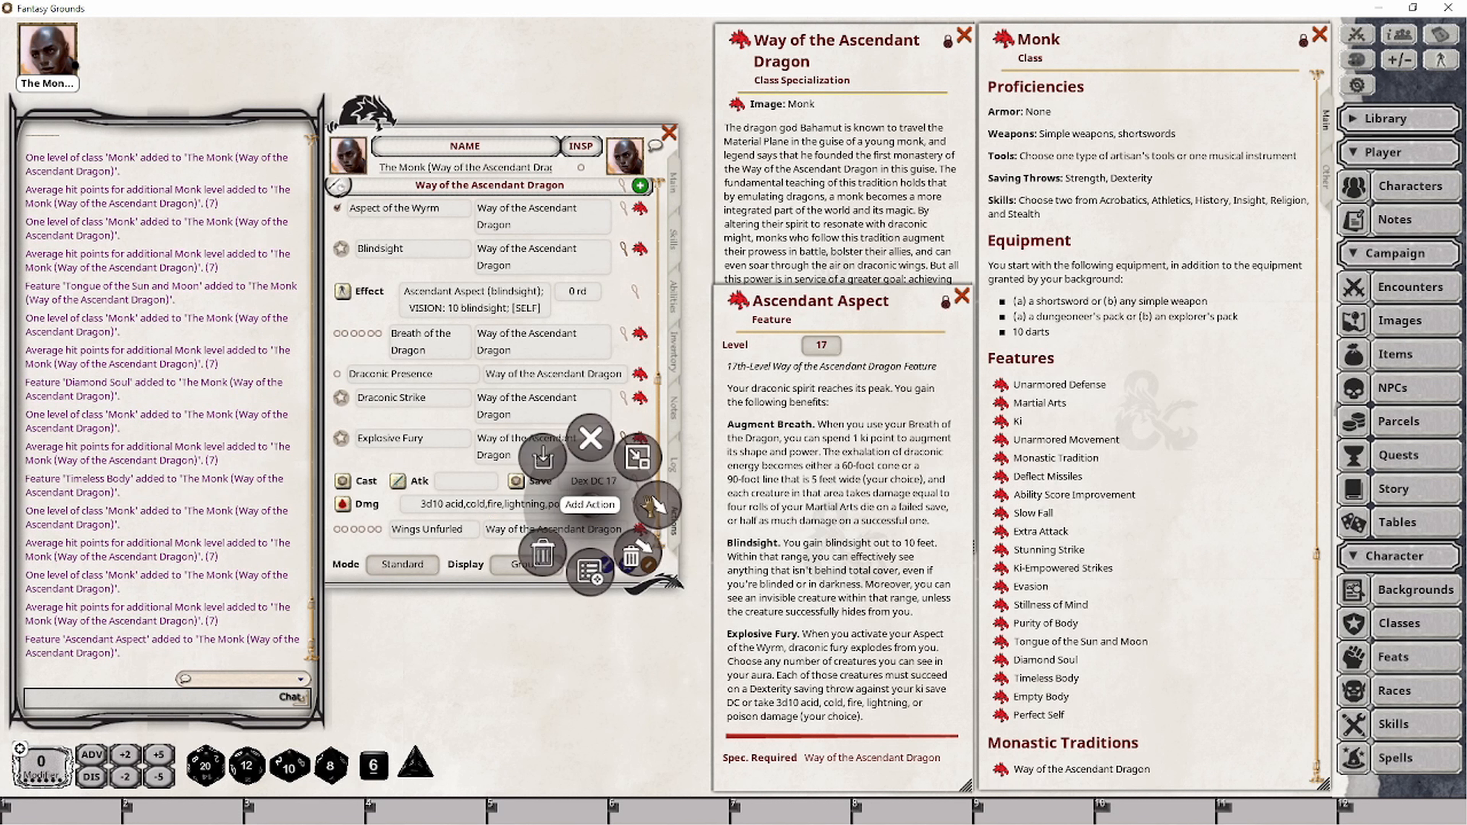
left_click(647, 505)
left_click(720, 510)
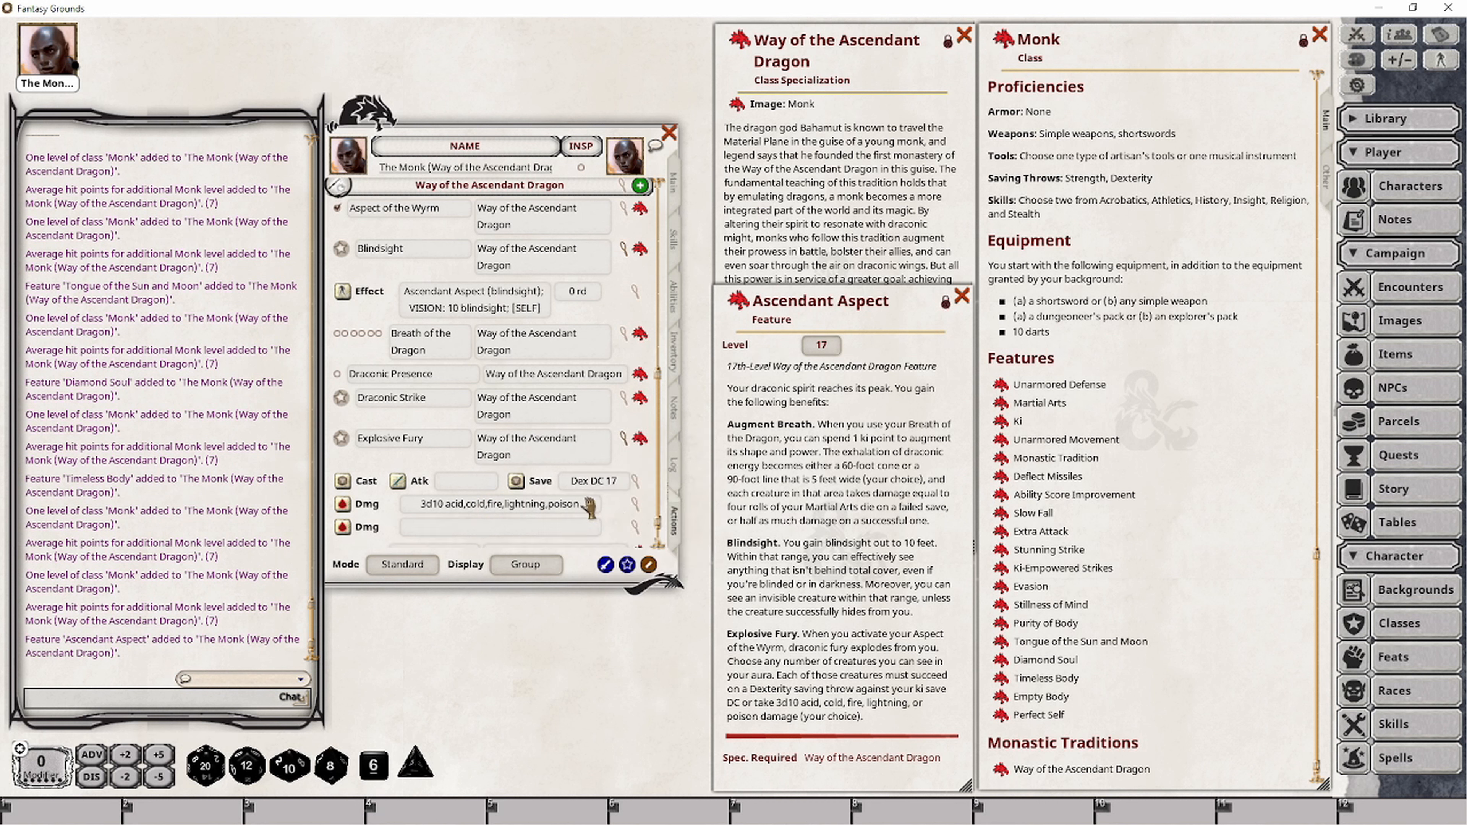
scroll(594, 512, "down", 1)
right_click(624, 479)
left_click(691, 477)
left_click(691, 477)
right_click(649, 484)
left_click(708, 492)
left_click(705, 504)
right_click(643, 493)
left_click(709, 494)
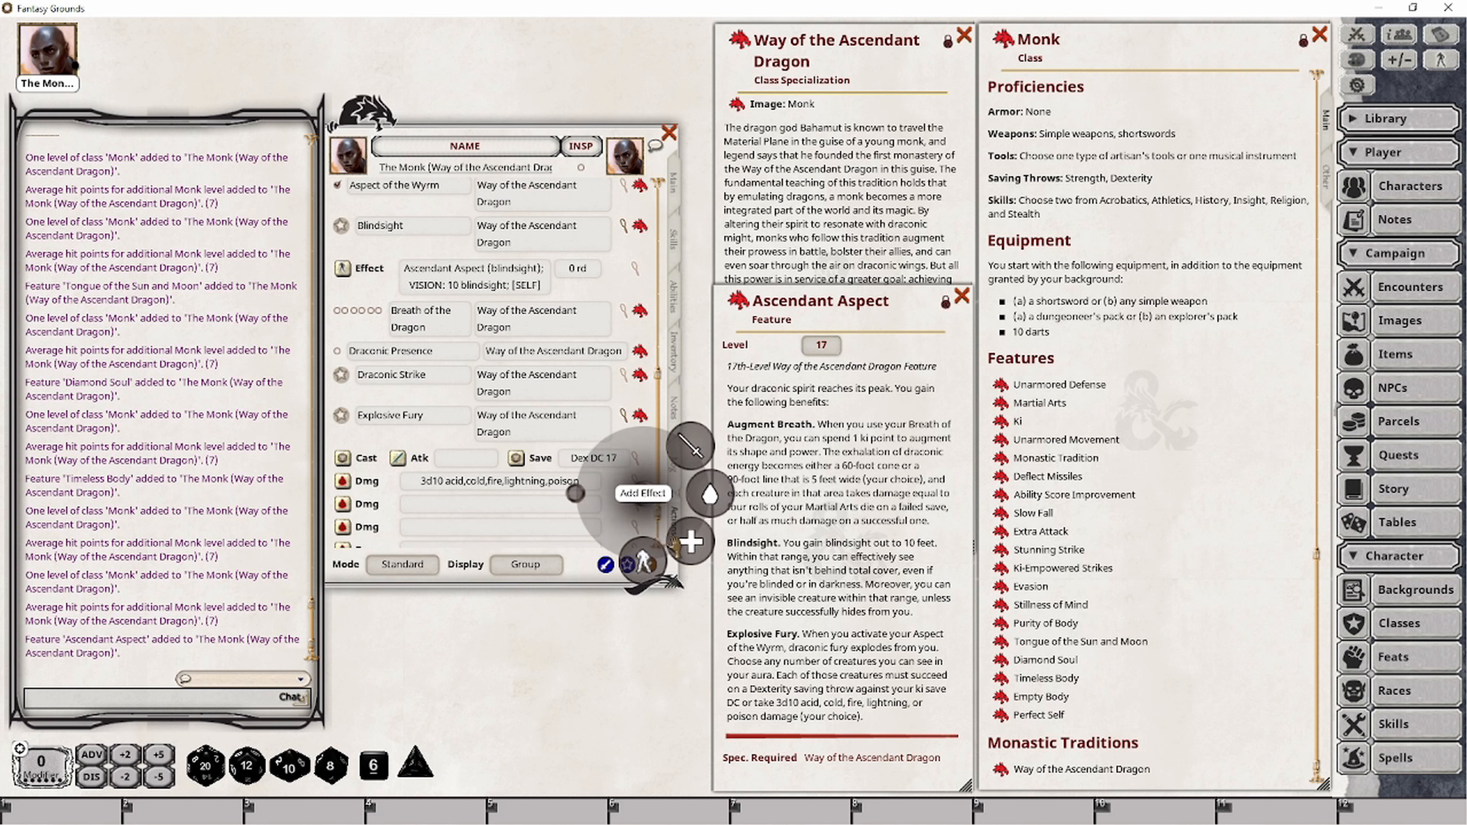
left_click(707, 503)
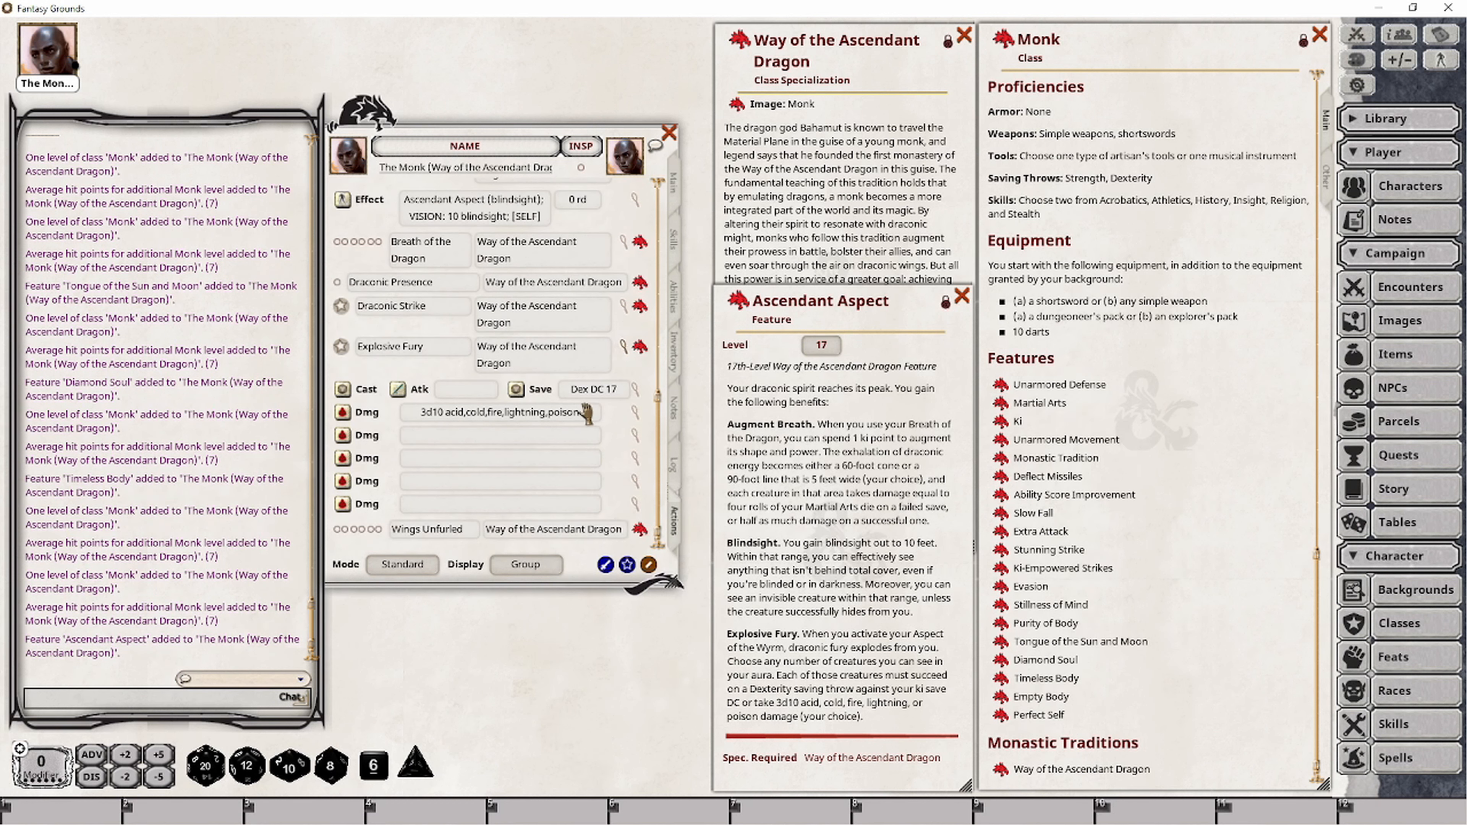
- Define Explosive Fury's second damage action as 3d10 cold
left_click(635, 435)
left_click_drag(687, 342, 797, 399)
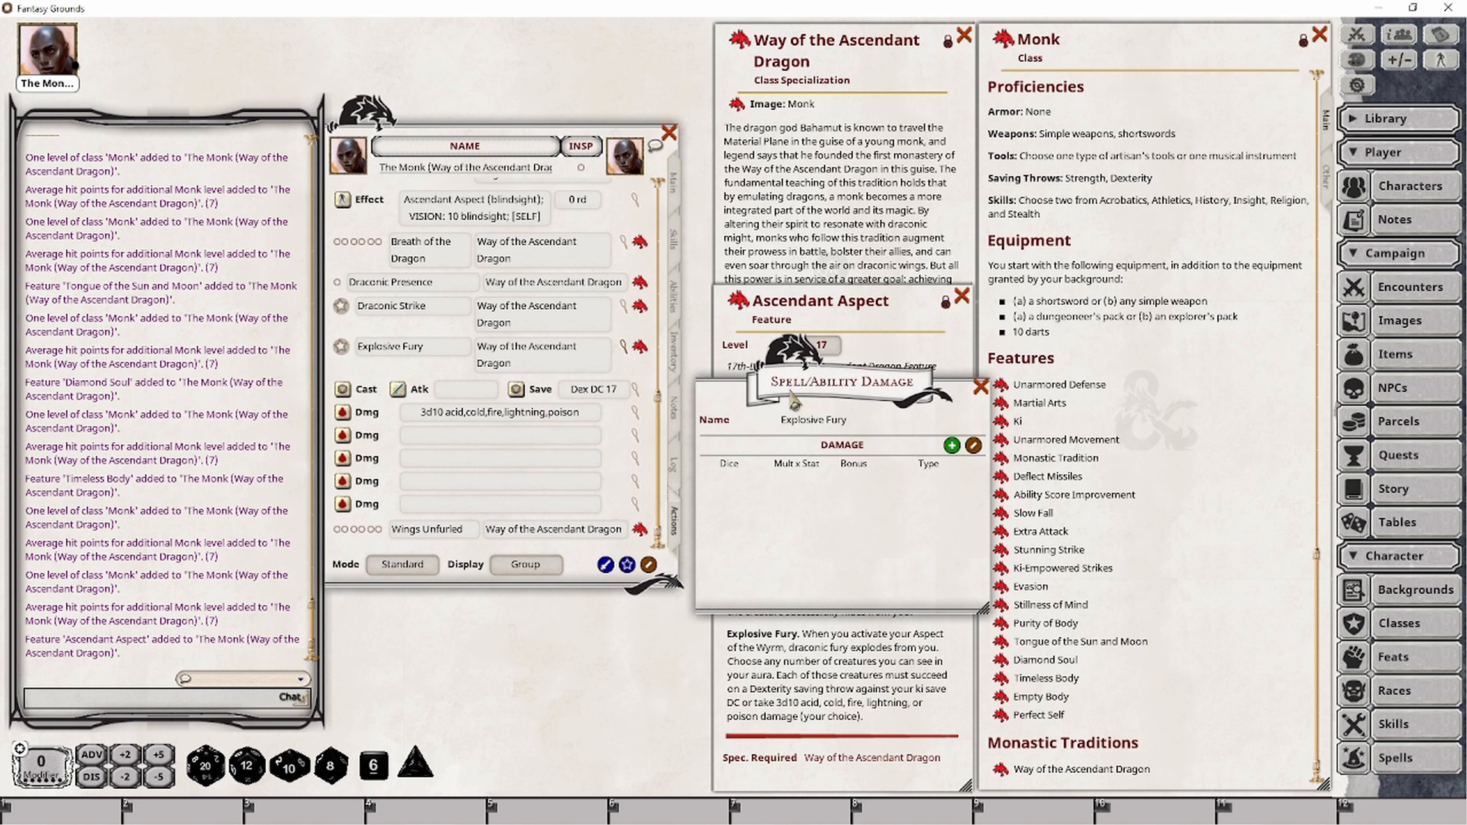
left_click_drag(289, 766, 754, 491)
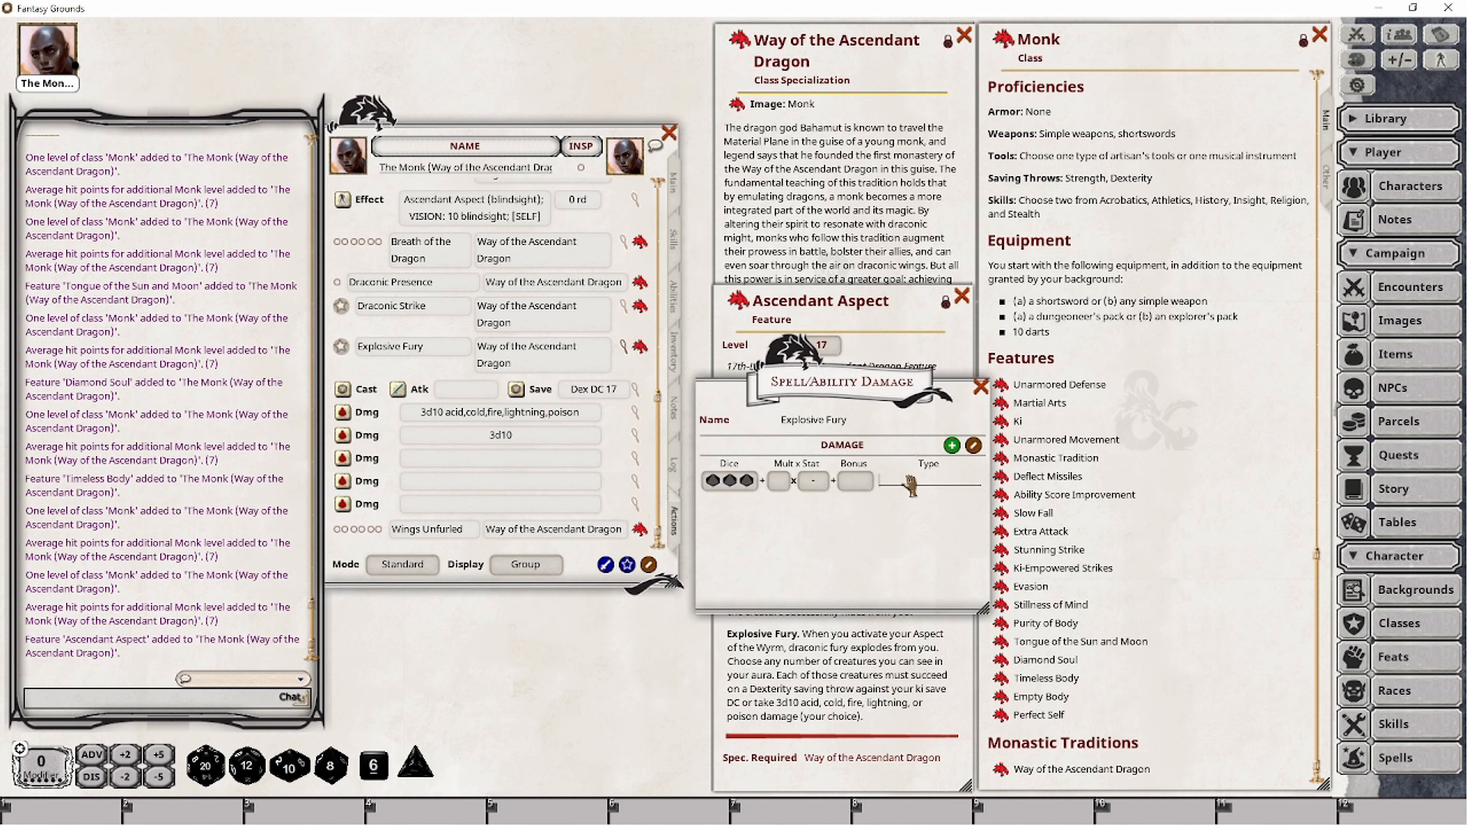
type("cold")
left_click(980, 386)
- Define Explosive Fury's remaining empty damage actions as 3d10 fire, 3d10 lightning and 3d10 poison, and limit the first one to acid
left_click(634, 457)
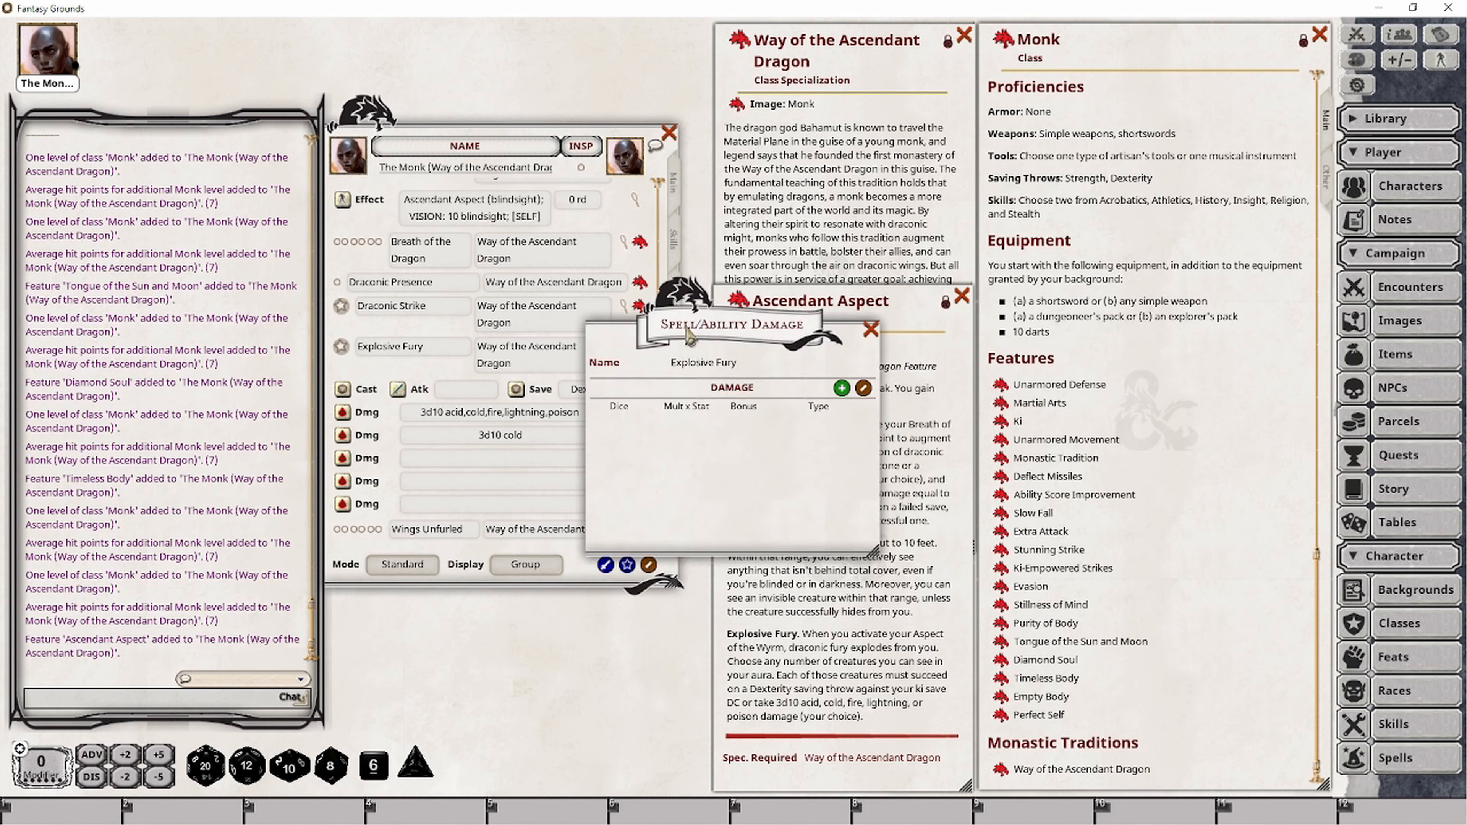
left_click_drag(690, 326, 734, 469)
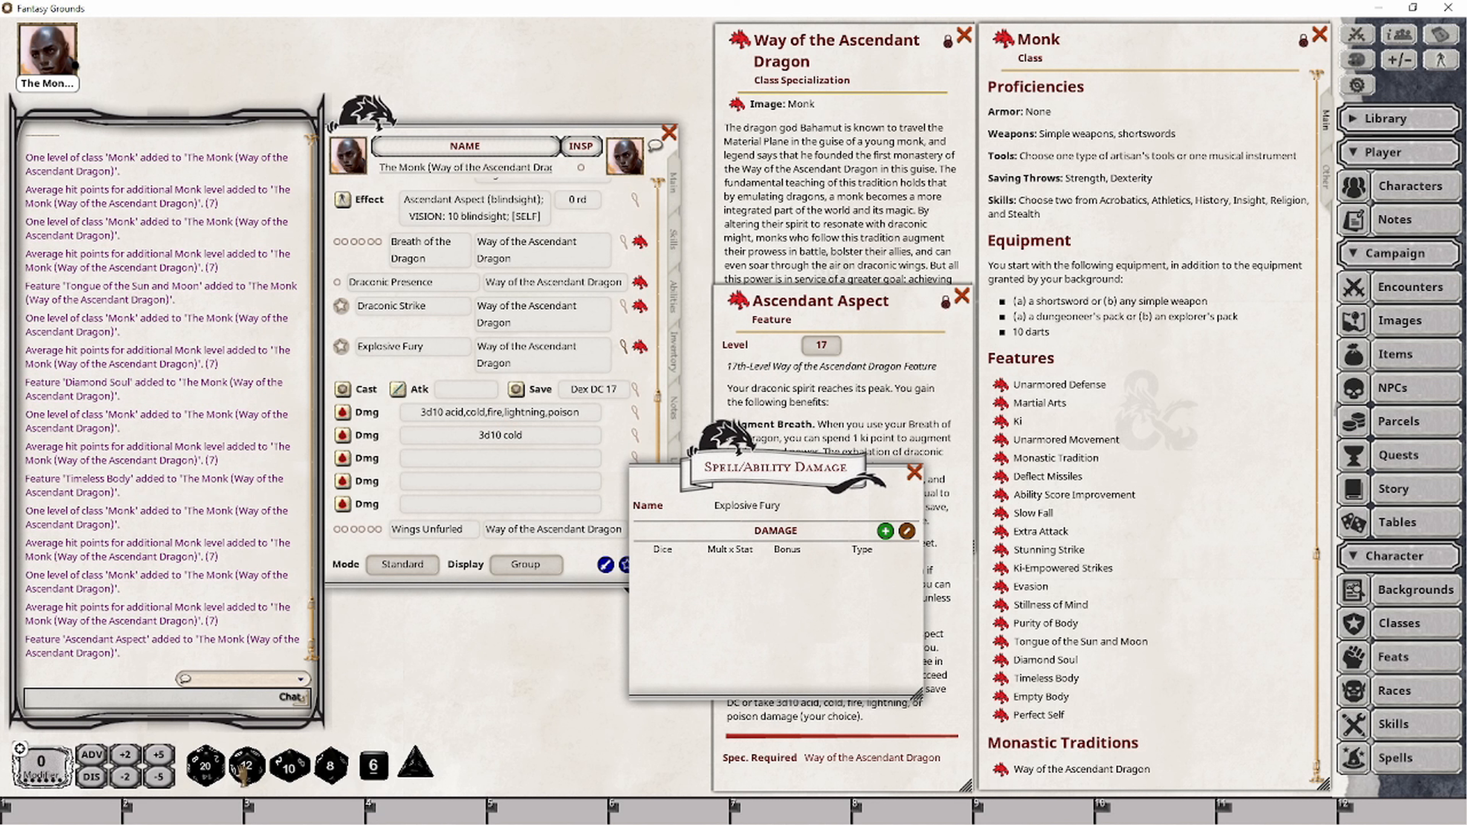
left_click_drag(290, 767, 676, 588)
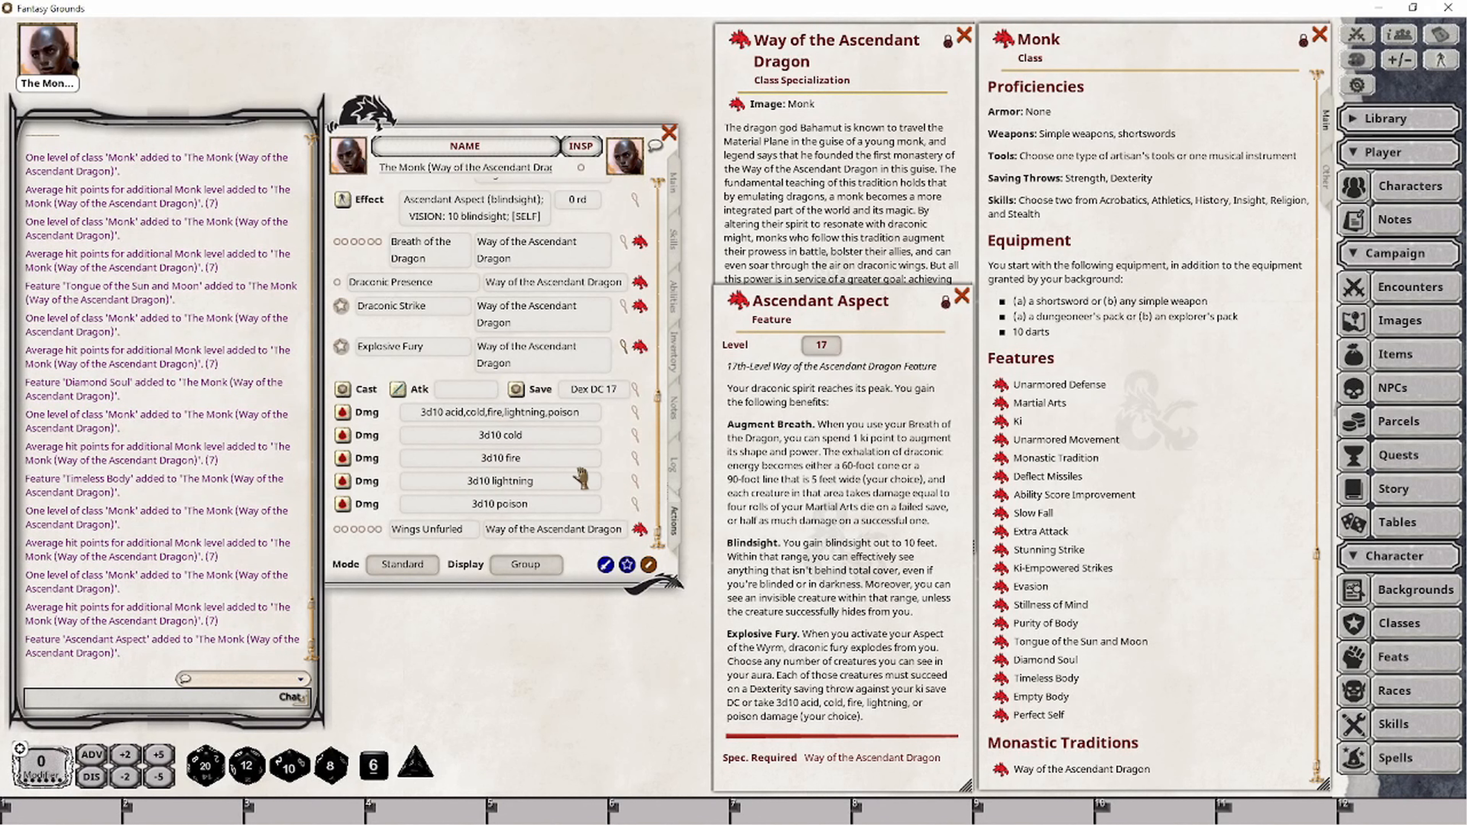
left_click(634, 412)
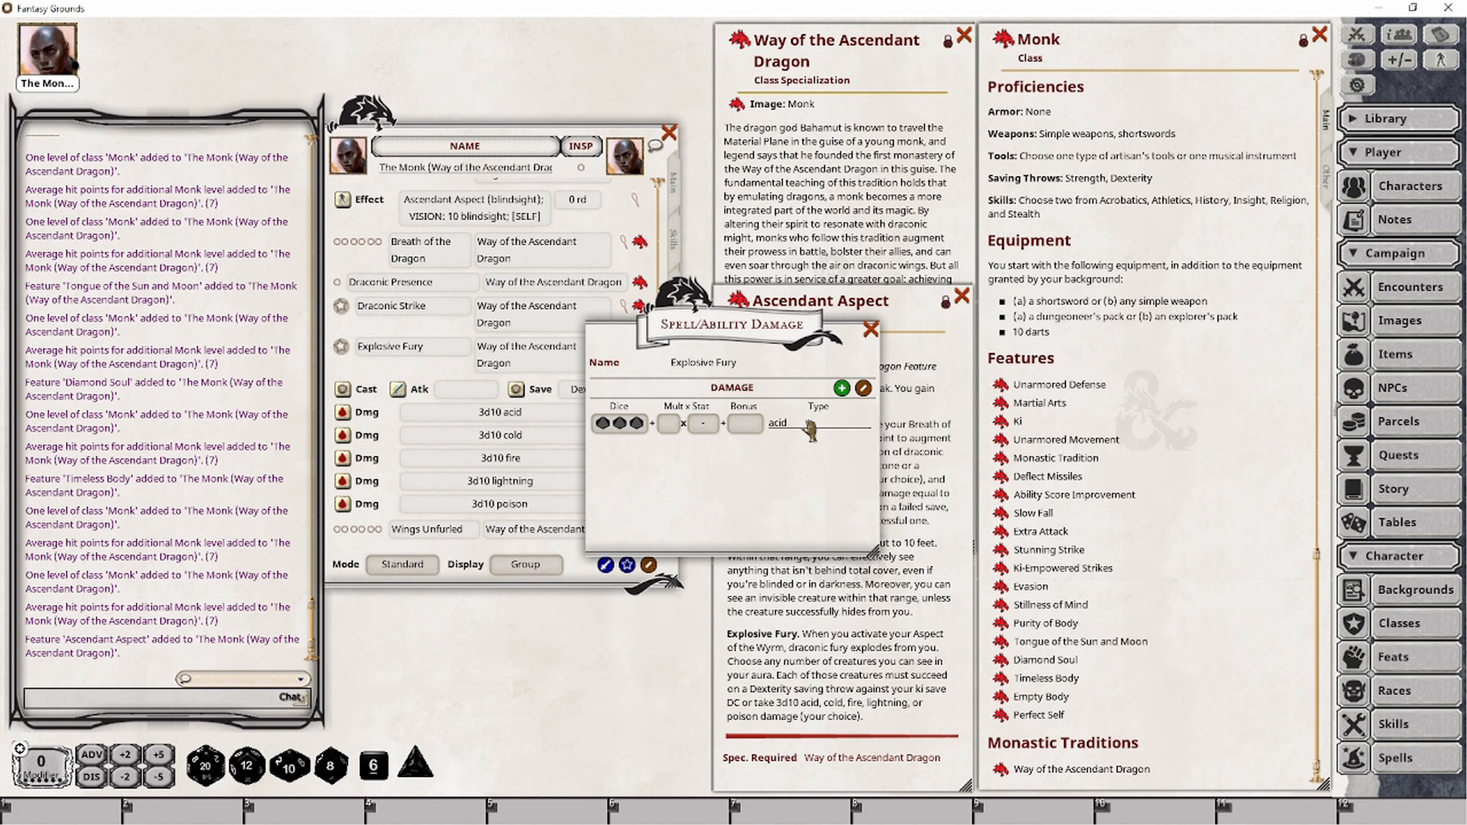
left_click(871, 329)
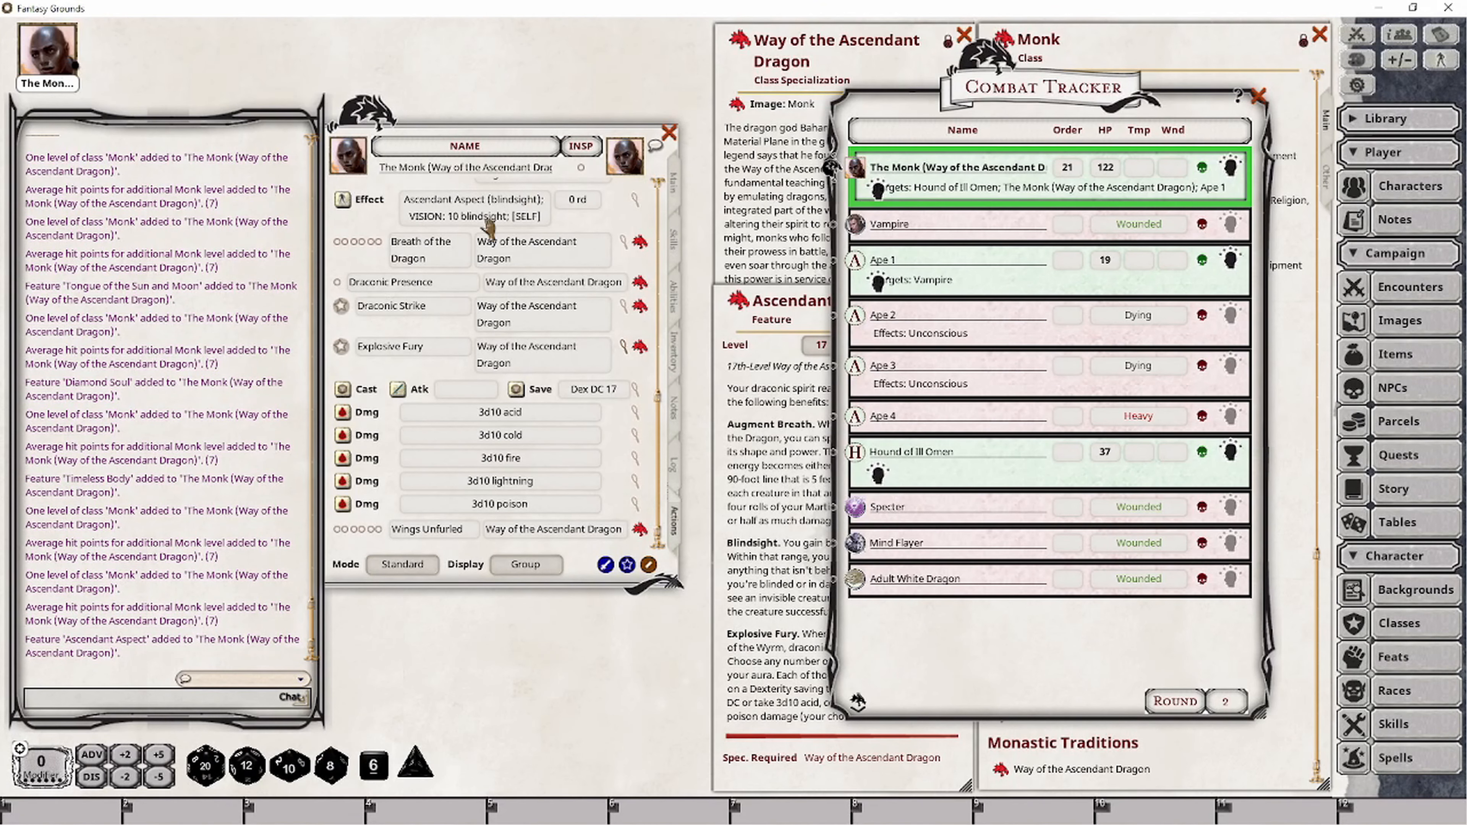
- Remove Ape 1, Hound of Ill Omen and the Monk itself from the Monk's targets in the Combat Tracker
left_click(754, 565)
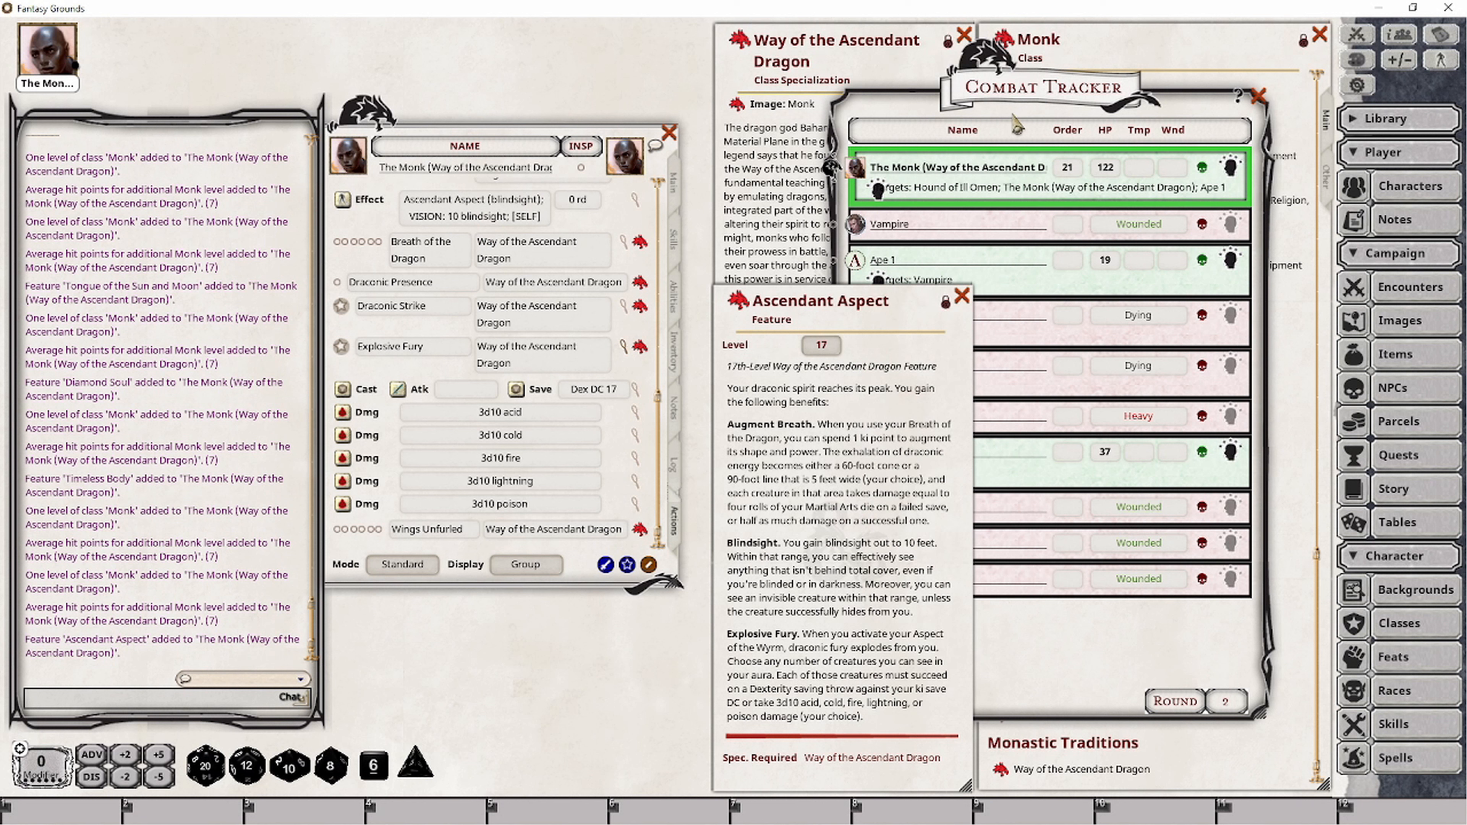
left_click(1017, 127)
left_click(858, 258, "ctrl")
left_click(859, 450, "ctrl")
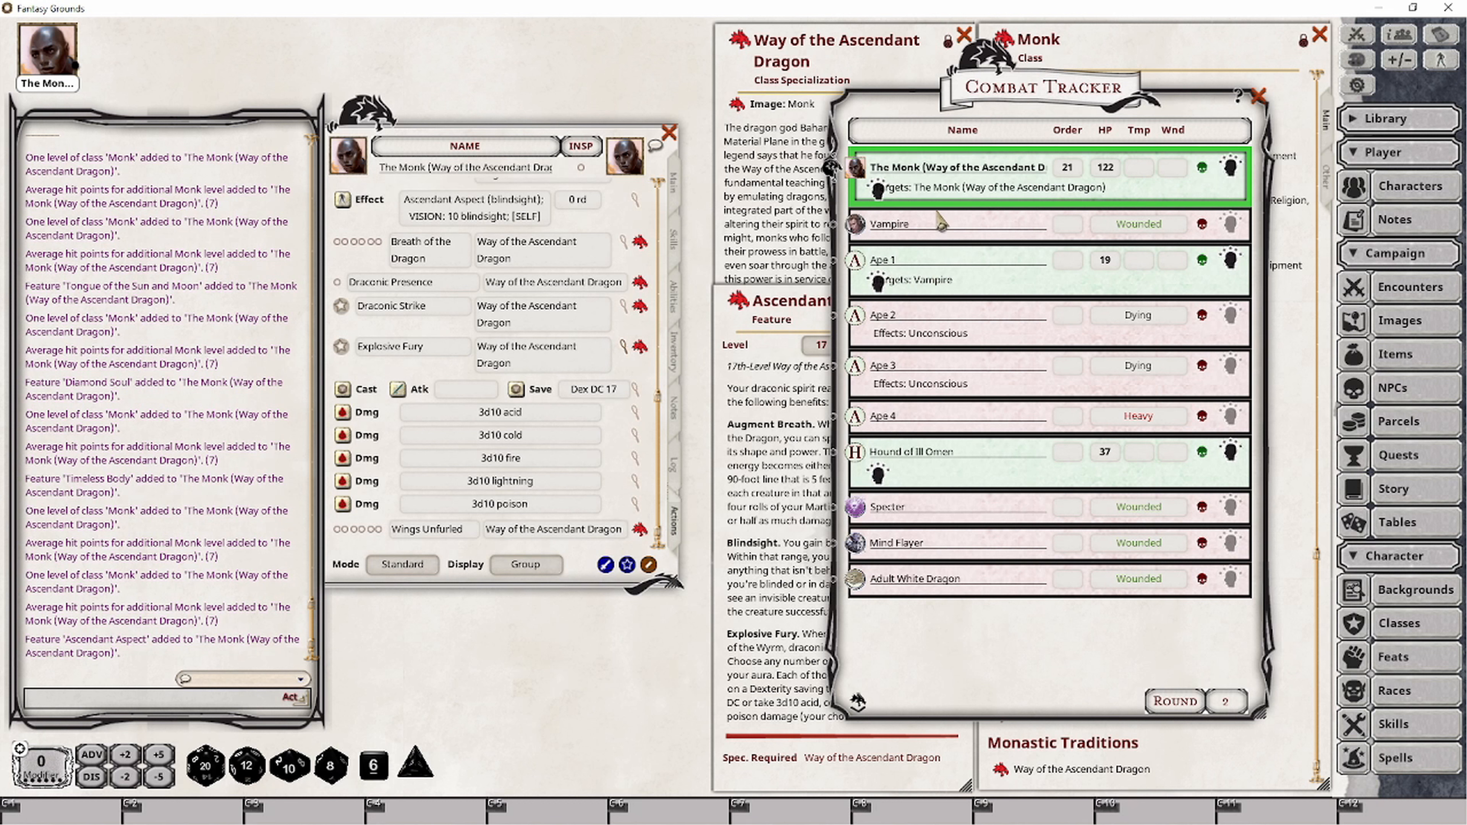
left_click(856, 169, "ctrl")
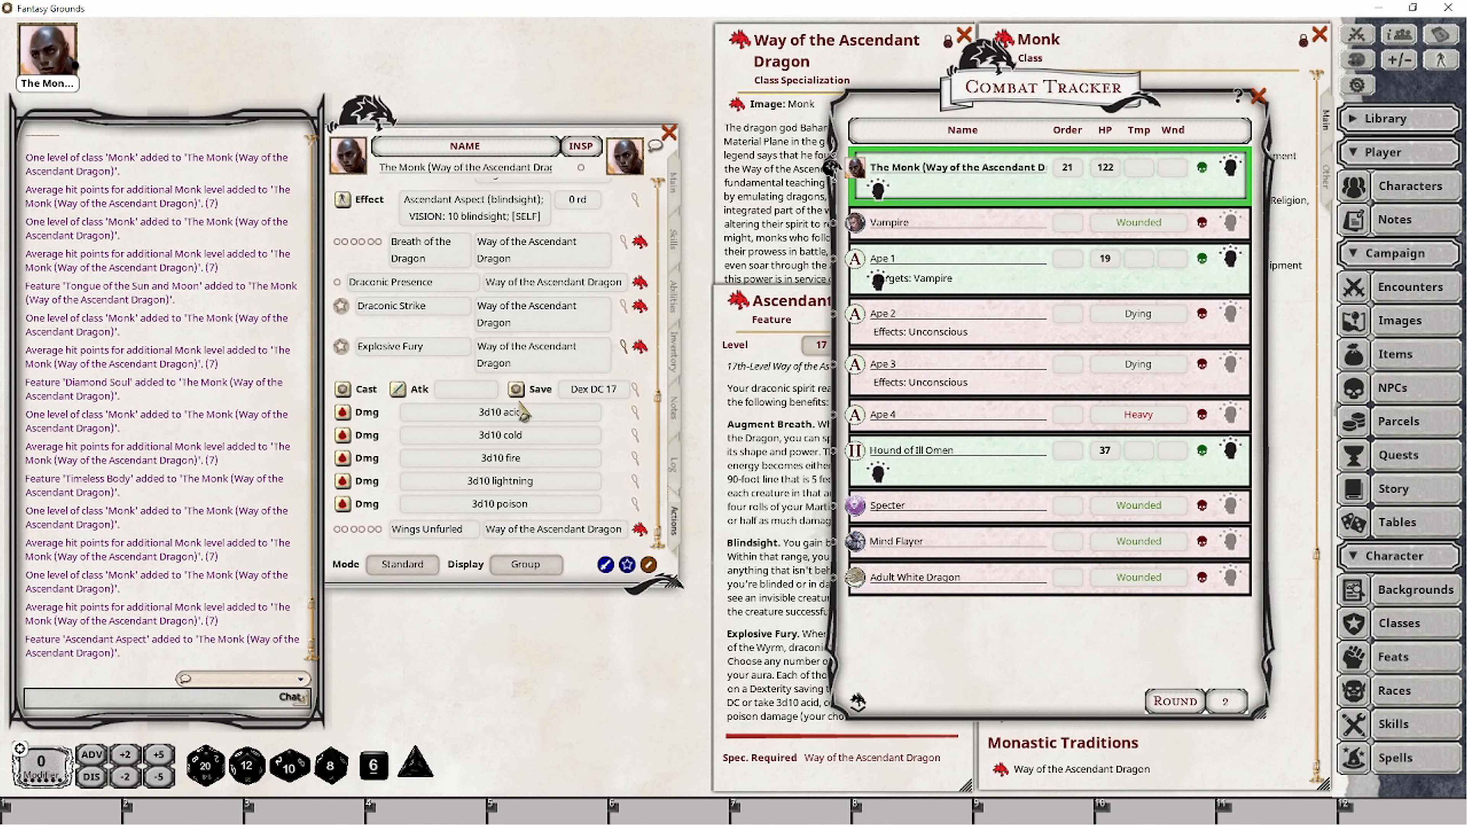
- Apply the Blindsight effect to the Monk and bring the Ascendant Aspect description to the front
scroll(523, 411, "up", 3)
left_click(343, 376)
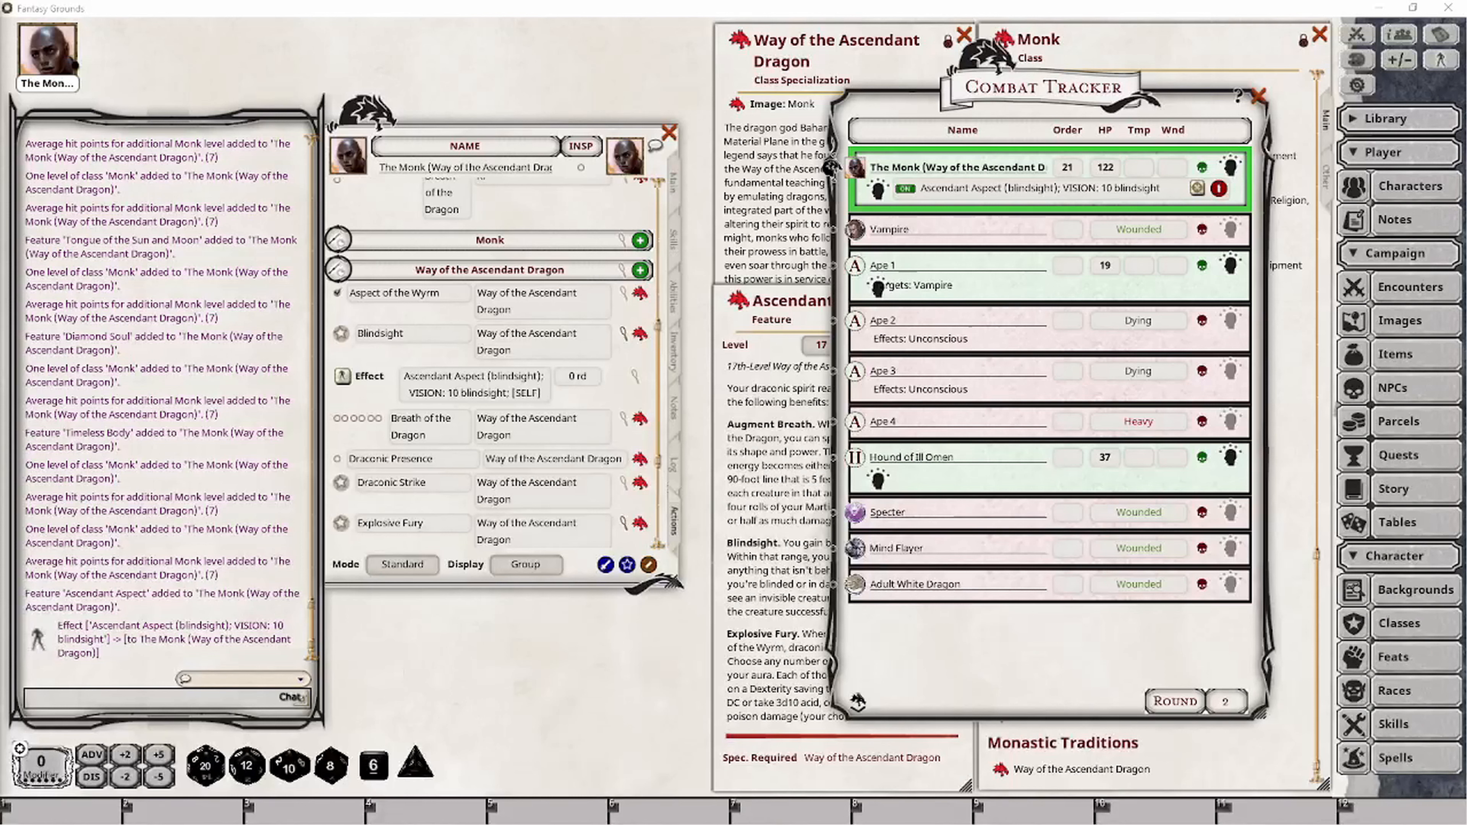
left_click(803, 440)
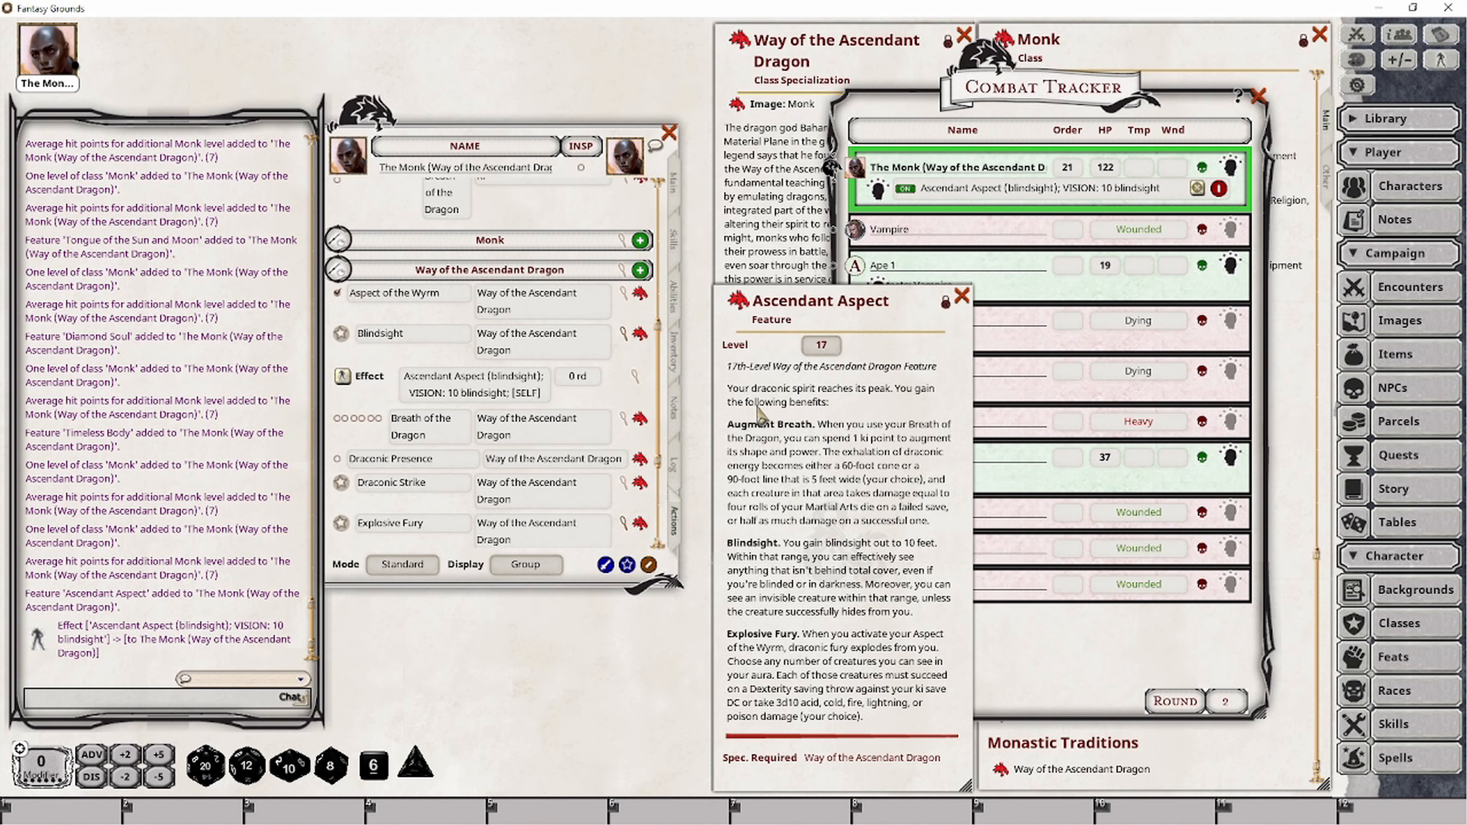
- Target the Vampire, Ape 4, Mind Flayer, Adult White Dragon and Specter for the Monk in the Combat Tracker
left_click(1088, 662)
left_click_drag(1012, 88, 1058, 76)
left_click(905, 222, "ctrl")
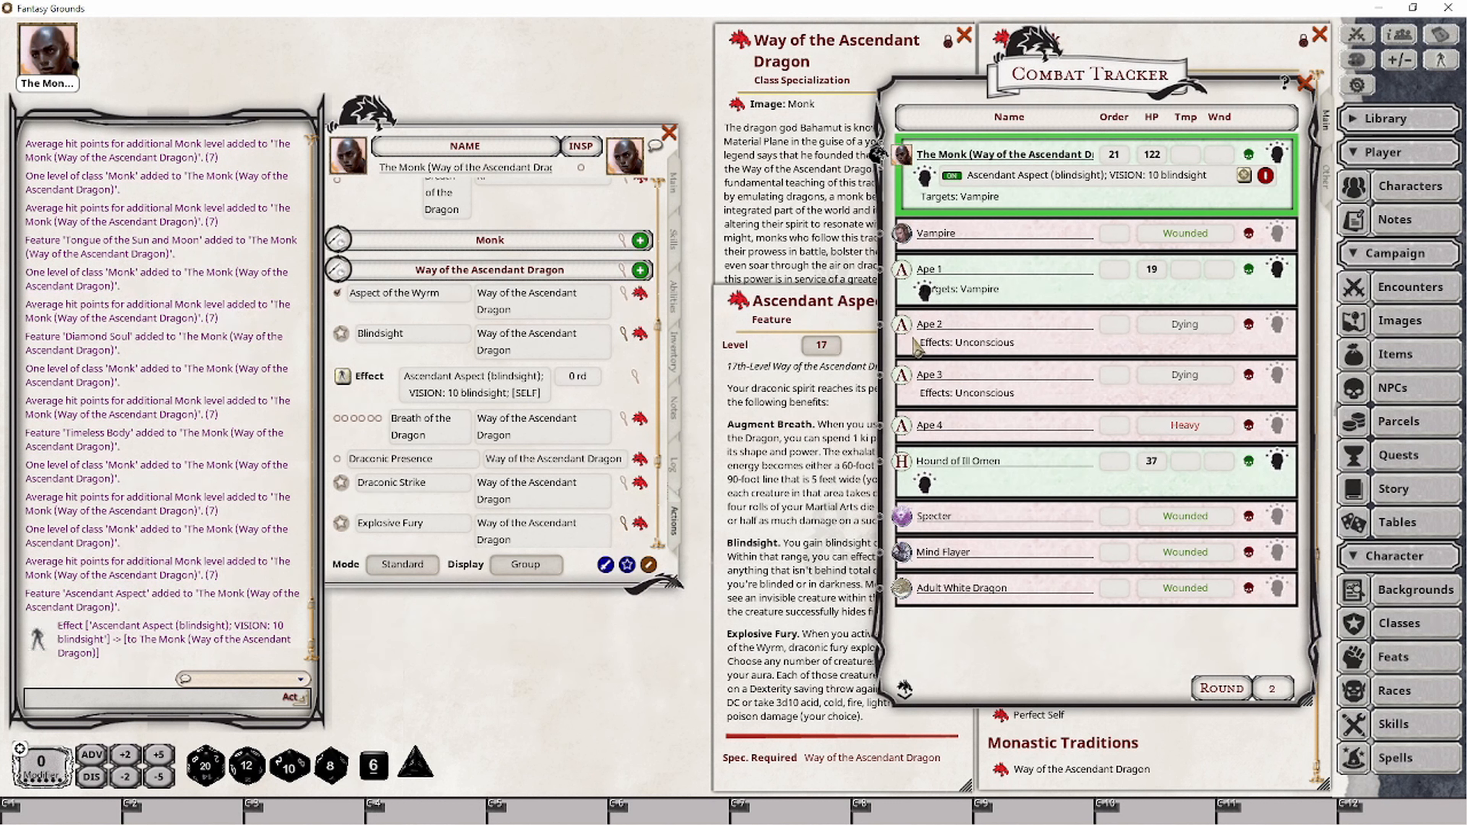
left_click(906, 323, "ctrl")
left_click(906, 324, "ctrl")
left_click(906, 426, "ctrl")
left_click(902, 552, "ctrl")
left_click(901, 587, "ctrl")
left_click(901, 516, "ctrl")
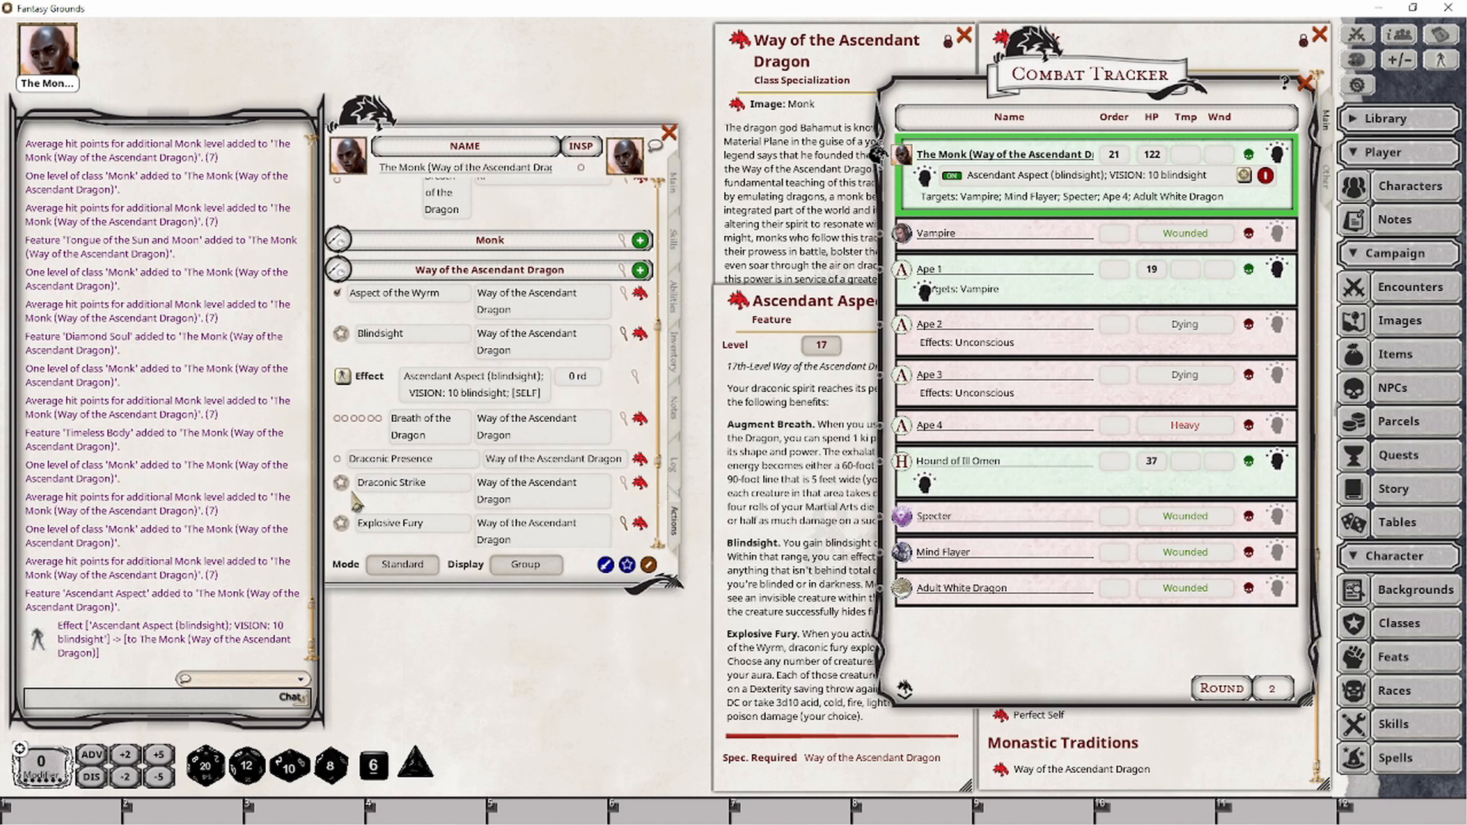
- Expand Breath of the Dragon's action details and roll its Dexterity save for all targets
left_click(628, 425)
scroll(549, 479, "down", 3)
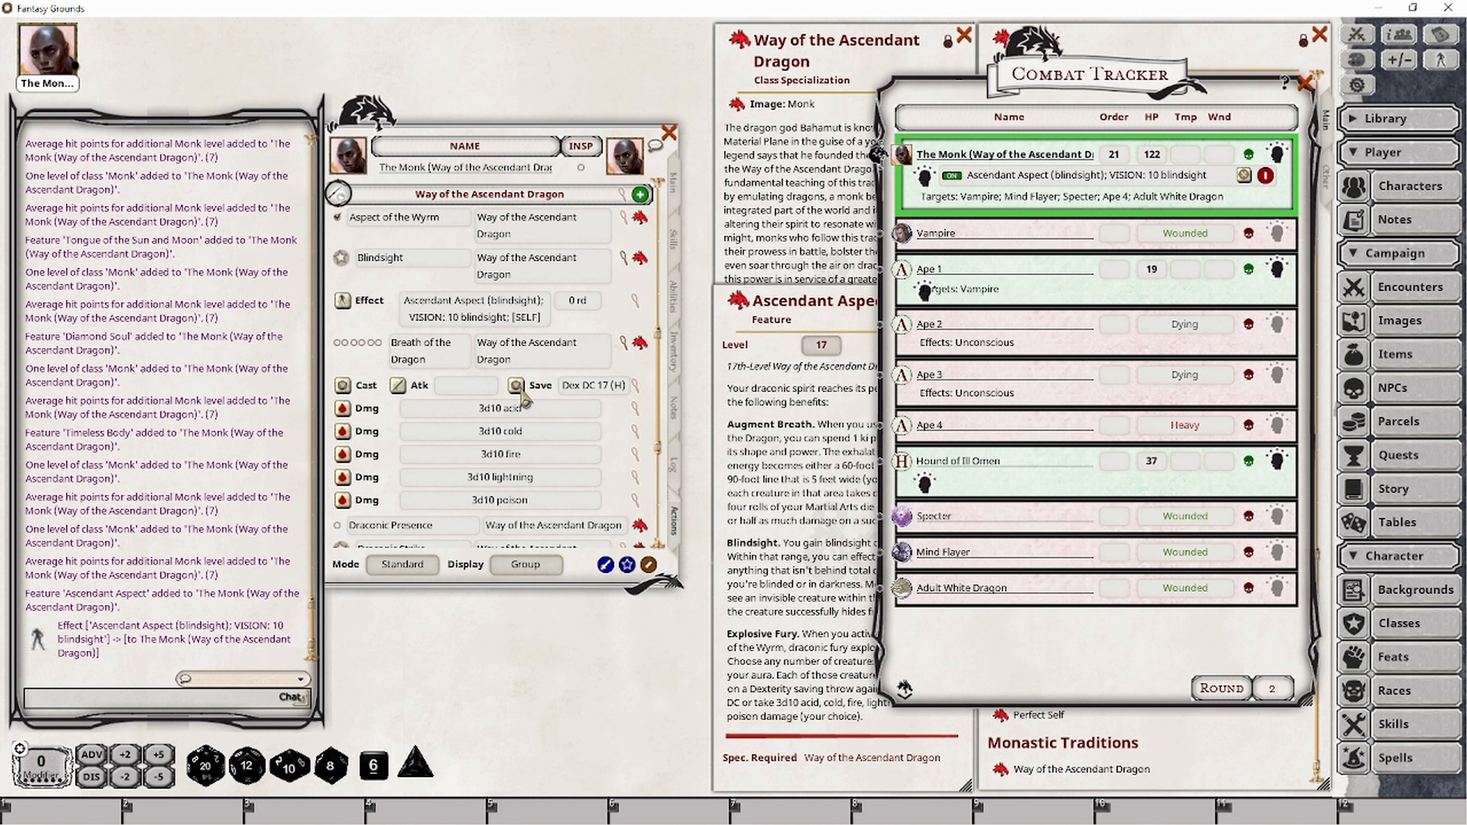
left_click(516, 387)
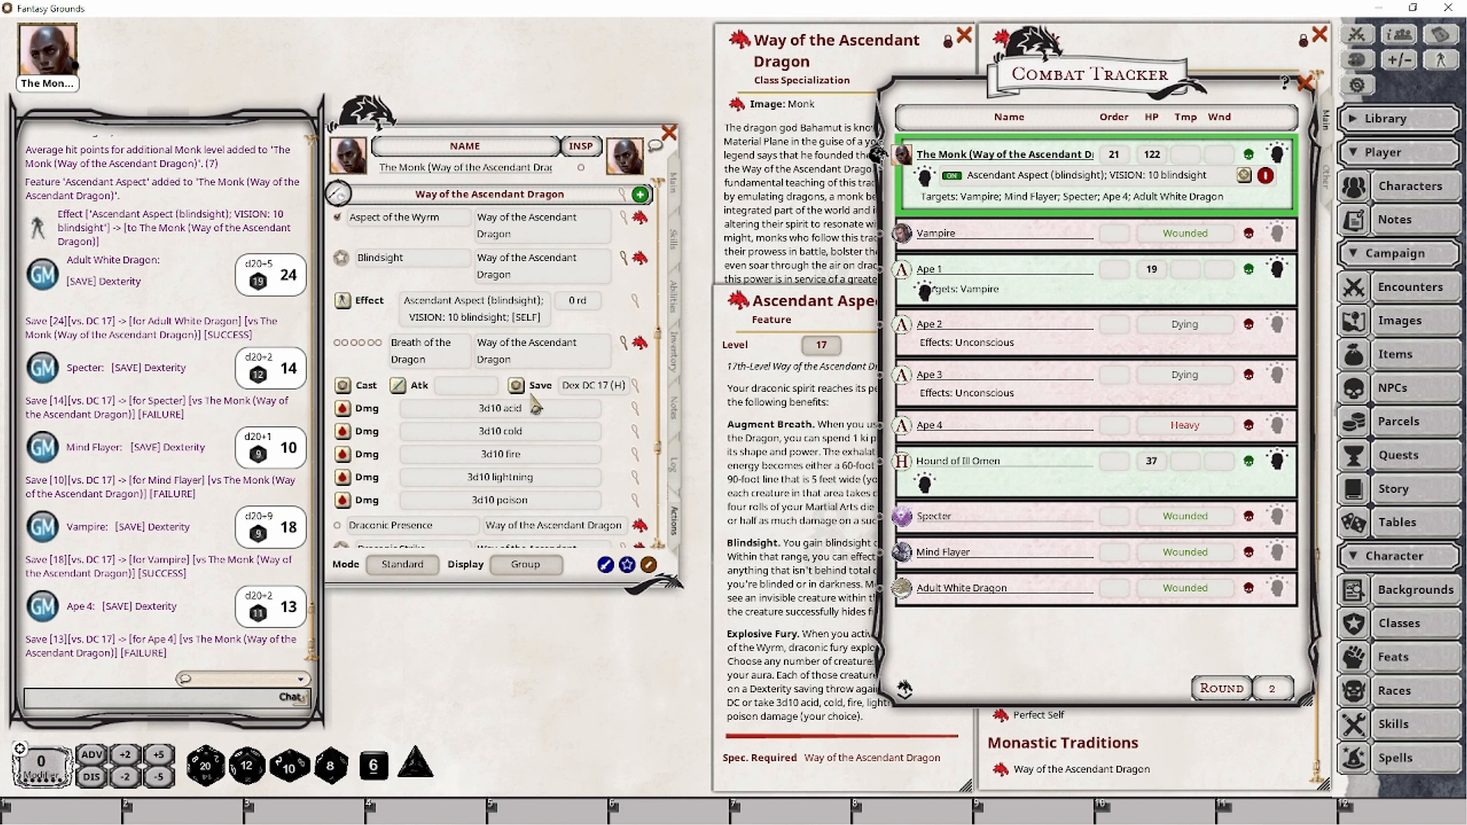
- Mark one use of Augement Breath in the Ki group and apply its effect to the Monk
scroll(538, 411, "up", 3)
scroll(538, 411, "up", 3)
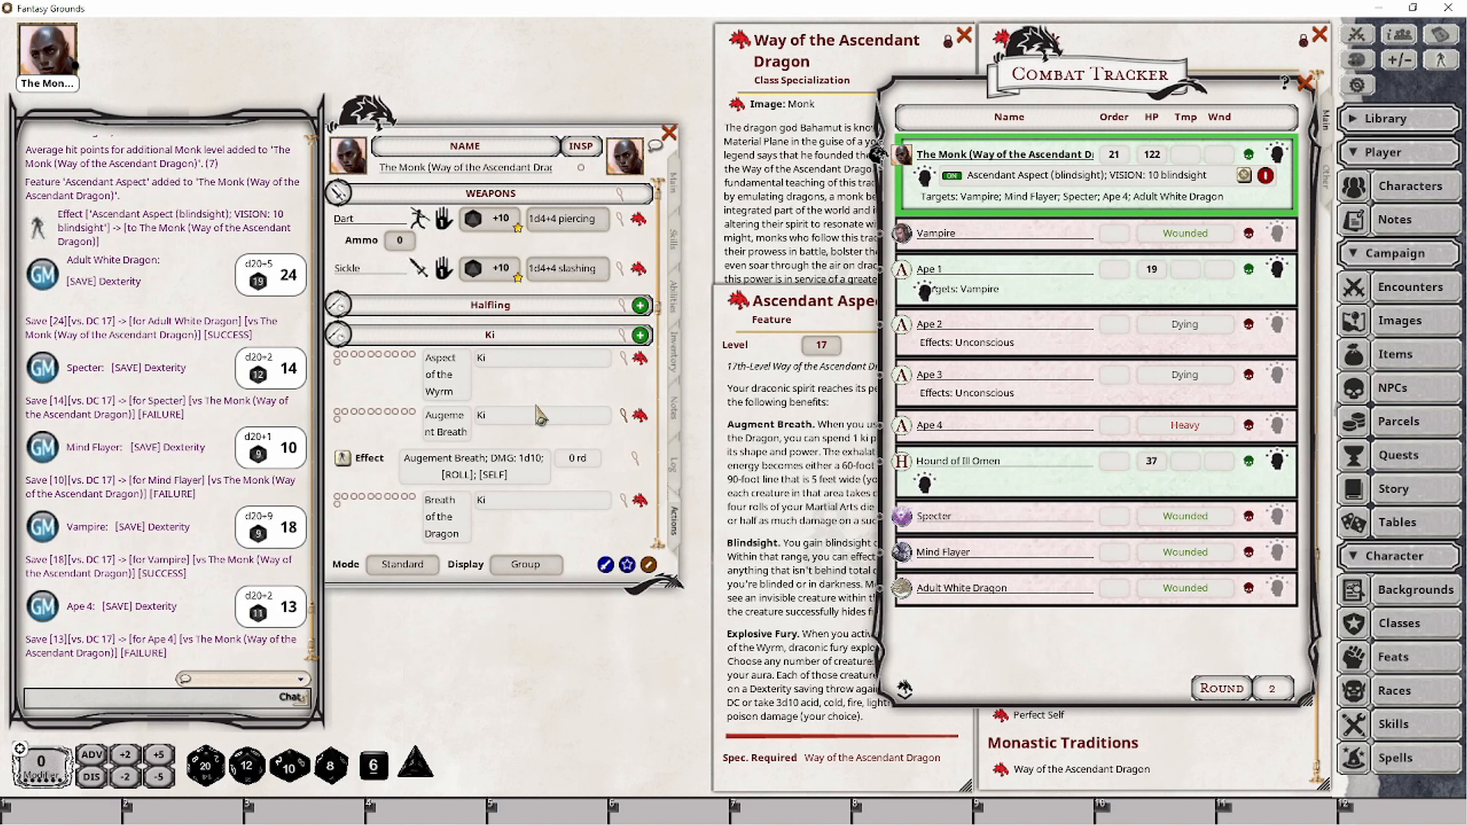
left_click(337, 414)
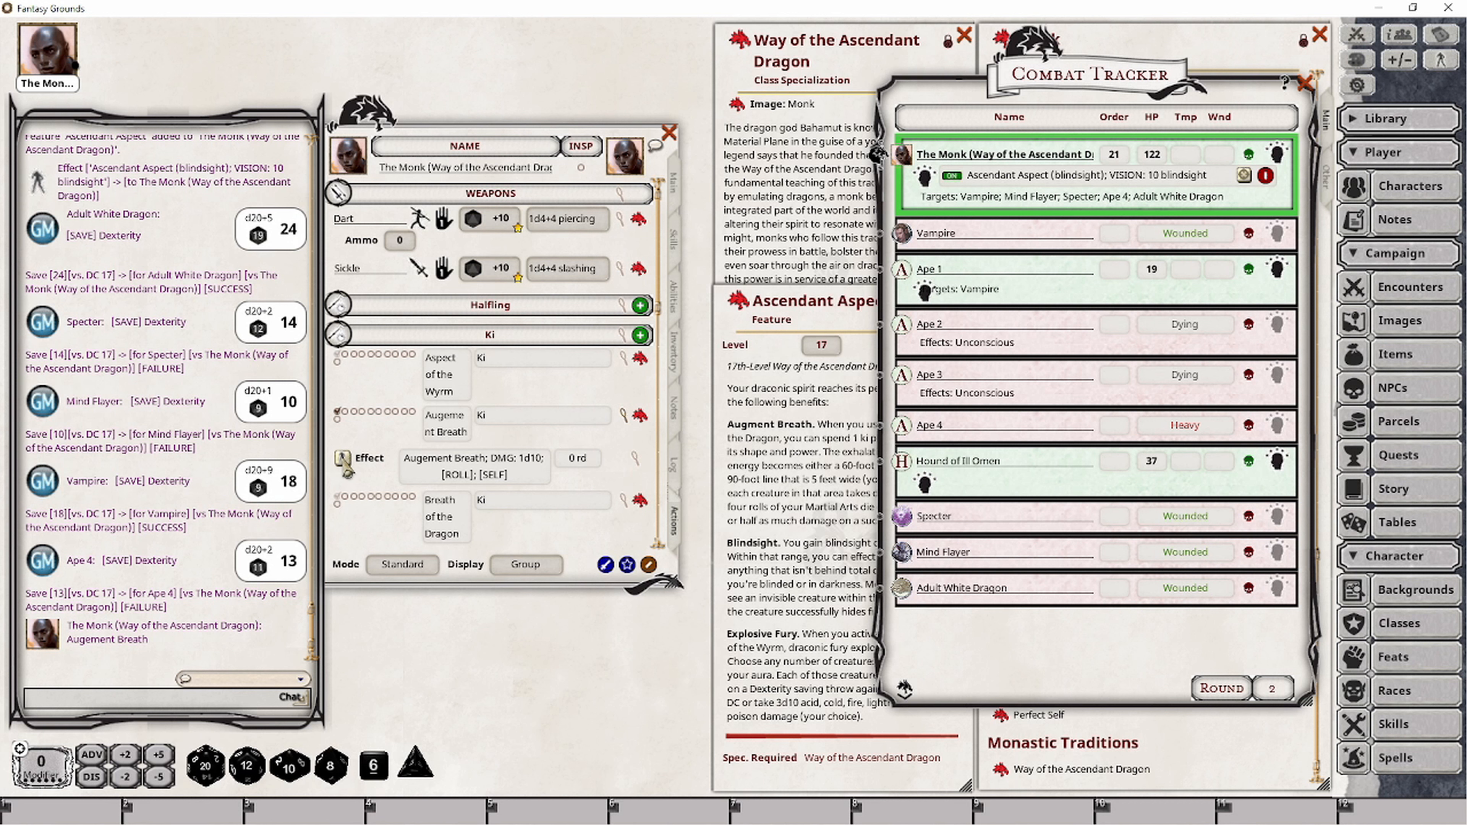
left_click(345, 463)
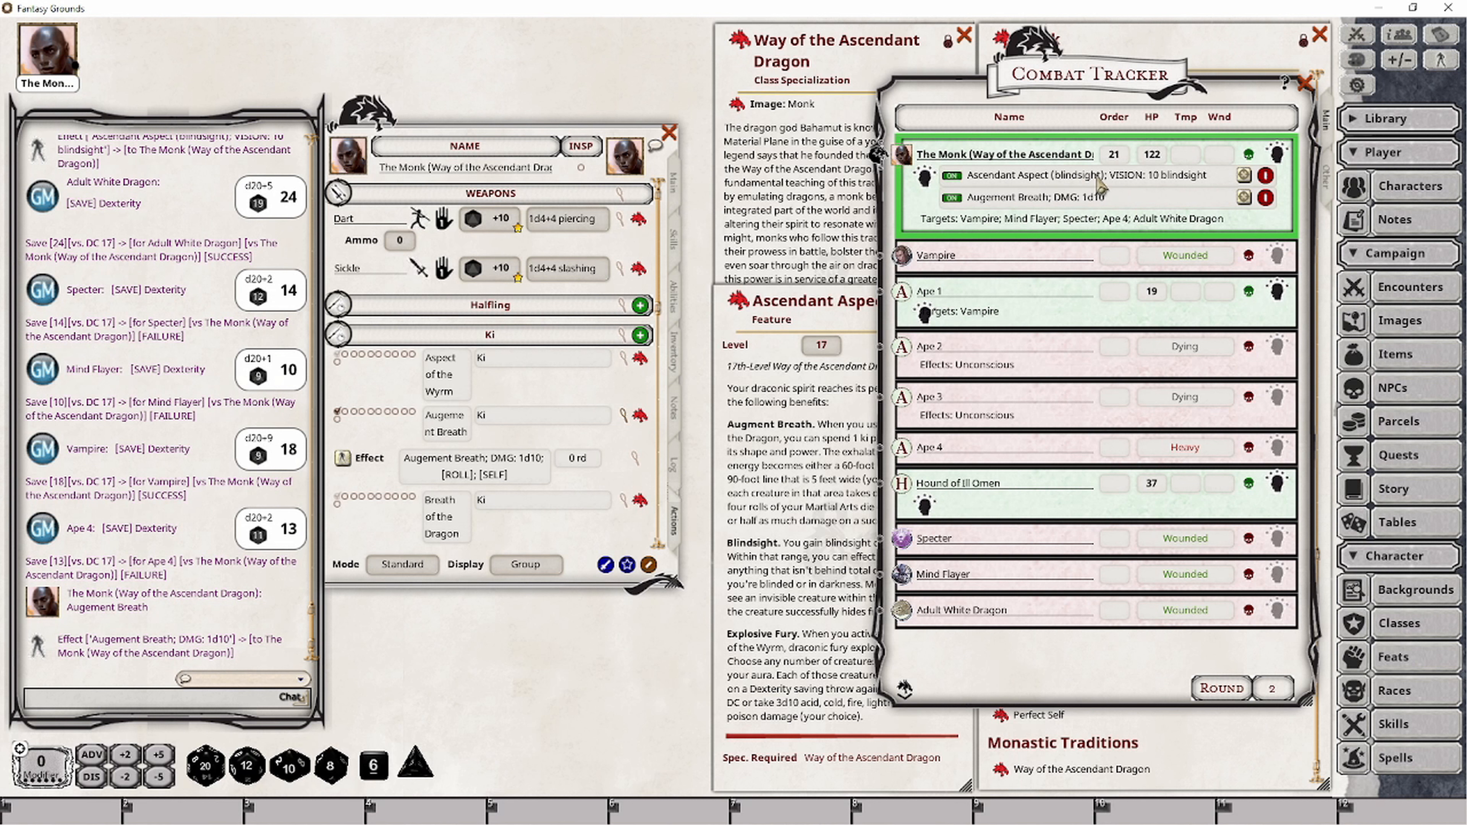
- Roll Breath of the Dragon's 3d10 acid damage against the targets
scroll(500, 453, "down", 3)
scroll(500, 453, "down", 8)
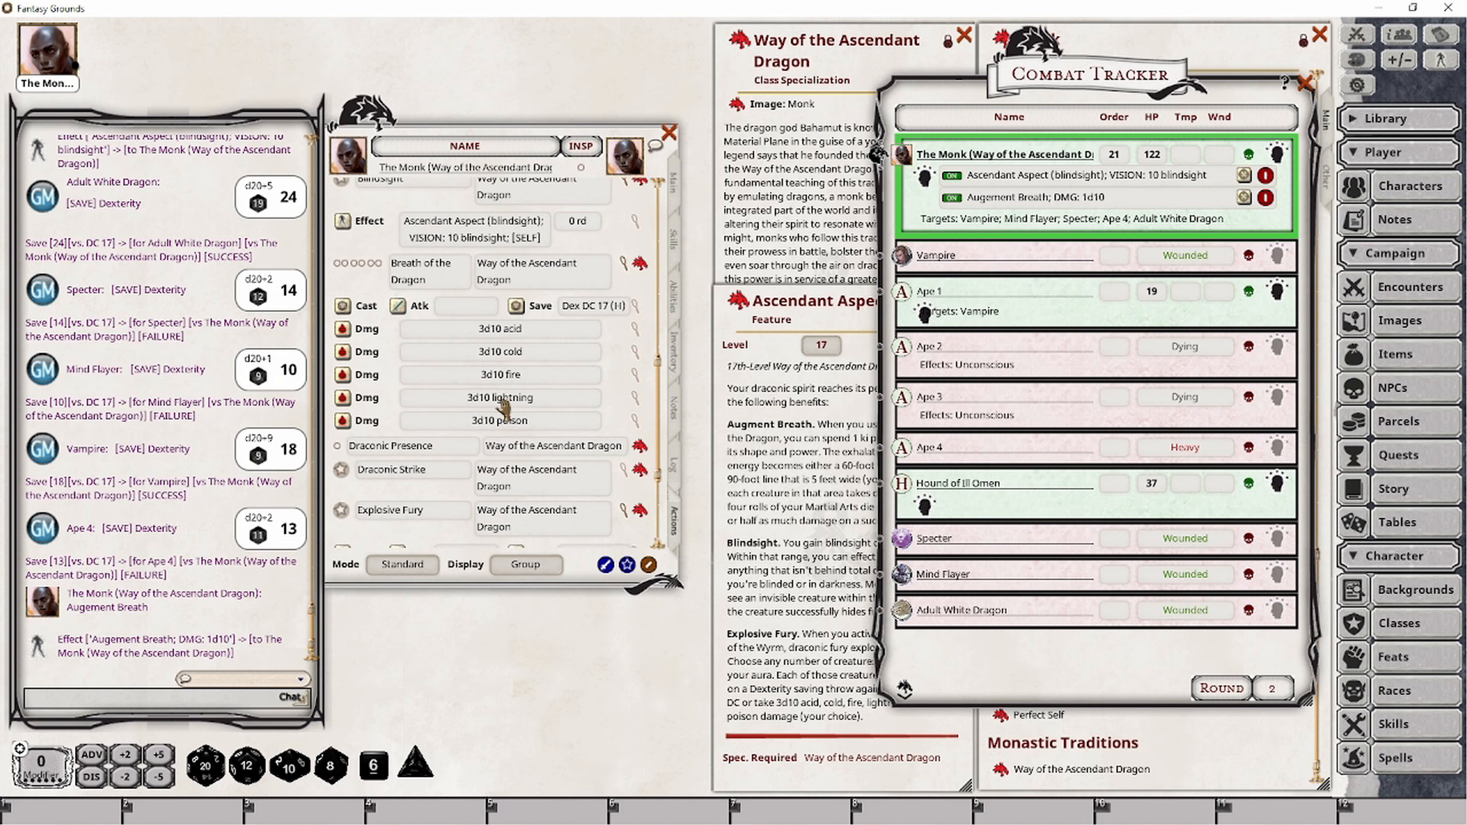
left_click(344, 348)
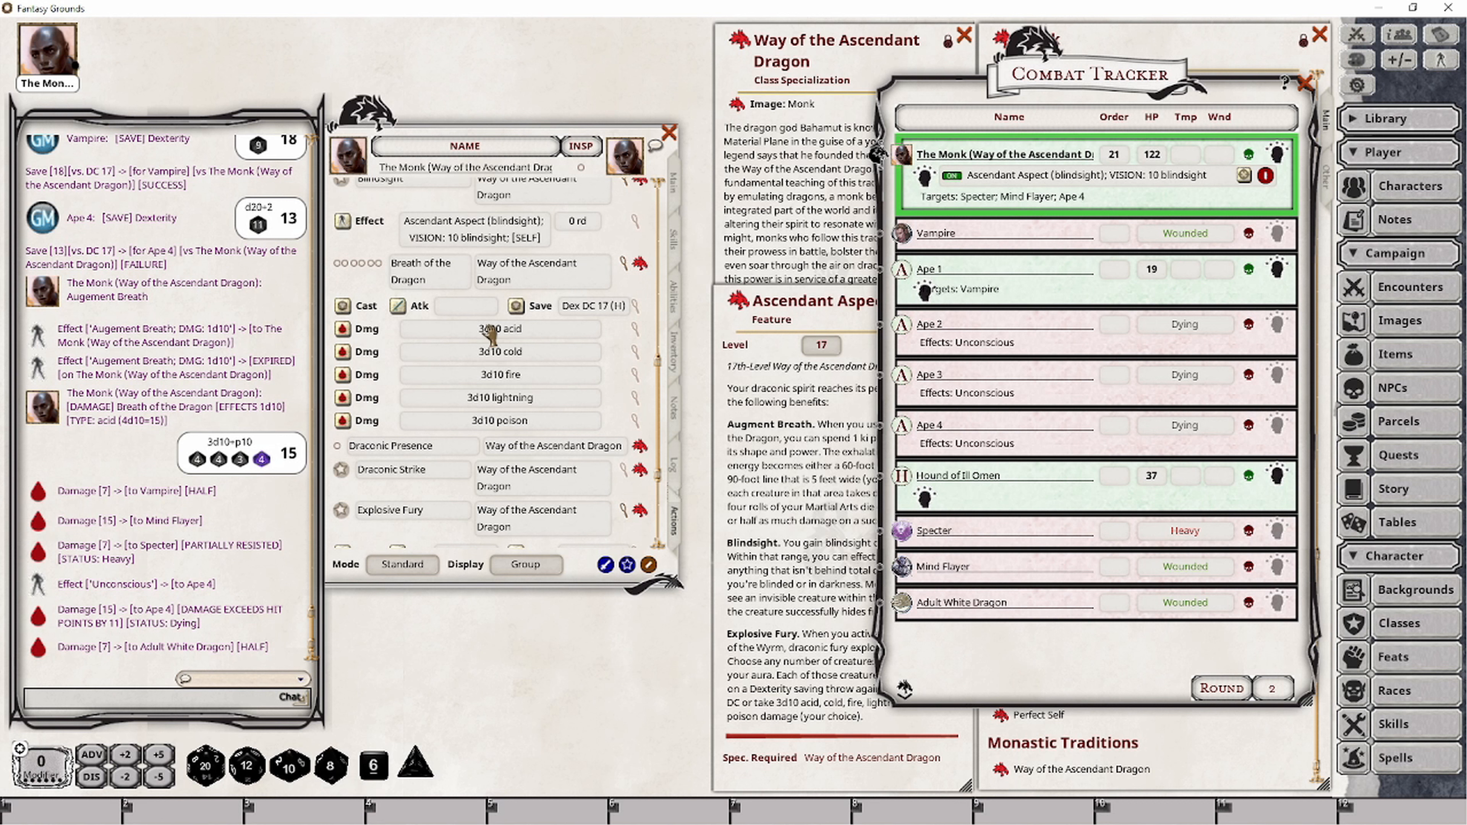
- Switch the character's powers to Combat mode and mark one use of Breath of the Dragon
scroll(528, 399, "up", 3)
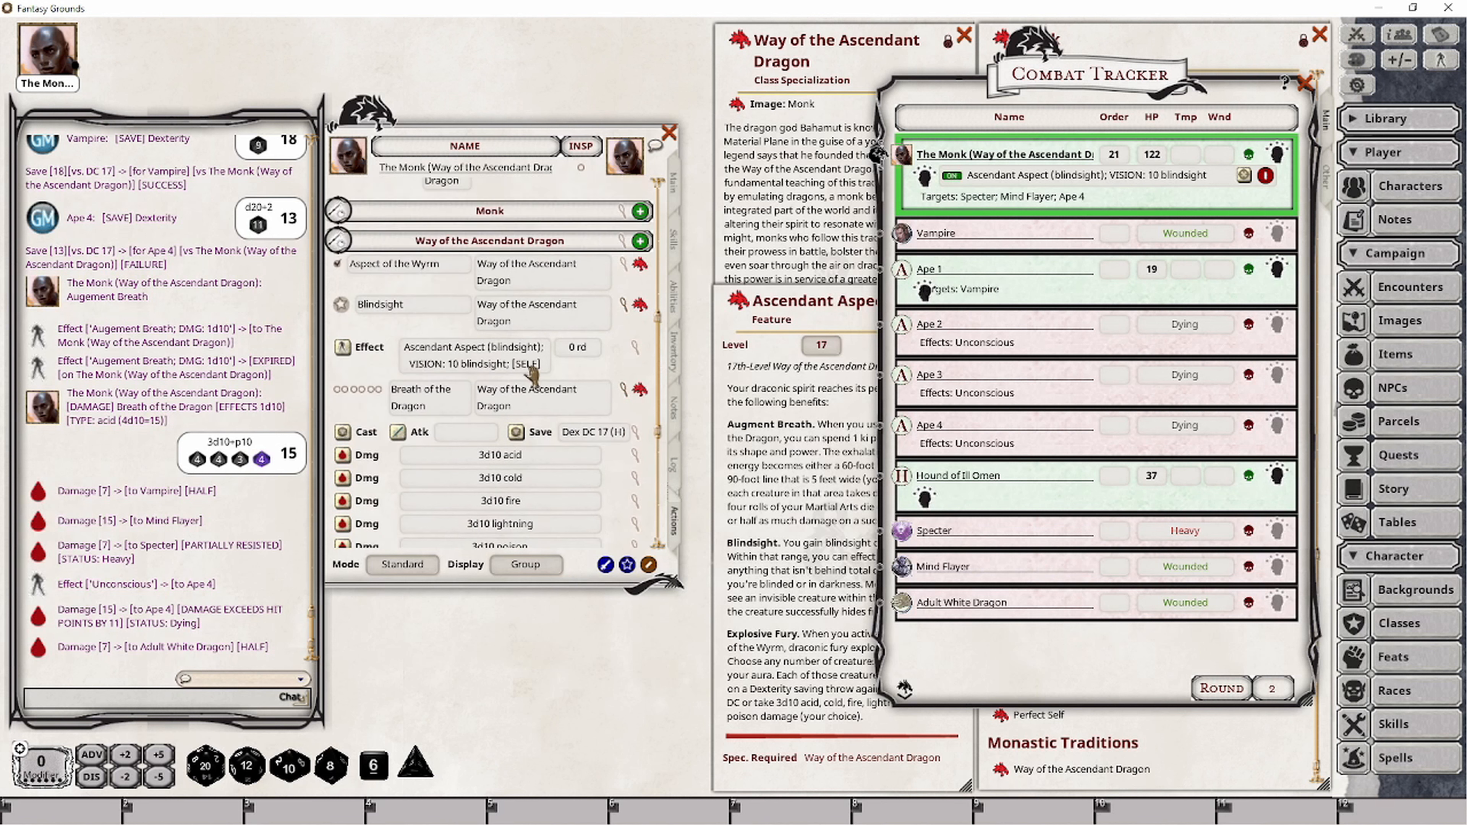
scroll(532, 376, "up", 5)
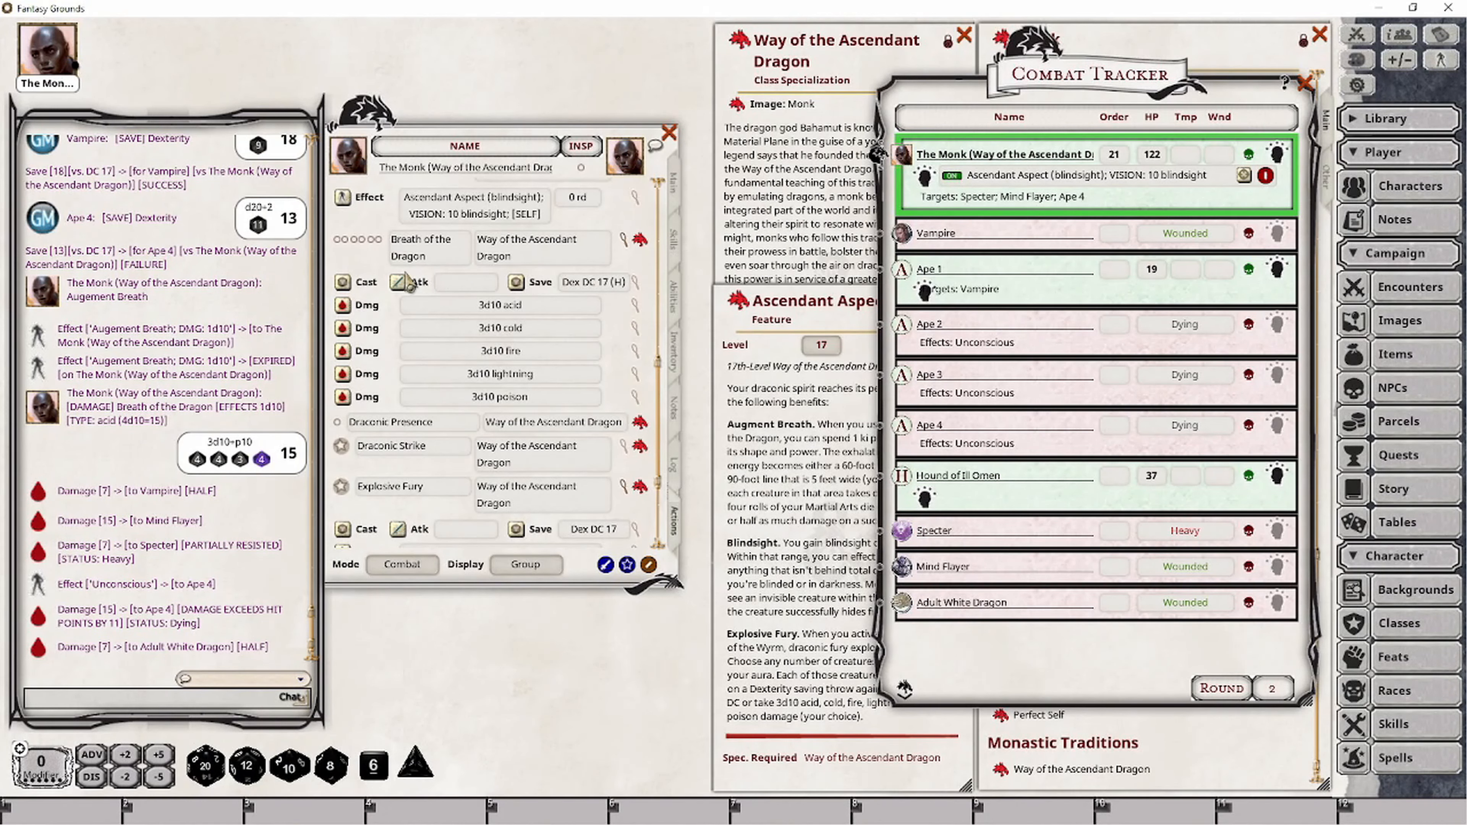
left_click(339, 240)
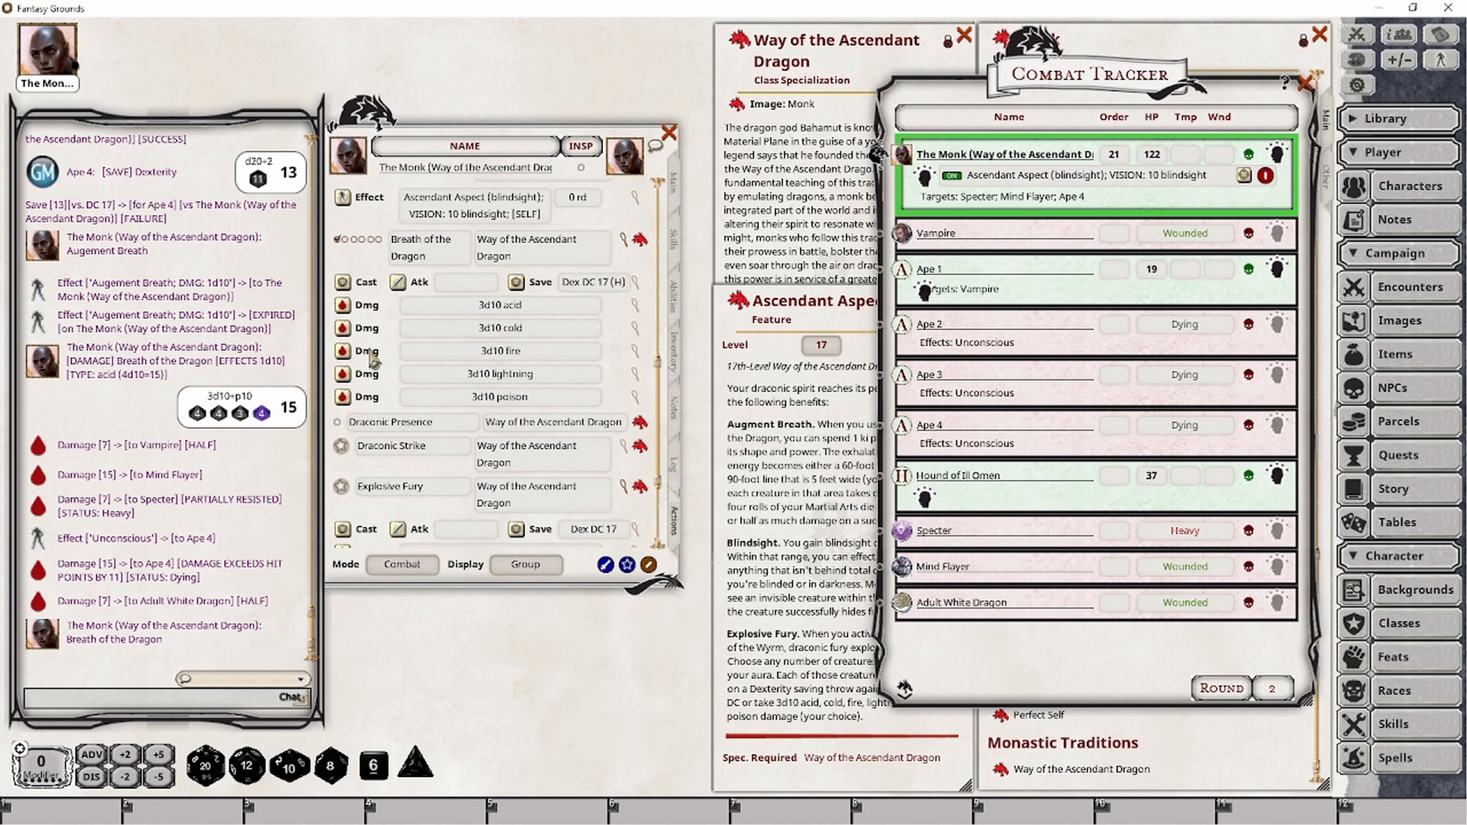
- Review the Ki group's powers, Aspect of the Wyrm's actions, and the Aspect of the Wyrm and Ascendant Aspect feature descriptions
scroll(456, 450, "up", 10)
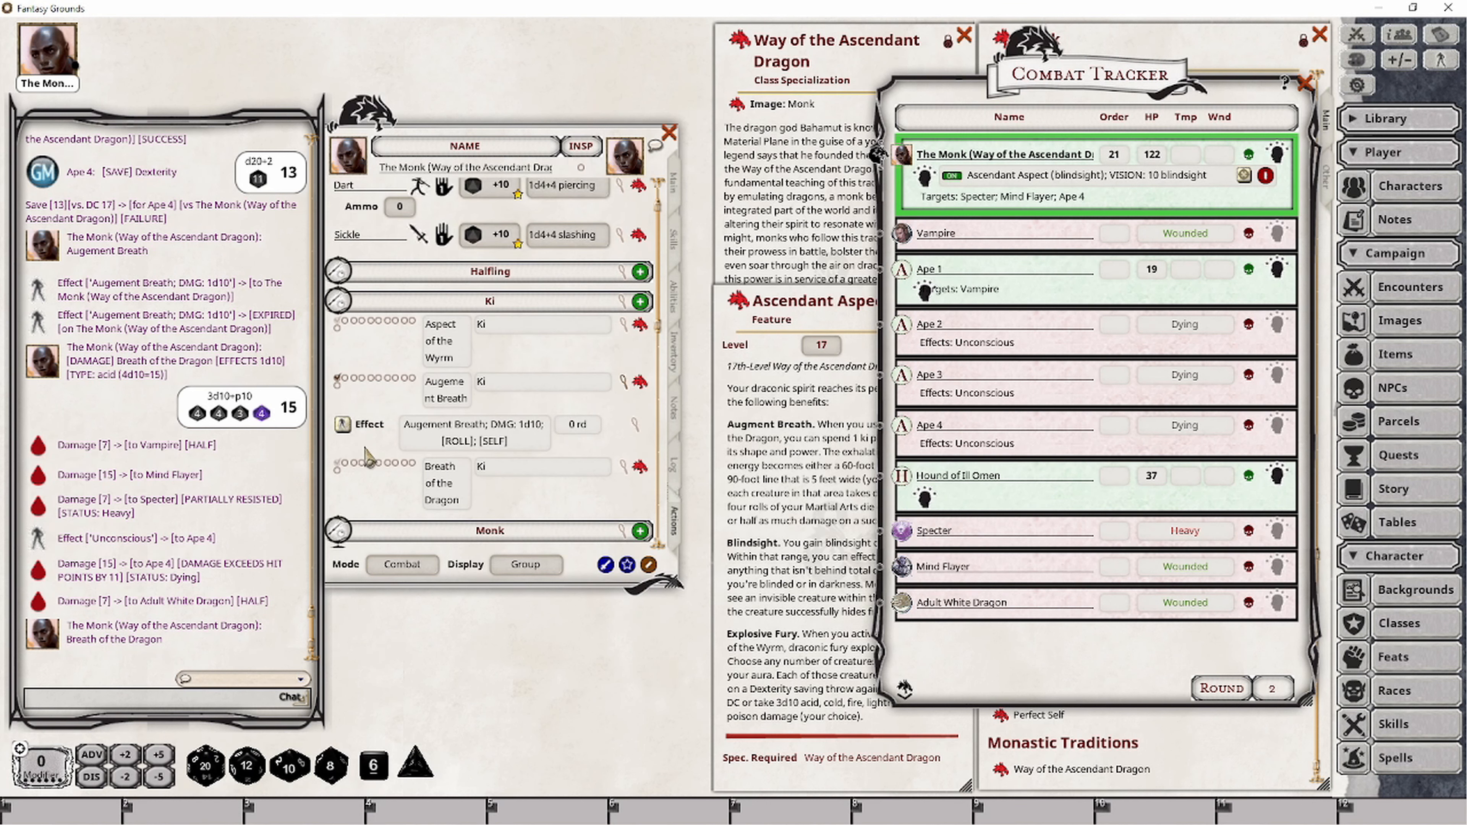
scroll(501, 479, "down", 3)
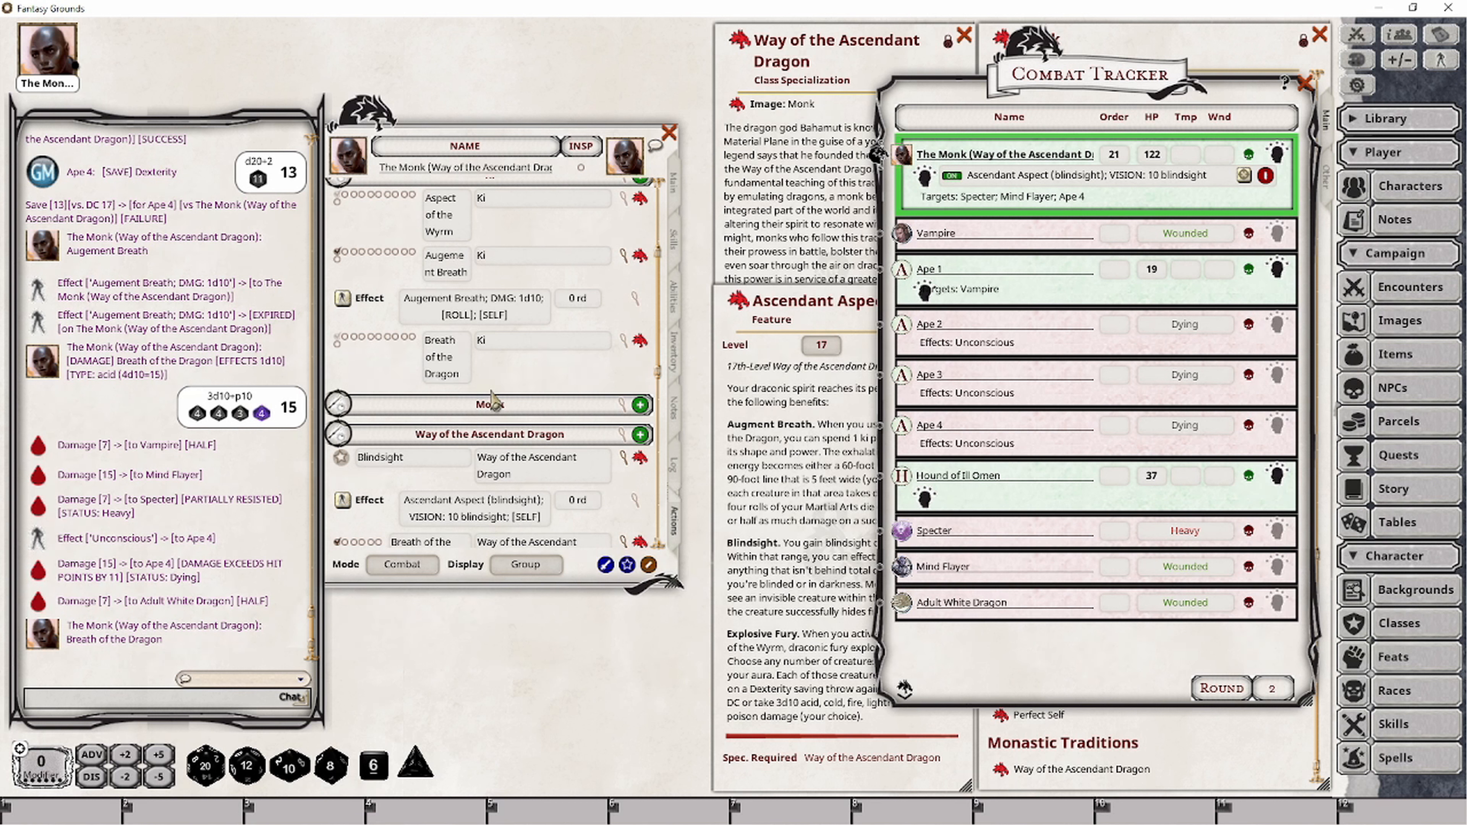
left_click(488, 404)
scroll(508, 341, "down", 2)
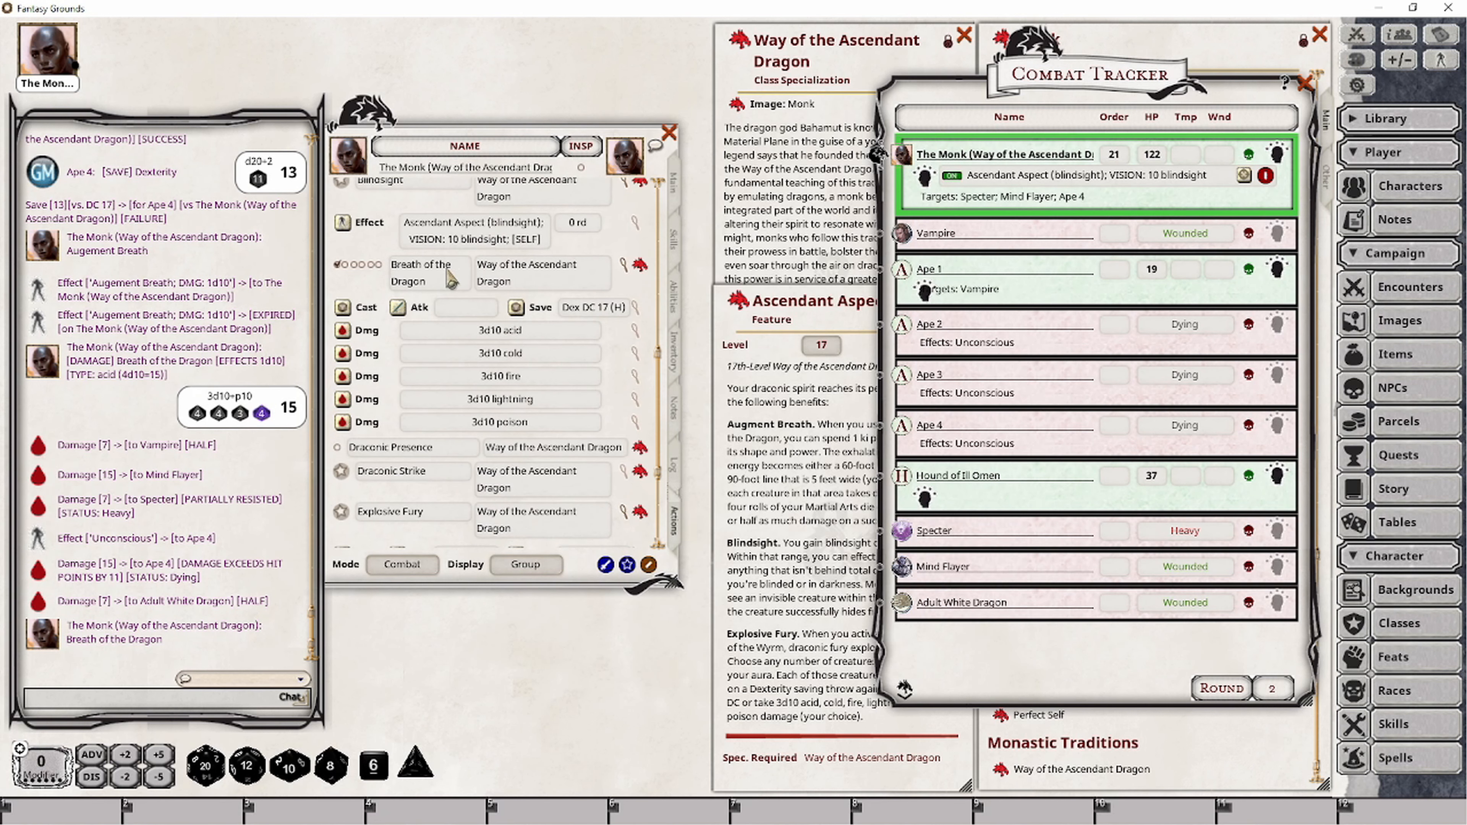
scroll(452, 383, "up", 3)
scroll(452, 383, "up", 7)
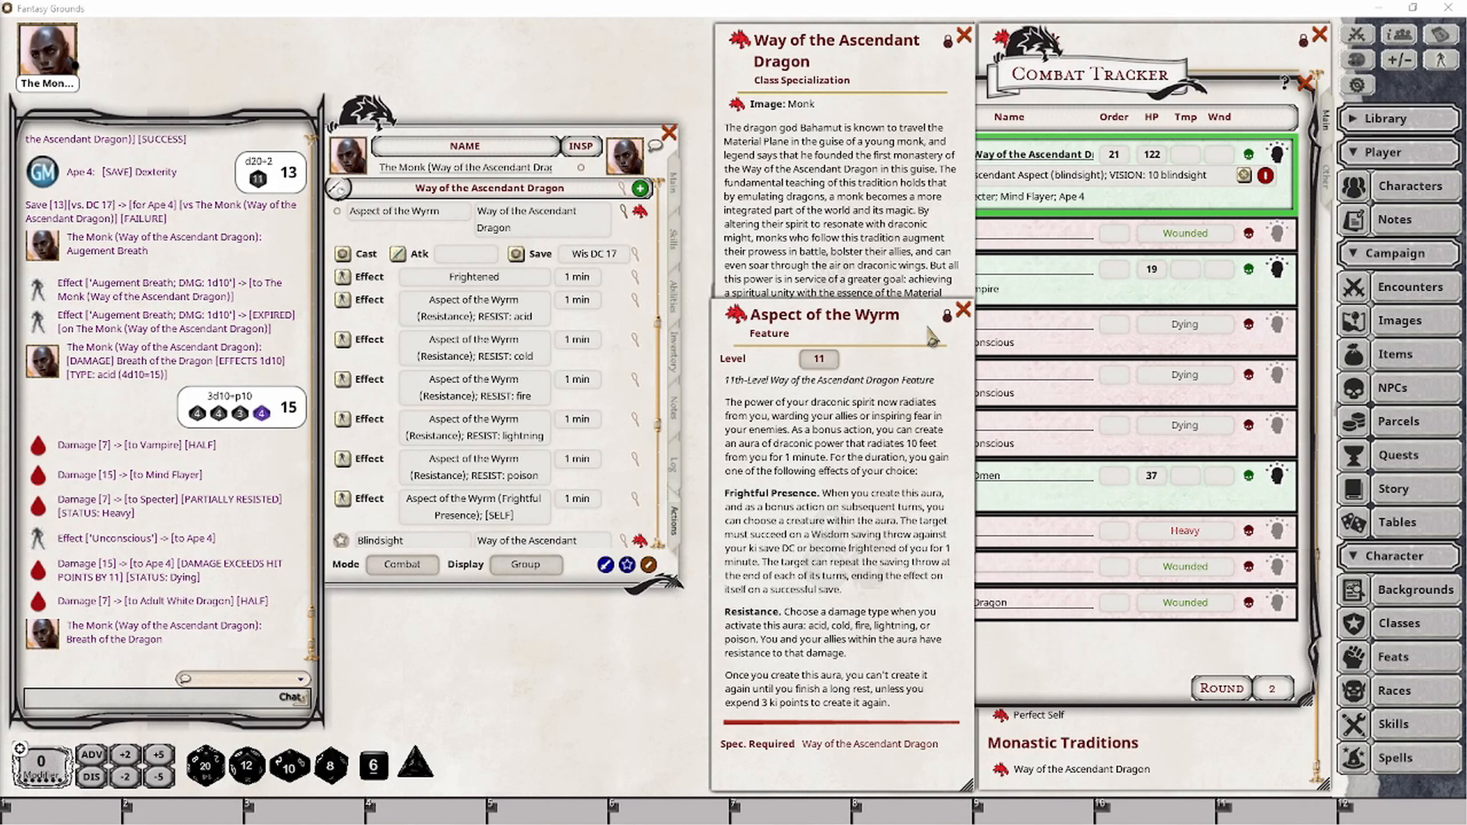
left_click(973, 319)
left_click(790, 520)
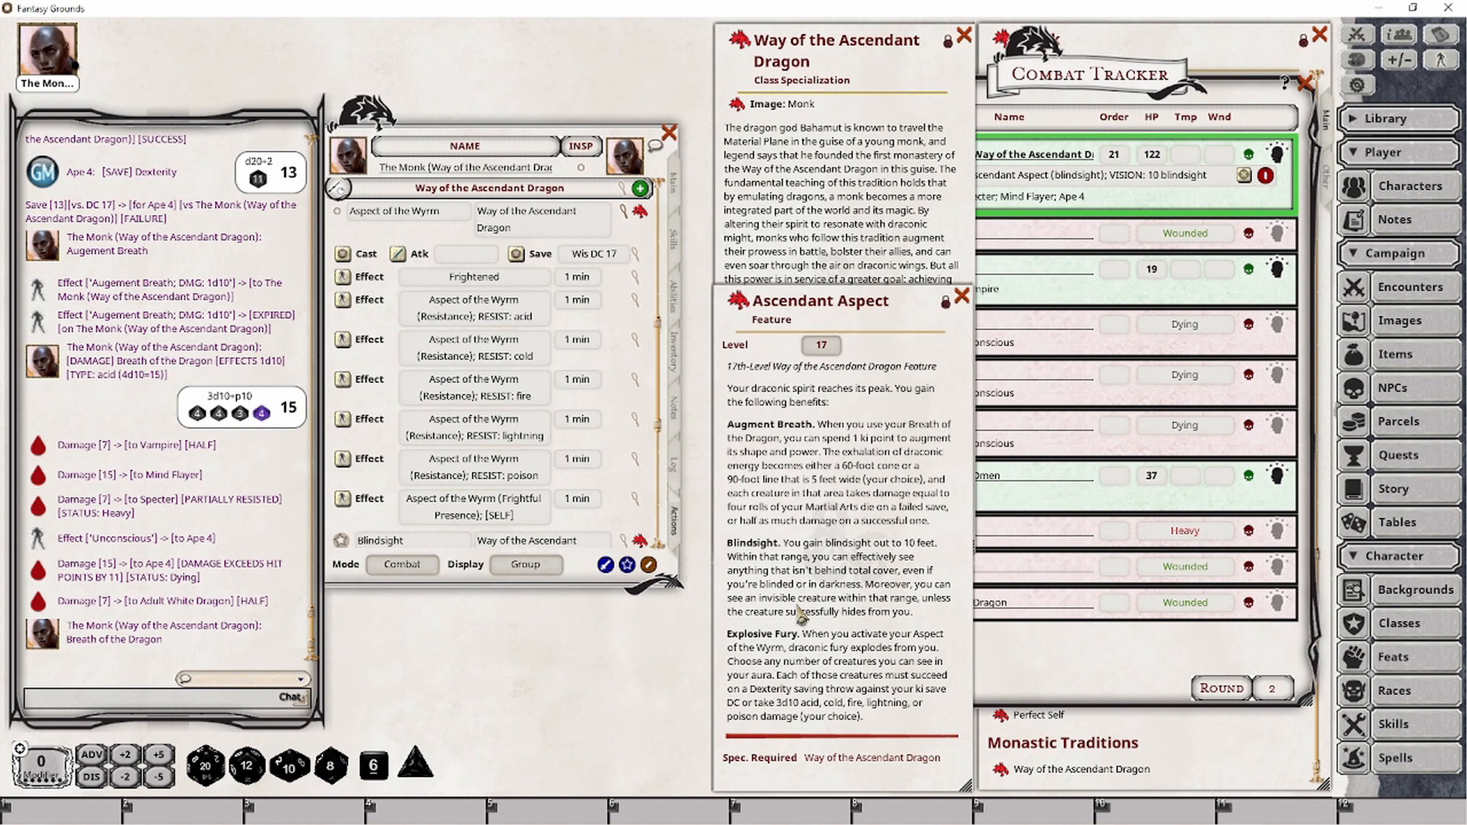
left_click(871, 233)
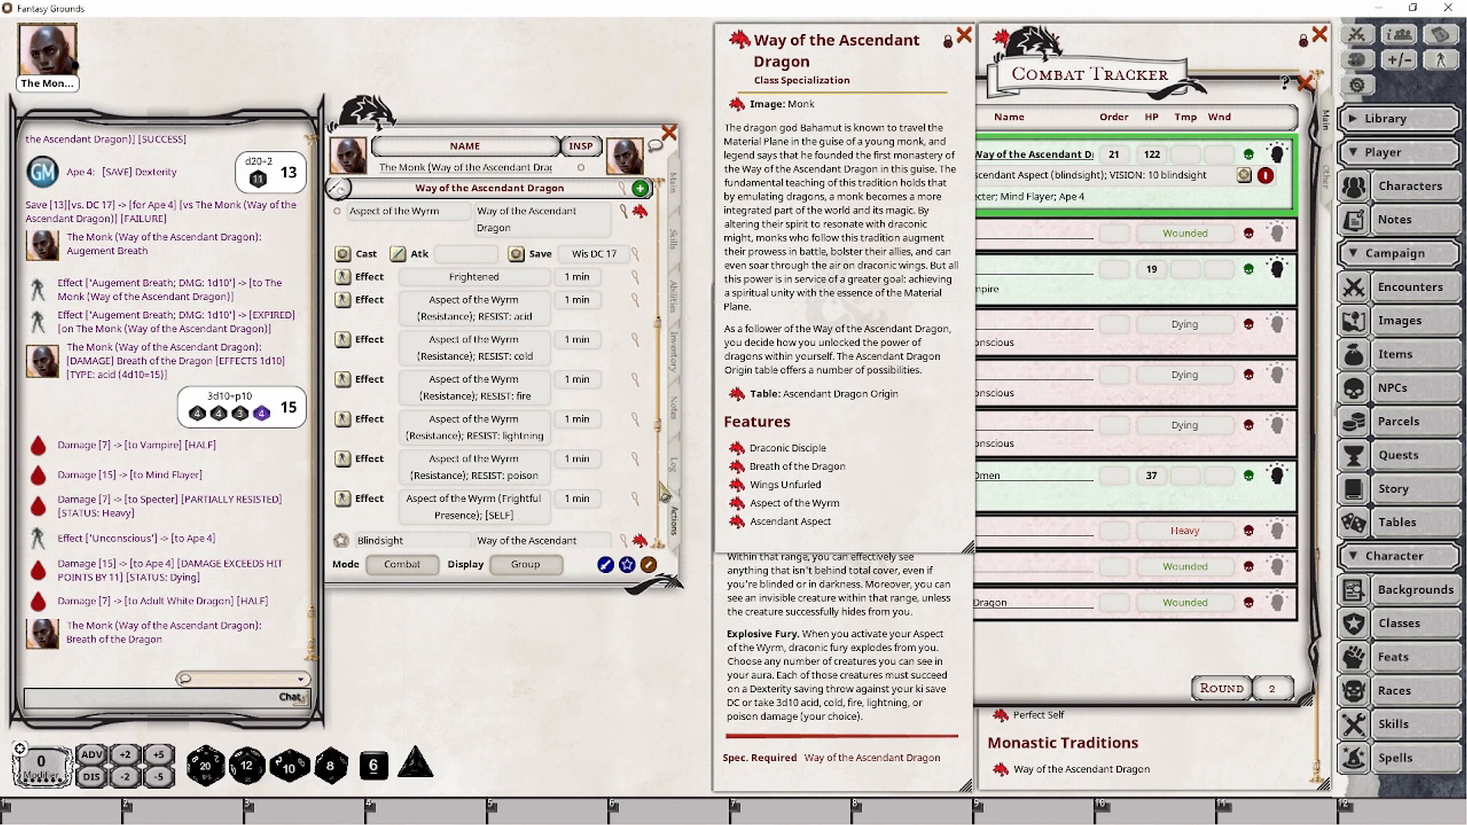
left_click(809, 571)
left_click(820, 180)
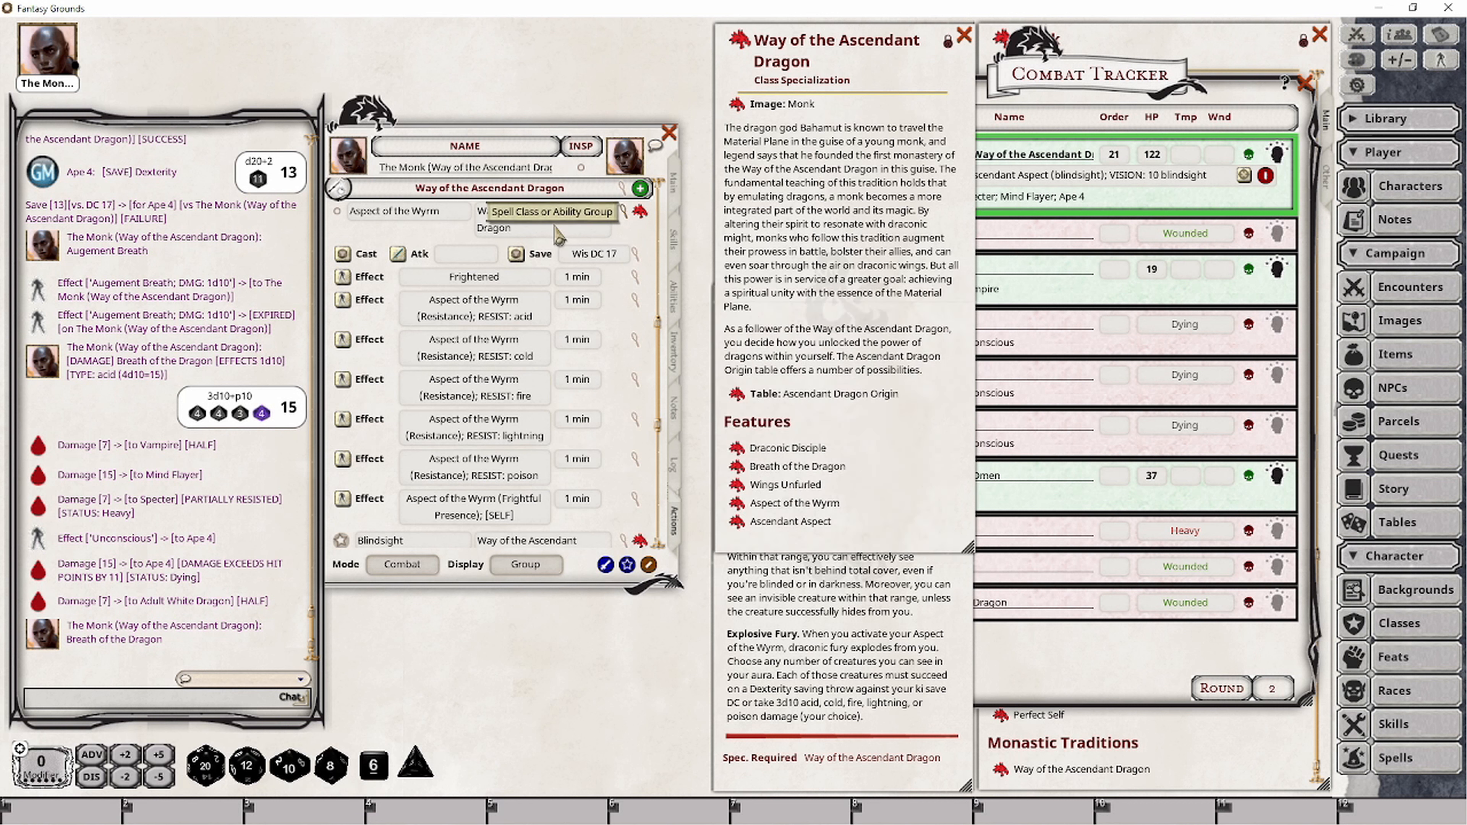
- Limit the Monk's targets to Ape 1, Hound of Ill Omen and the Monk, and apply the Aspect of the Wyrm cold resistance effect
left_click(1106, 95)
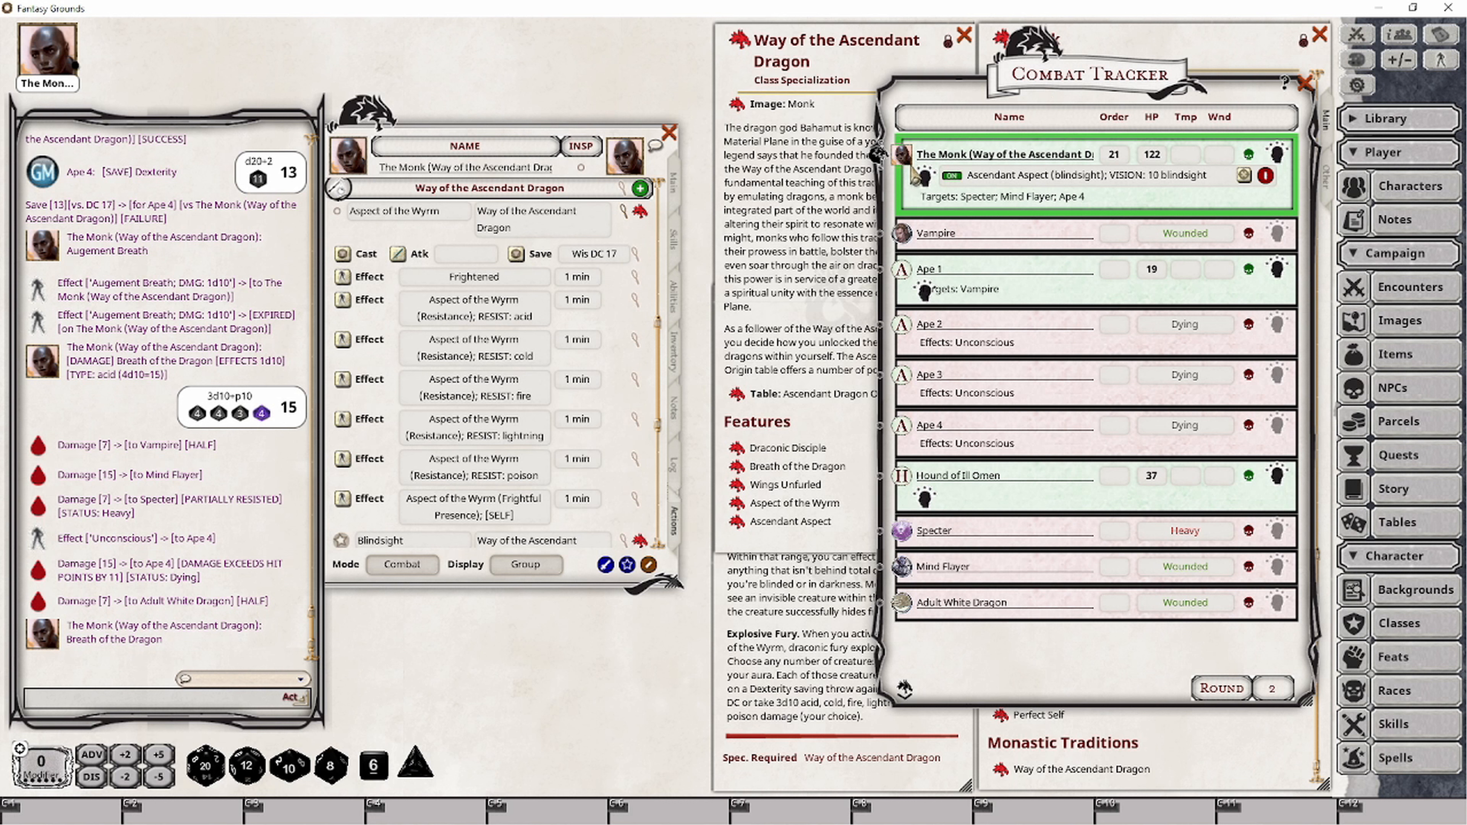
left_click(902, 269, "ctrl")
left_click(908, 478, "ctrl")
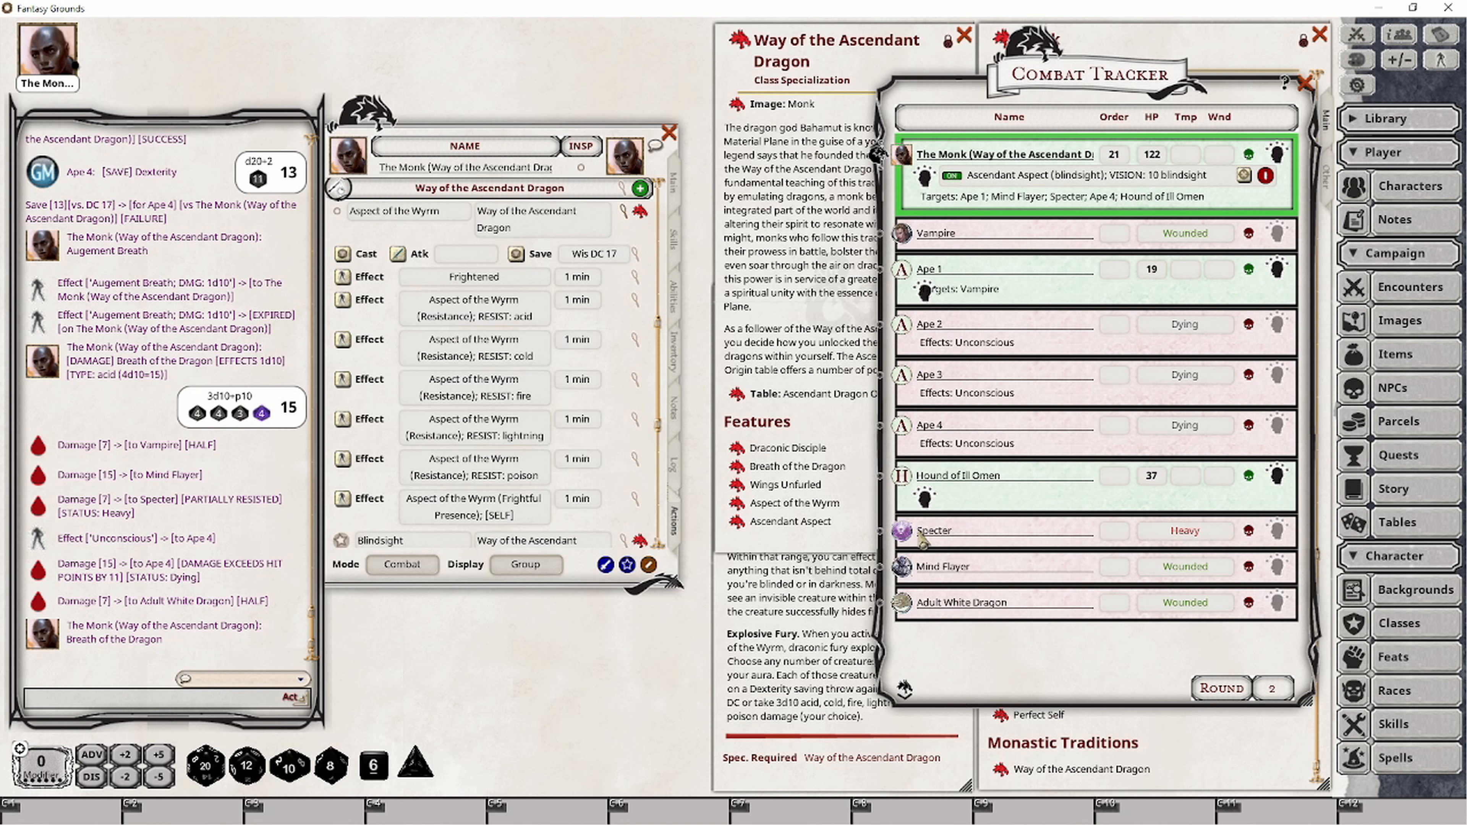
left_click(906, 566, "ctrl")
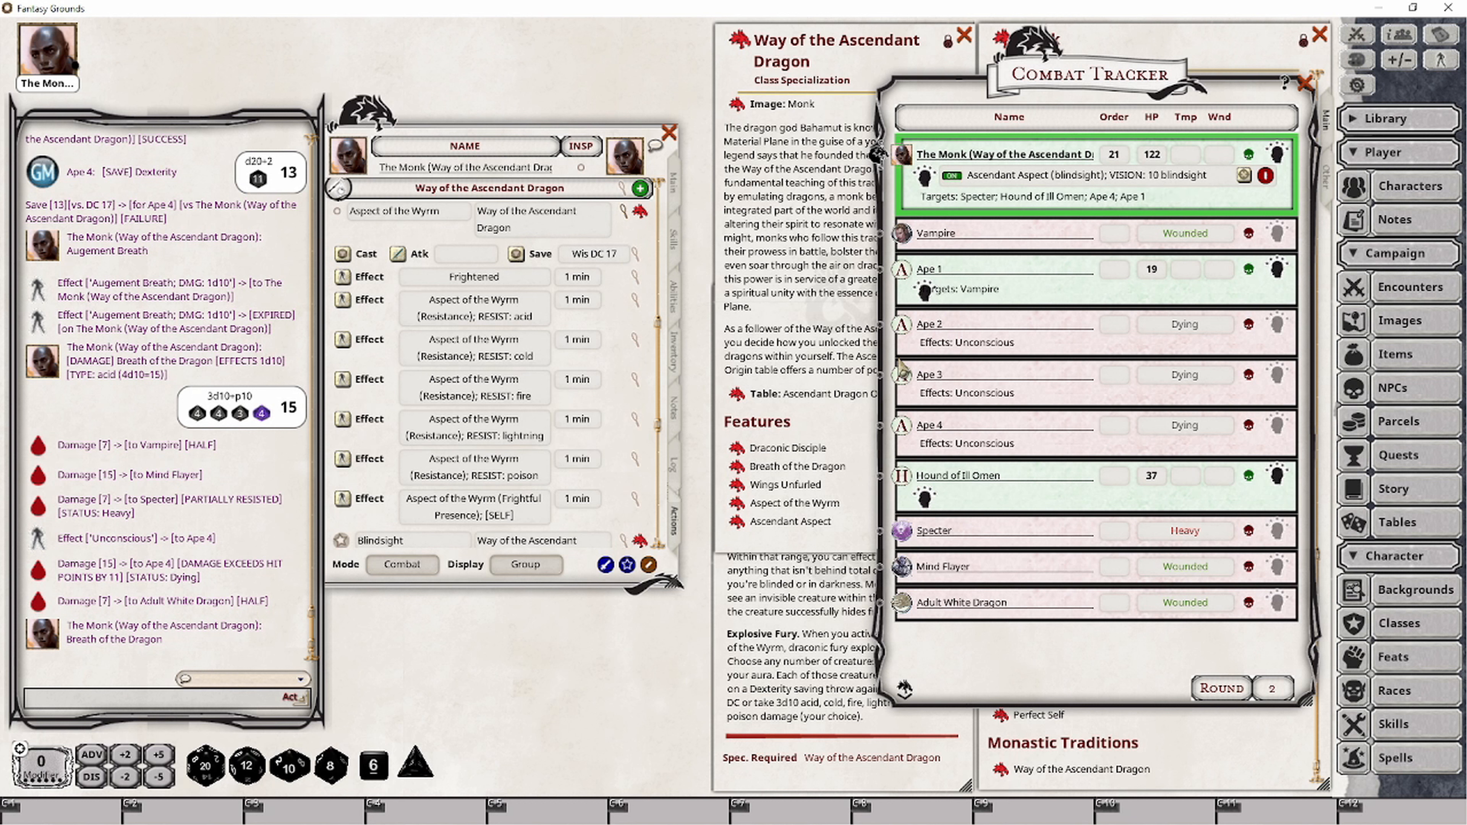
left_click(900, 426, "ctrl")
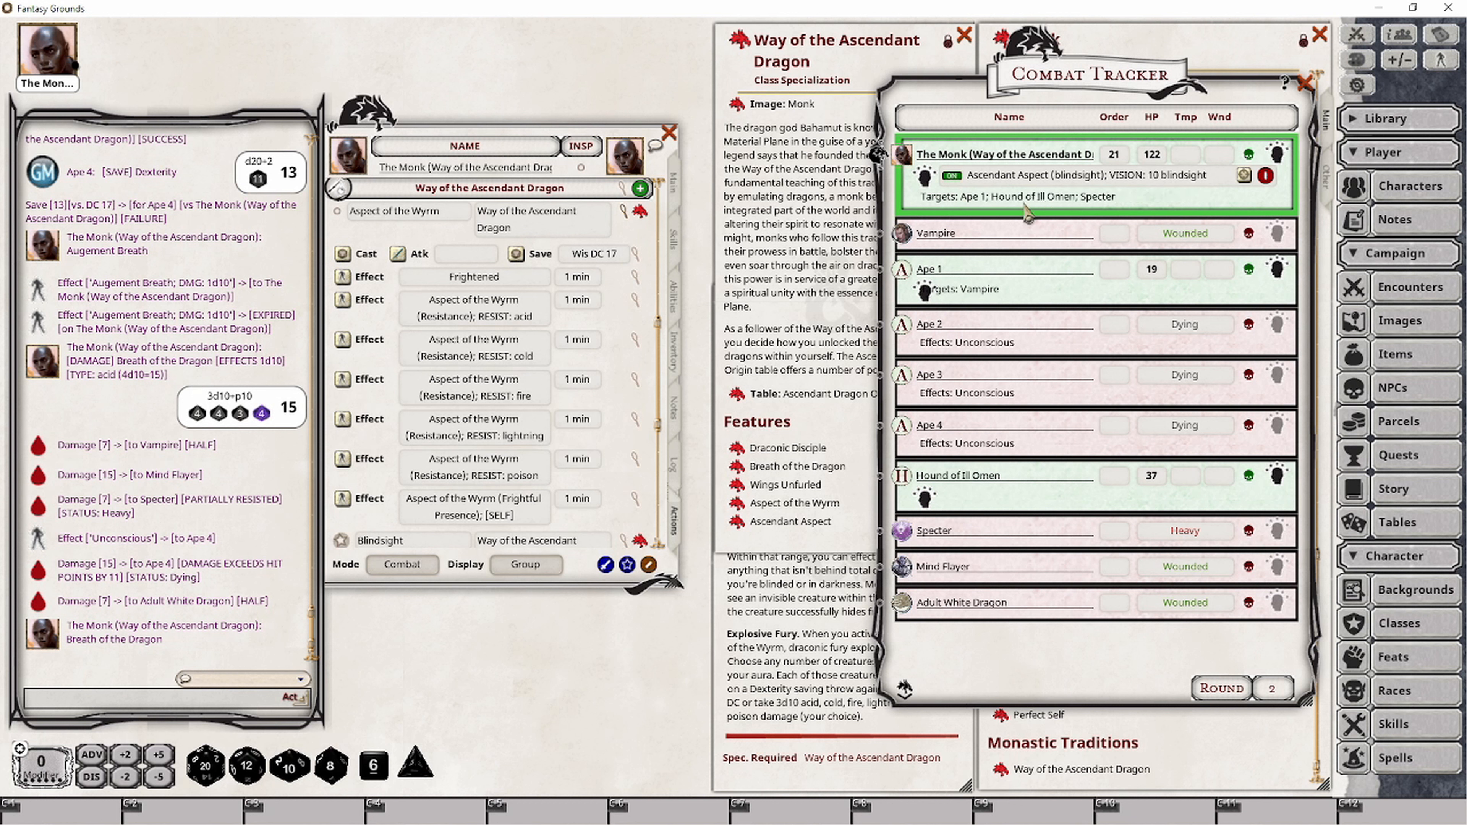
left_click(904, 533, "ctrl")
left_click(912, 154, "ctrl")
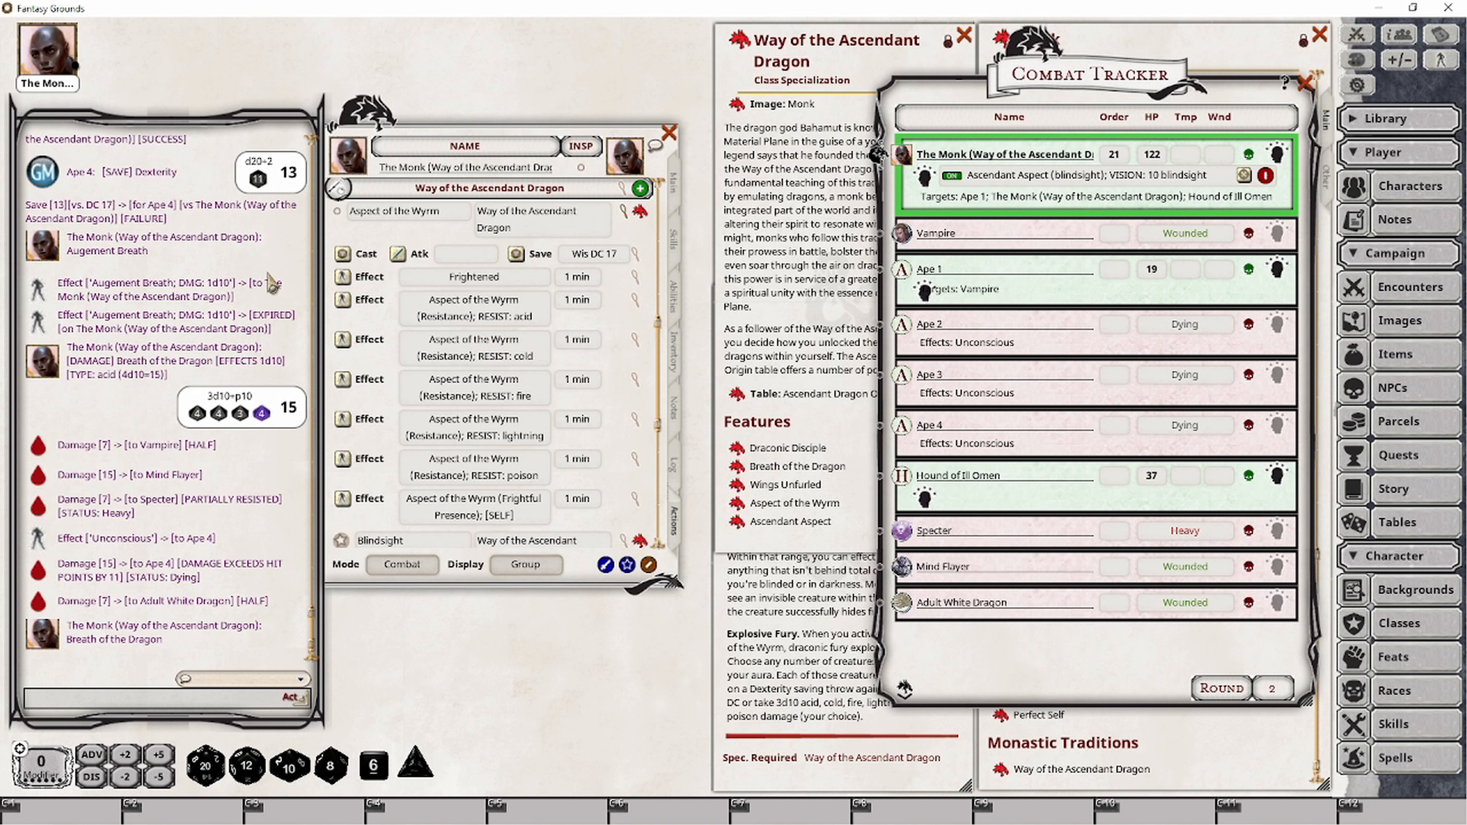
left_click(343, 340)
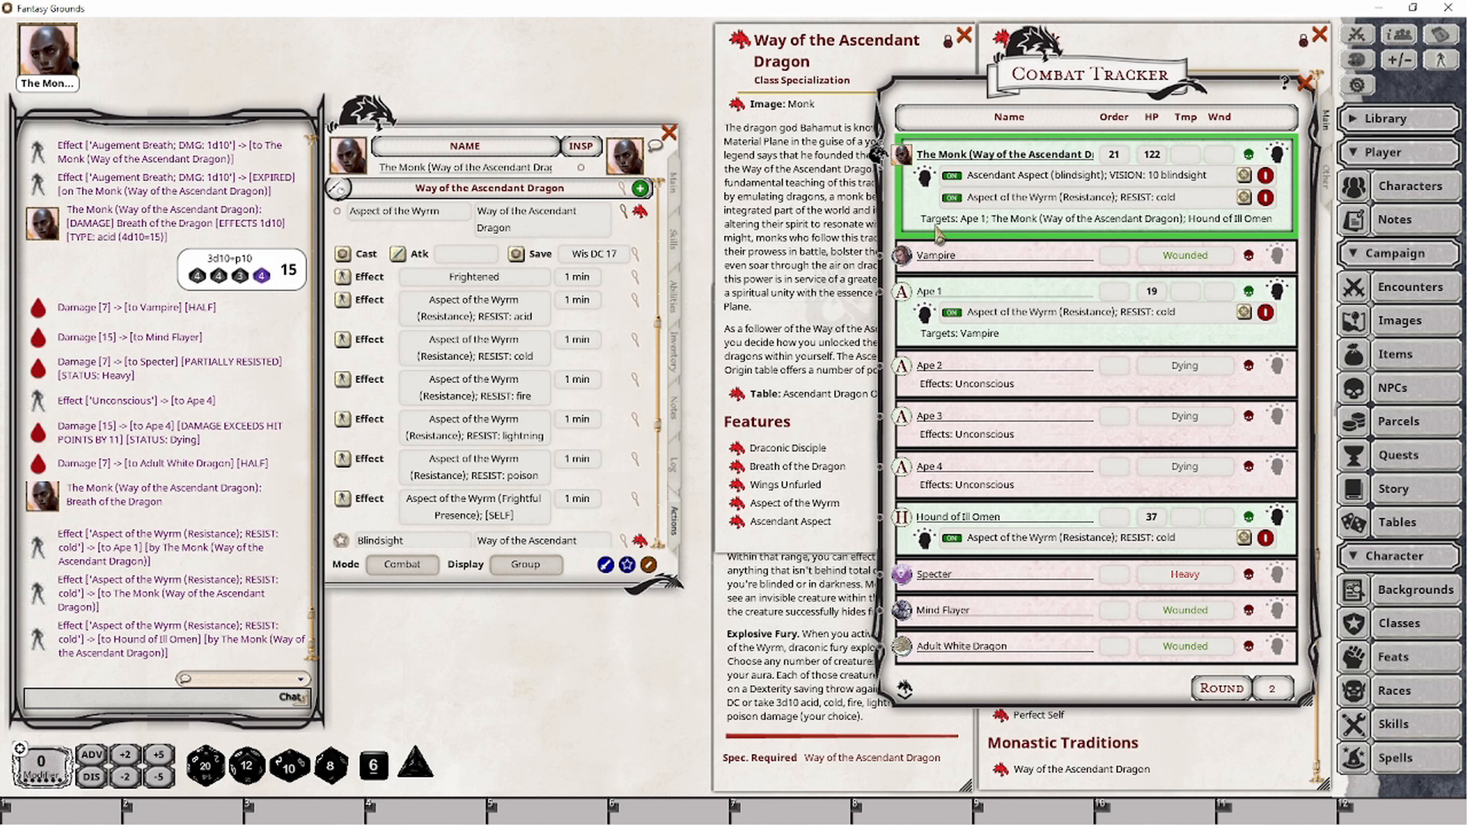
- Replace the Monk's allied targets with the Vampire, Specter and Mind Flayer in the Combat Tracker
left_click(904, 292, "ctrl")
left_click(901, 520, "ctrl")
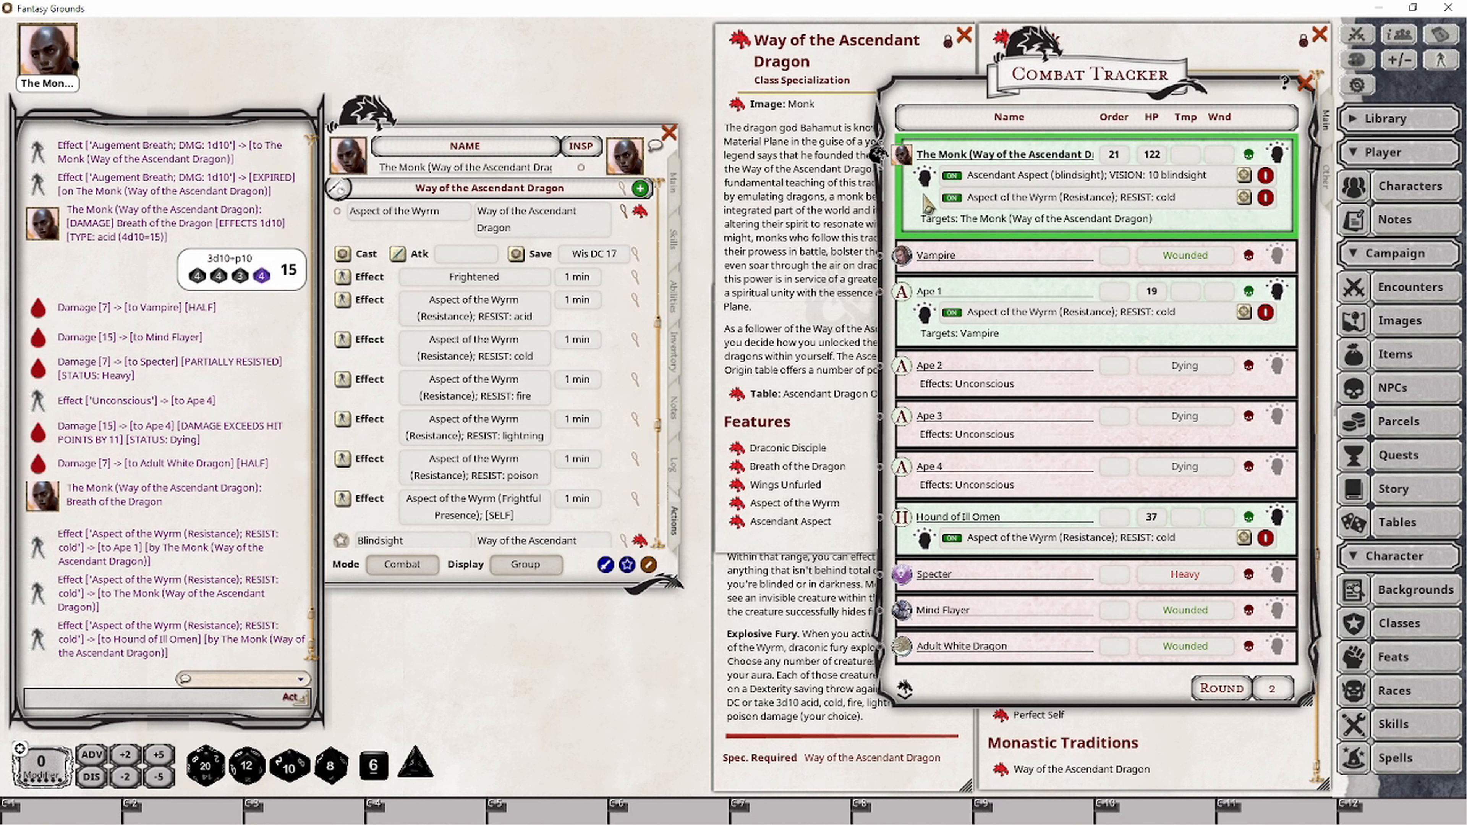
left_click(905, 161, "ctrl")
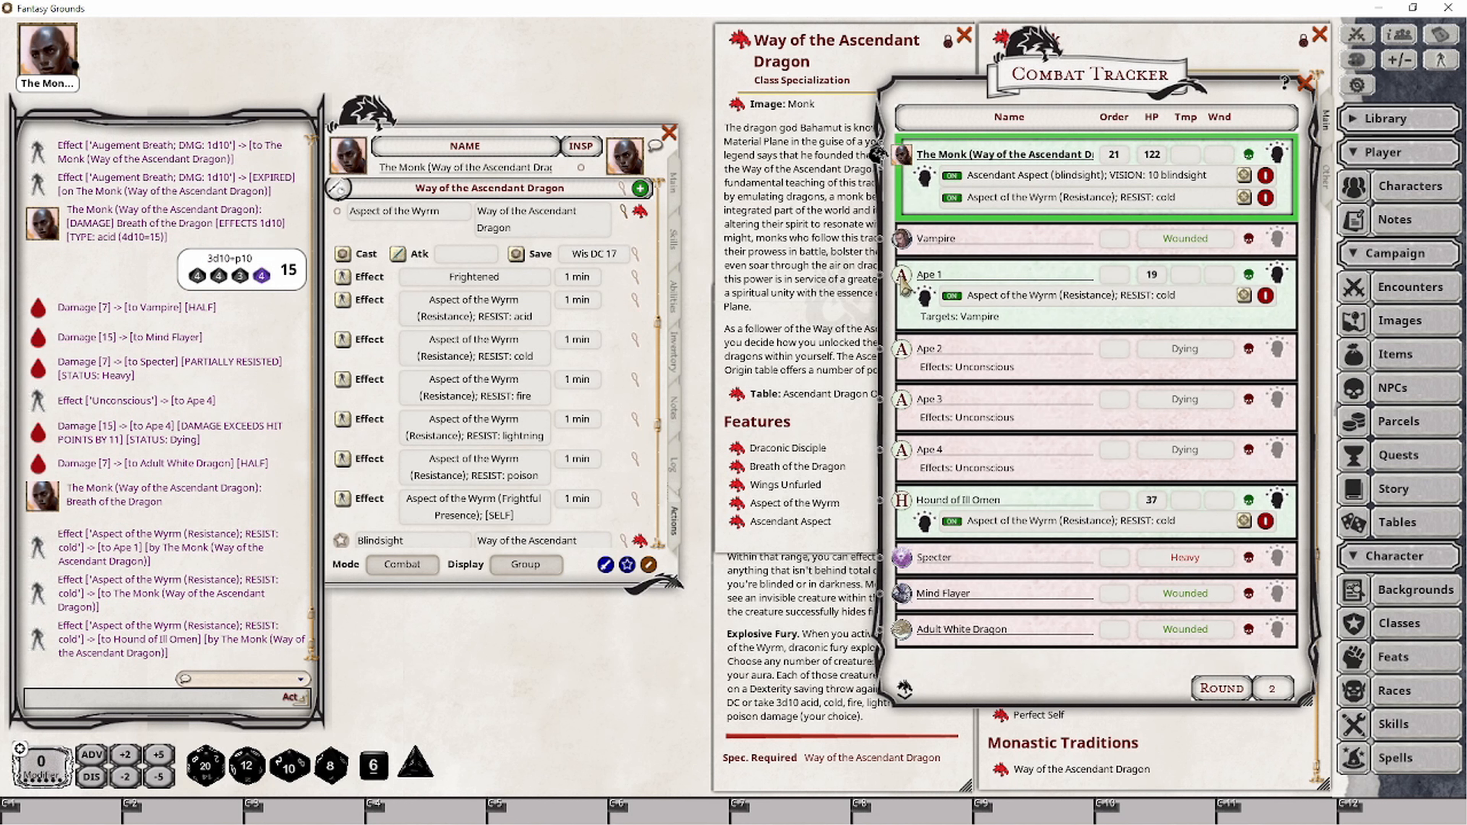
left_click(904, 241, "ctrl")
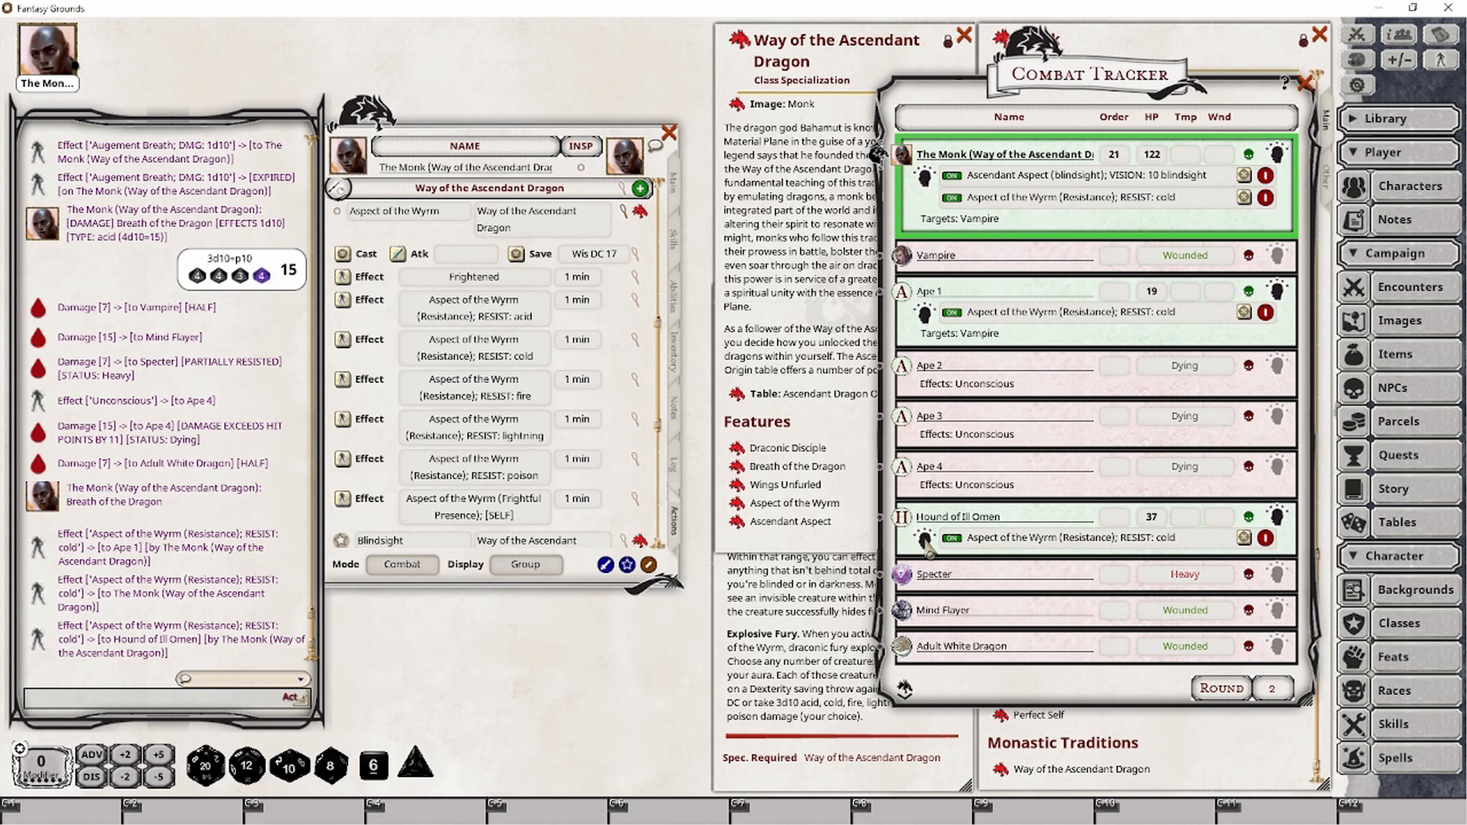
left_click(903, 575, "ctrl")
left_click(903, 610, "ctrl")
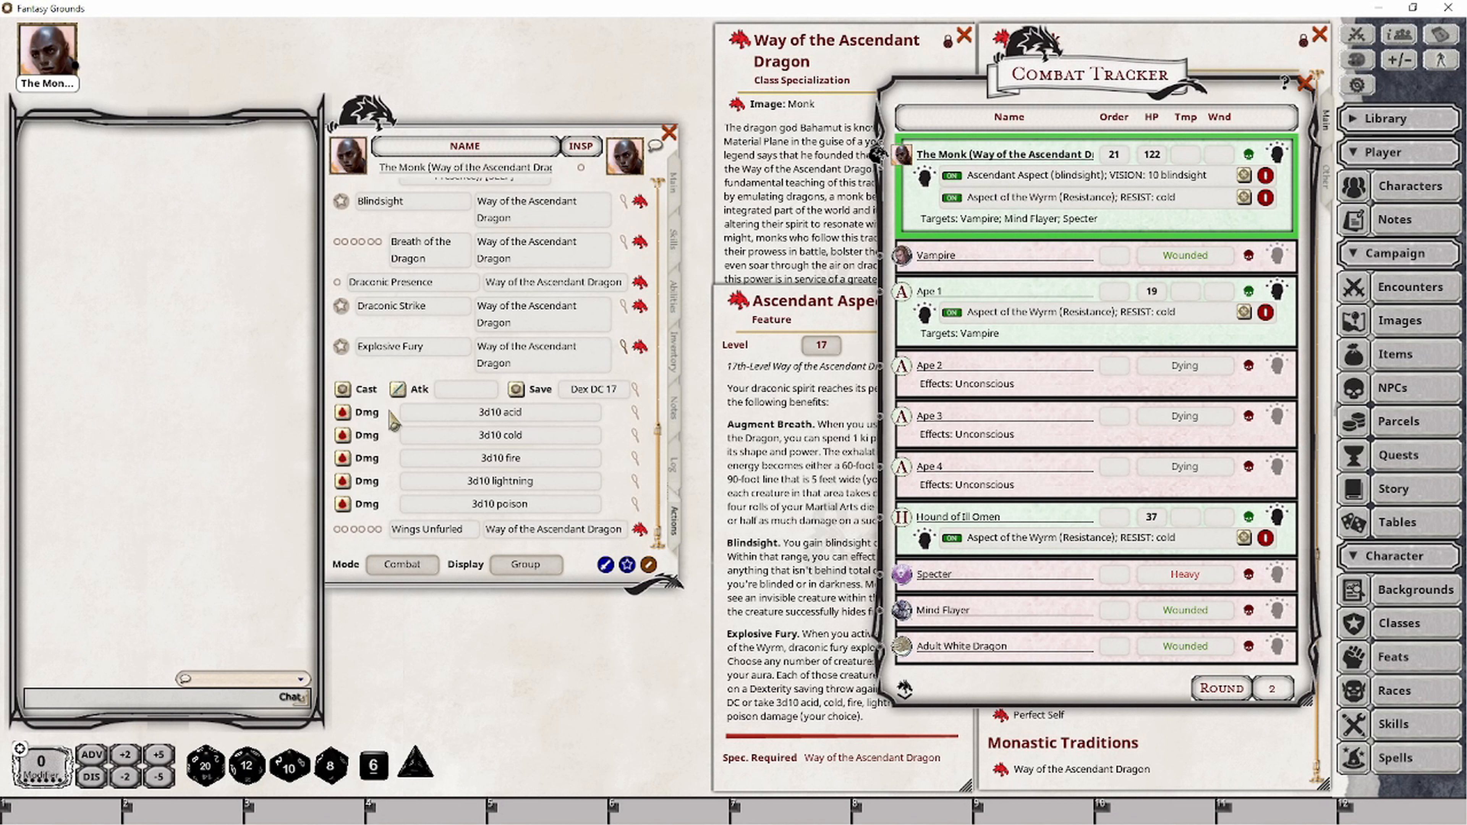
- Roll Explosive Fury's Dexterity save and its 3d10 fire damage against the Vampire, Mind Flayer and Specter
left_click_drag(520, 412, 194, 610)
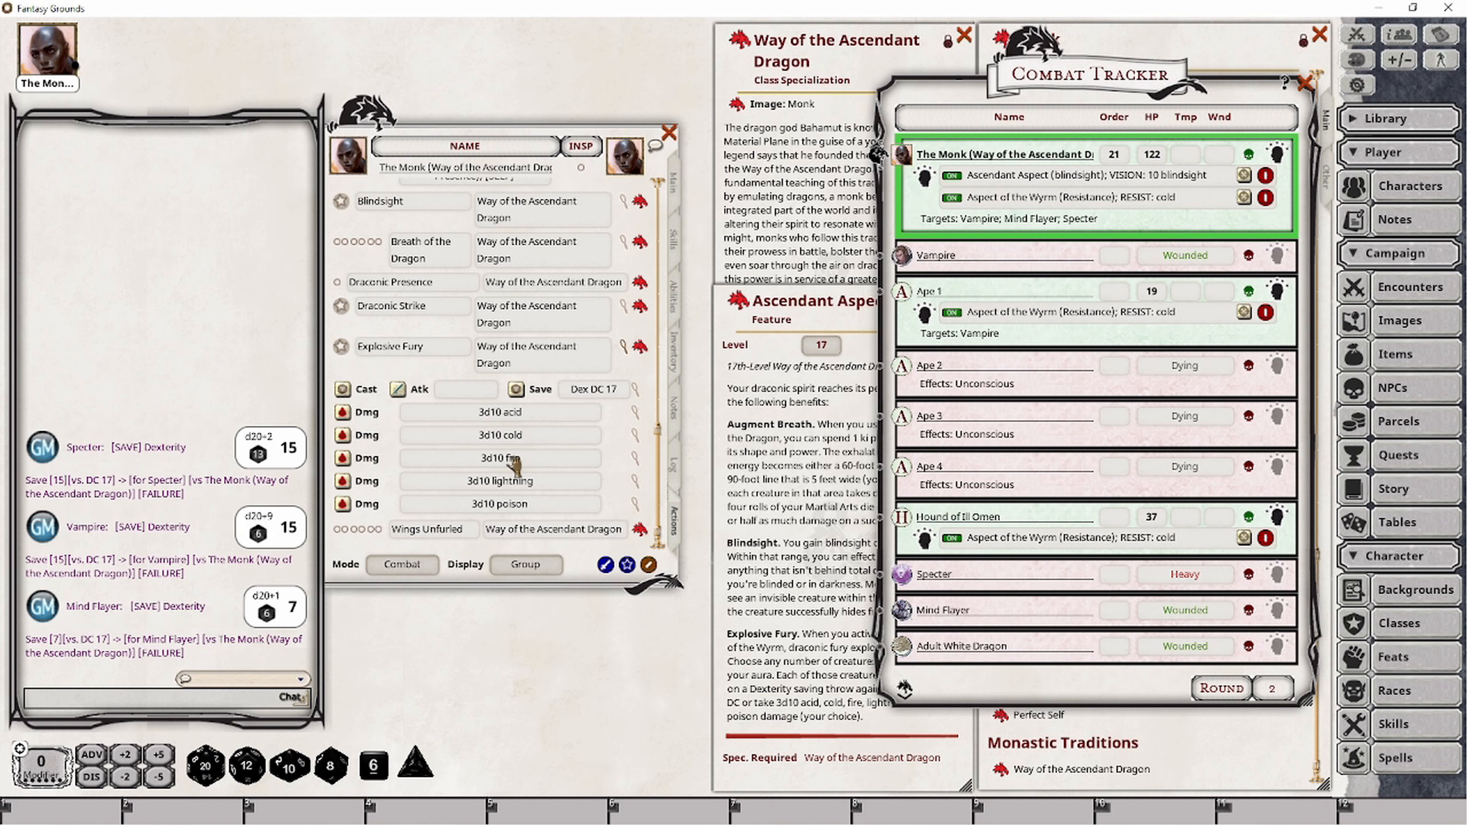
left_click(346, 463)
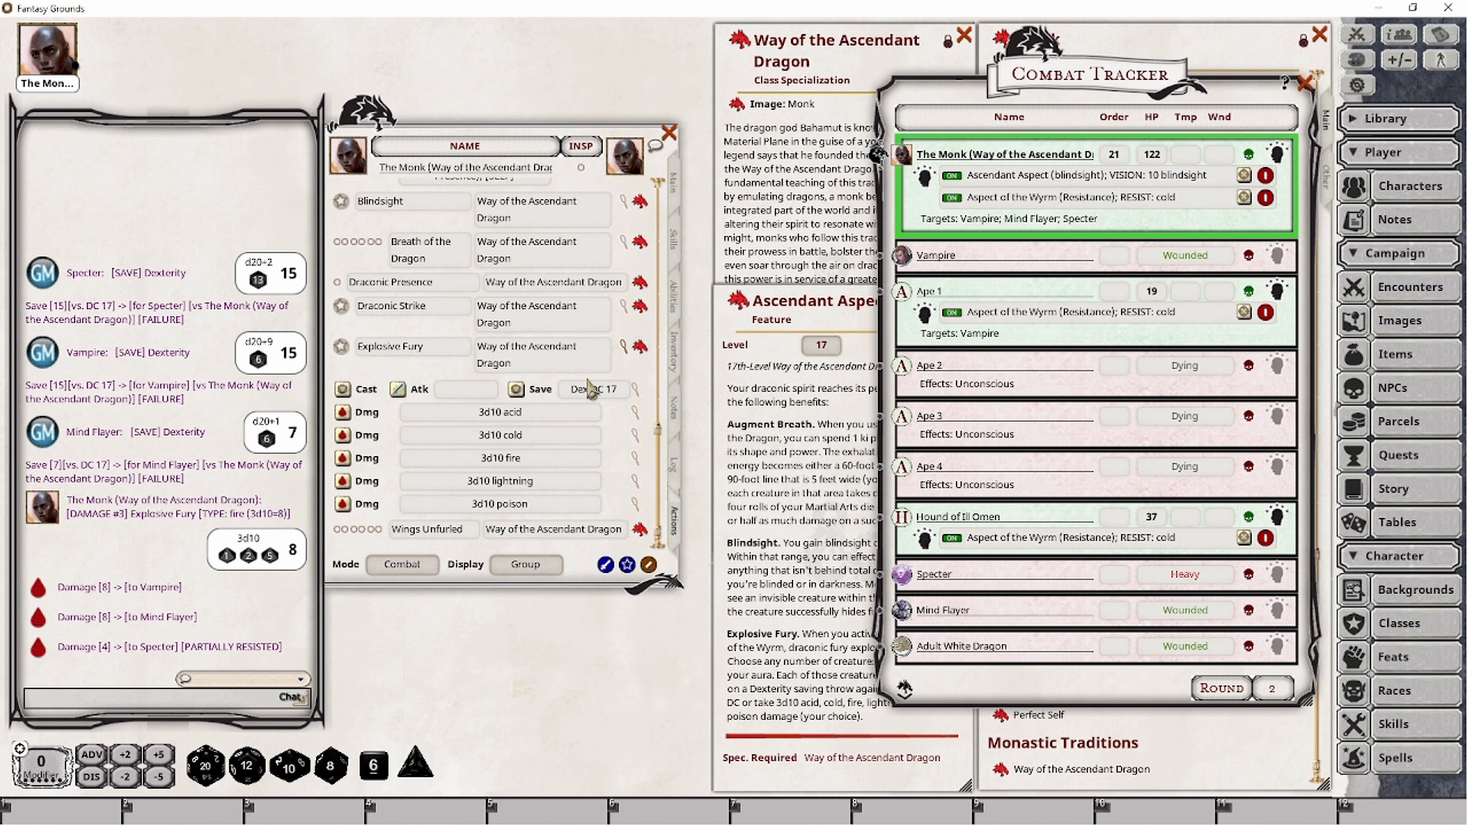
- Roll Explosive Fury's Dexterity save again for the three targets and roll its 3d10 acid damage
left_click(517, 390)
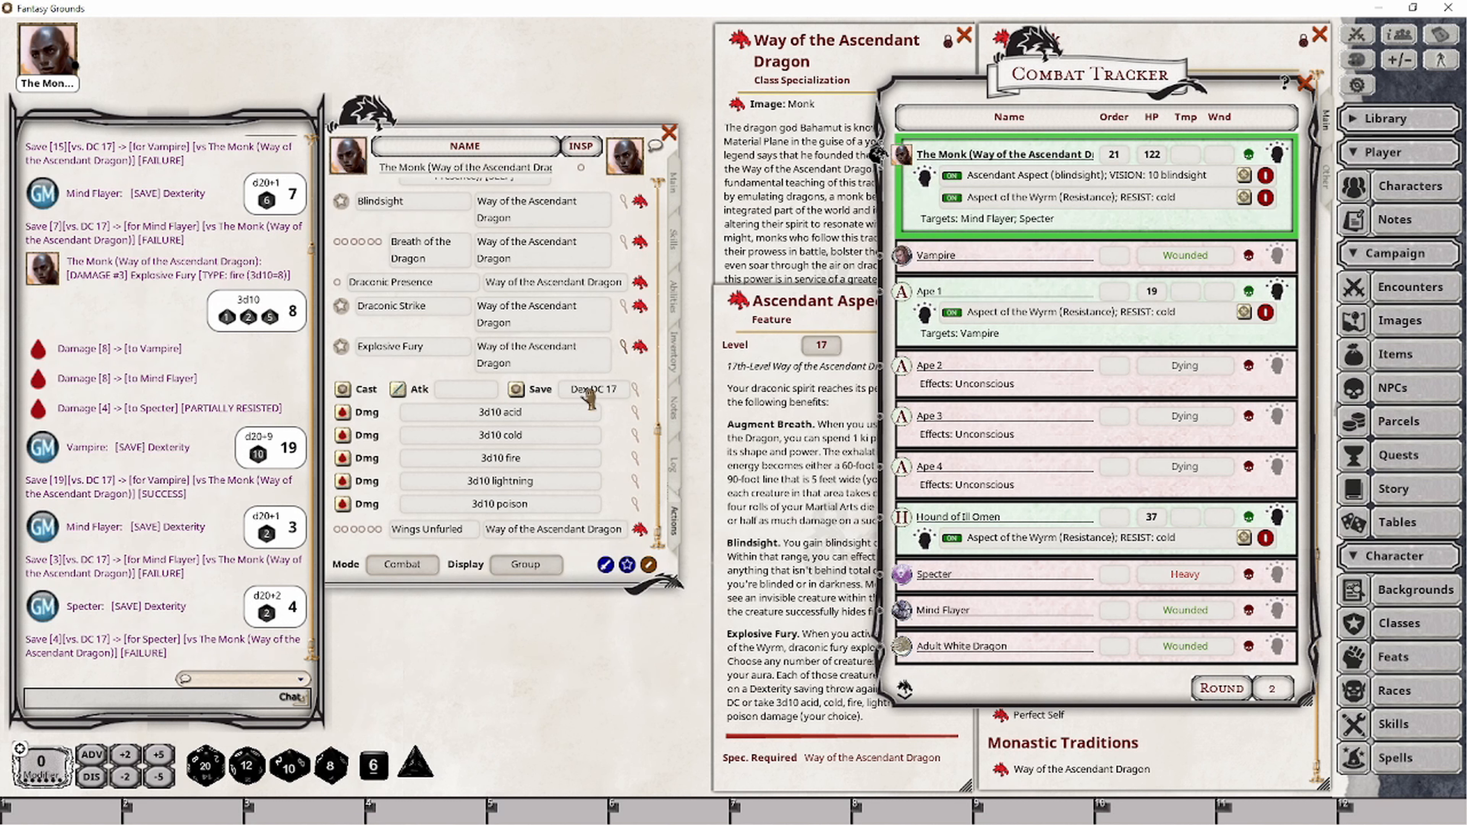
left_click(750, 690)
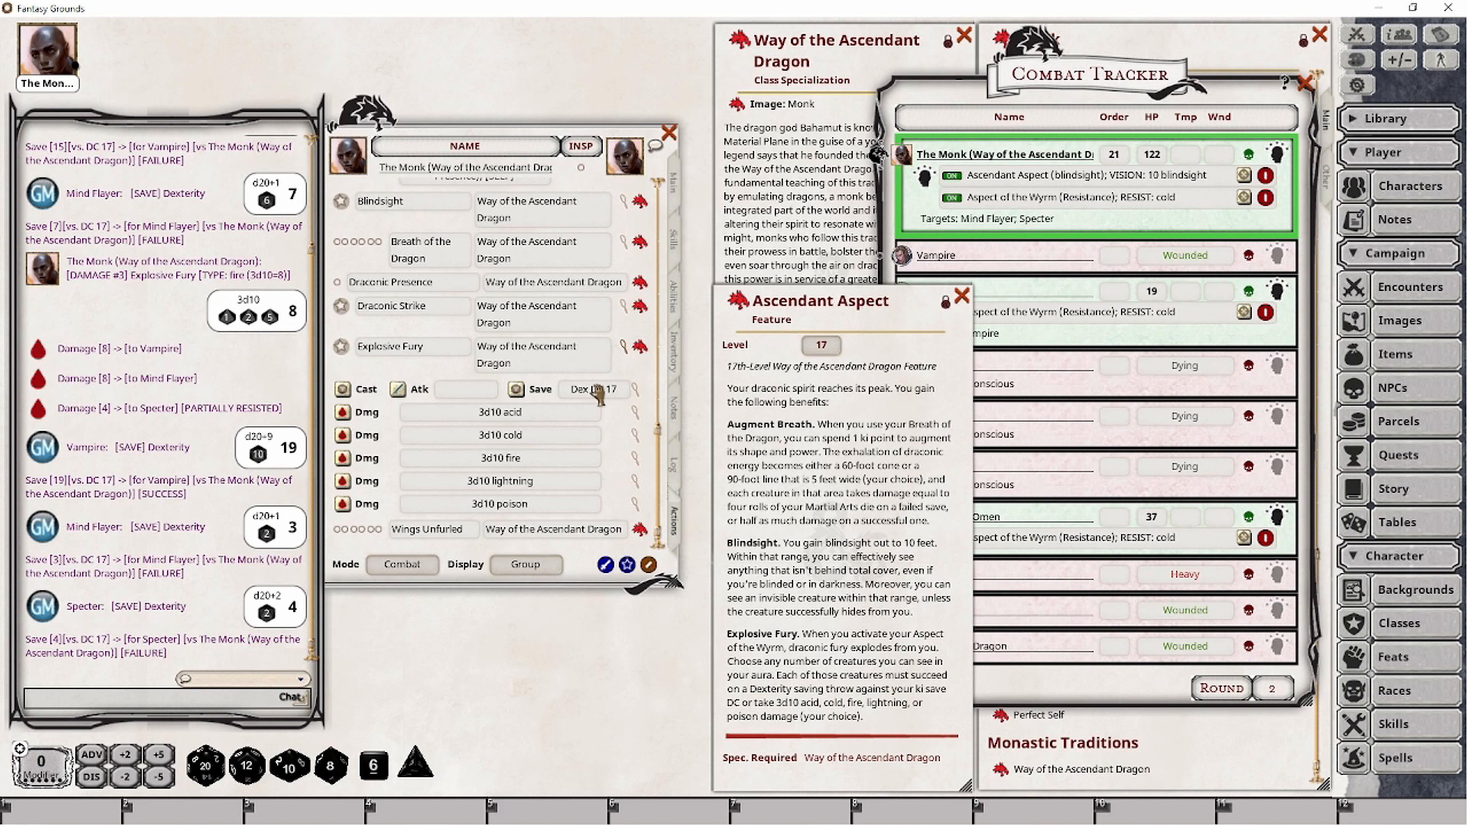
left_click_drag(345, 411, 173, 440)
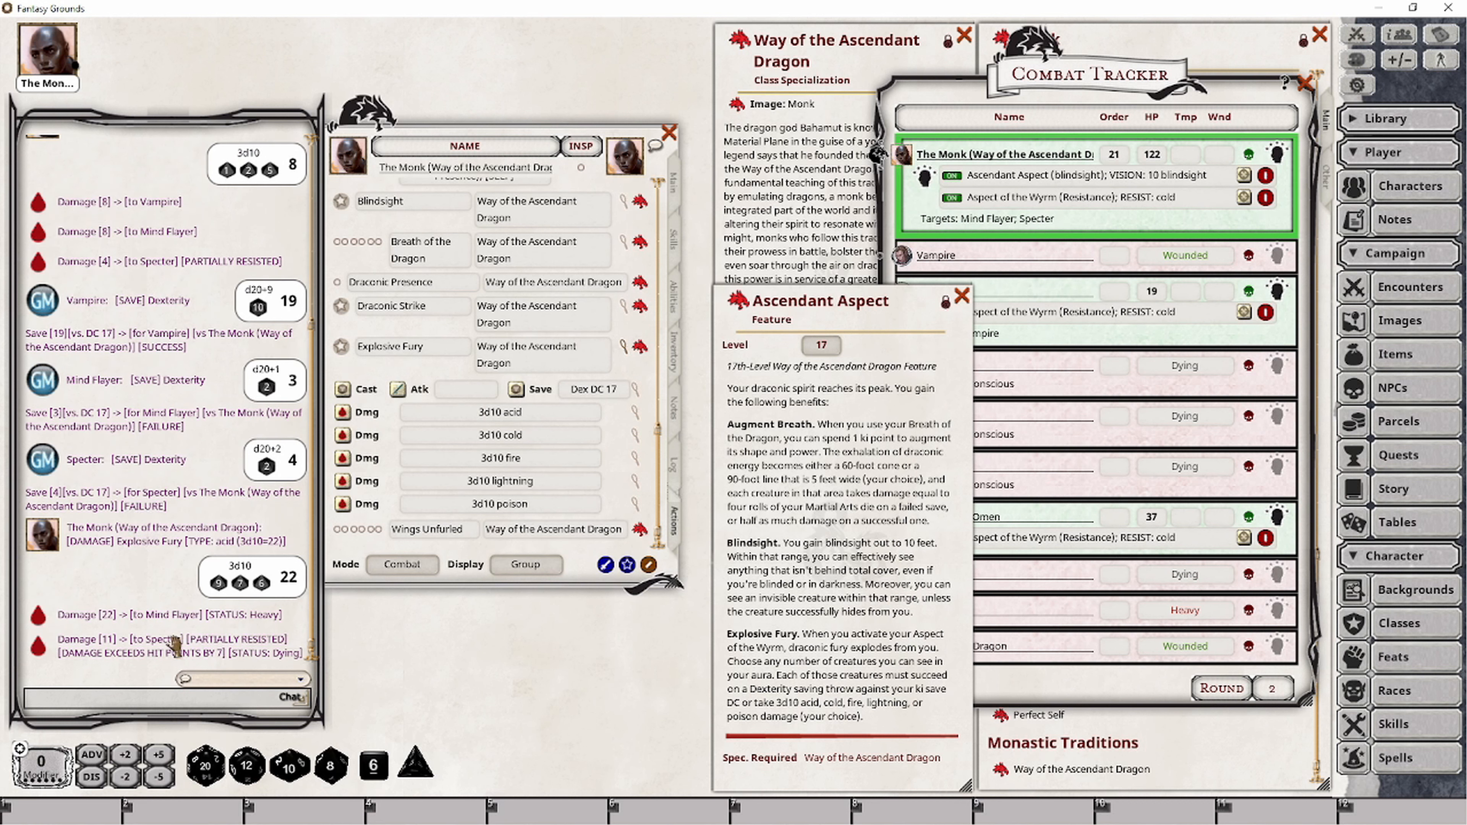
left_click(1149, 87)
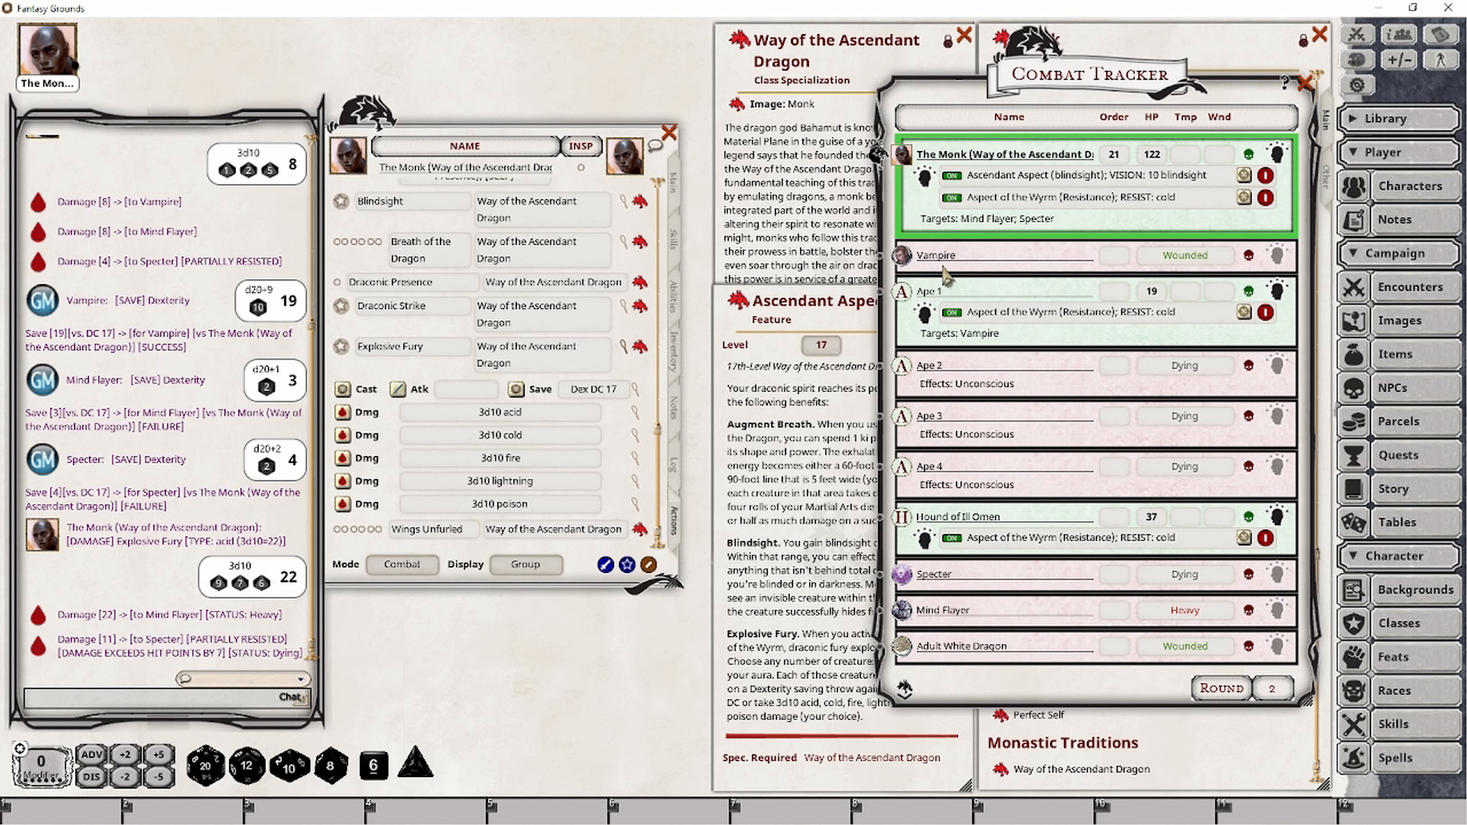
- Mark one use of Aspect of the Wyrm in the Way of the Ascendant Dragon group
scroll(668, 364, "up", 5)
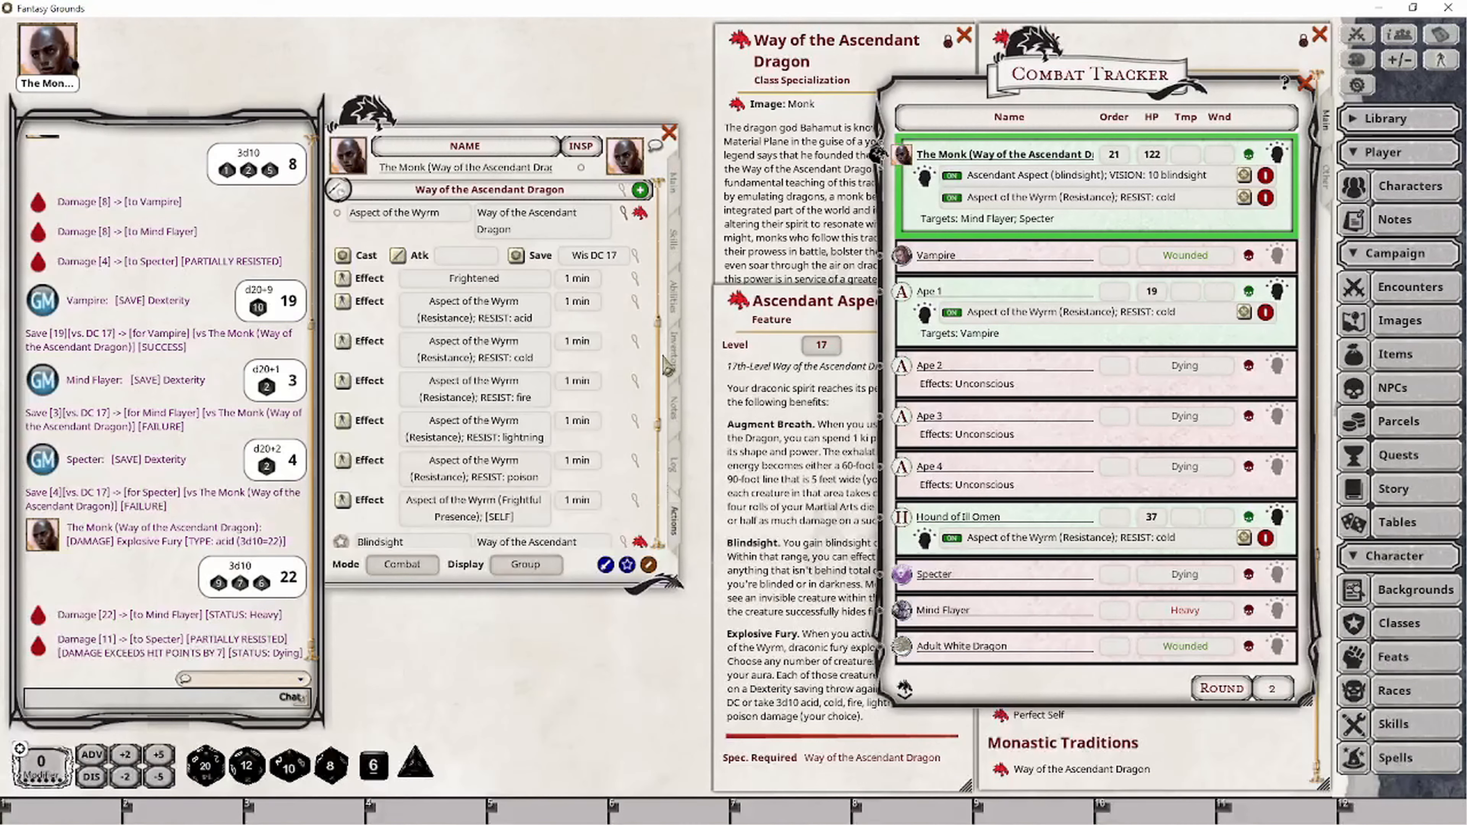
left_click(337, 214)
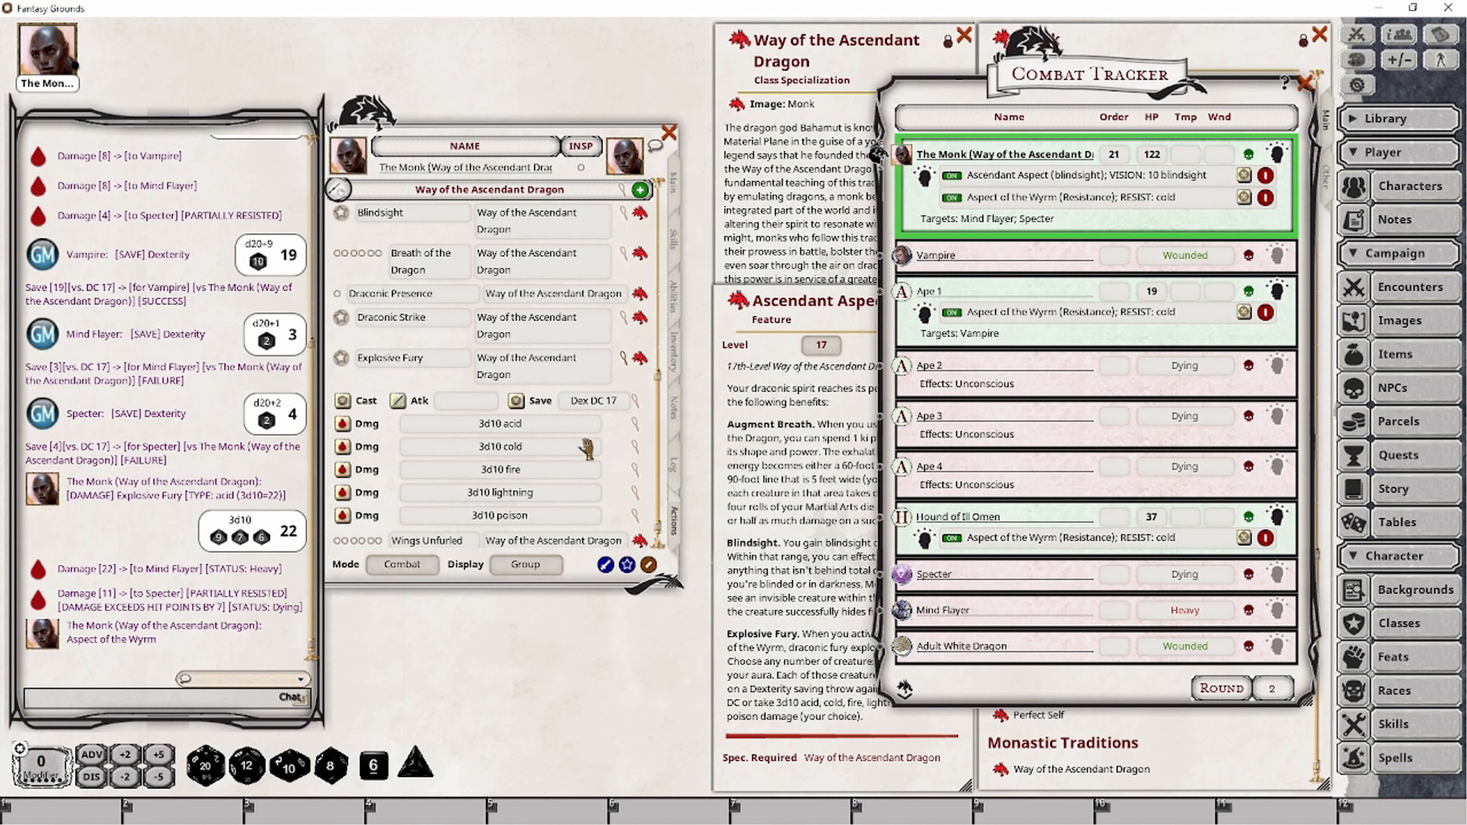
scroll(601, 475, "up", 10)
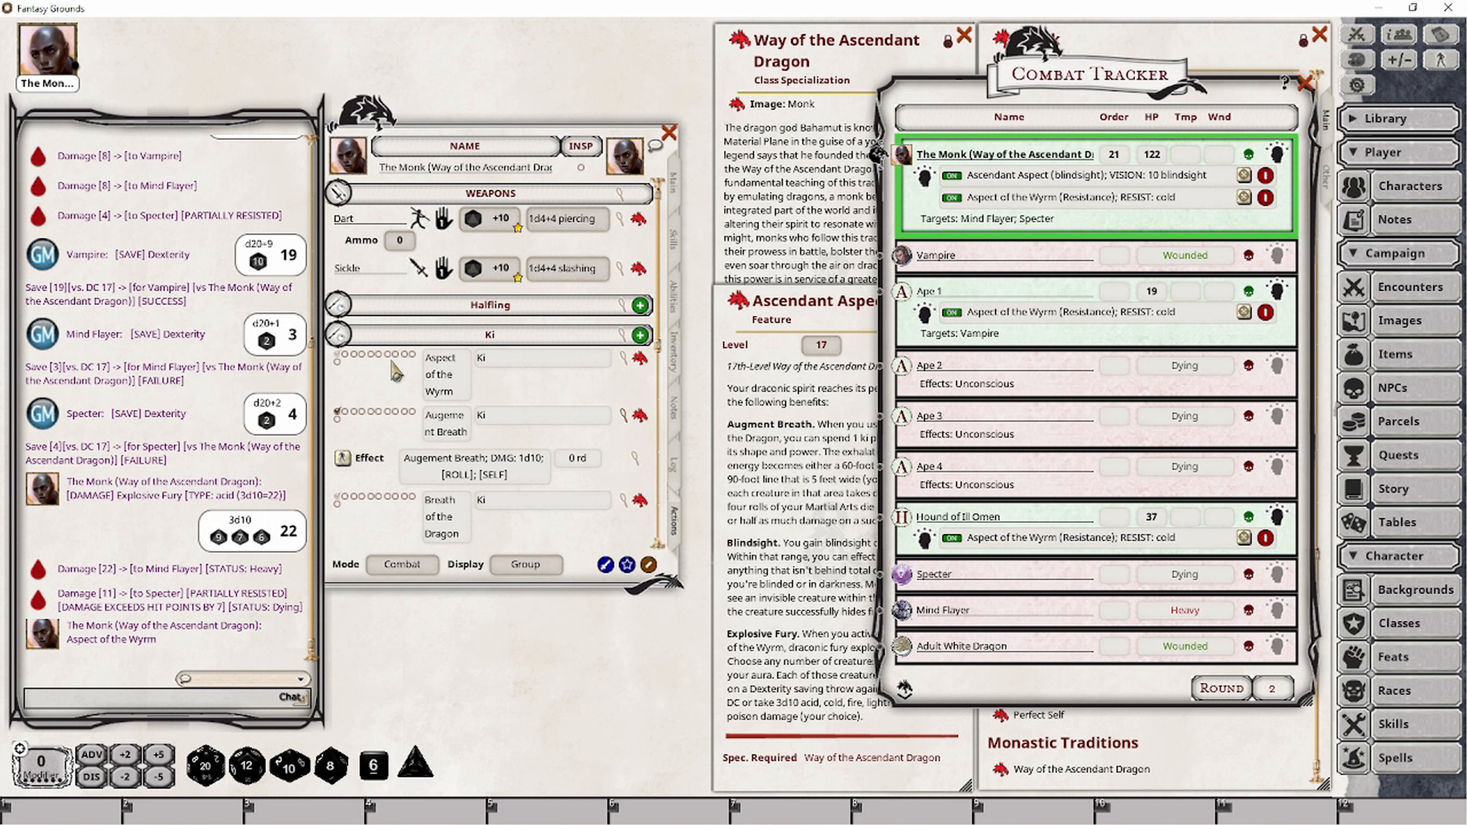
scroll(664, 280, "down", 8)
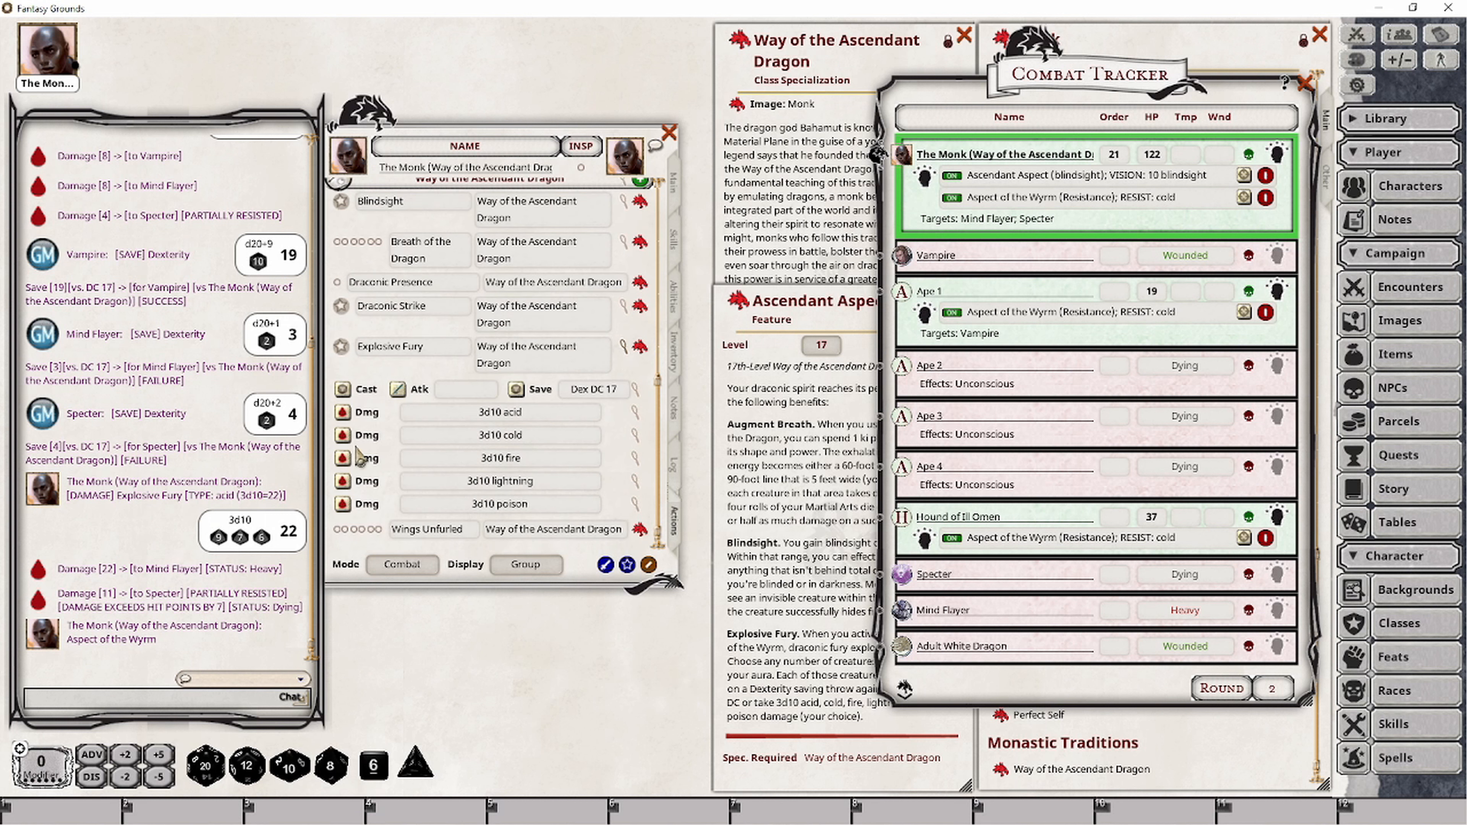